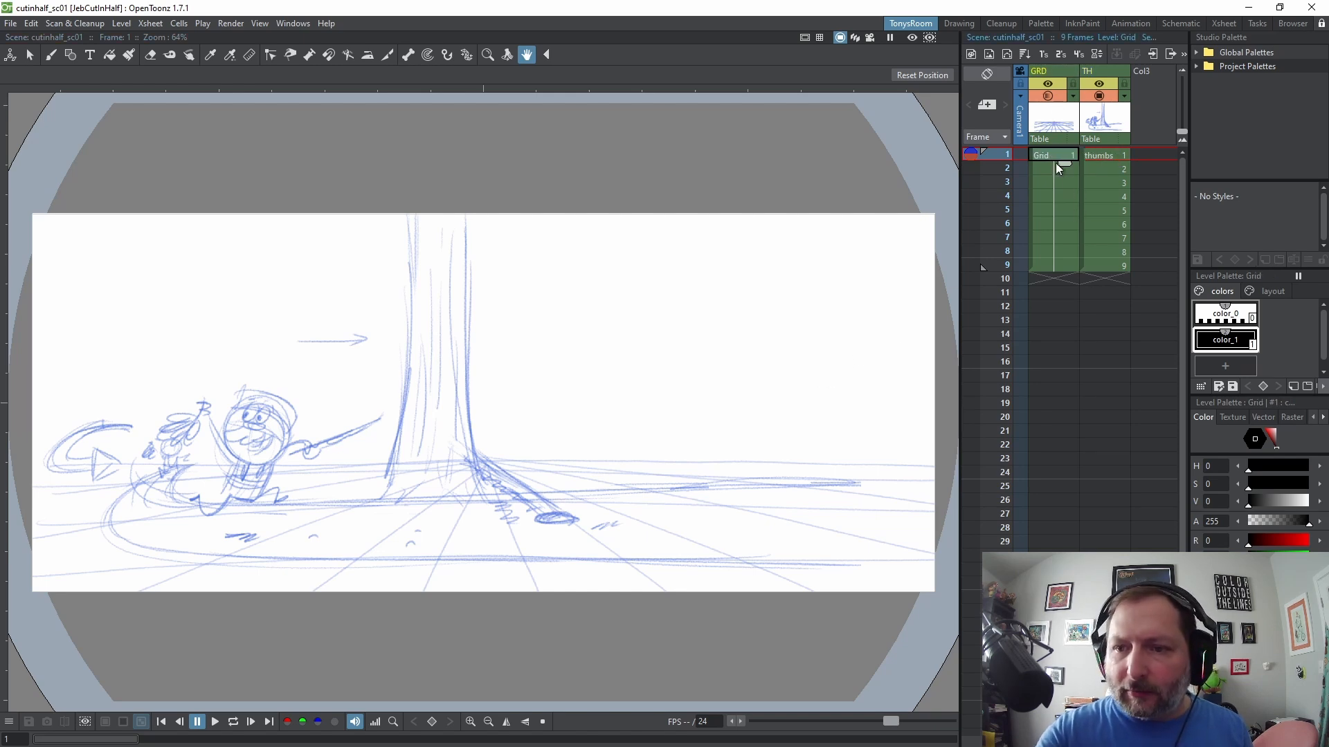
# Review the nine storyboard drawings in the thumbs level, stepping through frames 1 to 9
pyautogui.press('Down')
pyautogui.press('Down')
pyautogui.click(1102, 155)
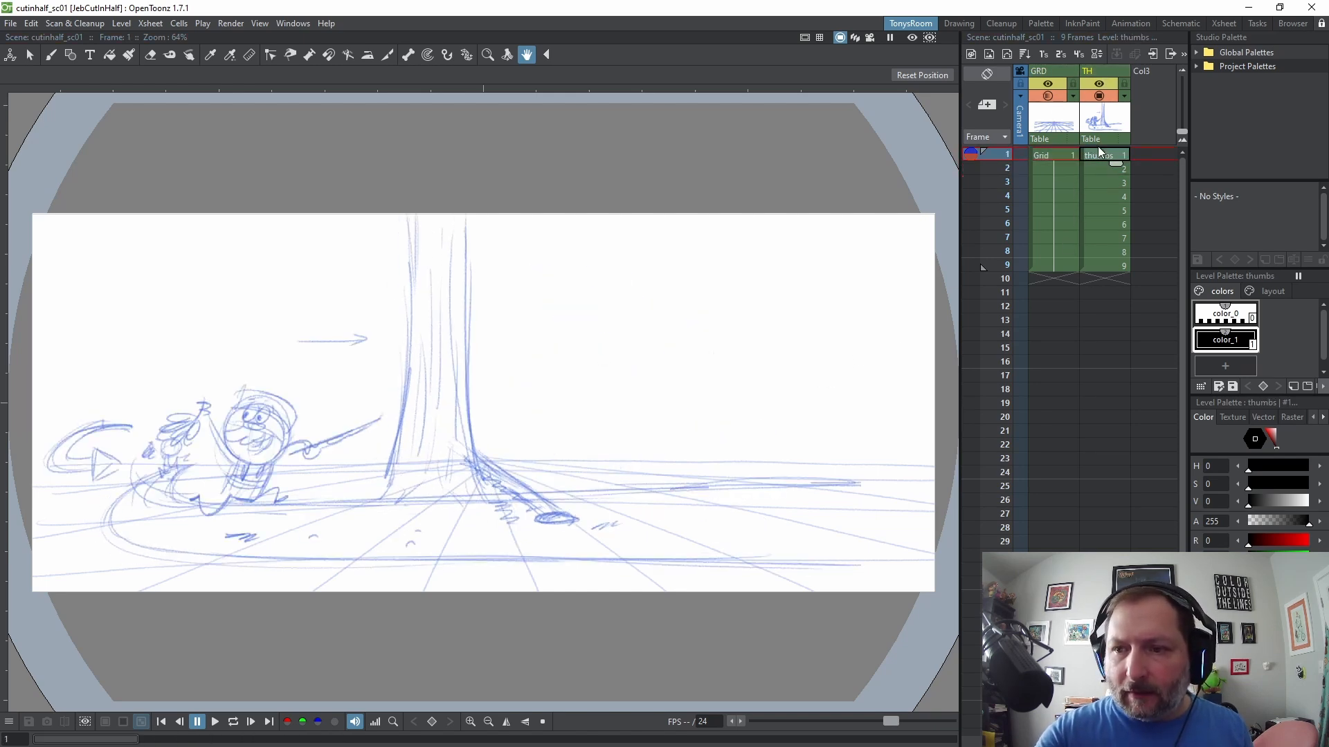
pyautogui.click(1097, 72)
pyautogui.click(1102, 157)
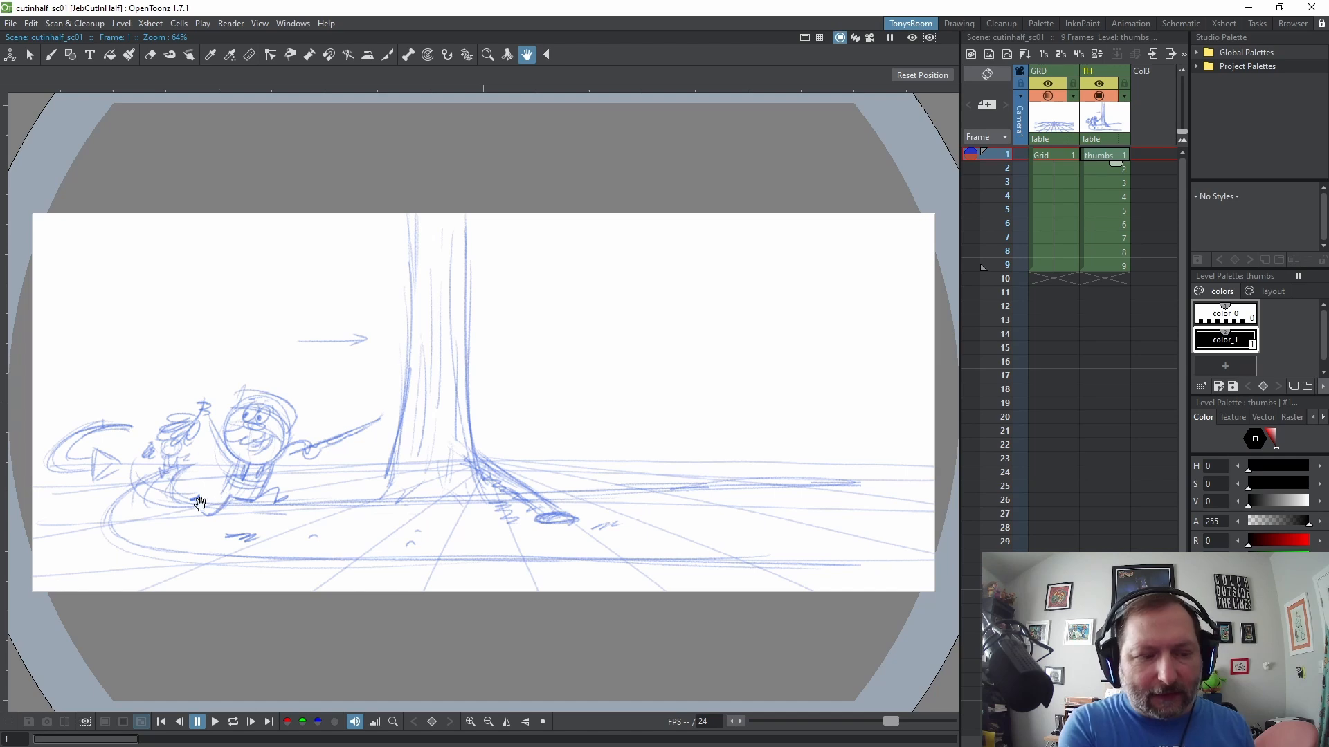
pyautogui.press('Down')
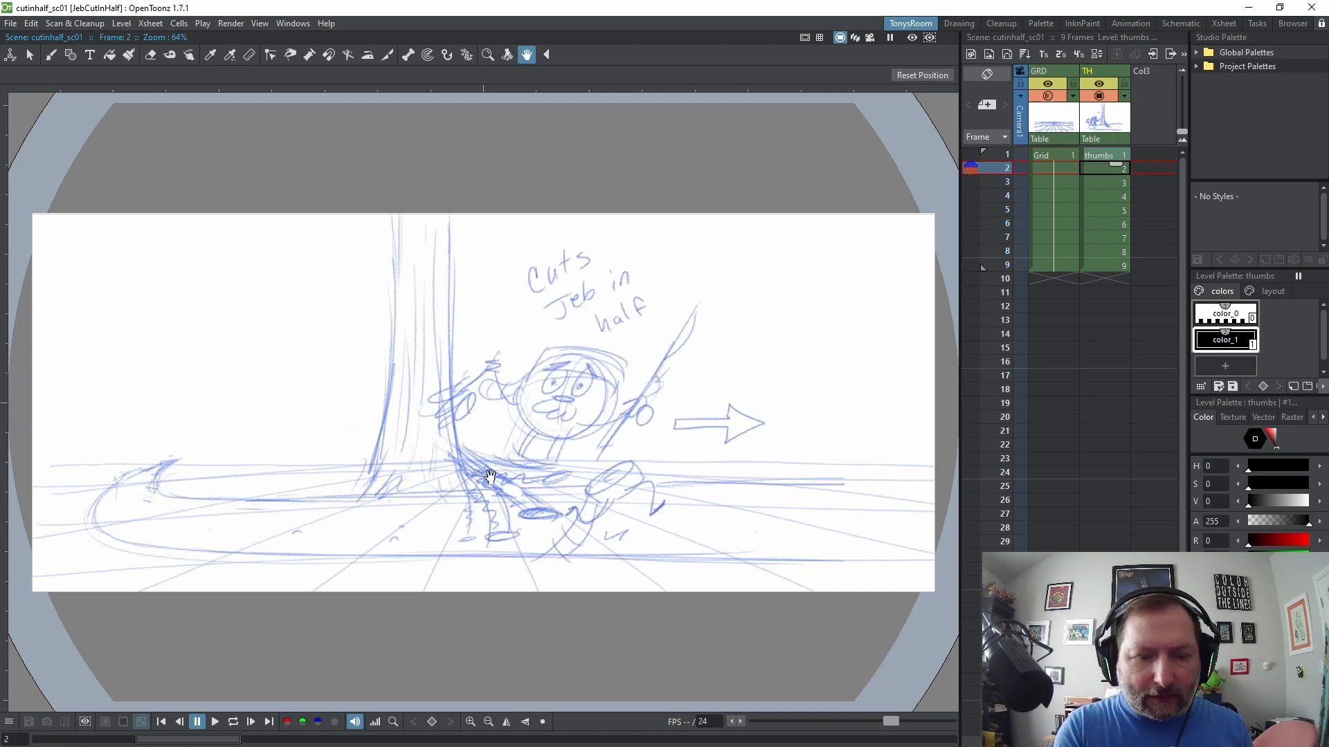
pyautogui.press('.')
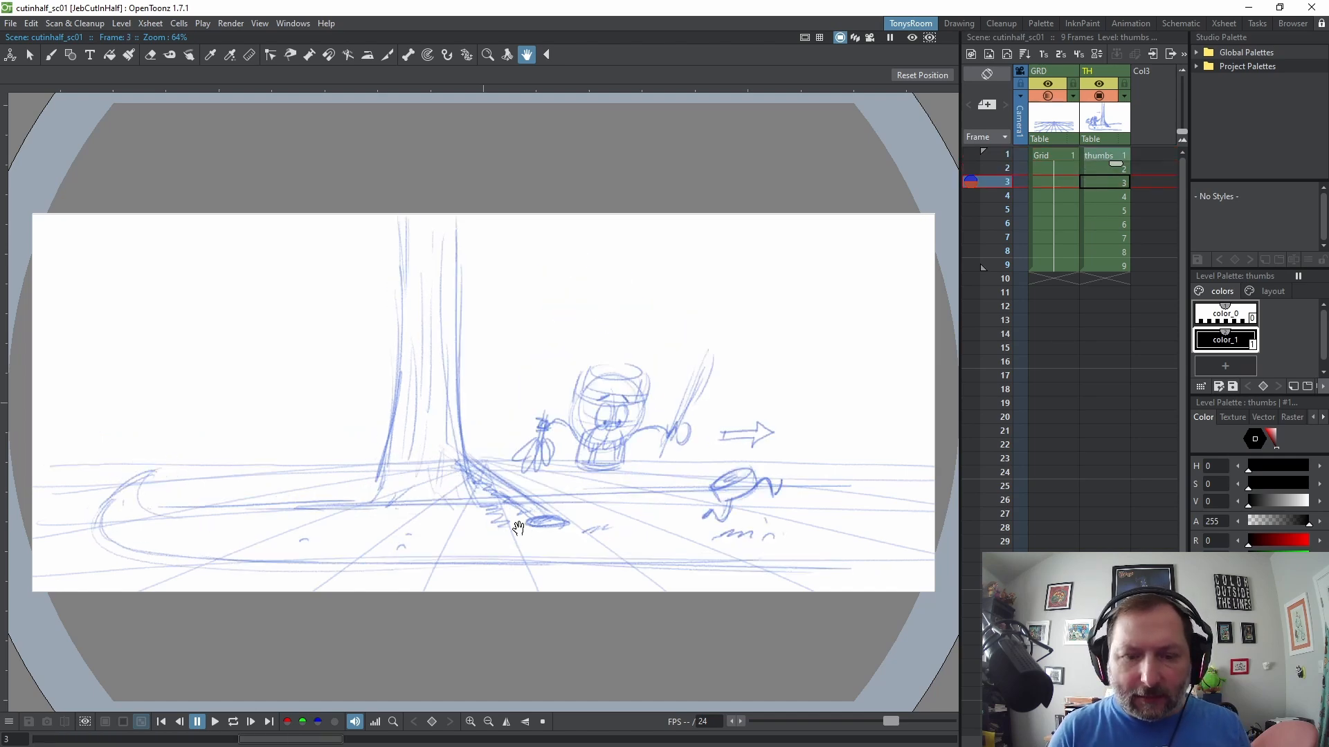
pyautogui.press('.')
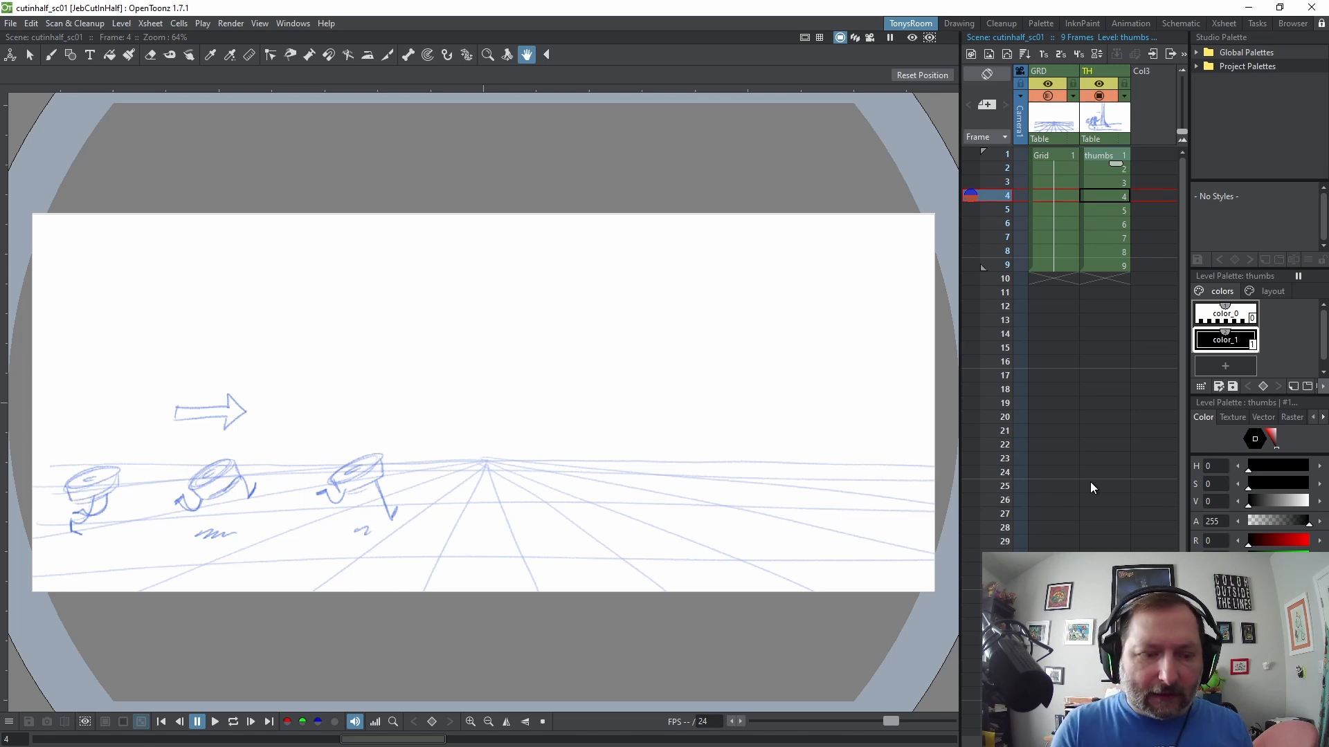
pyautogui.press('.')
pyautogui.press('.')
pyautogui.press(',')
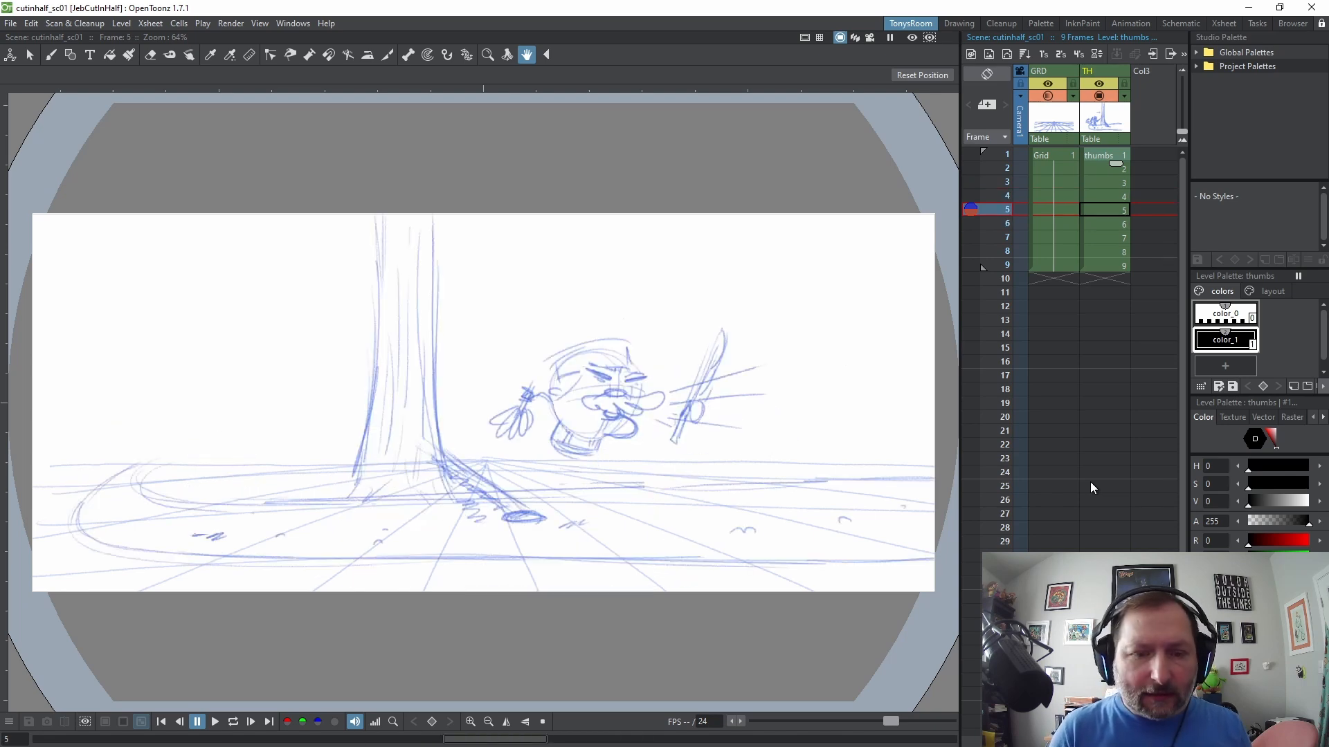
pyautogui.press('.')
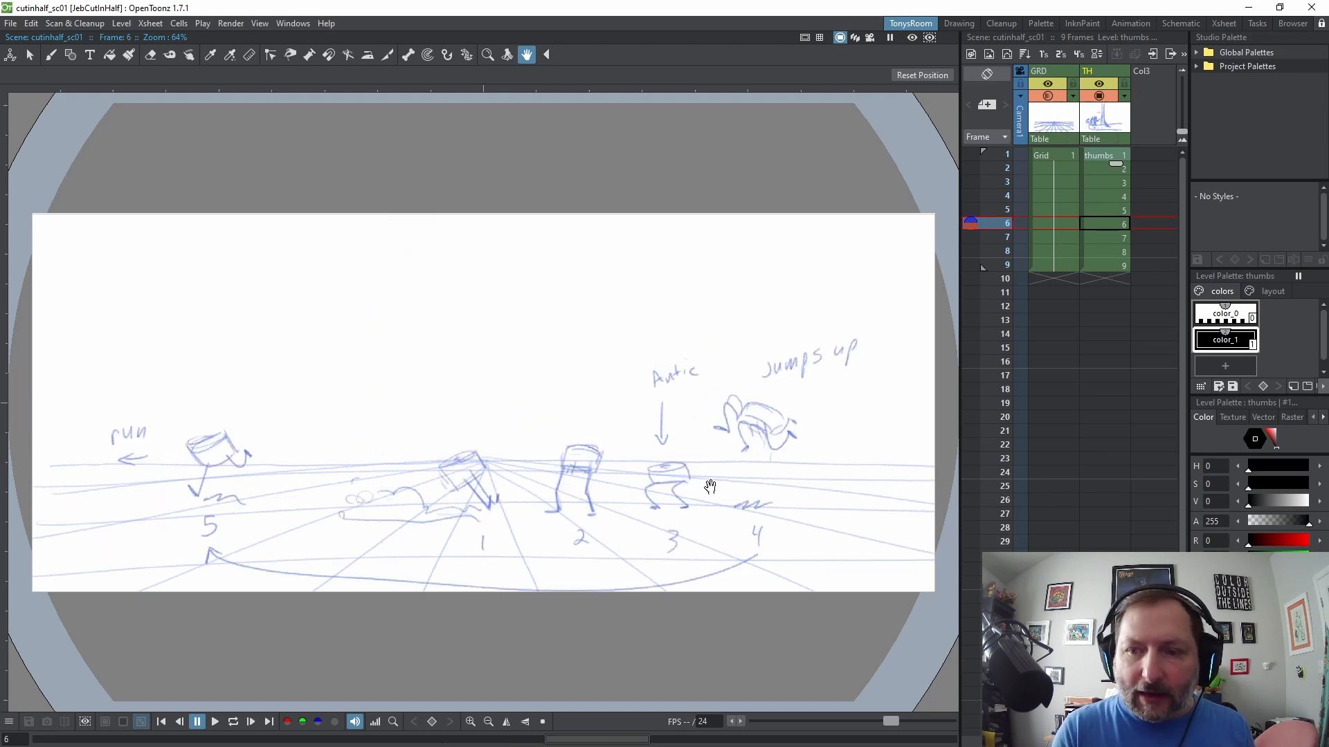
pyautogui.press('.')
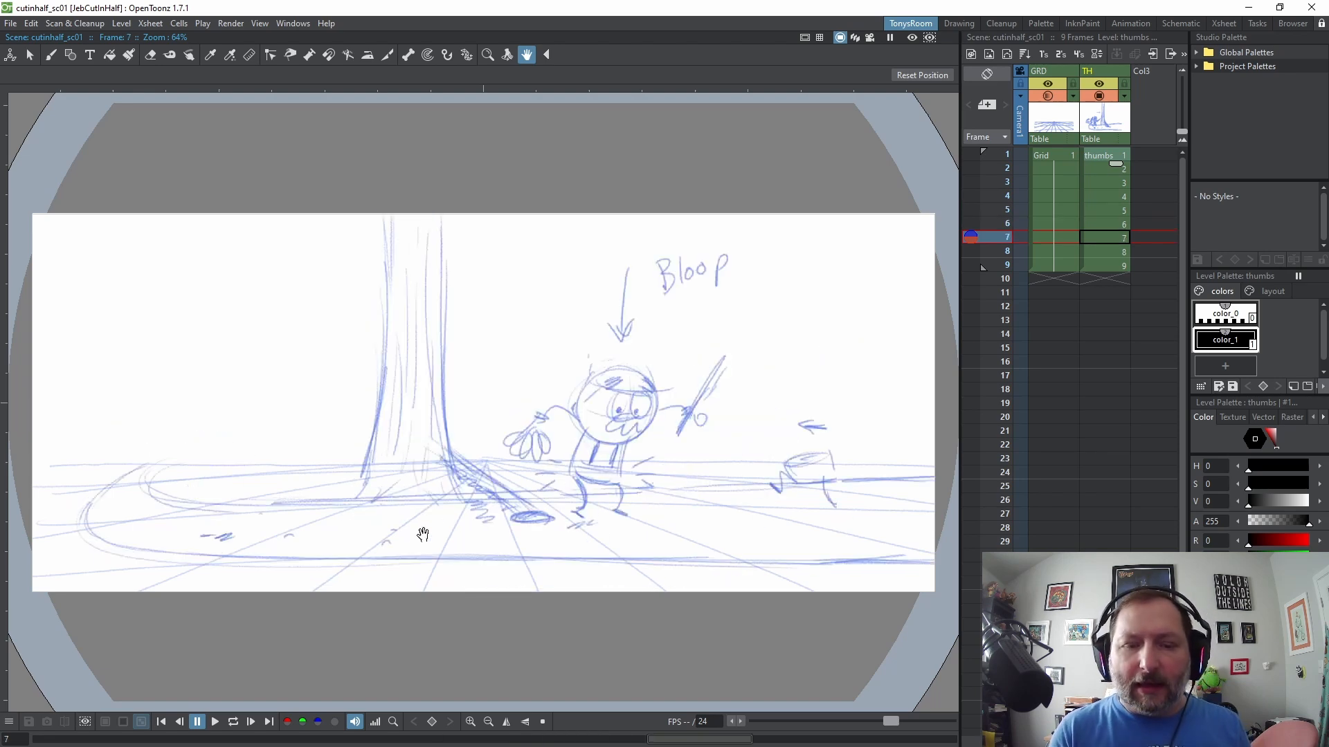
pyautogui.press('.')
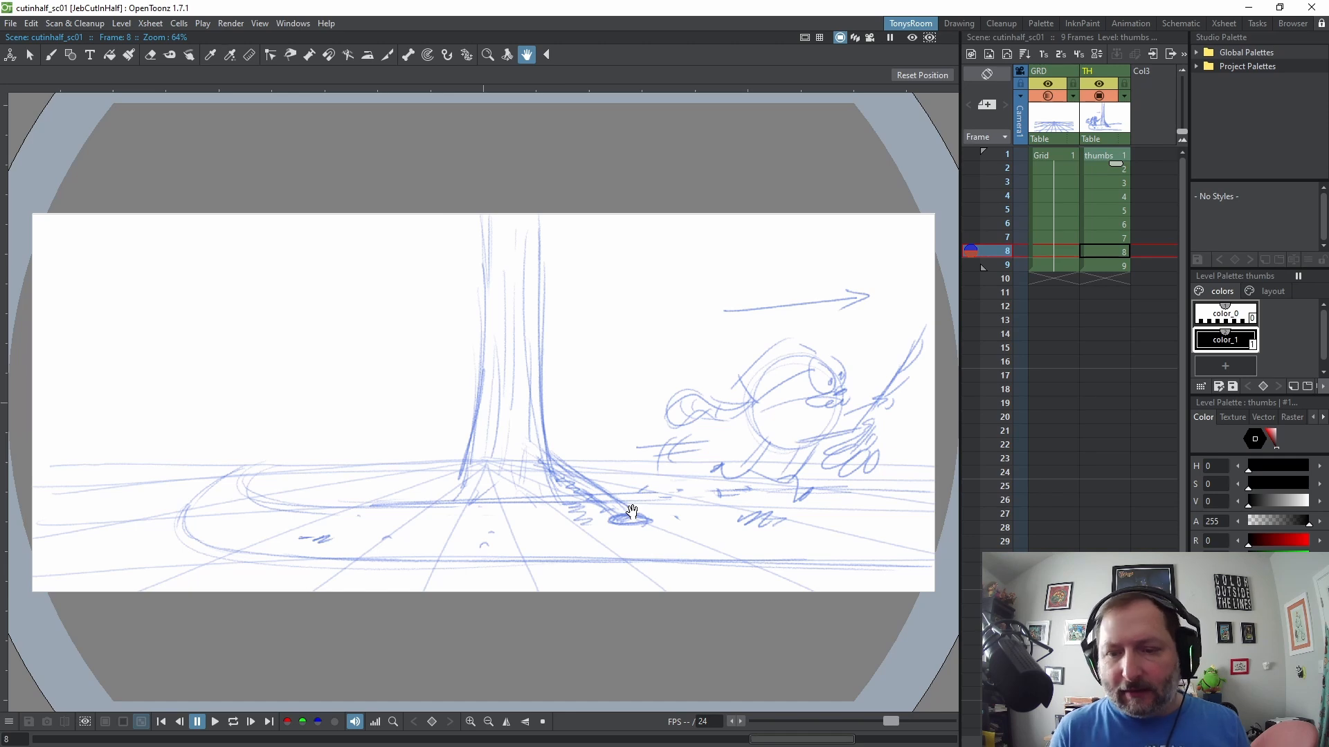
pyautogui.press('.')
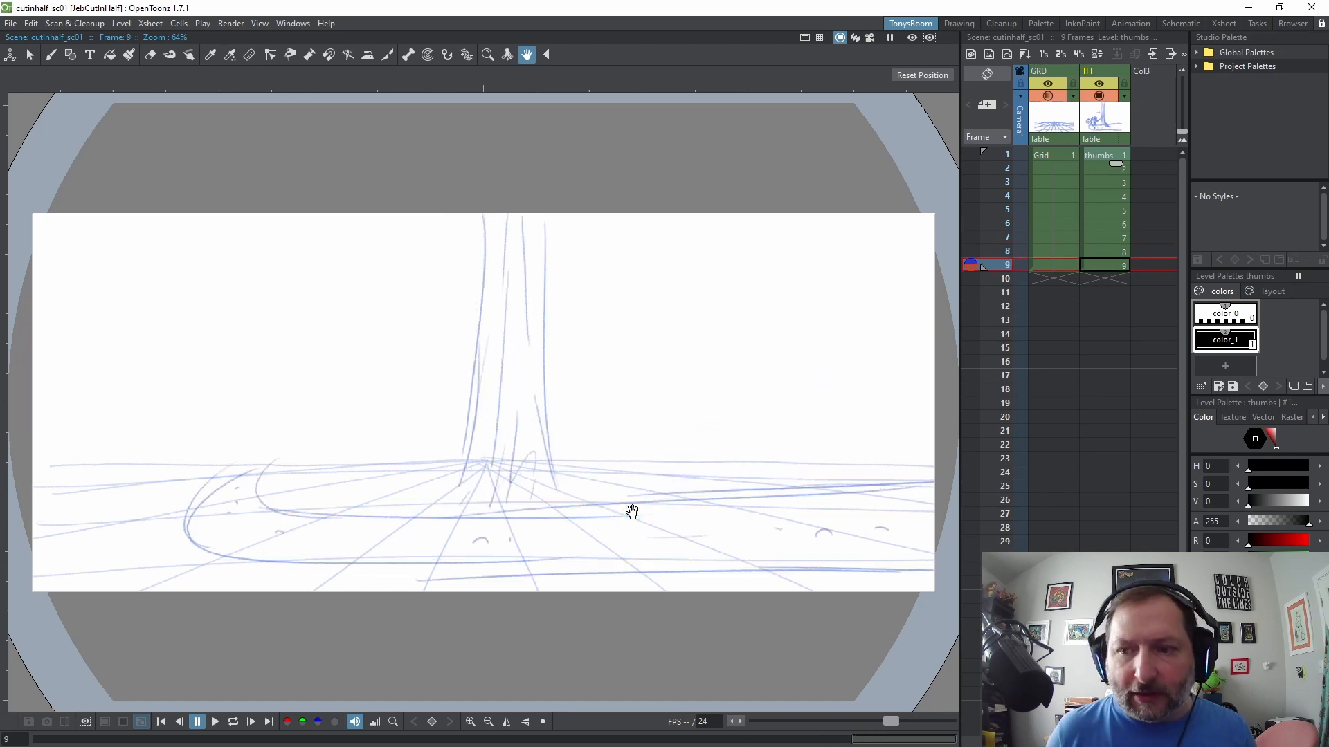
pyautogui.press(',')
pyautogui.press(',')
pyautogui.press(',')
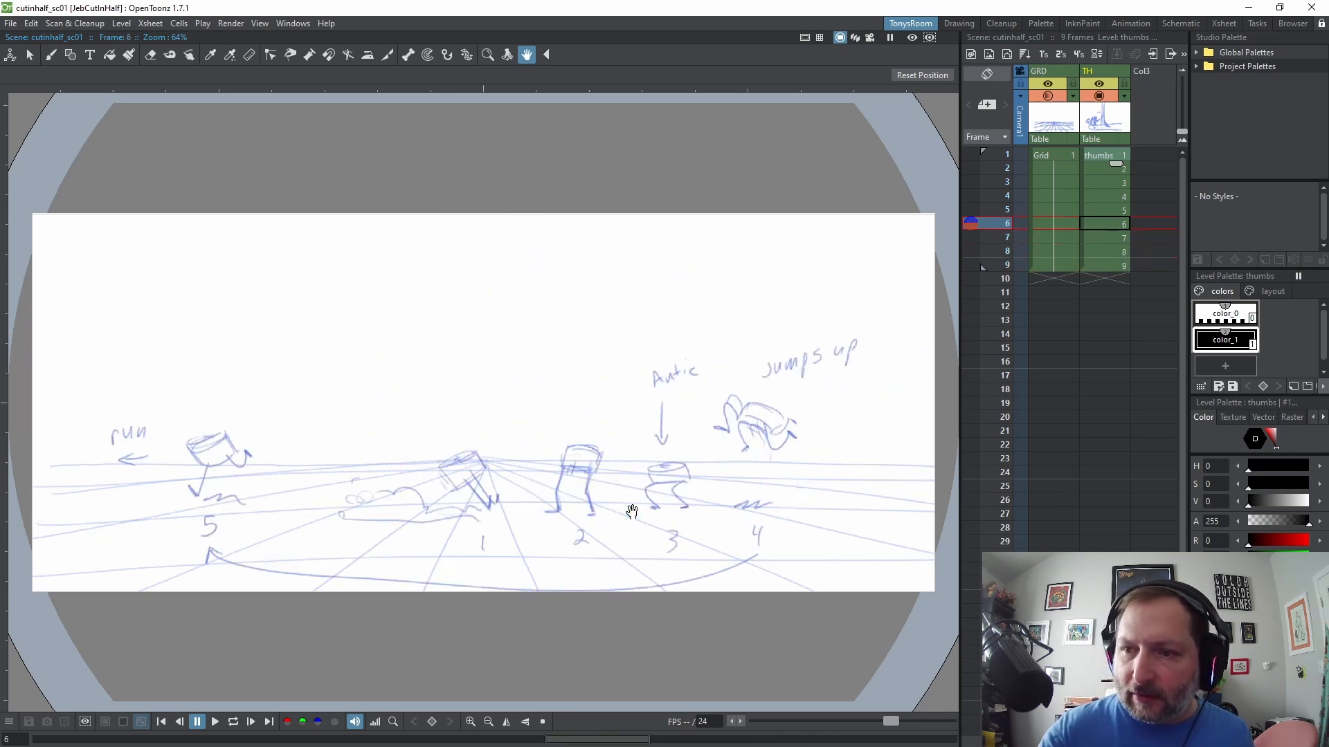
# Lower the opacity of the TH thumbnail column and lock both the TH and GRD columns
pyautogui.click(1125, 96)
pyautogui.moveTo(1222, 110); pyautogui.dragTo(1184, 109)
pyautogui.click(1124, 84)
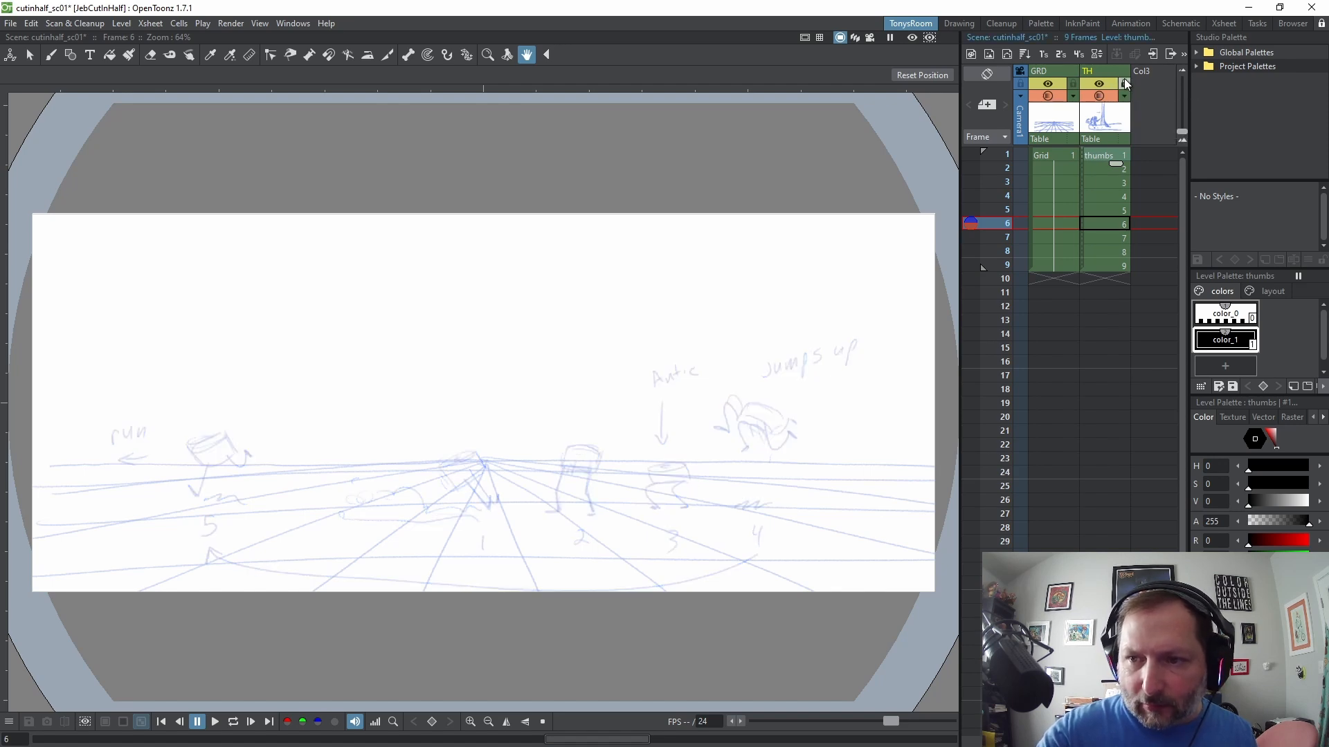
pyautogui.click(1072, 83)
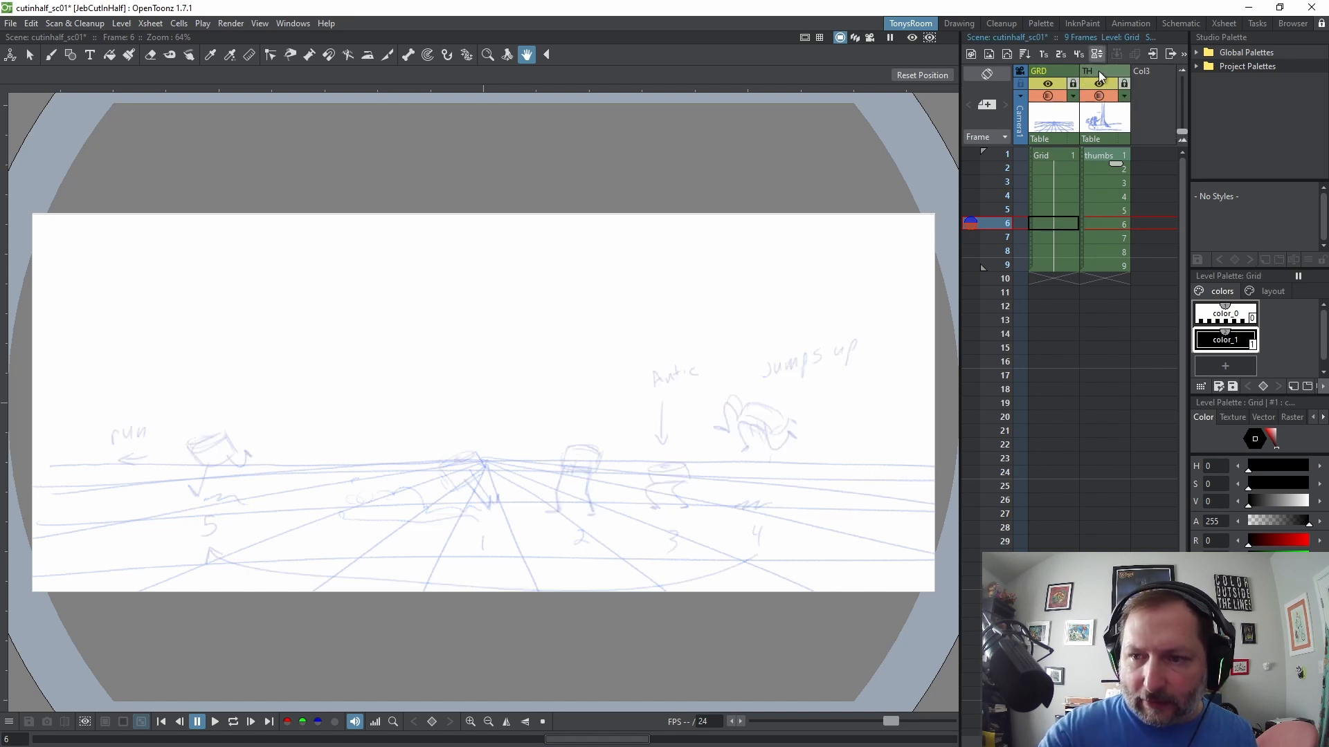
# Create a Toonz Raster level named BG_Layout at frame 1 of the empty third column and rename the column BG_L
pyautogui.click(1064, 156)
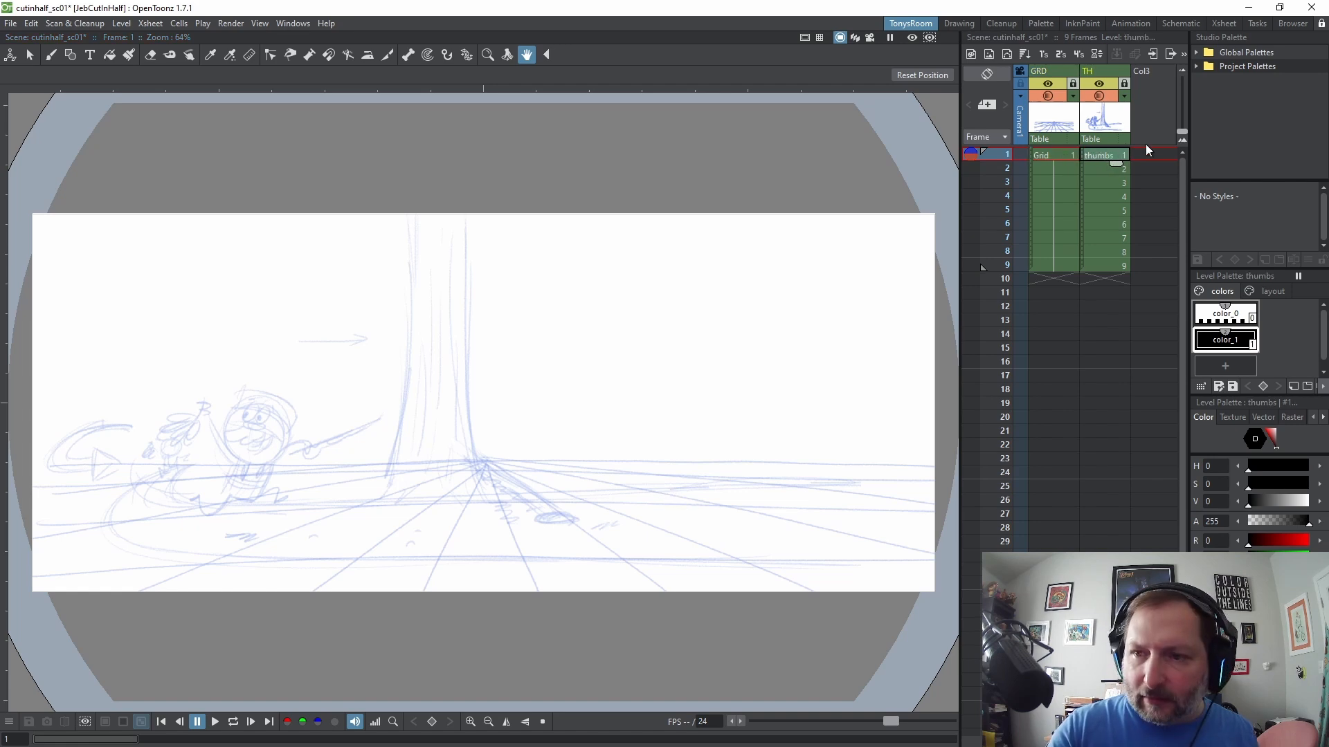
pyautogui.click(1152, 84)
pyautogui.moveTo(960, 305); pyautogui.dragTo(927, 305)
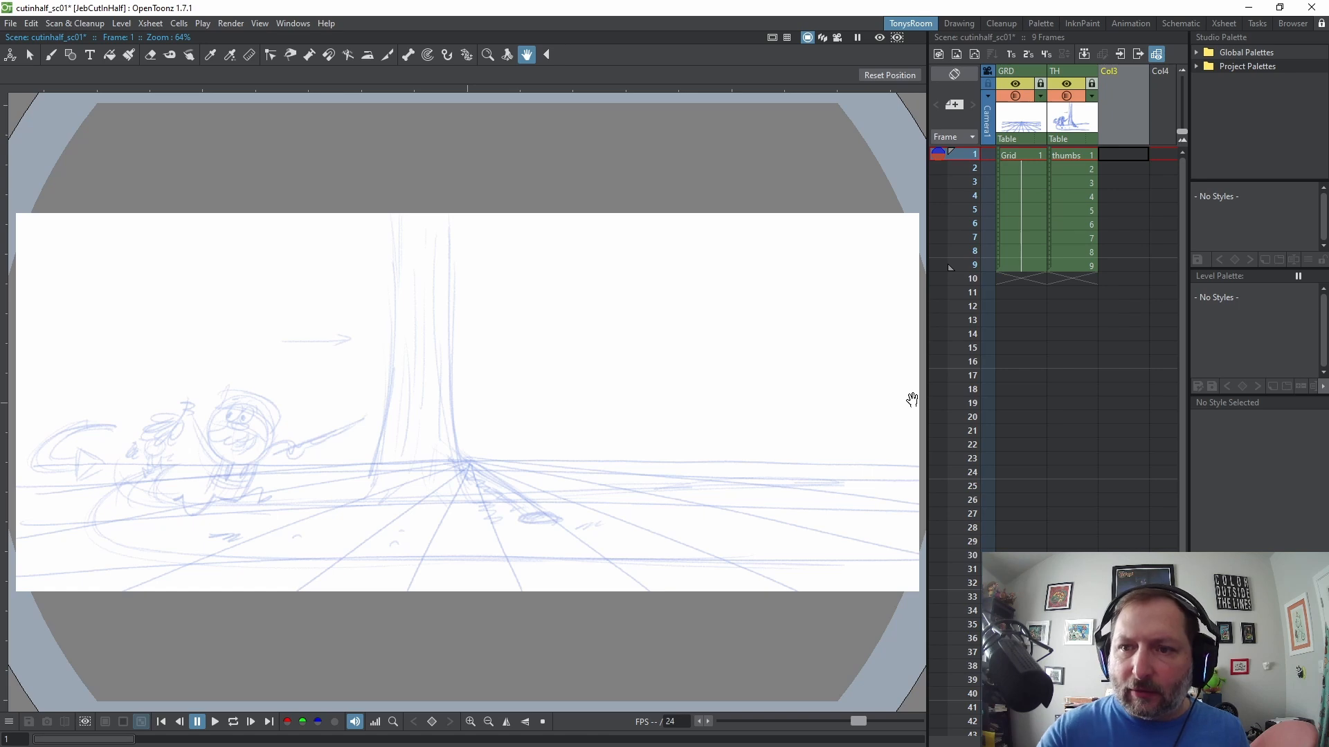
pyautogui.click(938, 54)
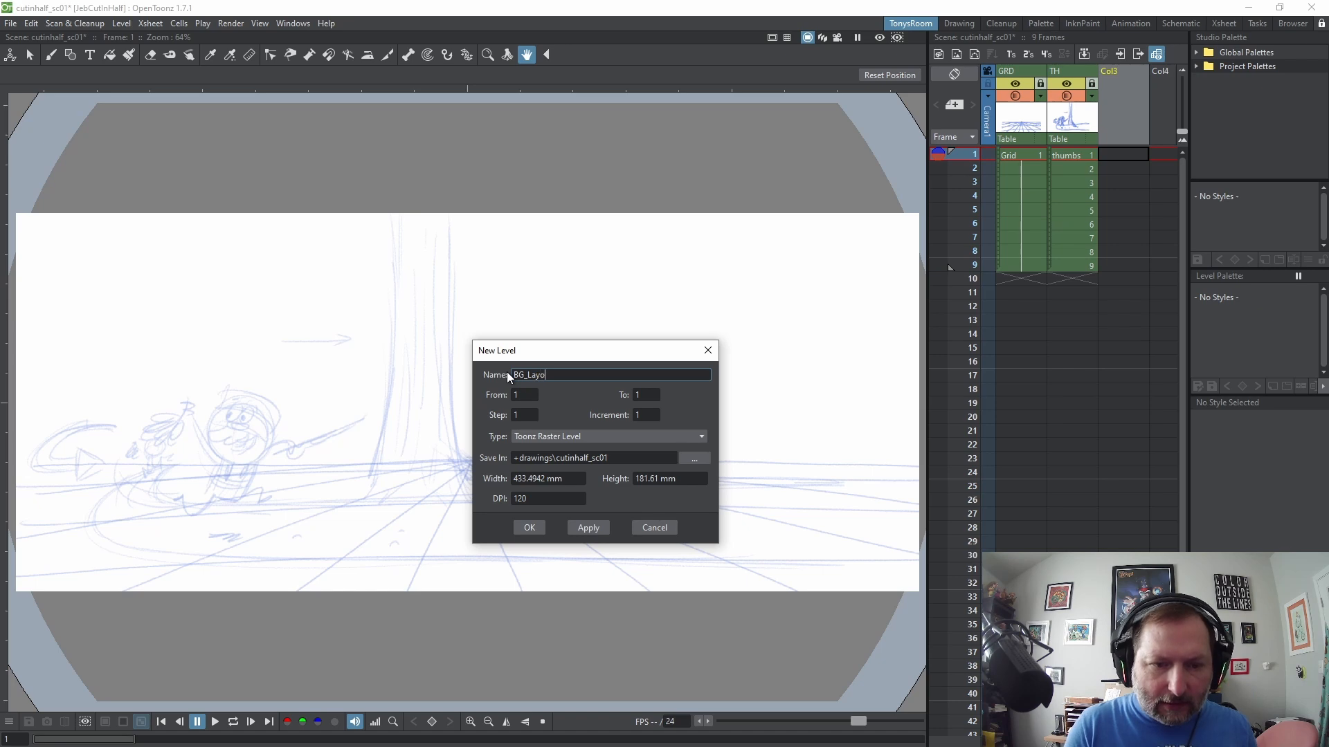
pyautogui.click(529, 527)
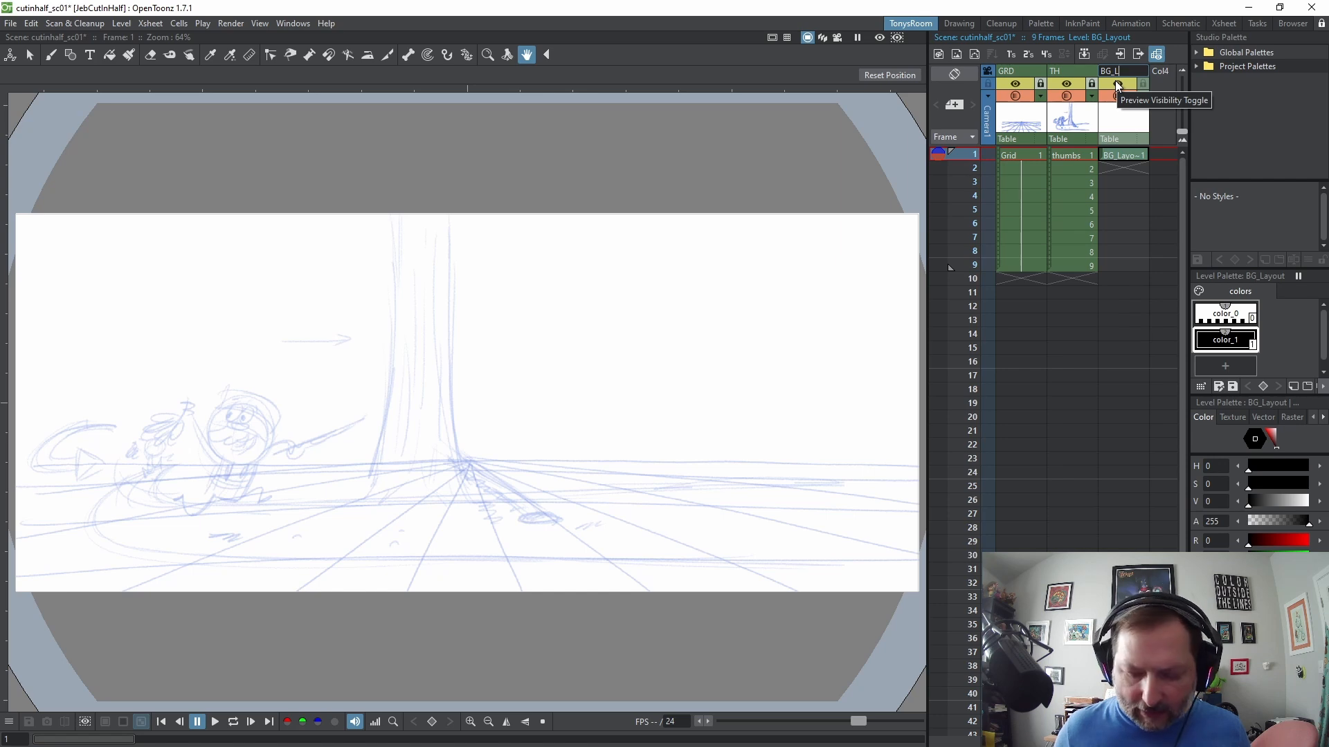
pyautogui.click(1115, 82)
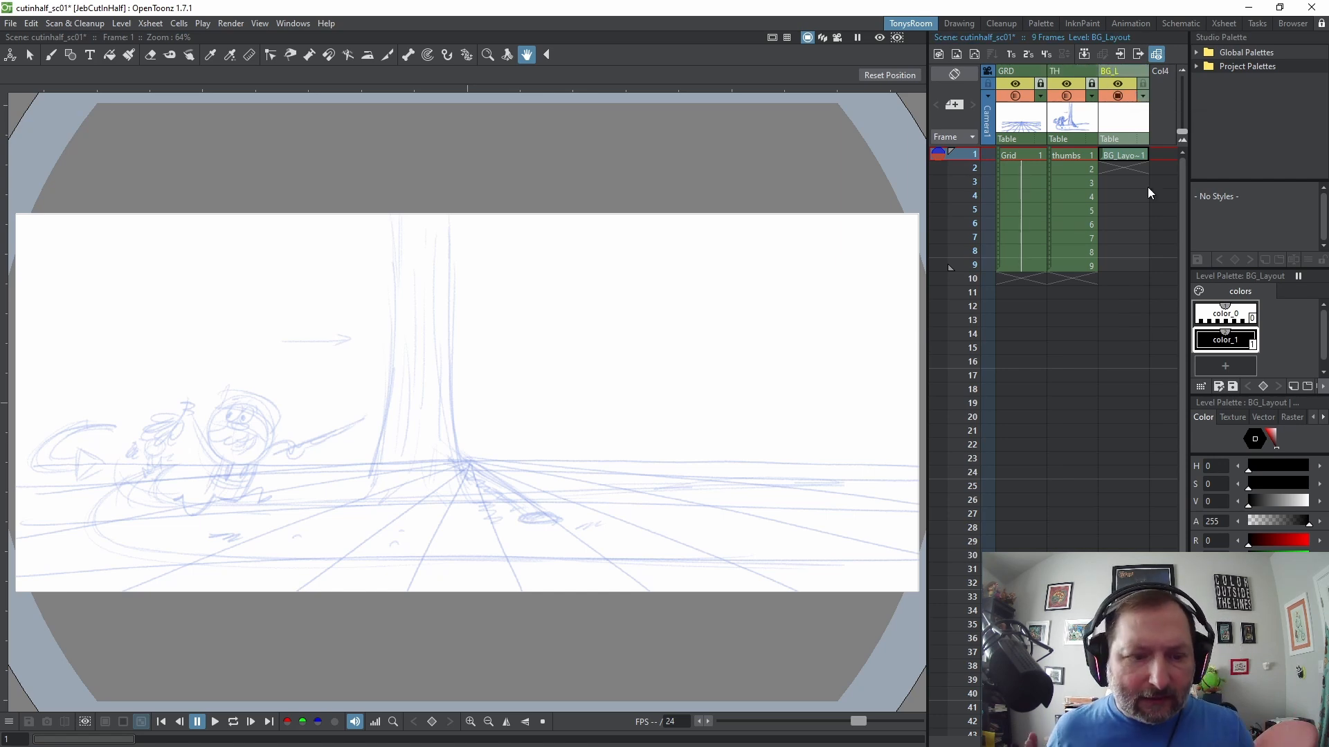
pyautogui.click(1122, 154)
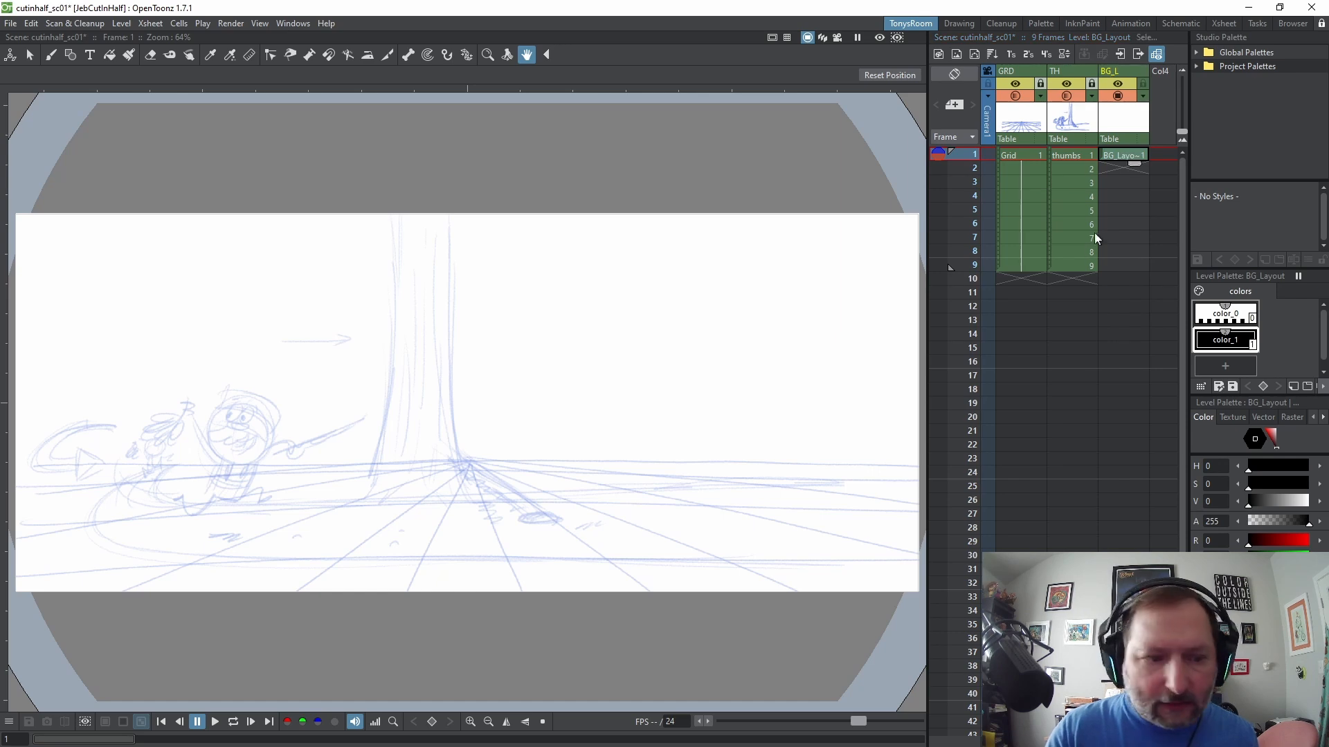
# Add the project's layout palette page to the BG_Layout level palette and select its pencil style
pyautogui.moveTo(928, 560); pyautogui.dragTo(1047, 444)
pyautogui.click(1196, 66)
pyautogui.click(1242, 80)
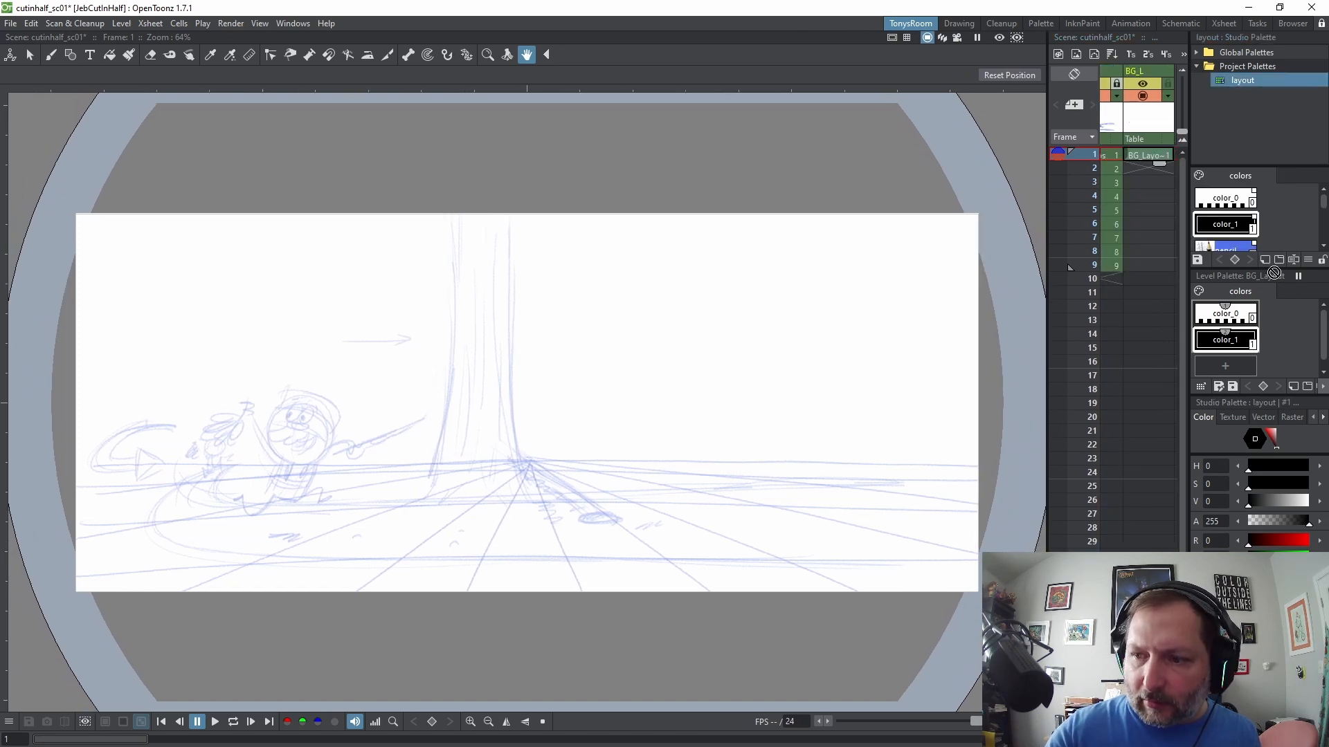
pyautogui.moveTo(1281, 303); pyautogui.dragTo(1239, 339)
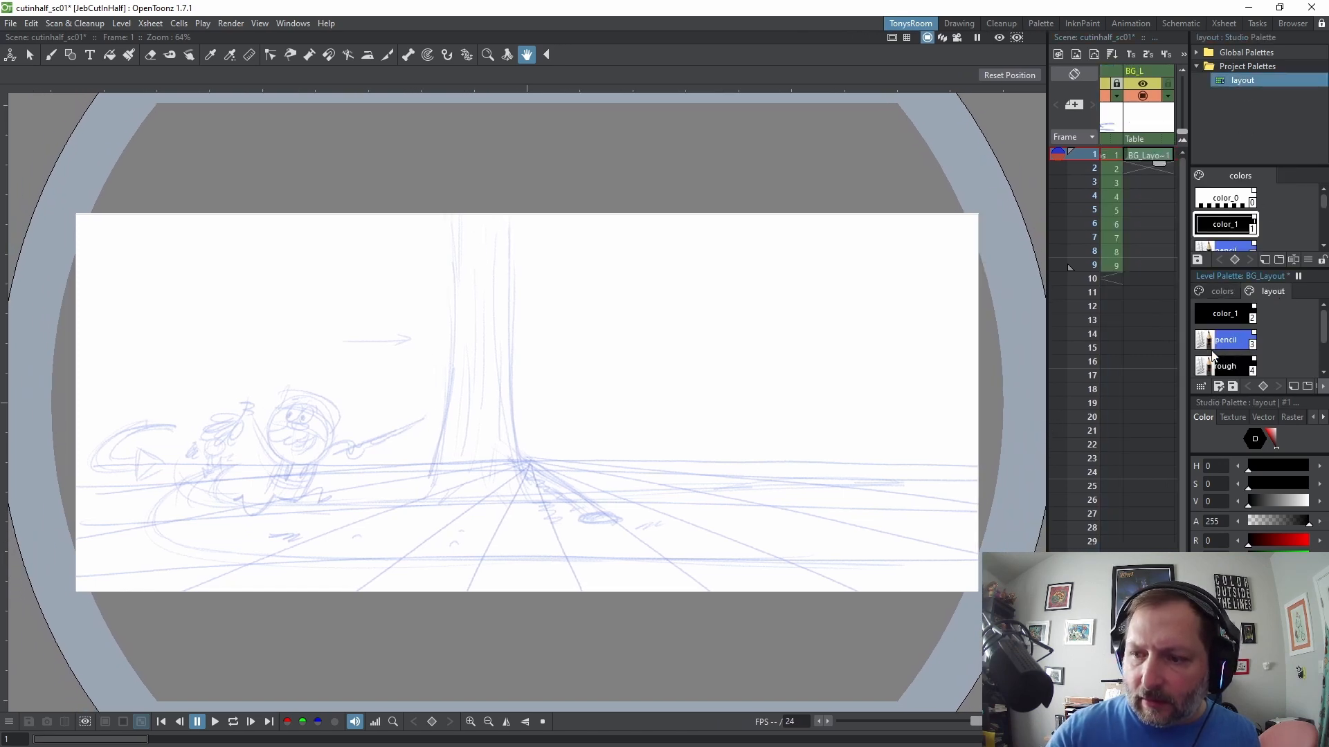
pyautogui.click(1229, 346)
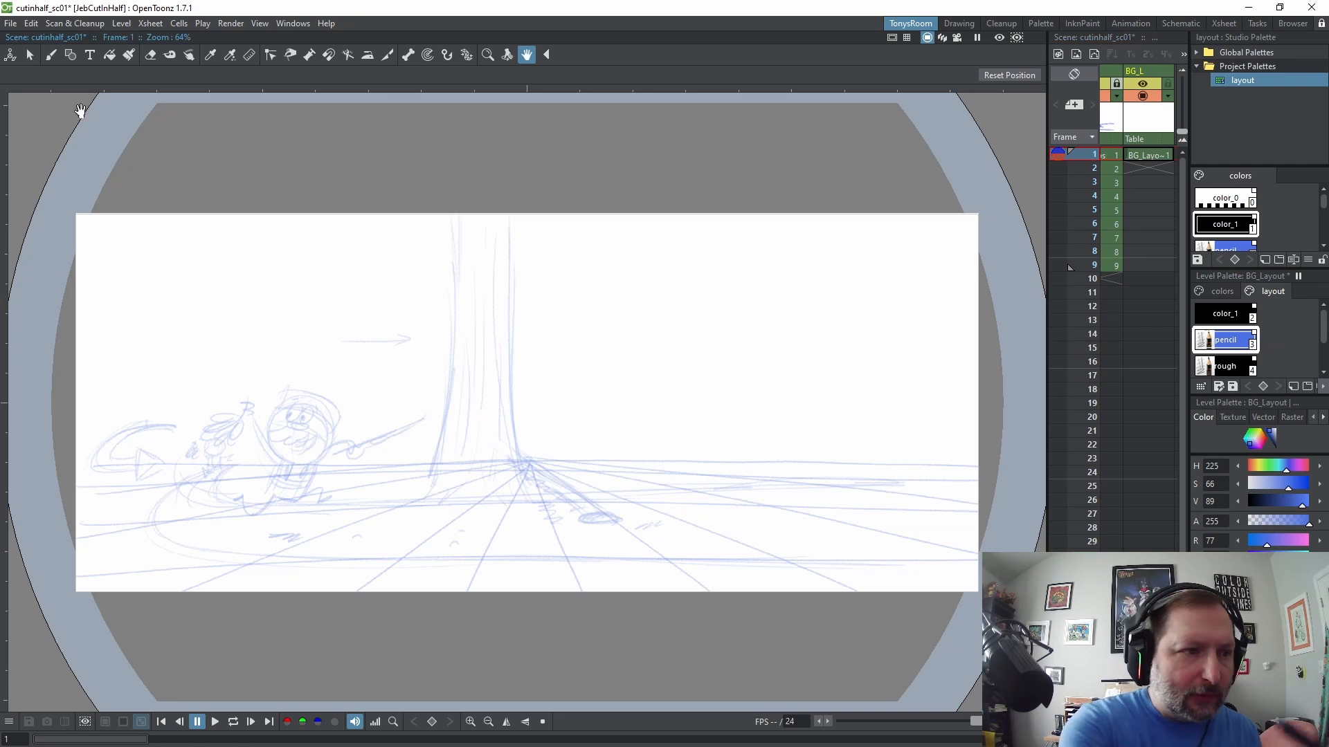
# Draw both side contours of the tree trunk with the Brush tool, flaring outward at the base as in the thumbnail
pyautogui.click(51, 55)
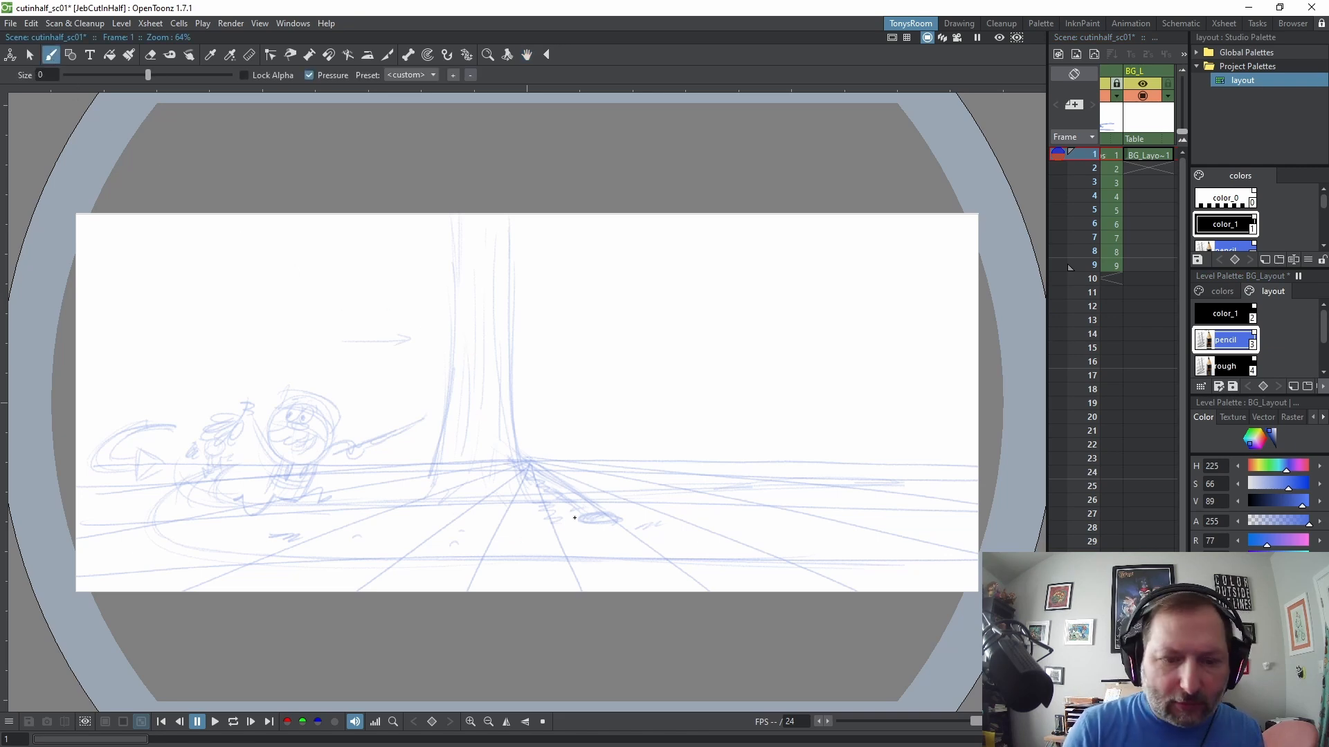
pyautogui.moveTo(483, 178); pyautogui.dragTo(479, 298)
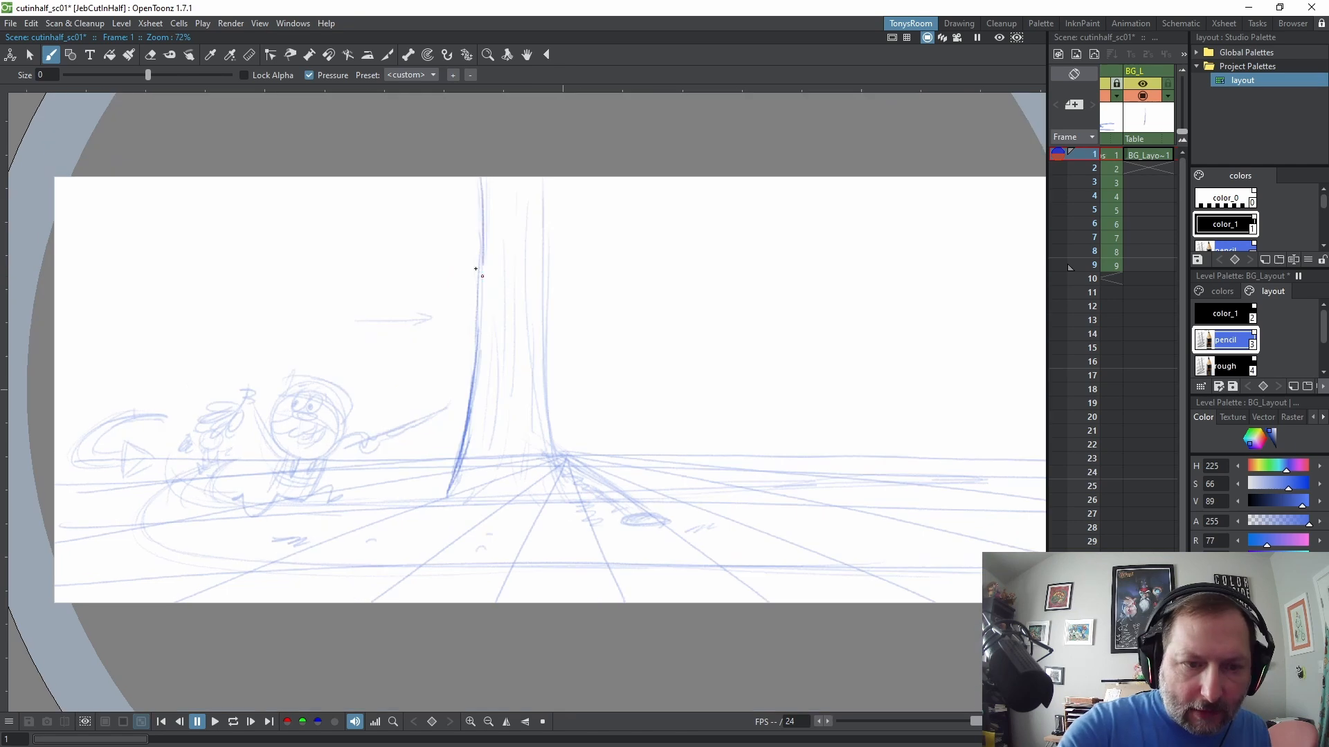
pyautogui.moveTo(546, 178); pyautogui.dragTo(547, 301)
pyautogui.moveTo(549, 196); pyautogui.dragTo(552, 363)
pyautogui.moveTo(550, 284); pyautogui.dragTo(557, 502)
# Sketch short root strokes along the trunk's base and add bark lines and a knothole on the trunk
pyautogui.moveTo(493, 477); pyautogui.dragTo(472, 504)
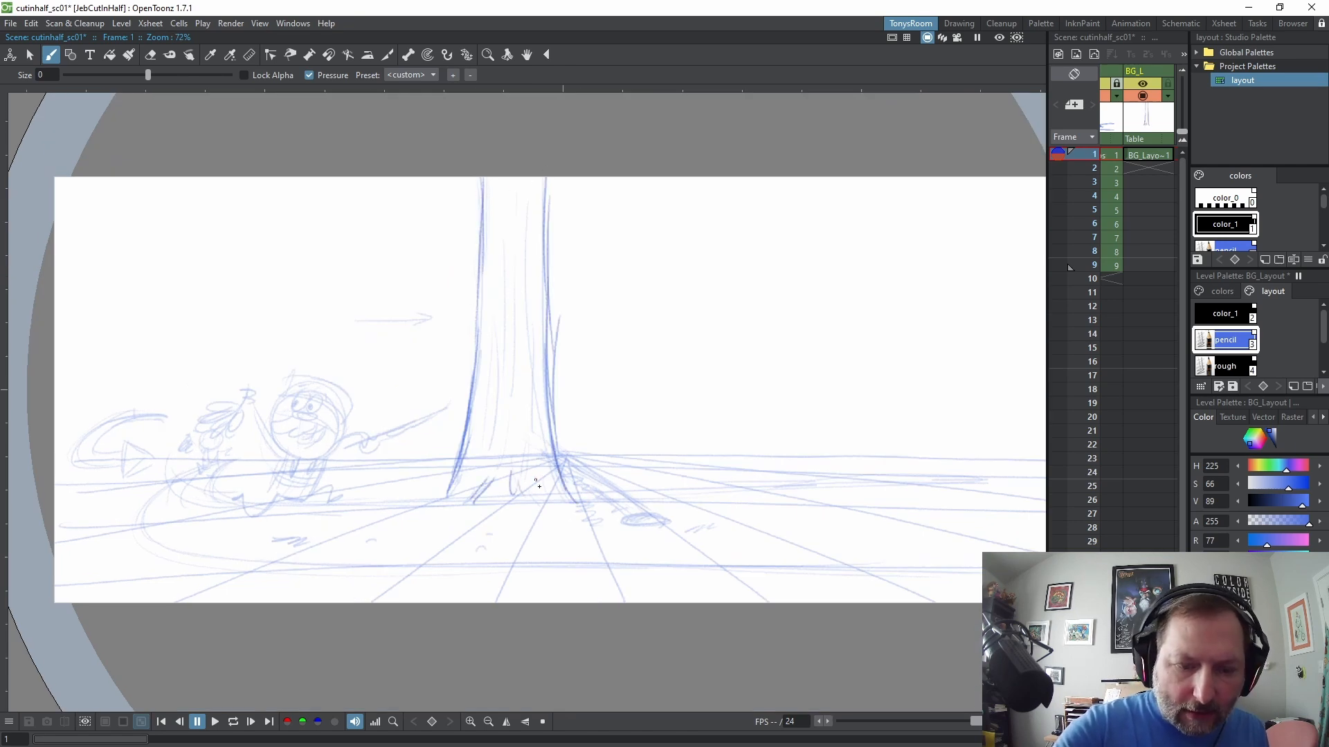
pyautogui.moveTo(546, 478); pyautogui.dragTo(555, 500)
pyautogui.moveTo(500, 377); pyautogui.dragTo(488, 457)
pyautogui.moveTo(508, 333); pyautogui.dragTo(509, 429)
pyautogui.moveTo(524, 413); pyautogui.dragTo(519, 437)
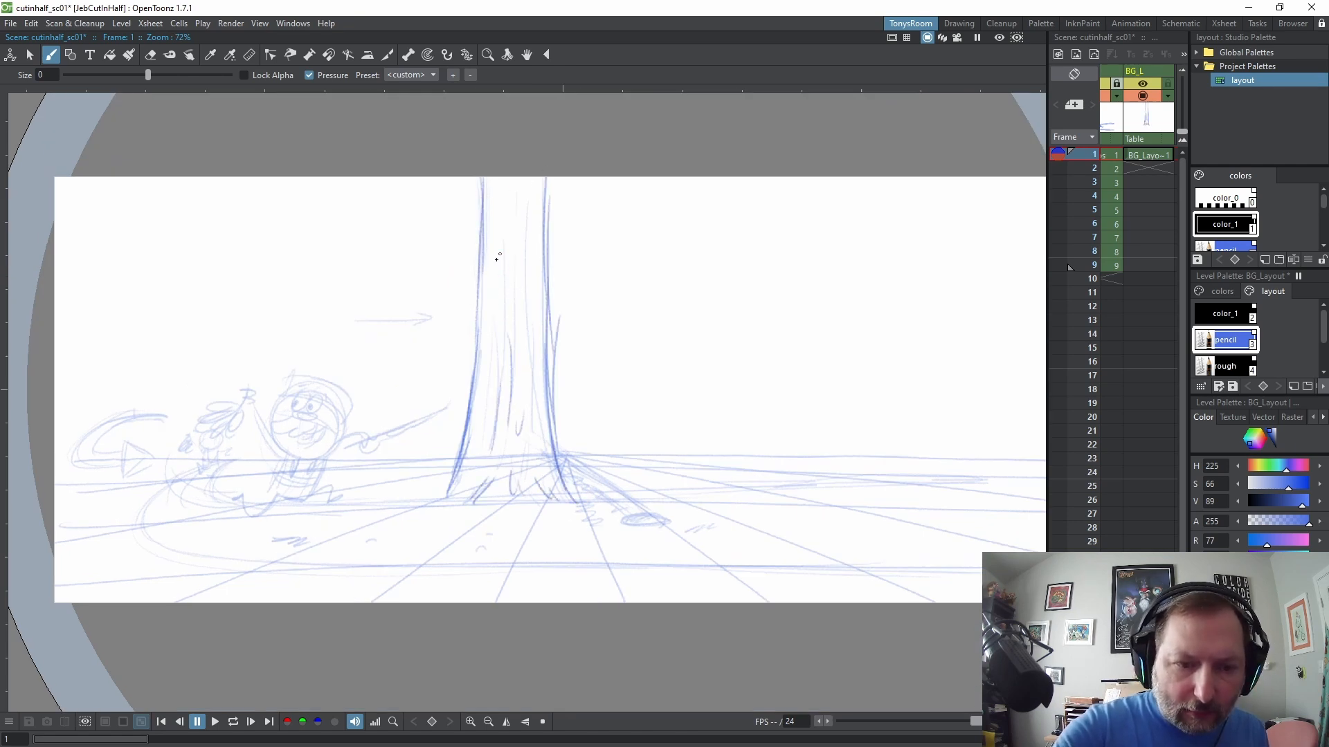
pyautogui.moveTo(497, 257); pyautogui.dragTo(503, 274)
pyautogui.moveTo(532, 212)
pyautogui.mouseDown()
pyautogui.moveTo(525, 367)
pyautogui.moveTo(538, 398)
pyautogui.mouseUp()
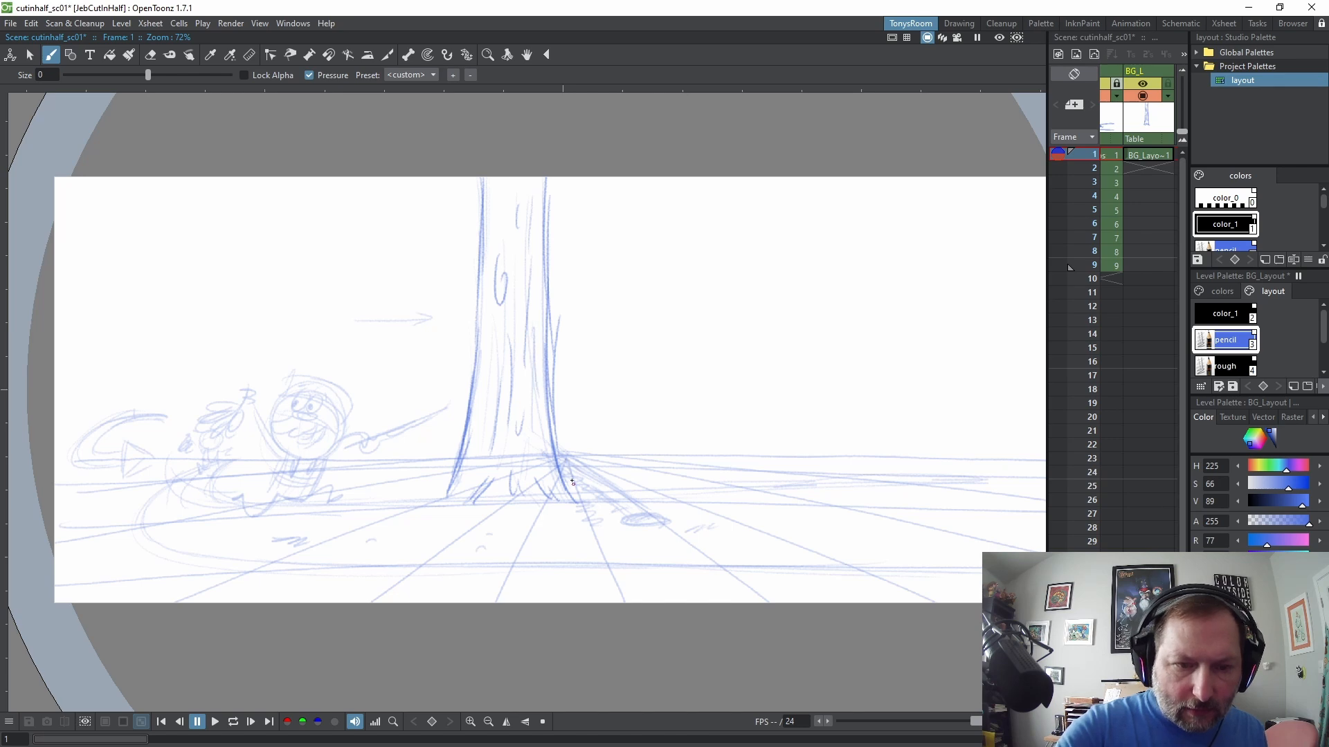
pyautogui.moveTo(552, 309); pyautogui.dragTo(553, 359)
pyautogui.moveTo(553, 384); pyautogui.dragTo(561, 443)
# Draw cropped branches with leaf tufts on both sides of the upper trunk and small knobs along its edges
pyautogui.moveTo(547, 237); pyautogui.dragTo(574, 177)
pyautogui.moveTo(550, 258); pyautogui.dragTo(592, 162)
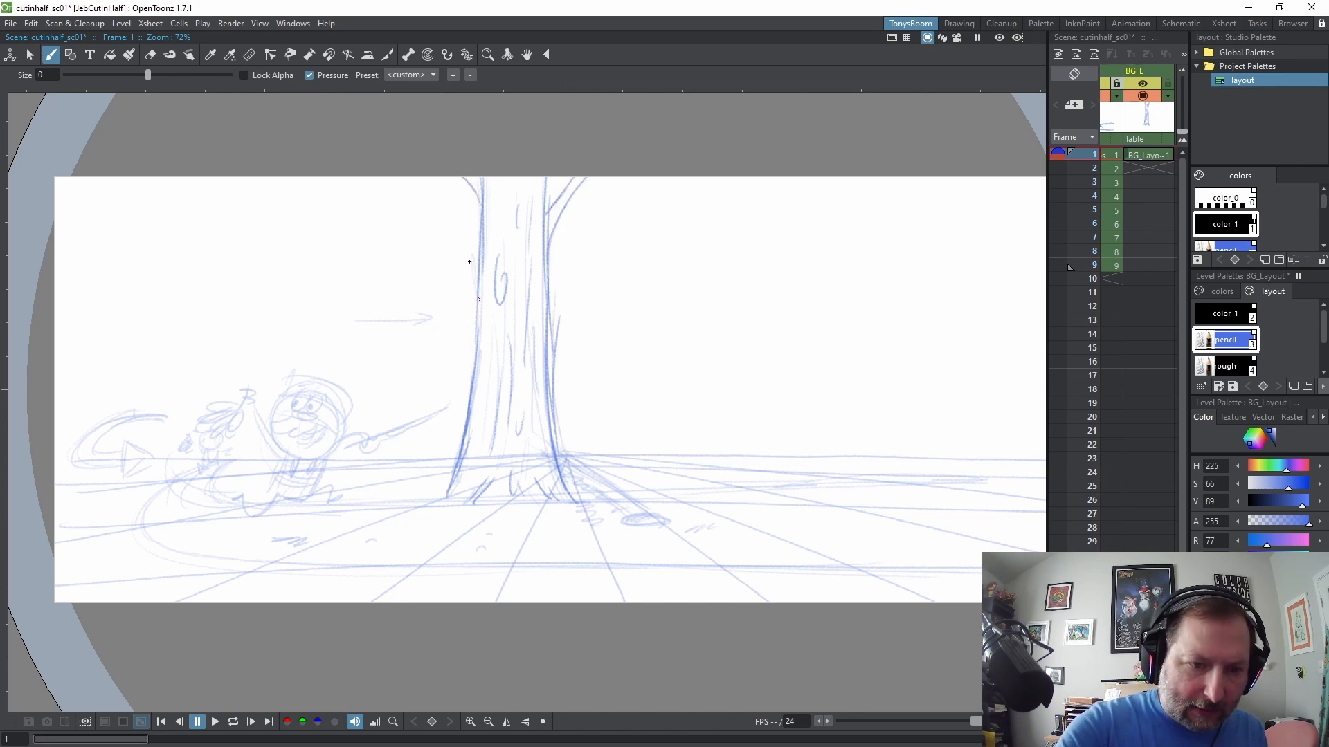
pyautogui.moveTo(573, 206); pyautogui.dragTo(565, 231)
pyautogui.moveTo(462, 178)
pyautogui.mouseDown()
pyautogui.moveTo(444, 187)
pyautogui.moveTo(477, 202)
pyautogui.mouseUp()
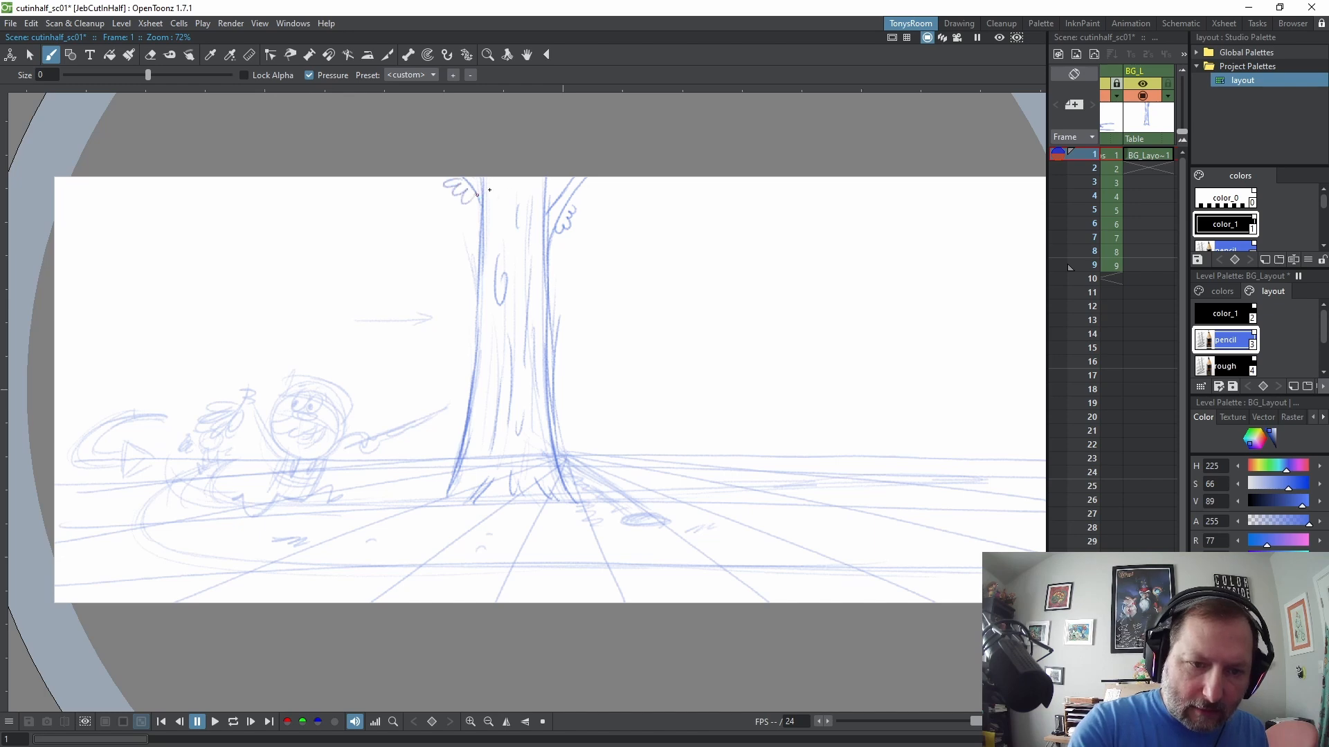
pyautogui.moveTo(557, 283); pyautogui.dragTo(557, 300)
pyautogui.moveTo(476, 304); pyautogui.dragTo(471, 313)
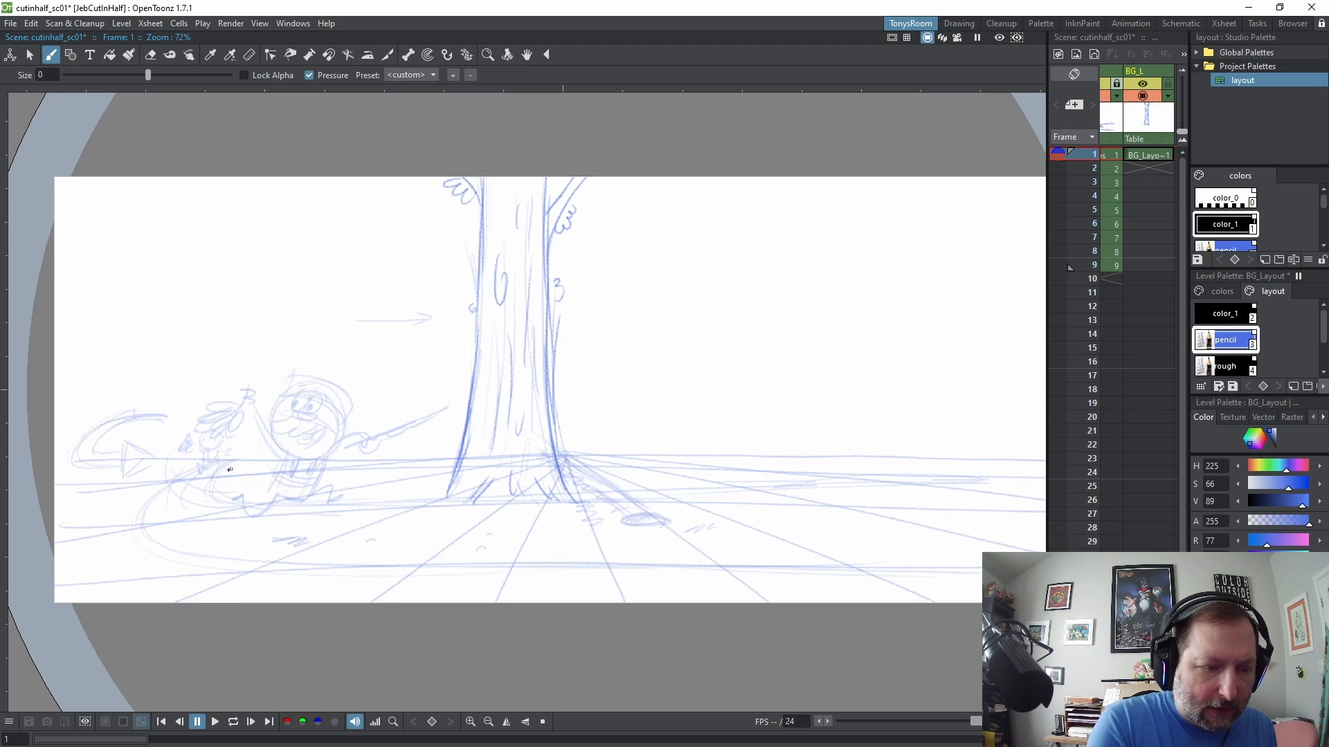
# Draw the dirt path's outline curving around in front of the tree and scatter small ground marks along it
pyautogui.press('space')
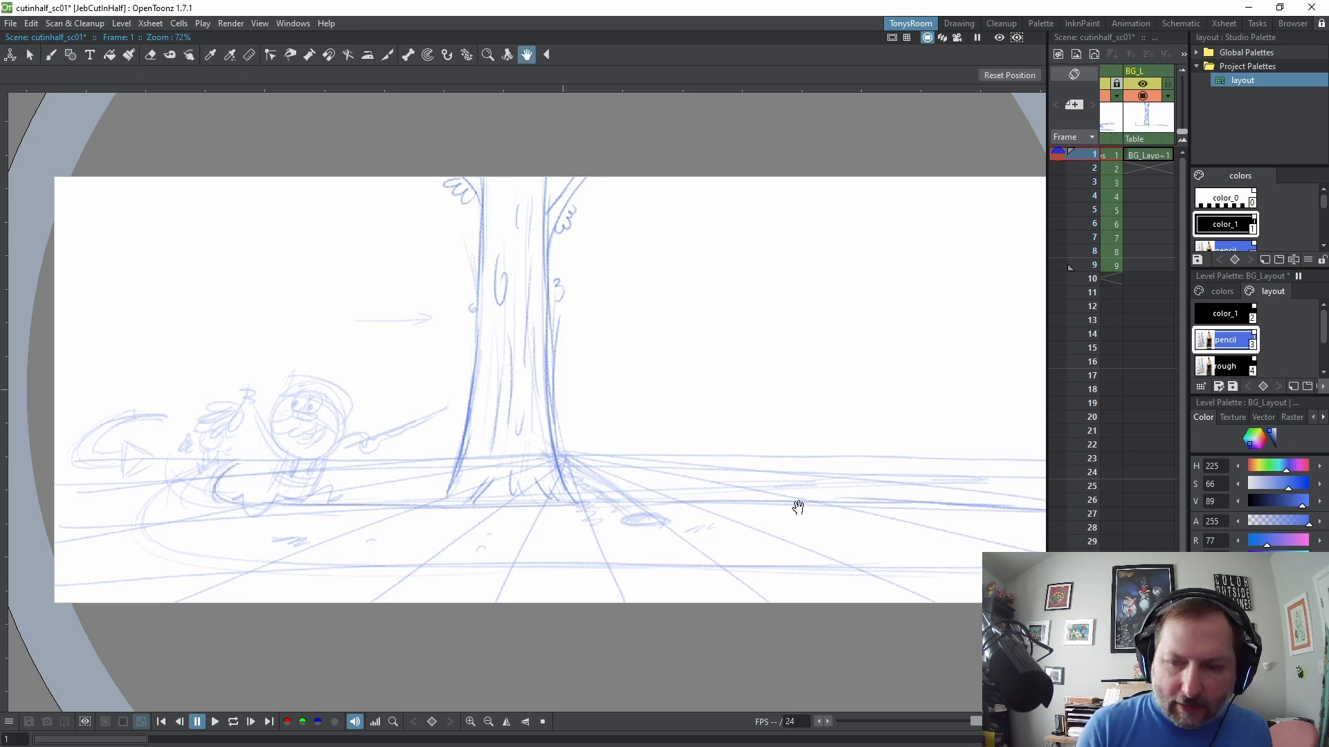
pyautogui.moveTo(795, 508)
pyautogui.mouseDown()
pyautogui.moveTo(670, 505)
pyautogui.moveTo(708, 495)
pyautogui.mouseUp()
pyautogui.moveTo(180, 447)
pyautogui.mouseDown()
pyautogui.moveTo(132, 464)
pyautogui.moveTo(92, 528)
pyautogui.moveTo(95, 495)
pyautogui.moveTo(149, 547)
pyautogui.mouseUp()
pyautogui.moveTo(168, 490); pyautogui.dragTo(138, 551)
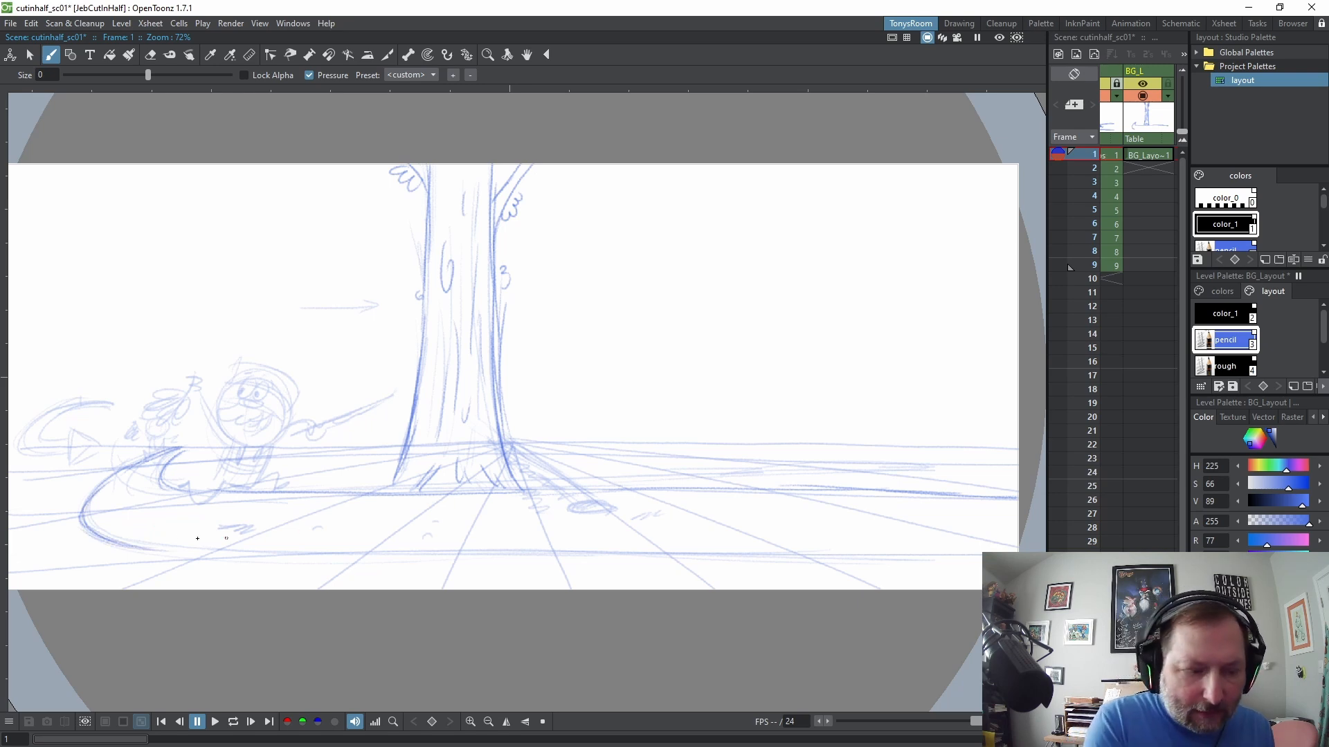
pyautogui.moveTo(197, 539)
pyautogui.mouseDown()
pyautogui.moveTo(967, 552)
pyautogui.moveTo(857, 558)
pyautogui.moveTo(982, 558)
pyautogui.mouseUp()
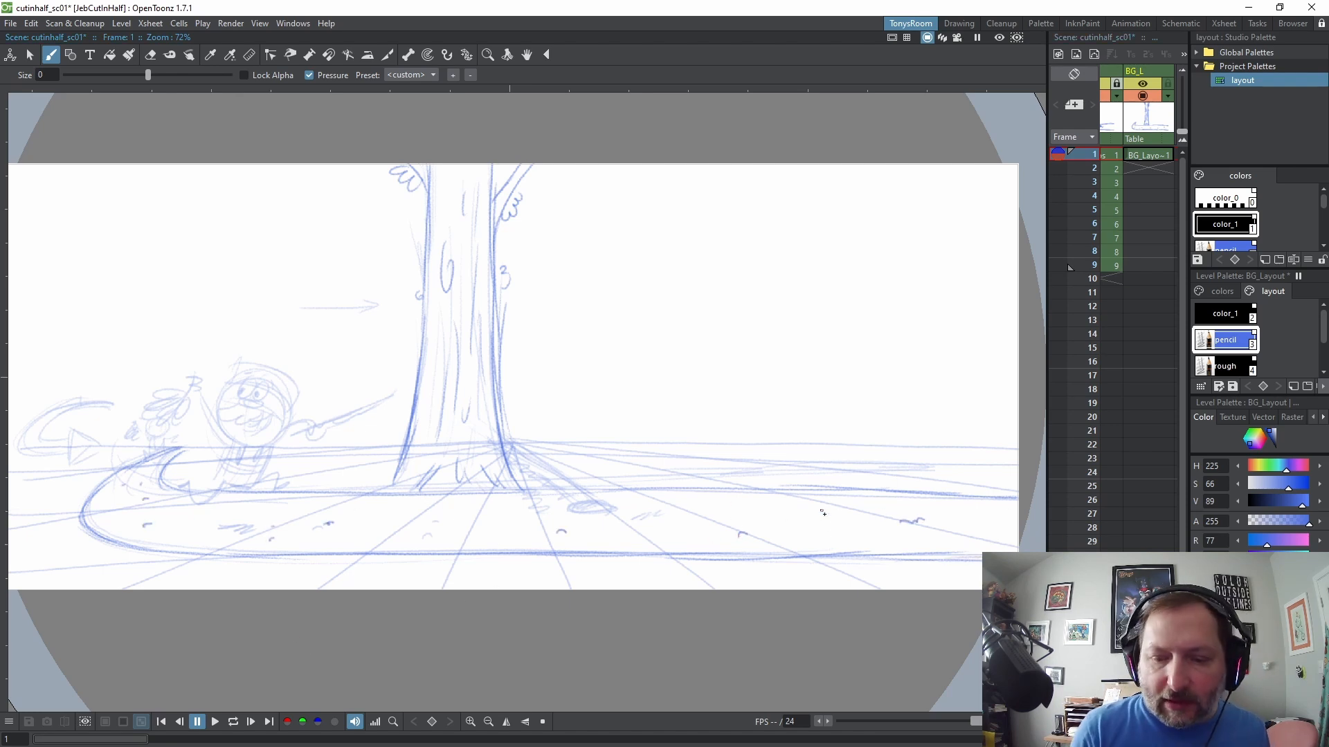
# Draw the thick root slanting from the trunk's base to an oval end on the path, with shading strokes beneath it
pyautogui.press('space')
pyautogui.moveTo(628, 563); pyautogui.dragTo(797, 554)
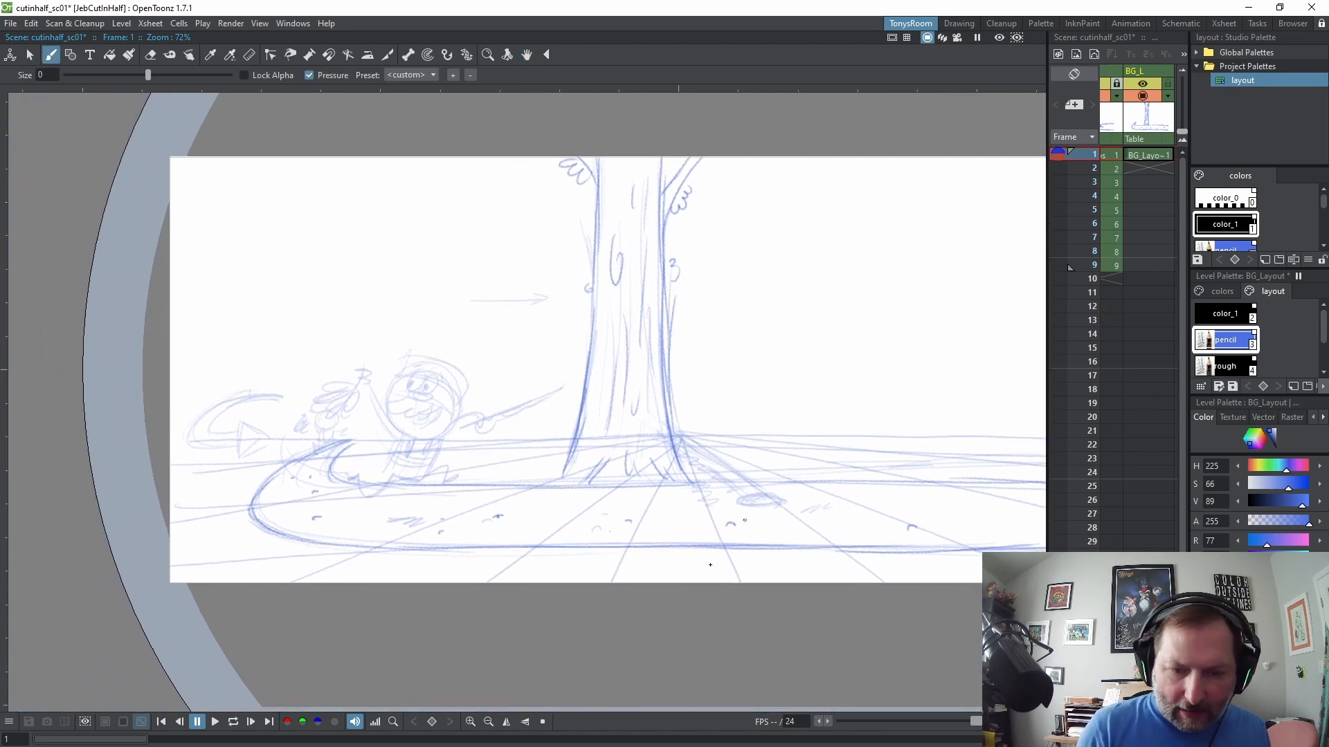
pyautogui.moveTo(686, 407)
pyautogui.mouseDown()
pyautogui.moveTo(587, 425)
pyautogui.moveTo(657, 504)
pyautogui.mouseUp()
pyautogui.moveTo(585, 455); pyautogui.dragTo(661, 509)
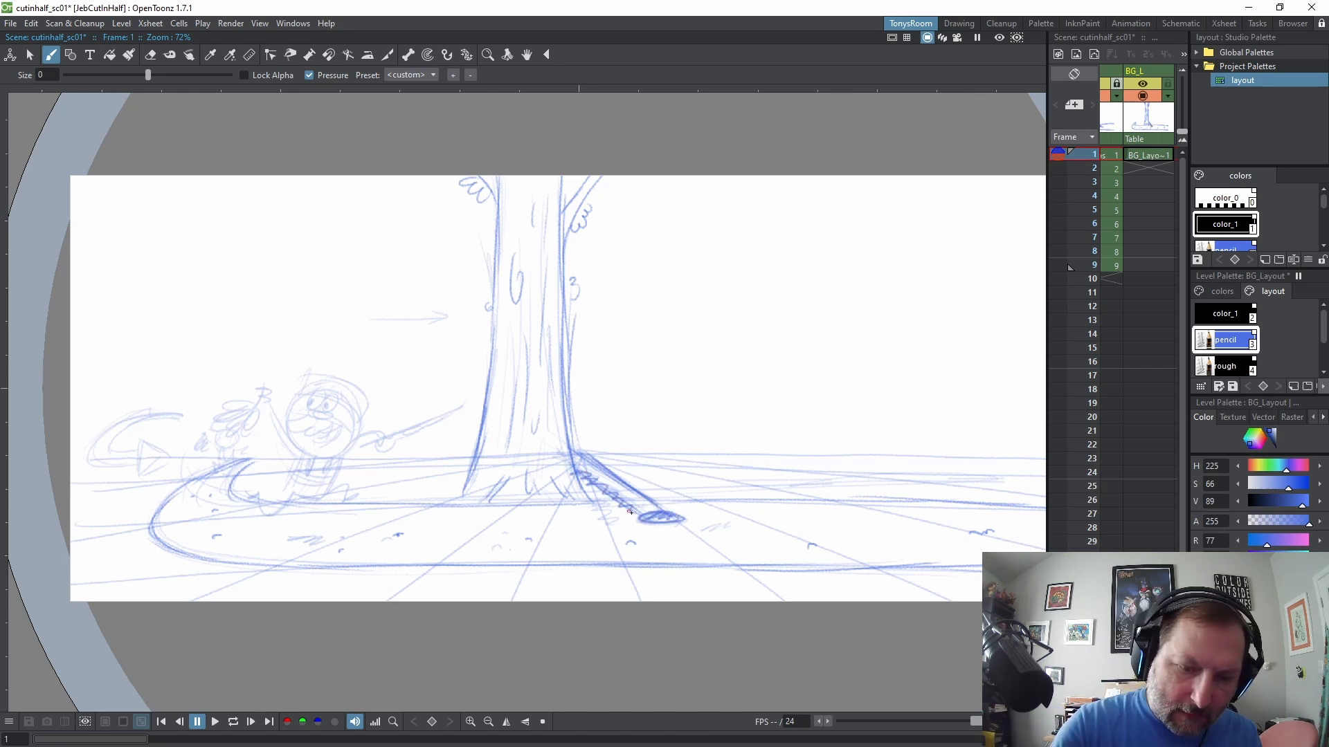
# Add shading strokes beneath the thick root and draw the horizon line across the scene behind the trunk
pyautogui.moveTo(629, 512)
pyautogui.mouseDown()
pyautogui.moveTo(649, 517)
pyautogui.moveTo(585, 512)
pyautogui.moveTo(636, 538)
pyautogui.mouseUp()
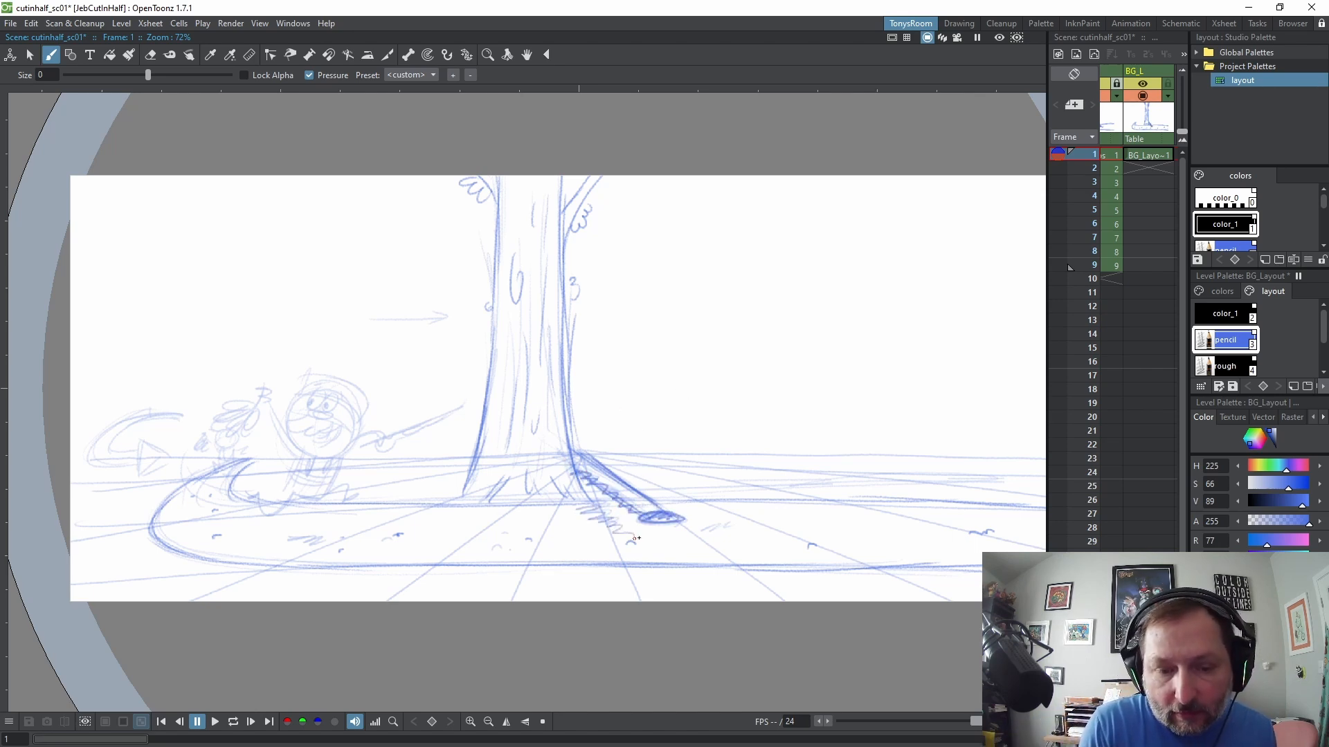
pyautogui.press('space')
pyautogui.moveTo(657, 415); pyautogui.dragTo(808, 418)
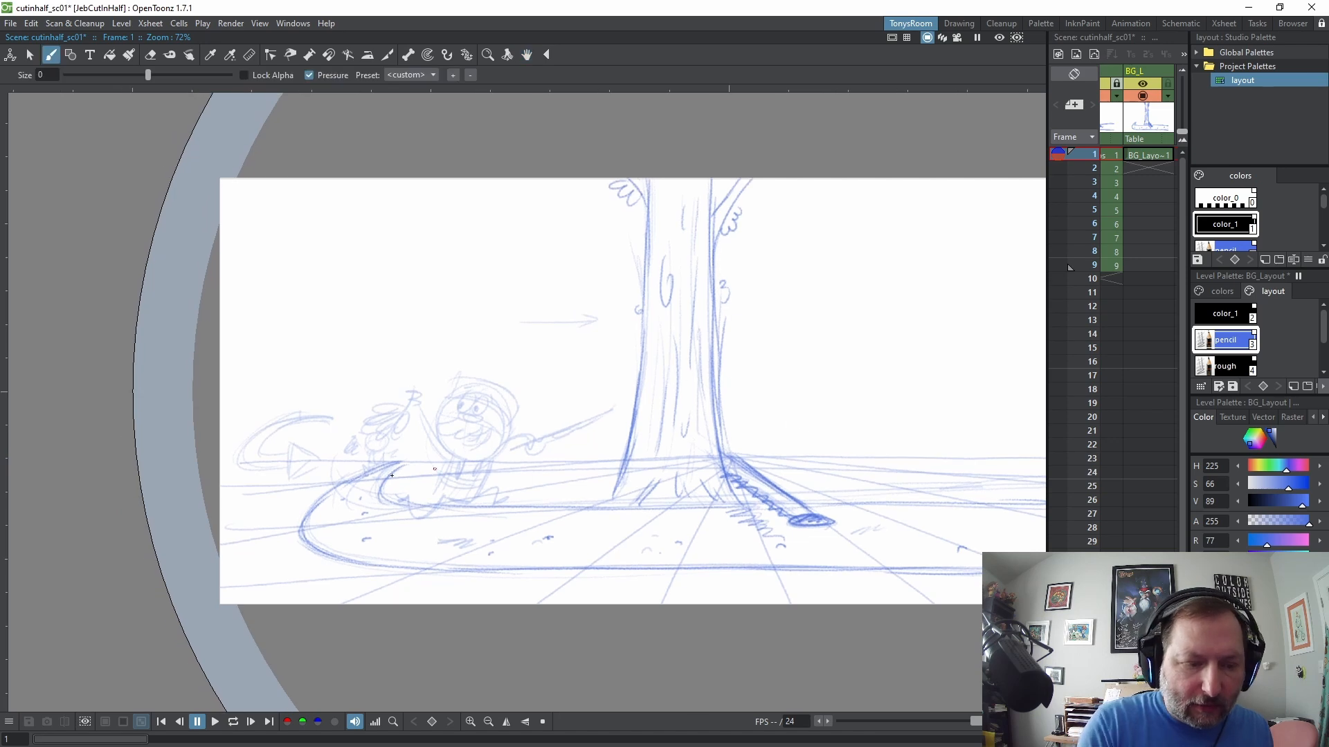
pyautogui.moveTo(373, 468); pyautogui.dragTo(1036, 454)
pyautogui.moveTo(346, 455); pyautogui.dragTo(815, 457)
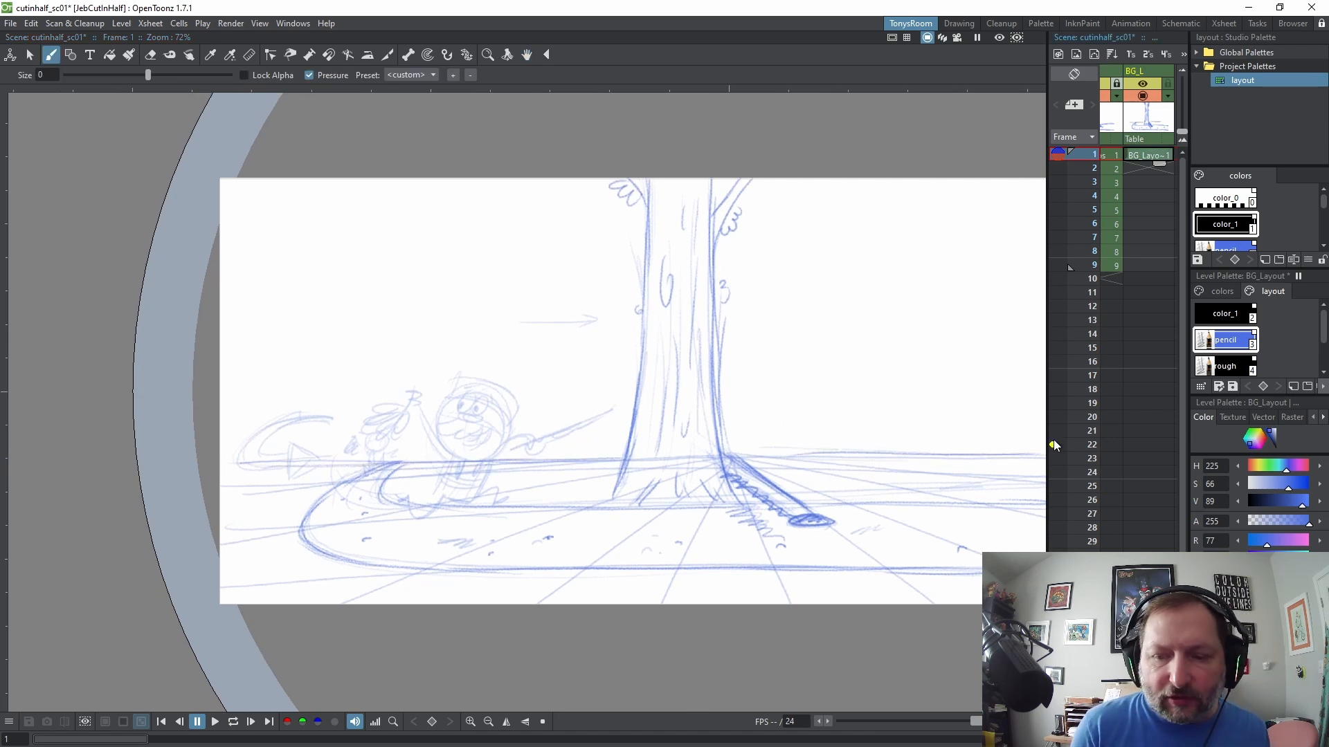
# Draw a scalloped foreground bush in the picture's lower-left corner and sketch a low hill with a round-topped tree above it
pyautogui.press('space')
pyautogui.moveTo(974, 437)
pyautogui.mouseDown()
pyautogui.moveTo(790, 433)
pyautogui.moveTo(1014, 456)
pyautogui.mouseUp()
pyautogui.press('space')
pyautogui.moveTo(362, 414); pyautogui.dragTo(470, 401)
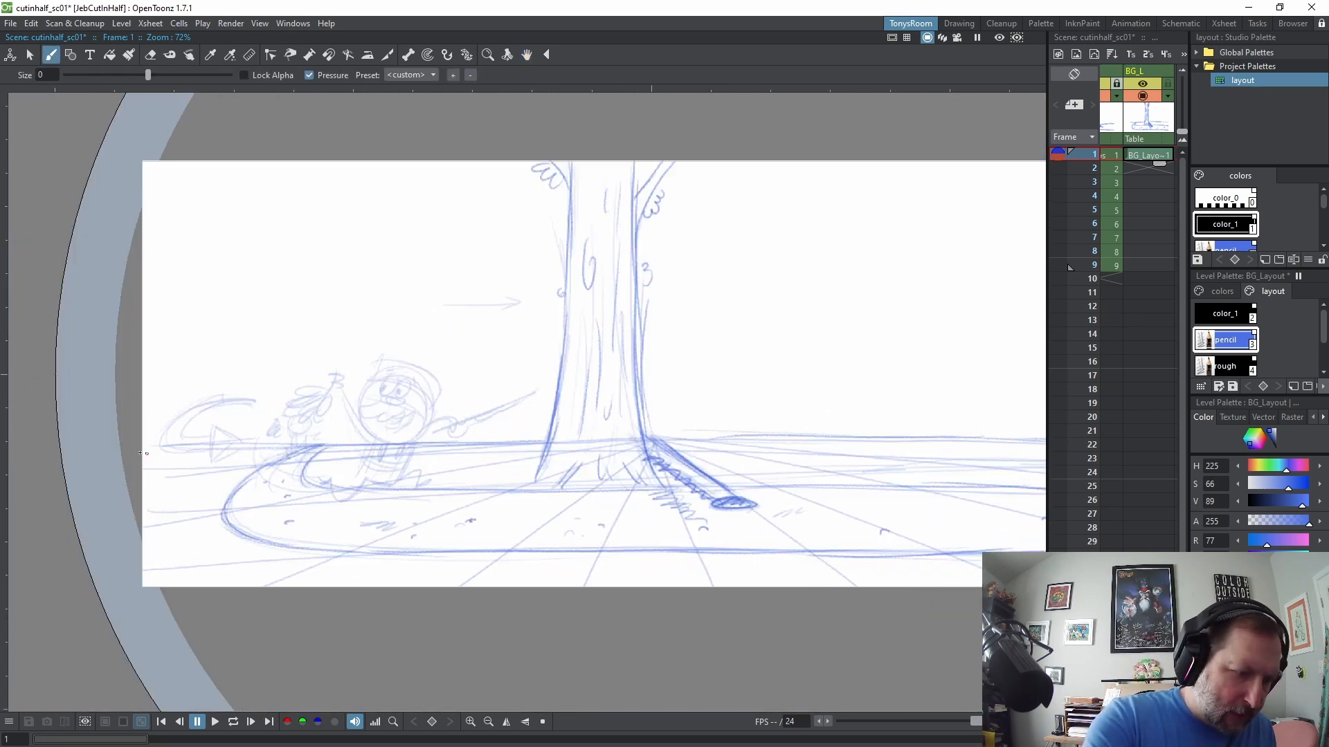
pyautogui.moveTo(118, 458)
pyautogui.mouseDown()
pyautogui.moveTo(165, 486)
pyautogui.moveTo(184, 550)
pyautogui.moveTo(290, 586)
pyautogui.mouseUp()
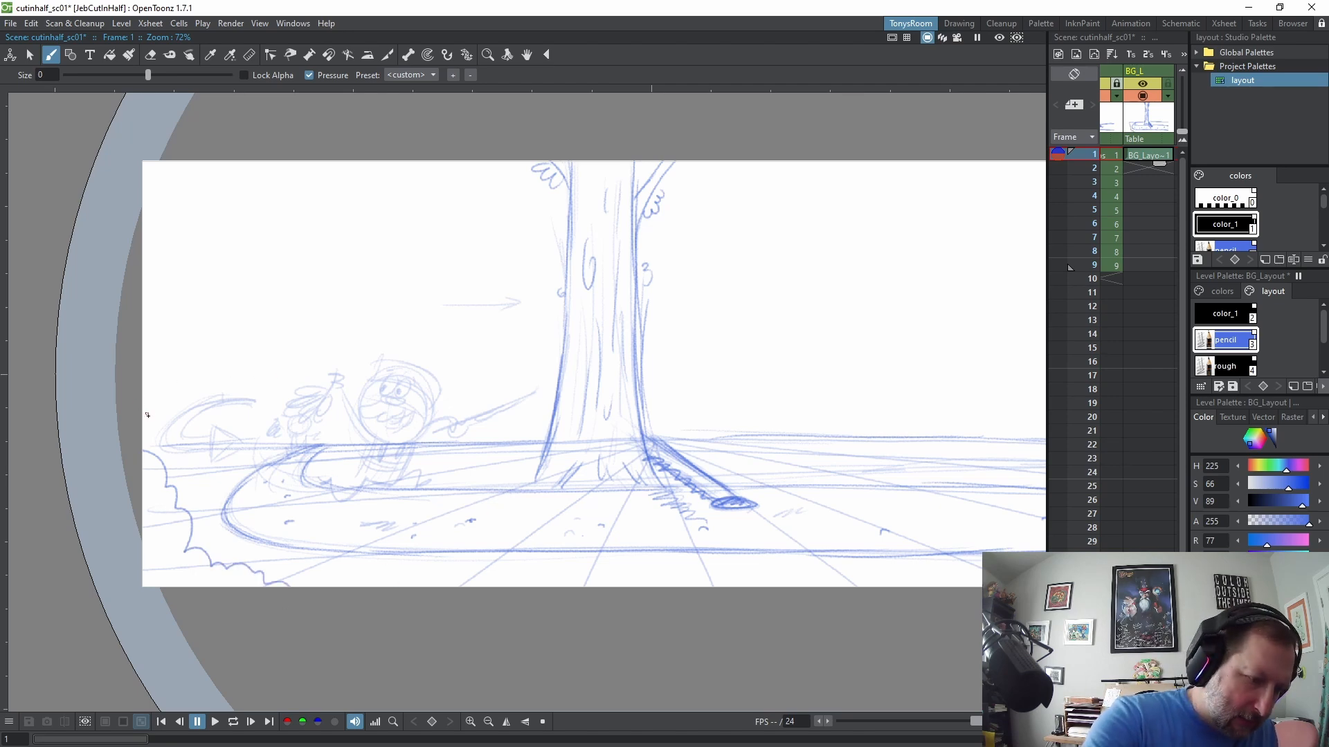
pyautogui.moveTo(149, 412); pyautogui.dragTo(298, 443)
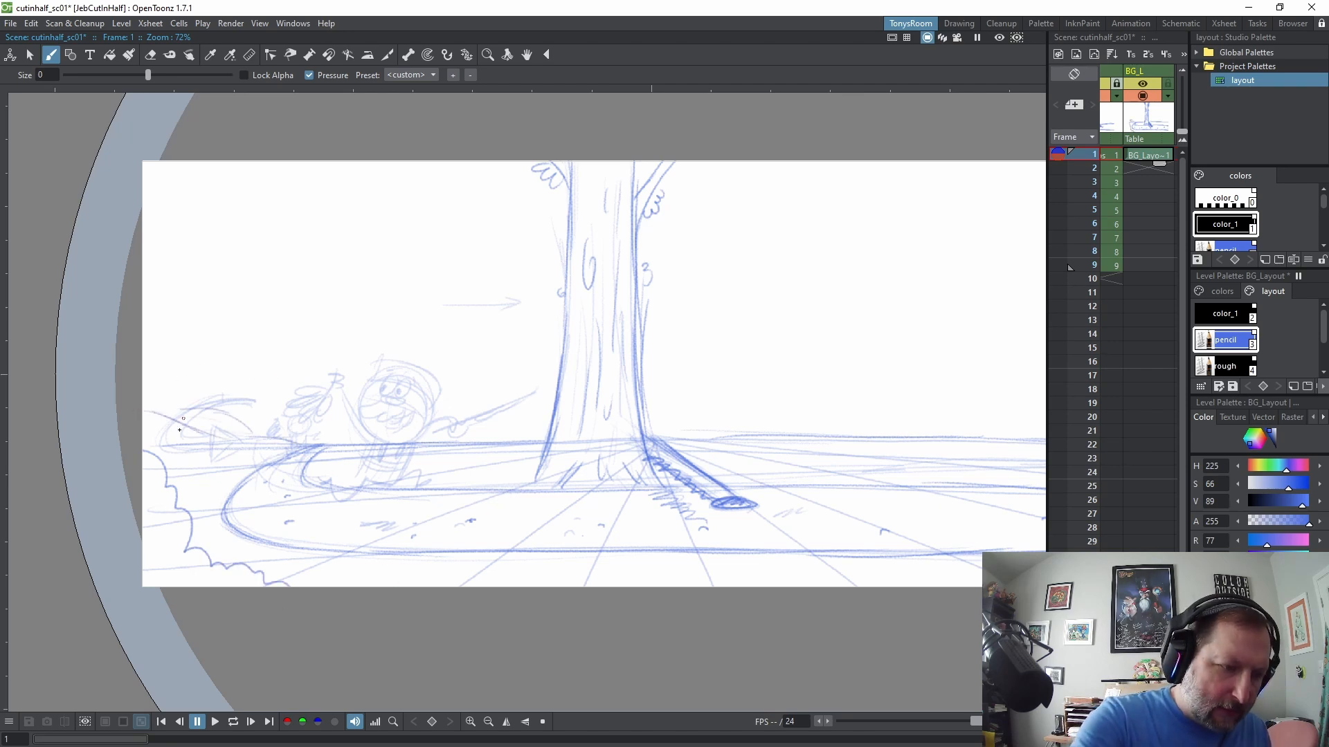
pyautogui.moveTo(197, 428)
pyautogui.mouseDown()
pyautogui.moveTo(199, 387)
pyautogui.moveTo(166, 346)
pyautogui.moveTo(155, 301)
pyautogui.moveTo(191, 377)
pyautogui.moveTo(185, 361)
pyautogui.moveTo(187, 436)
pyautogui.mouseUp()
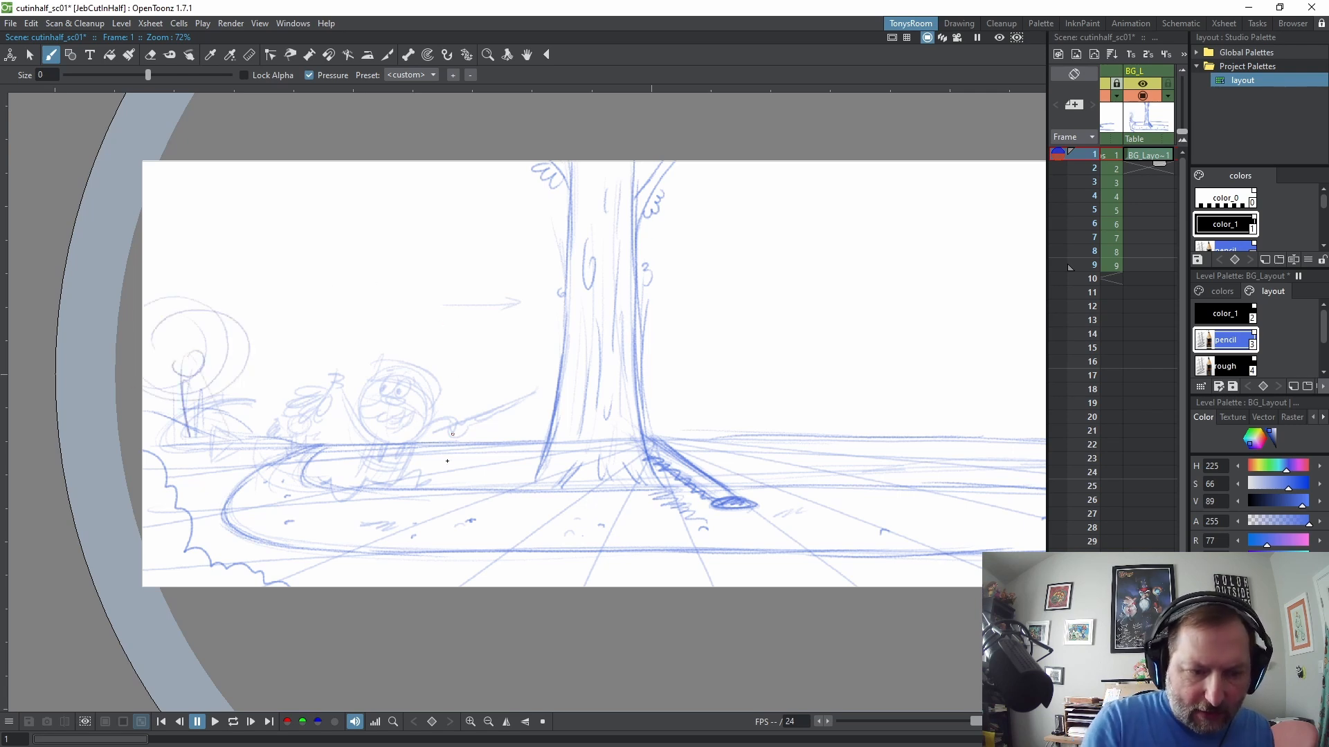
# Sketch a second round-topped tree left of the trunk, rolling hills on both sides, and small scalloped foliage along the right-hand hill
pyautogui.moveTo(375, 436); pyautogui.dragTo(548, 418)
pyautogui.moveTo(658, 405)
pyautogui.mouseDown()
pyautogui.moveTo(891, 433)
pyautogui.moveTo(897, 410)
pyautogui.moveTo(1029, 369)
pyautogui.mouseUp()
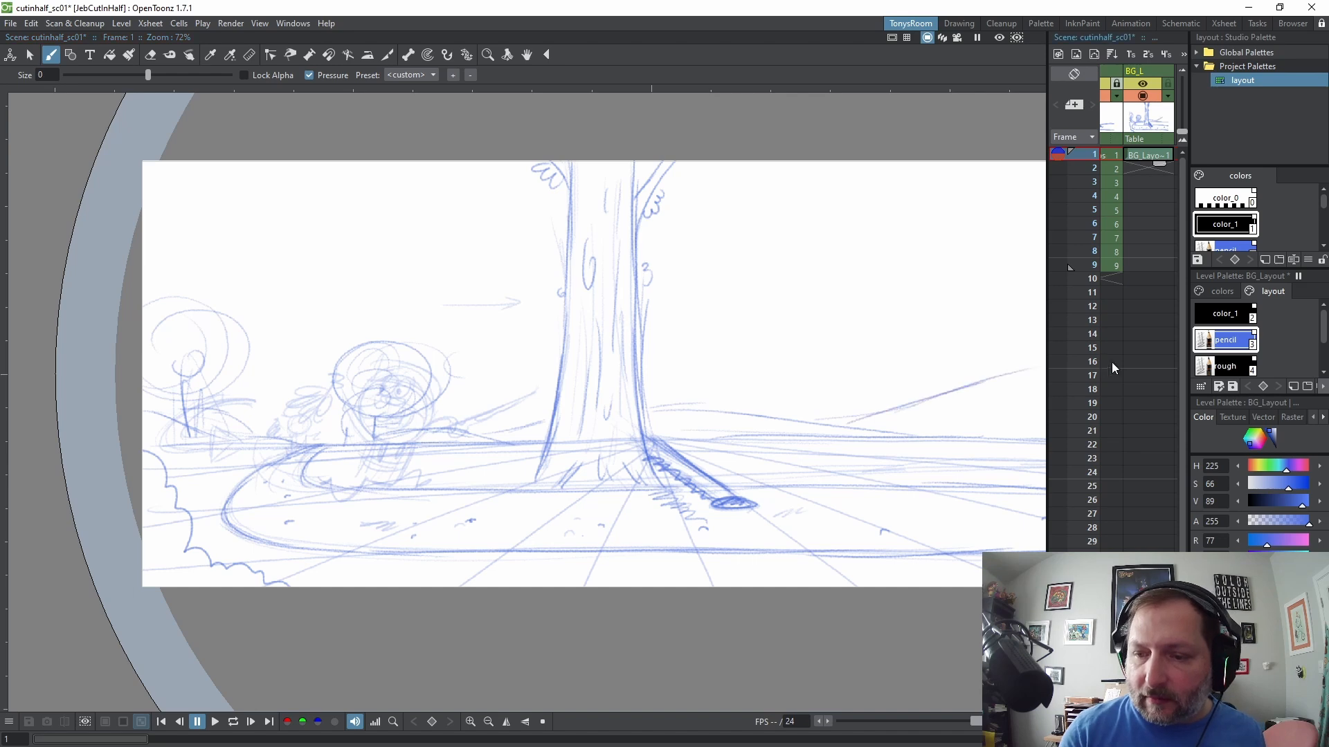
pyautogui.press('space')
pyautogui.moveTo(952, 470); pyautogui.dragTo(665, 491)
pyautogui.moveTo(703, 401); pyautogui.dragTo(840, 372)
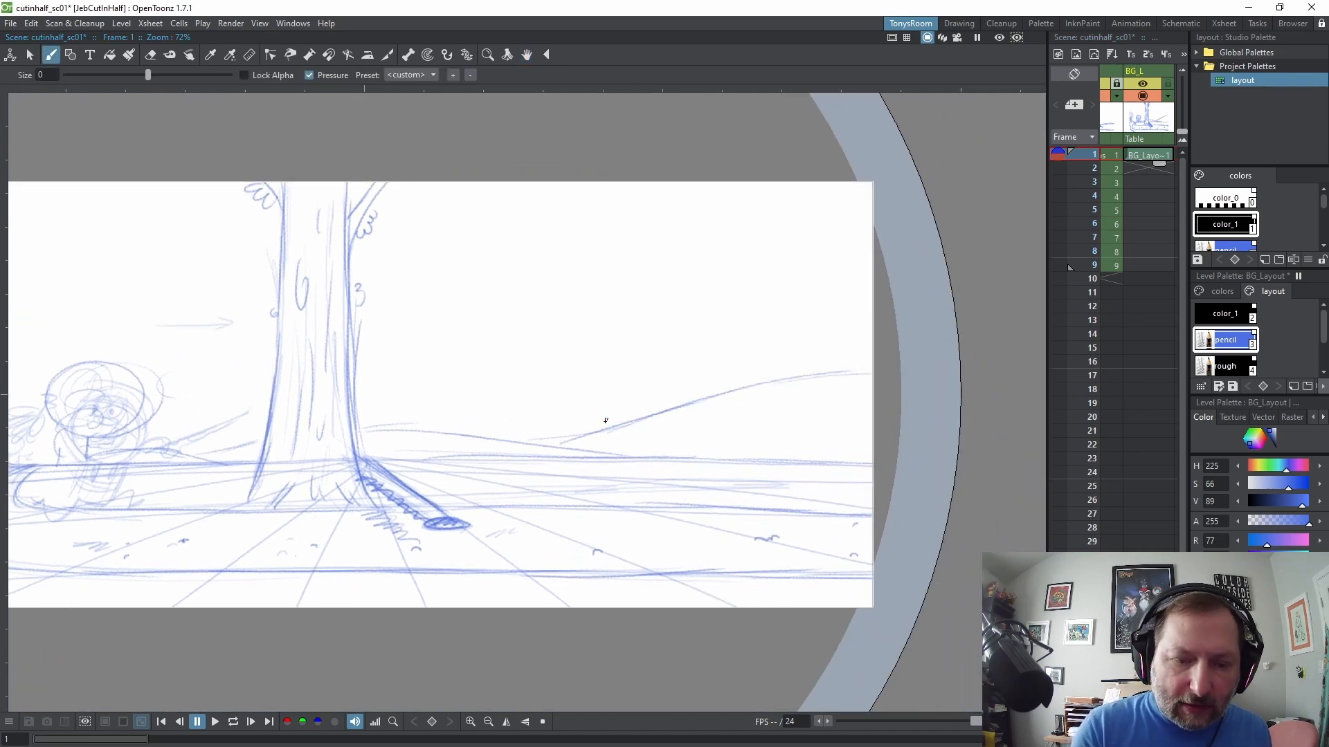
pyautogui.moveTo(605, 420)
pyautogui.mouseDown()
pyautogui.moveTo(499, 439)
pyautogui.moveTo(440, 432)
pyautogui.mouseUp()
# Draw a cluster of round-topped trees with double-line trunks on the hill near the picture's right edge
pyautogui.press('space')
pyautogui.moveTo(819, 481)
pyautogui.mouseDown()
pyautogui.moveTo(745, 492)
pyautogui.moveTo(754, 470)
pyautogui.mouseUp()
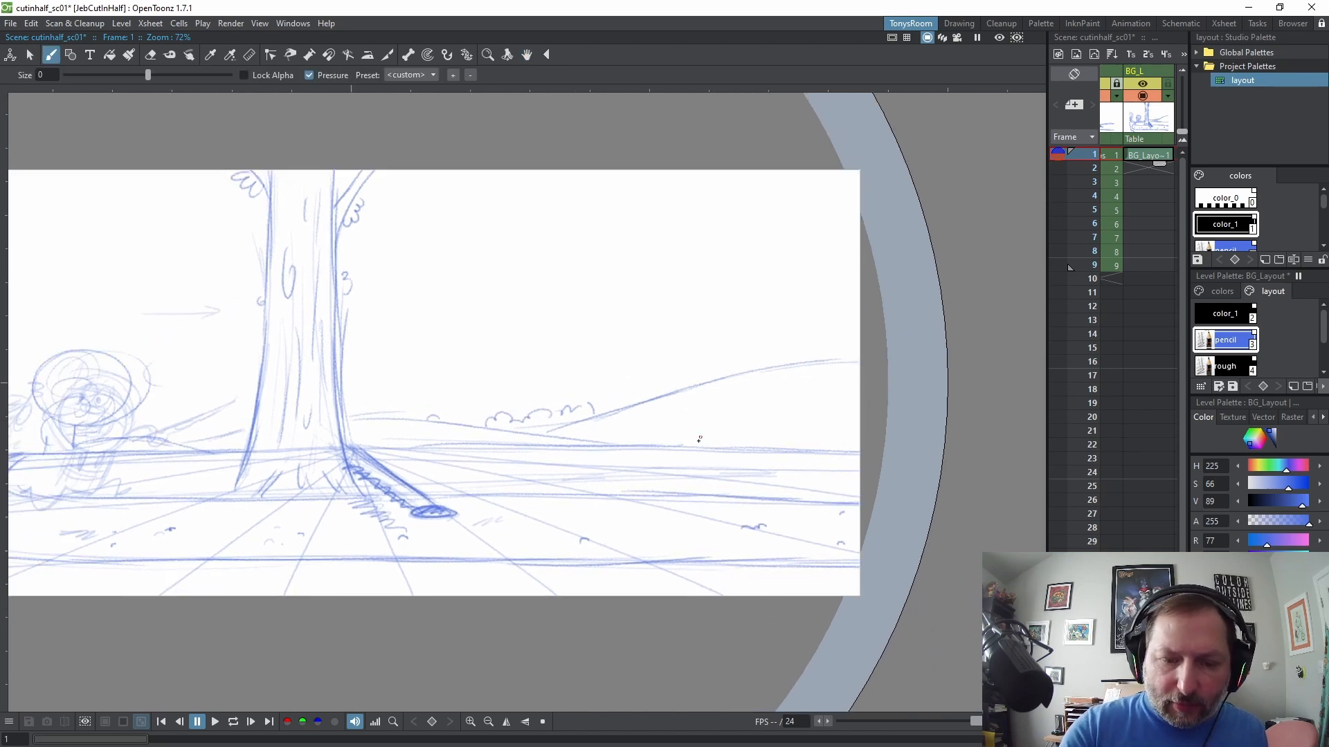
pyautogui.moveTo(660, 434)
pyautogui.mouseDown()
pyautogui.moveTo(654, 468)
pyautogui.moveTo(685, 410)
pyautogui.mouseUp()
pyautogui.moveTo(703, 360); pyautogui.dragTo(650, 385)
pyautogui.moveTo(739, 393)
pyautogui.mouseDown()
pyautogui.moveTo(723, 421)
pyautogui.moveTo(796, 395)
pyautogui.mouseUp()
pyautogui.moveTo(823, 330)
pyautogui.mouseDown()
pyautogui.moveTo(788, 398)
pyautogui.moveTo(753, 415)
pyautogui.moveTo(858, 329)
pyautogui.mouseUp()
pyautogui.moveTo(858, 414); pyautogui.dragTo(827, 425)
pyautogui.moveTo(696, 426); pyautogui.dragTo(684, 462)
pyautogui.moveTo(710, 432); pyautogui.dragTo(701, 471)
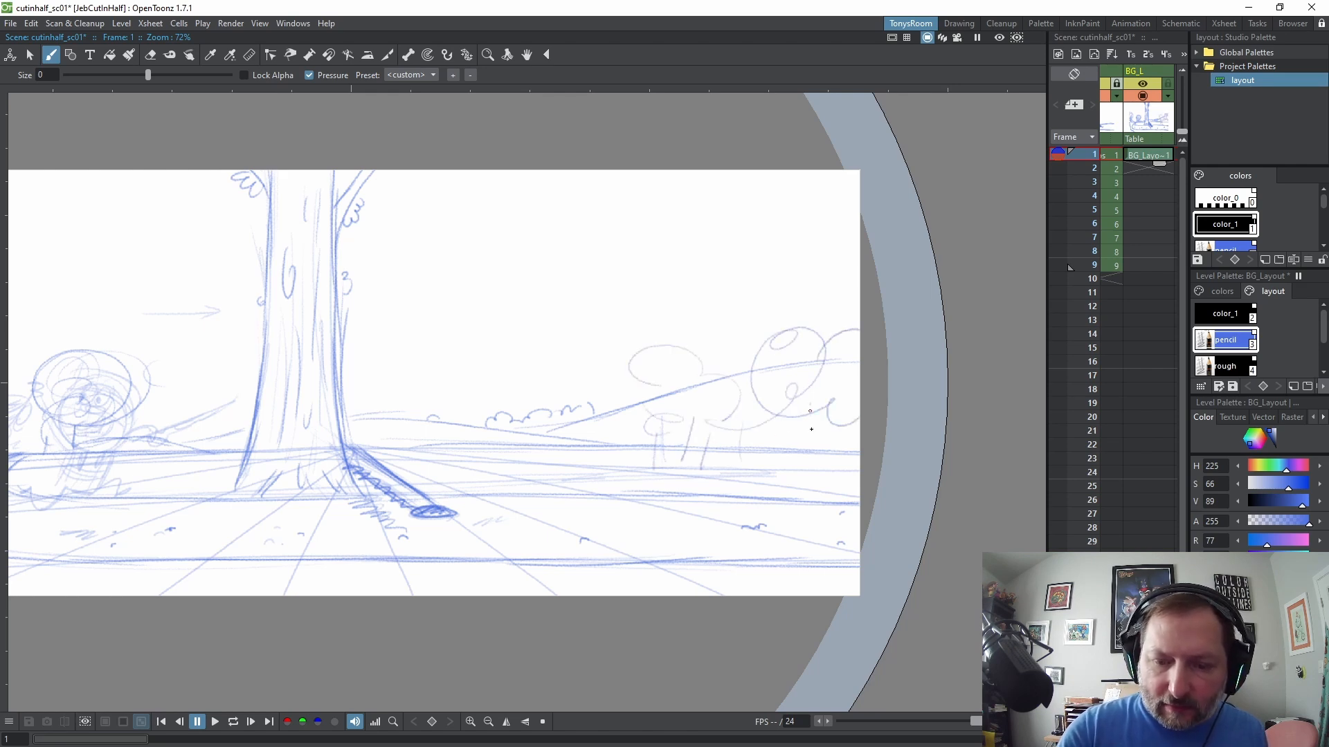
pyautogui.moveTo(816, 408); pyautogui.dragTo(808, 462)
pyautogui.moveTo(828, 416); pyautogui.dragTo(821, 463)
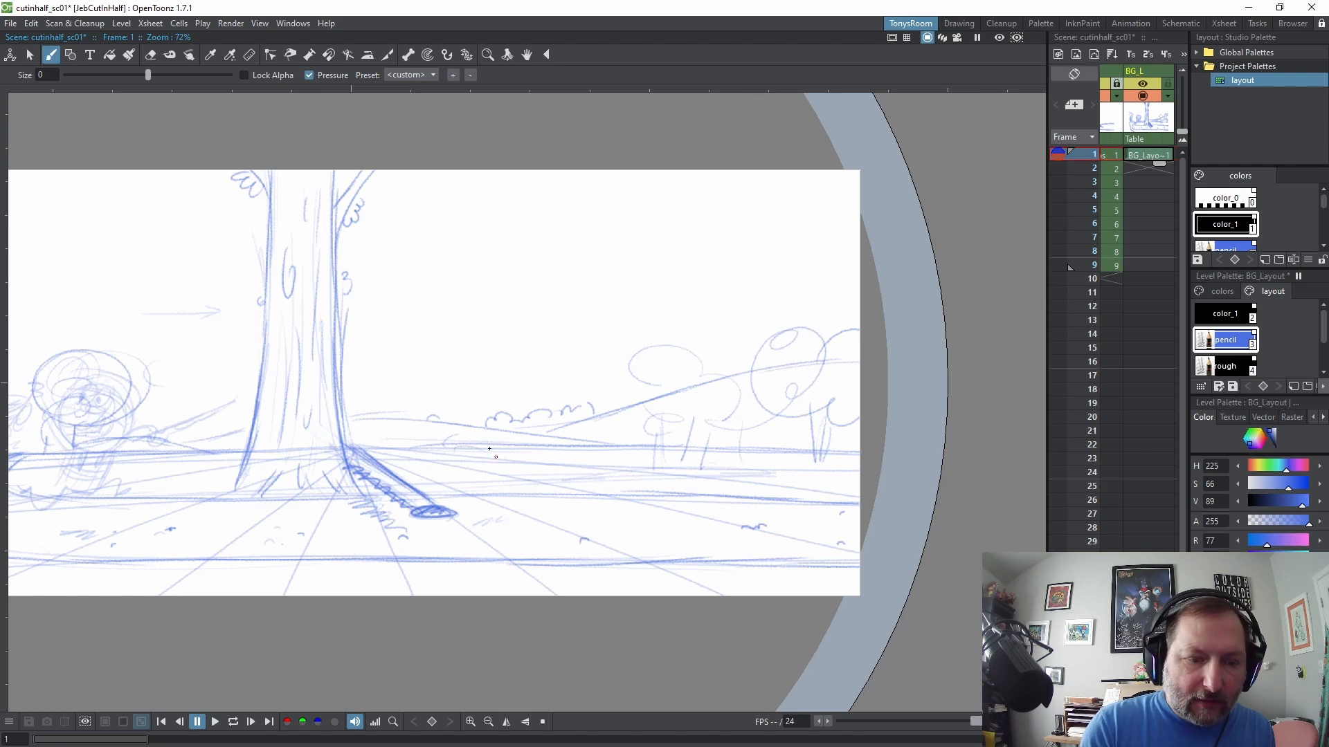
# Sketch a scalloped bush and small distant trees on the horizon just right of the main trunk
pyautogui.moveTo(476, 458)
pyautogui.mouseDown()
pyautogui.moveTo(443, 460)
pyautogui.moveTo(507, 459)
pyautogui.moveTo(444, 451)
pyautogui.mouseUp()
pyautogui.moveTo(434, 442); pyautogui.dragTo(417, 461)
pyautogui.moveTo(409, 391); pyautogui.dragTo(418, 455)
pyautogui.moveTo(507, 401)
pyautogui.mouseDown()
pyautogui.moveTo(508, 455)
pyautogui.moveTo(495, 372)
pyautogui.moveTo(542, 373)
pyautogui.mouseUp()
pyautogui.moveTo(518, 366); pyautogui.dragTo(493, 385)
pyautogui.moveTo(408, 392); pyautogui.dragTo(407, 447)
pyautogui.moveTo(402, 359); pyautogui.dragTo(399, 380)
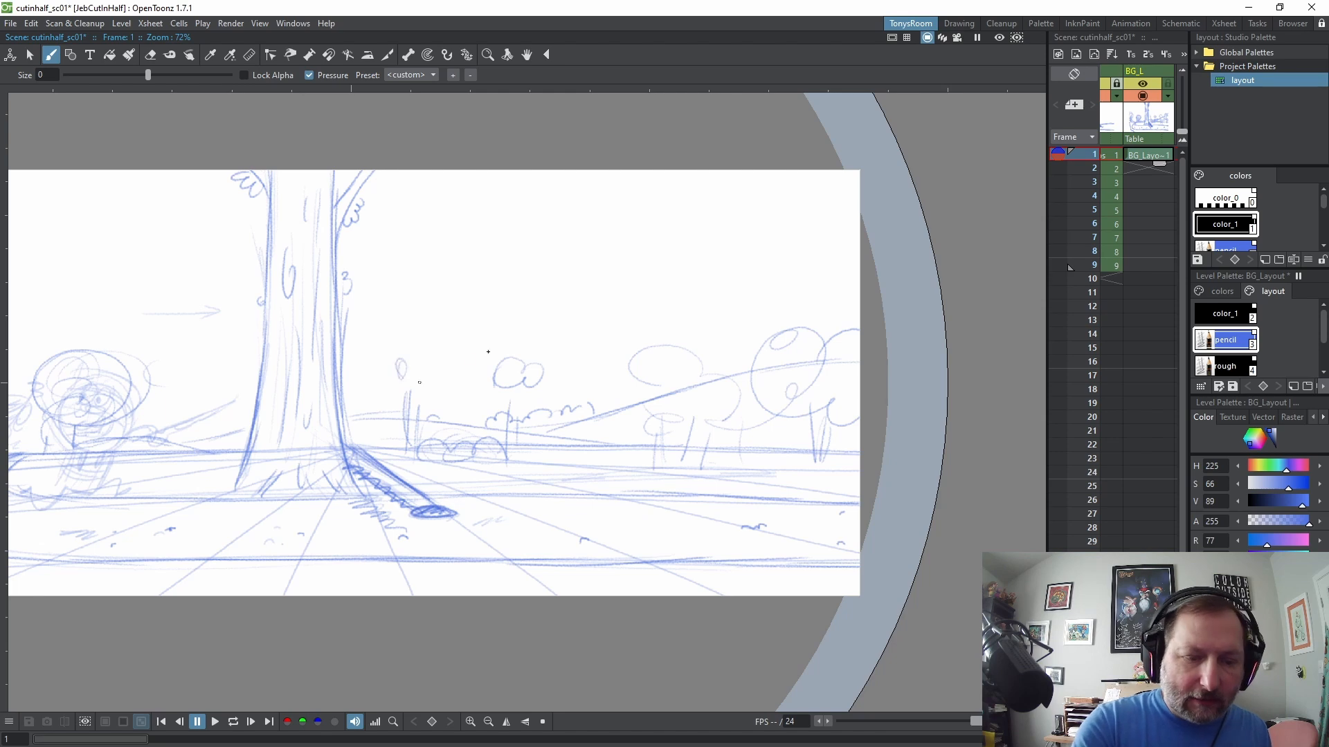
# Draw a puffy cloud on each side of the main tree and scatter a few tiny cloud marks across the sky
pyautogui.press('space')
pyautogui.moveTo(676, 510); pyautogui.dragTo(776, 513)
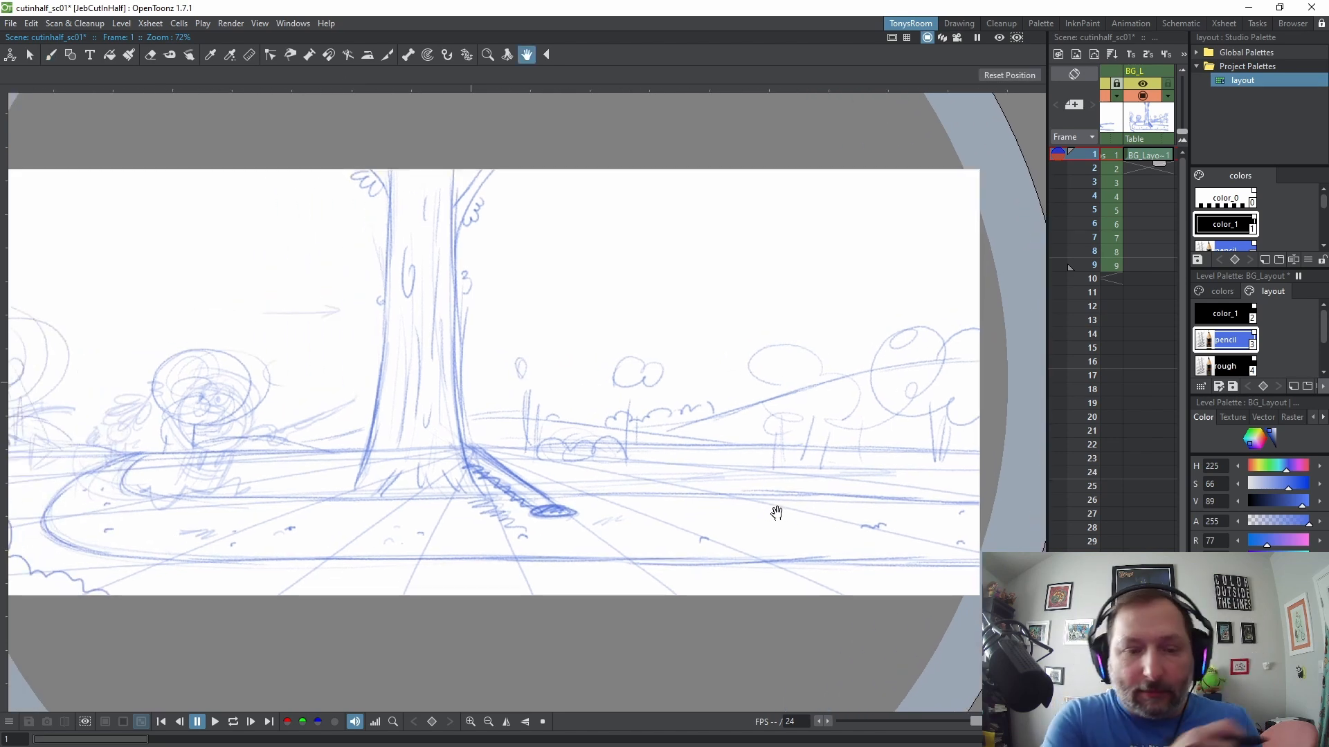
pyautogui.moveTo(831, 502); pyautogui.dragTo(948, 516)
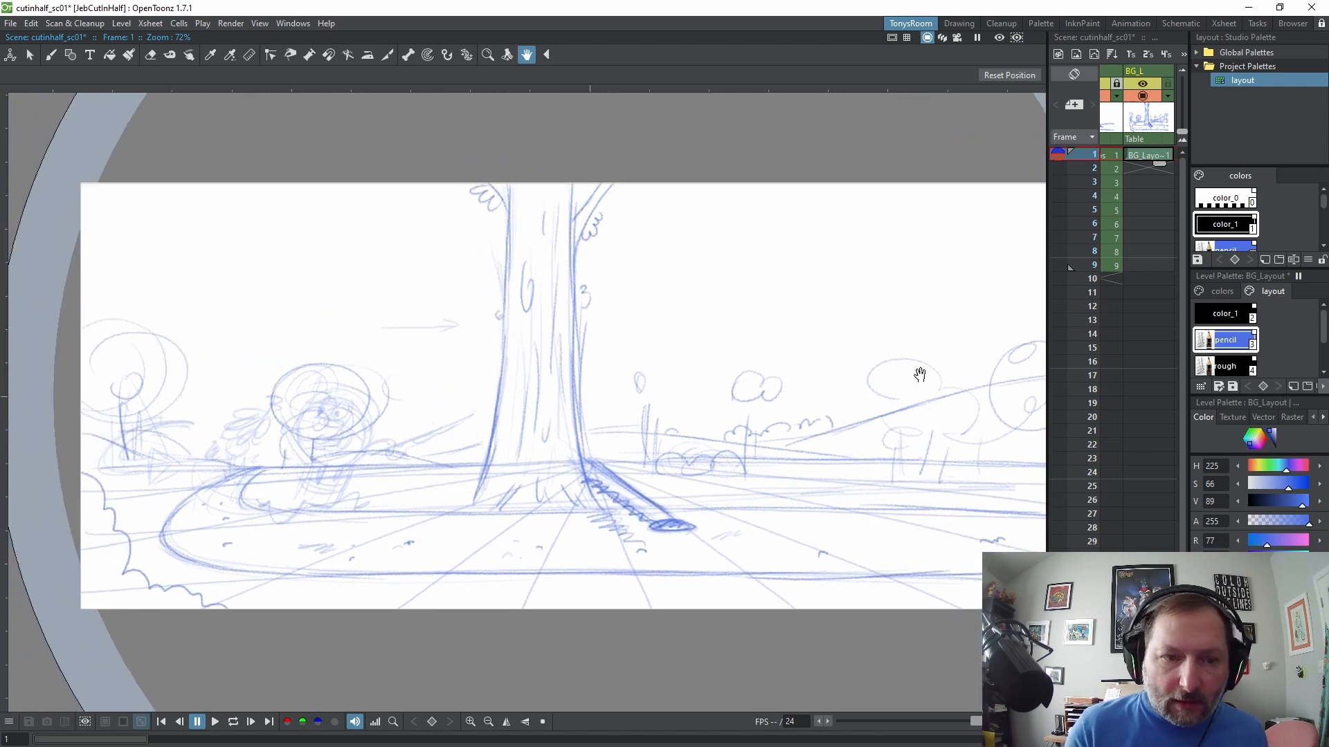
pyautogui.press('b')
pyautogui.moveTo(880, 214)
pyautogui.mouseDown()
pyautogui.moveTo(836, 218)
pyautogui.moveTo(849, 247)
pyautogui.moveTo(900, 217)
pyautogui.mouseUp()
pyautogui.moveTo(242, 227)
pyautogui.mouseDown()
pyautogui.moveTo(215, 215)
pyautogui.moveTo(179, 248)
pyautogui.mouseUp()
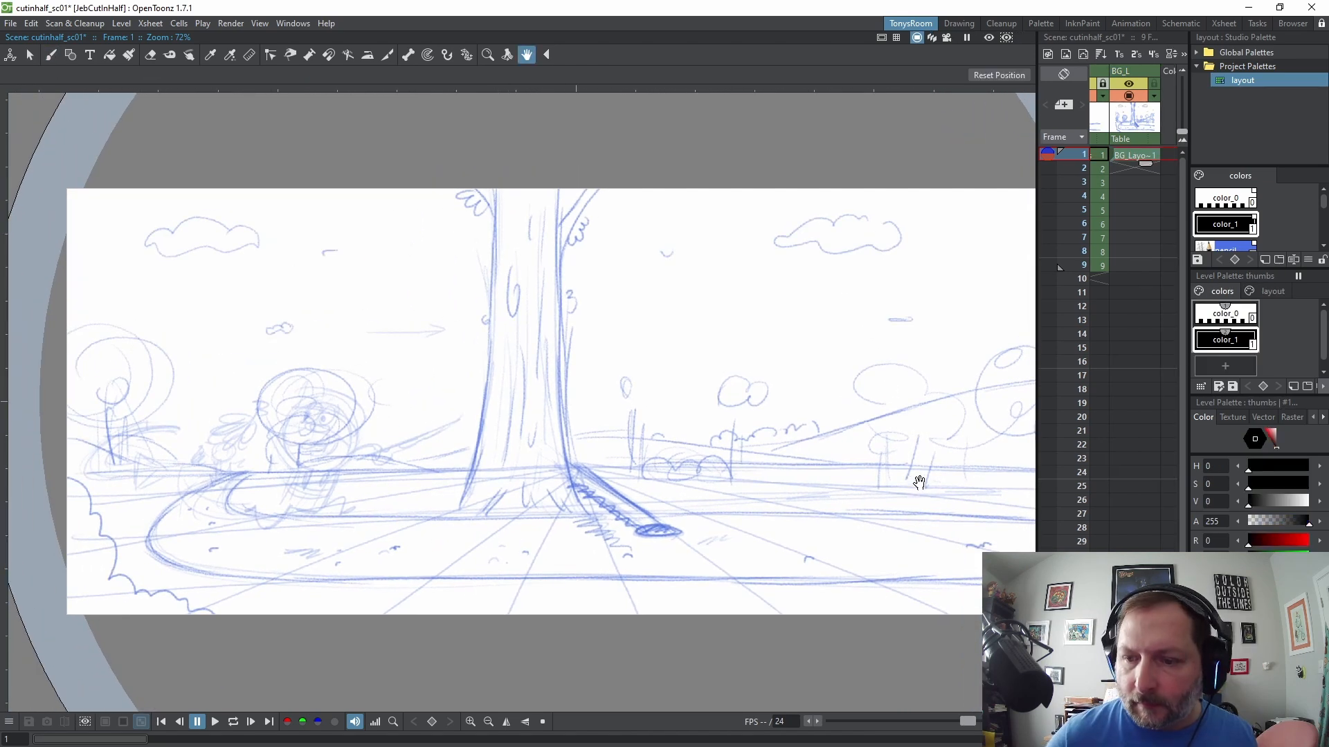
# Create a new Toonz Raster level named Char1 in the empty column beside BG_Layout
pyautogui.moveTo(919, 482); pyautogui.dragTo(816, 483)
pyautogui.scroll(-1, 867, 485)
pyautogui.moveTo(1036, 400); pyautogui.dragTo(945, 401)
pyautogui.click(1149, 71)
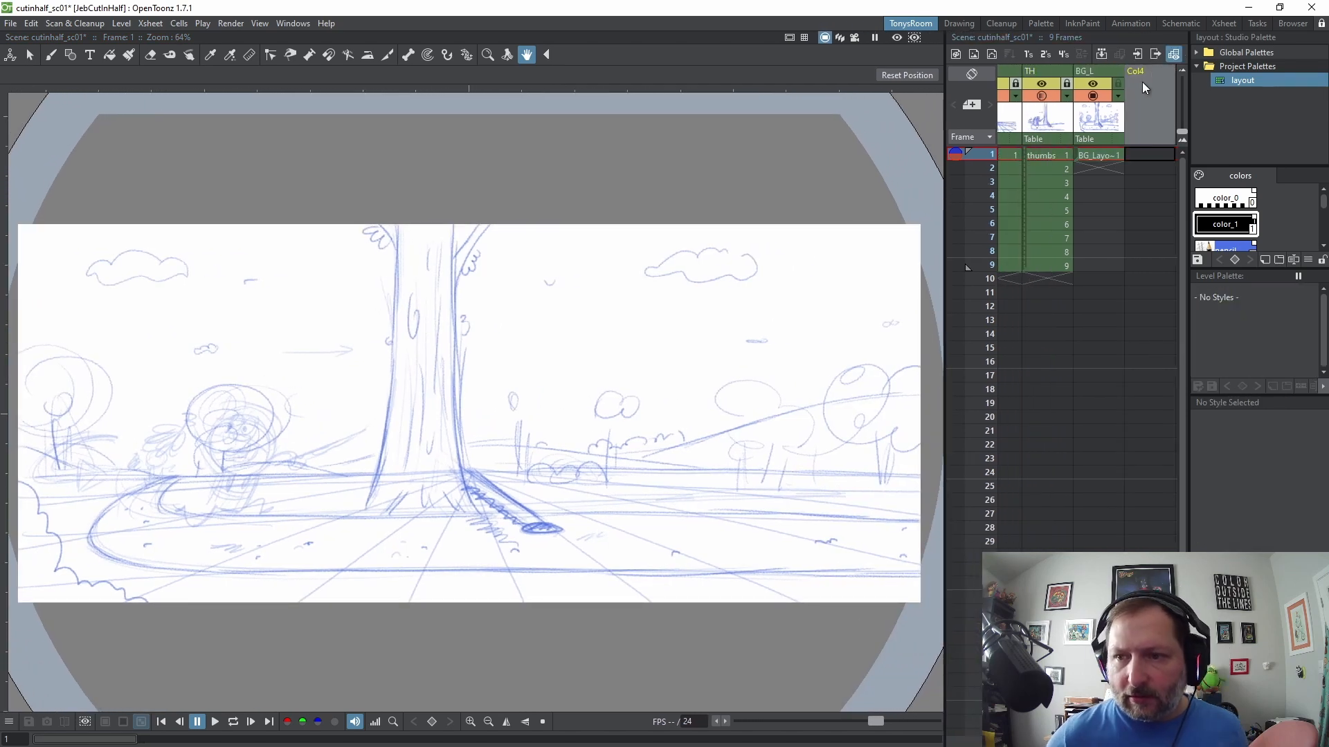
pyautogui.hotkey('alt', 'n')
pyautogui.write('Char')
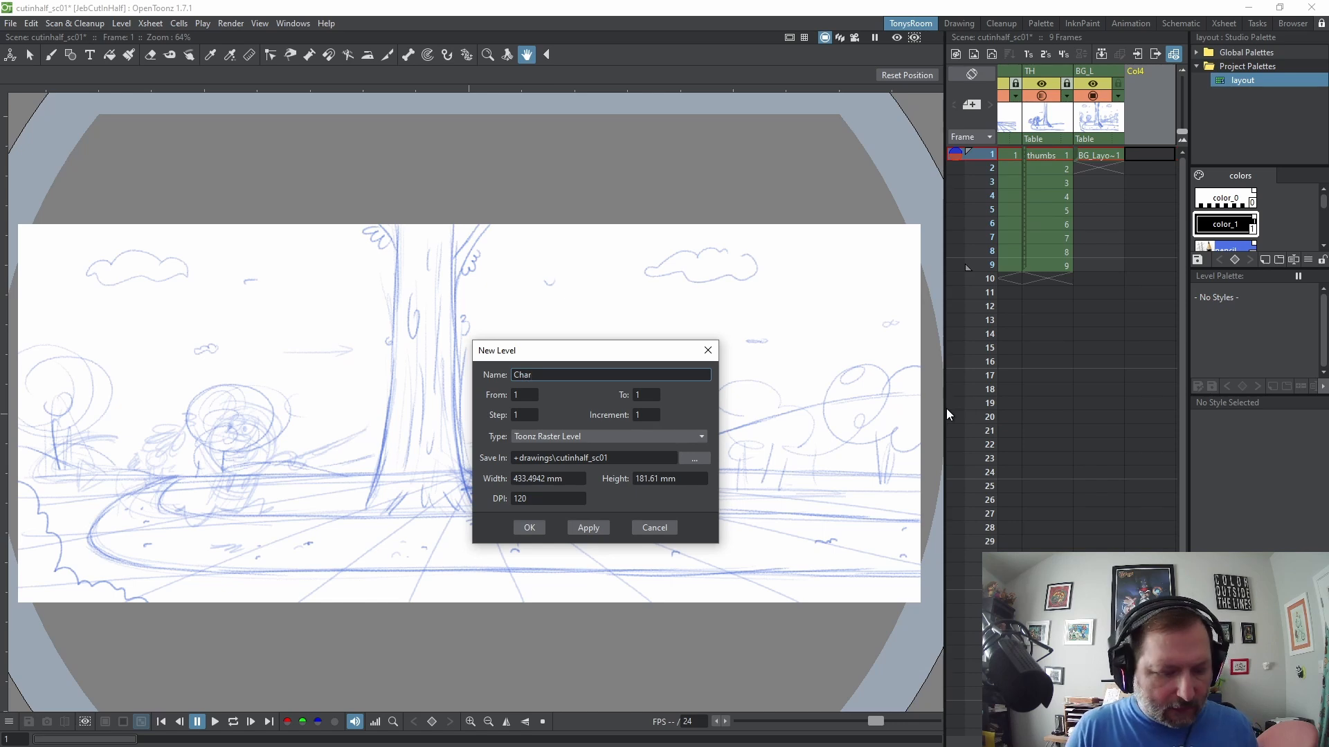
pyautogui.write('1')
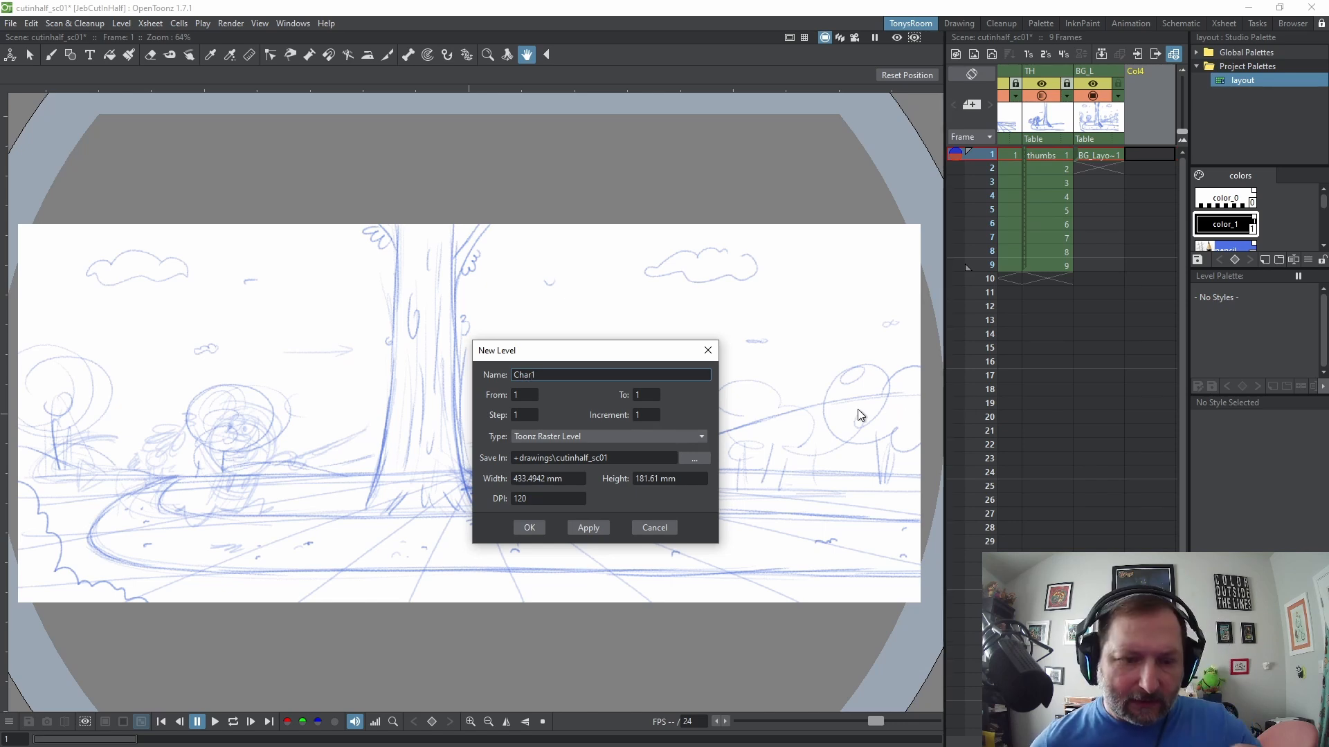
pyautogui.click(526, 528)
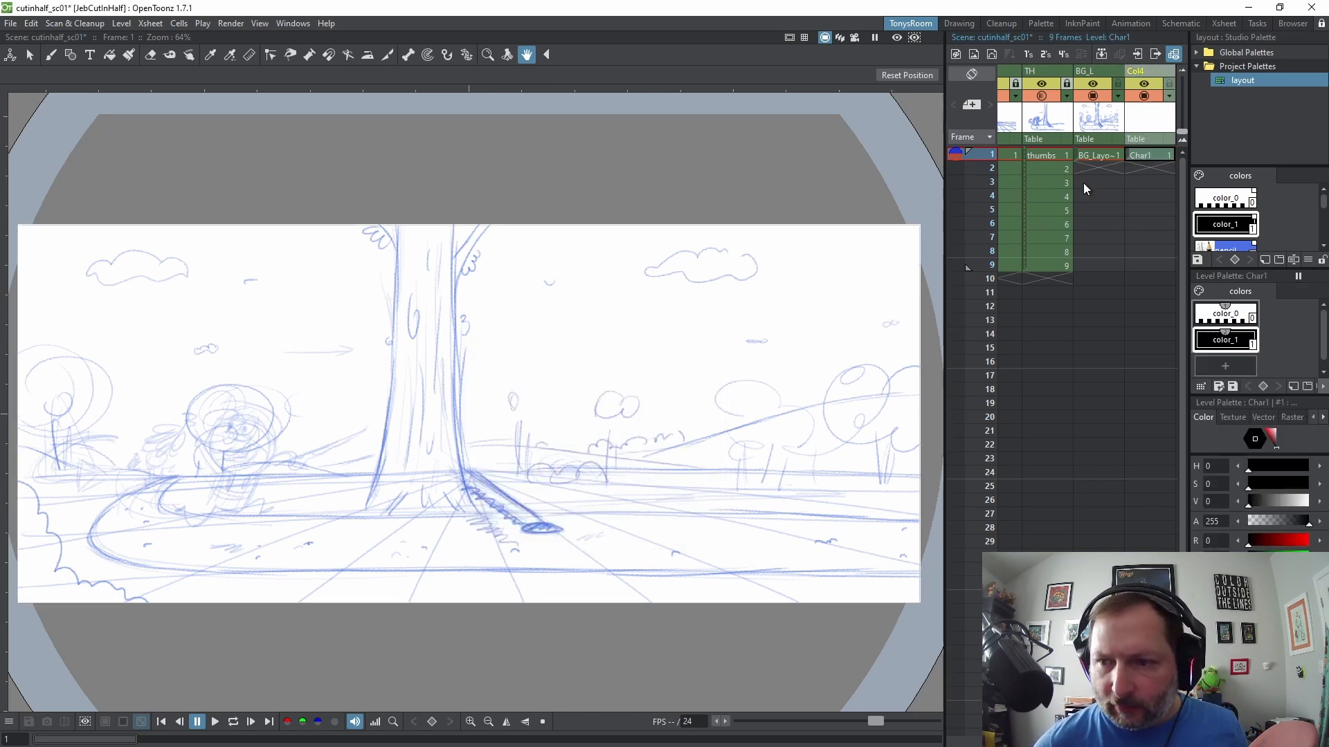
# Rename the Char1 level's column to CH1
pyautogui.doubleClick(1145, 70)
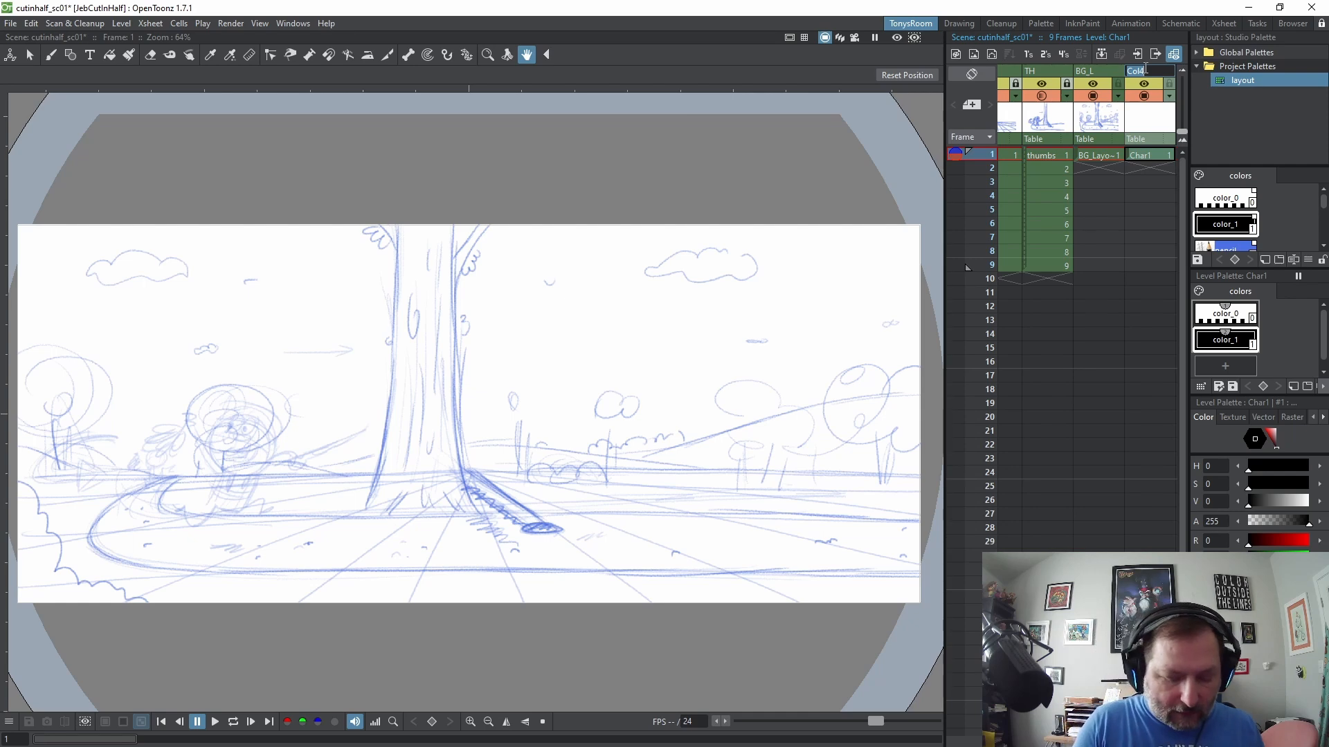
pyautogui.write('CH1')
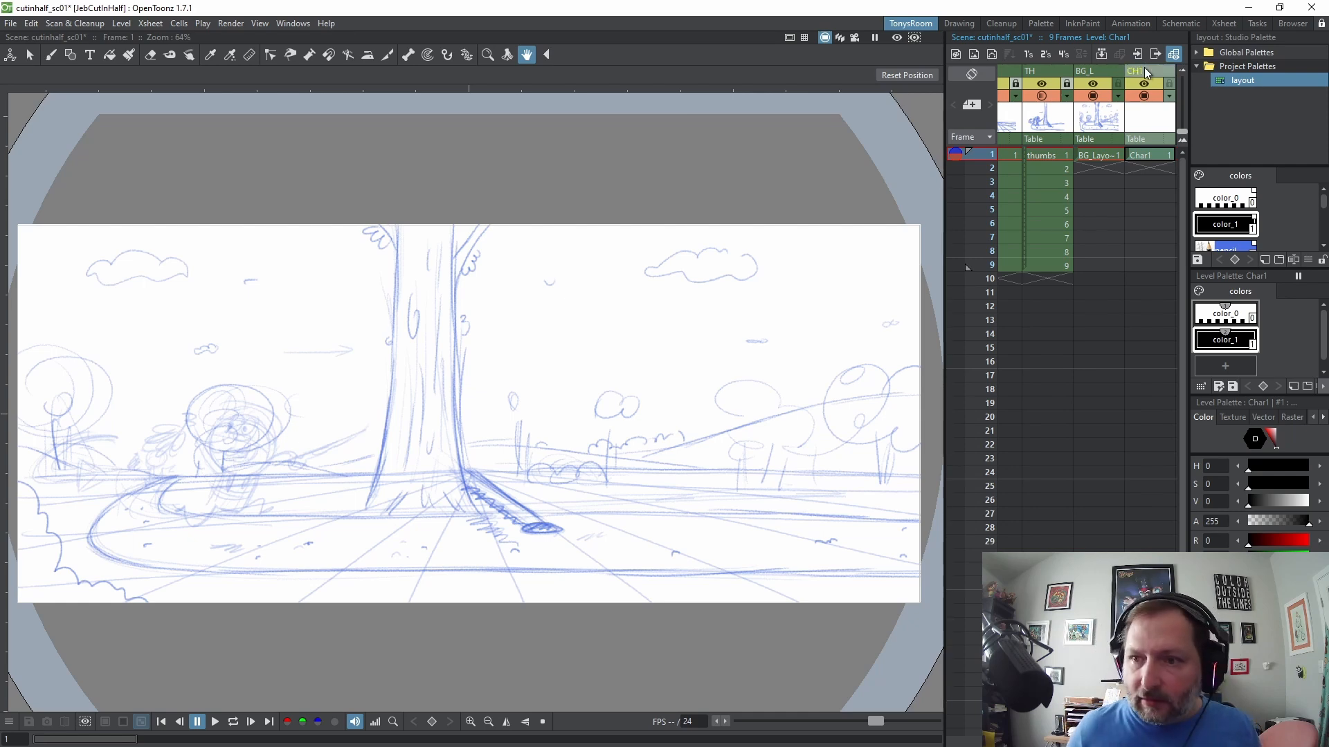
pyautogui.press('Return')
# Hide the thumbs column in both the camera stand and the preview
pyautogui.moveTo(346, 451); pyautogui.dragTo(520, 439)
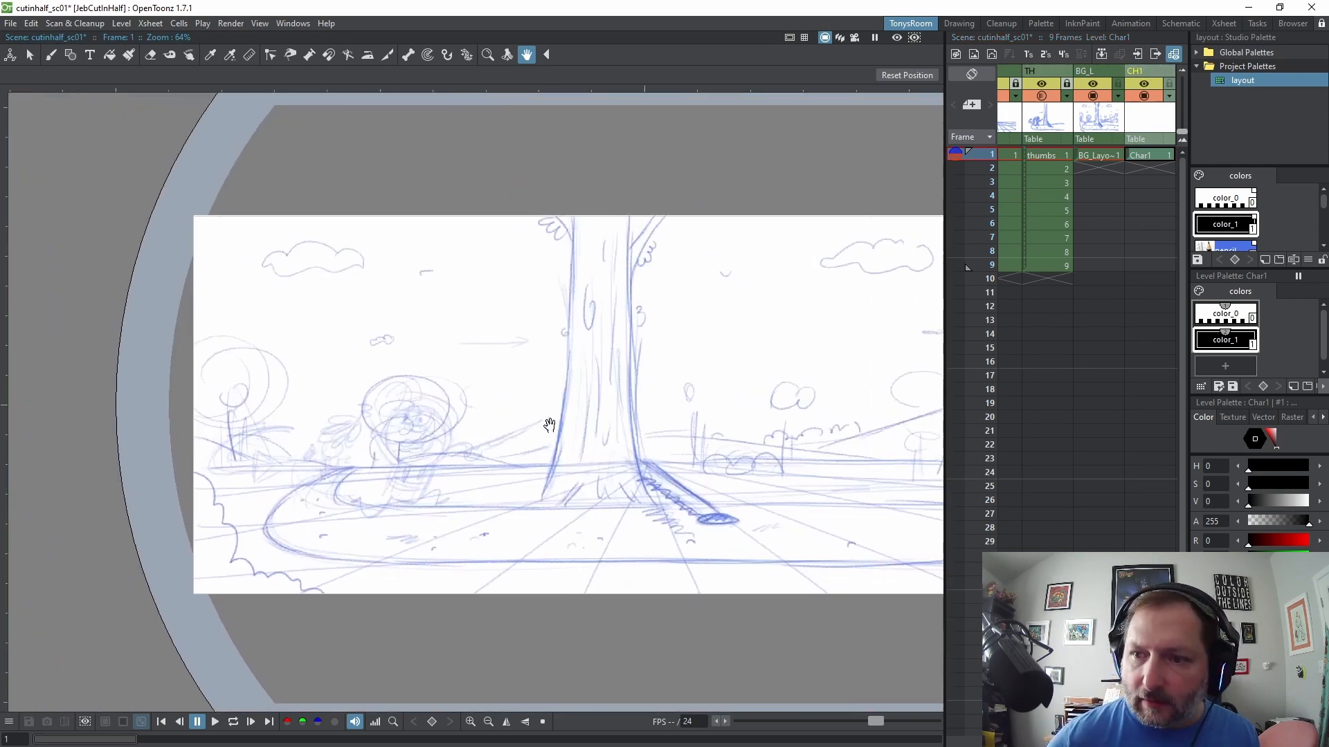
pyautogui.scroll(1, 549, 424)
pyautogui.click(1042, 96)
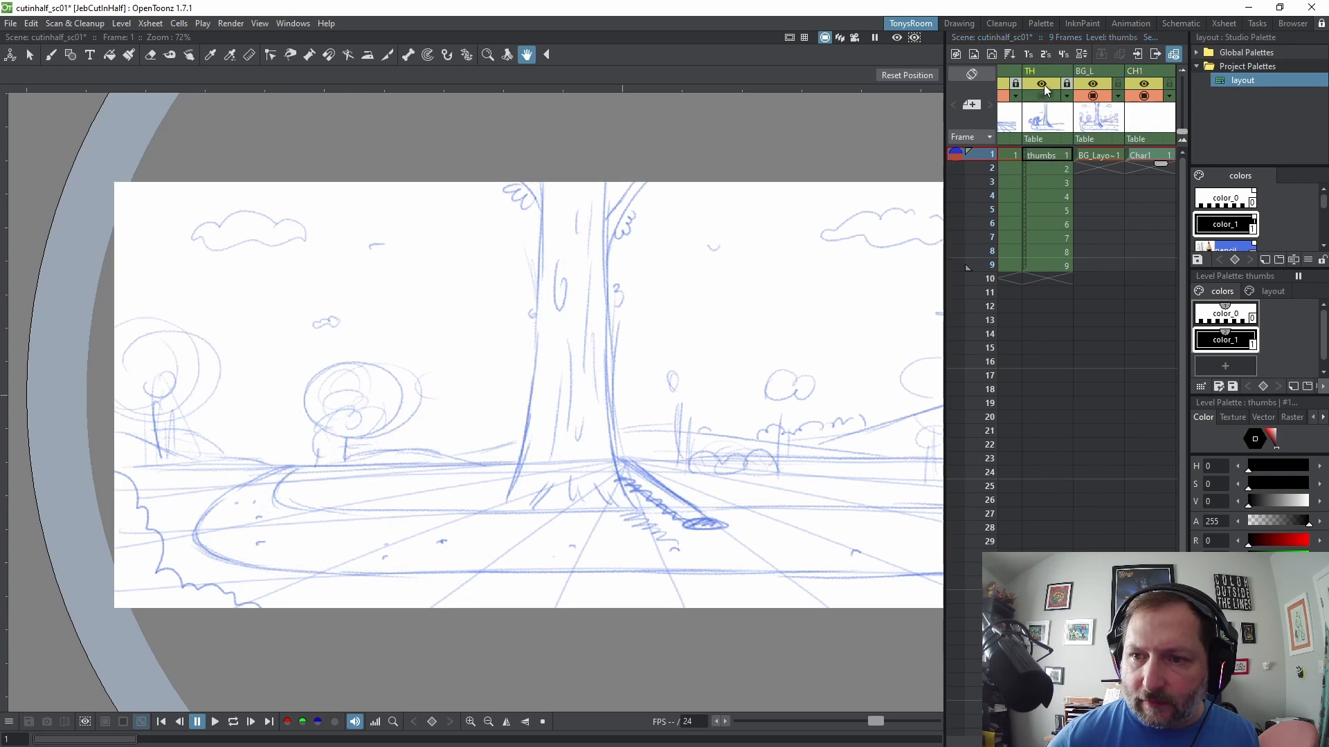
pyautogui.click(1043, 84)
pyautogui.scroll(1, 356, 459)
pyautogui.moveTo(356, 460); pyautogui.dragTo(403, 460)
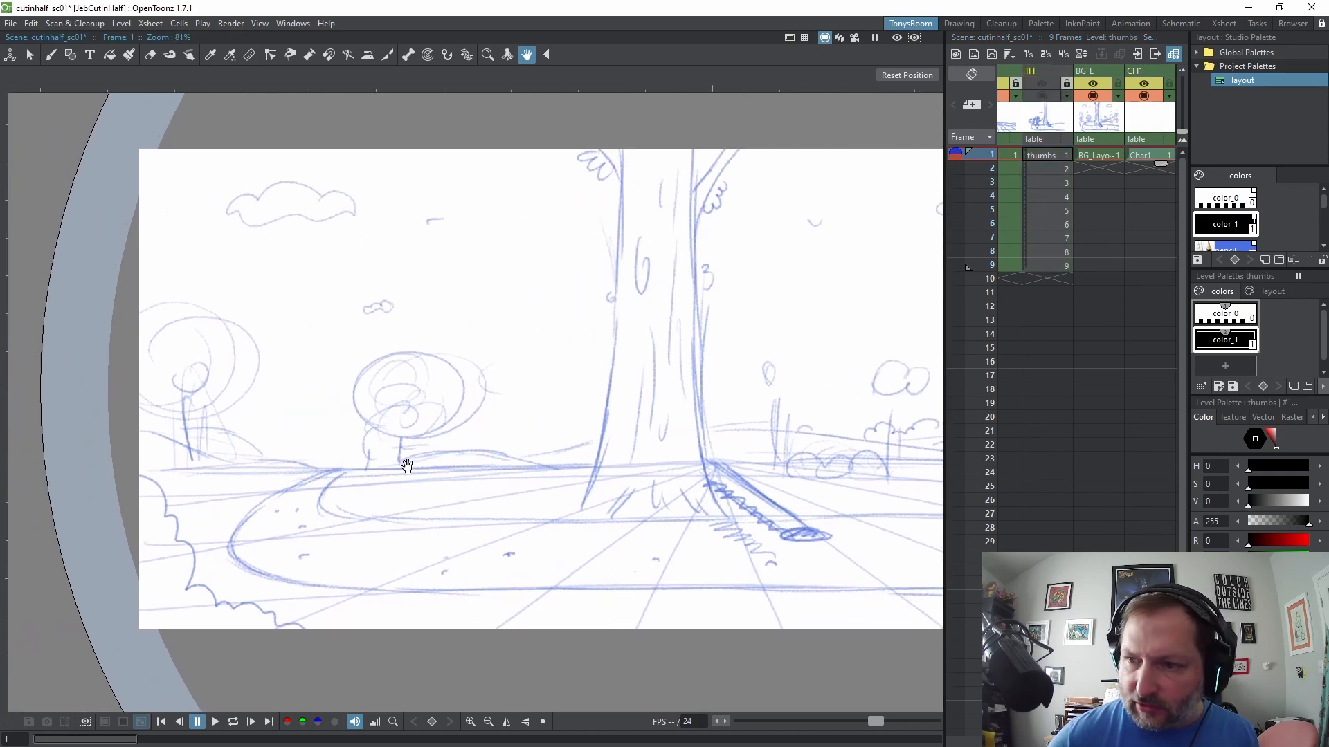
# Add the layout palette's styles to the Char1 level's palette and select the pencil style
pyautogui.click(1147, 157)
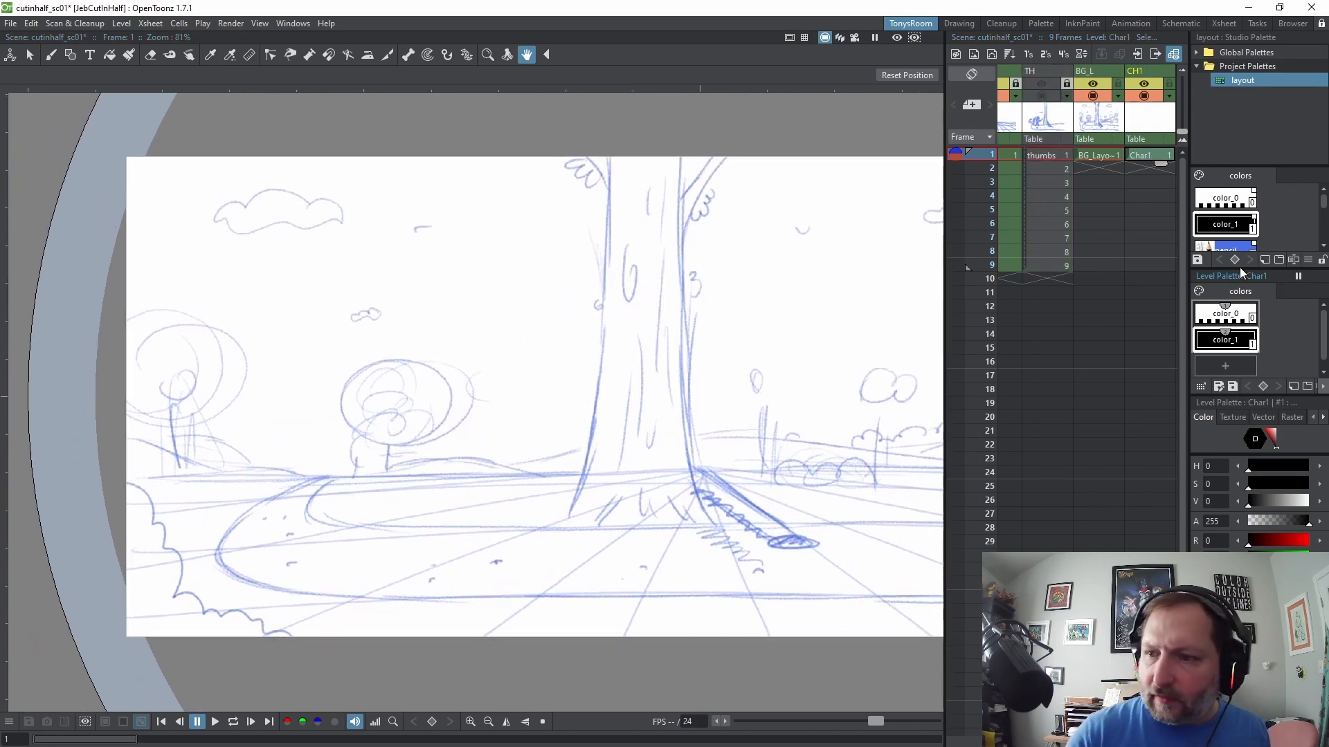
pyautogui.click(1236, 249)
pyautogui.moveTo(1251, 246); pyautogui.dragTo(1285, 299)
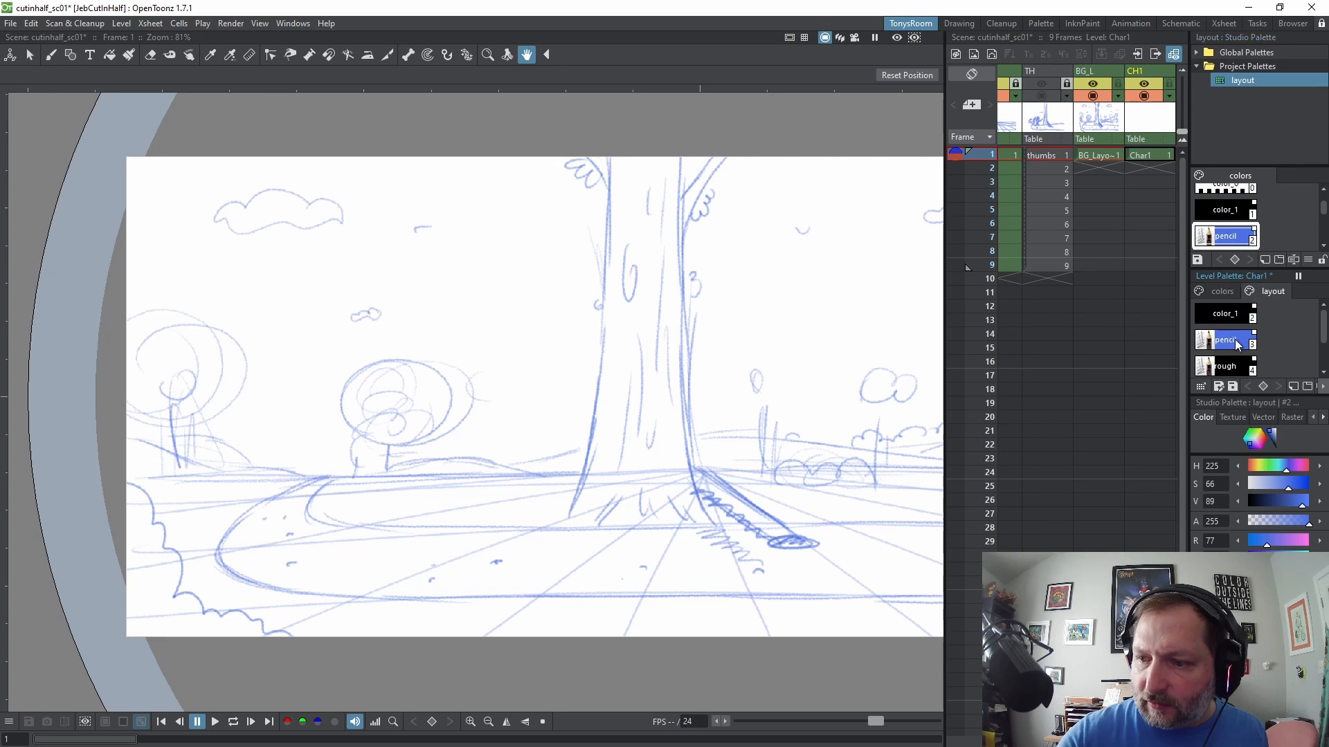
pyautogui.click(1235, 340)
# Brush in a small distant character with head, arms and legs at the far end of the path
pyautogui.click(51, 55)
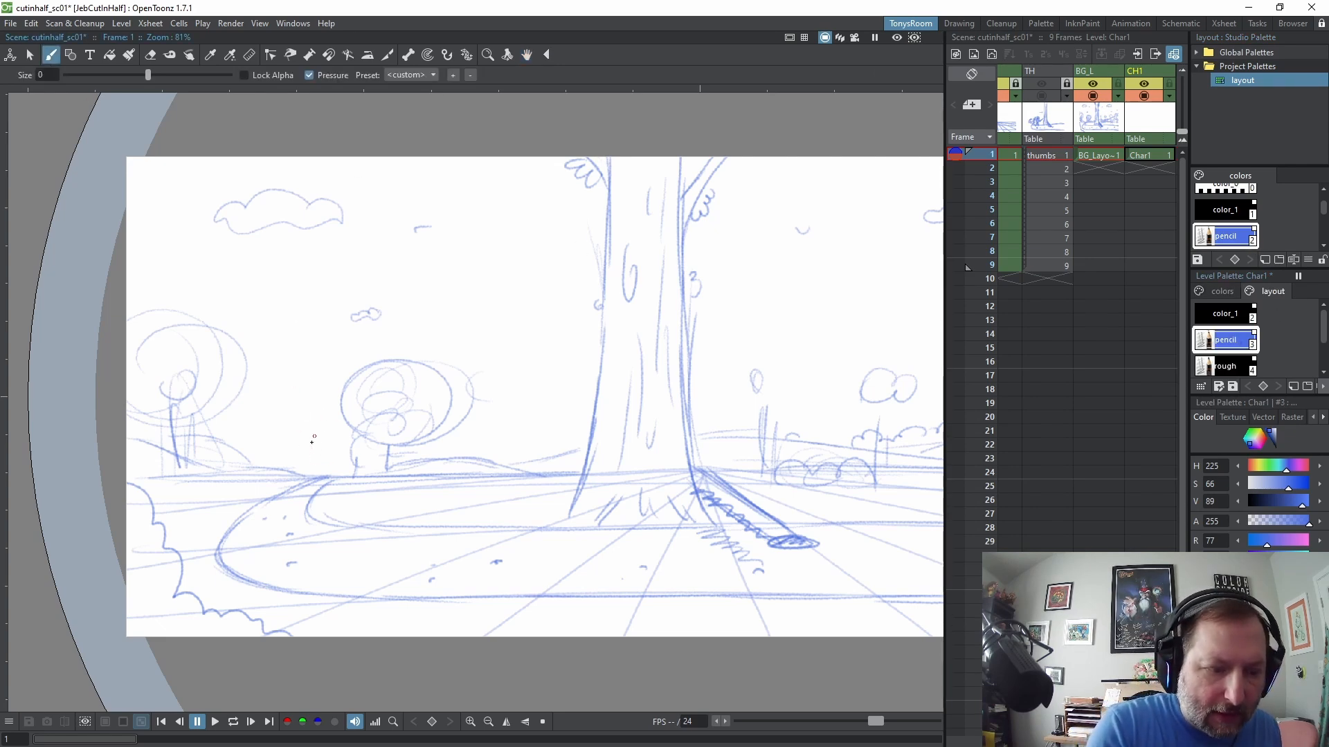
pyautogui.moveTo(327, 438)
pyautogui.mouseDown()
pyautogui.moveTo(302, 459)
pyautogui.moveTo(280, 448)
pyautogui.moveTo(290, 462)
pyautogui.mouseUp()
pyautogui.moveTo(291, 465); pyautogui.dragTo(307, 471)
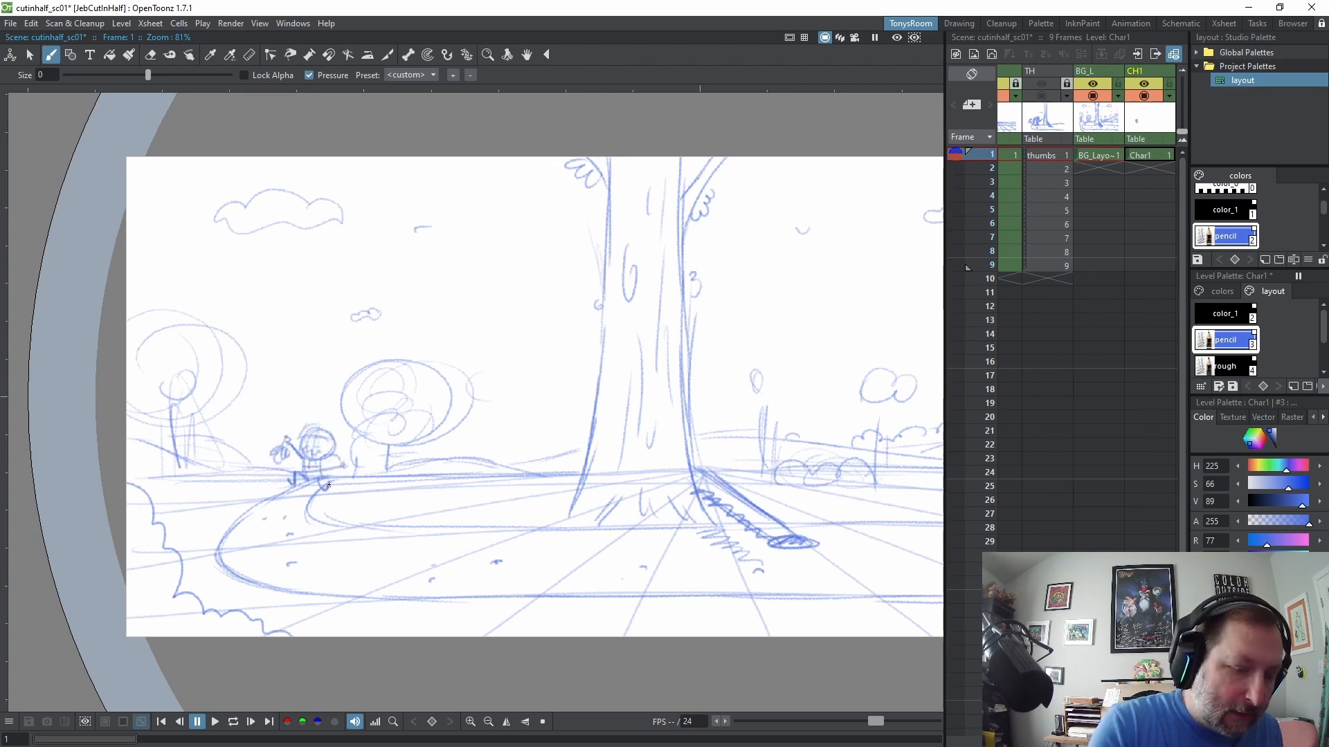
pyautogui.moveTo(329, 485); pyautogui.dragTo(326, 481)
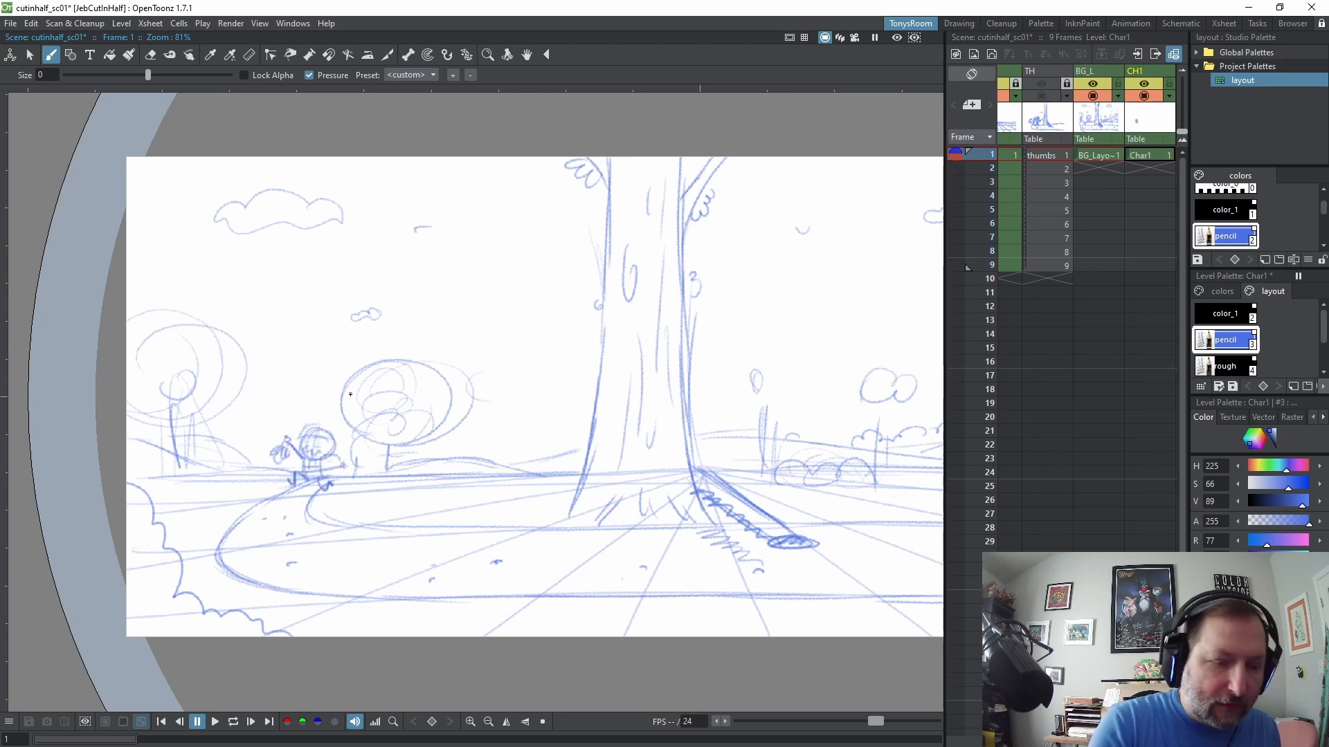
# Select the small character with a freehand selection and scale it down to about 87% in both directions
pyautogui.press('s')
pyautogui.moveTo(315, 391); pyautogui.dragTo(311, 393)
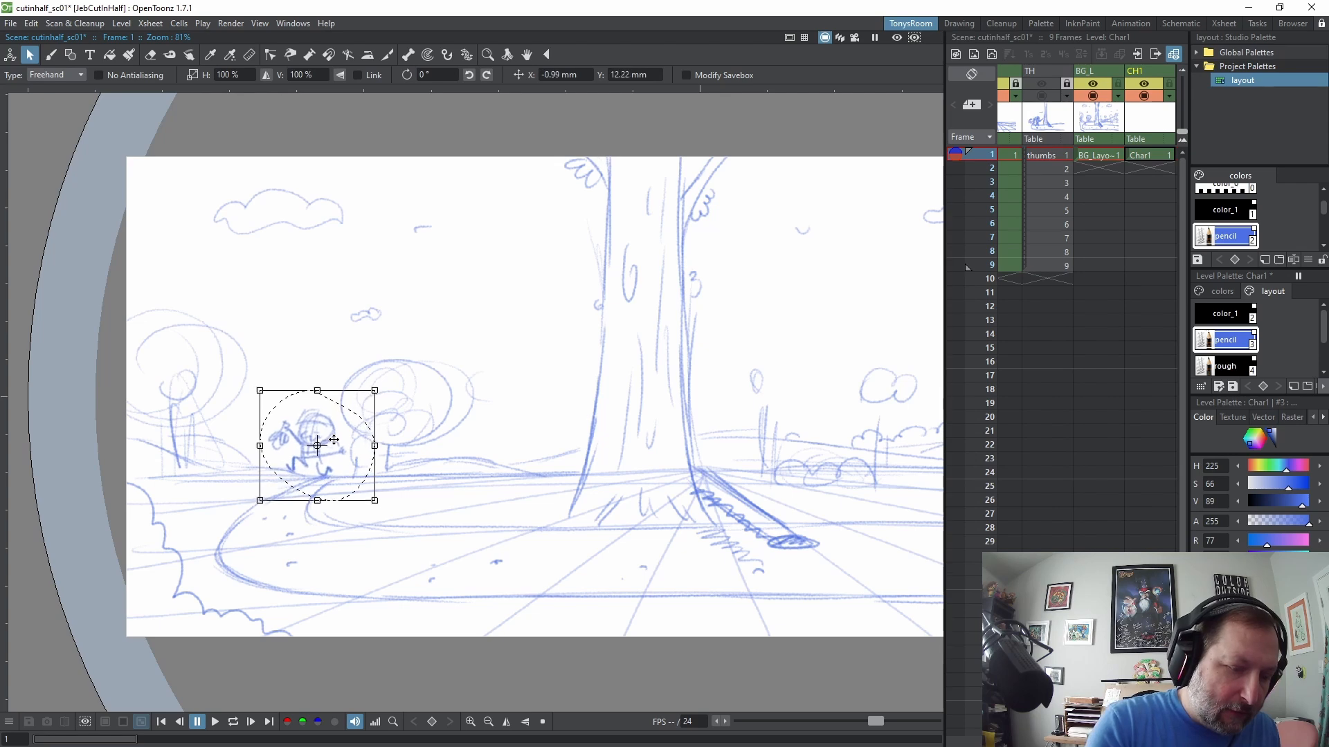
pyautogui.moveTo(334, 440); pyautogui.dragTo(333, 440)
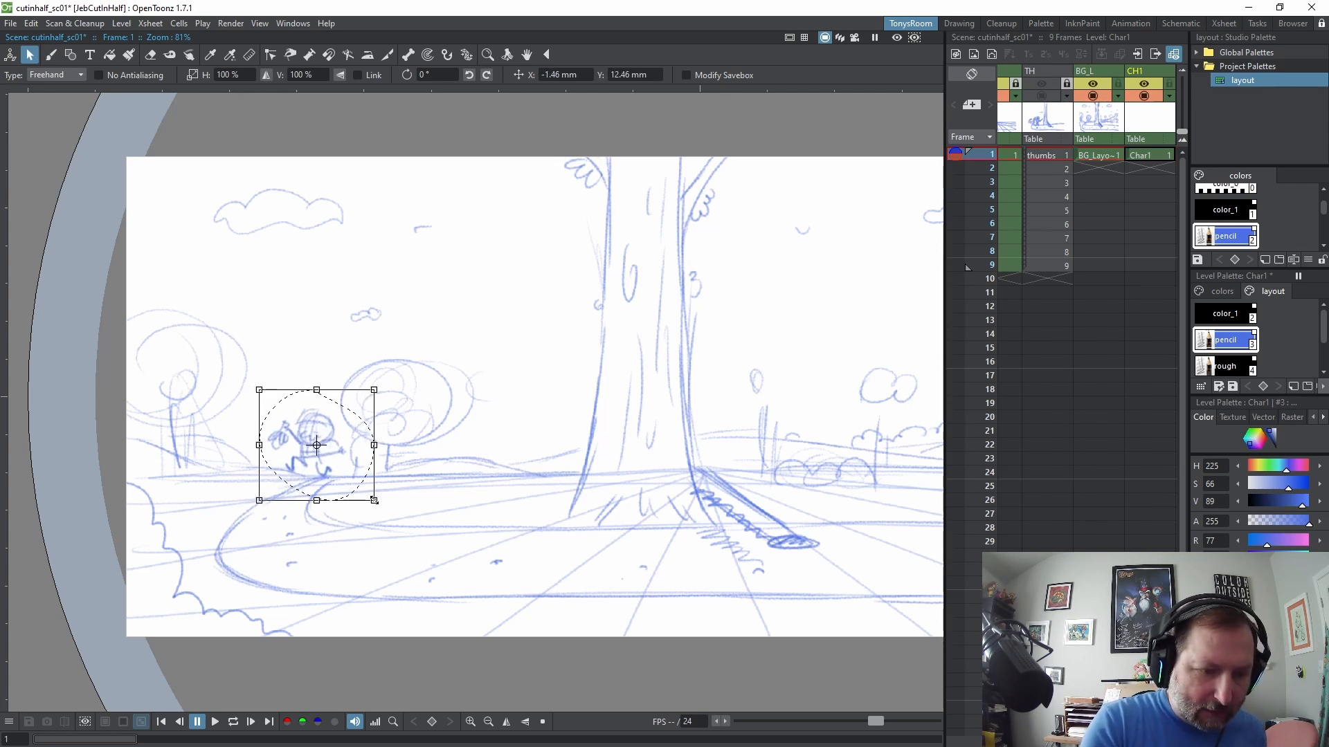
pyautogui.moveTo(374, 500); pyautogui.dragTo(337, 455)
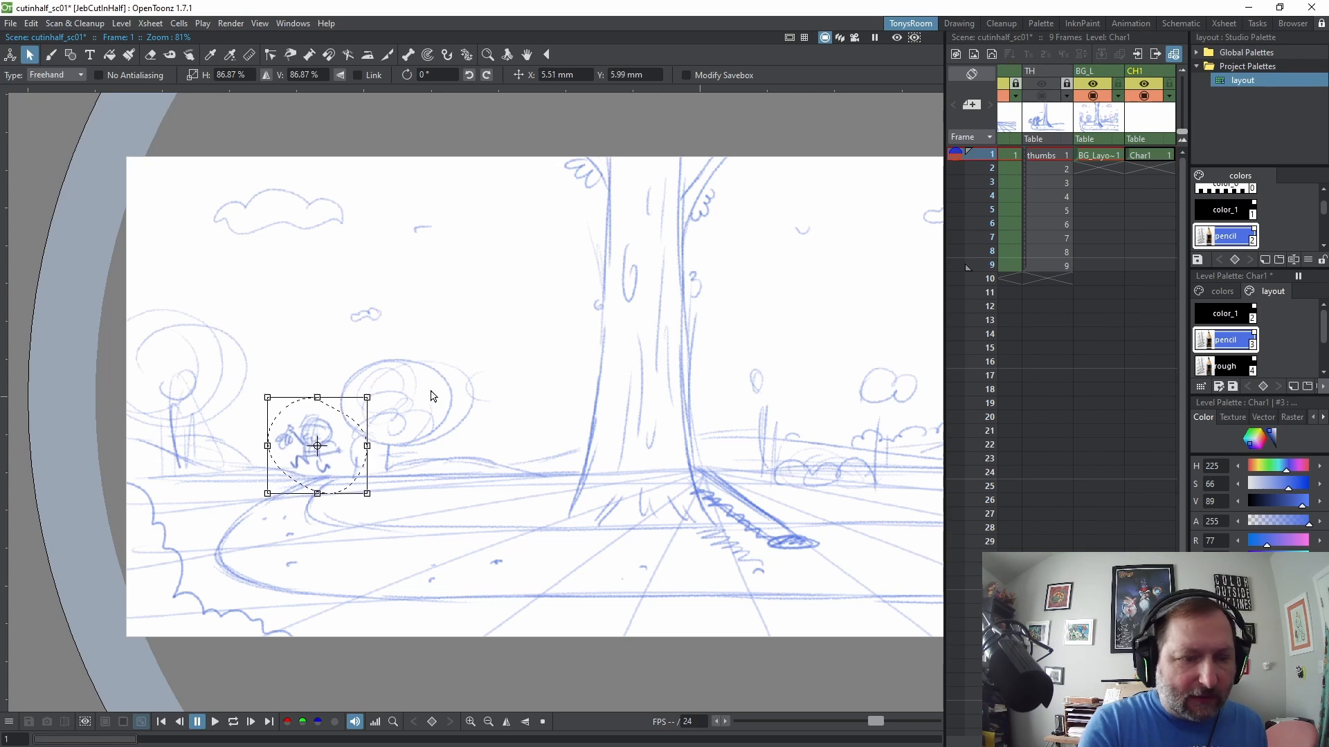
pyautogui.click(486, 362)
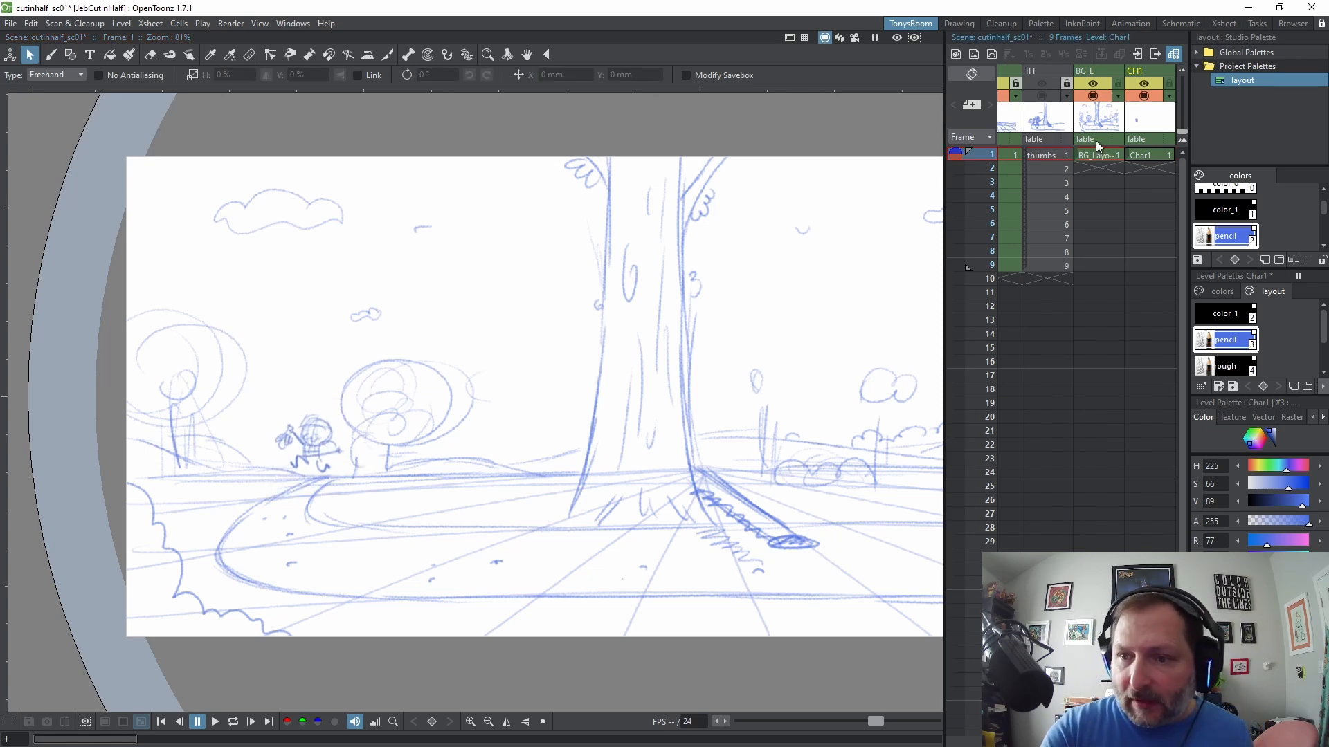
# Extend the BG_Layout drawing's exposure down its column from frame 1 past frame 29
pyautogui.moveTo(1099, 155); pyautogui.dragTo(1114, 548)
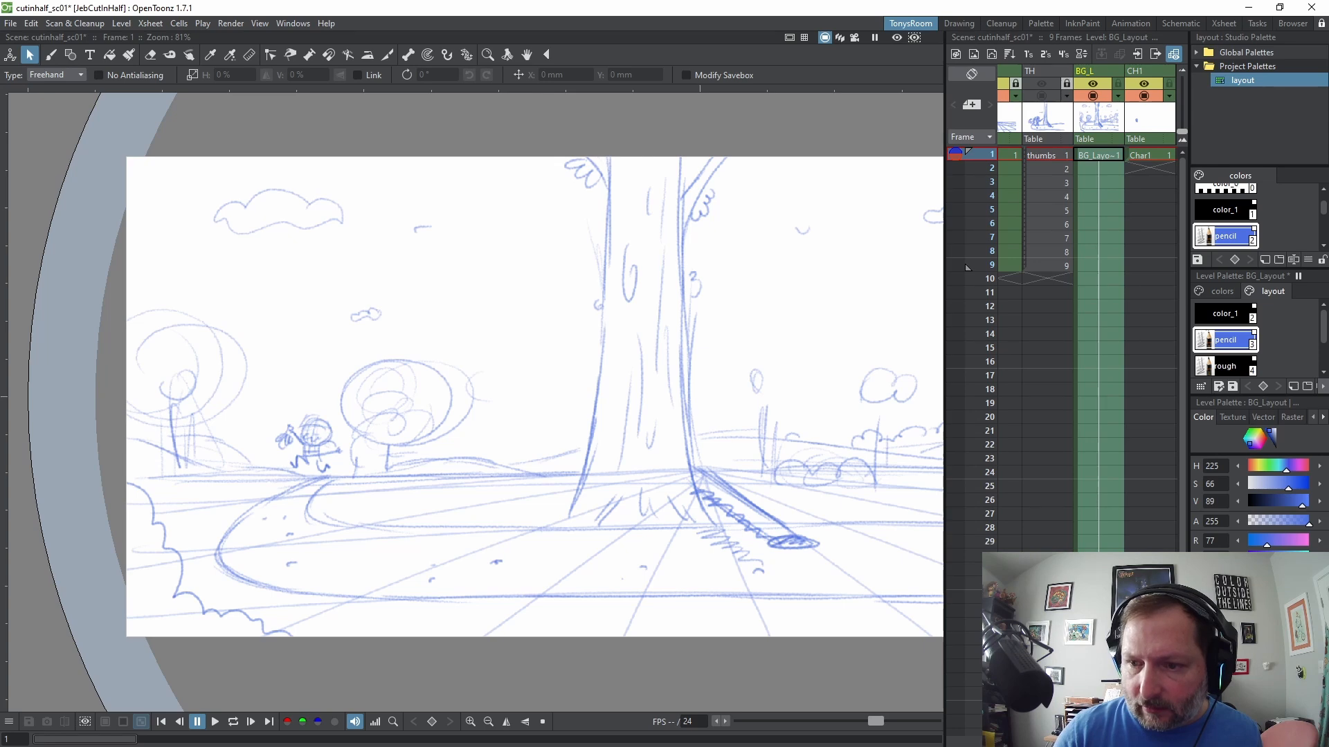
# Extend the Grid drawing's exposure down its column from frame 9 past frame 29
pyautogui.click(1014, 110)
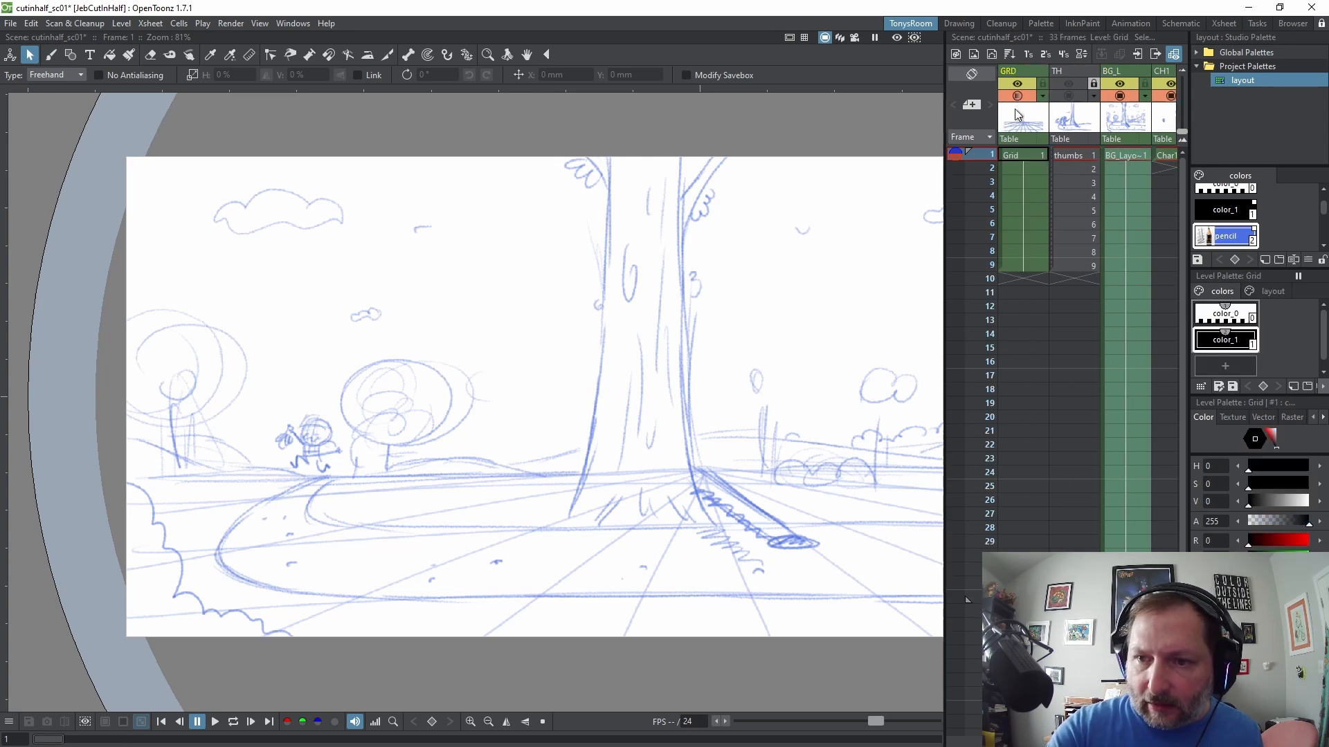
pyautogui.click(1027, 268)
pyautogui.moveTo(1033, 281); pyautogui.dragTo(1042, 550)
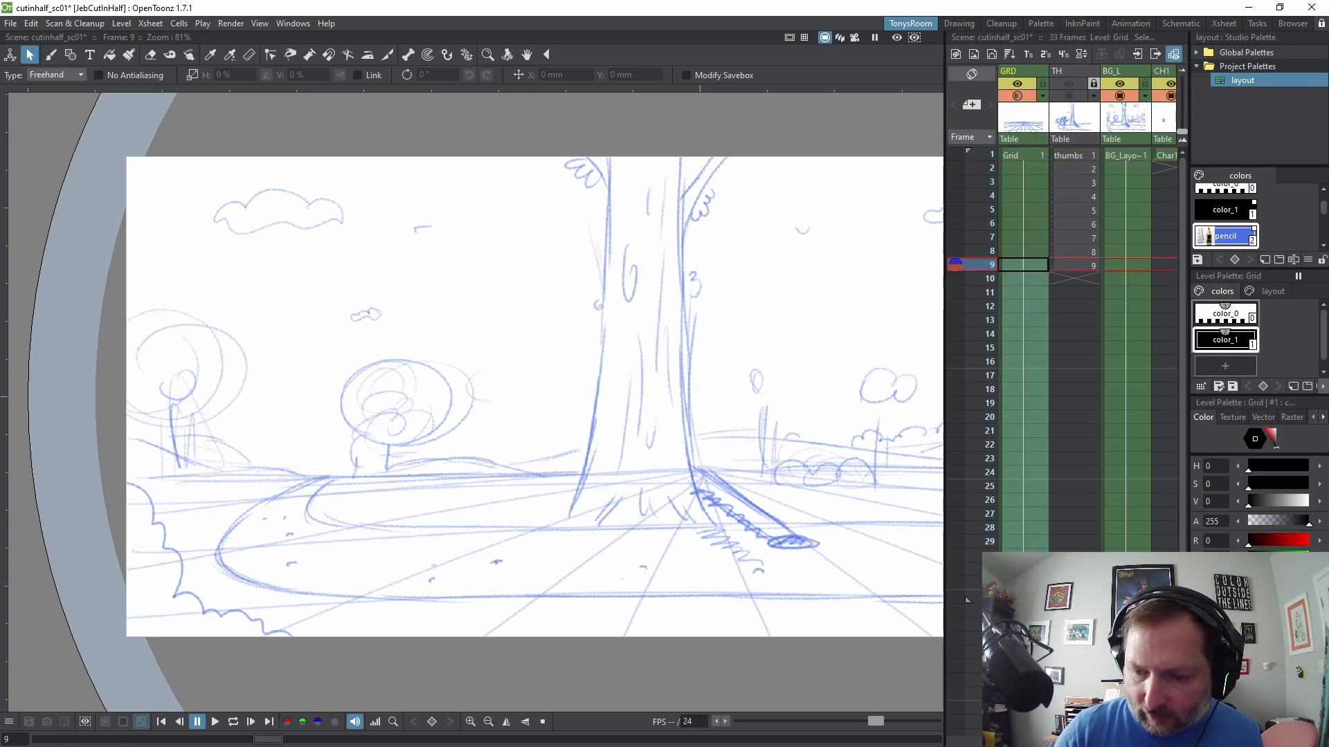
pyautogui.hscroll(1, 1103, 469)
pyautogui.hscroll(-1, 1103, 469)
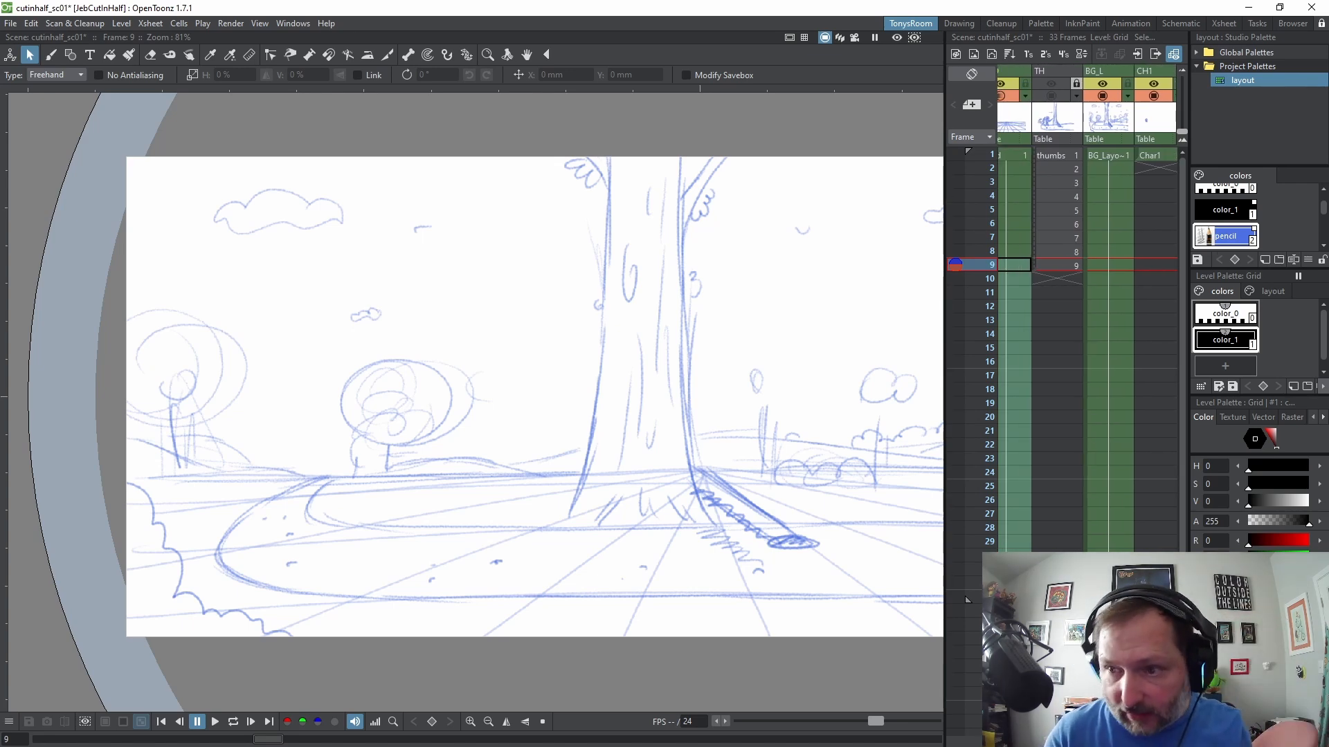
# Lock the Grid and BG_Layout columns in the Xsheet
pyautogui.click(1155, 155)
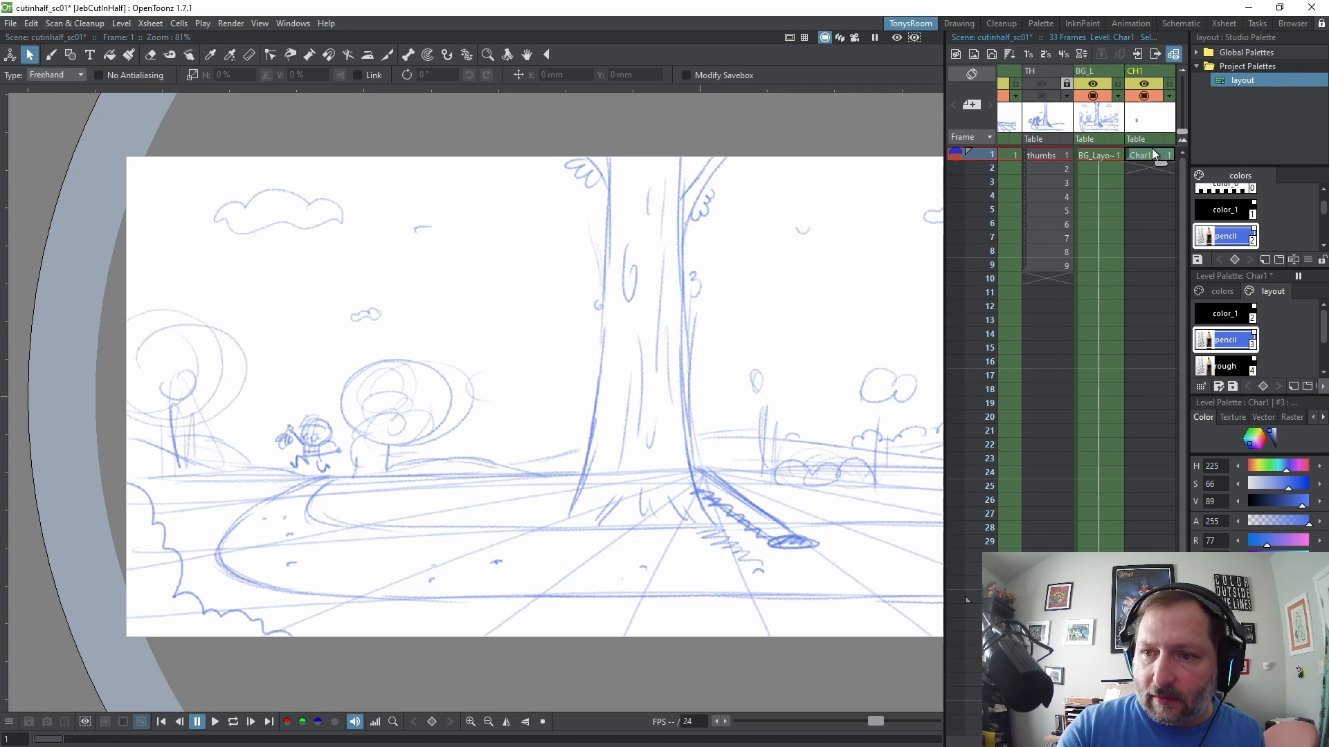
pyautogui.click(1013, 83)
pyautogui.click(1144, 85)
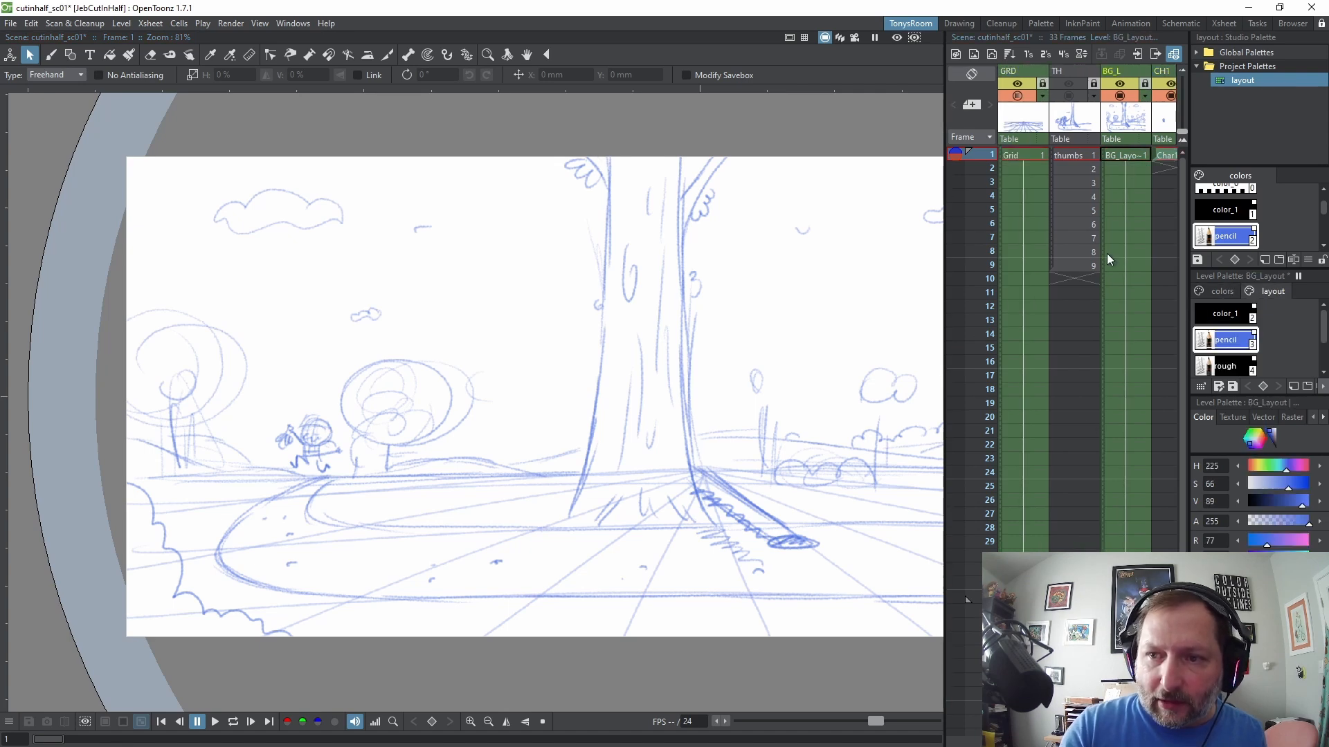
# Extend the exposure of the first Char1 drawing down to frame 11
pyautogui.press('Right')
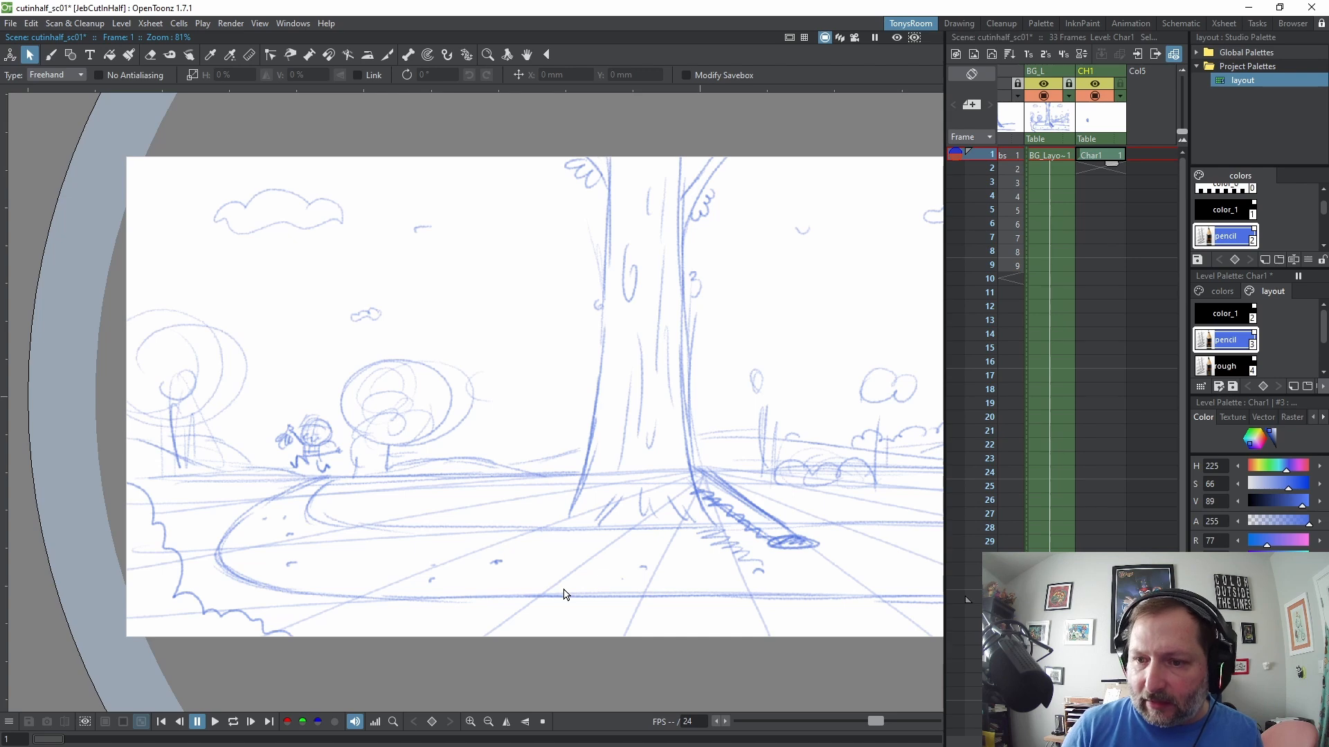
pyautogui.press("'")
pyautogui.press("'")
pyautogui.press("'")
pyautogui.press("'")
pyautogui.press("'")
pyautogui.press("'")
pyautogui.press("'")
pyautogui.press("'")
pyautogui.press("'")
pyautogui.press("'")
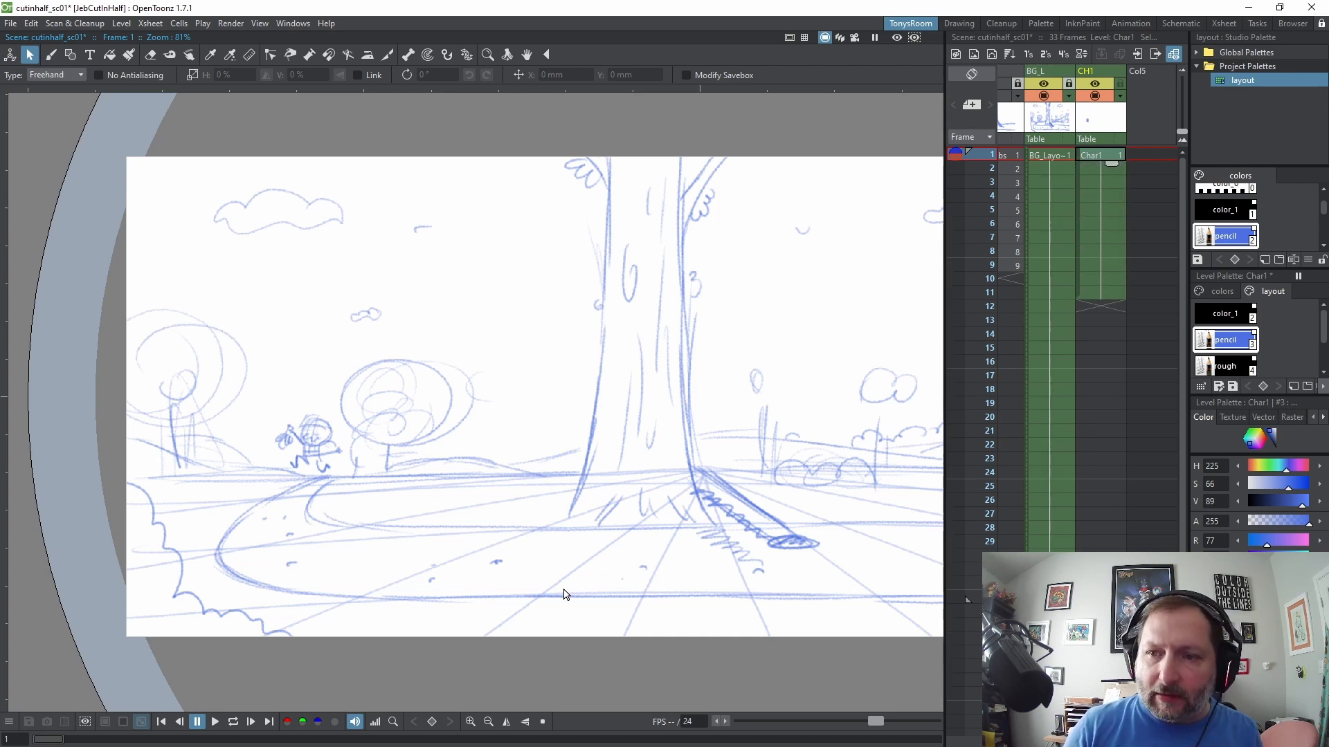
# At frame 11 of Char1, brush in a large round character head with facial features and a hat near the path
pyautogui.click(1106, 293)
pyautogui.press('b')
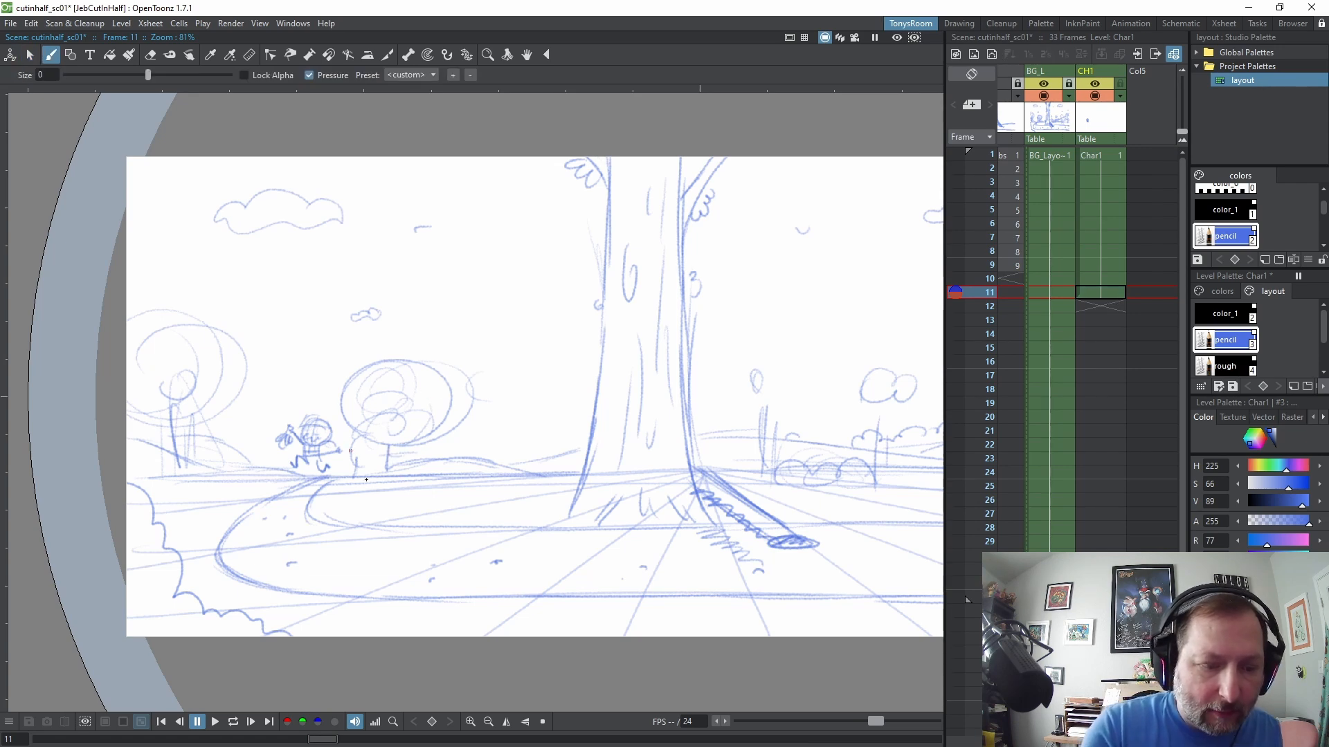
pyautogui.moveTo(359, 416)
pyautogui.mouseDown()
pyautogui.moveTo(443, 415)
pyautogui.moveTo(387, 478)
pyautogui.moveTo(424, 429)
pyautogui.moveTo(457, 446)
pyautogui.mouseUp()
pyautogui.moveTo(409, 379)
pyautogui.mouseDown()
pyautogui.moveTo(381, 481)
pyautogui.moveTo(415, 484)
pyautogui.mouseUp()
pyautogui.moveTo(415, 443)
pyautogui.mouseDown()
pyautogui.moveTo(377, 448)
pyautogui.moveTo(416, 450)
pyautogui.moveTo(405, 426)
pyautogui.moveTo(356, 425)
pyautogui.moveTo(384, 386)
pyautogui.moveTo(475, 398)
pyautogui.mouseUp()
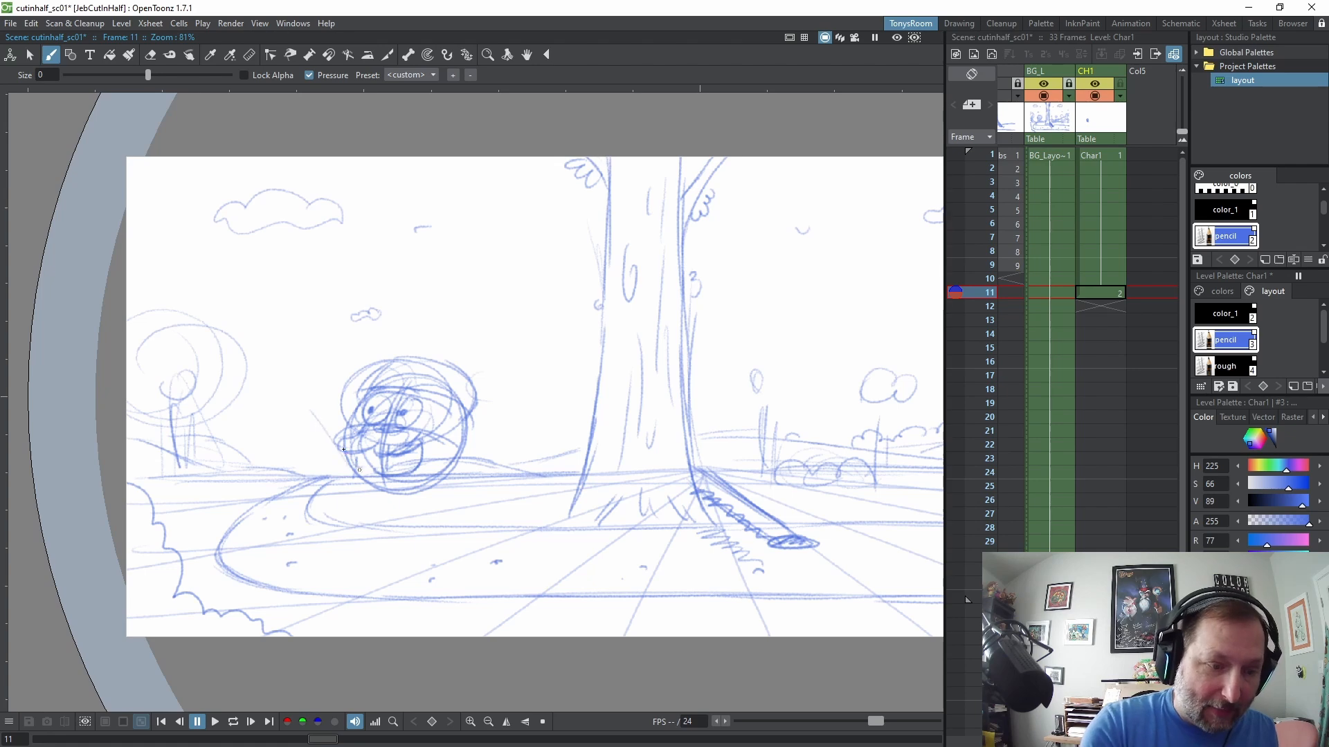
# Sketch the frame 11 character's raised arm with drooping fingers, its ear, torso, legs and feet below the head
pyautogui.moveTo(346, 450)
pyautogui.mouseDown()
pyautogui.moveTo(308, 391)
pyautogui.moveTo(352, 469)
pyautogui.moveTo(307, 391)
pyautogui.moveTo(378, 454)
pyautogui.moveTo(322, 389)
pyautogui.moveTo(289, 431)
pyautogui.mouseUp()
pyautogui.moveTo(304, 413)
pyautogui.mouseDown()
pyautogui.moveTo(292, 441)
pyautogui.moveTo(281, 427)
pyautogui.moveTo(266, 477)
pyautogui.moveTo(298, 433)
pyautogui.mouseUp()
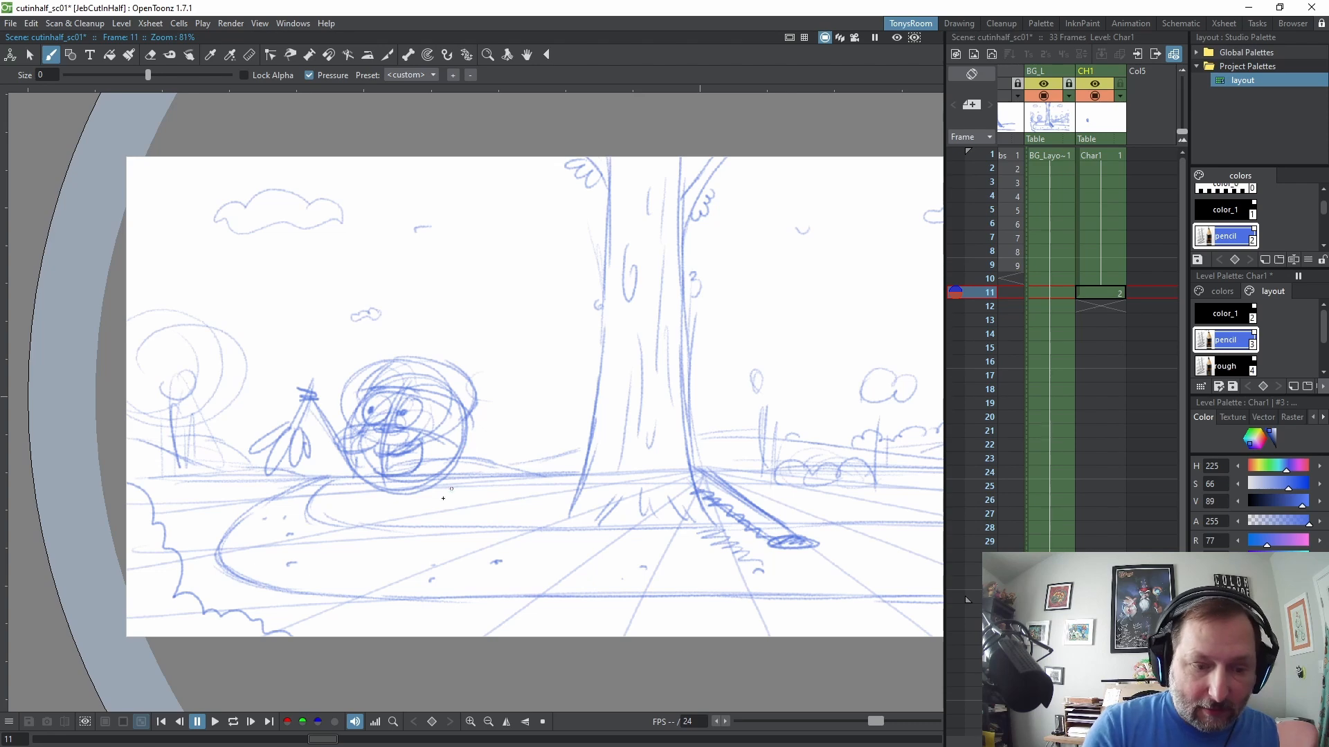
pyautogui.moveTo(339, 518); pyautogui.dragTo(368, 458)
pyautogui.moveTo(404, 530); pyautogui.dragTo(429, 478)
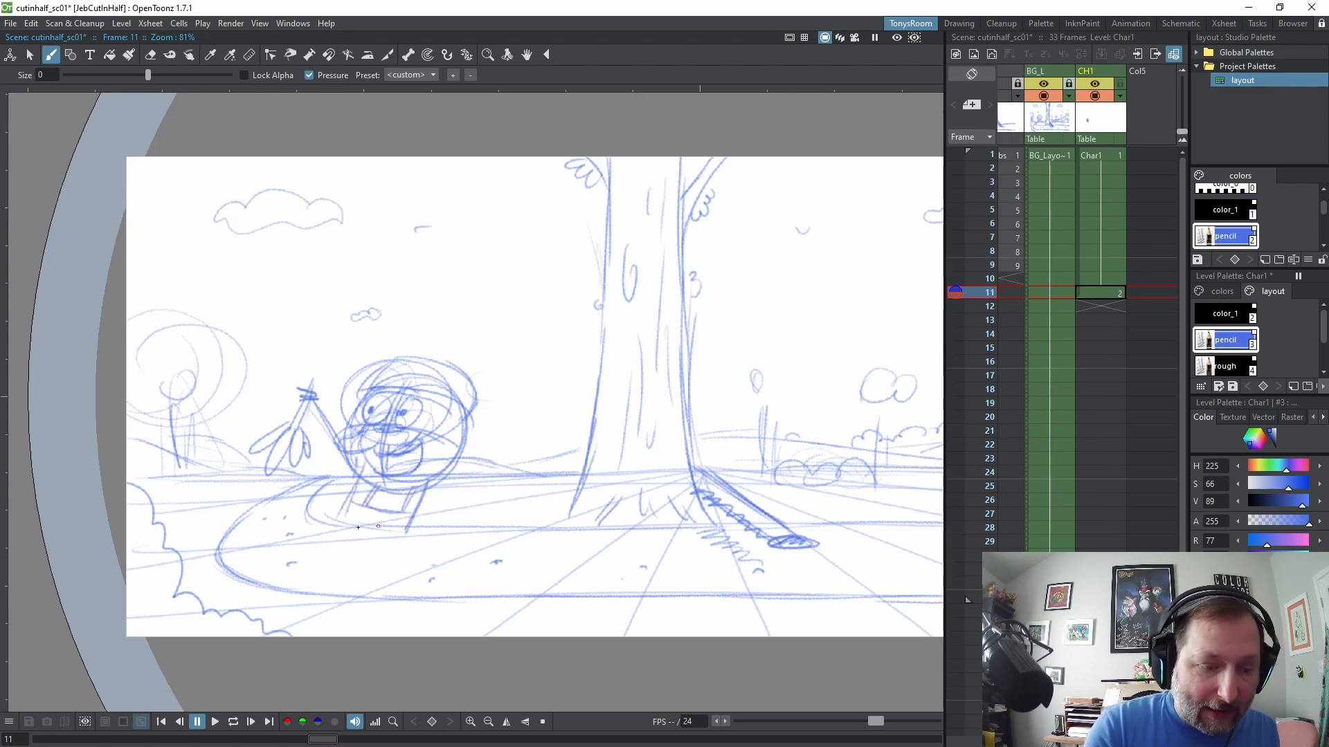
pyautogui.moveTo(357, 527); pyautogui.dragTo(407, 540)
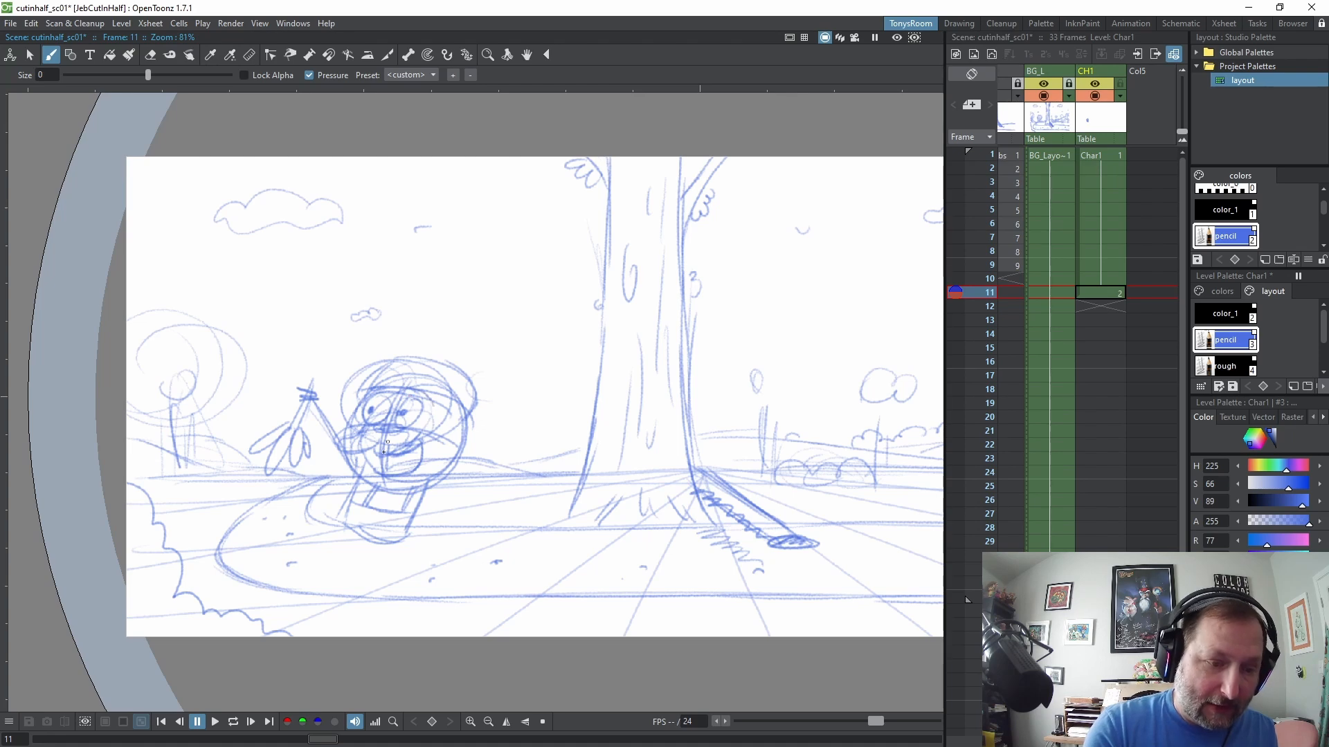
pyautogui.moveTo(426, 397); pyautogui.dragTo(468, 451)
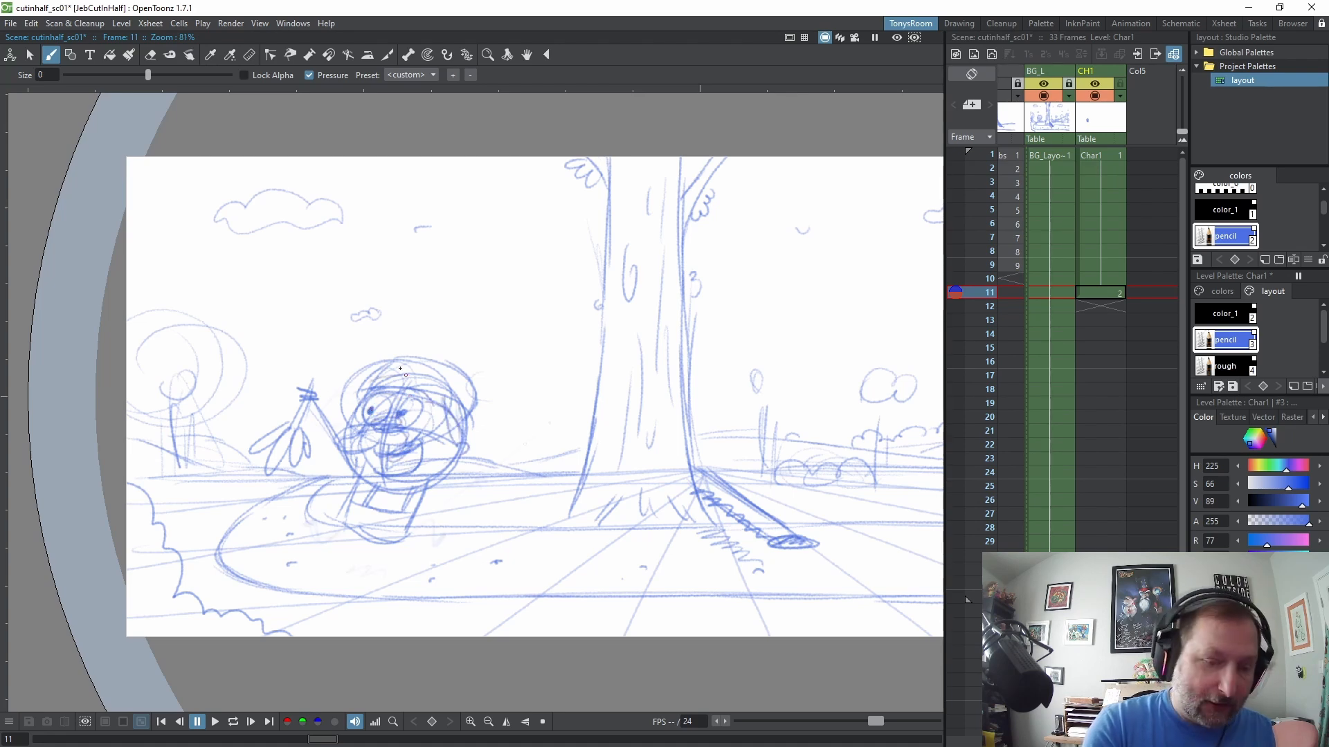
pyautogui.moveTo(304, 543); pyautogui.dragTo(346, 523)
# Sketch the frame 11 character's other hand holding a long pole that reaches toward the big tree trunk
pyautogui.moveTo(457, 495); pyautogui.dragTo(564, 413)
pyautogui.moveTo(496, 479)
pyautogui.mouseDown()
pyautogui.moveTo(485, 498)
pyautogui.moveTo(515, 484)
pyautogui.mouseUp()
pyautogui.moveTo(457, 502); pyautogui.dragTo(547, 437)
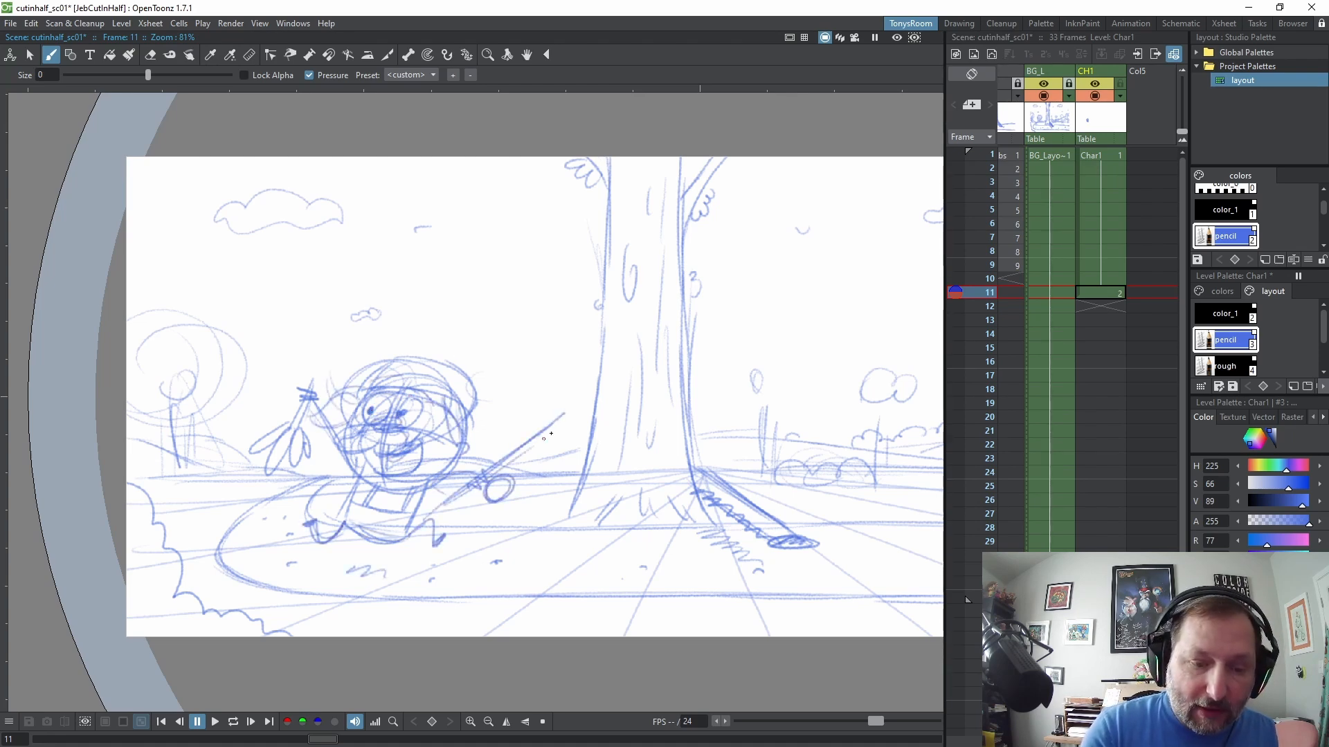
pyautogui.moveTo(489, 473)
pyautogui.mouseDown()
pyautogui.moveTo(587, 401)
pyautogui.moveTo(516, 469)
pyautogui.mouseUp()
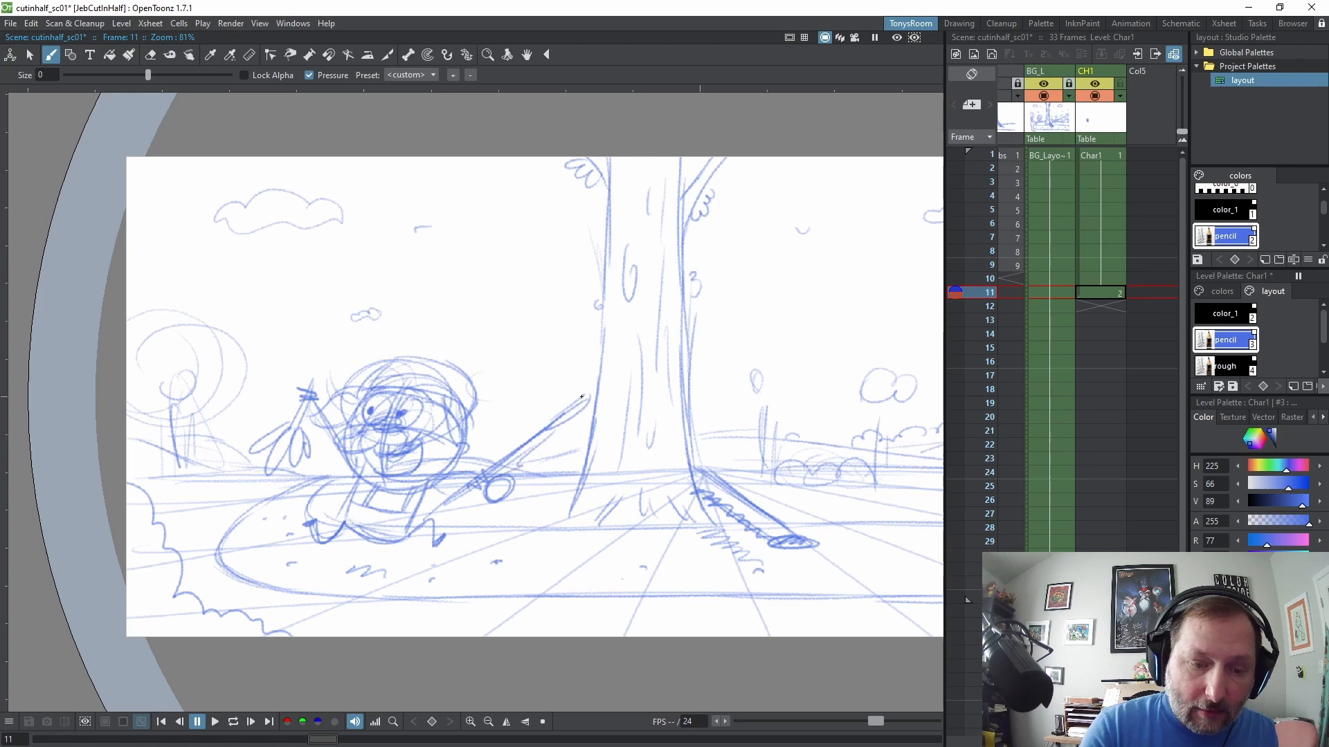
pyautogui.moveTo(583, 396); pyautogui.dragTo(490, 405)
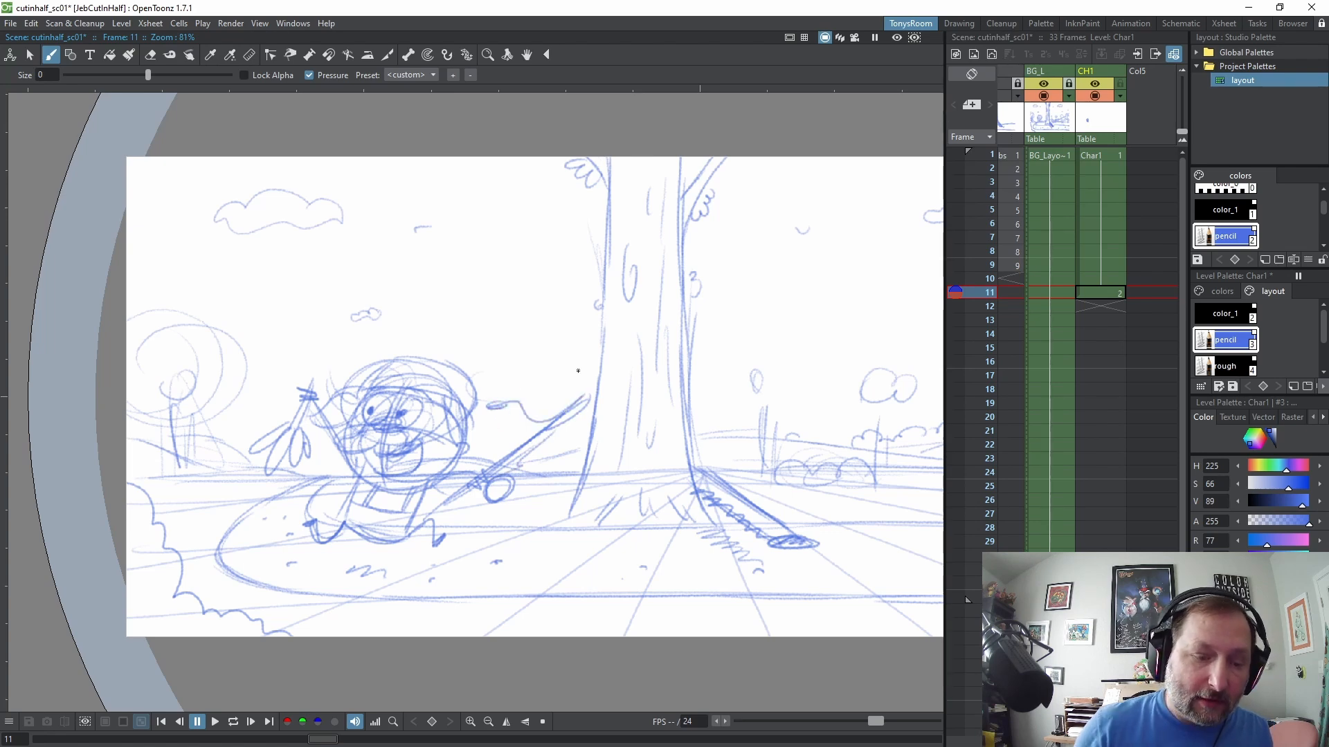
# Select the whole frame 11 character with a freehand selection and rotate and reposition it slightly closer to the tree
pyautogui.press('s')
pyautogui.moveTo(398, 309)
pyautogui.mouseDown()
pyautogui.moveTo(658, 387)
pyautogui.moveTo(415, 309)
pyautogui.mouseUp()
pyautogui.press('Delete')
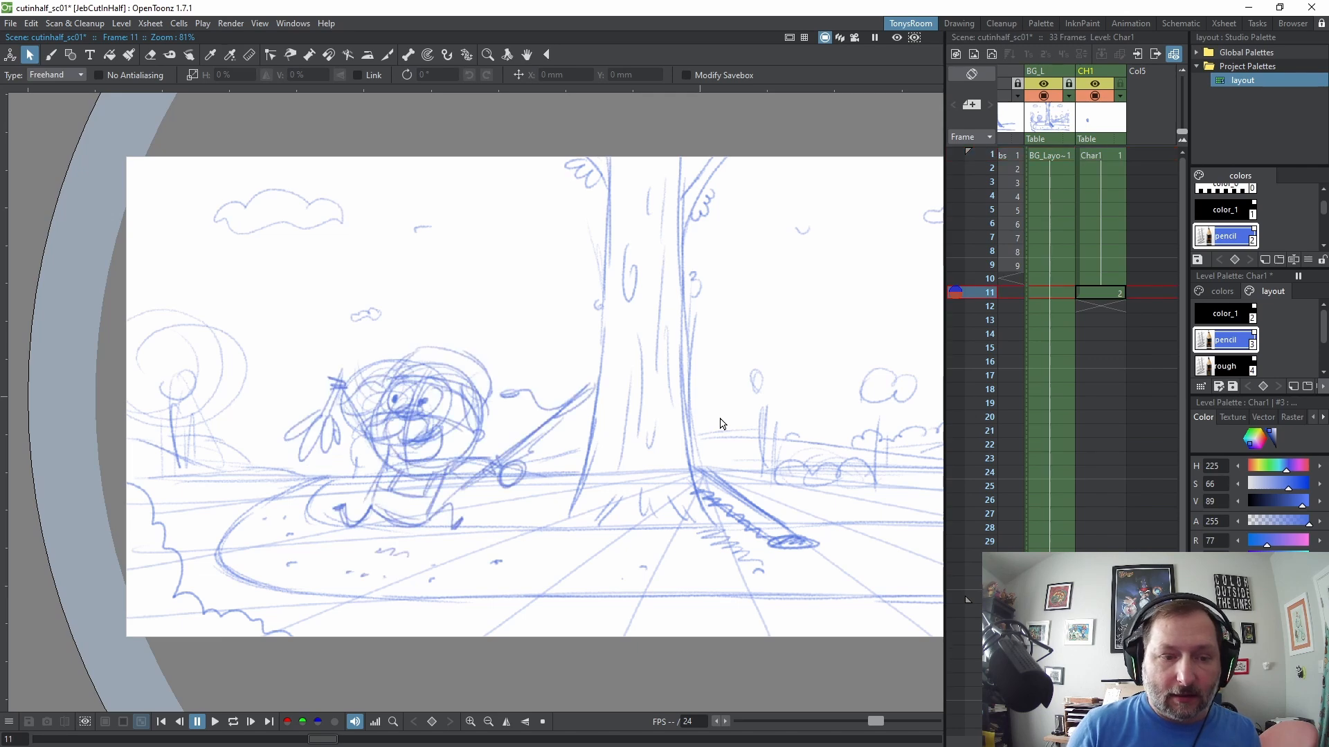
# Delete the round tree behind the large character from the BG_Layout drawing and lock that column again
pyautogui.click(1052, 155)
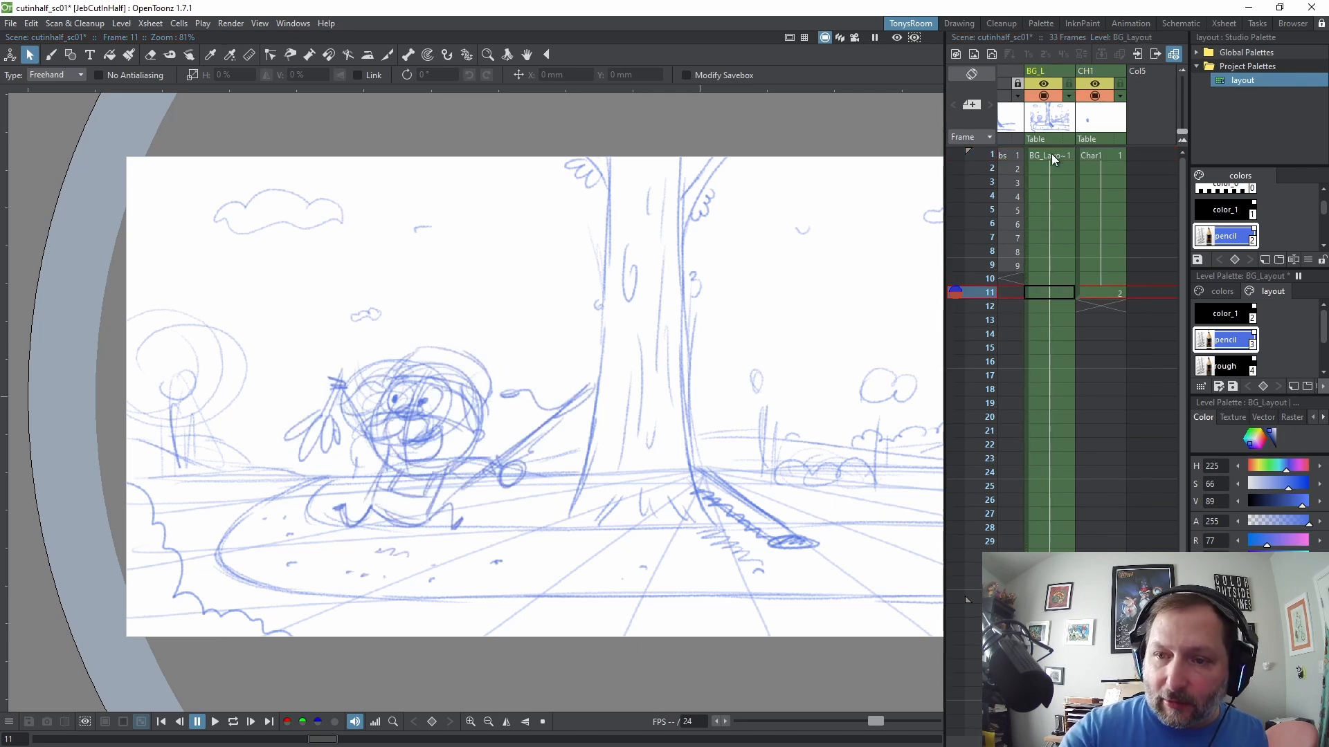
pyautogui.moveTo(341, 355)
pyautogui.mouseDown()
pyautogui.moveTo(337, 465)
pyautogui.moveTo(505, 346)
pyautogui.moveTo(388, 350)
pyautogui.mouseUp()
pyautogui.press('Delete')
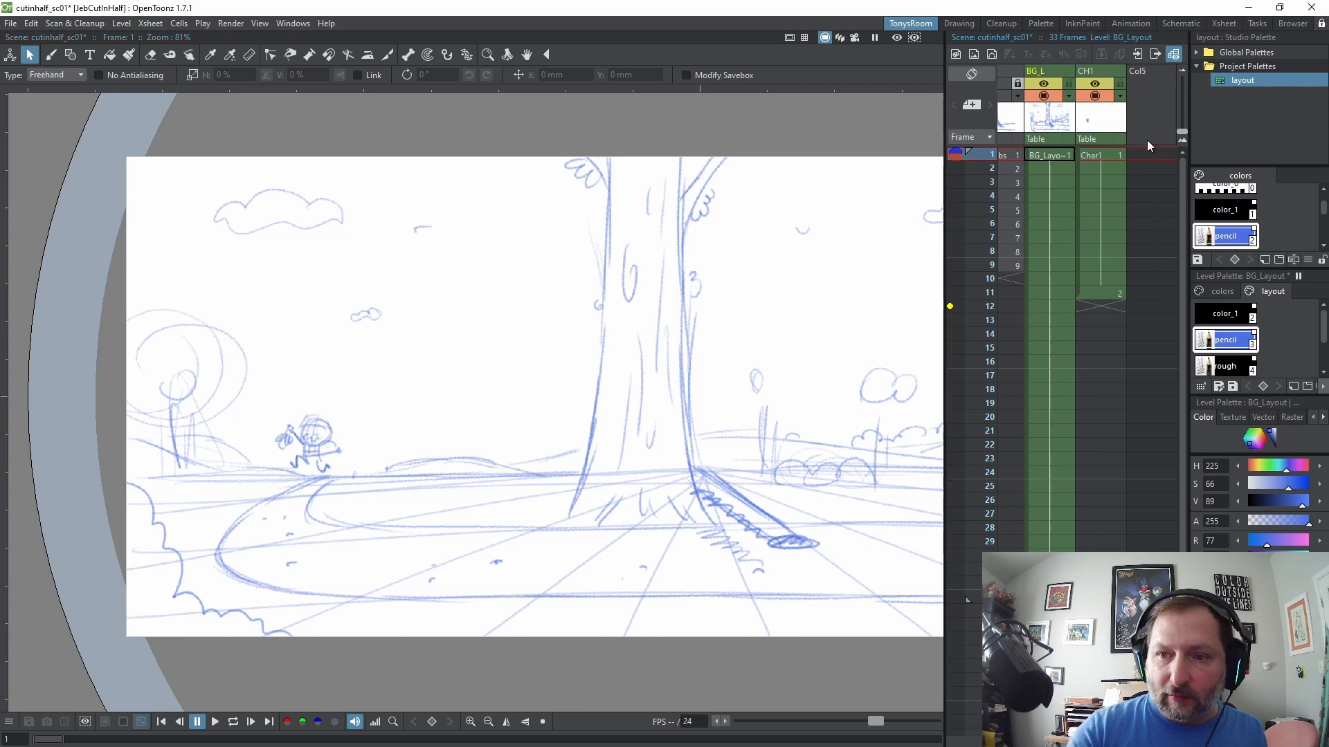
pyautogui.click(1109, 157)
pyautogui.click(1069, 84)
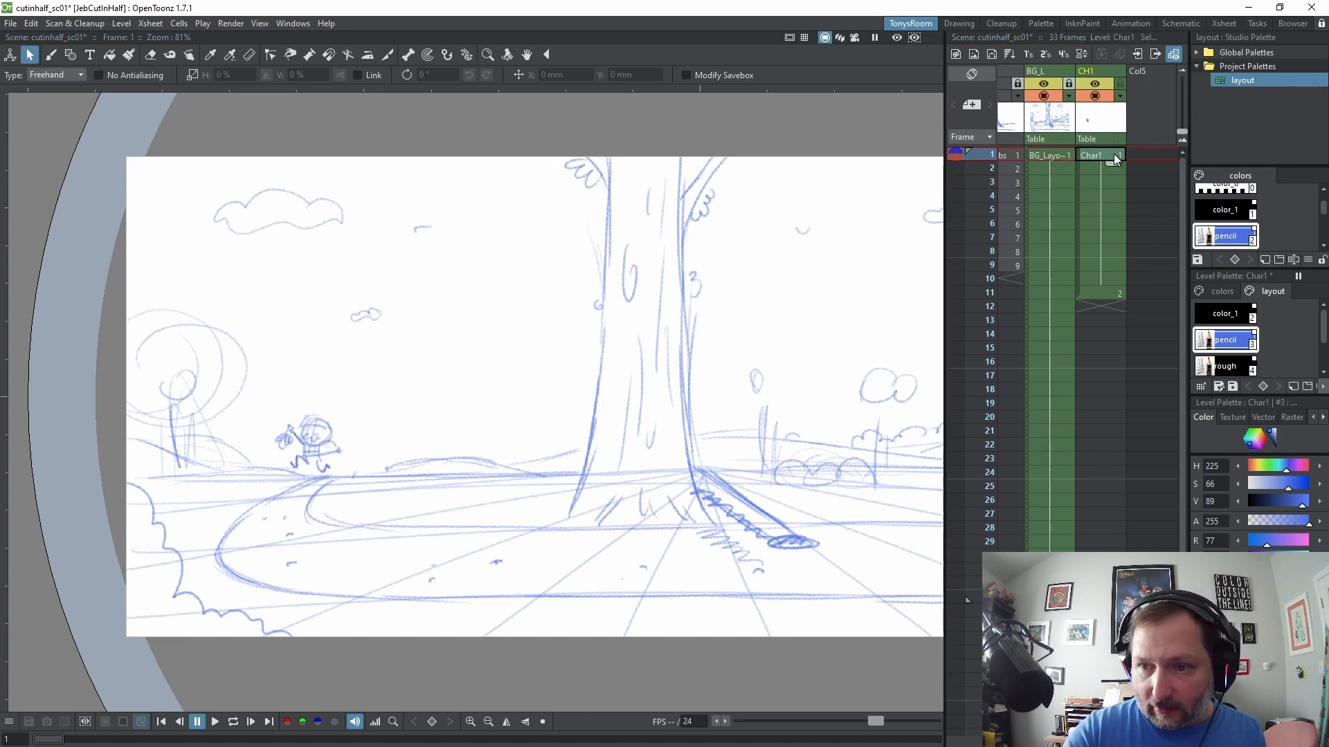
# Insert a new Char1 drawing at frame 5 and show the drawings at frames 1 and 11 as onion skins
pyautogui.click(1100, 292)
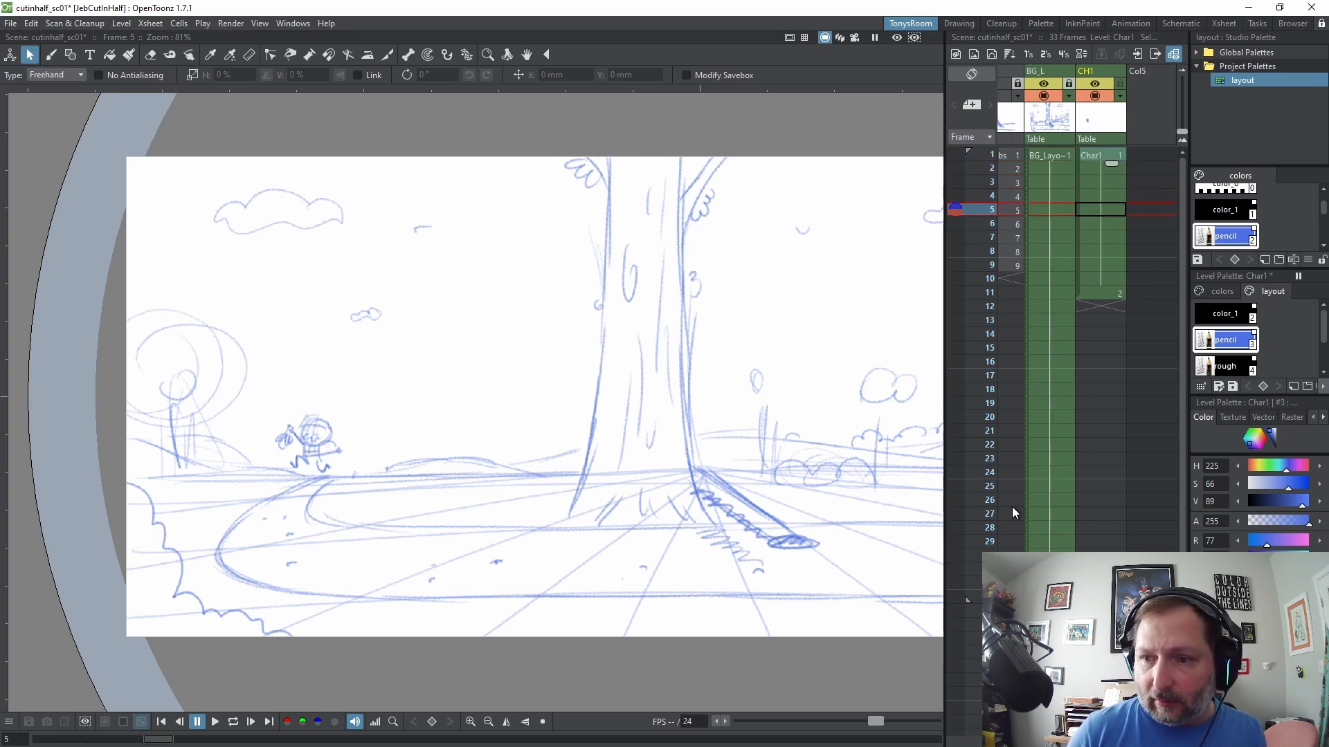
pyautogui.press('b')
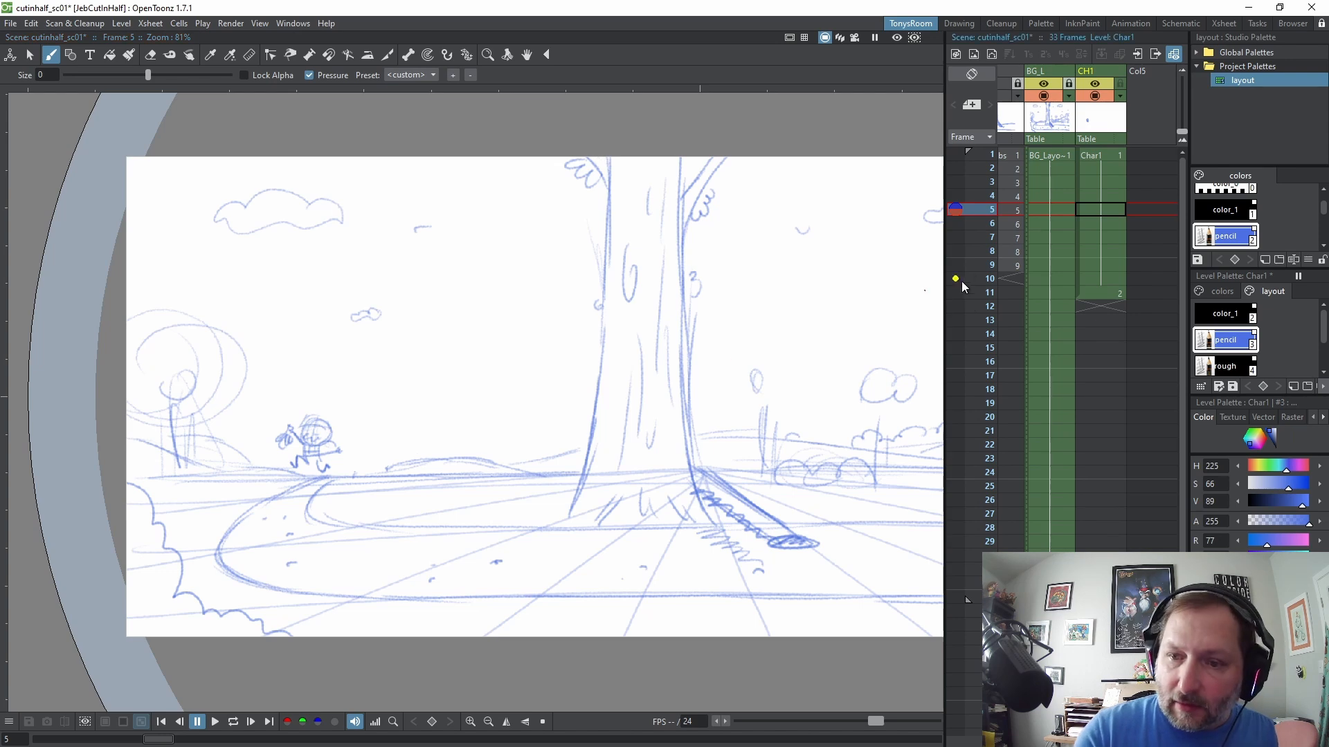
pyautogui.hotkey('alt', 'd')
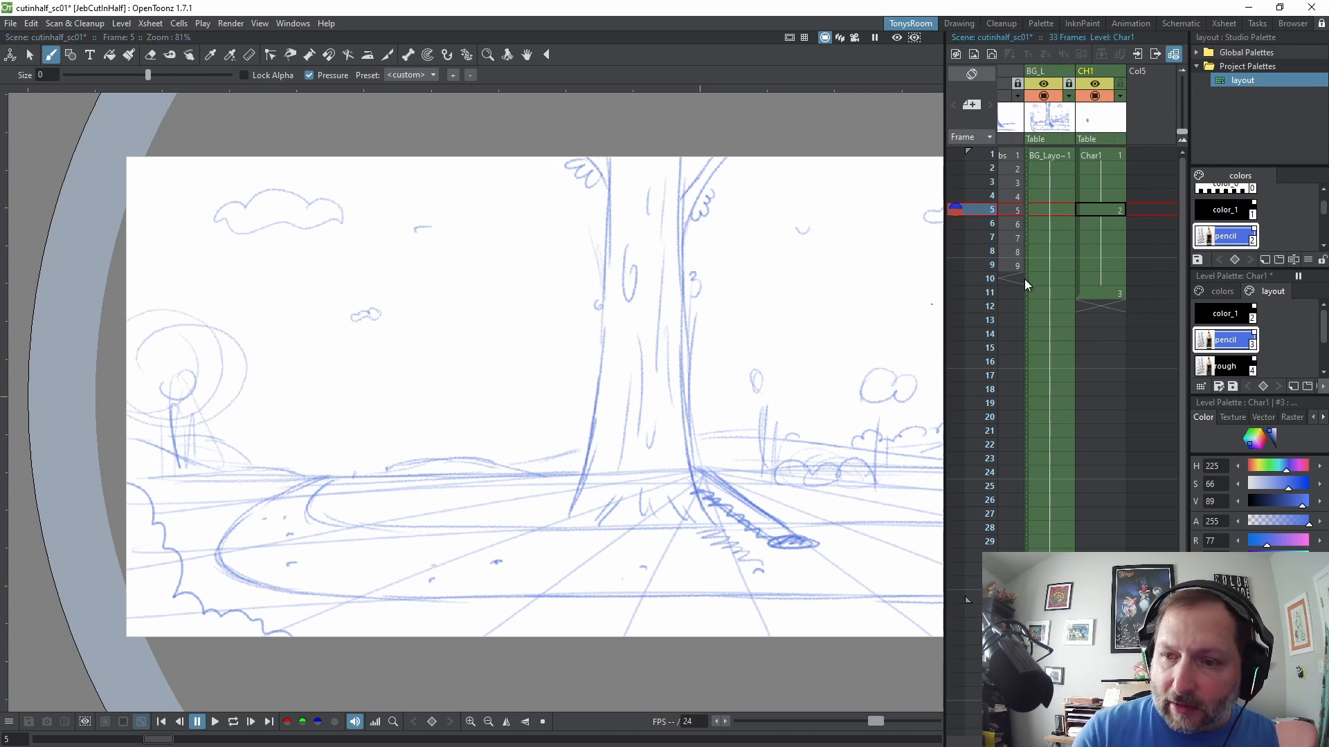
pyautogui.click(955, 293)
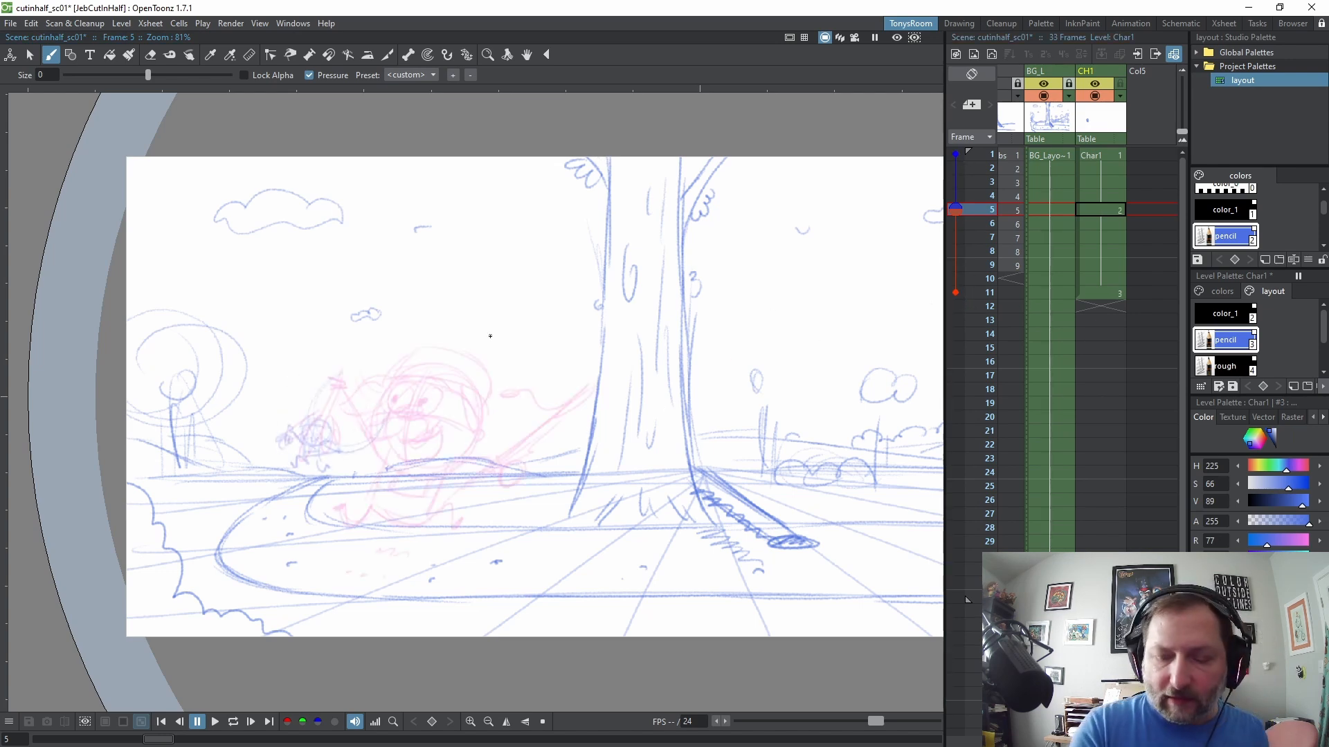
# Copy the large character from the frame 11 drawing and paste it into the Char1 drawing at frame 5
pyautogui.press('.')
pyautogui.press('s')
pyautogui.moveTo(433, 284)
pyautogui.mouseDown()
pyautogui.moveTo(427, 565)
pyautogui.moveTo(511, 283)
pyautogui.mouseUp()
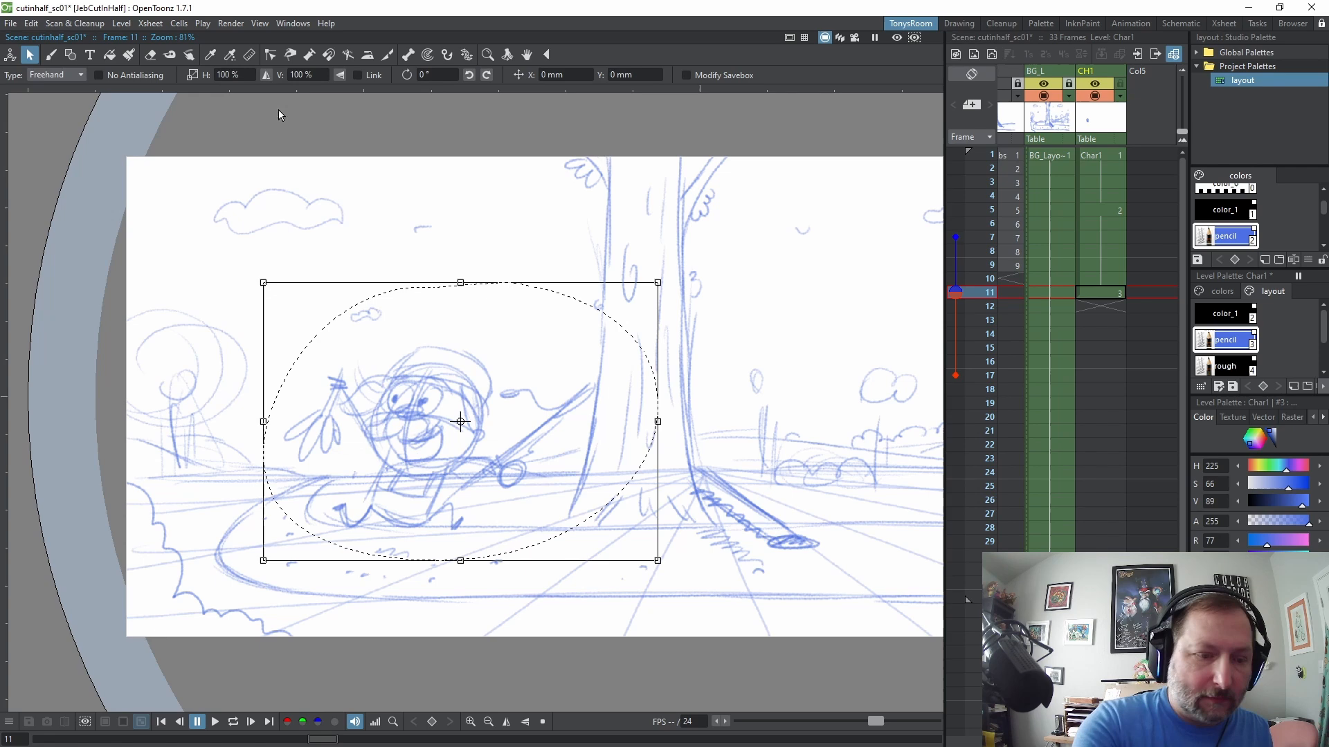
pyautogui.click(33, 25)
pyautogui.click(53, 75)
pyautogui.press(',')
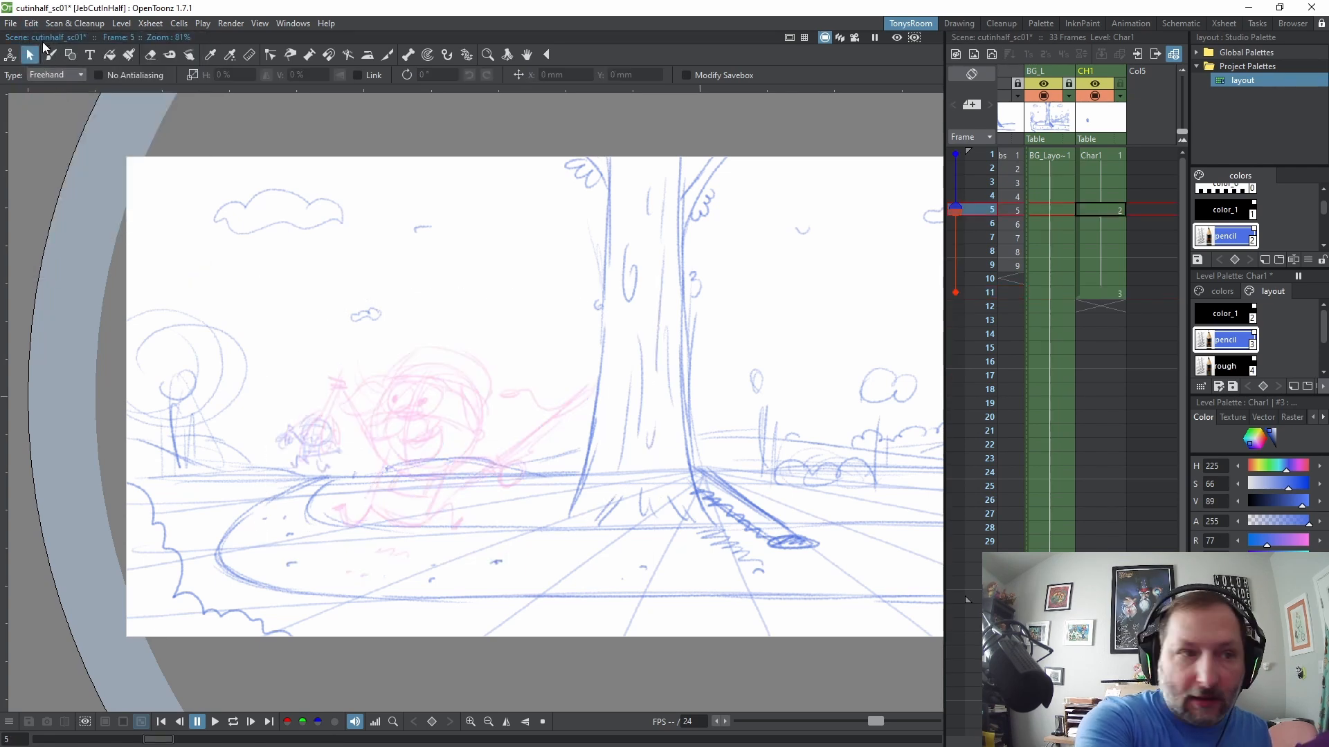
pyautogui.click(30, 23)
pyautogui.click(66, 104)
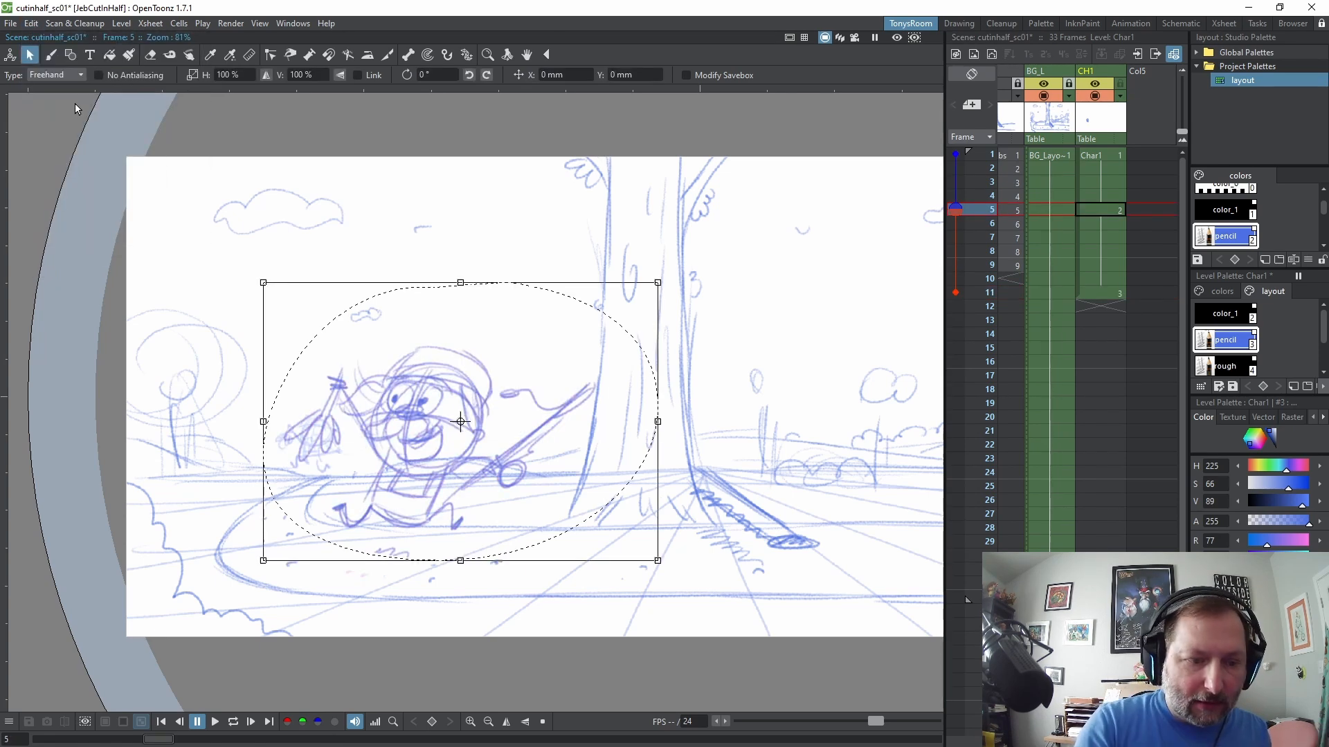
# Scale the pasted frame 5 character down, place it nearer the small distant figure and redraw its legs and feet
pyautogui.moveTo(642, 482); pyautogui.dragTo(574, 483)
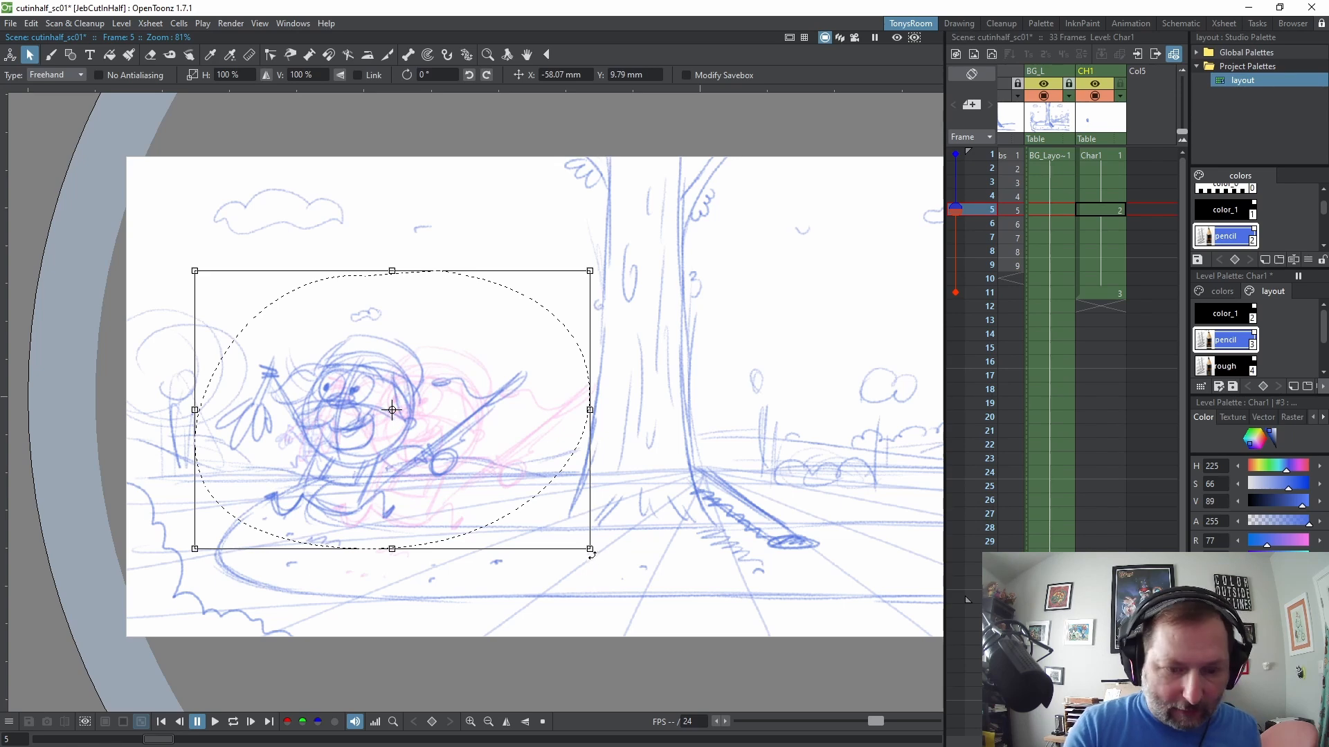
pyautogui.moveTo(594, 551); pyautogui.dragTo(485, 488)
pyautogui.moveTo(381, 384); pyautogui.dragTo(423, 436)
pyautogui.click(600, 391)
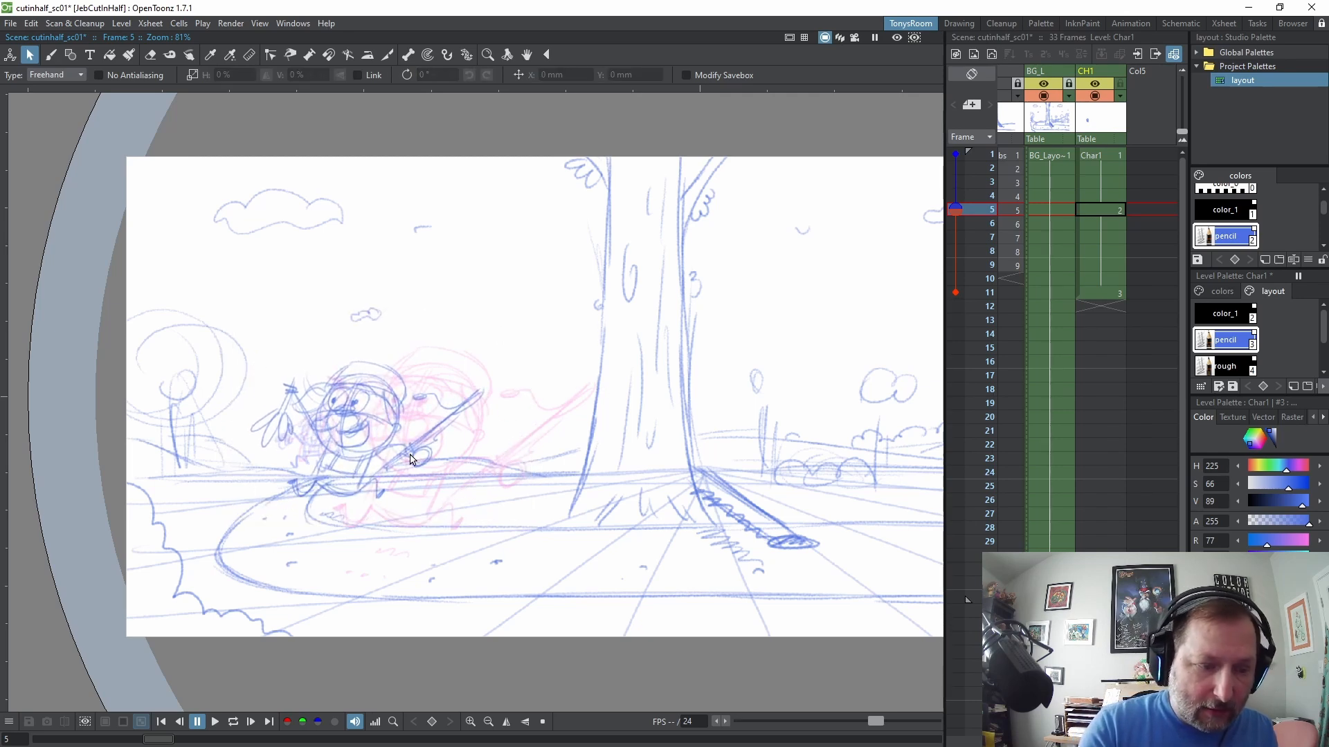
pyautogui.press('b')
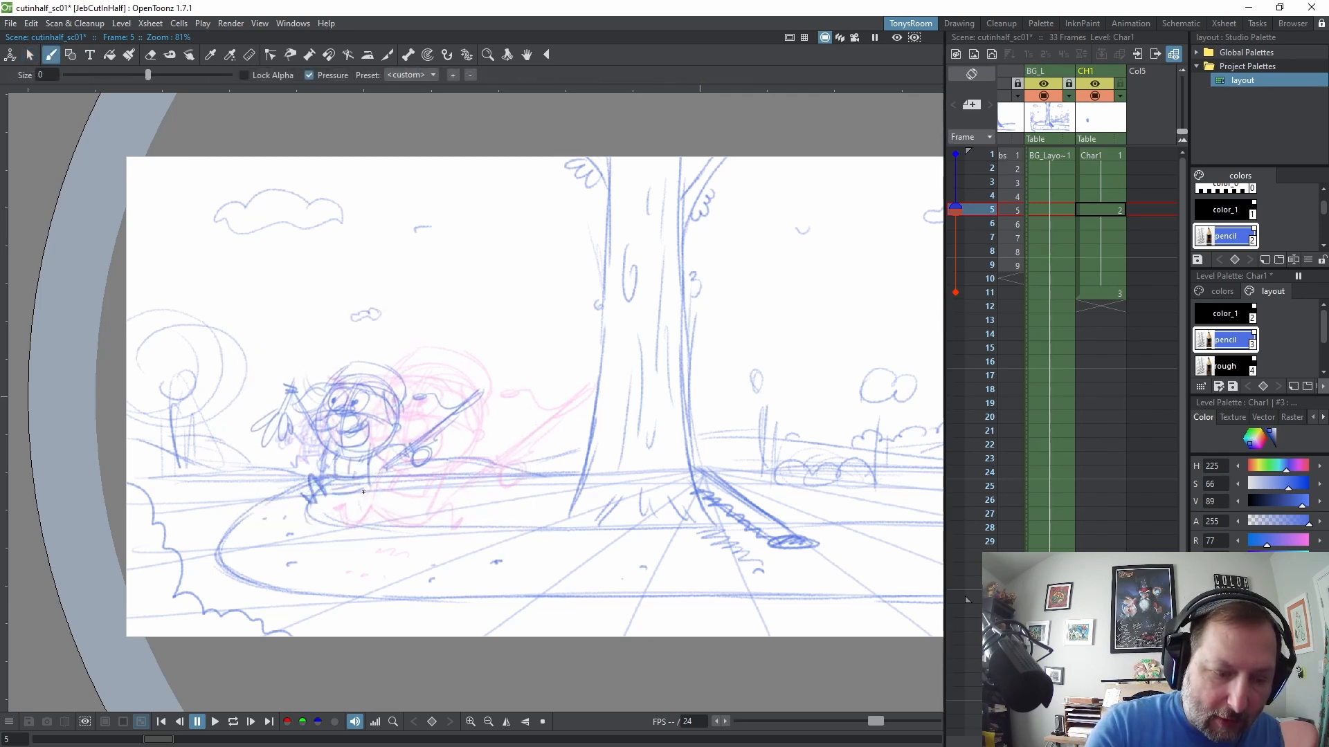
pyautogui.moveTo(362, 512); pyautogui.dragTo(372, 485)
# Select the frame 5 character, rotate it -6.6° and move it about 50 mm back toward the background tree
pyautogui.press('s')
pyautogui.moveTo(284, 326); pyautogui.dragTo(443, 308)
pyautogui.moveTo(528, 552); pyautogui.dragTo(515, 573)
pyautogui.moveTo(478, 471); pyautogui.dragTo(418, 466)
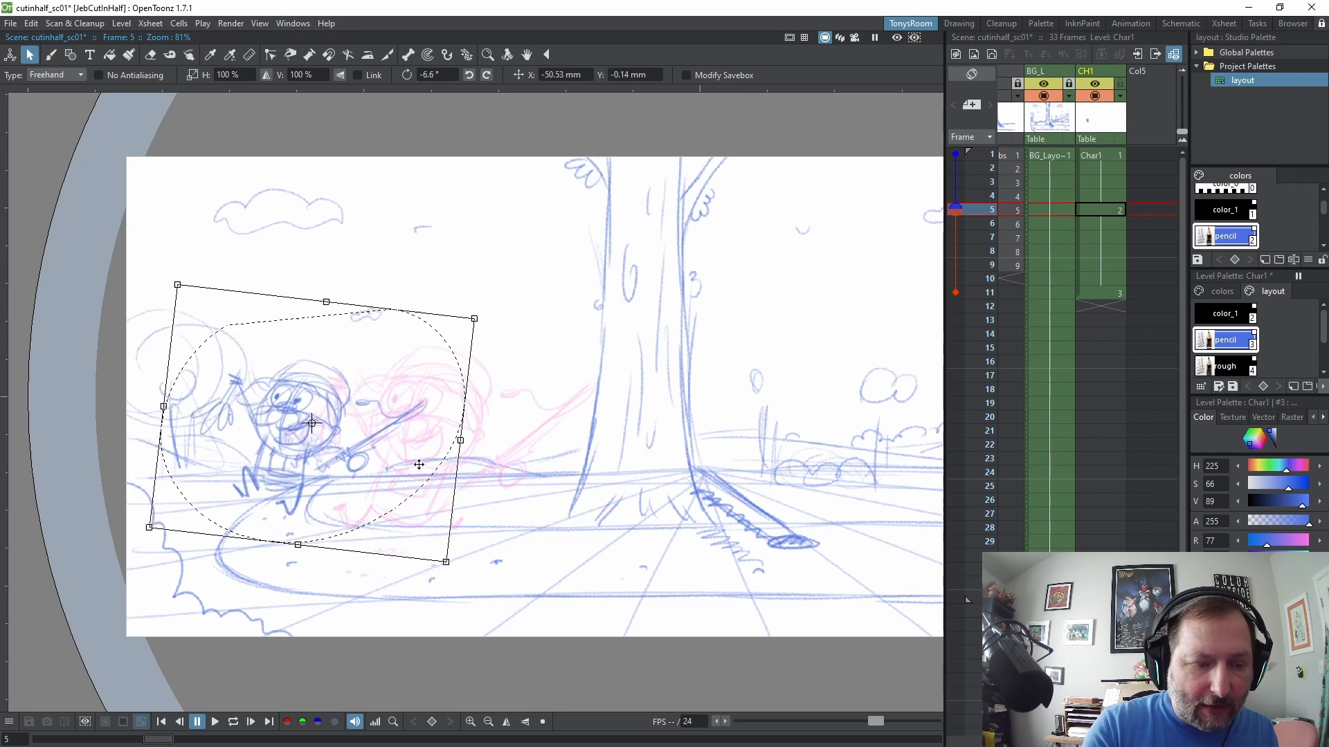
pyautogui.click(534, 439)
pyautogui.press('b')
# Flip between the Char1 drawings at frames 1, 5 and 11 to check the character's approach toward the camera
pyautogui.hotkey('shift', '.')
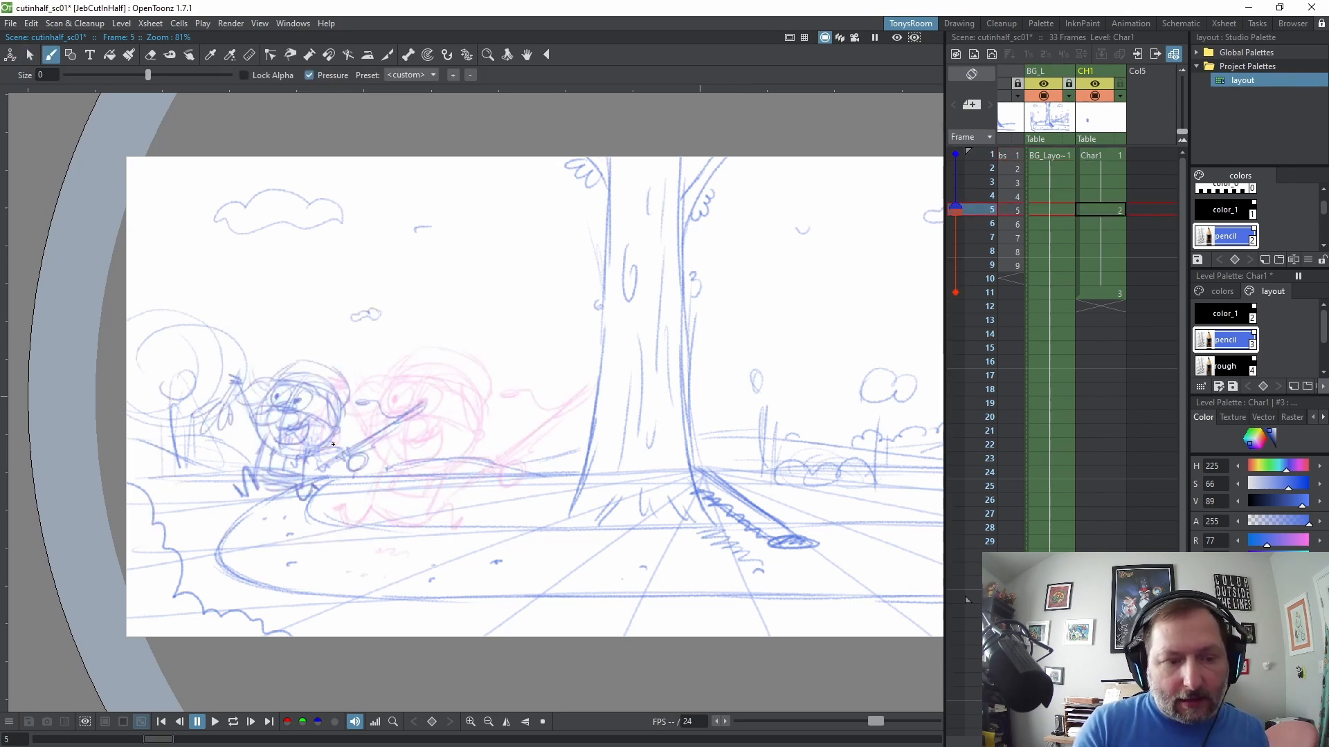
pyautogui.hotkey('shift', '.')
pyautogui.hotkey('shift', ',')
pyautogui.hotkey('shift', ',')
pyautogui.hotkey('shift', '.')
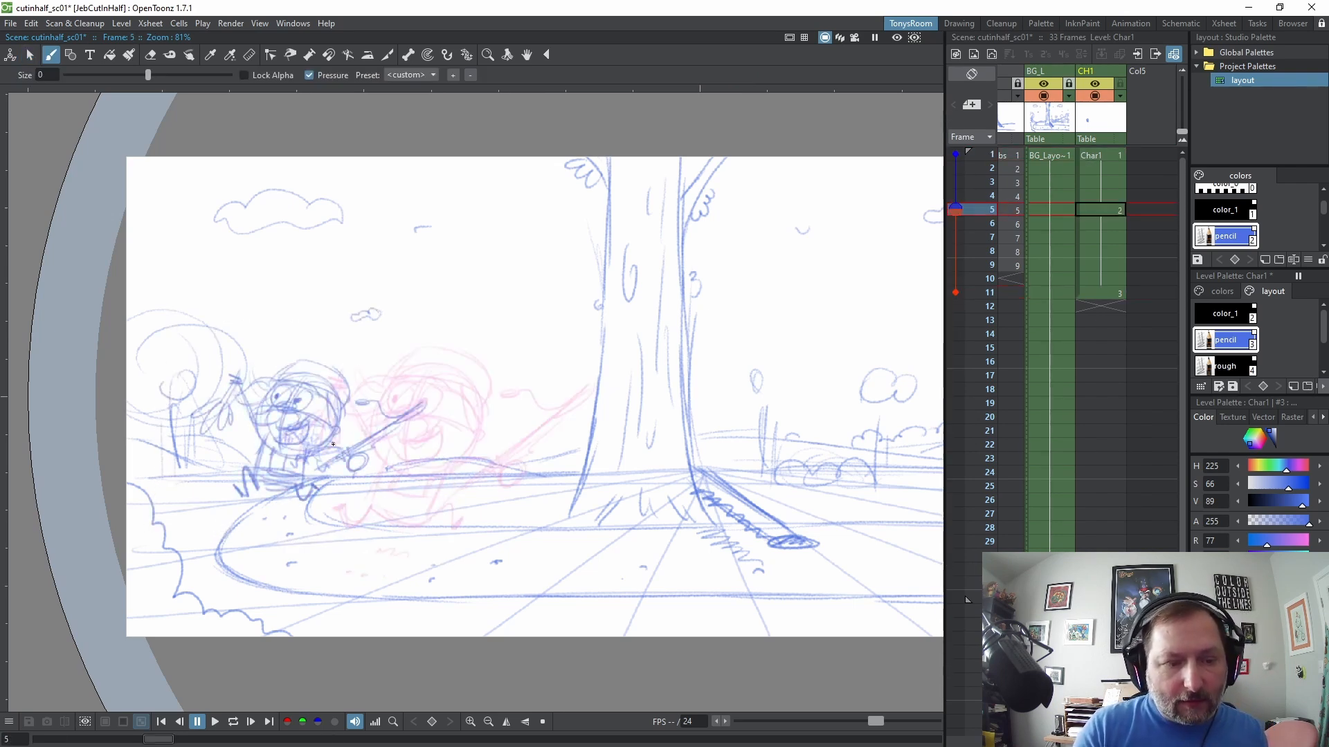
pyautogui.hotkey('shift', '.')
pyautogui.hotkey('shift', ',')
pyautogui.hotkey('shift', ',')
pyautogui.hotkey('shift', '.')
pyautogui.hotkey('shift', '.')
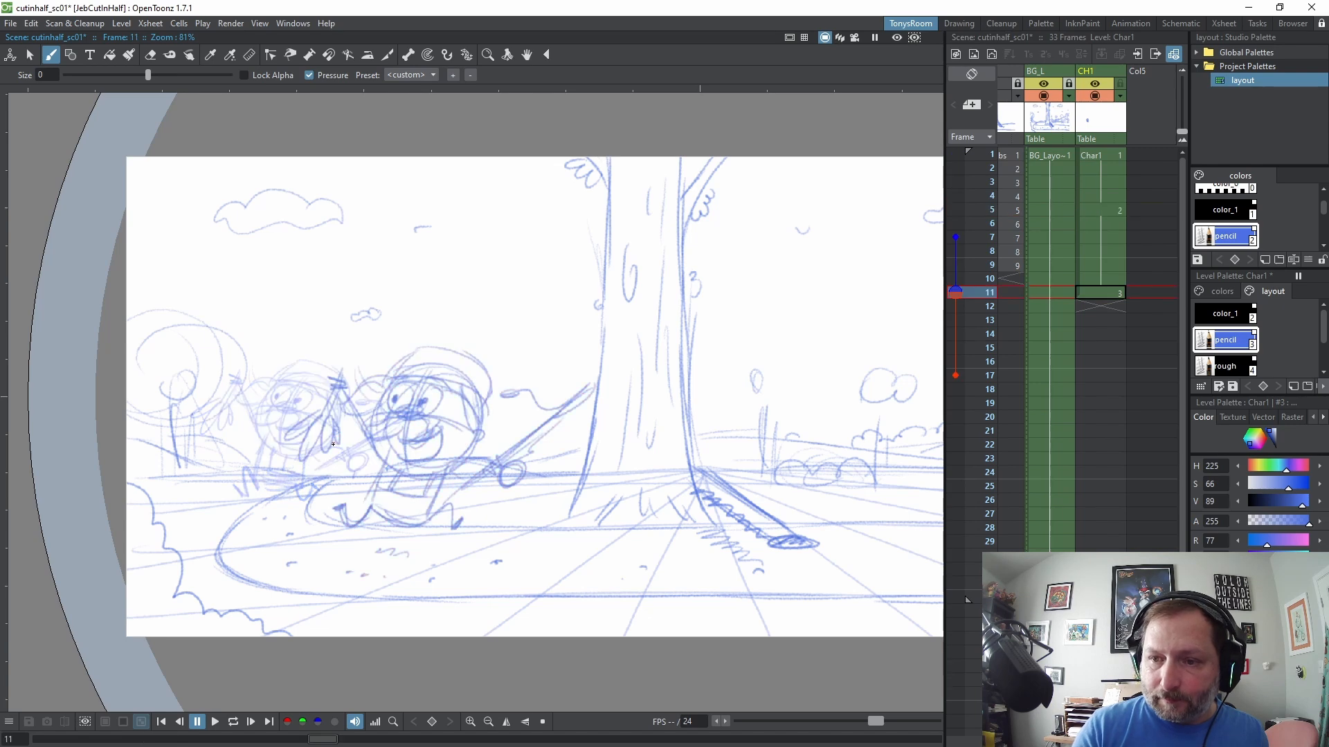
pyautogui.hotkey('shift', ',')
pyautogui.hotkey('shift', ',')
pyautogui.press('.')
pyautogui.press('.')
pyautogui.press('.')
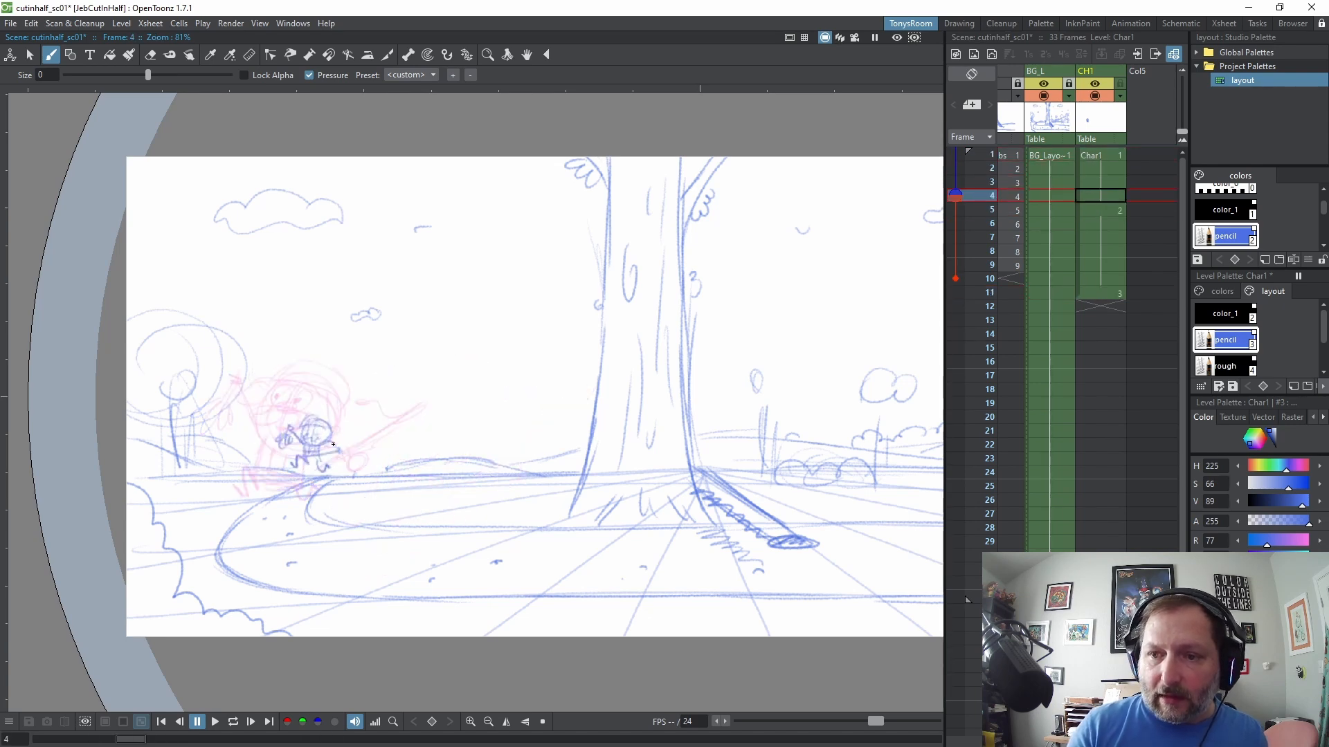
# Add a blank Char1 drawing at frame 9 and extend the onion skin to include frame 11
pyautogui.press(',')
pyautogui.press(',')
pyautogui.click(1110, 153)
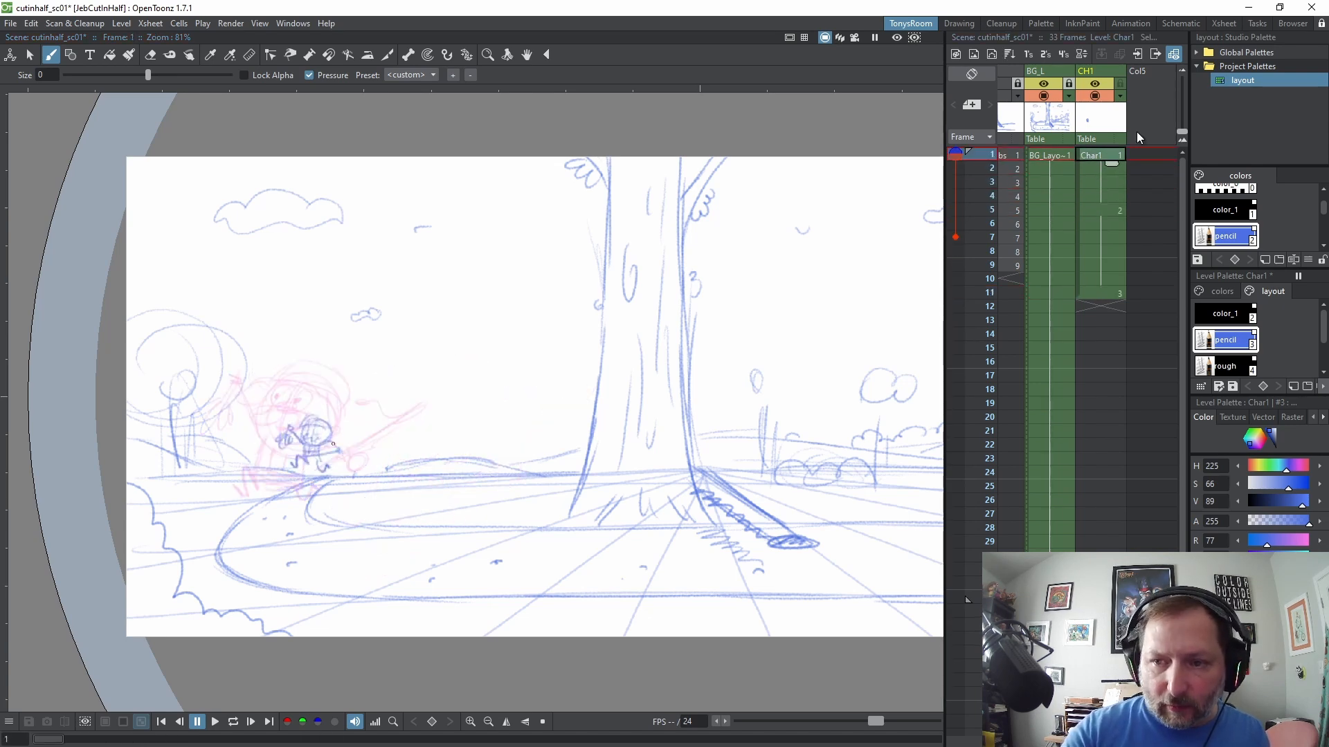
pyautogui.press('.')
pyautogui.press('.')
pyautogui.press('.')
pyautogui.press('.')
pyautogui.press('.')
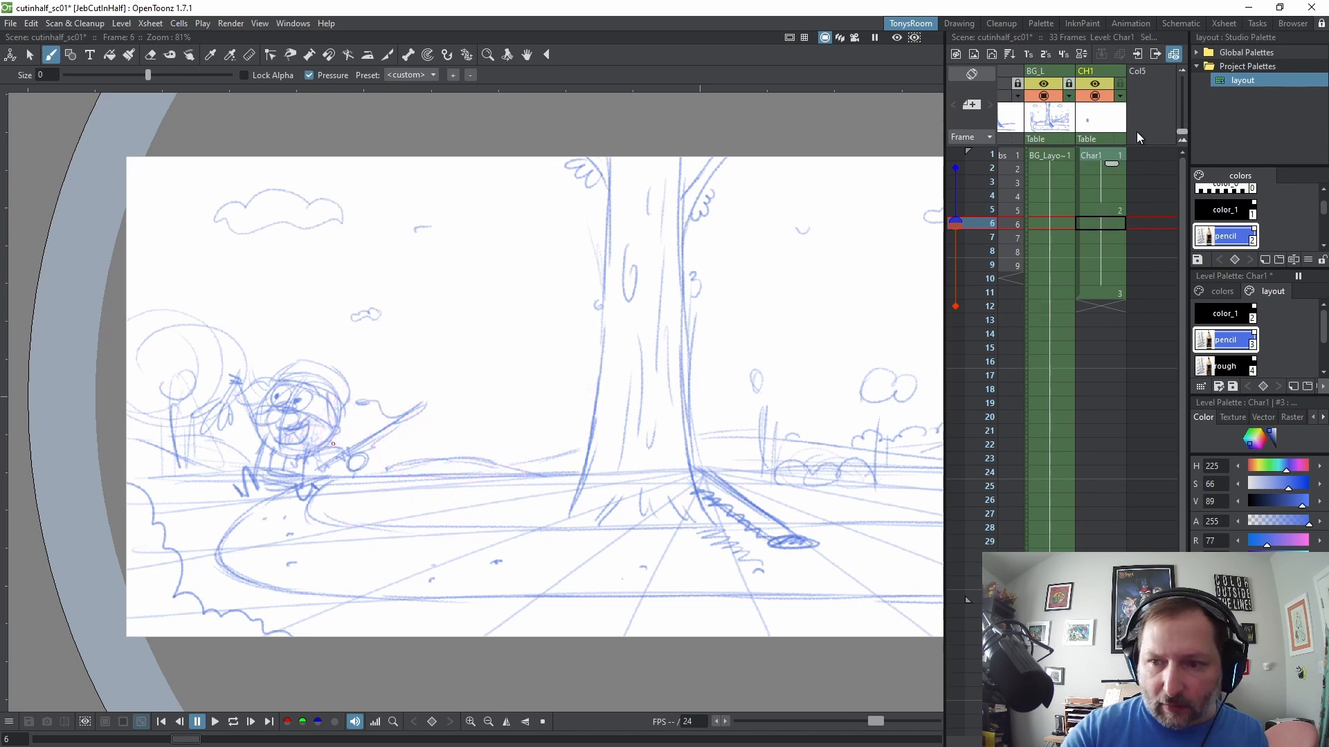
pyautogui.press('.')
pyautogui.press('.')
pyautogui.press('.')
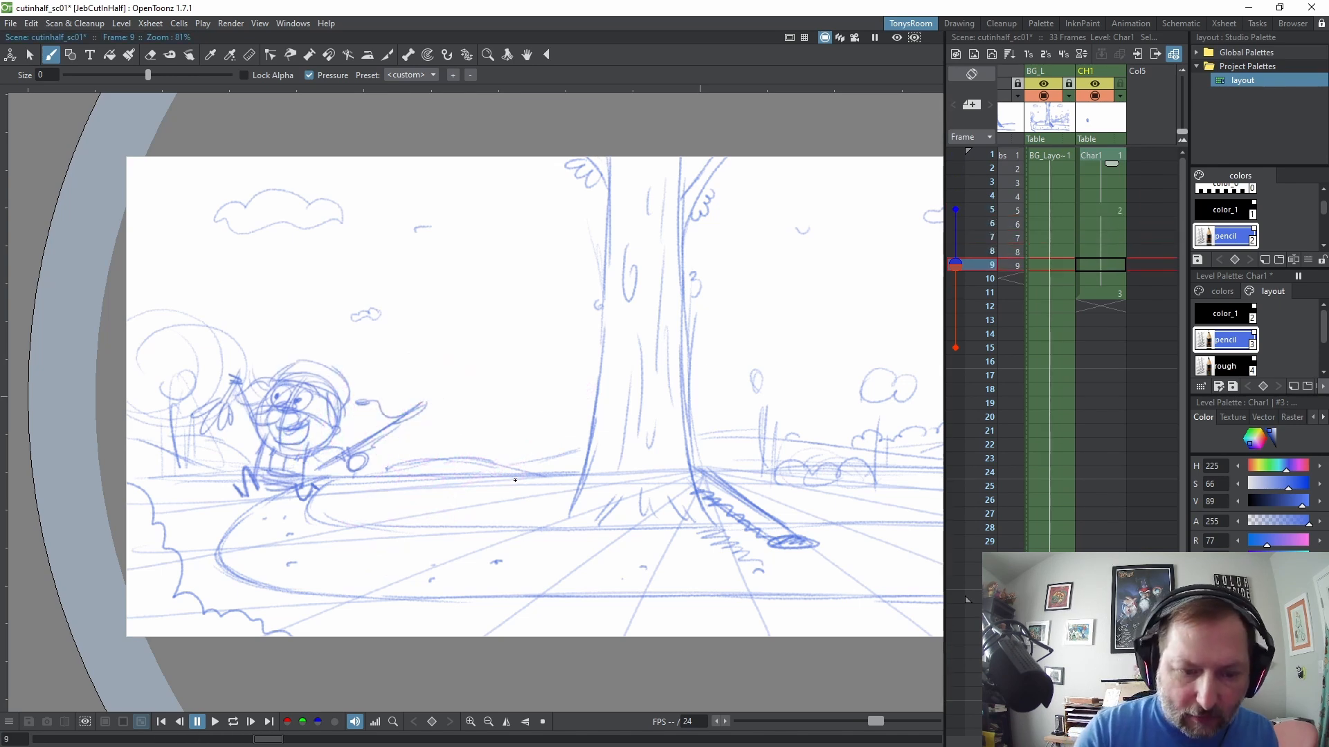
pyautogui.hotkey('alt', 'd')
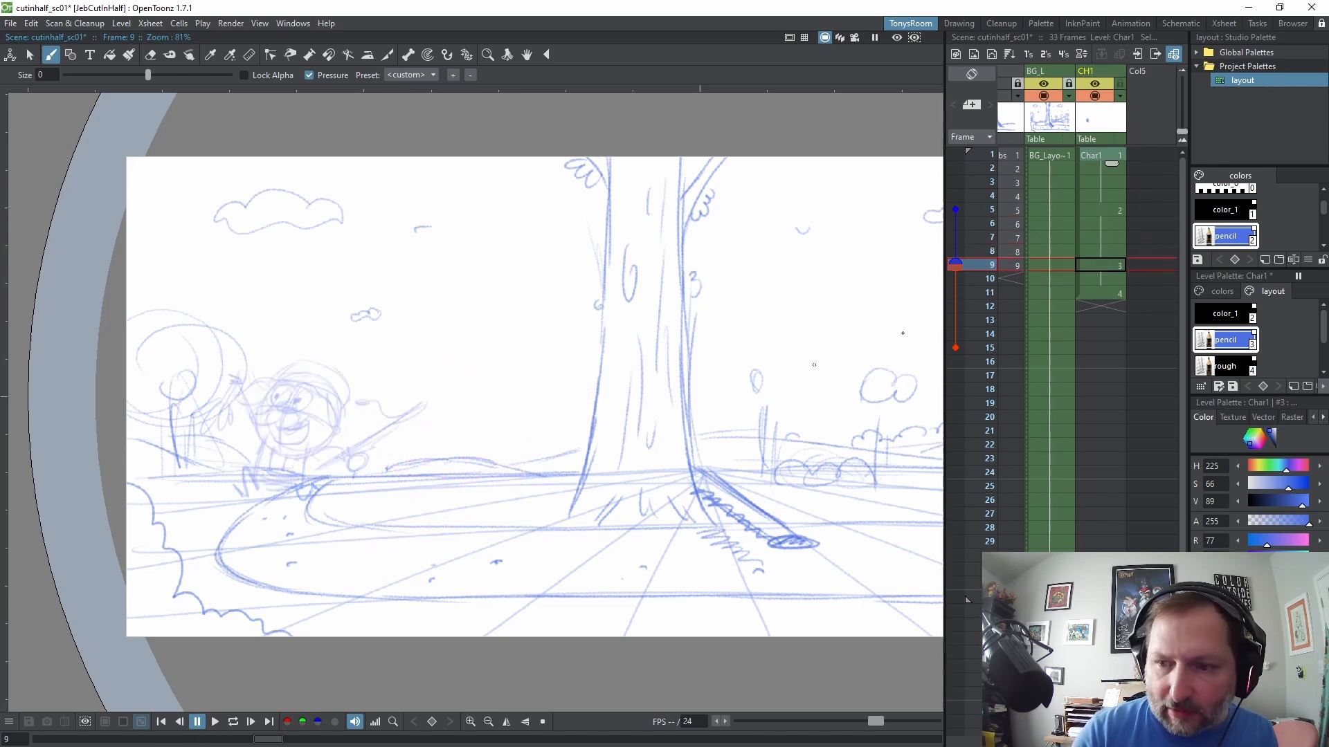
pyautogui.click(955, 292)
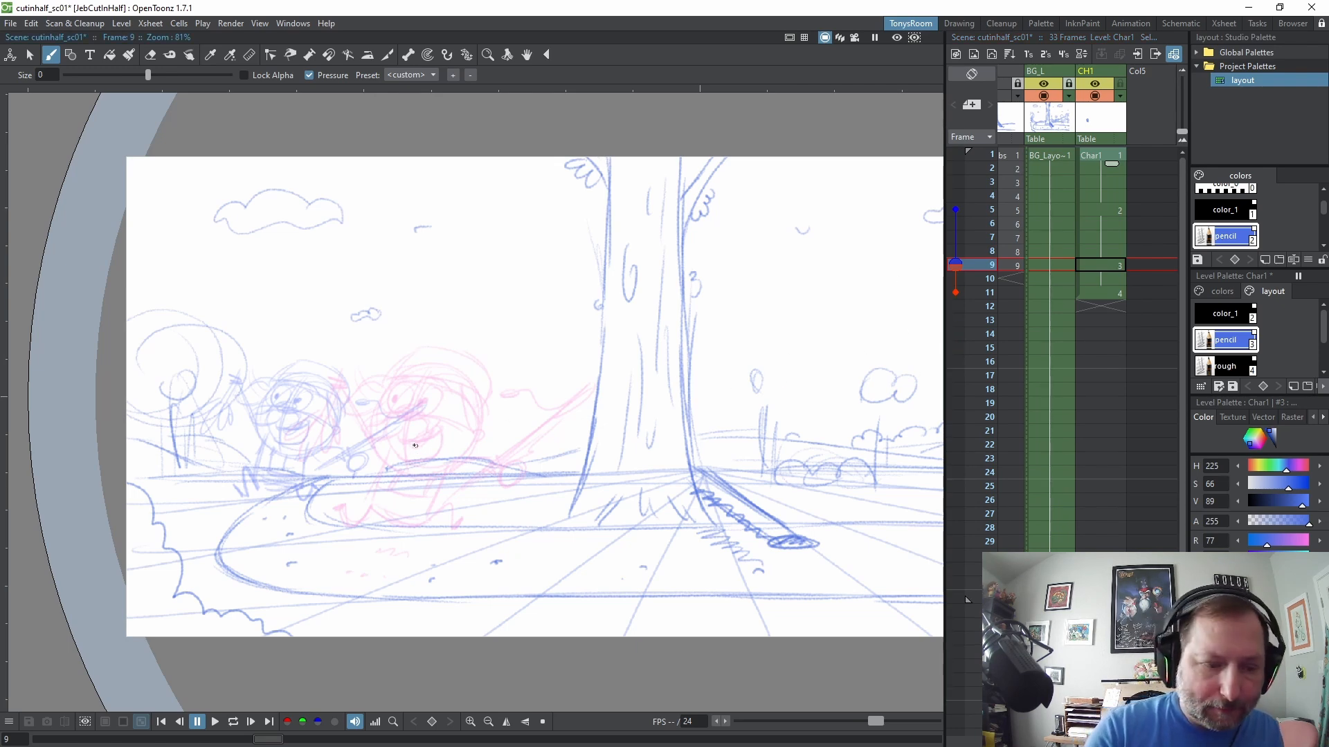
# Copy the character from the Char1 drawing at frame 11 and paste it into the drawing at frame 9
pyautogui.press('.')
pyautogui.press('s')
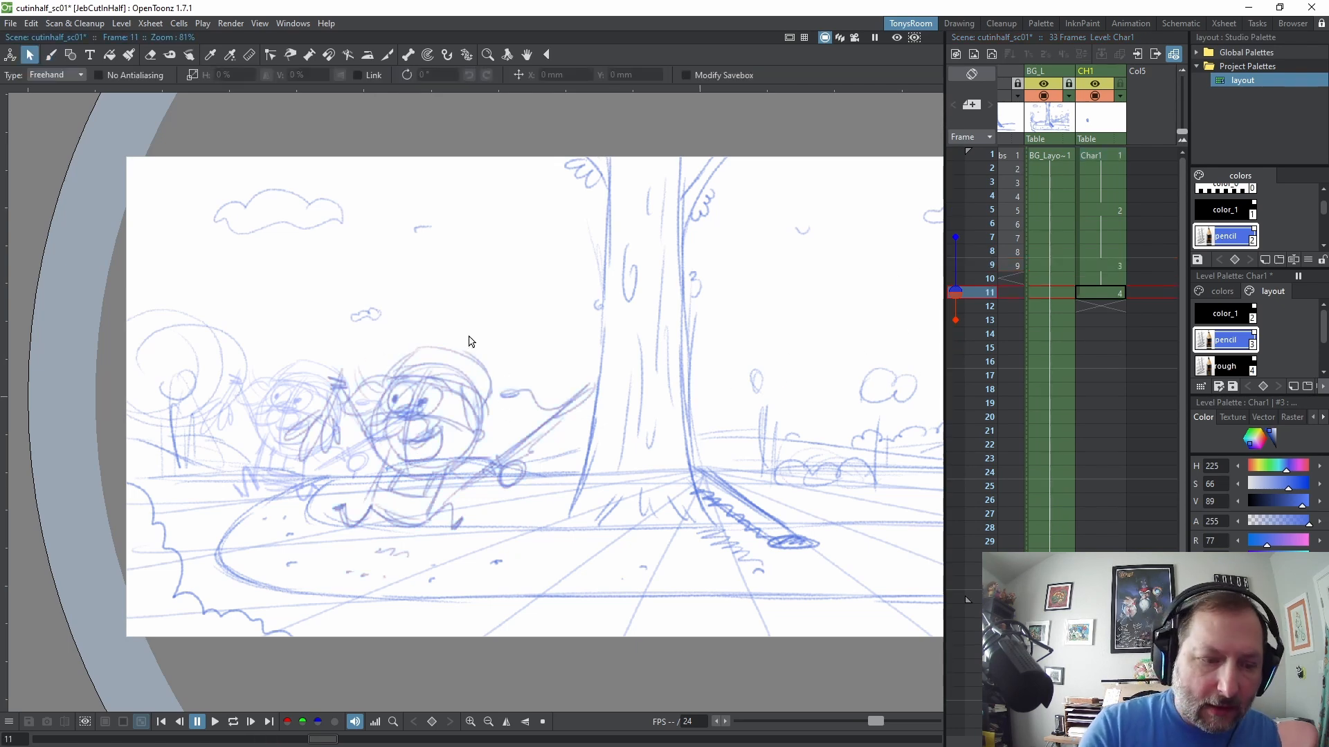
pyautogui.moveTo(374, 302)
pyautogui.mouseDown()
pyautogui.moveTo(586, 525)
pyautogui.moveTo(429, 294)
pyautogui.mouseUp()
pyautogui.click(31, 25)
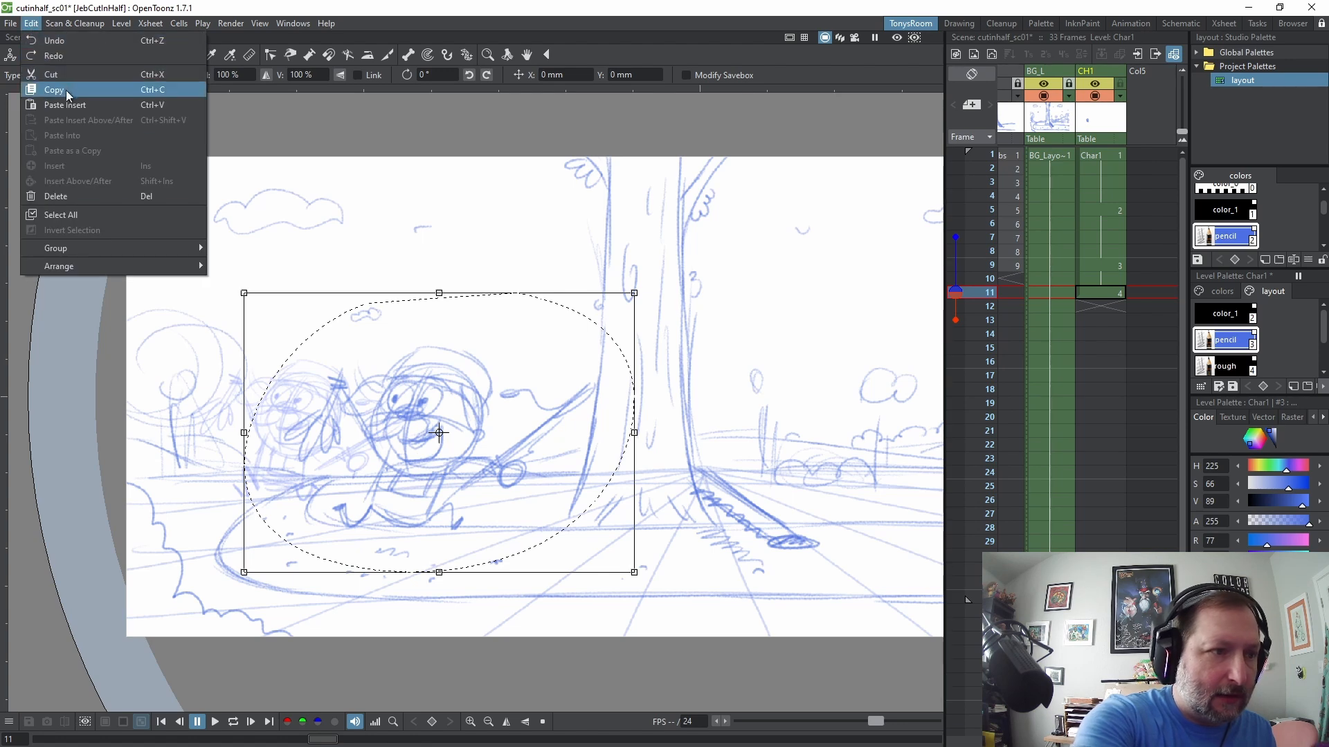
pyautogui.click(61, 89)
pyautogui.press(',')
pyautogui.click(33, 25)
pyautogui.click(73, 99)
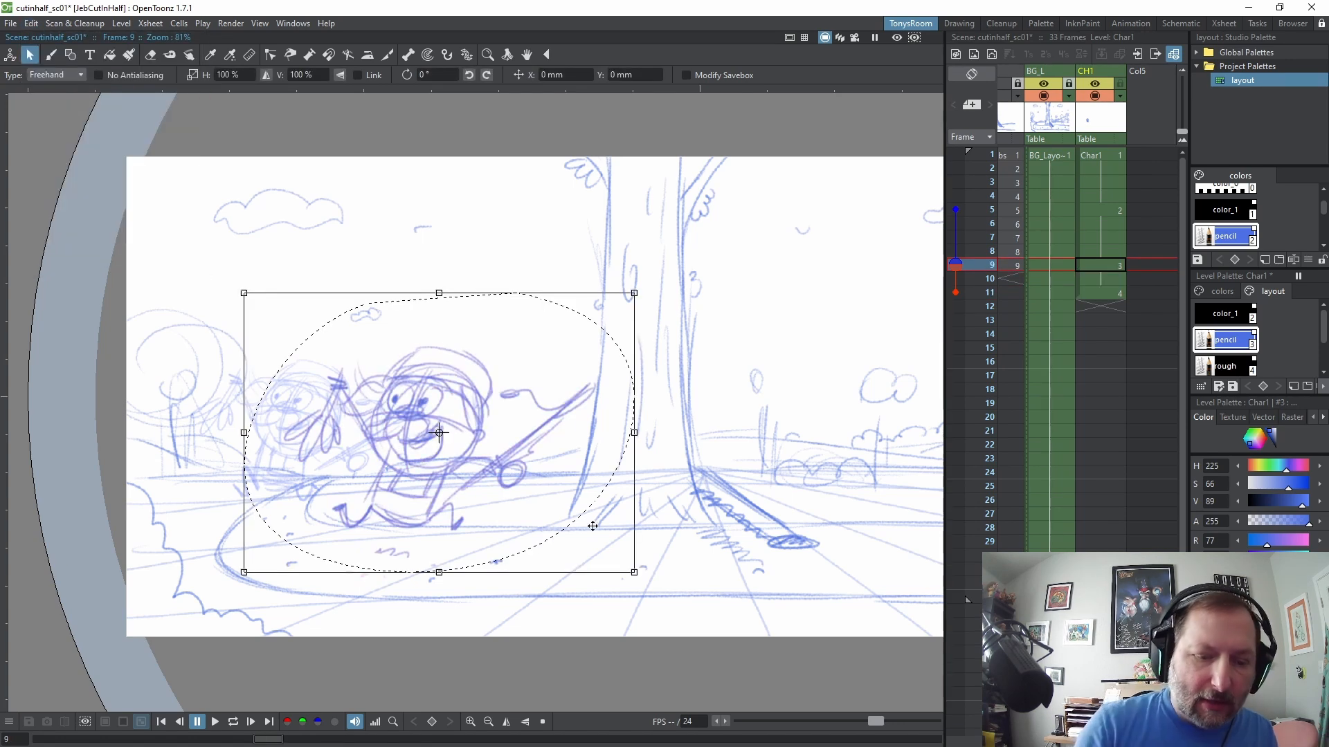
# Scale the pasted frame 9 character down slightly and move it back toward the frame 5 pose
pyautogui.moveTo(633, 572); pyautogui.dragTo(608, 553)
pyautogui.moveTo(503, 445); pyautogui.dragTo(444, 450)
pyautogui.click(647, 354)
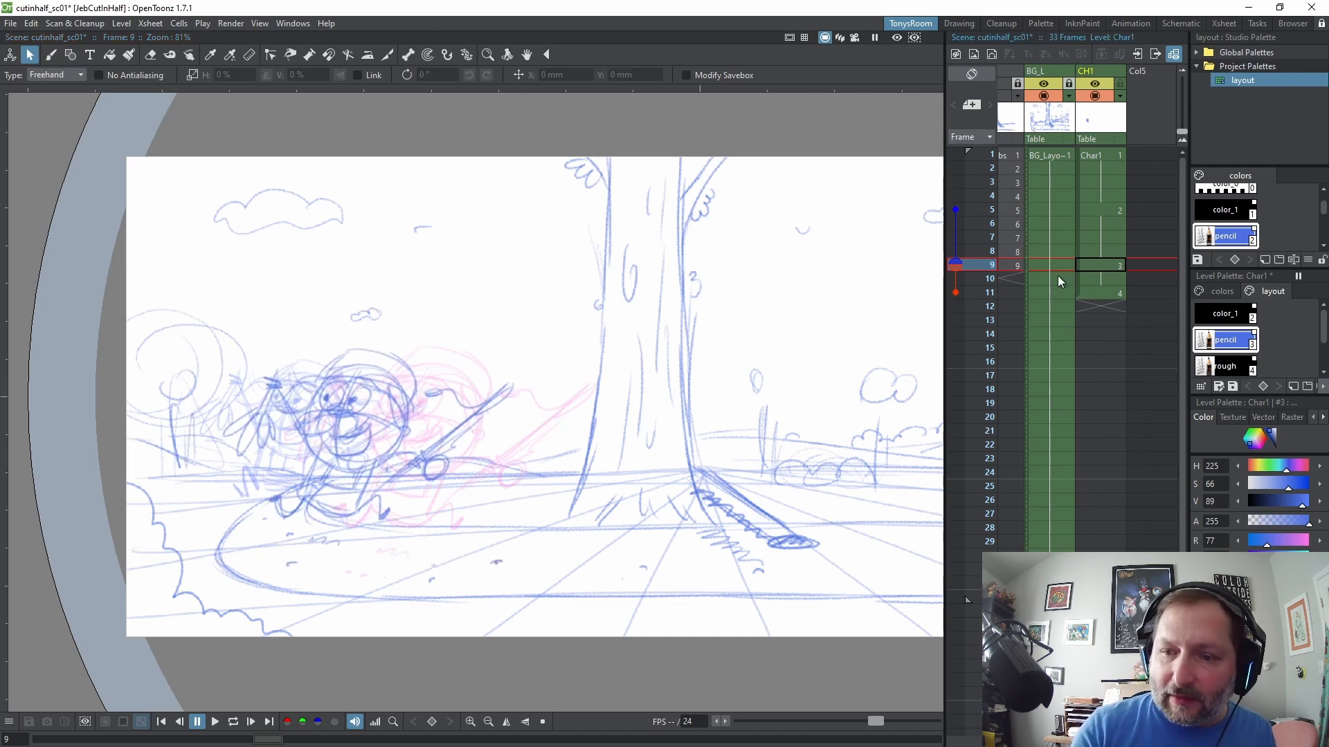
# Turn off the onion skin, then erase and redraw the frame 9 character's legs in a different running pose
pyautogui.click(955, 211)
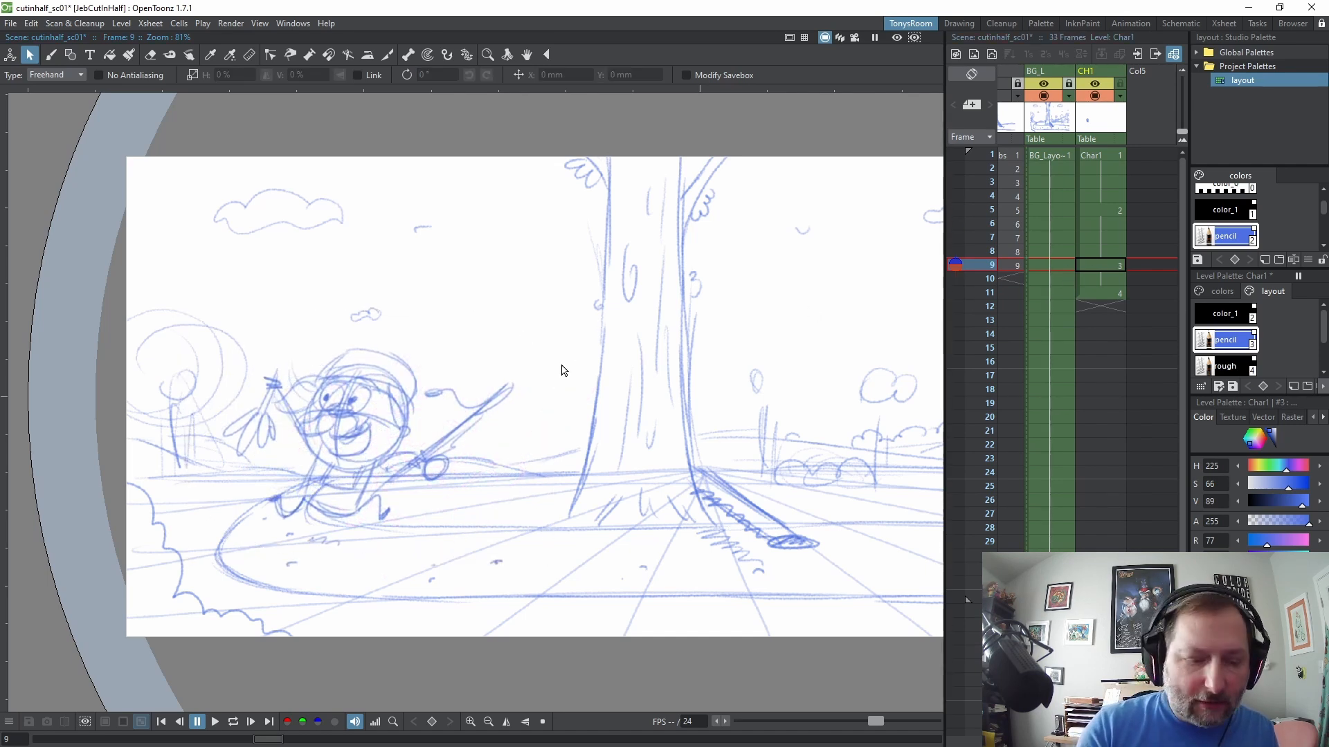
pyautogui.press(',')
pyautogui.press('.')
pyautogui.press('b')
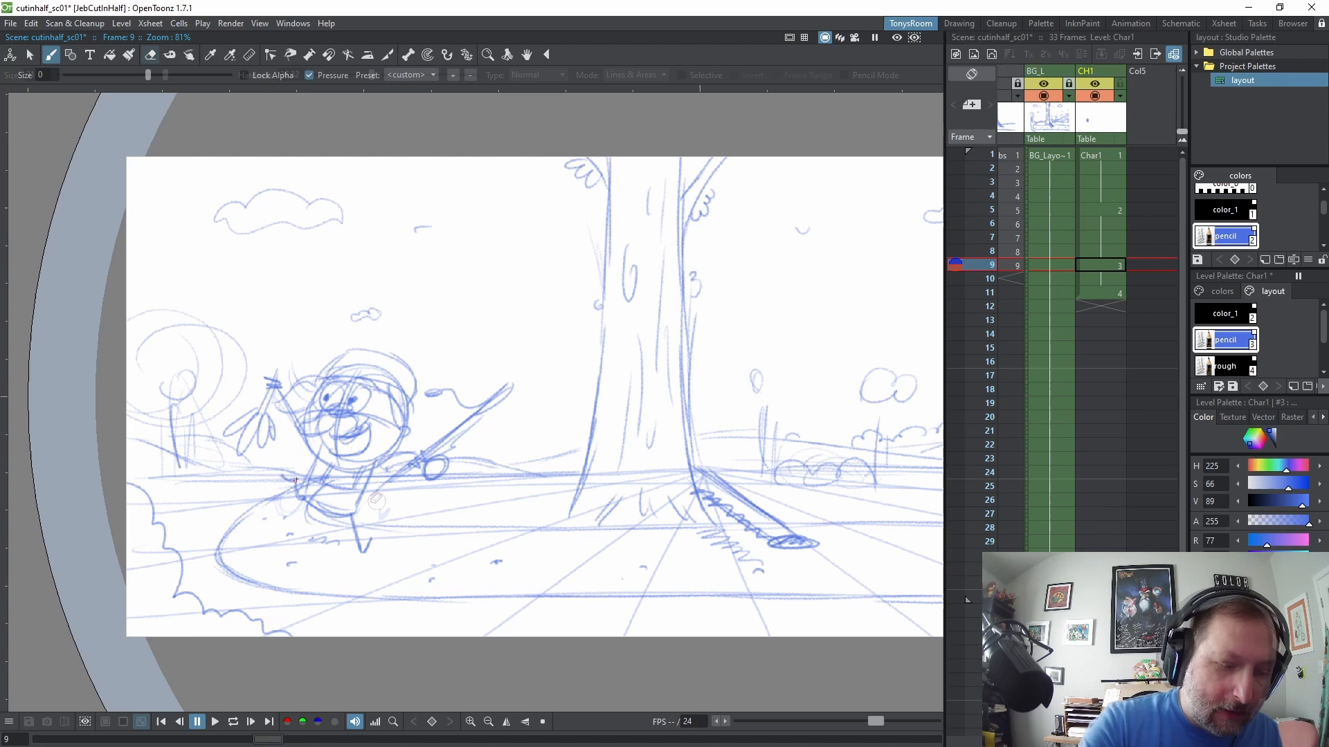
pyautogui.press('b')
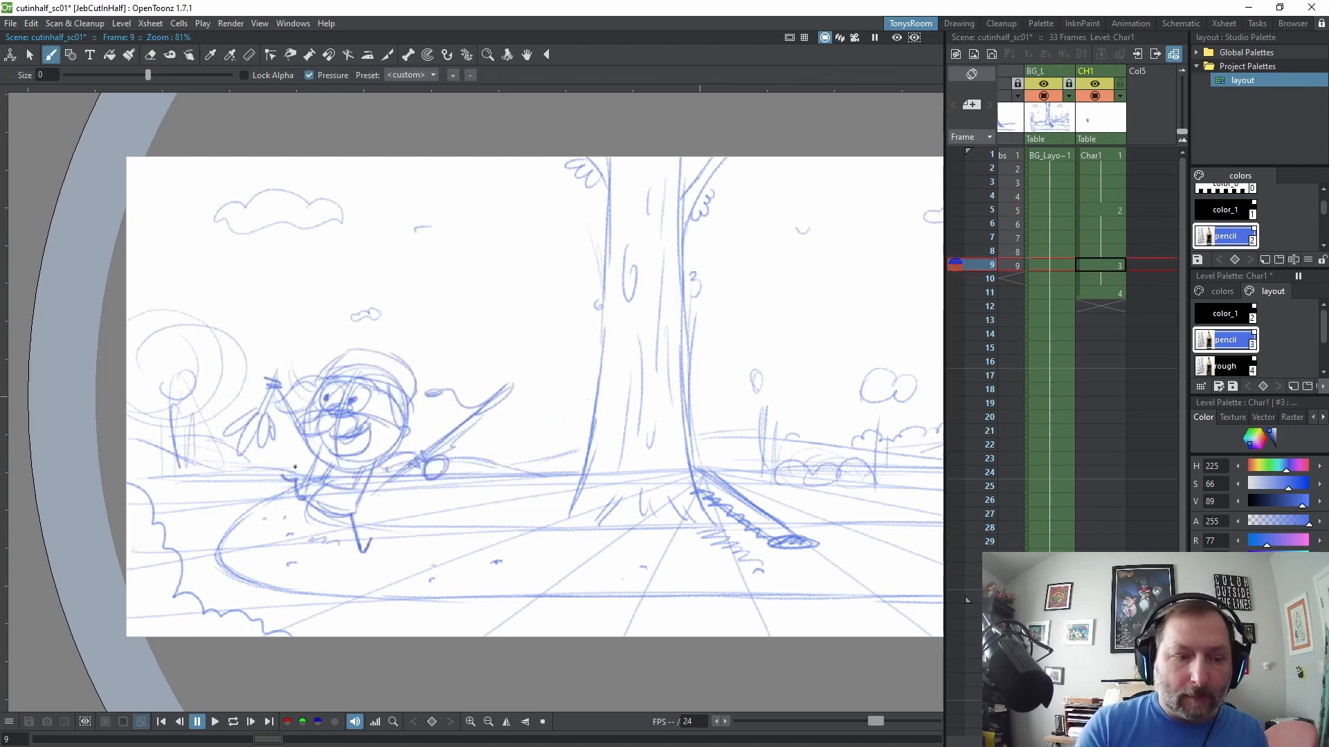
# Erase the fingers of the frame 11 character's raised hand and redraw them spread outward
pyautogui.press('e')
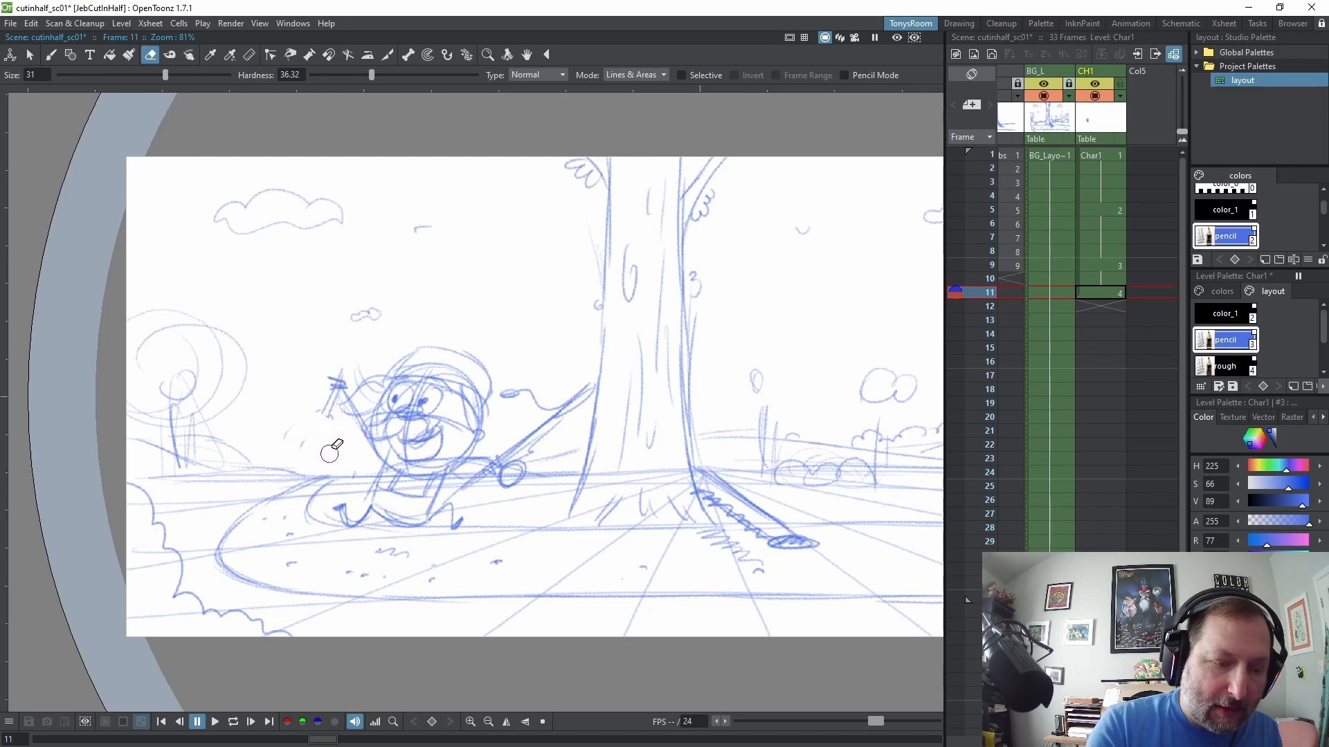
pyautogui.press('b')
pyautogui.moveTo(318, 420); pyautogui.dragTo(328, 423)
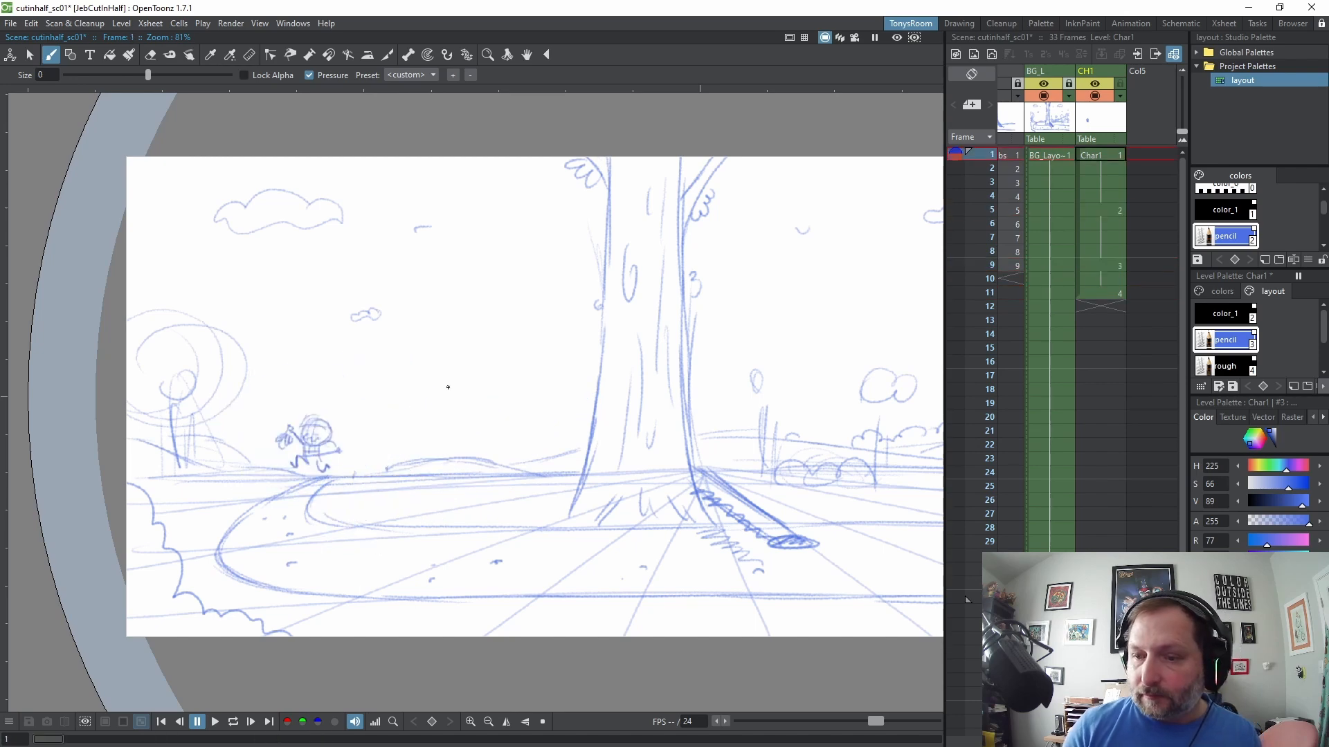
# Hold the Char1 frame 9 drawing through frame 12 and hold the last drawing from frame 13 through 17
pyautogui.click(1114, 270)
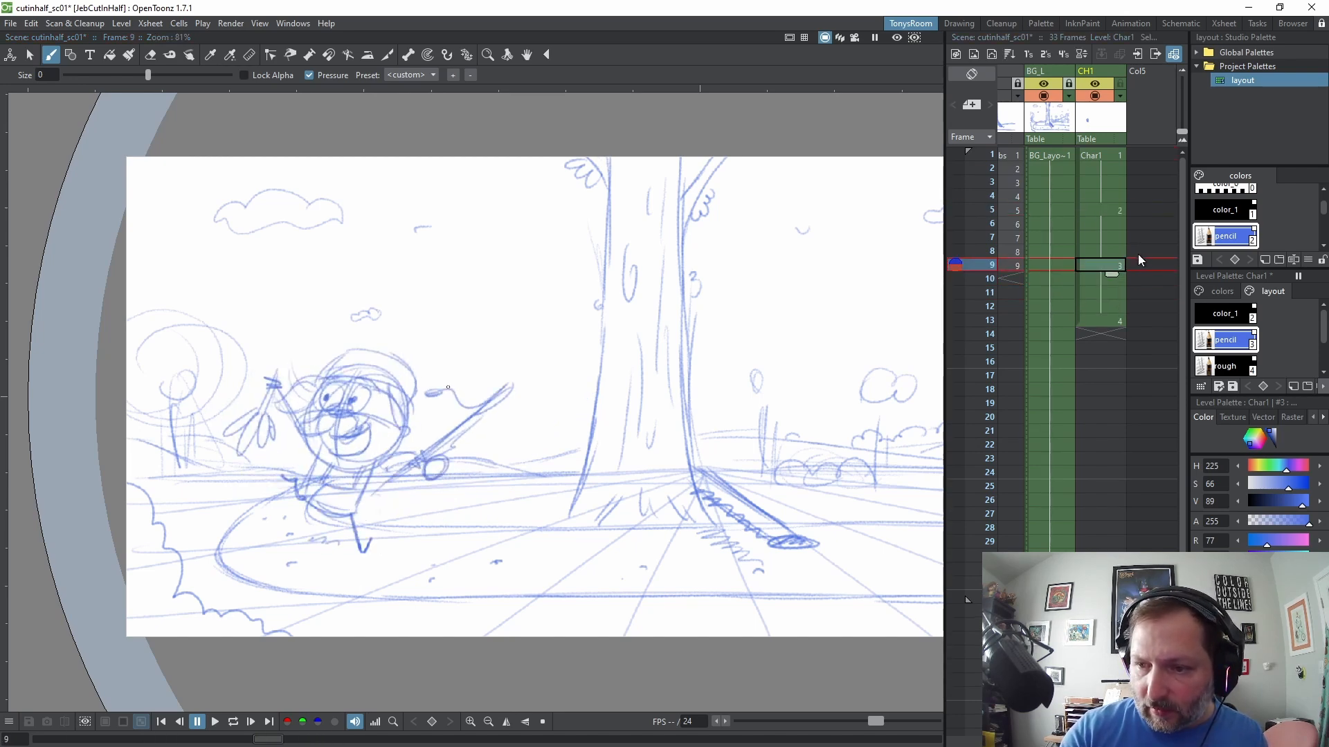
pyautogui.click(1110, 318)
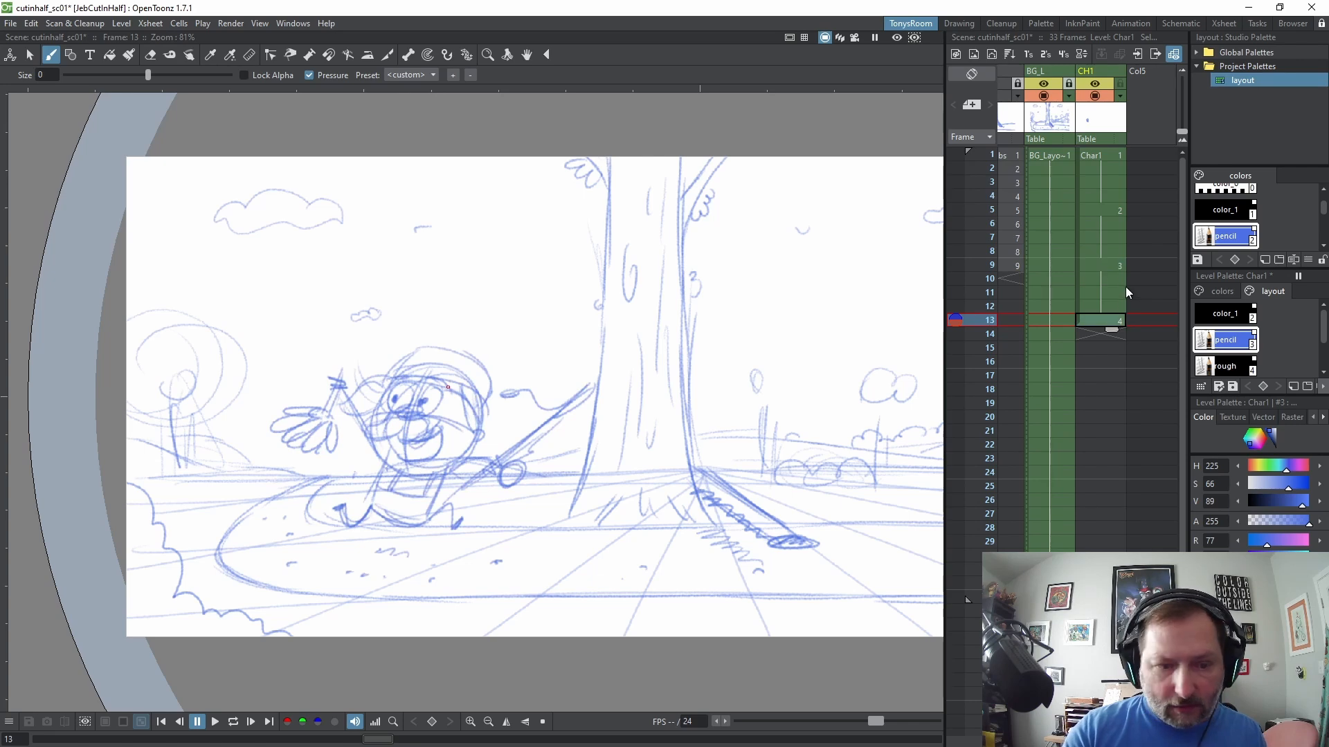
pyautogui.press("'")
pyautogui.press("'")
pyautogui.press("'")
pyautogui.press("'")
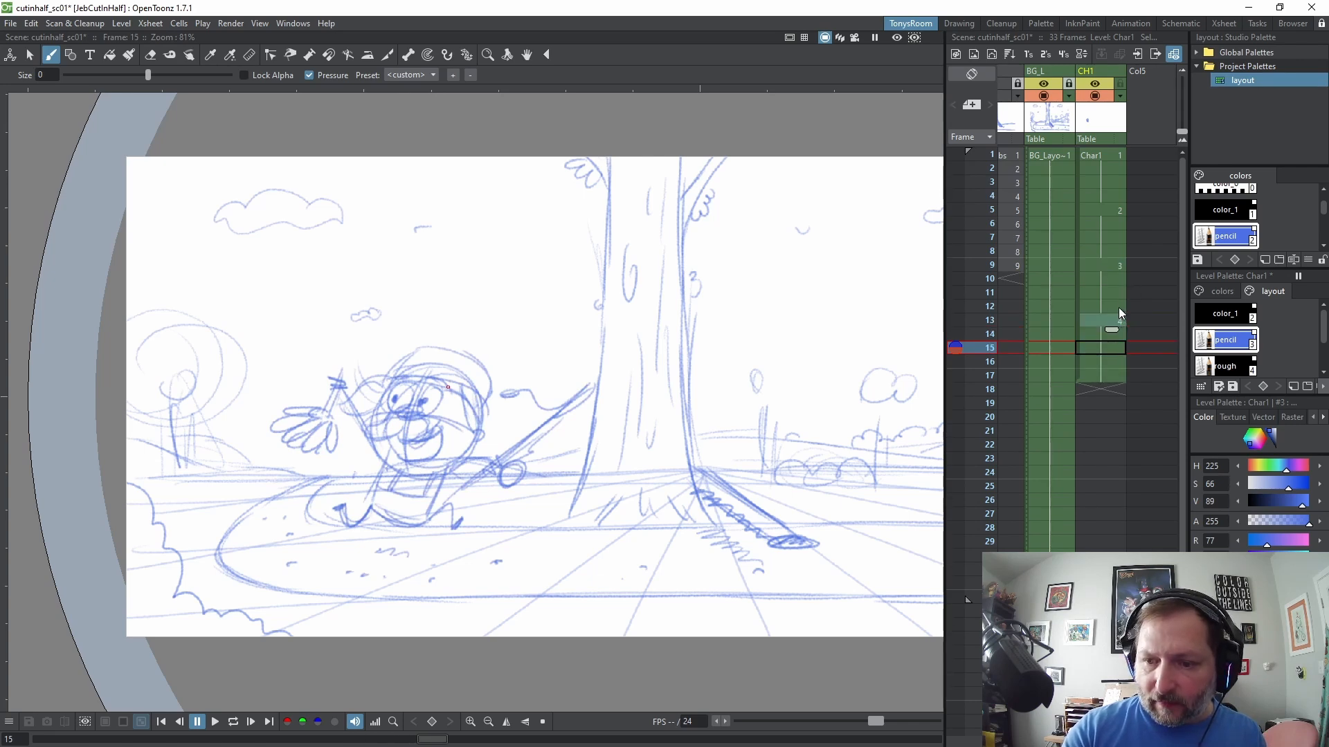
# Scale the frame 5 character down slightly and flip through the neighbouring Char1 drawings to check its size
pyautogui.click(1105, 155)
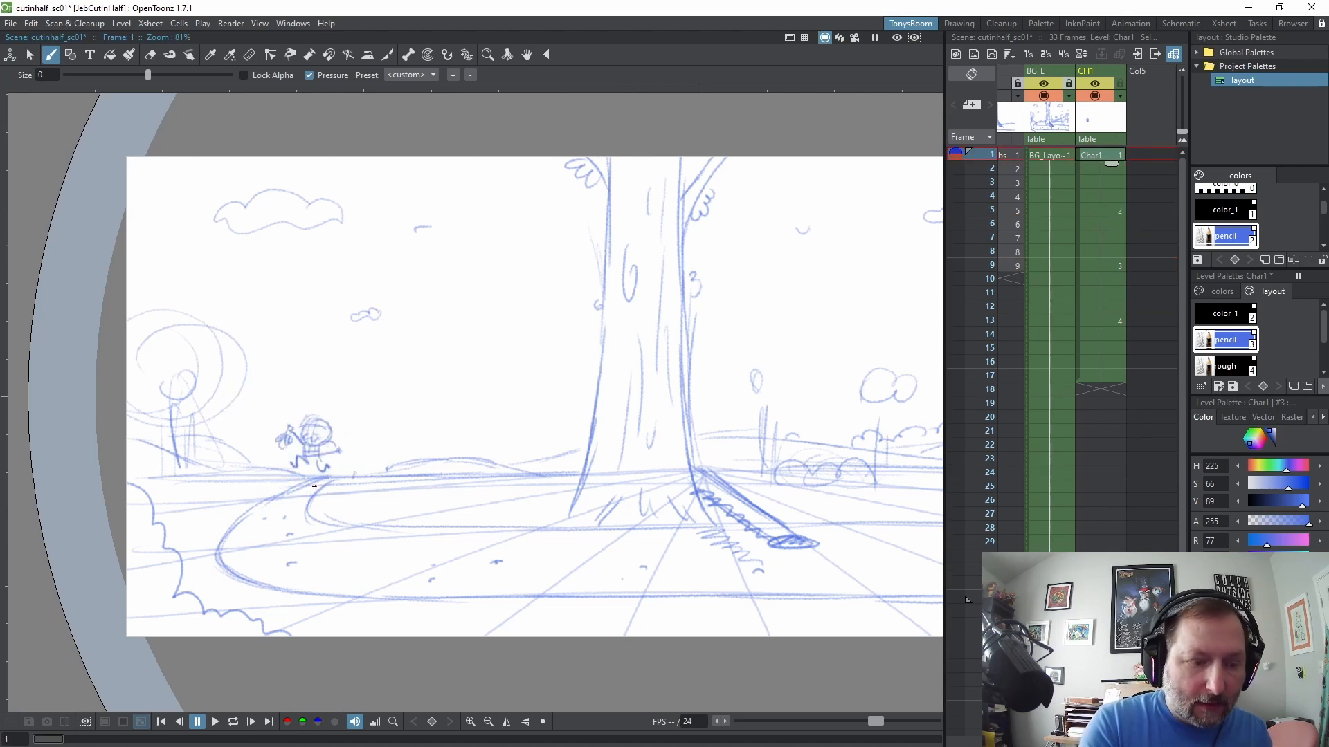
pyautogui.press('s')
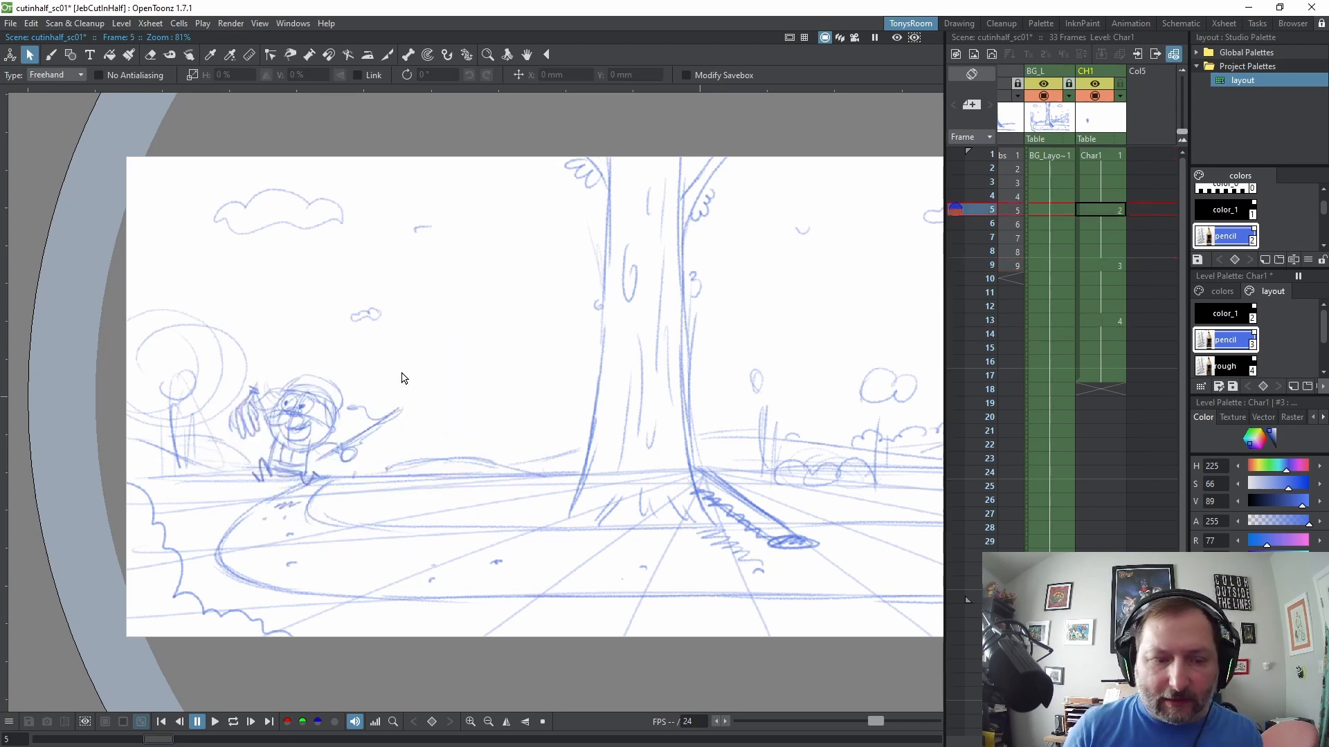
pyautogui.press(',')
pyautogui.press(',')
pyautogui.press('.')
pyautogui.press('.')
# Add a blank Char1 drawing at frame 17
pyautogui.press('space')
pyautogui.moveTo(829, 488); pyautogui.dragTo(695, 495)
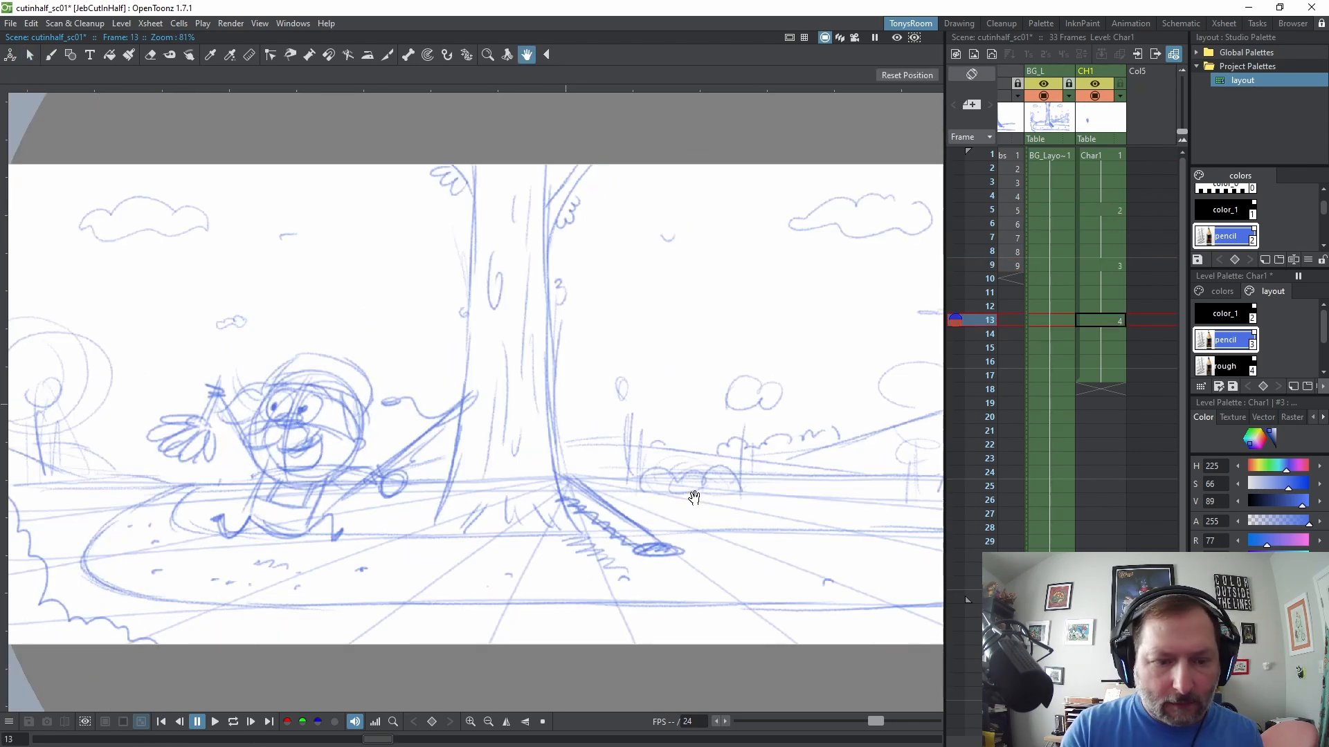
pyautogui.press('Down')
pyautogui.press('Down')
pyautogui.press('Down')
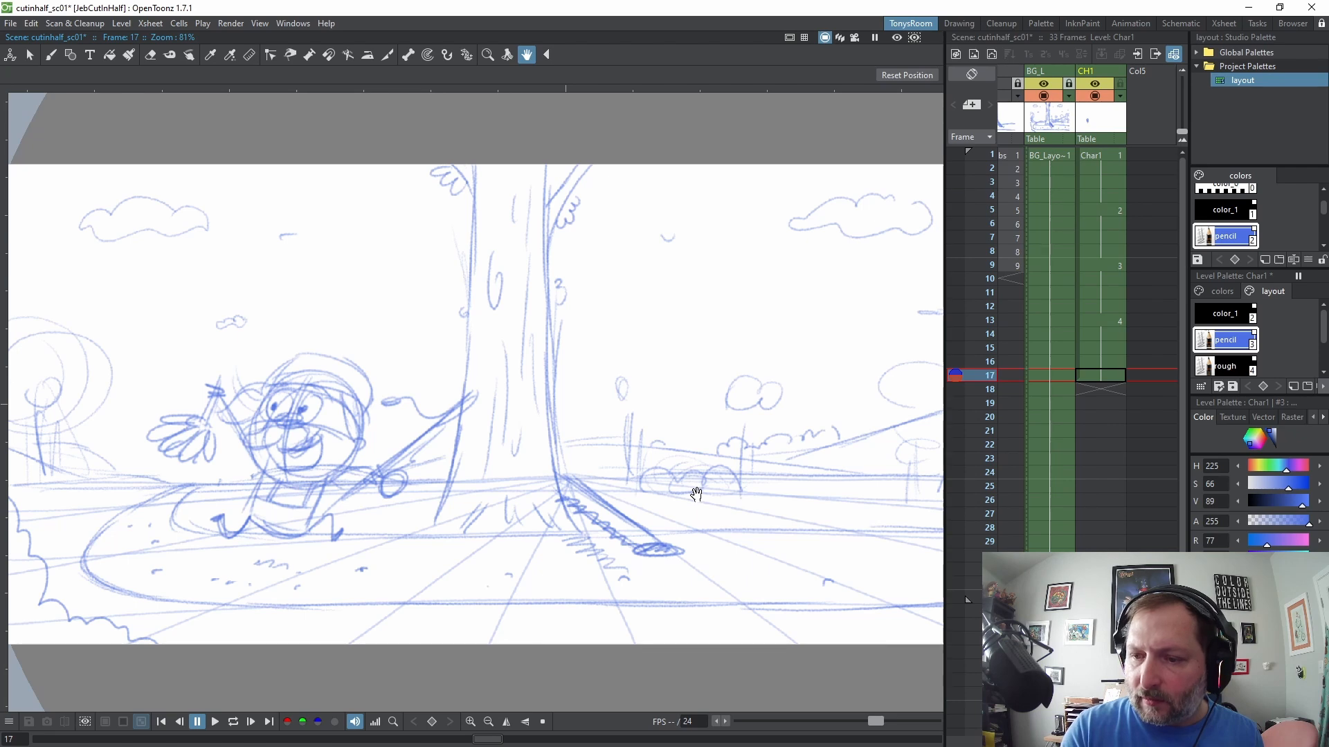
pyautogui.press('b')
pyautogui.hotkey('alt', 'd')
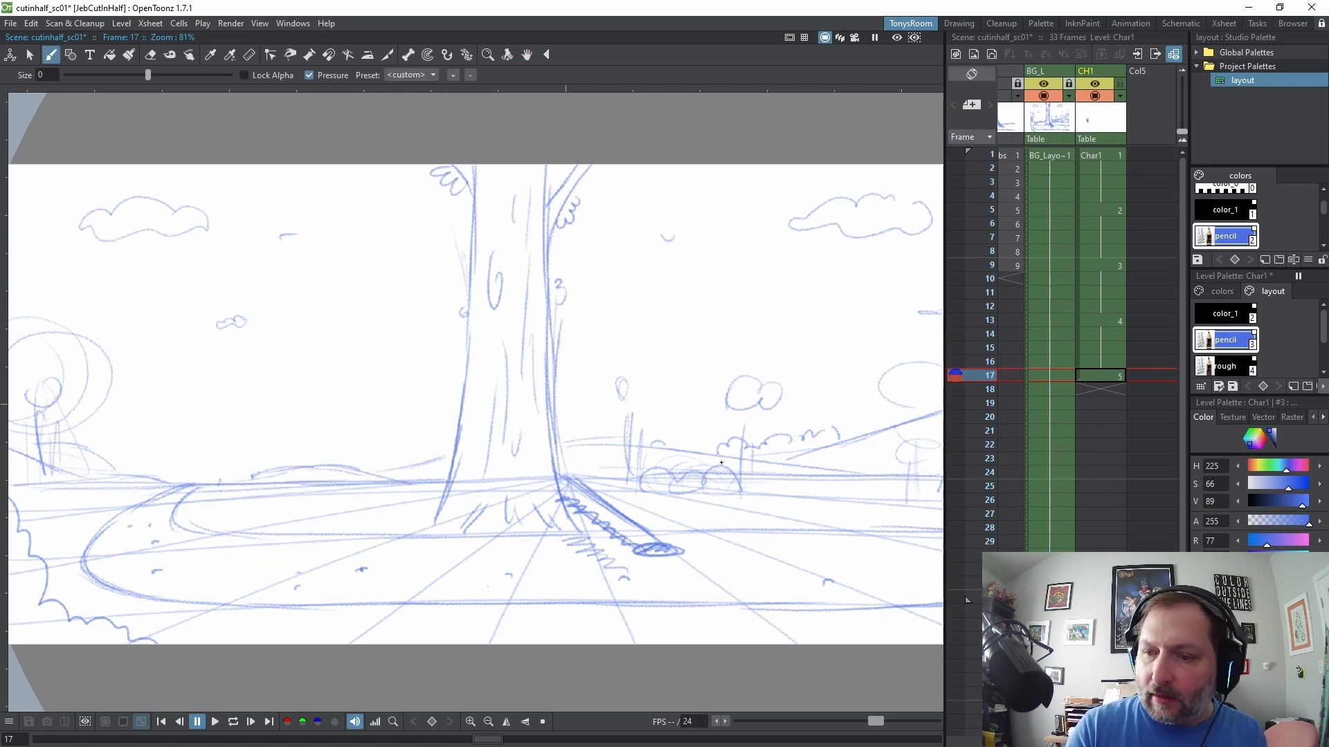
# Copy the frame 13 character into the frame 17 drawing and move it about 197 mm across, in front of the tree
pyautogui.press('s')
pyautogui.moveTo(387, 293)
pyautogui.mouseDown()
pyautogui.moveTo(104, 467)
pyautogui.moveTo(387, 293)
pyautogui.mouseUp()
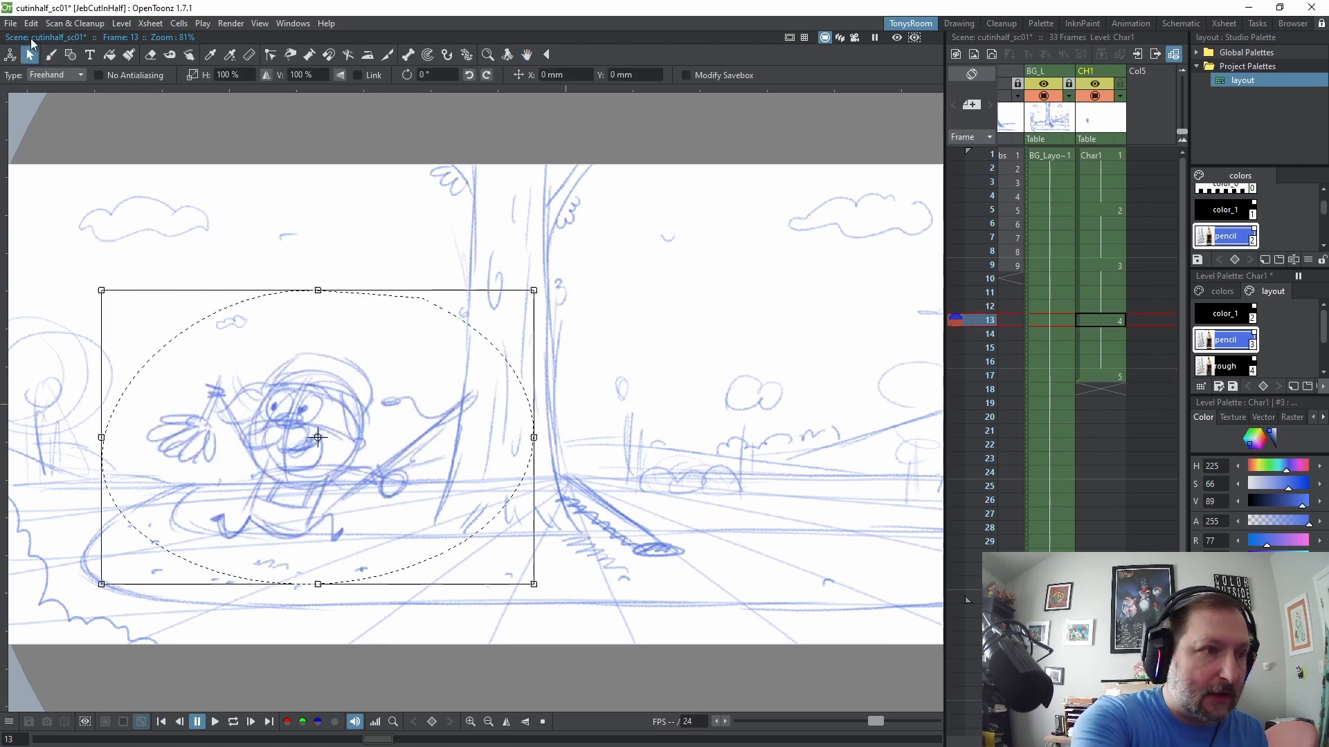
pyautogui.click(31, 23)
pyautogui.click(54, 89)
pyautogui.press('.')
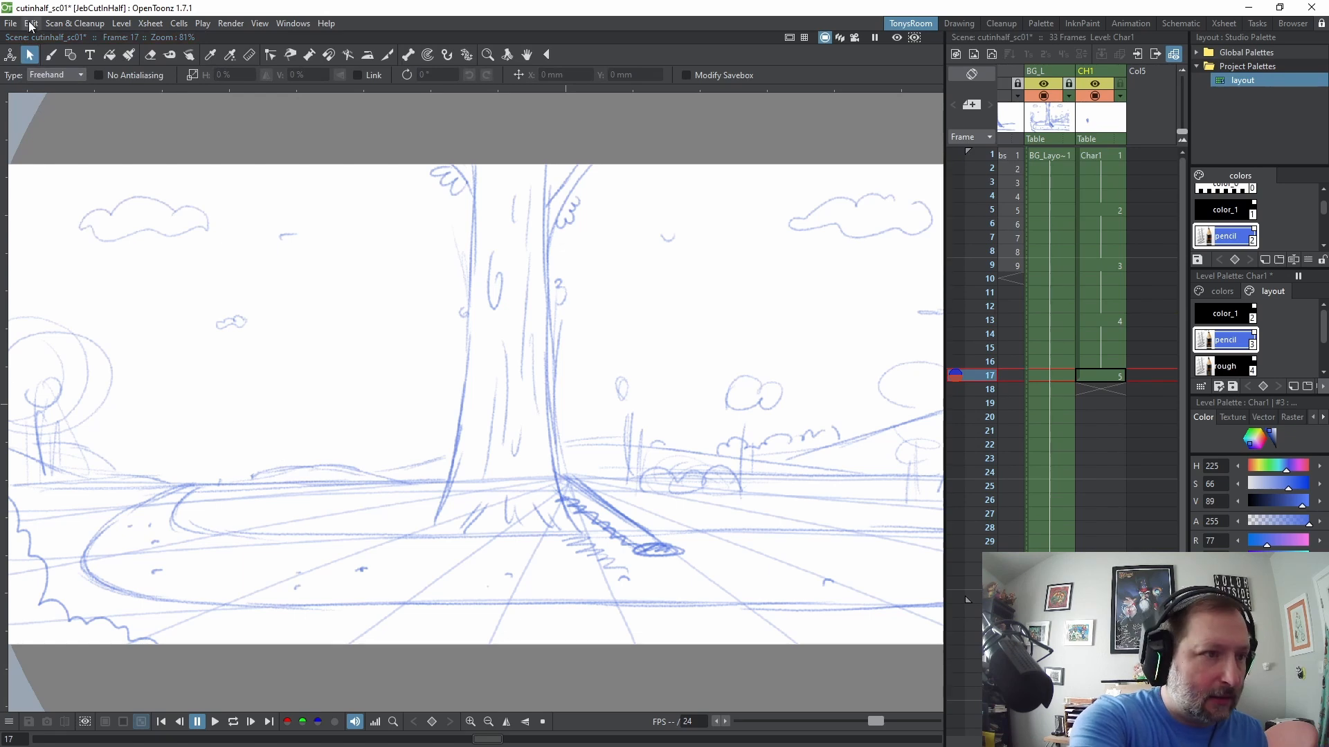
pyautogui.click(31, 23)
pyautogui.click(69, 103)
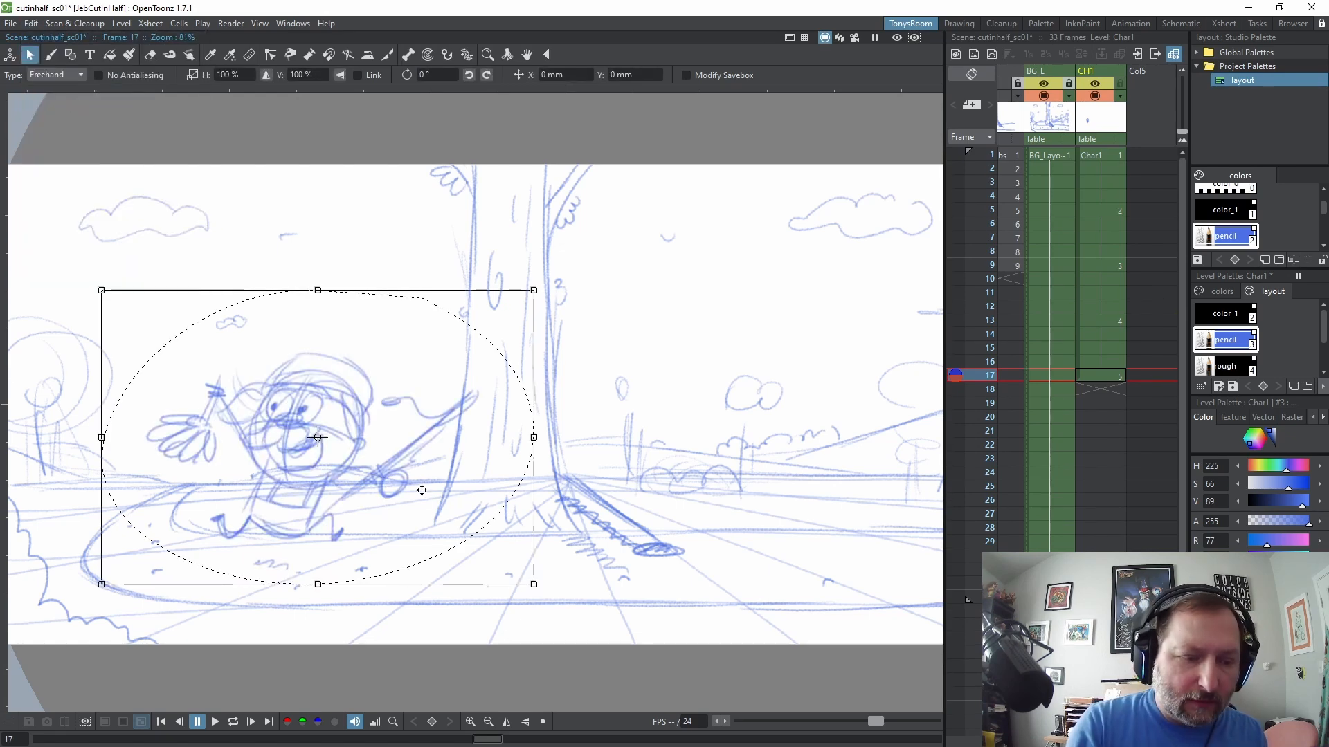
pyautogui.moveTo(421, 490); pyautogui.dragTo(657, 502)
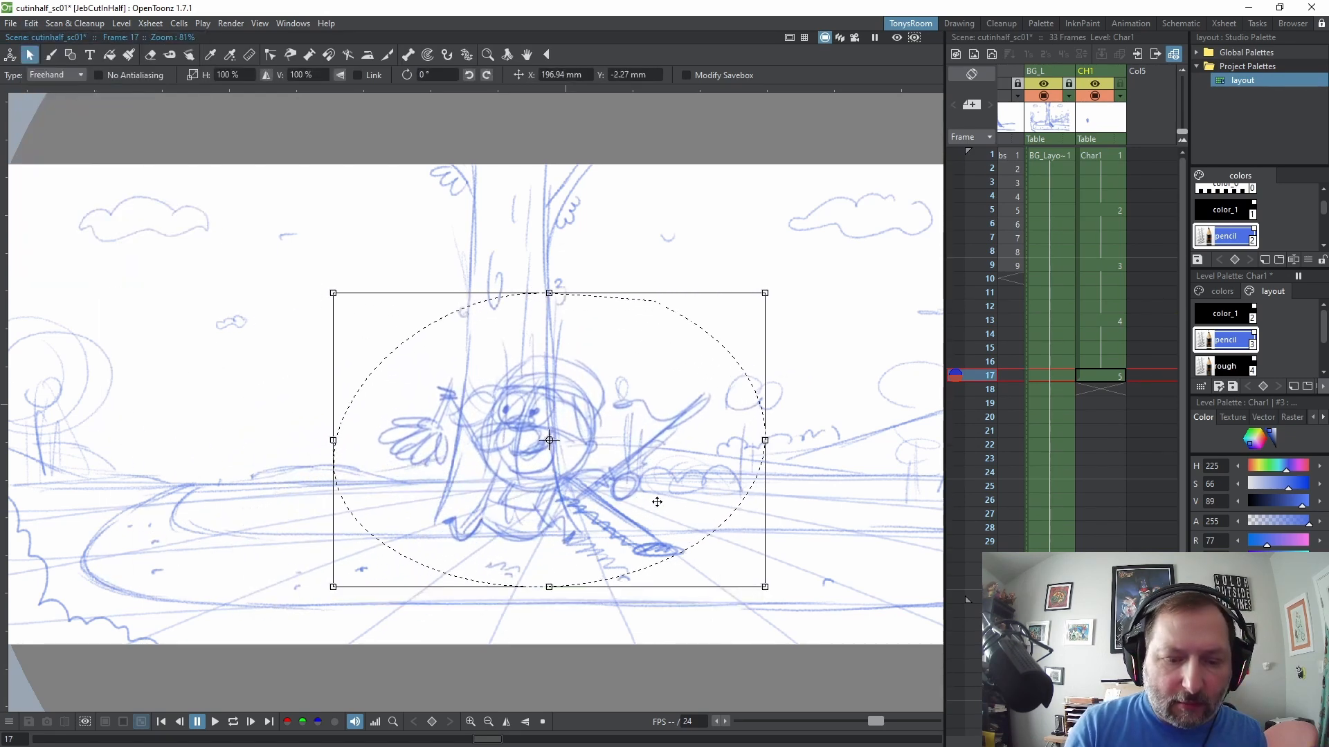
# Erase and redraw the frame 17 character's legs, and hold the drawing through frame 21
pyautogui.press('a')
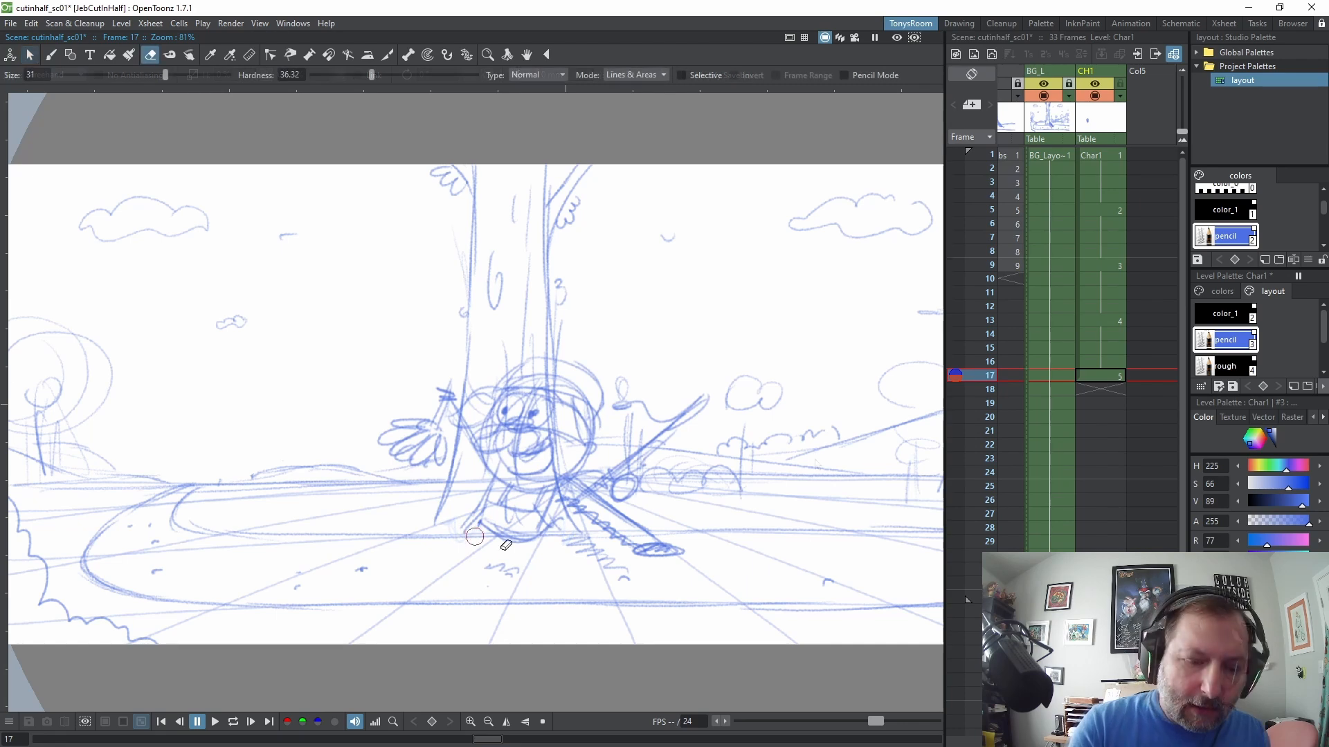
pyautogui.press('b')
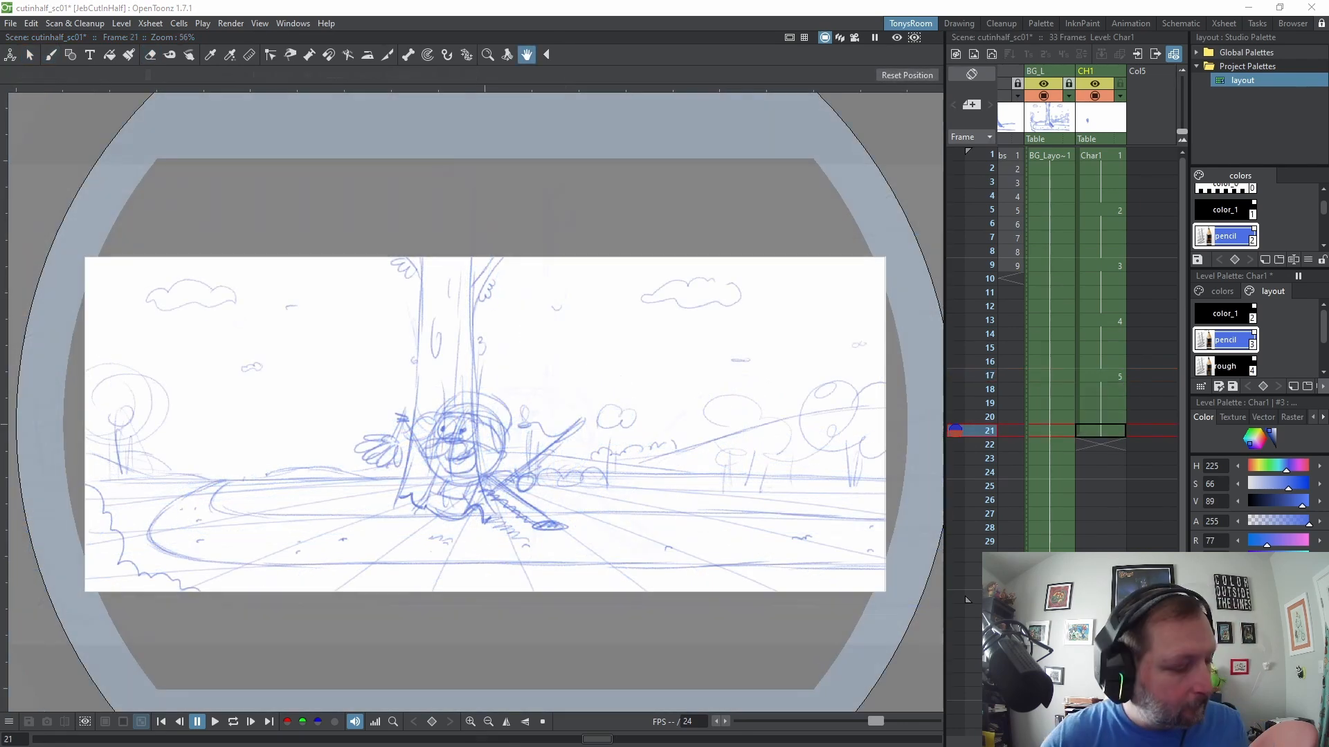
pyautogui.scroll(1, 590, 436)
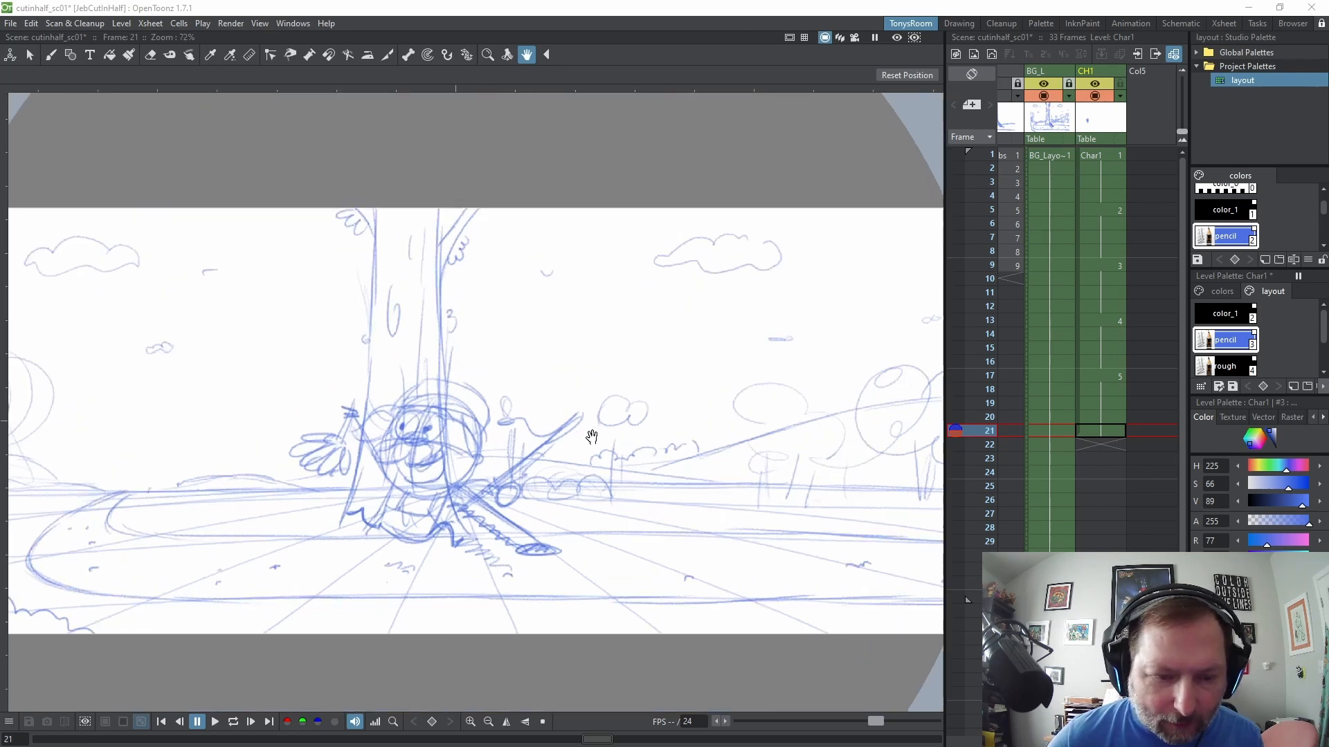
pyautogui.moveTo(637, 430)
pyautogui.mouseDown()
pyautogui.moveTo(678, 429)
pyautogui.moveTo(659, 425)
pyautogui.mouseUp()
pyautogui.scroll(-1, 679, 427)
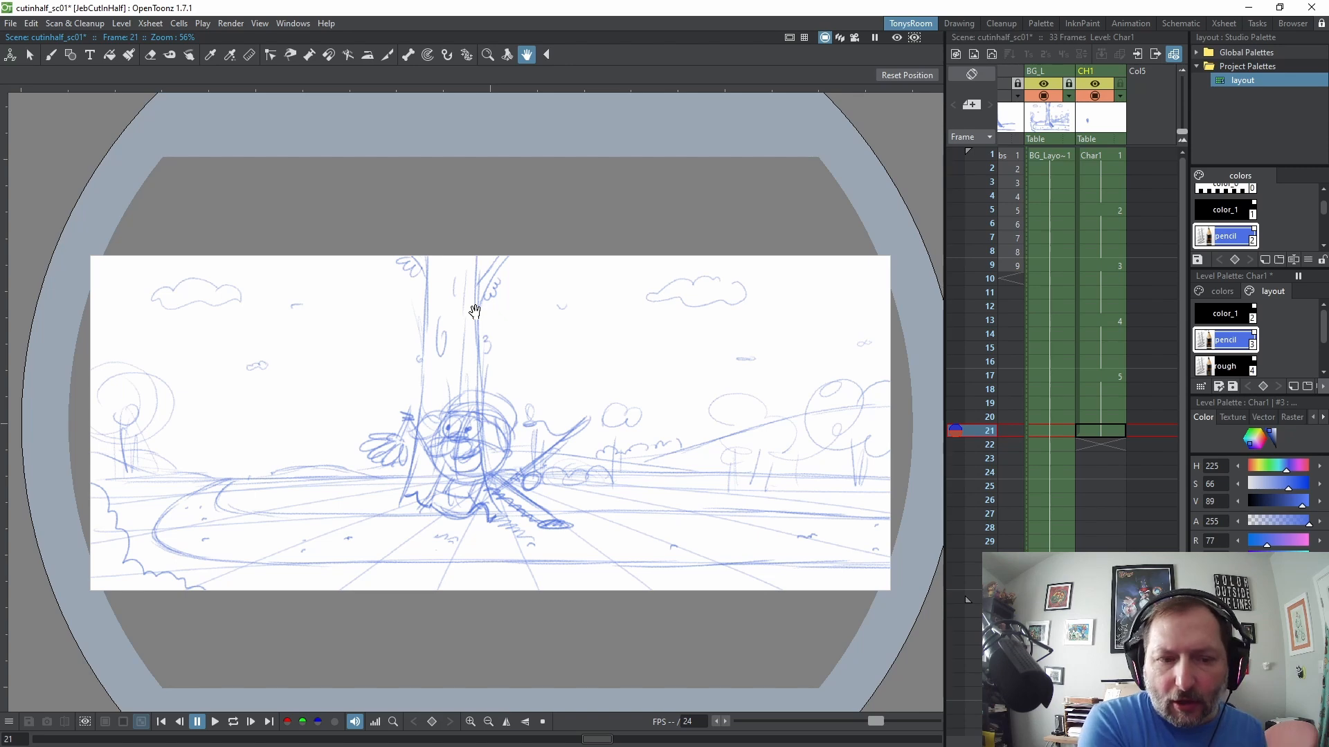
# Start a new BG_Layout drawing at frame 5 with the brush, beginning at the tree trunk's base
pyautogui.click(1112, 157)
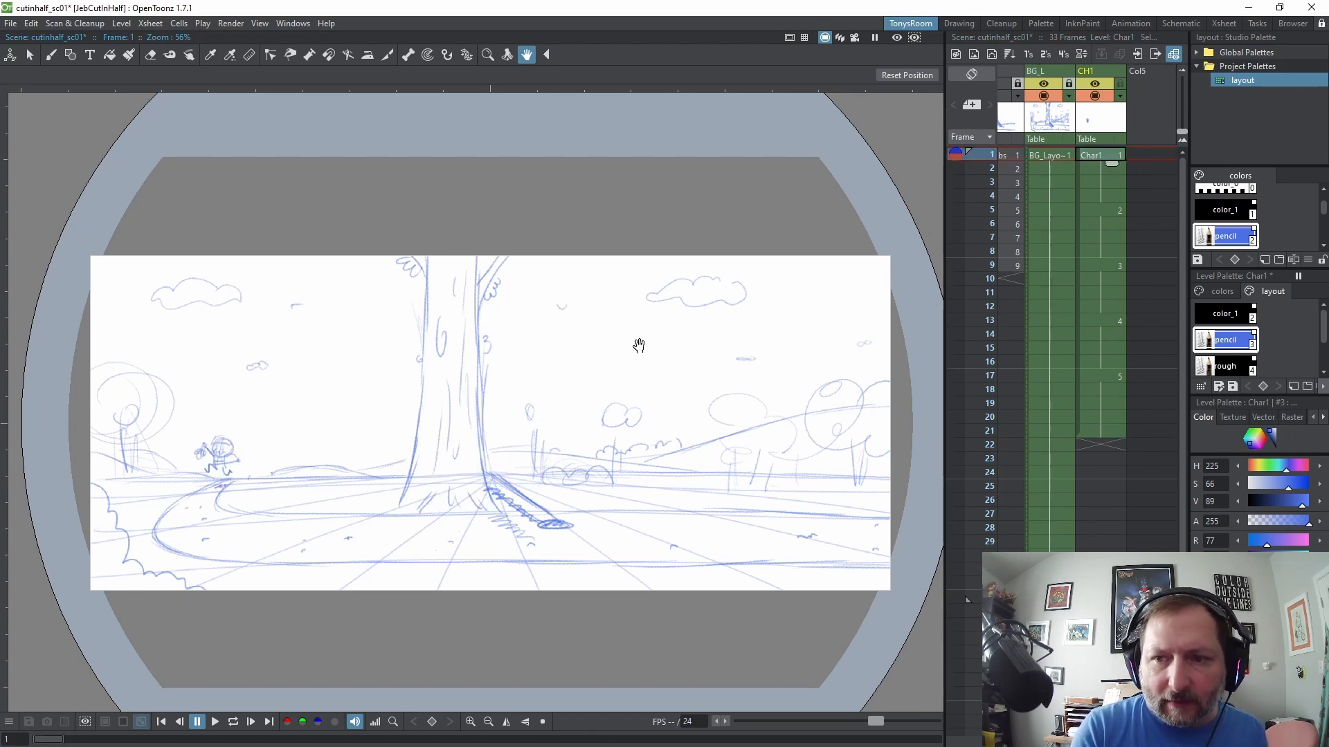
pyautogui.press('Left')
pyautogui.press('Down')
pyautogui.press('Down')
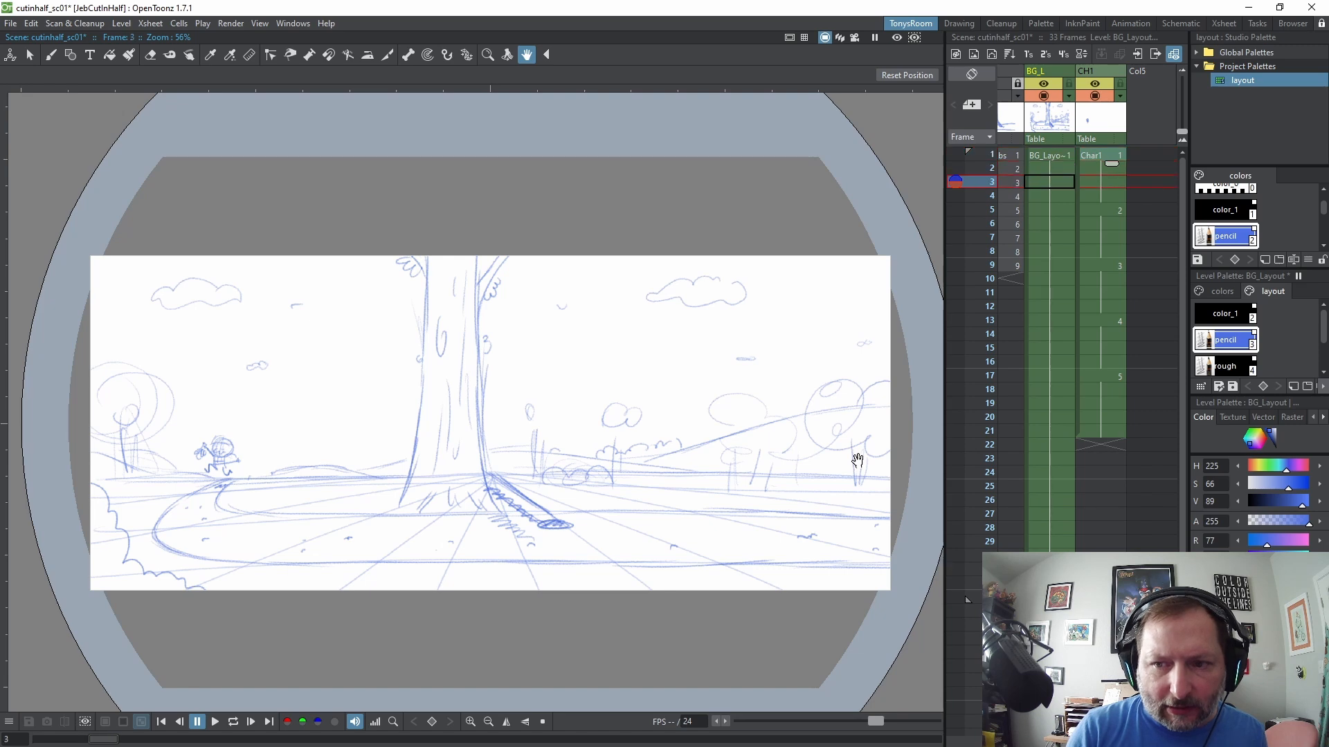
pyautogui.press('Down')
pyautogui.press('Down')
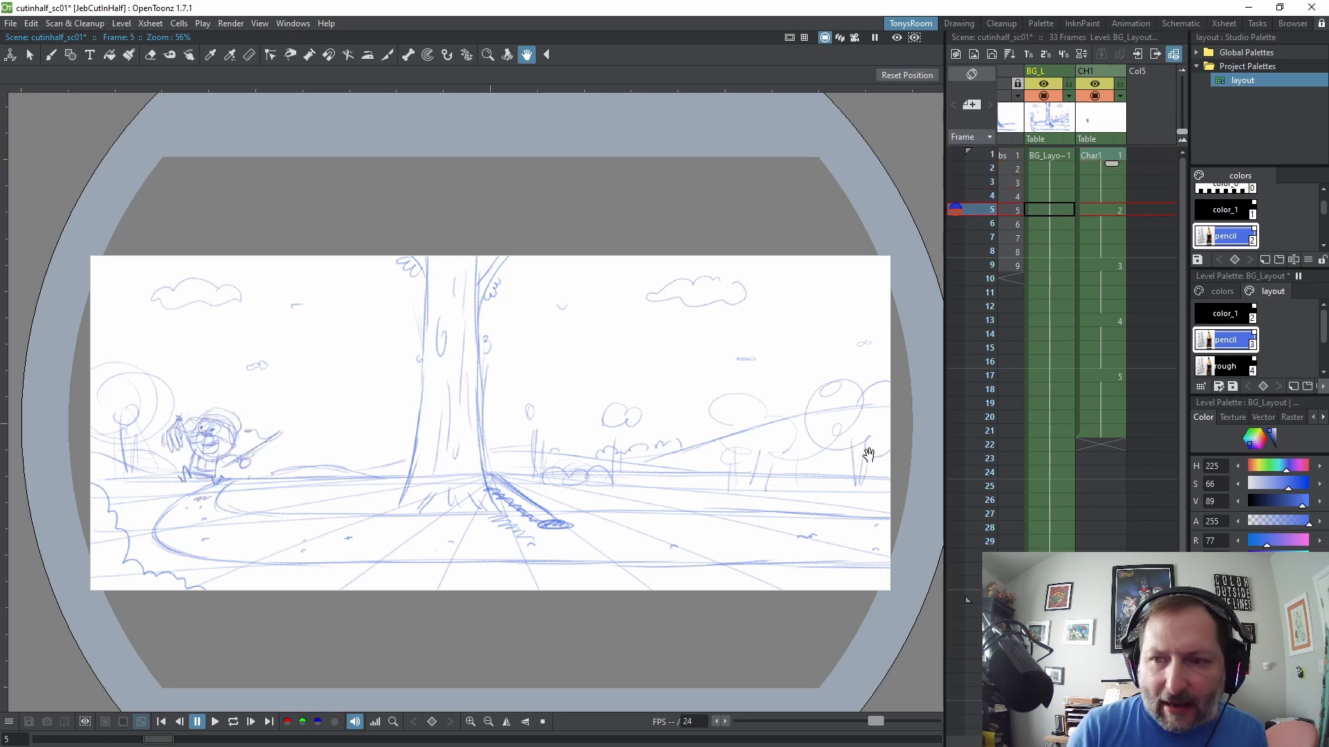
pyautogui.press('b')
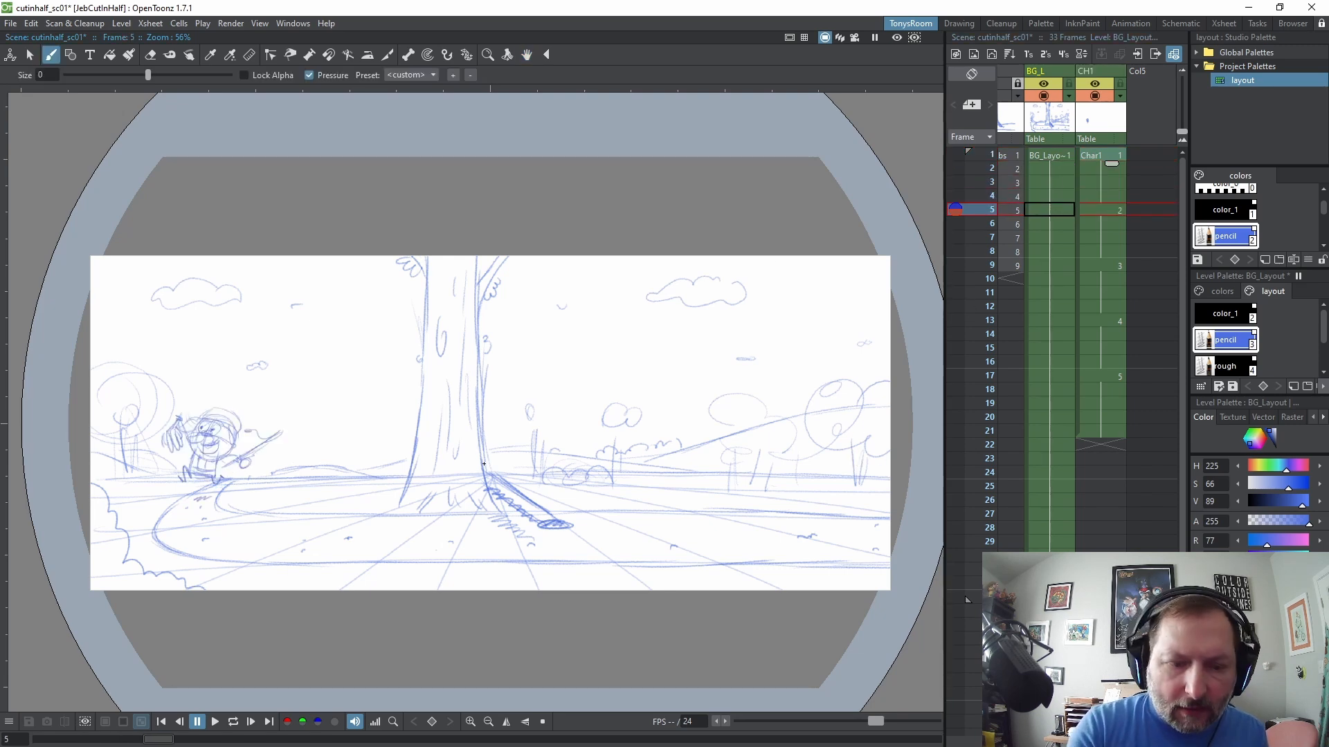
pyautogui.click(486, 464)
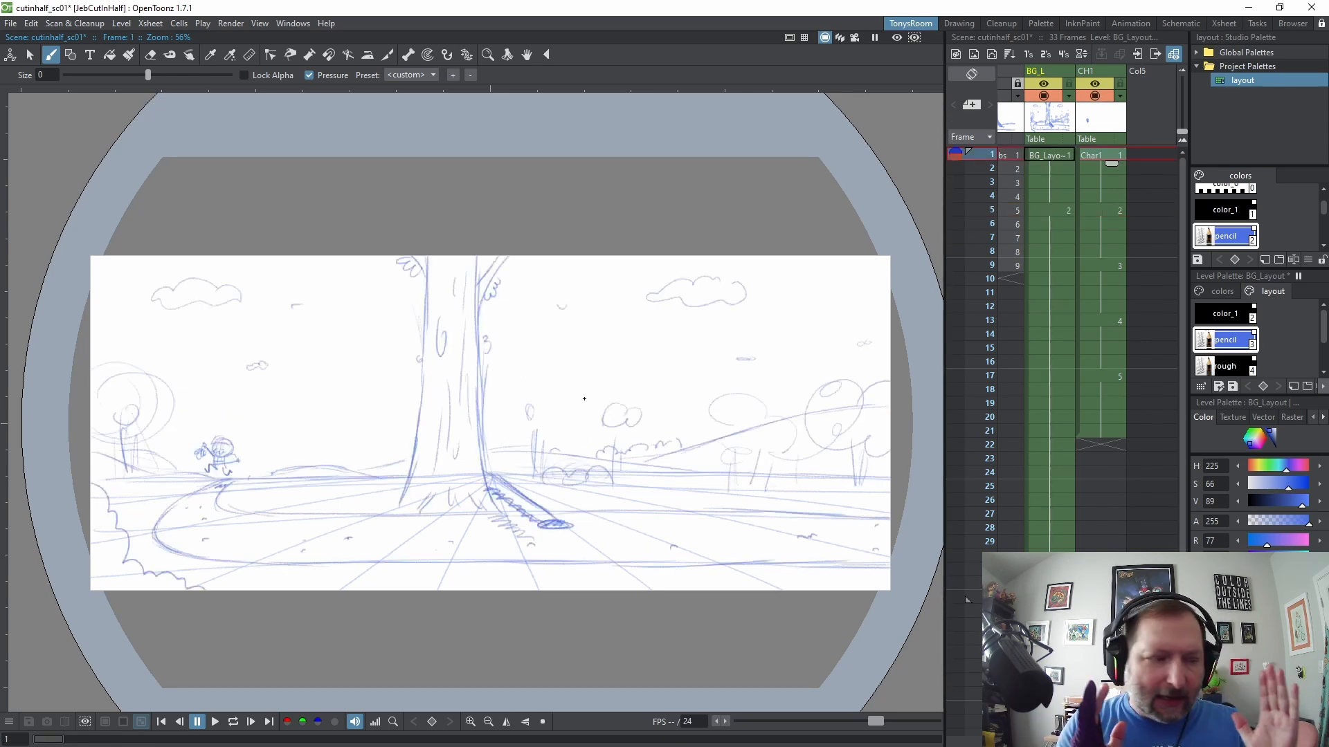
# Save the scene and copy the whole frame 1 background into the BG_Layout drawing at frame 5
pyautogui.hotkey('ctrl', 's')
pyautogui.press('s')
pyautogui.hotkey('ctrl', 'a')
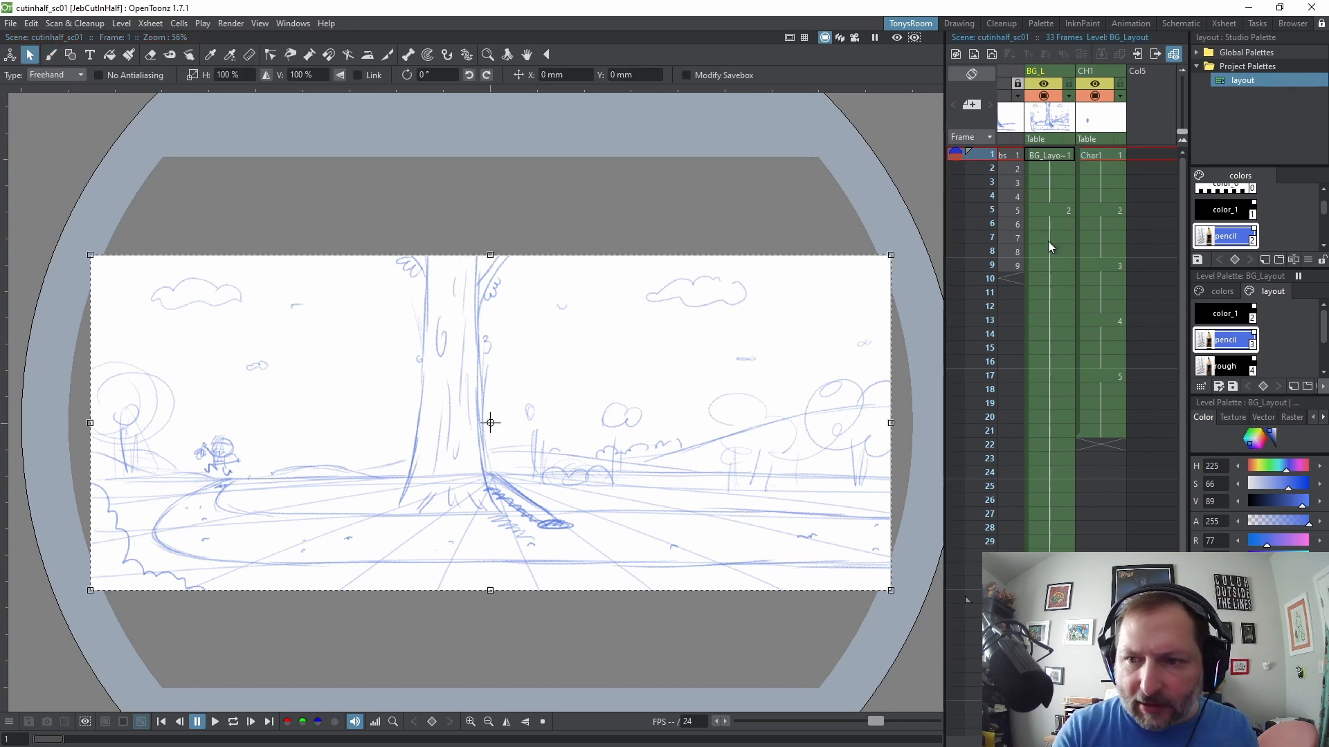
pyautogui.click(1057, 209)
pyautogui.hotkey('ctrl', 'v')
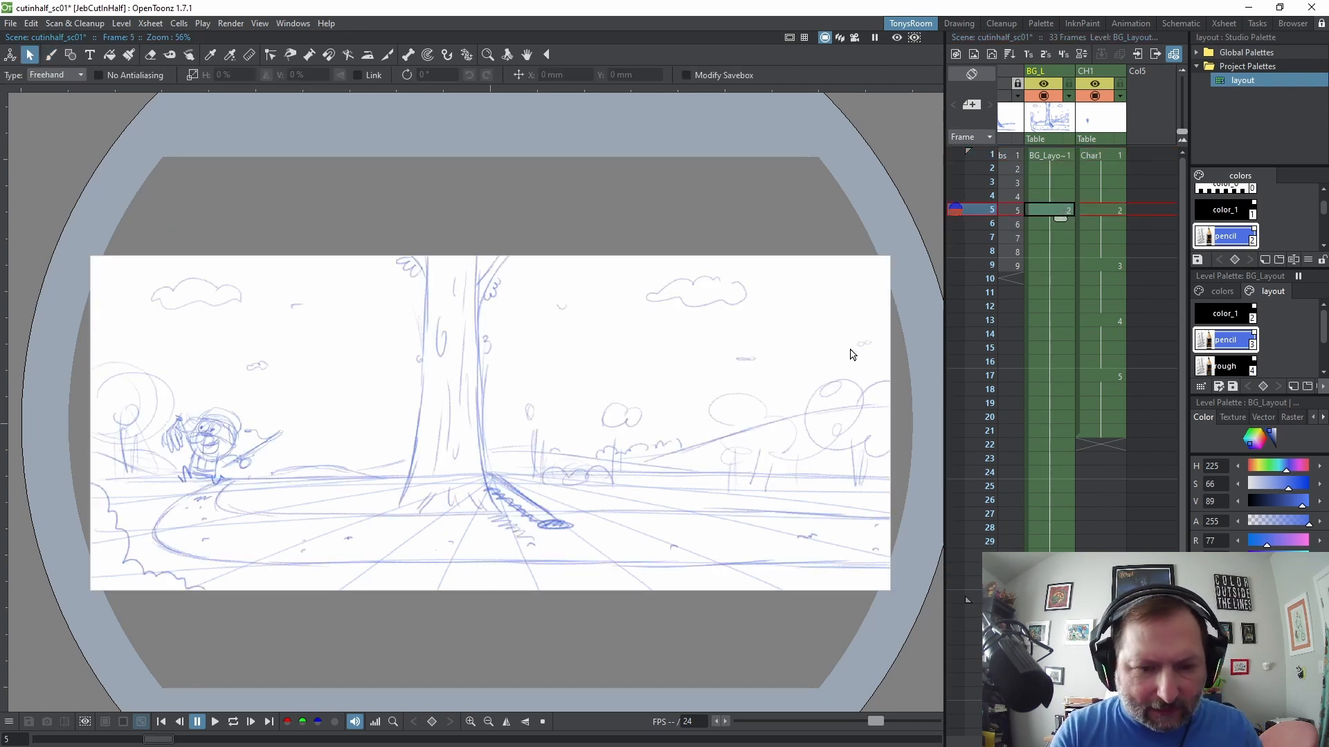
# Select the entire frame 5 background and shift it about 42 mm toward the left
pyautogui.moveTo(195, 180)
pyautogui.mouseDown()
pyautogui.moveTo(19, 431)
pyautogui.moveTo(159, 638)
pyautogui.moveTo(621, 658)
pyautogui.moveTo(923, 617)
pyautogui.moveTo(951, 366)
pyautogui.moveTo(810, 170)
pyautogui.moveTo(493, 168)
pyautogui.mouseUp()
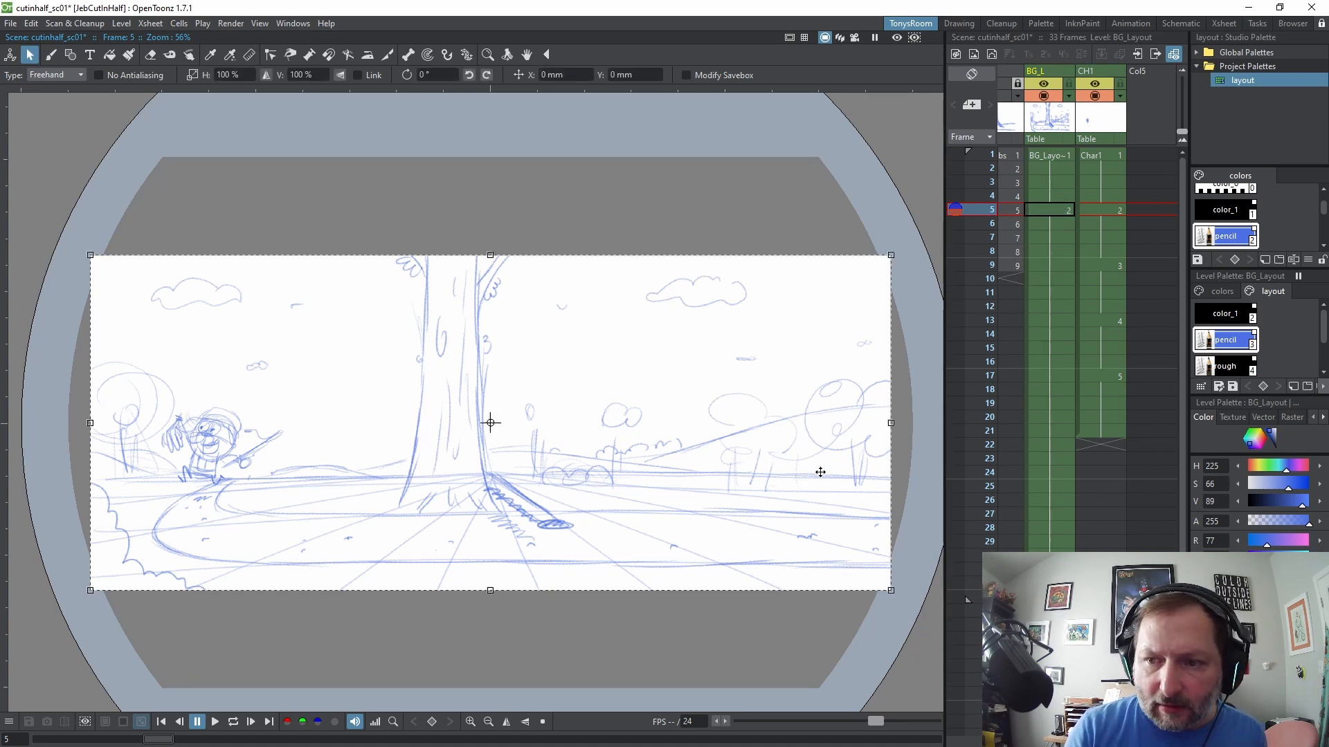
pyautogui.moveTo(811, 476); pyautogui.dragTo(783, 478)
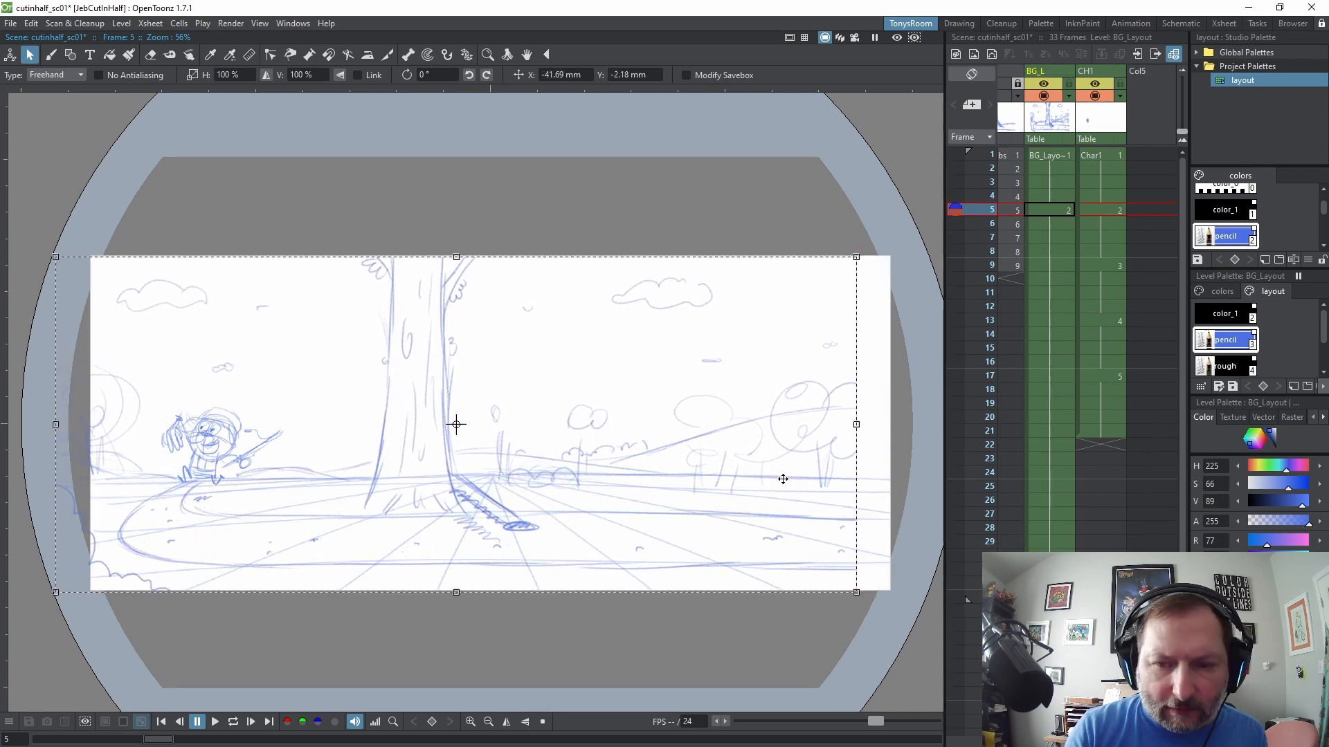
pyautogui.click(898, 419)
pyautogui.press('b')
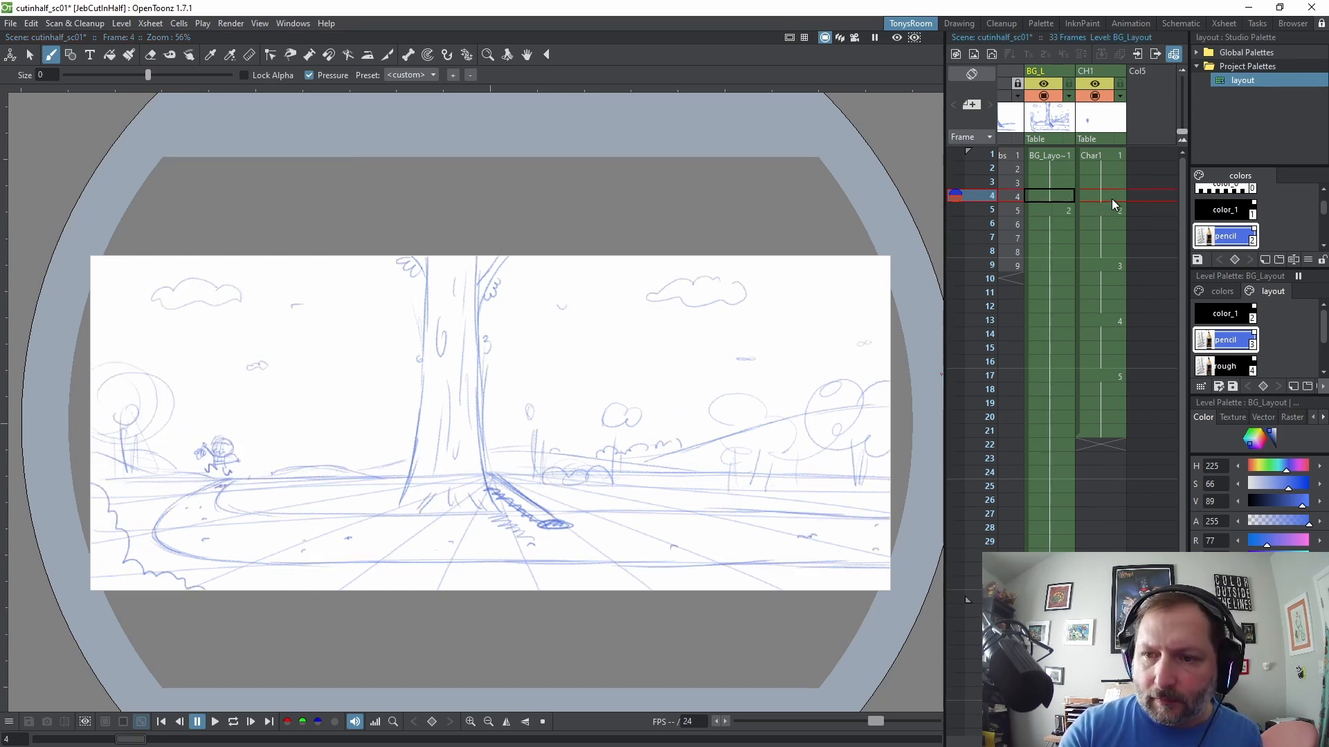
# Paste the copied background into a new BG_Layout drawing at frame 17 and shift it about 133 mm toward the left
pyautogui.click(1096, 155)
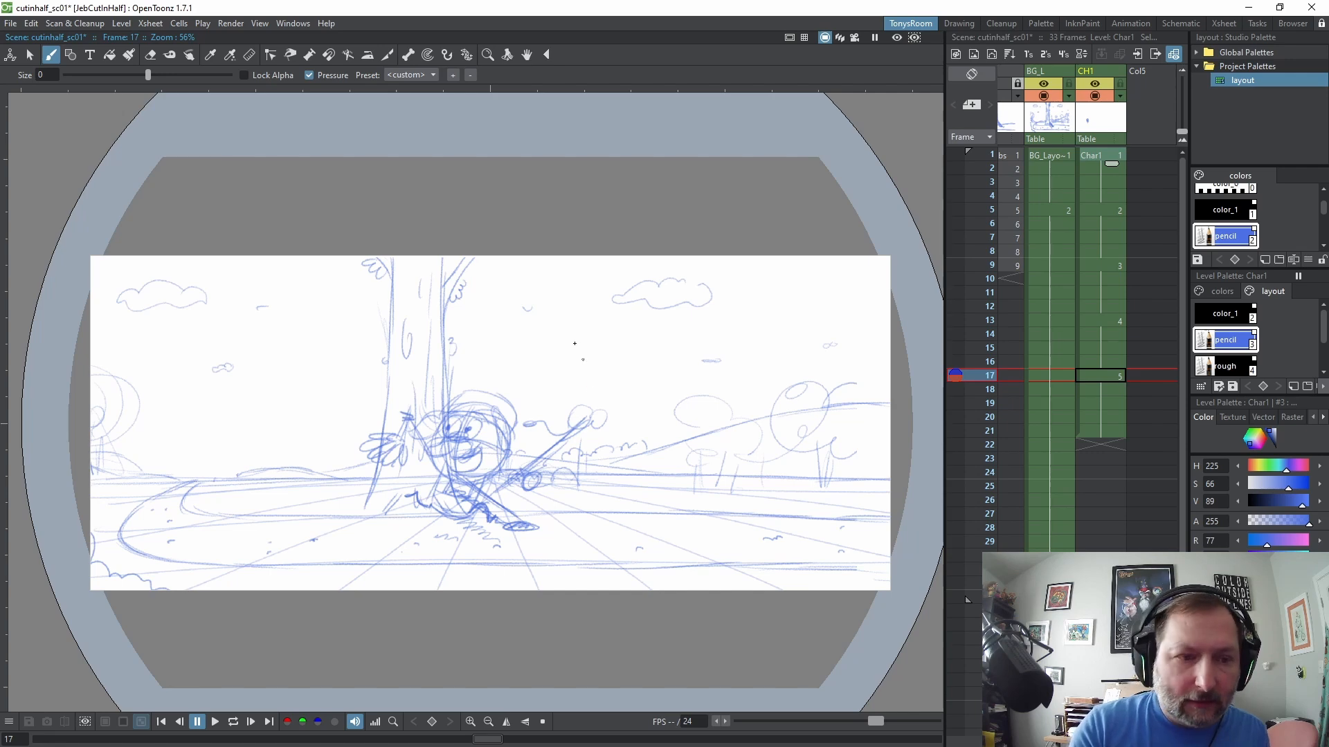
pyautogui.click(1049, 376)
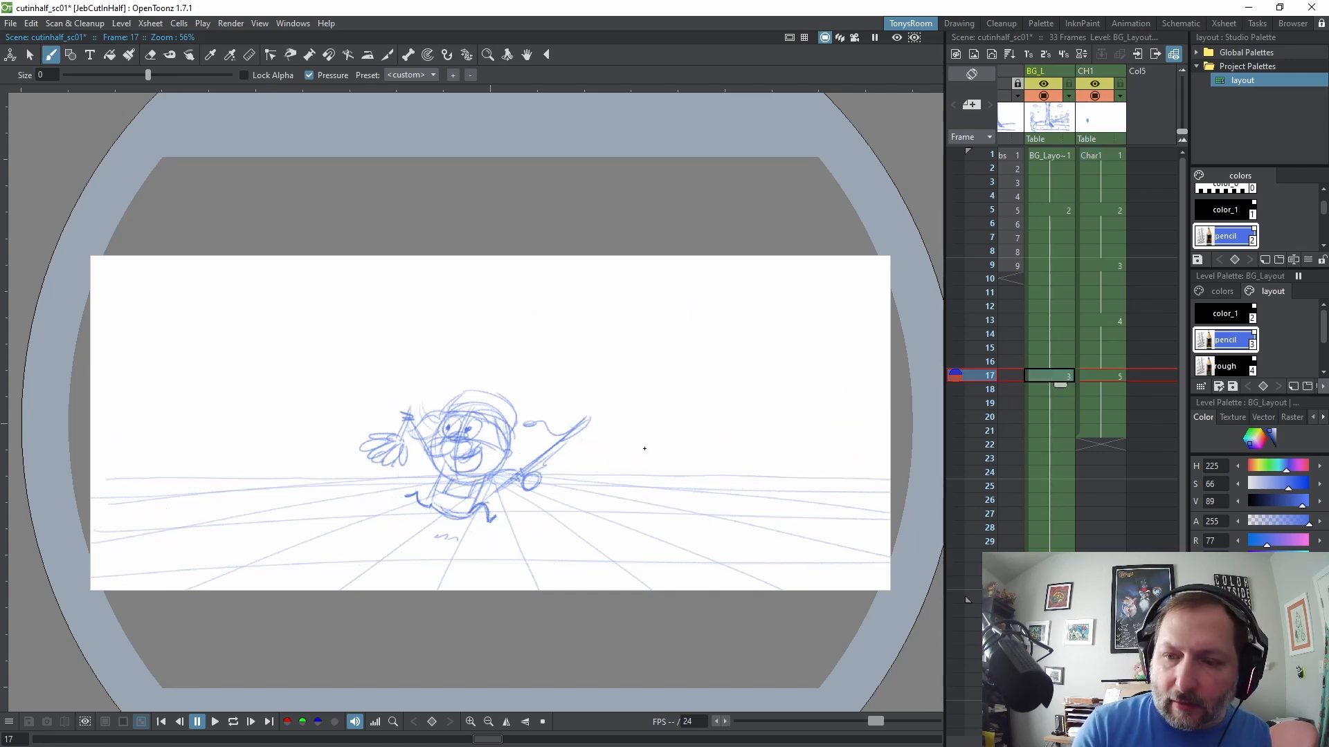
pyautogui.press('s')
pyautogui.moveTo(259, 188)
pyautogui.mouseDown()
pyautogui.moveTo(14, 346)
pyautogui.moveTo(892, 582)
pyautogui.moveTo(429, 165)
pyautogui.moveTo(263, 185)
pyautogui.mouseUp()
pyautogui.click(31, 23)
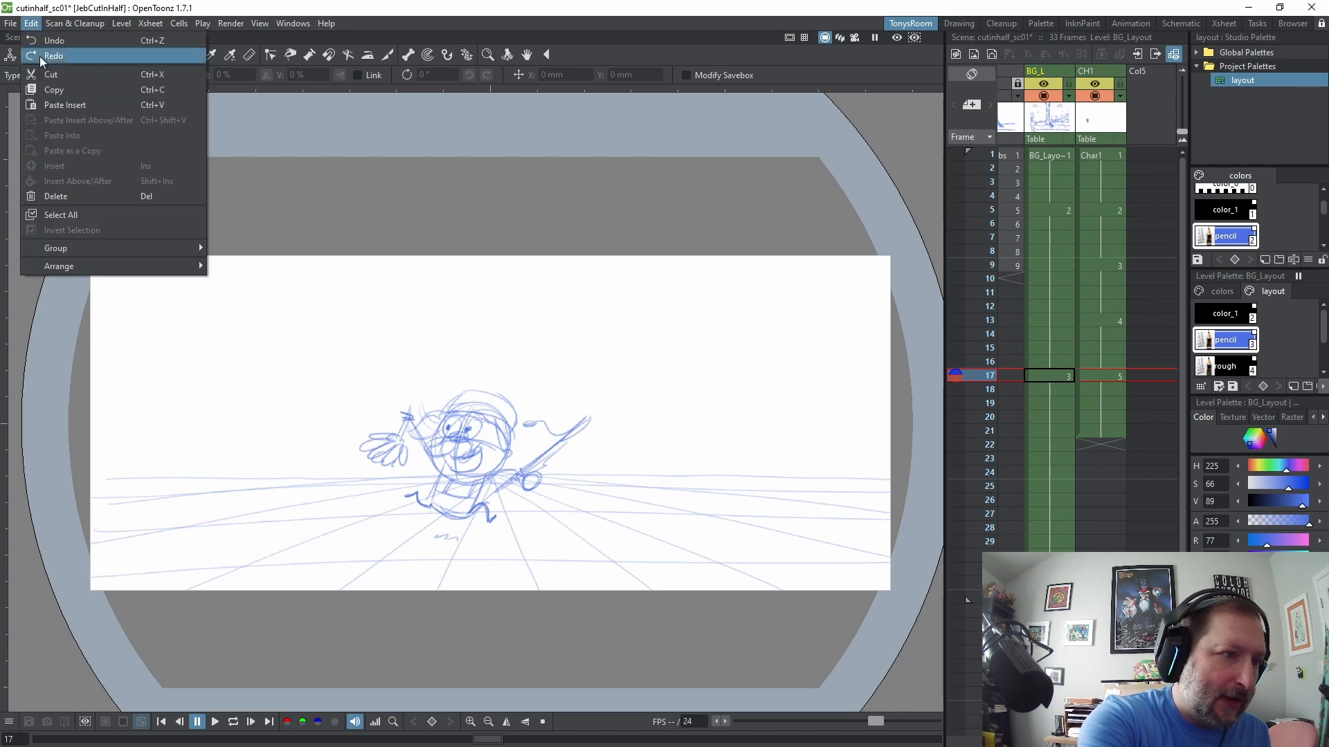
pyautogui.click(65, 106)
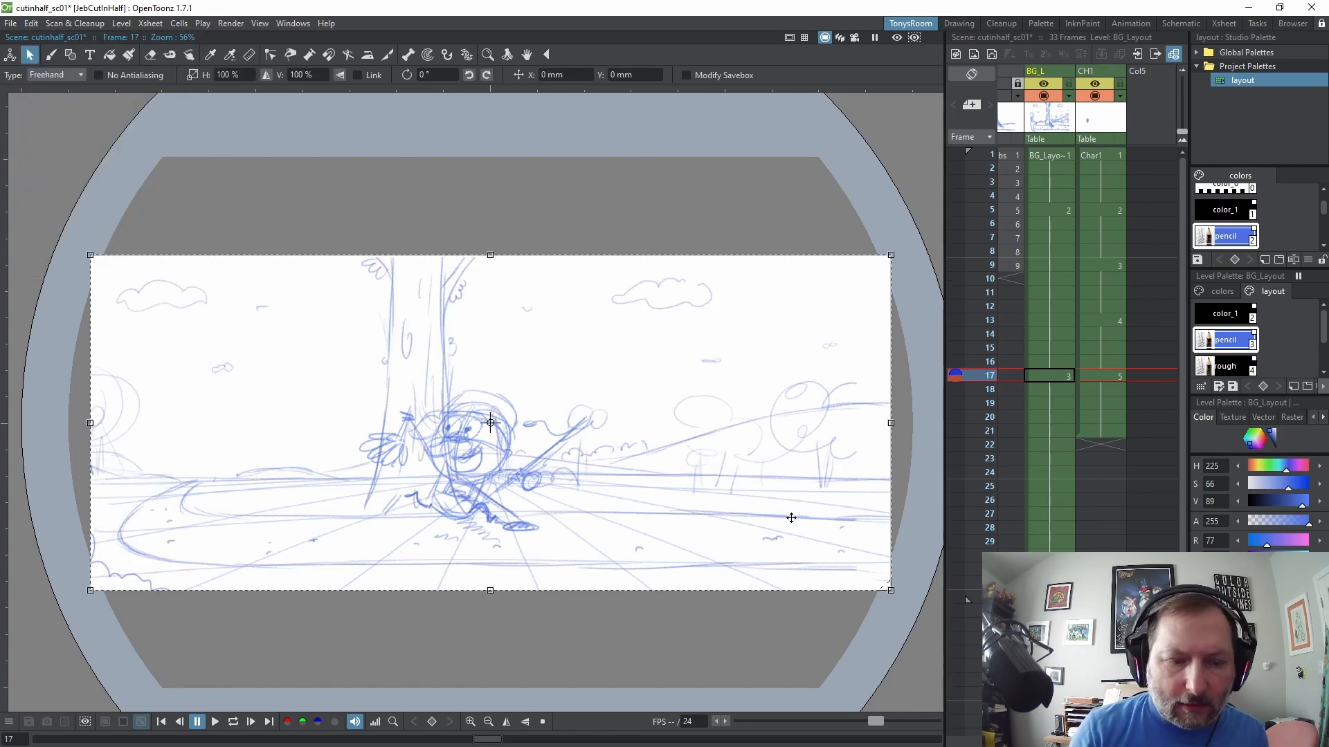
pyautogui.moveTo(791, 517); pyautogui.dragTo(685, 518)
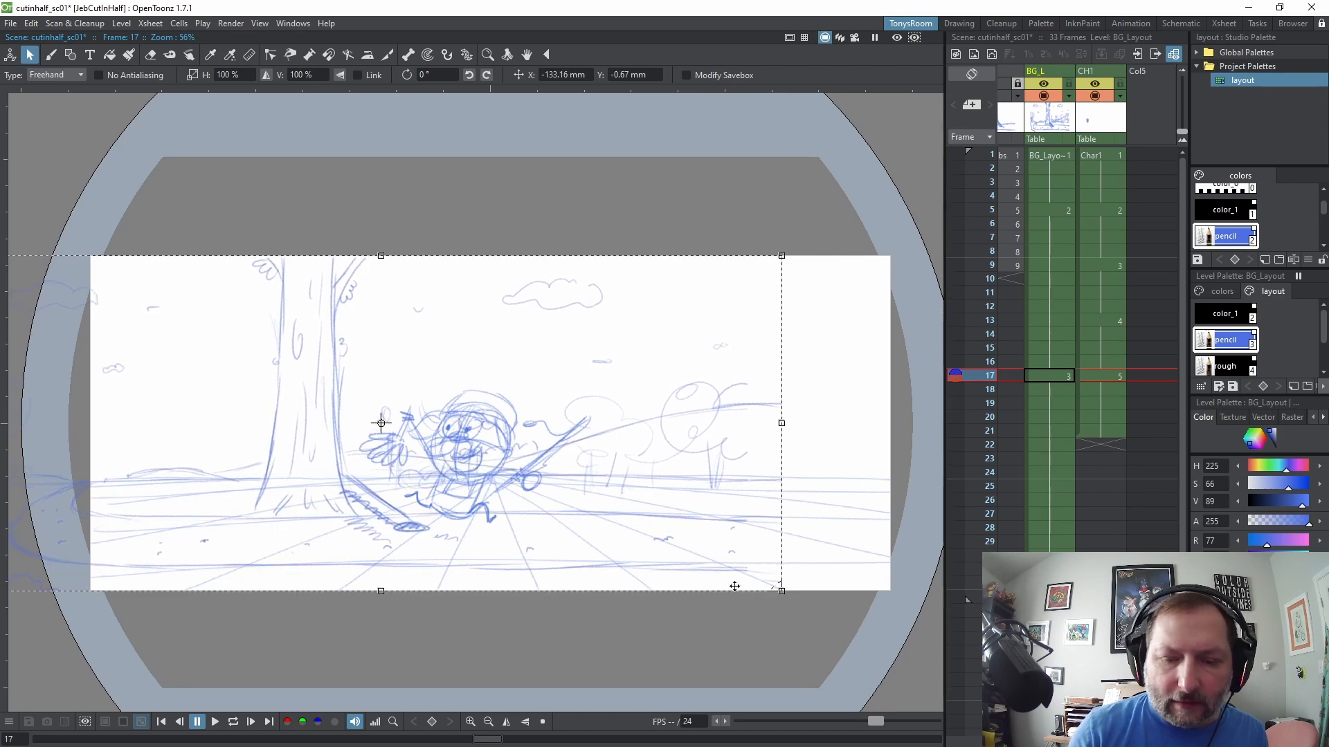
# Add blank BG_Layout drawings at frames 9 and 13
pyautogui.click(1063, 264)
pyautogui.press('b')
pyautogui.click(661, 454)
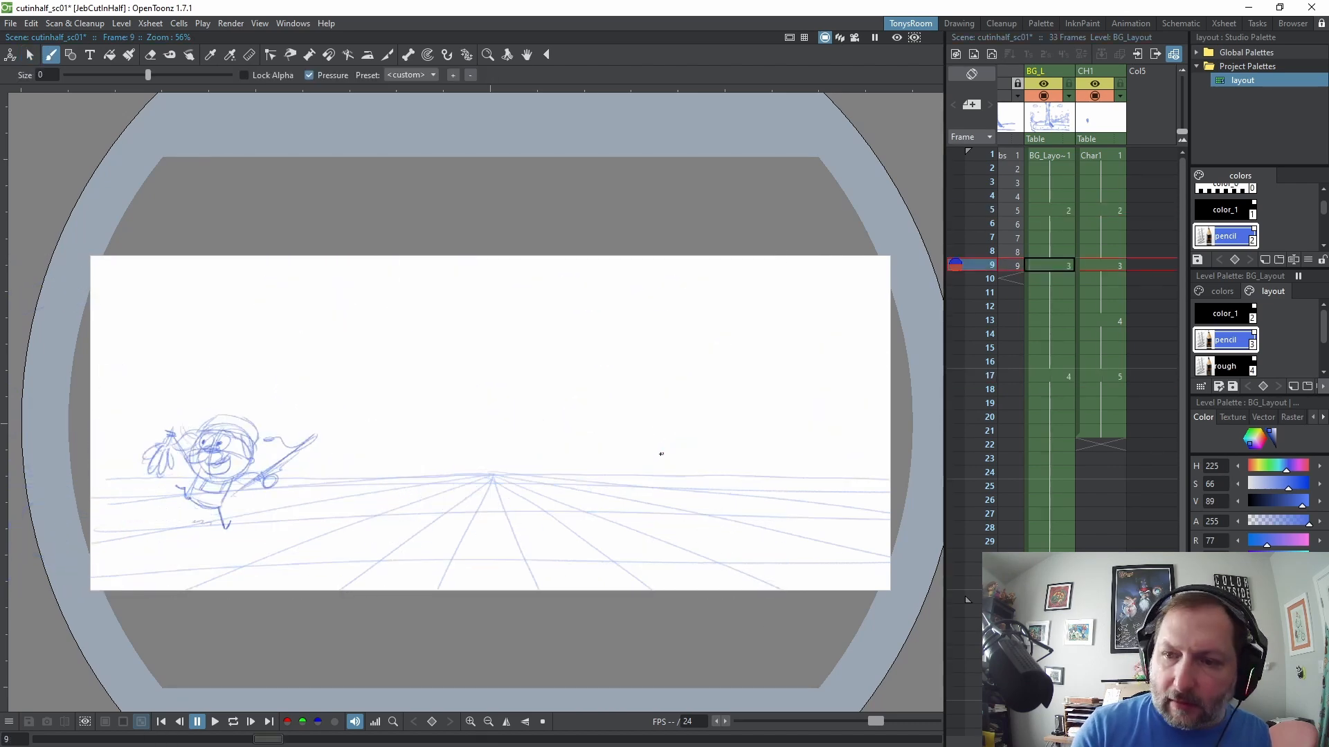
pyautogui.press('Down')
pyautogui.press('Down')
pyautogui.press('Down')
pyautogui.press('Down')
pyautogui.hotkey('alt', 'd')
pyautogui.press('Down')
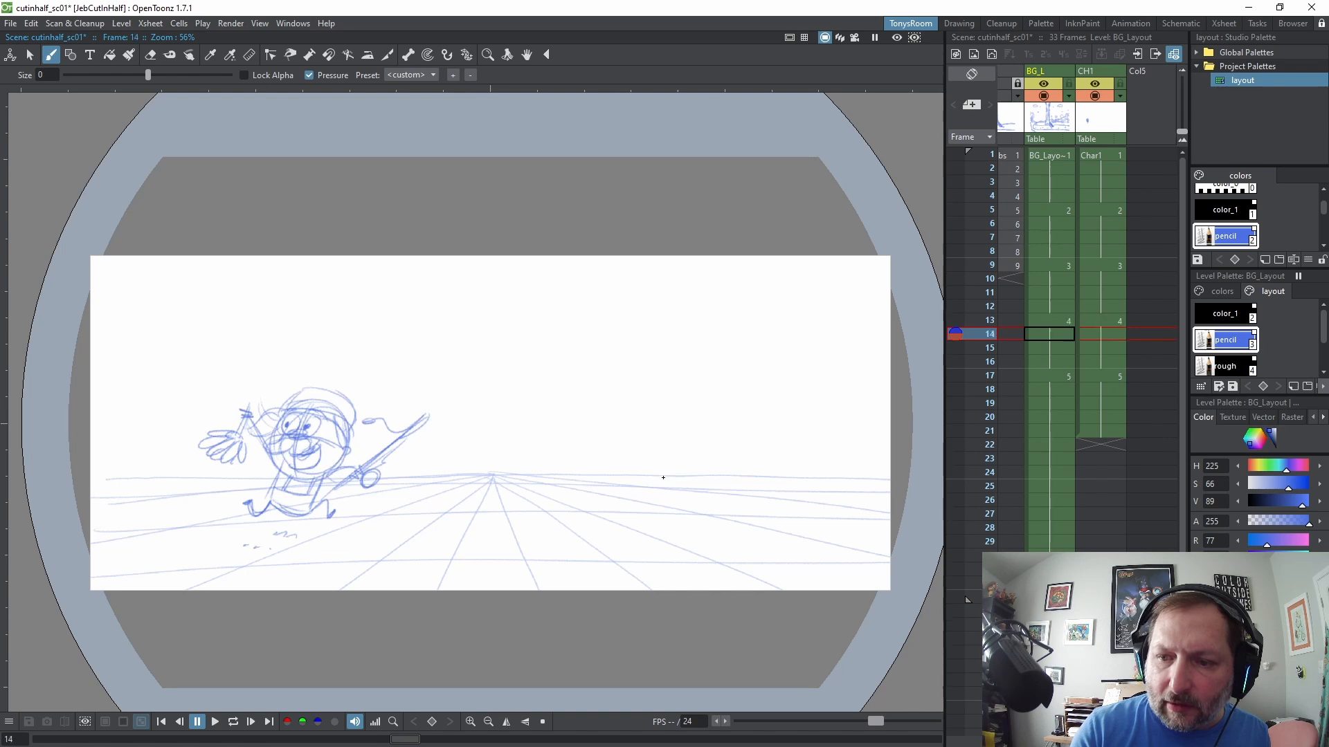
# Shift the whole frame 1 background toward the right and move the frame 1 character about 127 mm the same way
pyautogui.press(',')
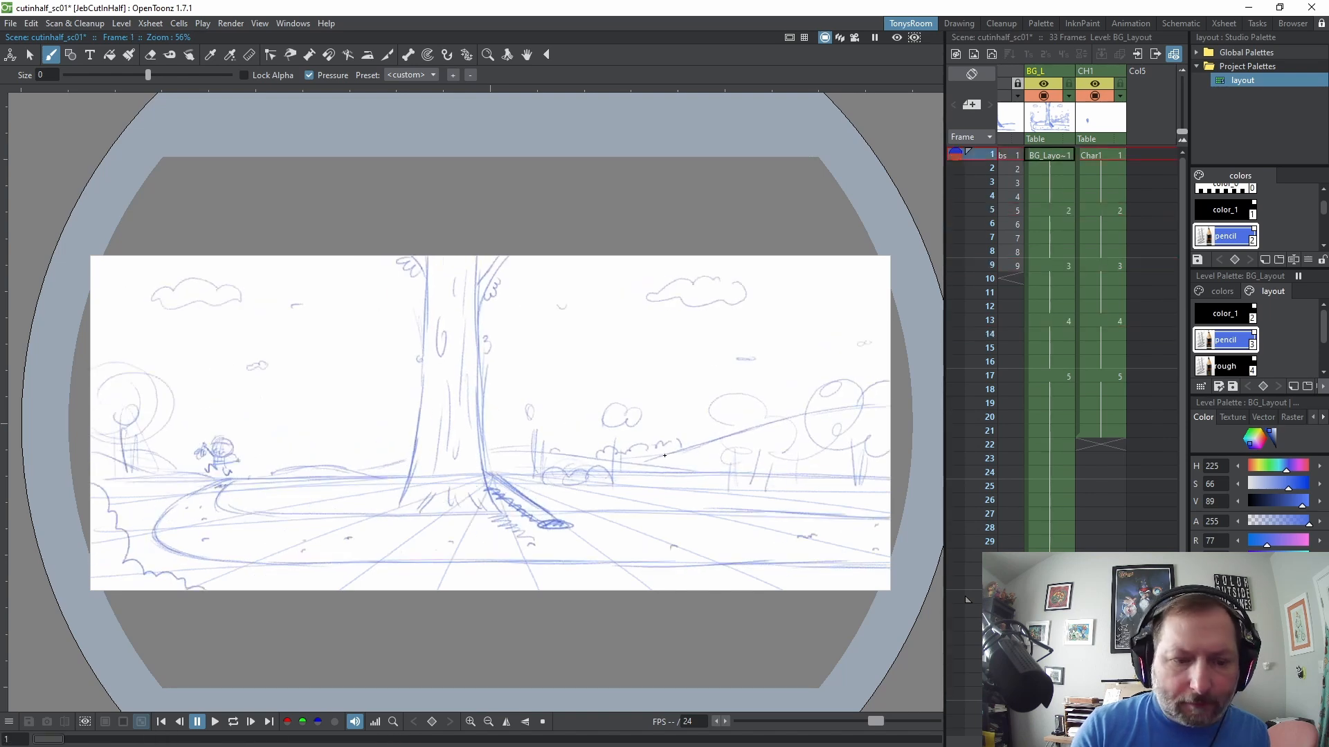
pyautogui.press('s')
pyautogui.moveTo(135, 184)
pyautogui.mouseDown()
pyautogui.moveTo(59, 578)
pyautogui.moveTo(750, 647)
pyautogui.moveTo(955, 378)
pyautogui.moveTo(723, 166)
pyautogui.moveTo(484, 165)
pyautogui.mouseUp()
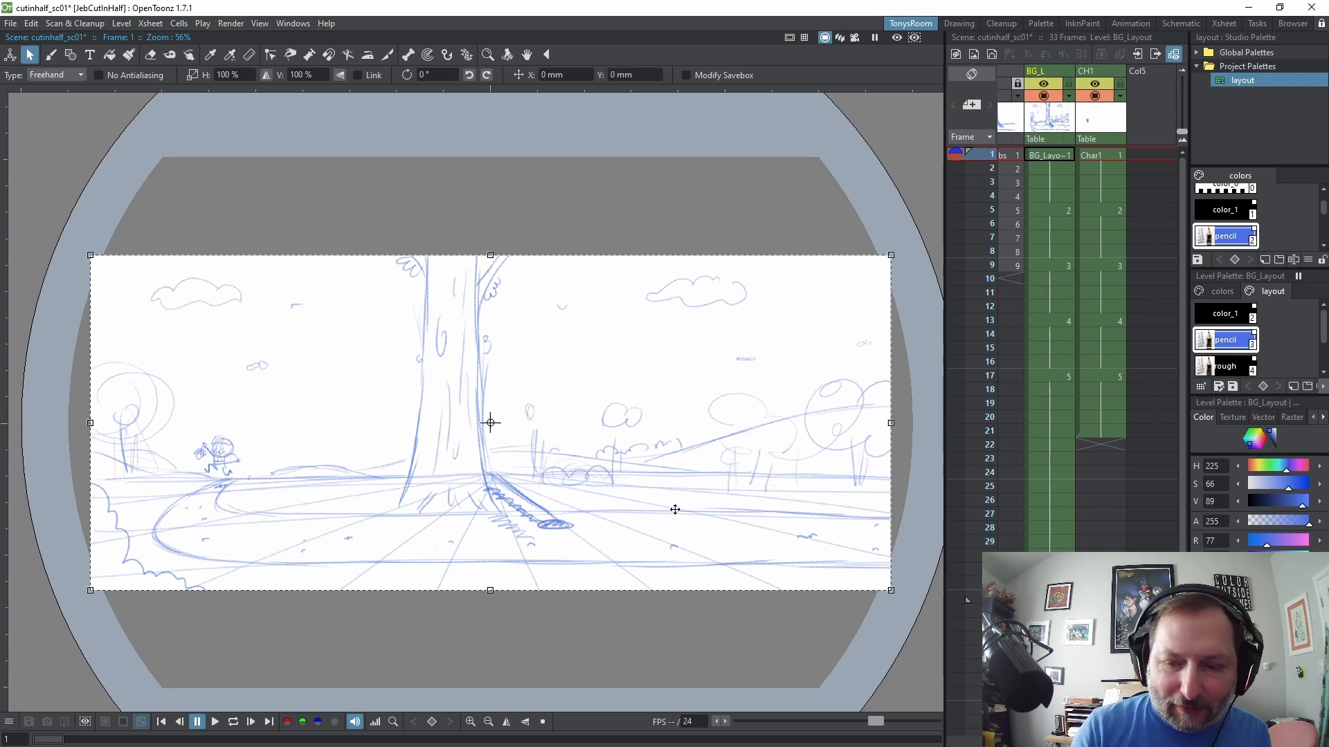
pyautogui.moveTo(677, 510)
pyautogui.mouseDown()
pyautogui.moveTo(780, 510)
pyautogui.moveTo(781, 499)
pyautogui.mouseUp()
pyautogui.click(382, 435)
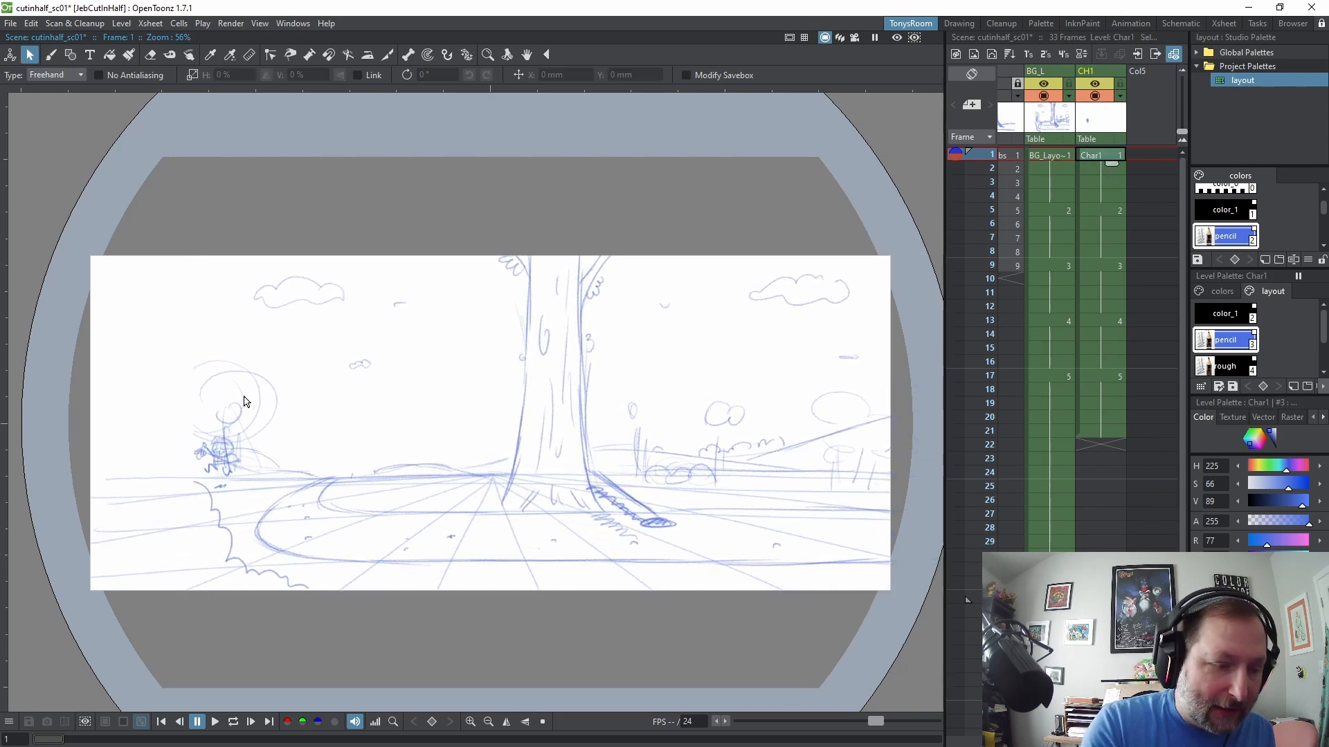
pyautogui.moveTo(246, 401)
pyautogui.mouseDown()
pyautogui.moveTo(208, 526)
pyautogui.moveTo(250, 391)
pyautogui.mouseUp()
pyautogui.moveTo(253, 460); pyautogui.dragTo(358, 456)
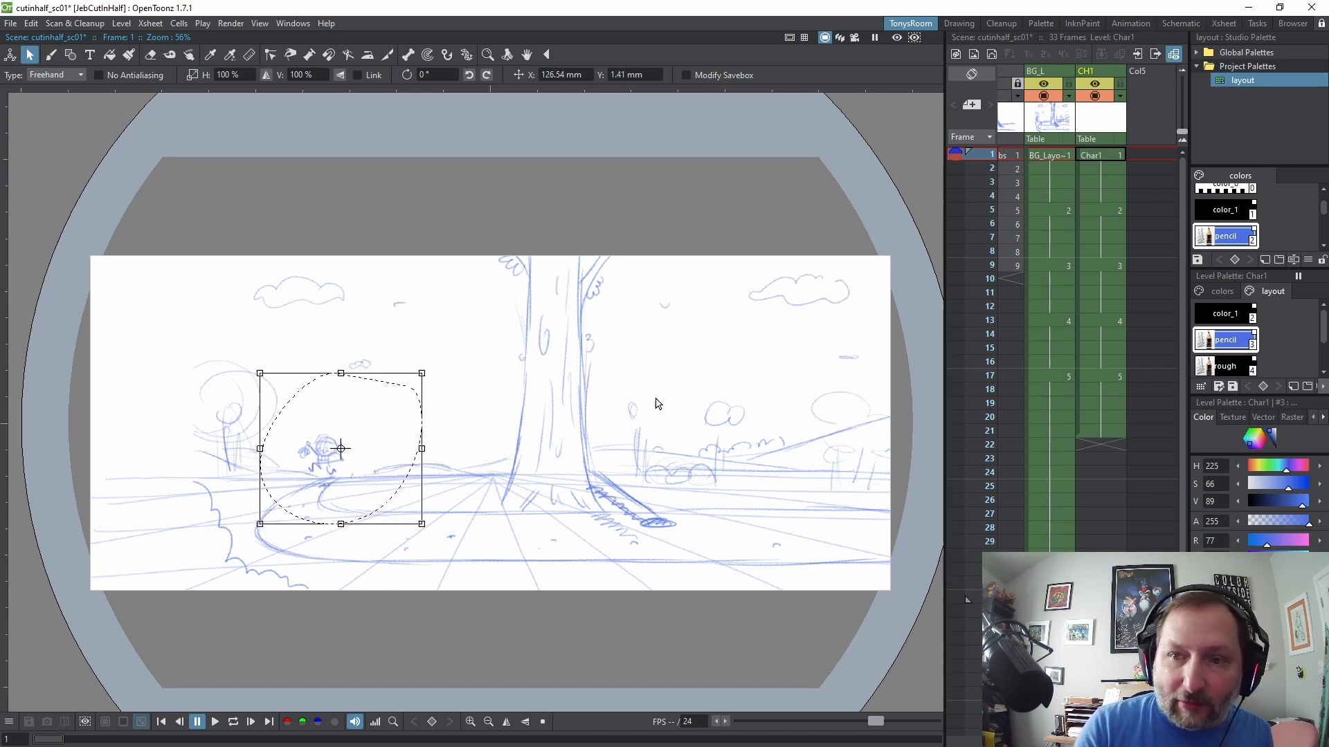
# Copy the whole frame 17 background and paste it into the BG_Layout drawing at frame 9
pyautogui.press('.')
pyautogui.press('Left')
pyautogui.moveTo(184, 179)
pyautogui.mouseDown()
pyautogui.moveTo(74, 621)
pyautogui.moveTo(977, 432)
pyautogui.moveTo(851, 158)
pyautogui.mouseUp()
pyautogui.press('.')
pyautogui.press('.')
pyautogui.press('.')
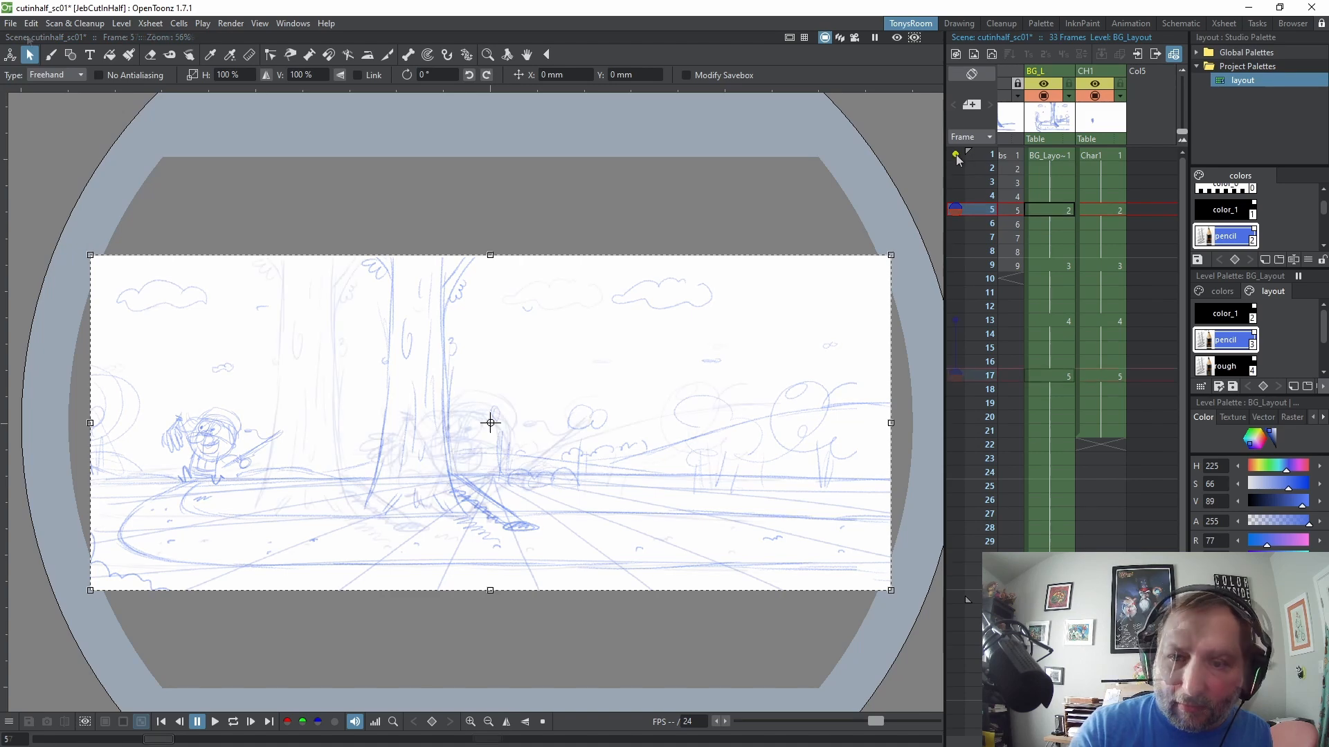
pyautogui.click(31, 23)
pyautogui.click(59, 93)
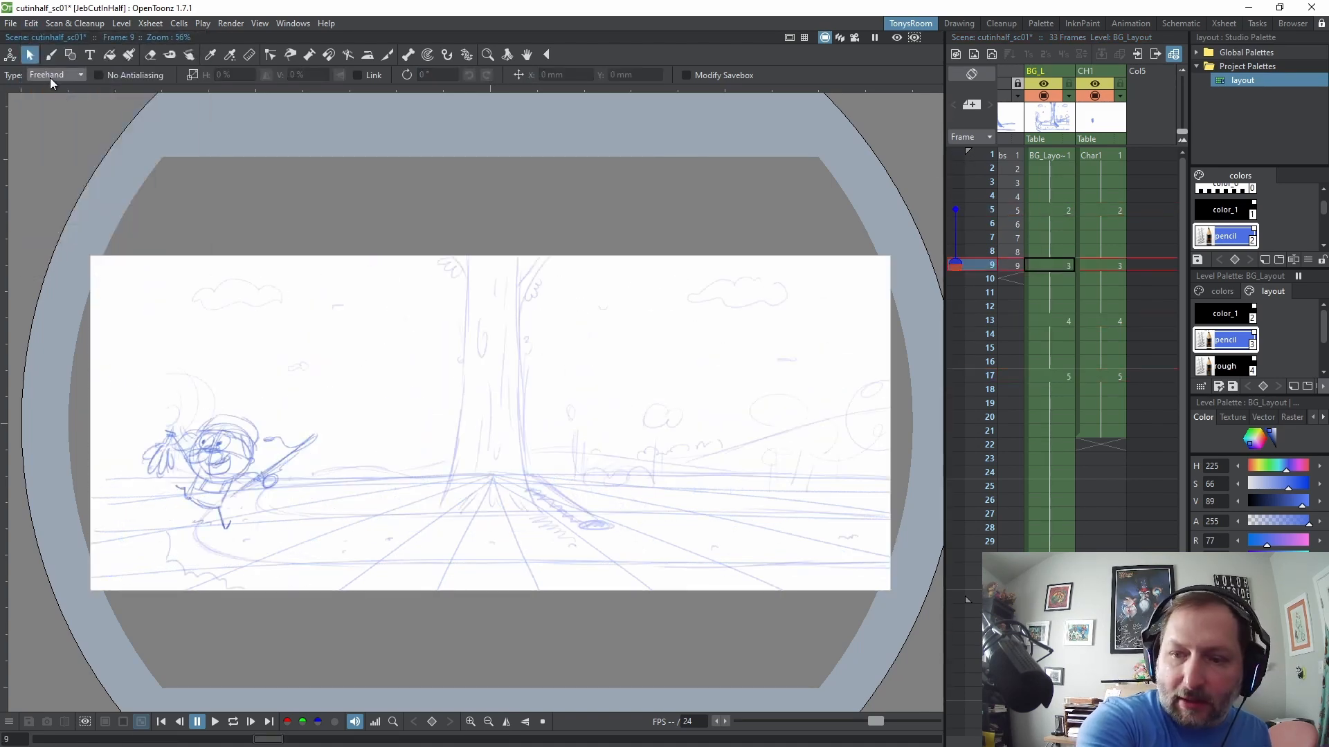
pyautogui.click(31, 23)
pyautogui.click(66, 105)
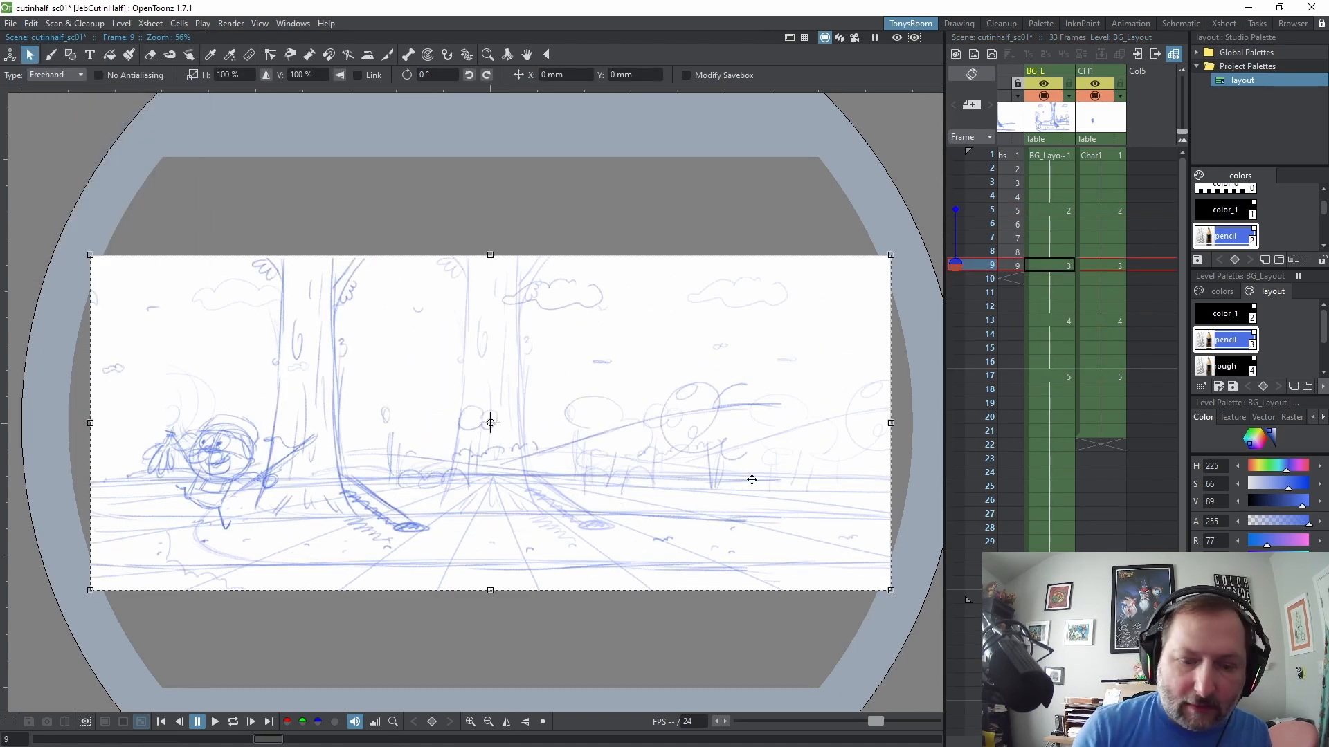
# Paste the copied background into the BG_Layout drawing at frame 13 and shift it toward the right
pyautogui.press('.')
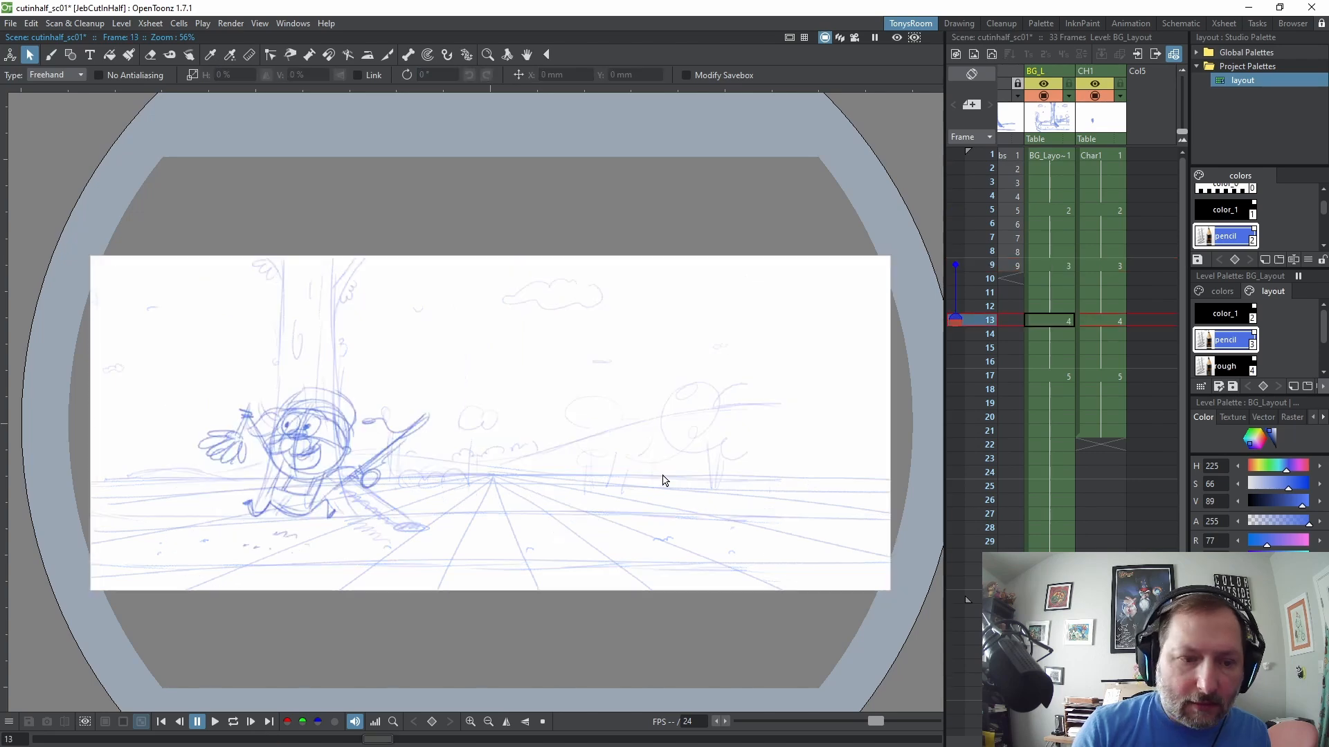
pyautogui.click(32, 23)
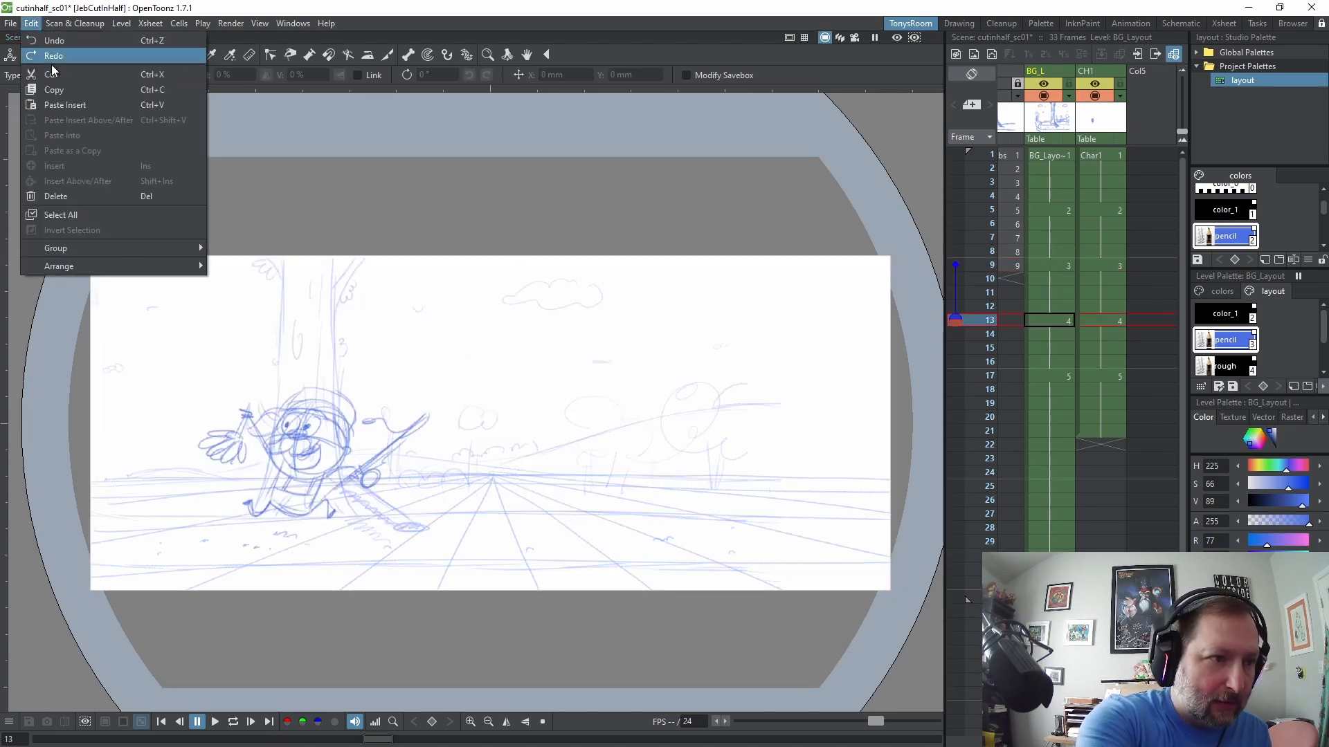
pyautogui.click(104, 104)
pyautogui.press('.')
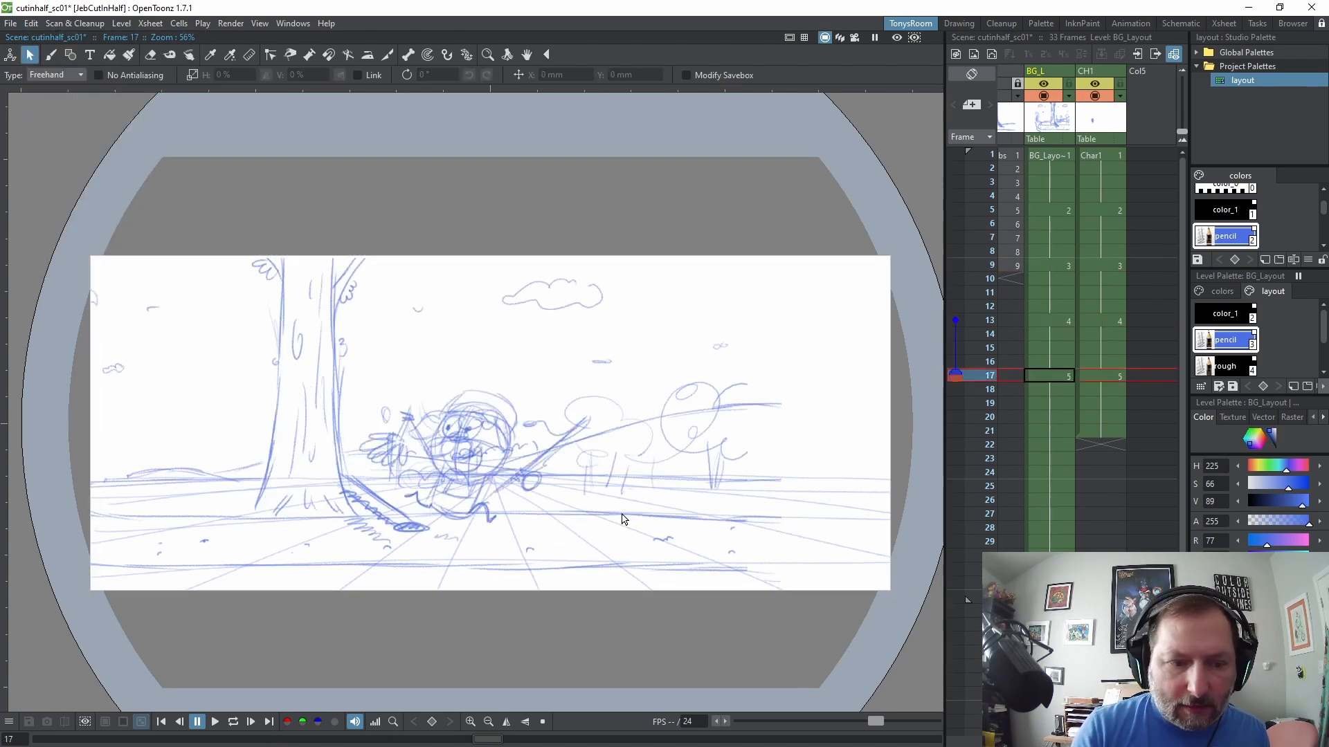
pyautogui.moveTo(211, 146)
pyautogui.mouseDown()
pyautogui.moveTo(31, 339)
pyautogui.moveTo(746, 671)
pyautogui.moveTo(825, 183)
pyautogui.moveTo(796, 159)
pyautogui.mouseUp()
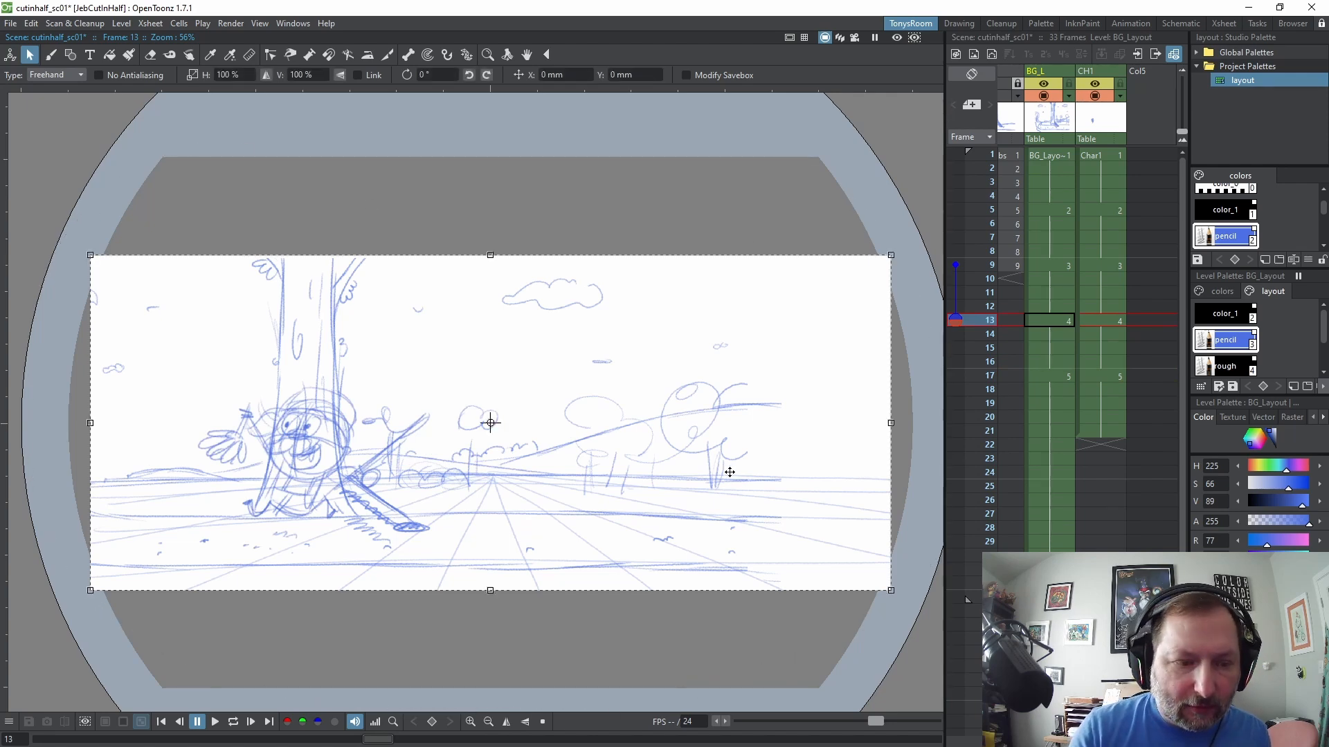
pyautogui.moveTo(729, 472); pyautogui.dragTo(779, 471)
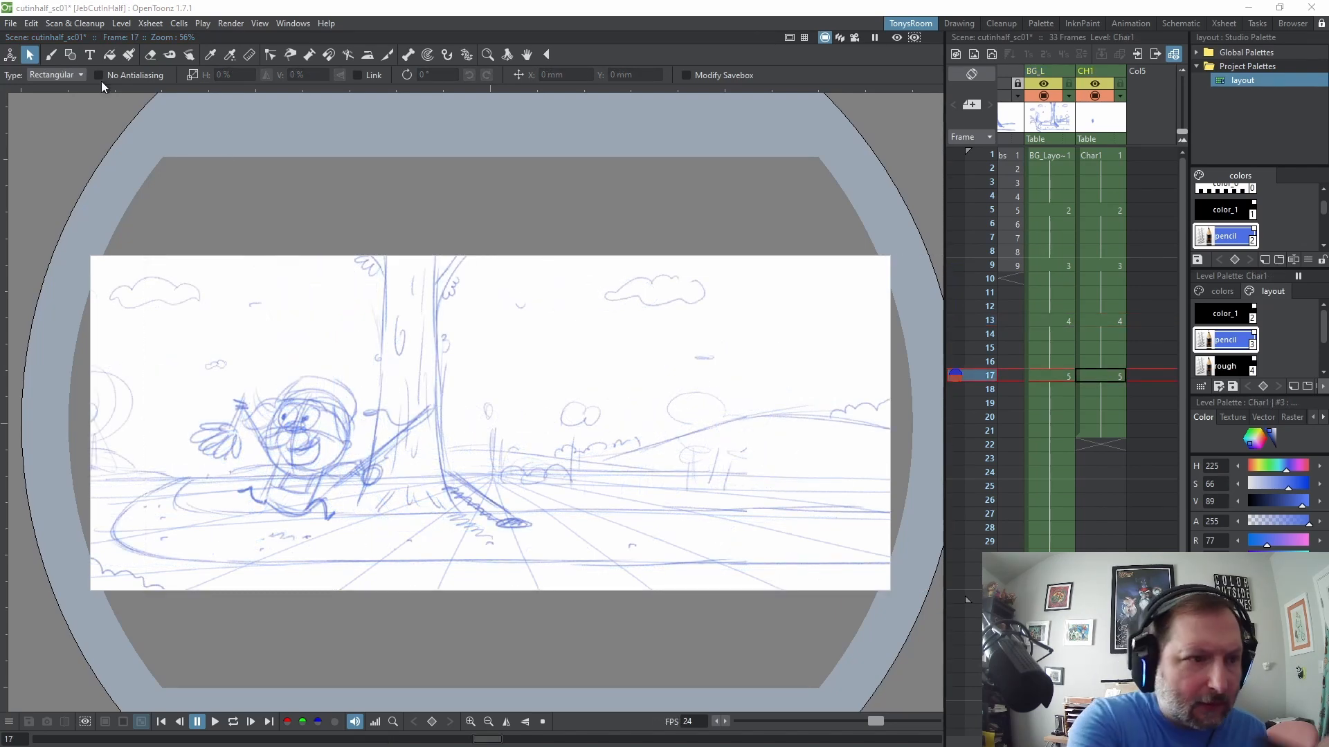
# Add a blank Char1 drawing at frame 21
pyautogui.press('b')
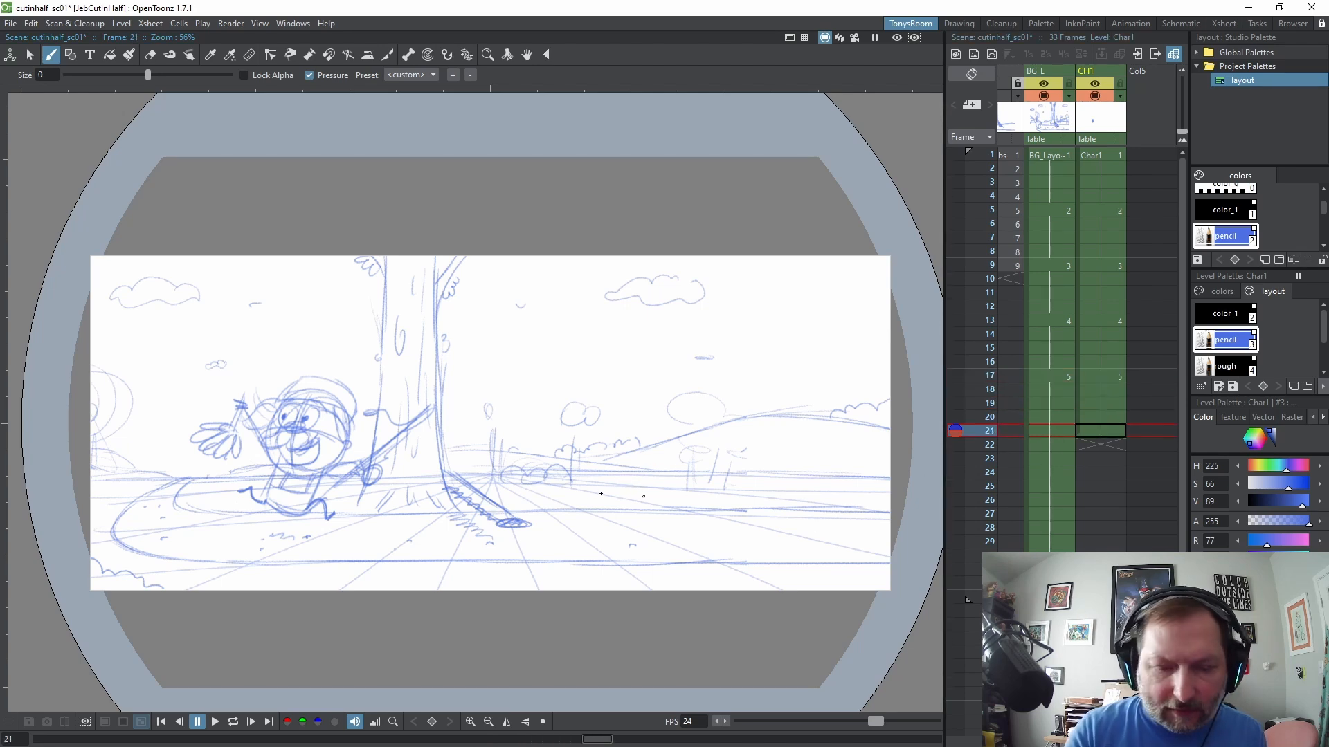
pyautogui.click(1108, 432)
pyautogui.hotkey('alt', 'd')
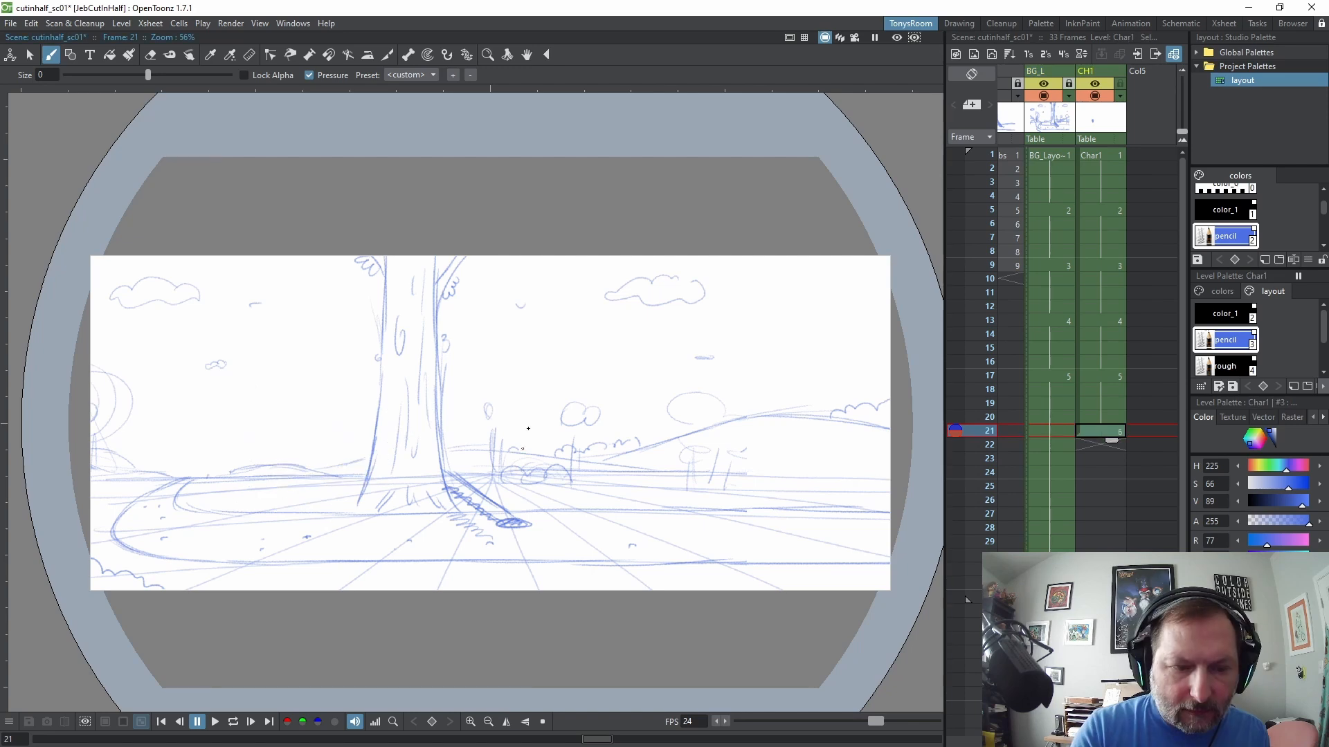
# Copy the frame 17 character with a rectangular selection and paste it into the Char1 drawing at frame 21
pyautogui.click(30, 54)
pyautogui.moveTo(463, 345)
pyautogui.mouseDown()
pyautogui.moveTo(351, 467)
pyautogui.moveTo(155, 590)
pyautogui.mouseUp()
pyautogui.click(31, 23)
pyautogui.click(55, 87)
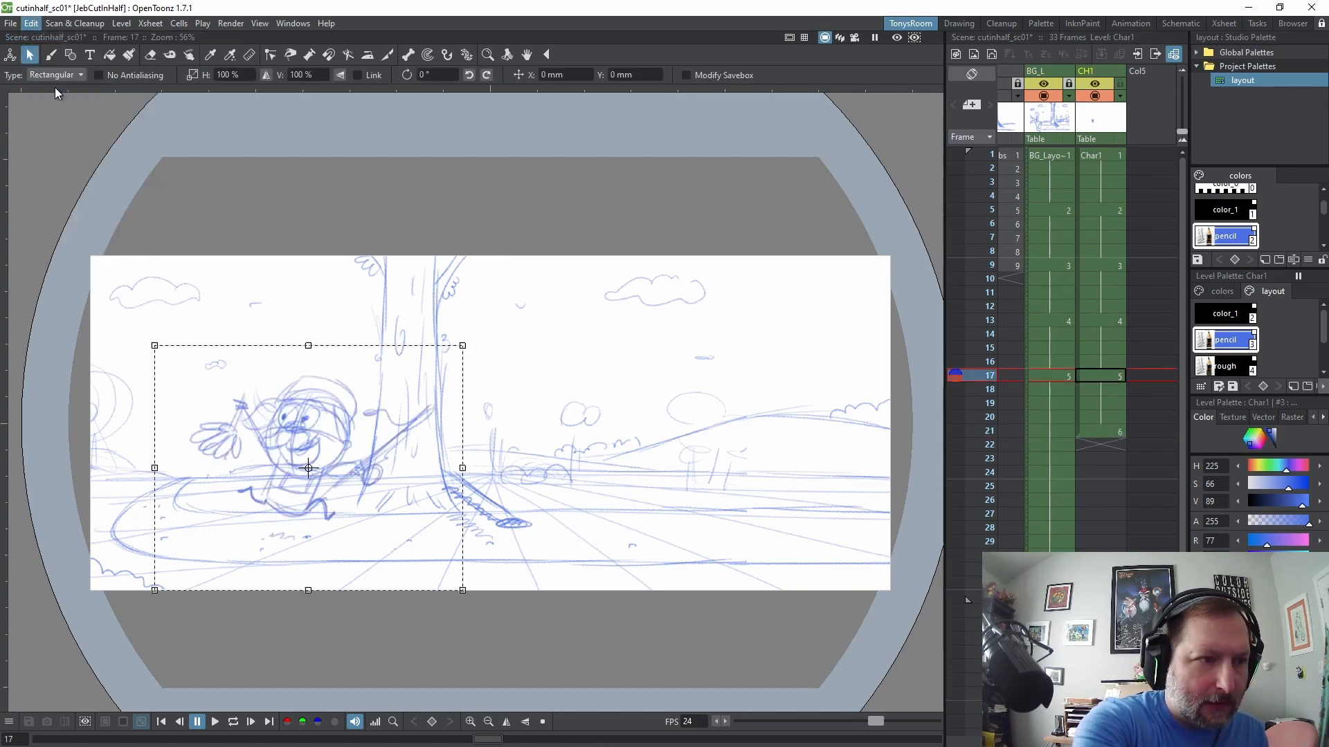
pyautogui.press('Down')
pyautogui.press('Down')
pyautogui.press('Down')
pyautogui.press('Down')
pyautogui.click(32, 25)
pyautogui.click(61, 100)
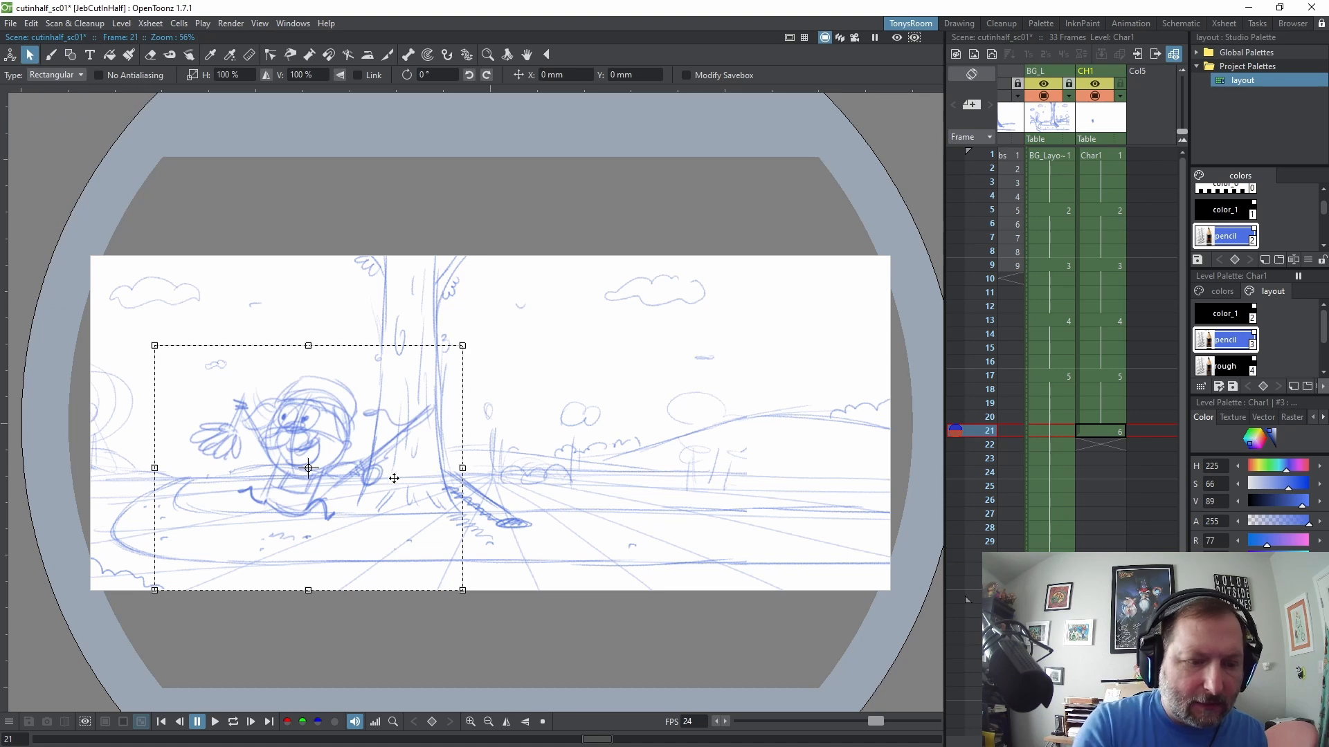
# Move the frame 21 character to the right of the tree and compare its position with frame 17
pyautogui.moveTo(392, 476); pyautogui.dragTo(628, 477)
pyautogui.press('Escape')
pyautogui.scroll(4, 661, 484)
pyautogui.scroll(-2, 668, 479)
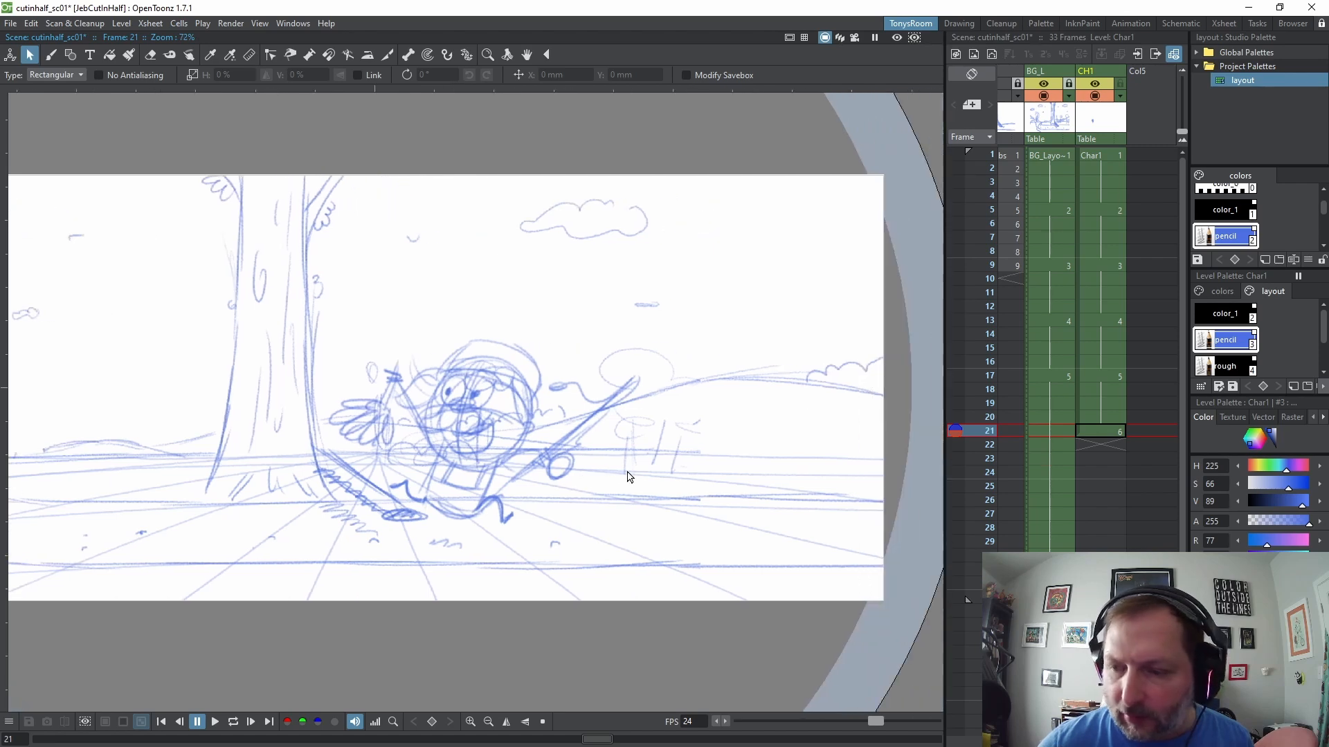
pyautogui.press('b')
pyautogui.press(',')
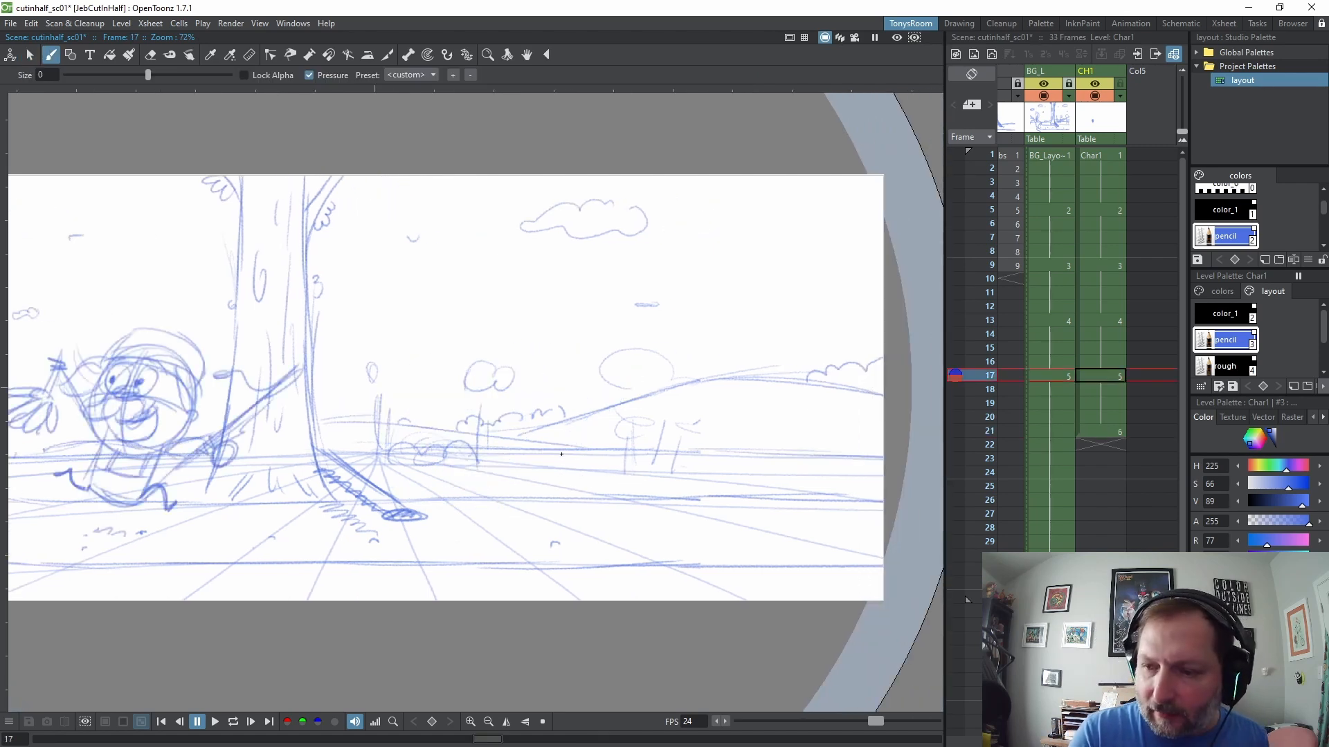
pyautogui.press('.')
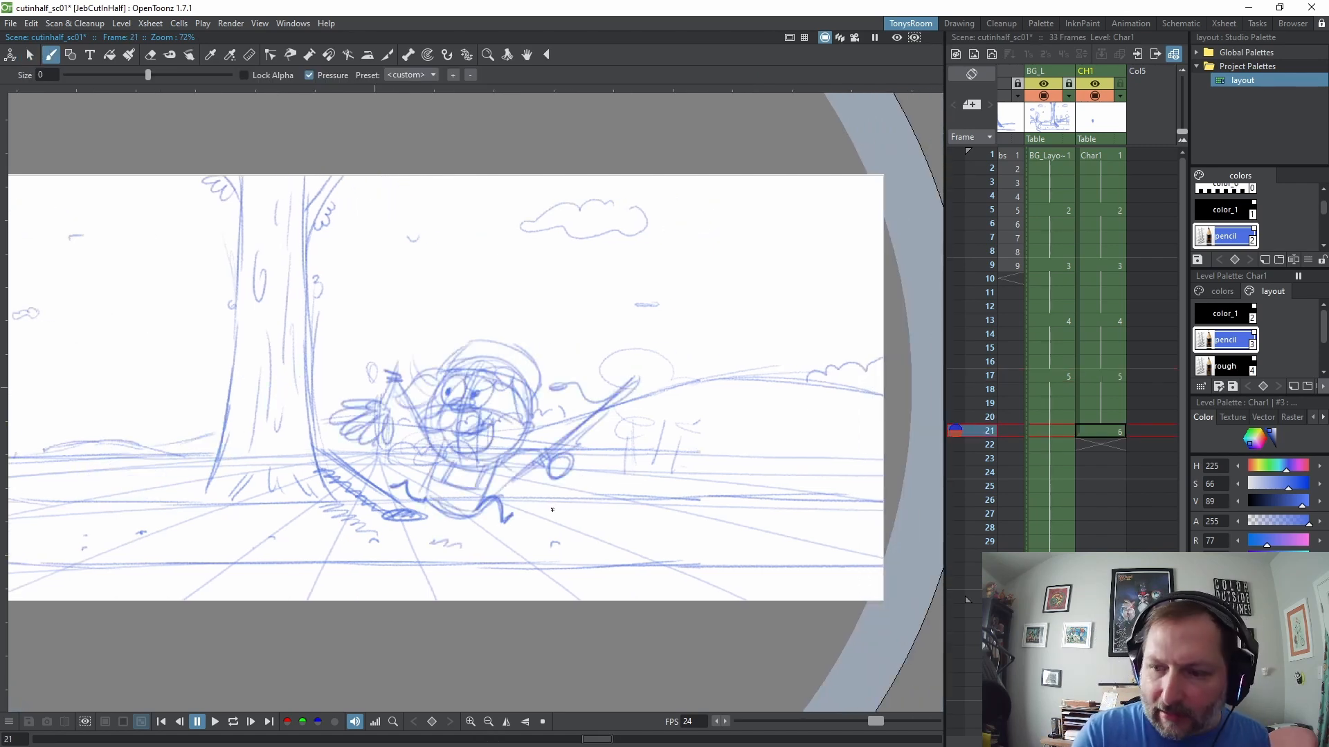
# Extend the hold of the frame 21 Char1 drawing through frame 25
pyautogui.press("'")
pyautogui.press("'")
pyautogui.press("'")
pyautogui.press("'")
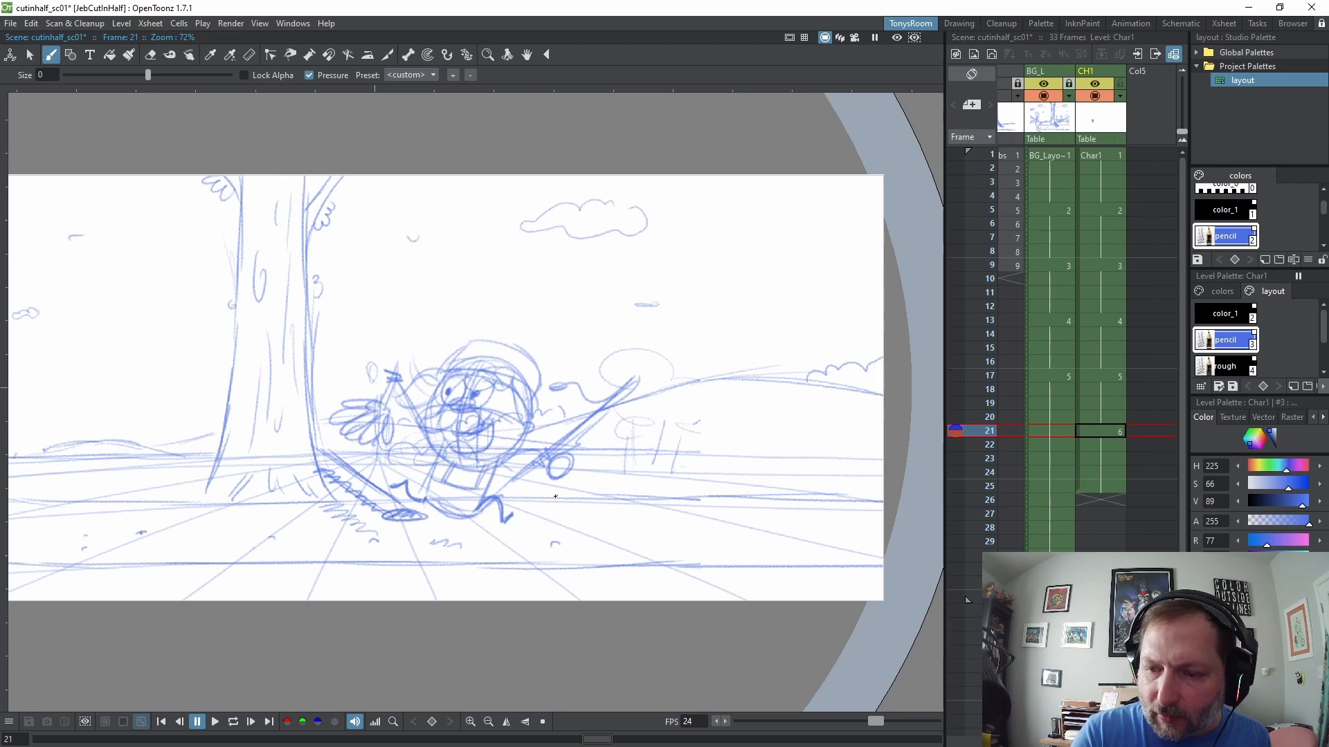
# Add a blank Char1 drawing at frame 25
pyautogui.hotkey('shift', '.')
pyautogui.press('.')
pyautogui.press('.')
pyautogui.press('.')
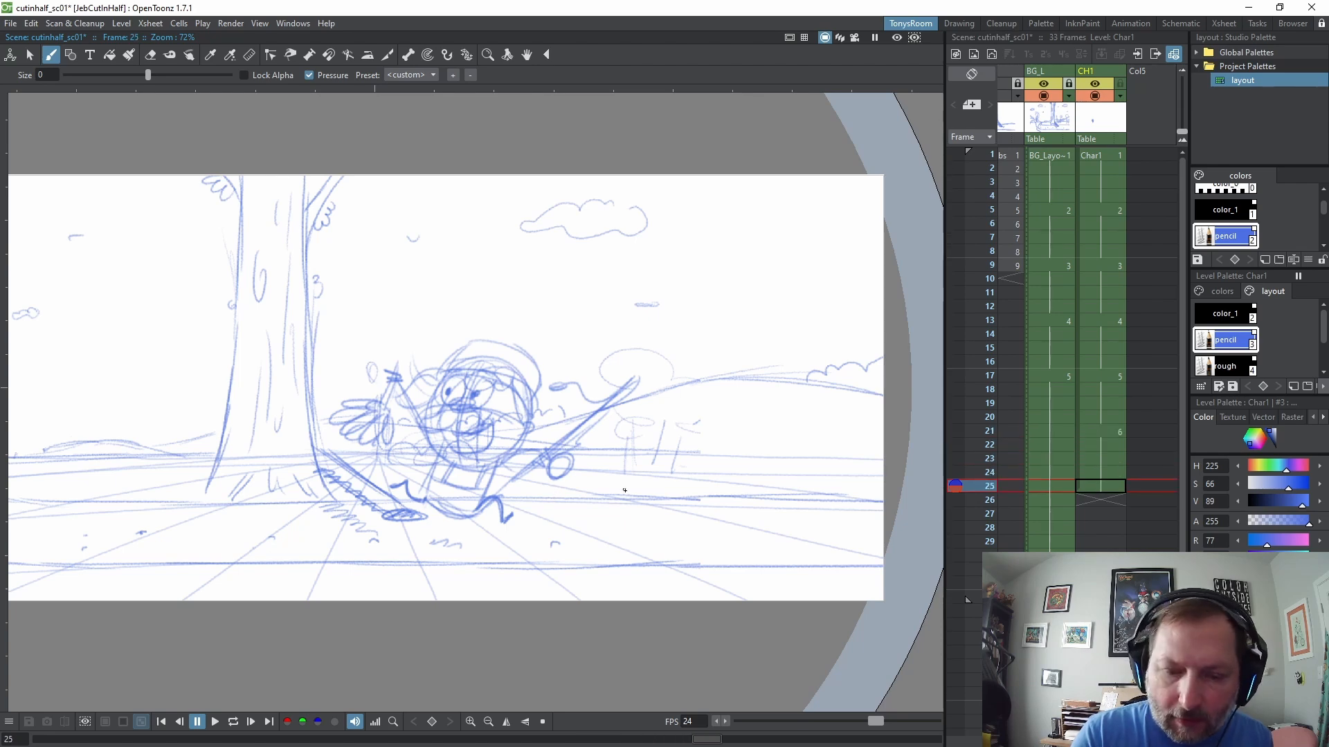
pyautogui.hotkey('alt', 'd')
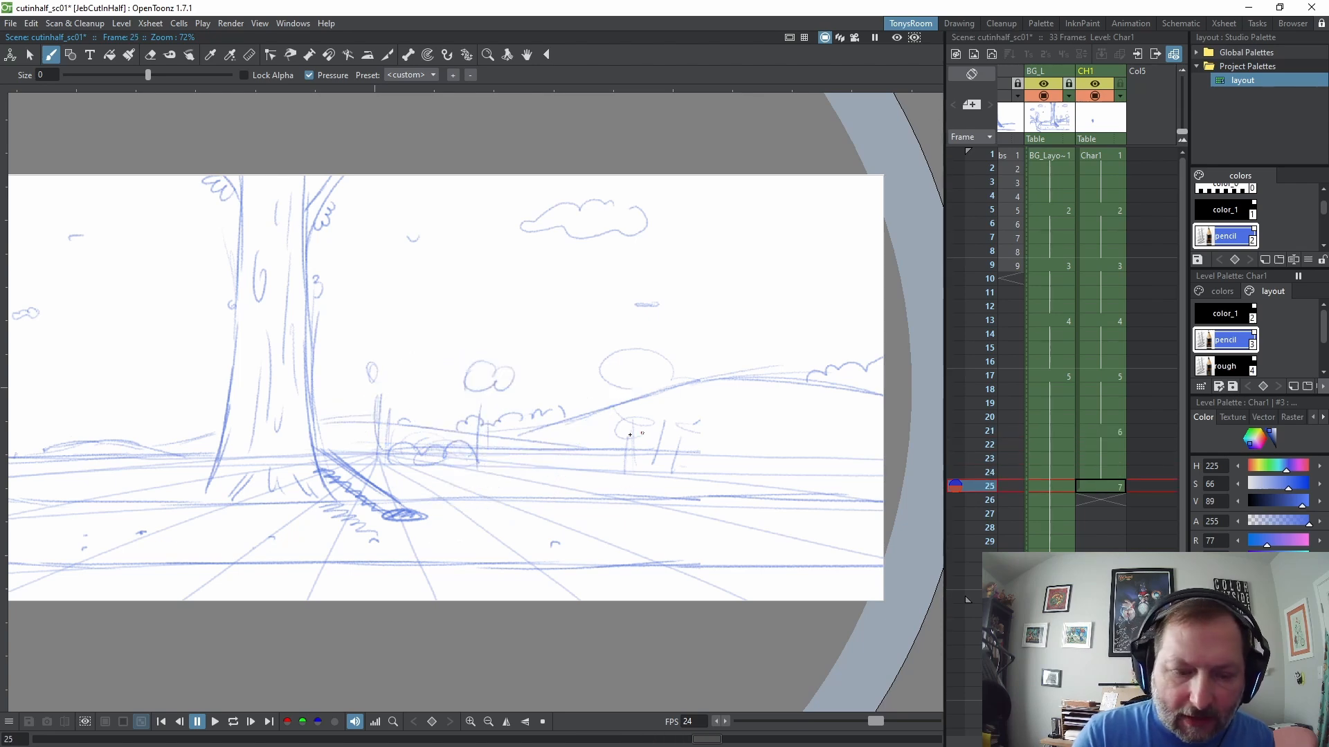
# Onion-skin frame 21 and sketch the severed lower body with an oval cut top and two running legs on frame 25
pyautogui.click(959, 432)
pyautogui.moveTo(618, 487); pyautogui.dragTo(643, 490)
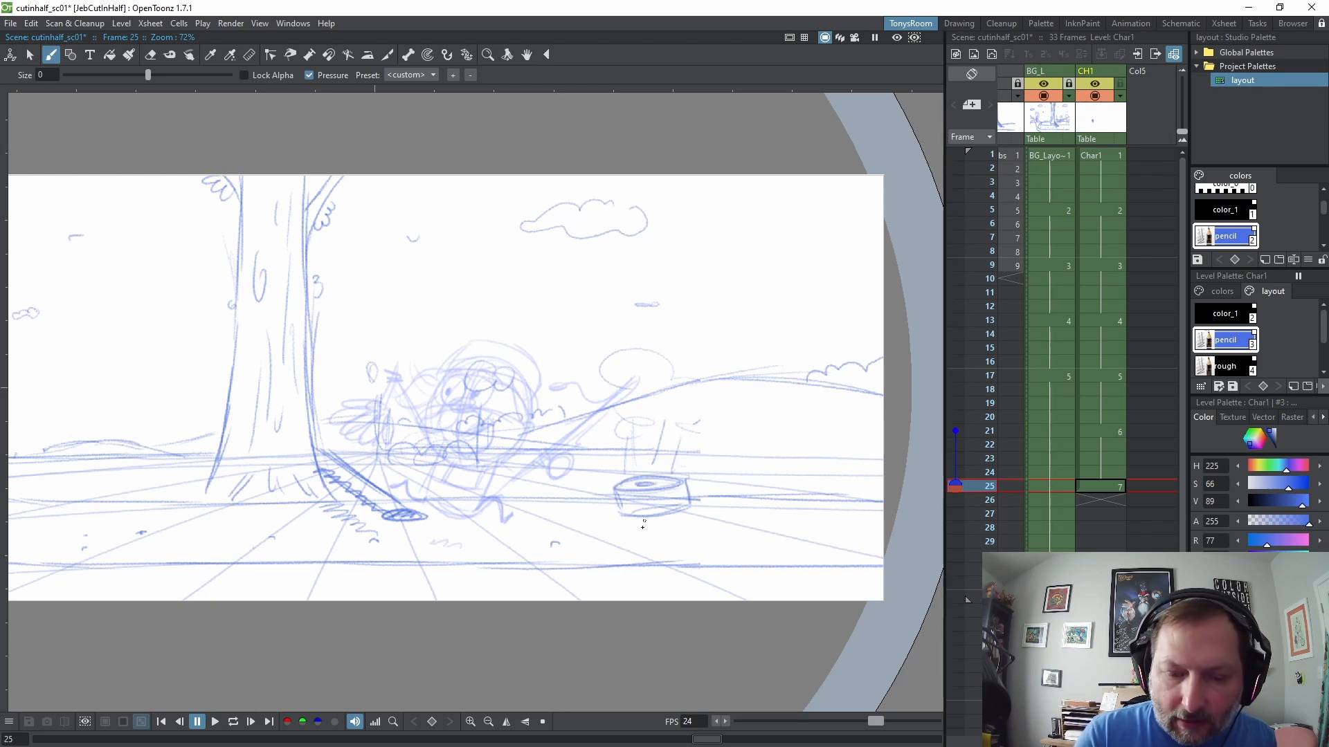
pyautogui.moveTo(610, 526); pyautogui.dragTo(591, 517)
pyautogui.moveTo(690, 510)
pyautogui.mouseDown()
pyautogui.moveTo(705, 534)
pyautogui.moveTo(714, 523)
pyautogui.mouseUp()
# Lasso the frame 25 lower body, scale it to 85.9% by 91.23%, rotate it 4.24° and place it ahead of the frame 21 character
pyautogui.press('s')
pyautogui.moveTo(611, 566)
pyautogui.mouseDown()
pyautogui.moveTo(743, 484)
pyautogui.moveTo(734, 454)
pyautogui.mouseUp()
pyautogui.click(69, 75)
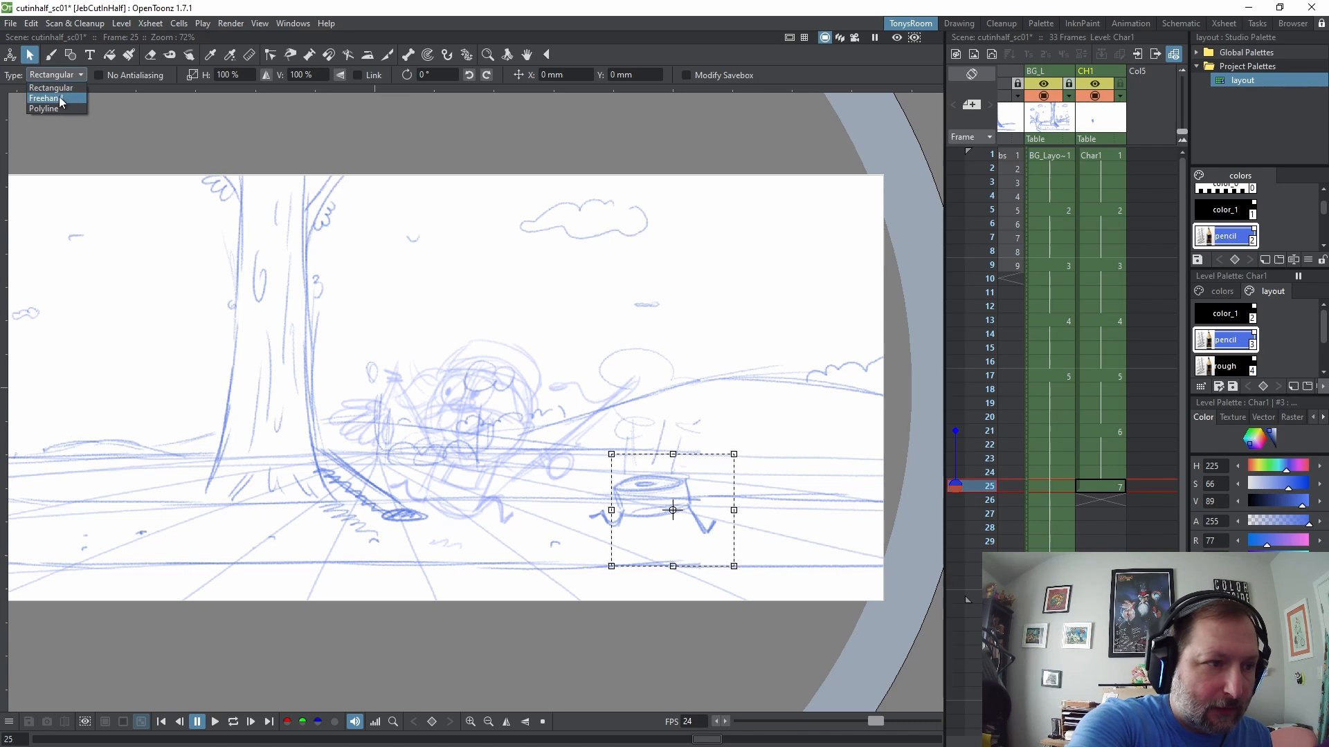
pyautogui.click(60, 99)
pyautogui.moveTo(666, 434); pyautogui.dragTo(722, 498)
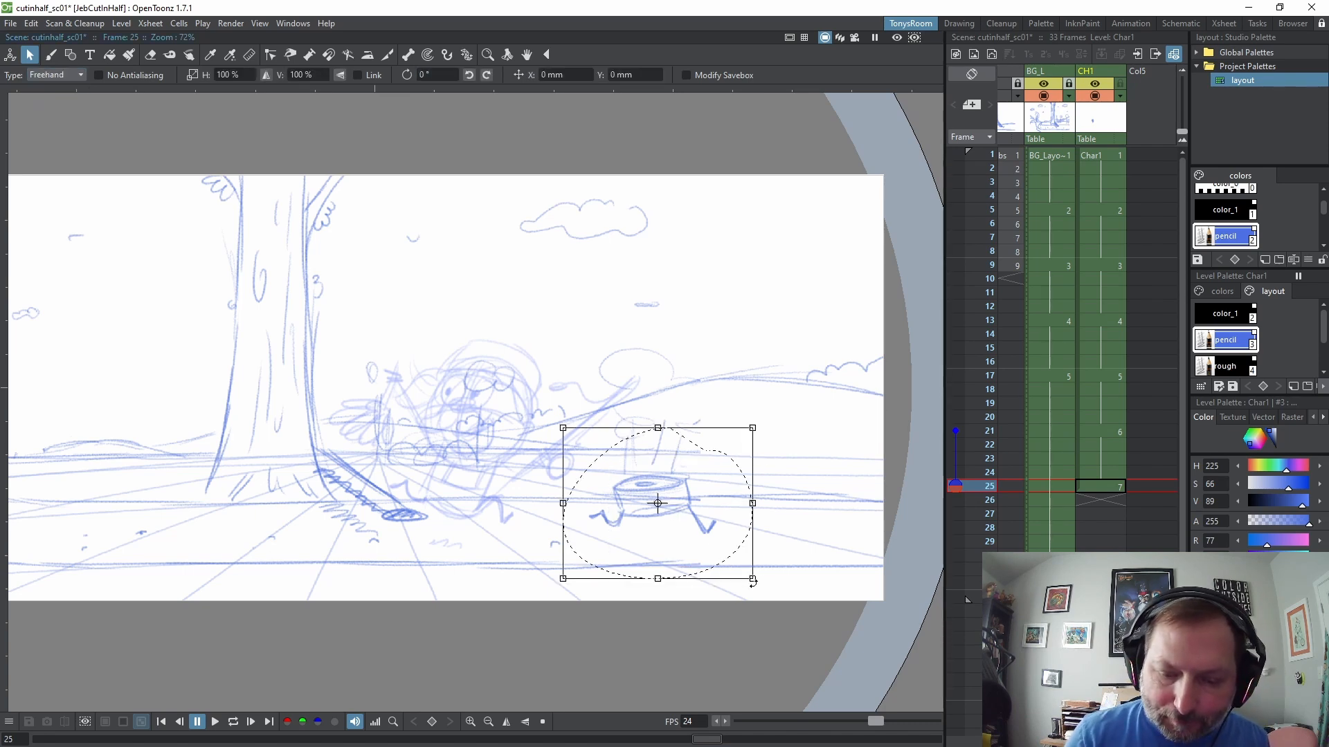
pyautogui.moveTo(753, 583); pyautogui.dragTo(758, 574)
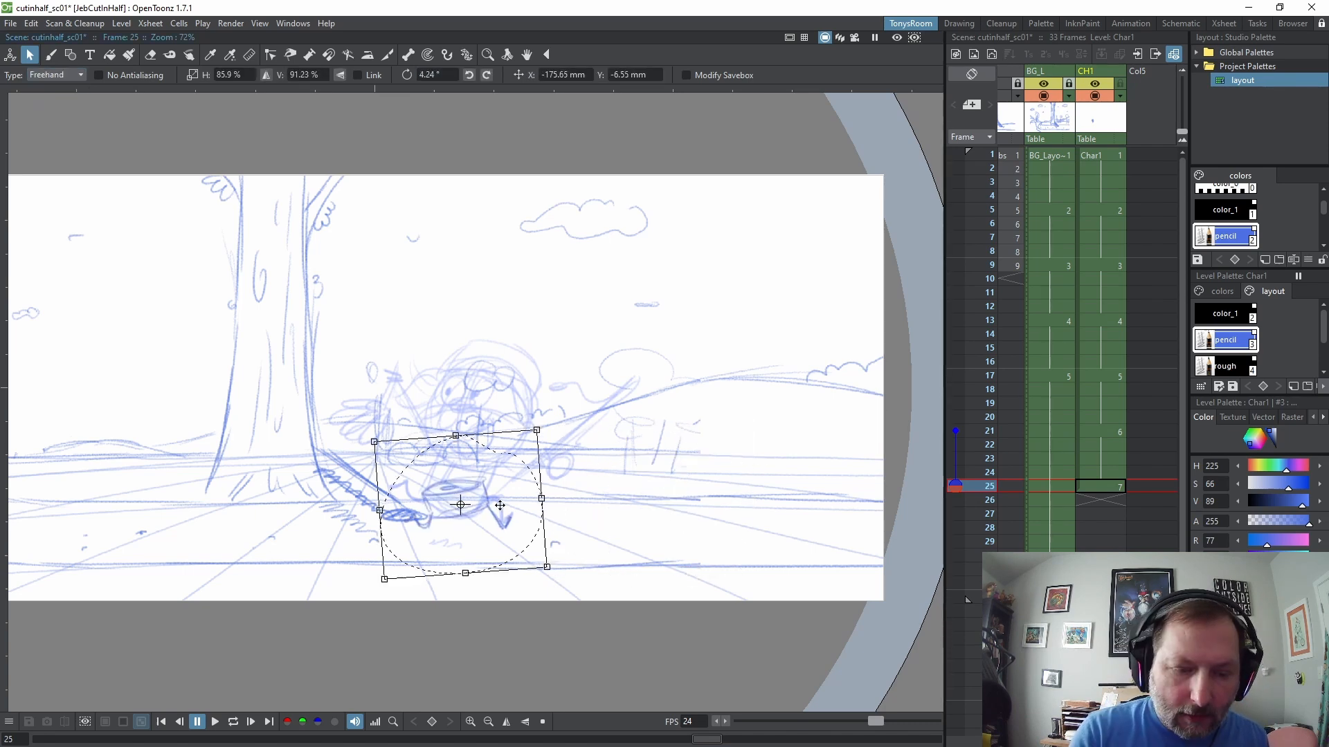
pyautogui.moveTo(501, 510); pyautogui.dragTo(662, 509)
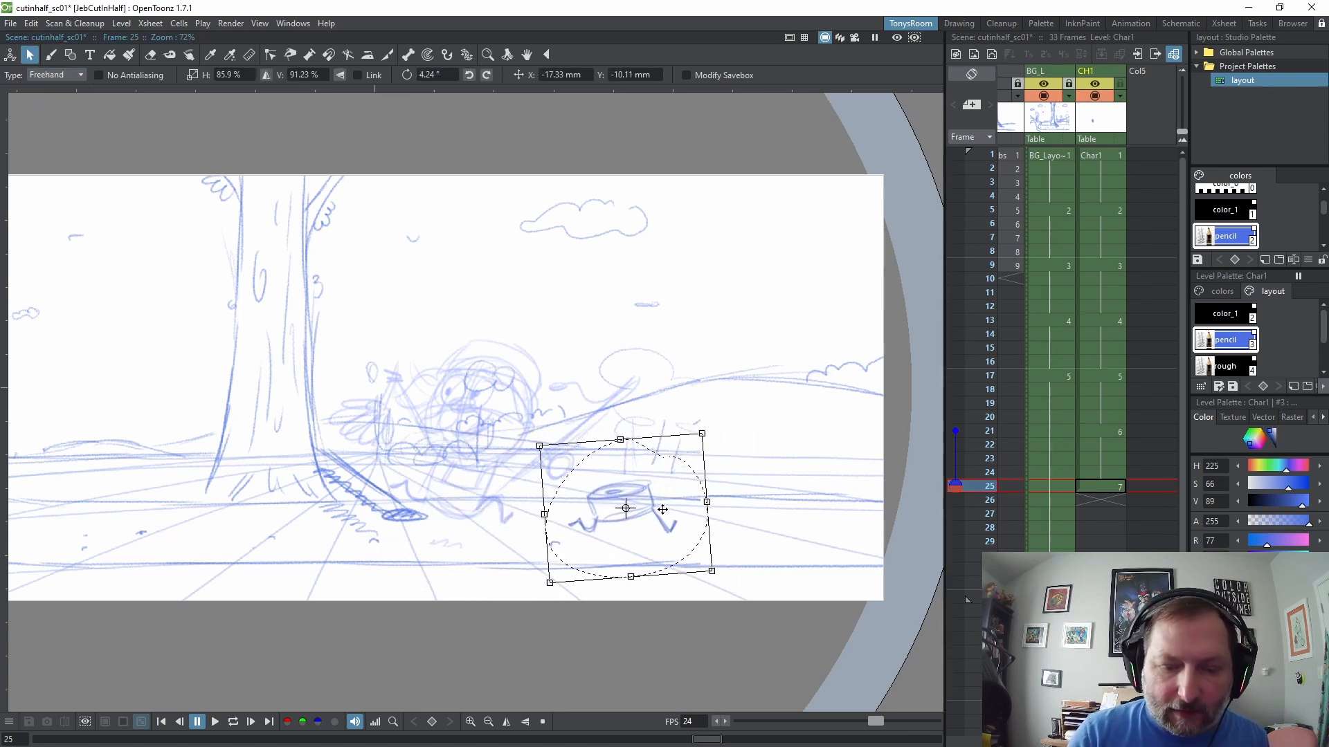
pyautogui.click(761, 465)
pyautogui.press(',')
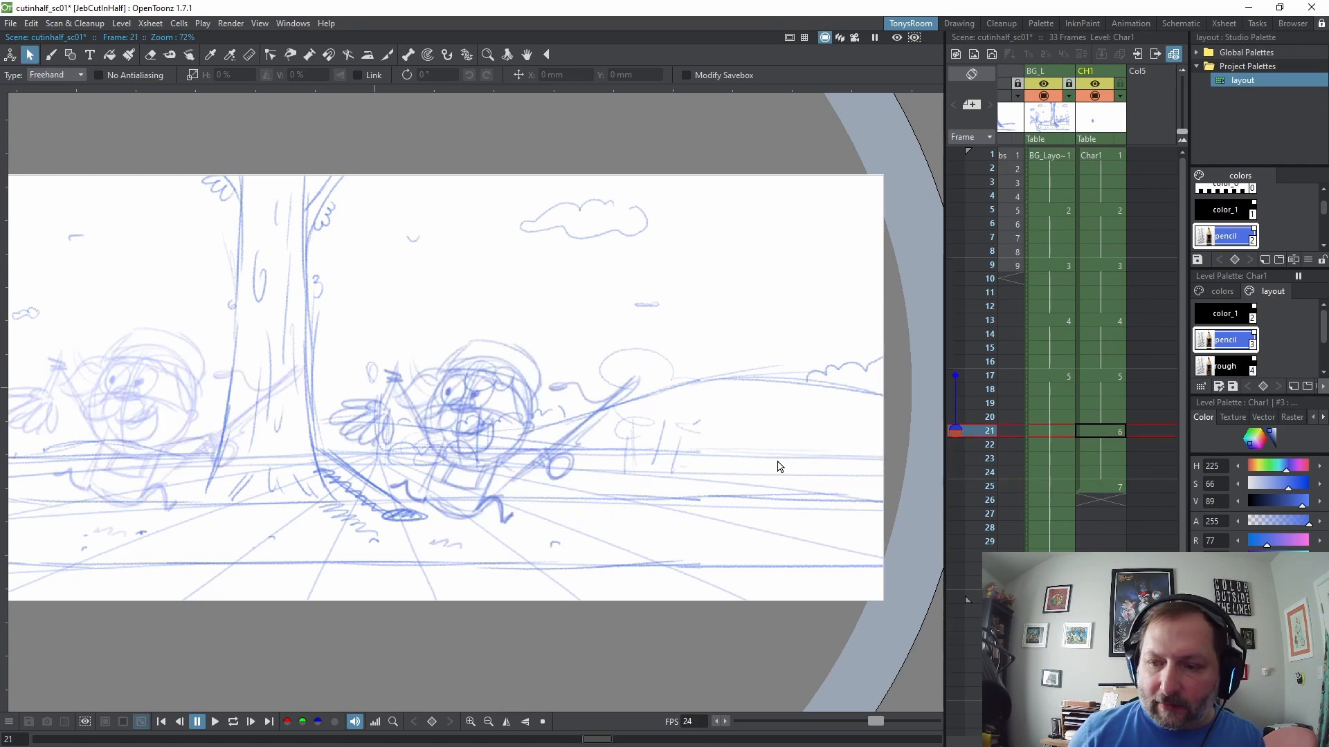
pyautogui.press('.')
# Extend the hold of the frame 25 Char1 drawing through frame 29 and go to frame 29
pyautogui.press("'")
pyautogui.press("'")
pyautogui.press("'")
pyautogui.press("'")
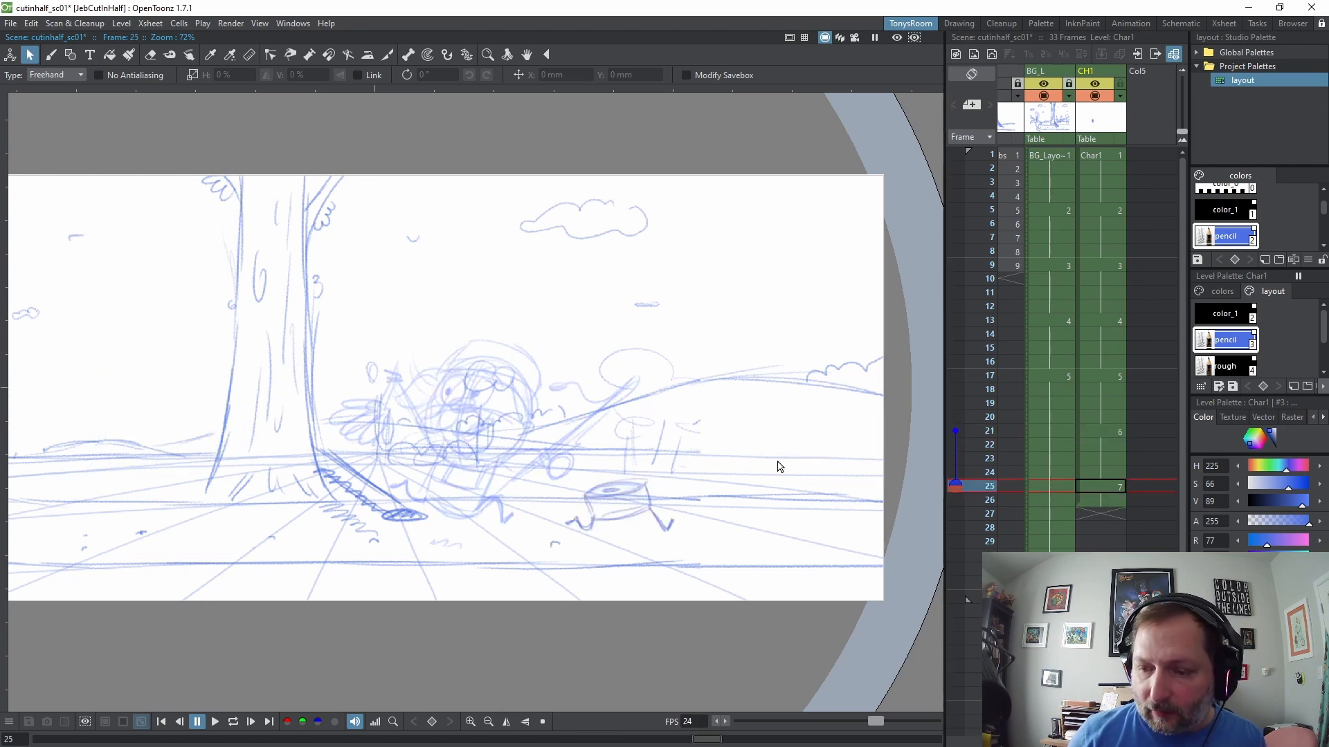
pyautogui.hotkey('shift', '.')
pyautogui.hotkey('shift', '.')
pyautogui.hotkey('shift', '.')
pyautogui.press('Down')
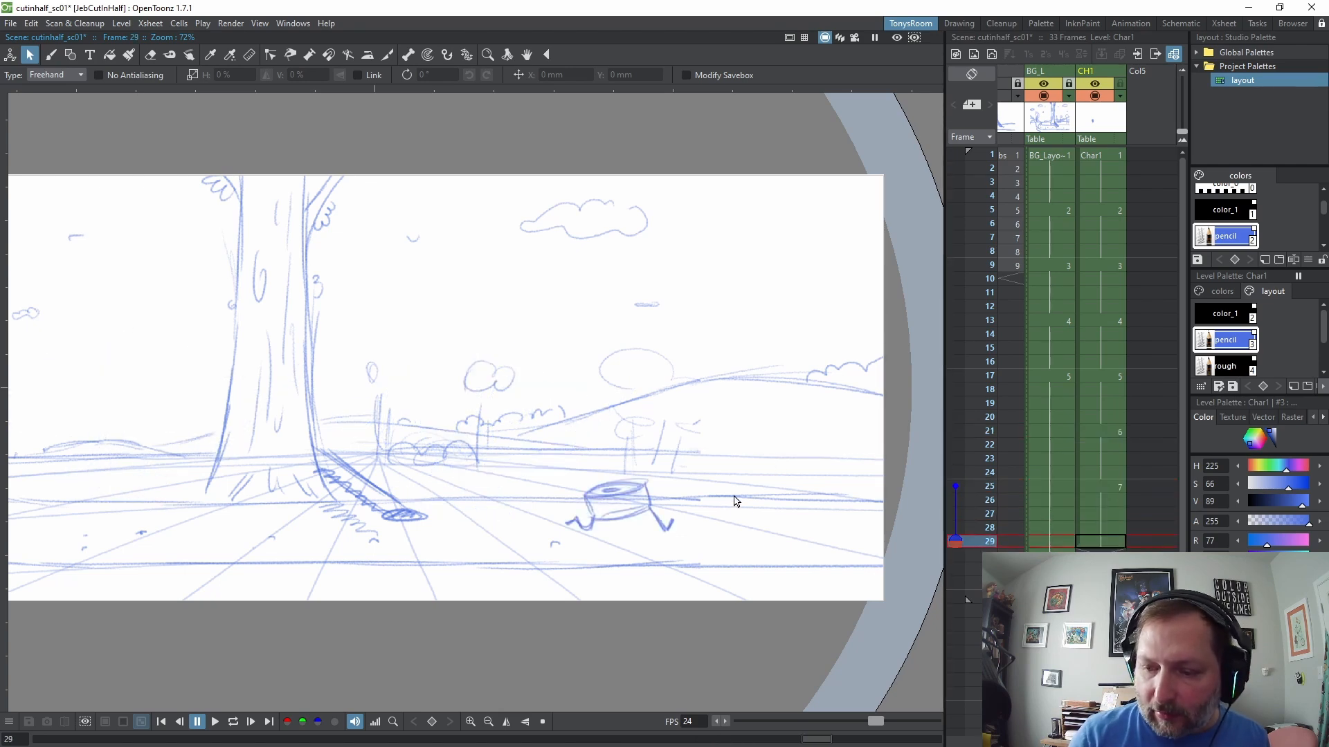
# Sketch the next running pose of the lower body in a new Char1 drawing at frame 29 and shift it to the right
pyautogui.press('b')
pyautogui.click(709, 509)
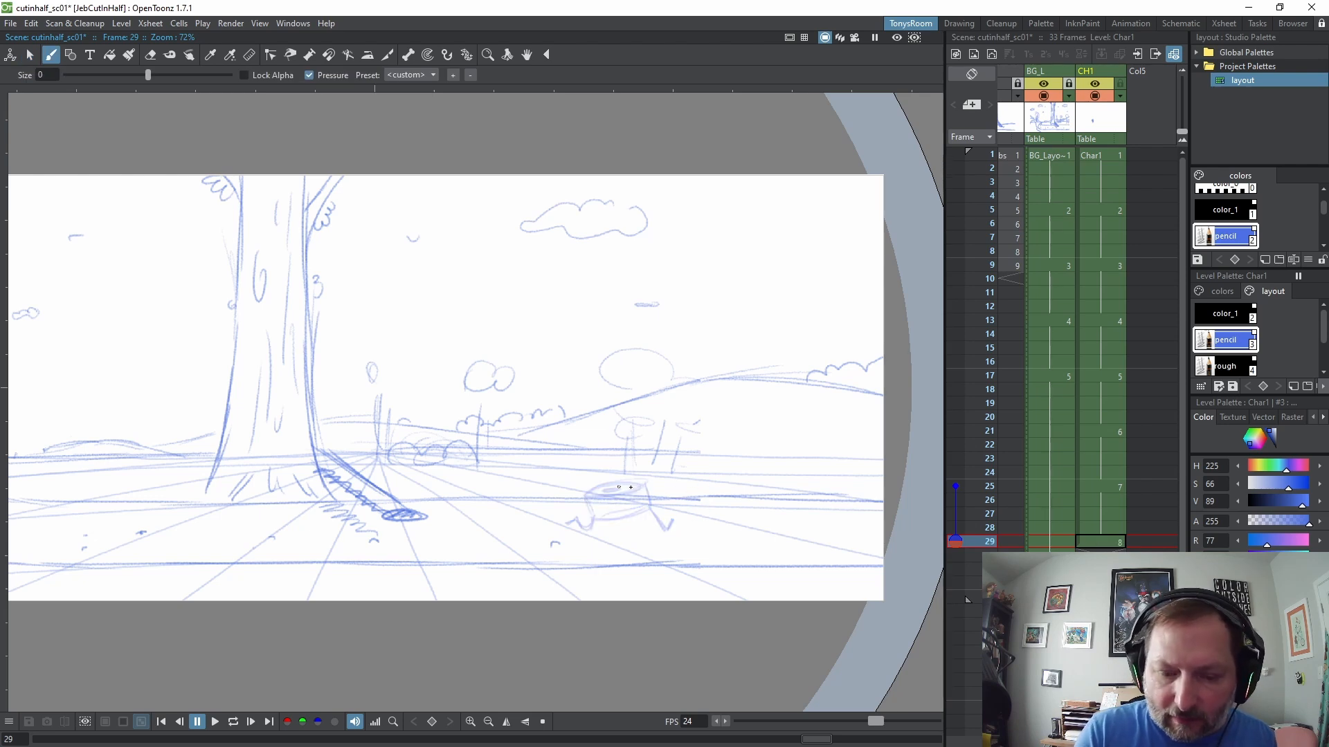
pyautogui.moveTo(630, 487); pyautogui.dragTo(641, 484)
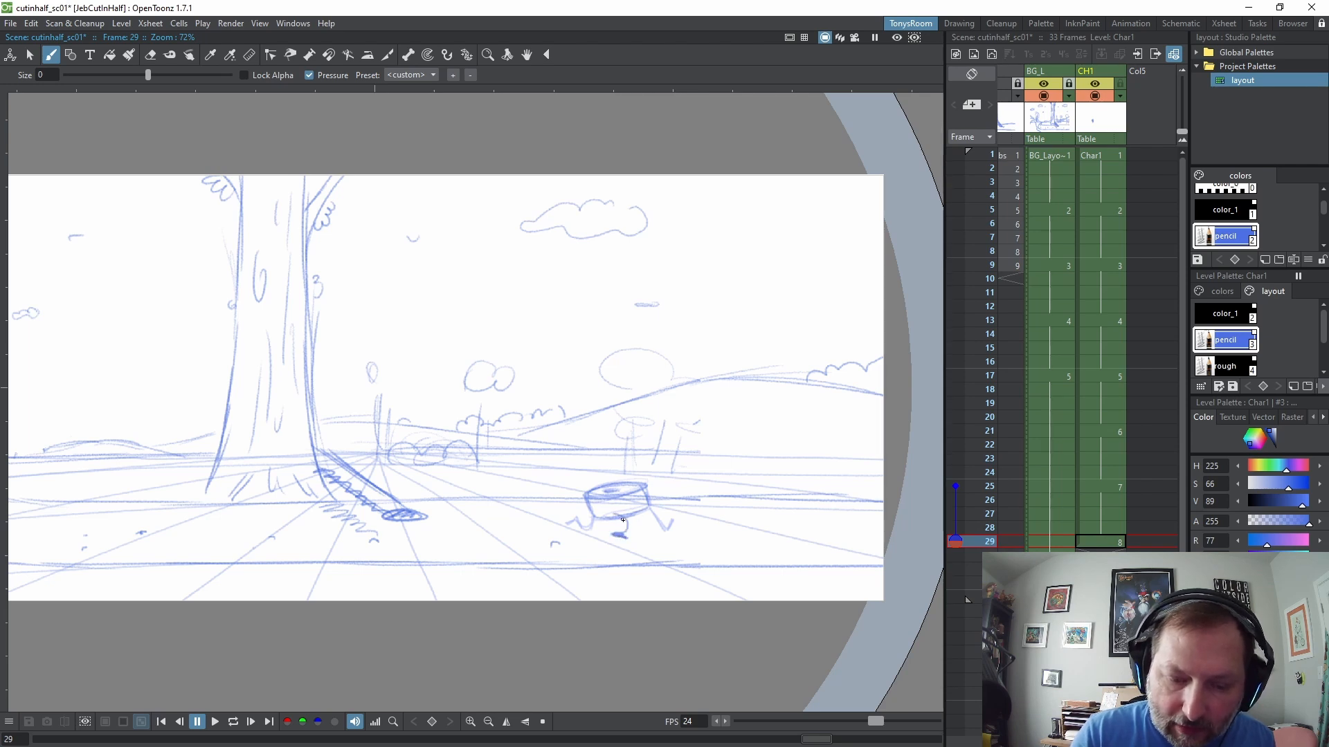
pyautogui.press('s')
pyautogui.moveTo(647, 475); pyautogui.dragTo(732, 517)
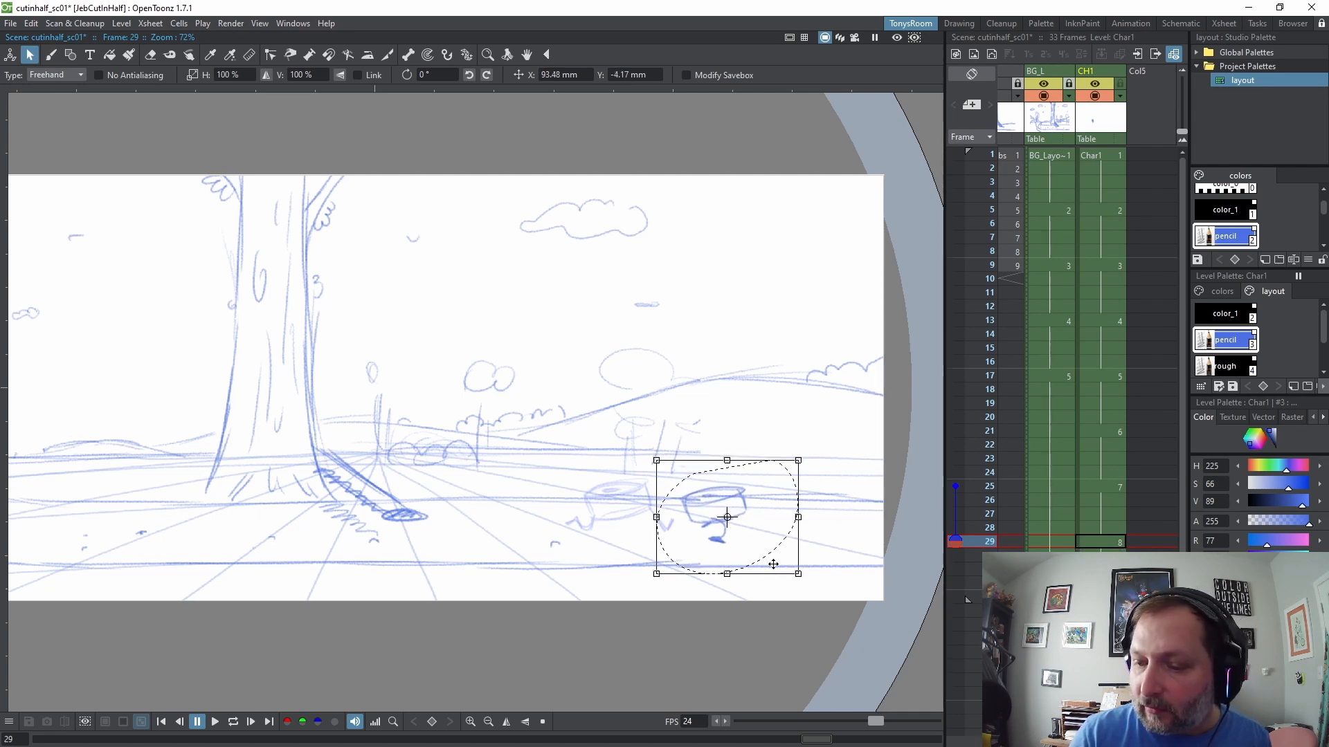
# Sketch the lower body in a wide stride on frame 33, nudge it up and left, and compare it with the preceding drawing
pyautogui.press('b')
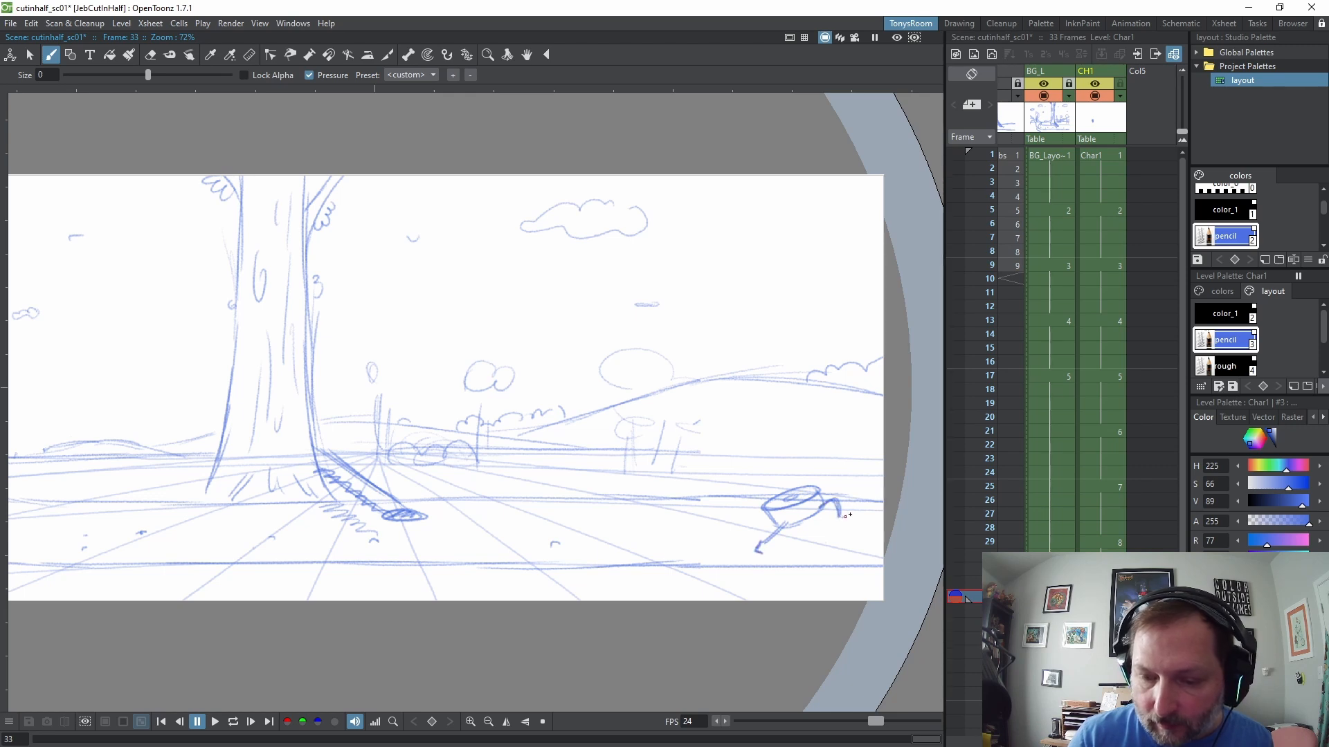
pyautogui.press('s')
pyautogui.moveTo(897, 485)
pyautogui.mouseDown()
pyautogui.moveTo(803, 577)
pyautogui.moveTo(897, 494)
pyautogui.moveTo(865, 479)
pyautogui.moveTo(733, 554)
pyautogui.moveTo(840, 505)
pyautogui.mouseUp()
pyautogui.click(632, 621)
pyautogui.press('b')
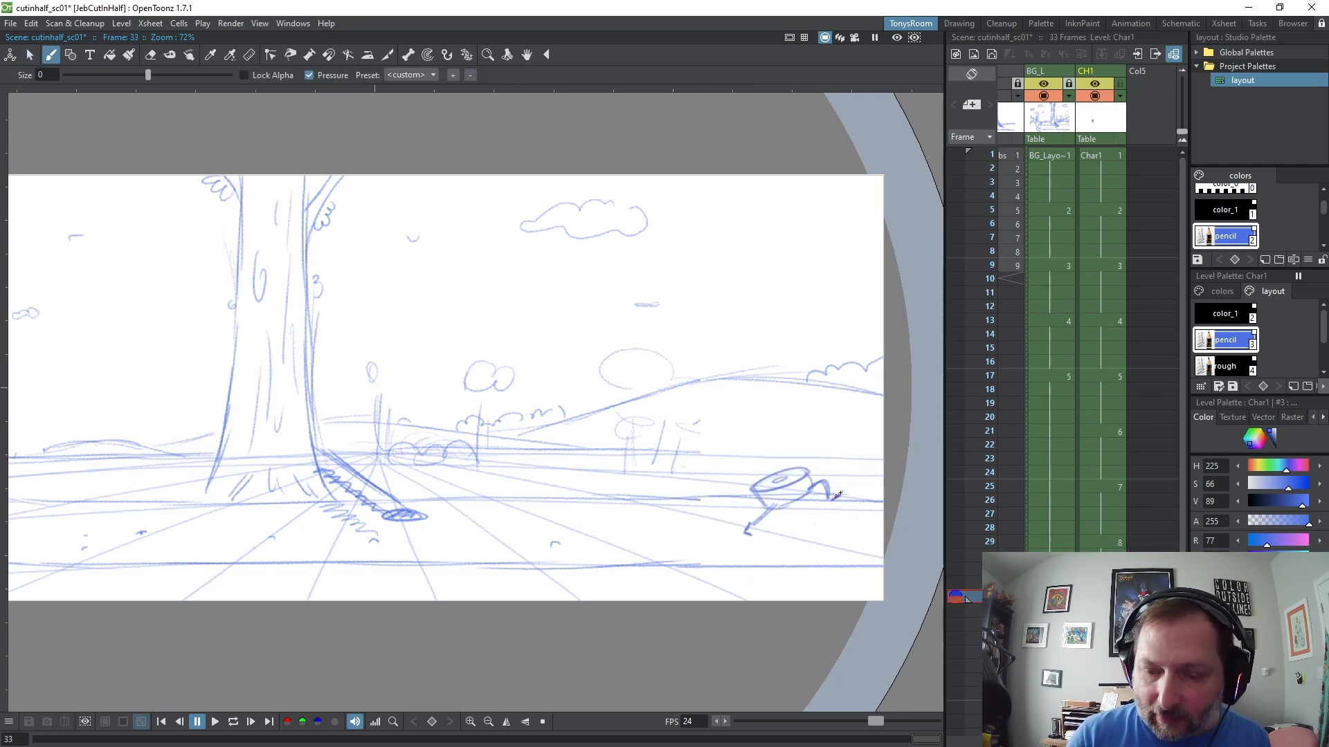
pyautogui.press(',')
pyautogui.press('.')
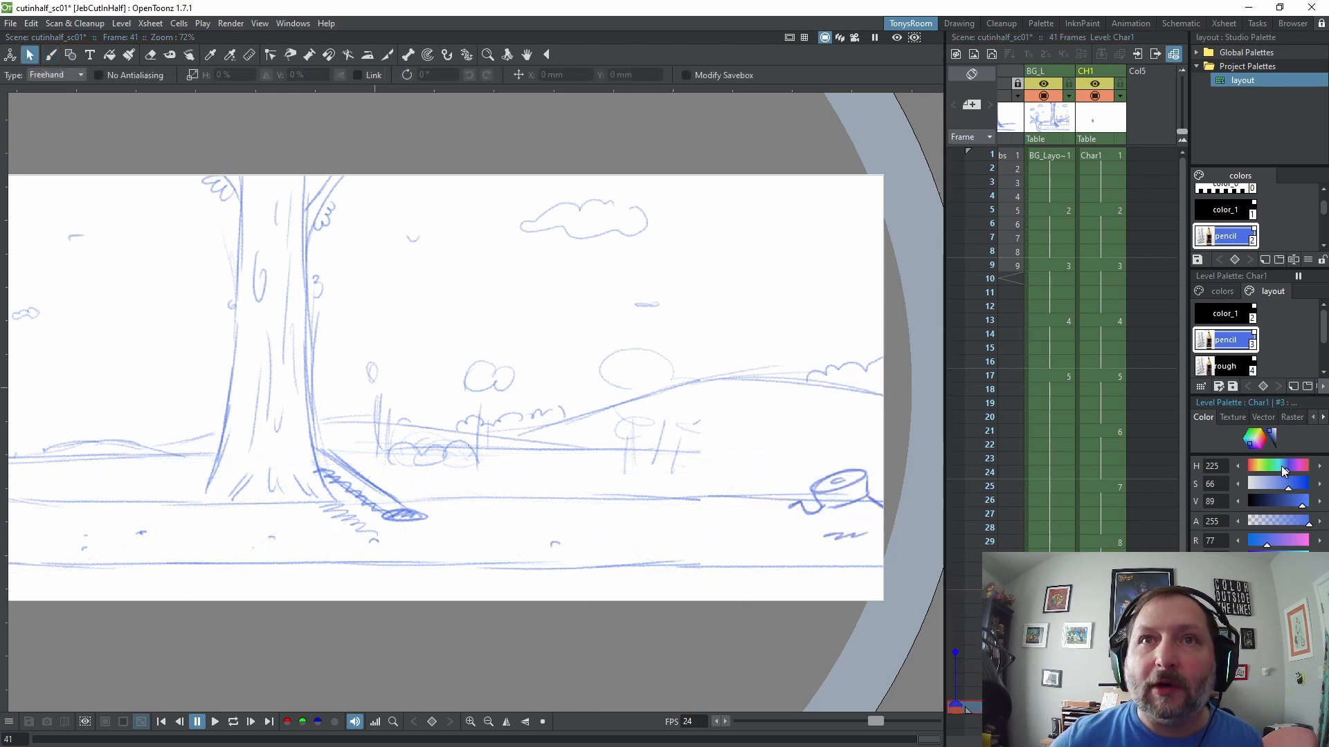
# Add Char1 drawings at frames 41 and 45, sketching the lower body leaving the picture on frame 41
pyautogui.scroll(-5, 1080, 336)
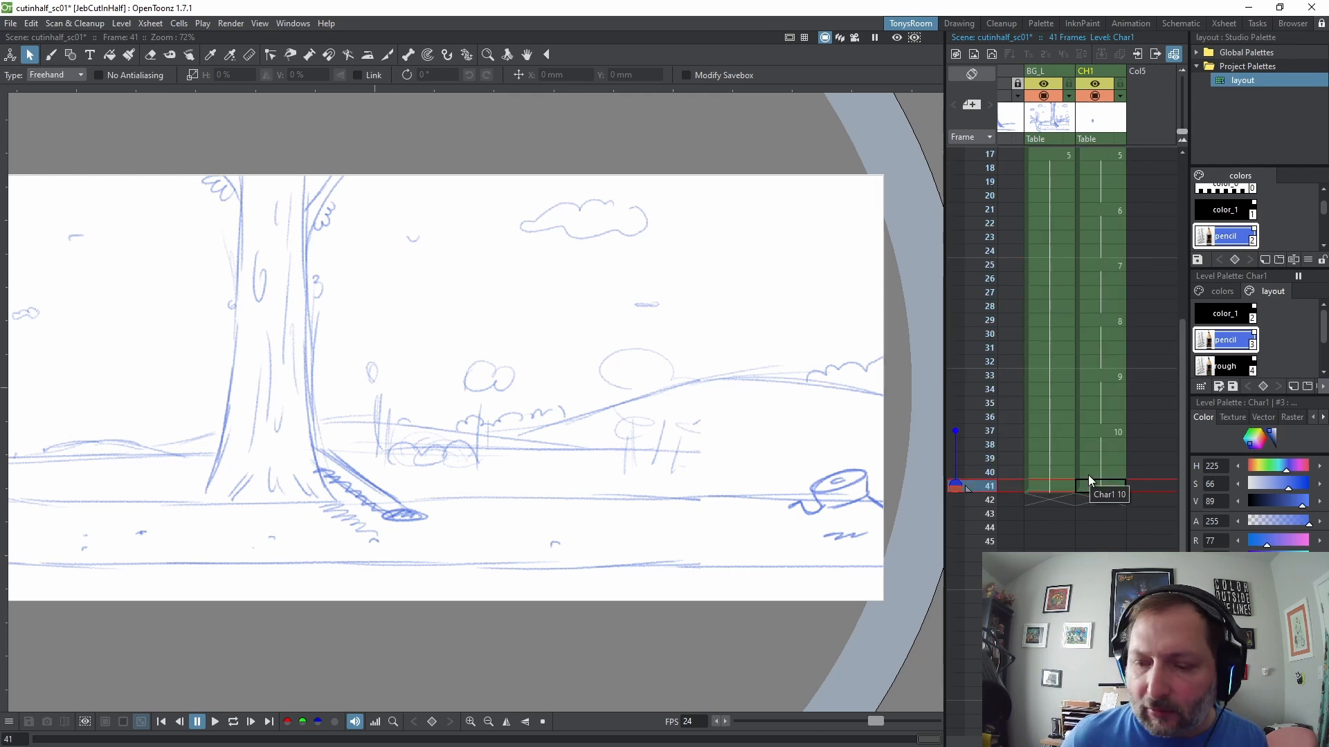
pyautogui.press('b')
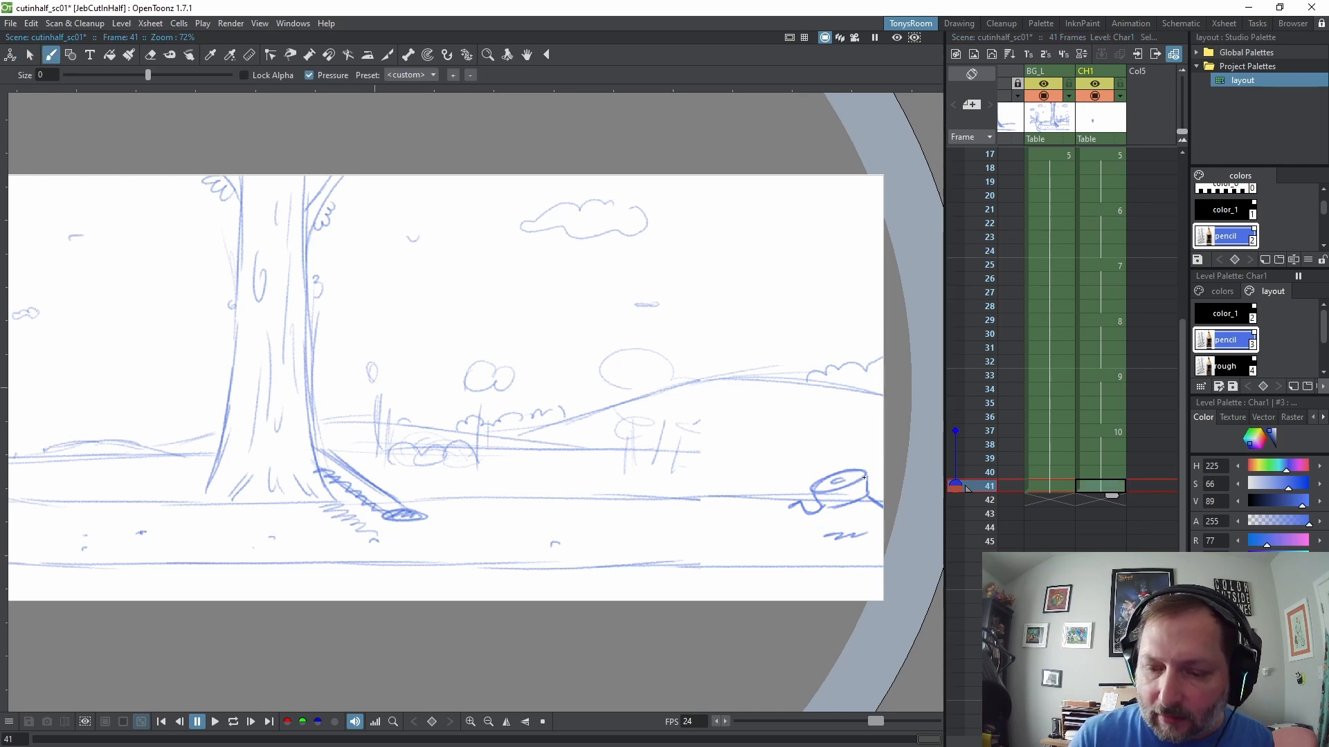
pyautogui.hotkey('alt', 'd')
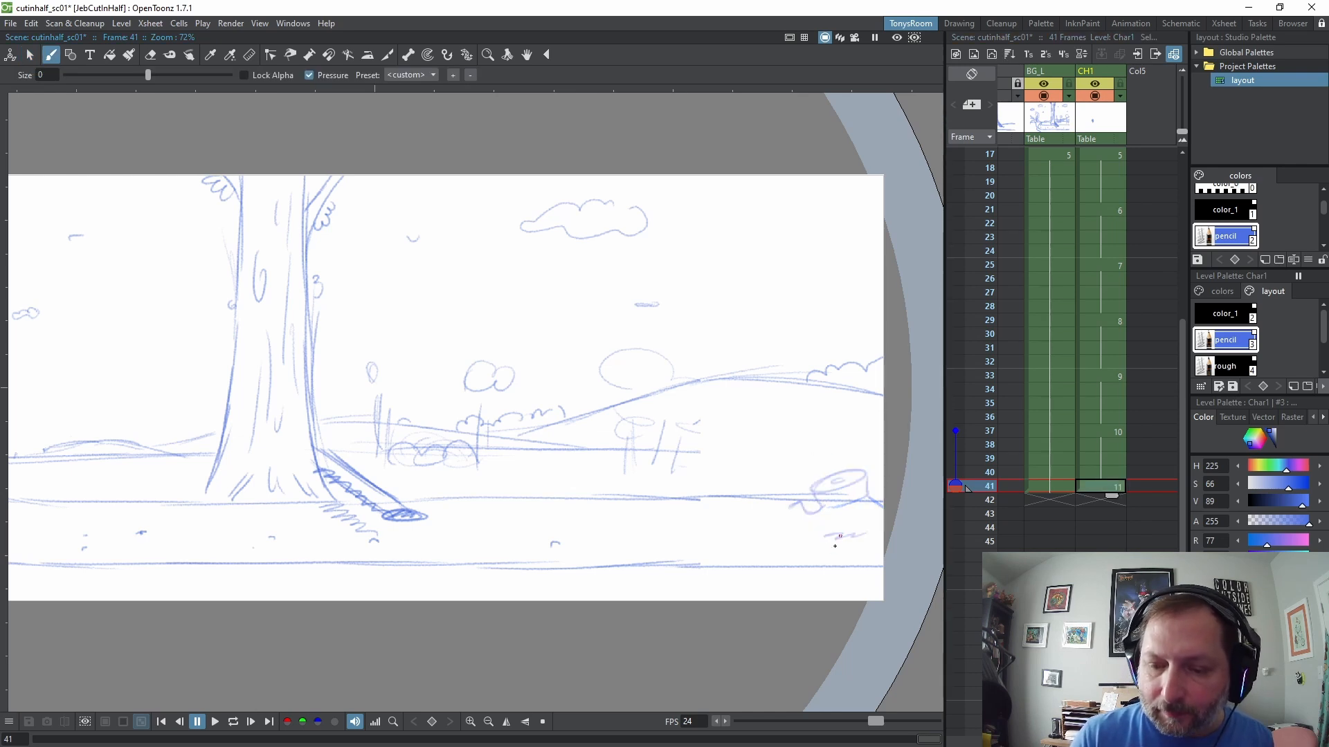
pyautogui.press(',')
pyautogui.press('.')
pyautogui.press('.')
pyautogui.hotkey('alt', 'd')
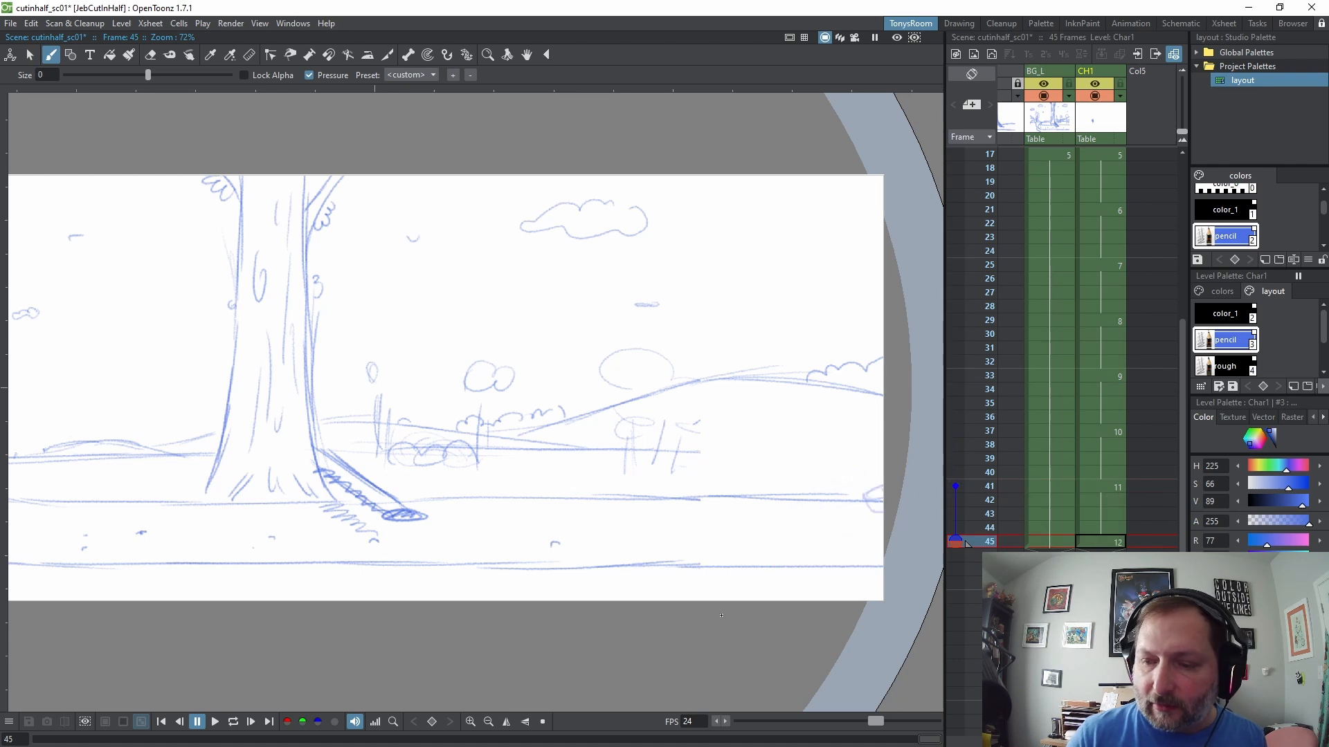
# Go back to frame 21 and make the BG_Layout column semi-transparent at 48% opacity
pyautogui.press('p')
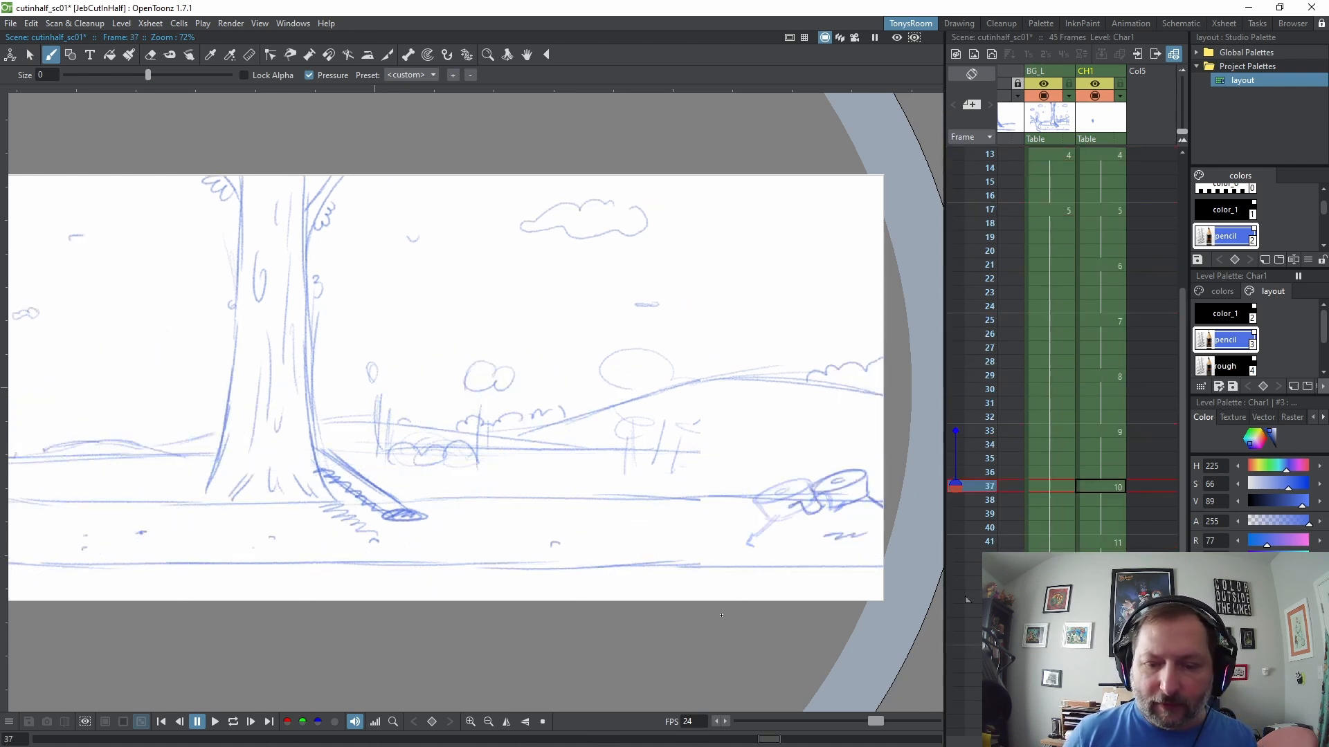
pyautogui.press(',')
pyautogui.press(',')
pyautogui.press(',')
pyautogui.press(',')
pyautogui.click(1068, 96)
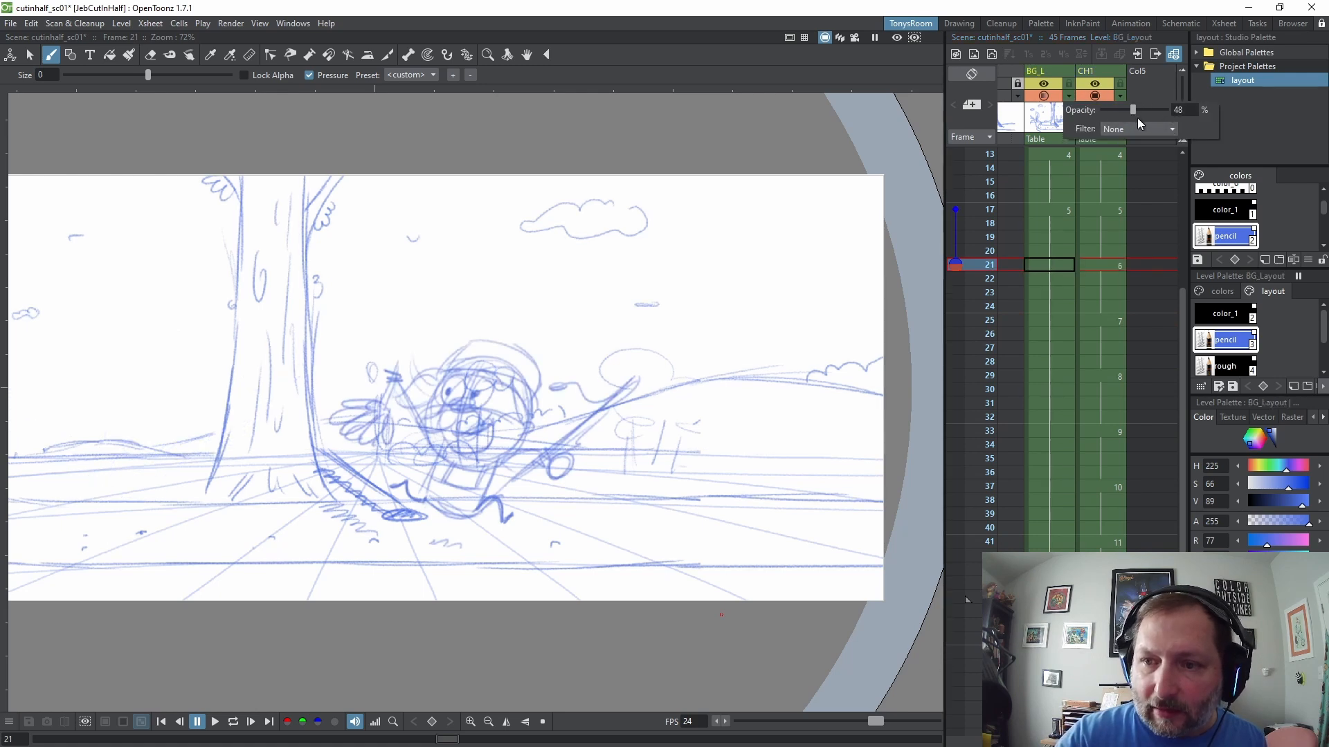
# Flip through the Char1 drawings between frames 13 and 45 to examine the run and the exit of the lower body
pyautogui.click(1112, 158)
pyautogui.press('.')
pyautogui.press('.')
pyautogui.press('.')
pyautogui.press('.')
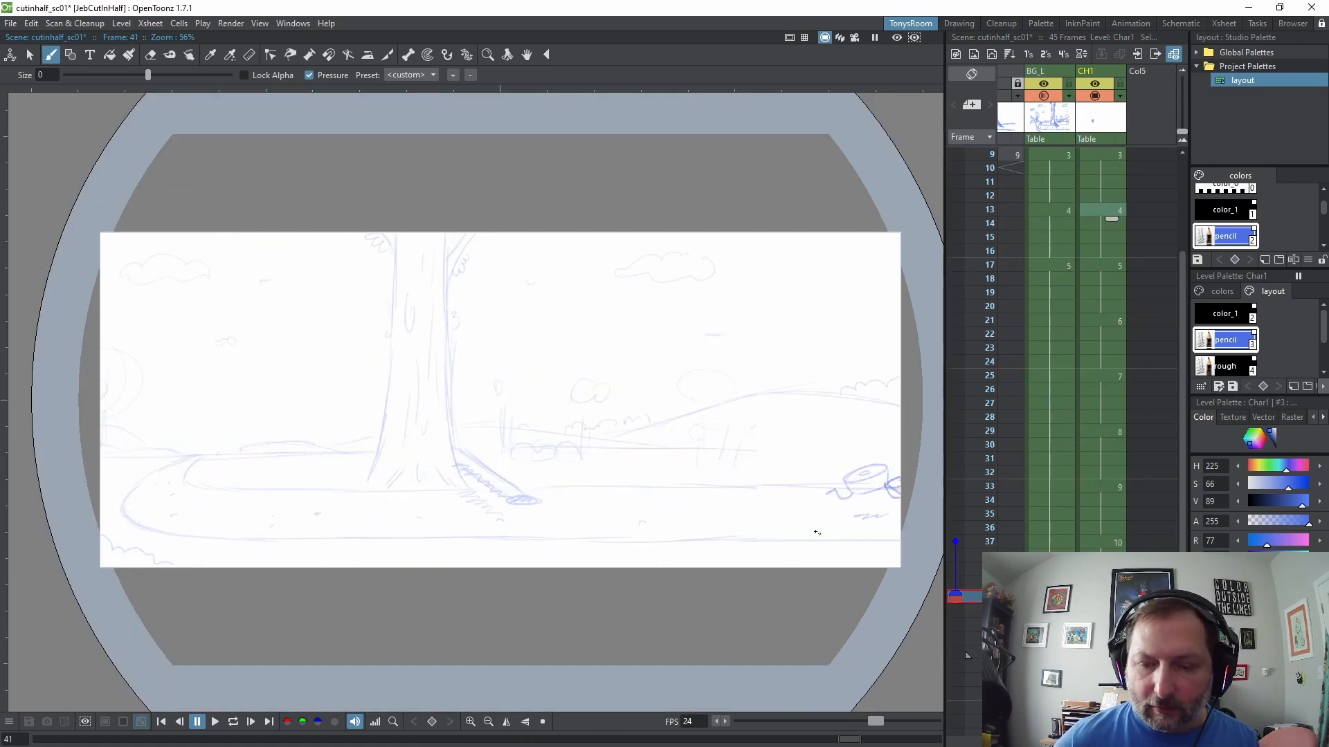
pyautogui.press(',')
pyautogui.press(',')
pyautogui.press(',')
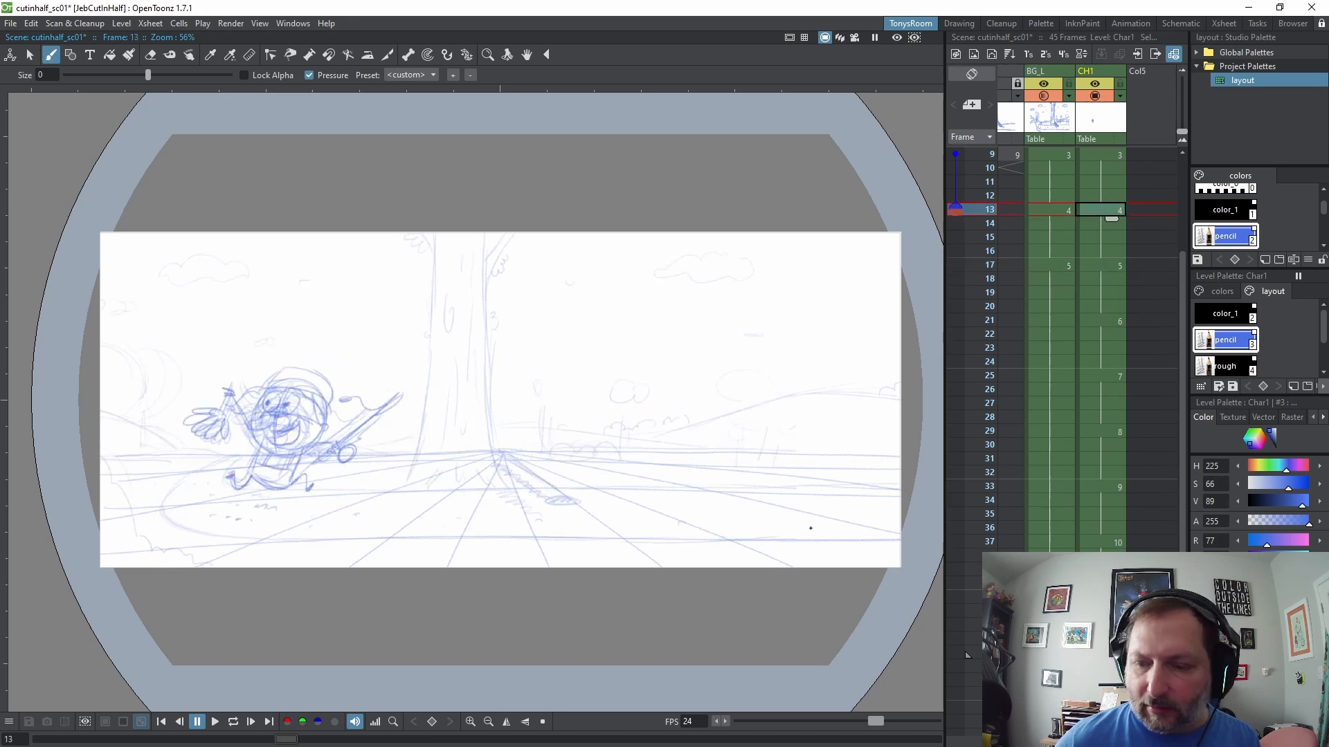
pyautogui.press('.')
pyautogui.press('.')
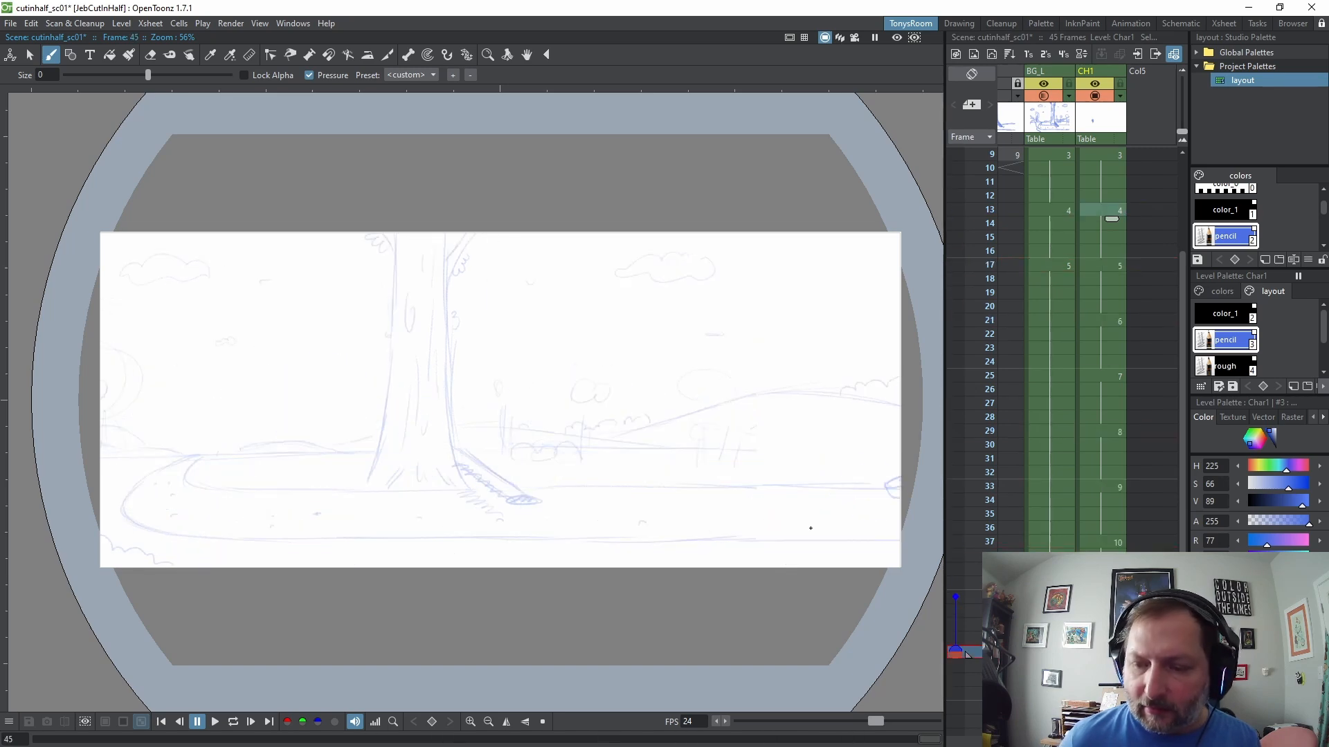
pyautogui.press(',')
pyautogui.press(',')
# Unlock the Grid column and extend its hold beyond frame 33
pyautogui.hscroll(-2, 1087, 311)
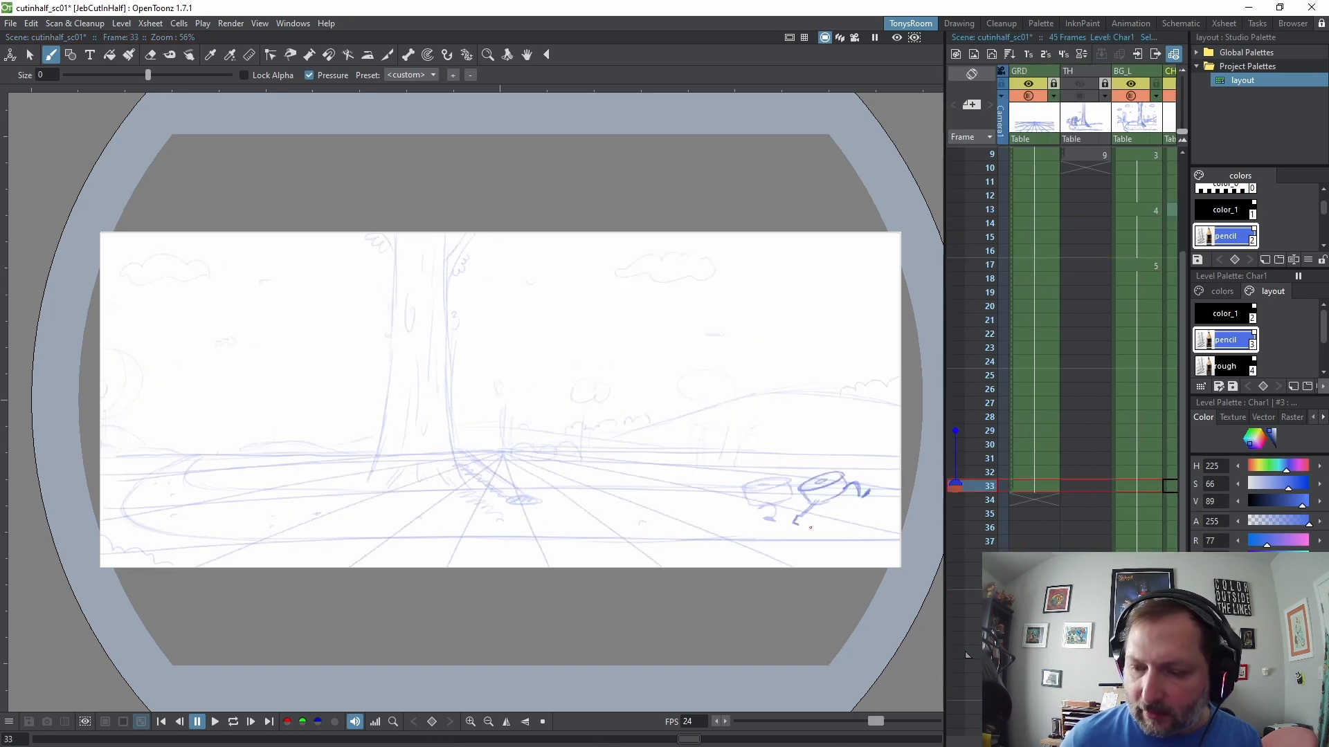
pyautogui.click(1055, 83)
pyautogui.click(1038, 486)
pyautogui.moveTo(1038, 496); pyautogui.dragTo(1038, 553)
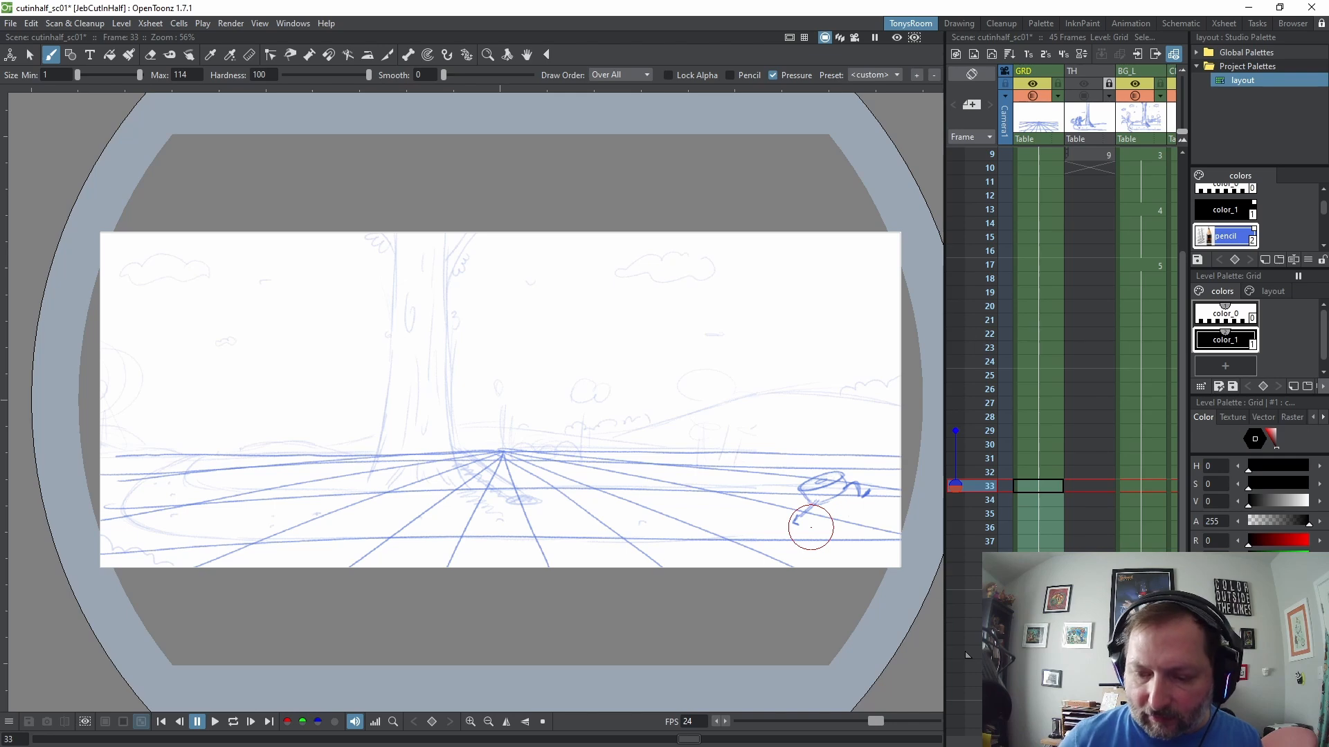
# Lasso the Char1 lower body on frame 29, enlarge it to about 117% by 115% and move it up and left
pyautogui.hscroll(2, 1087, 311)
pyautogui.click(1114, 344)
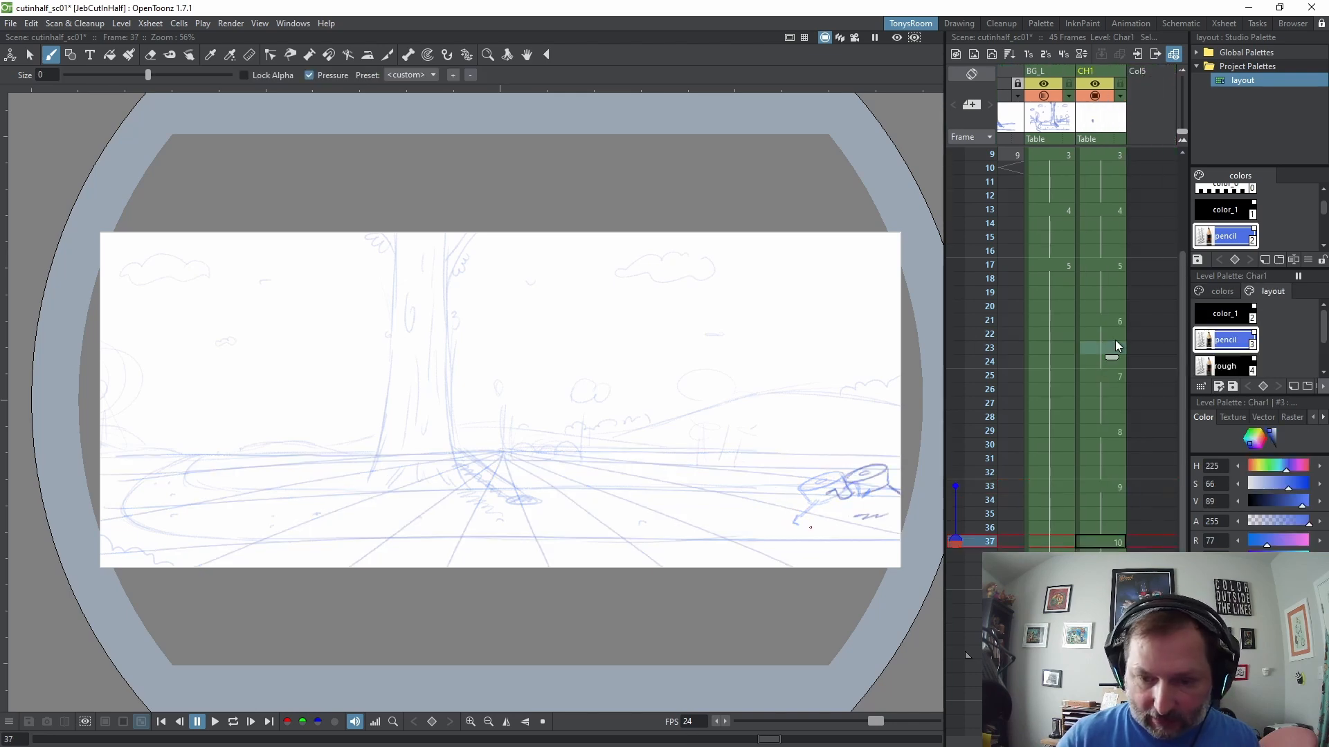
pyautogui.press(',')
pyautogui.press('.')
pyautogui.press('.')
pyautogui.press('s')
pyautogui.moveTo(785, 449)
pyautogui.mouseDown()
pyautogui.moveTo(834, 507)
pyautogui.moveTo(779, 449)
pyautogui.mouseUp()
pyautogui.moveTo(837, 545); pyautogui.dragTo(858, 558)
pyautogui.moveTo(823, 516); pyautogui.dragTo(798, 504)
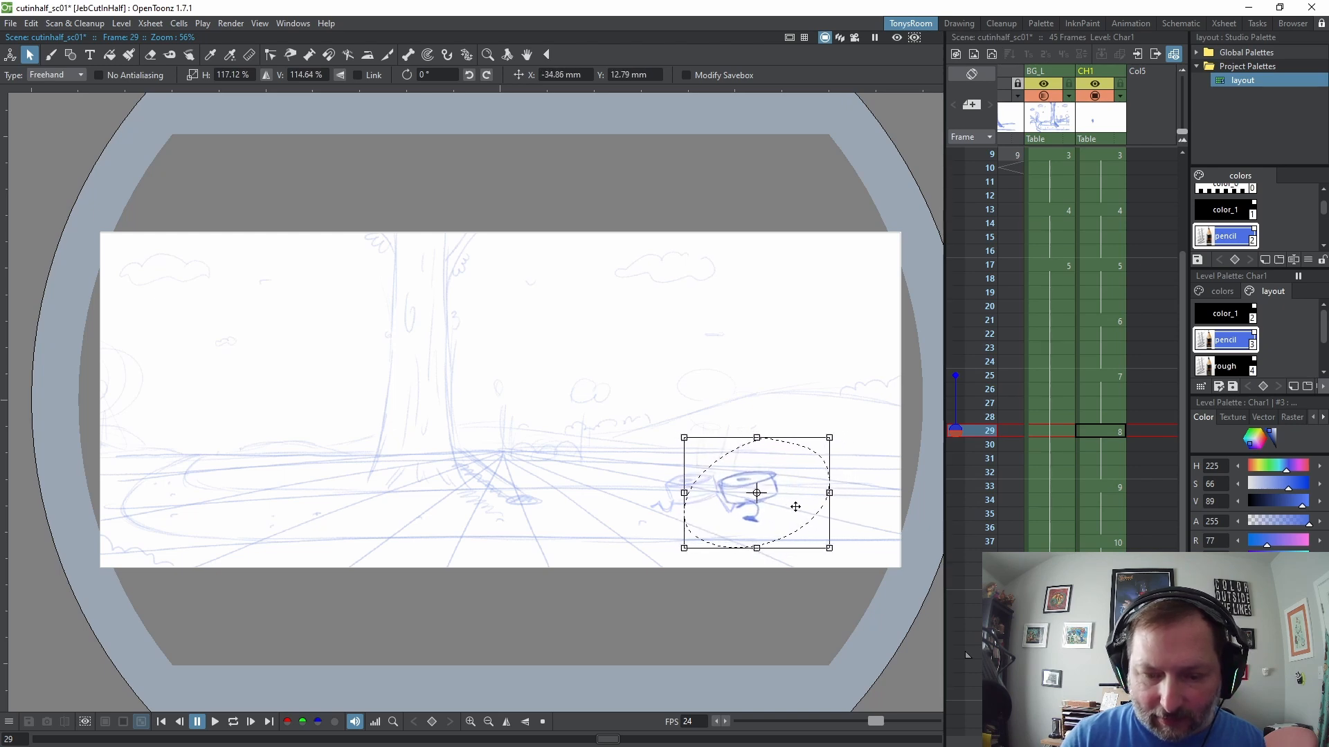
# Rough in a horizontal limb and a curved lower limb with oval ends beside the tree's base in the frame 25 Char1 drawing
pyautogui.press('b')
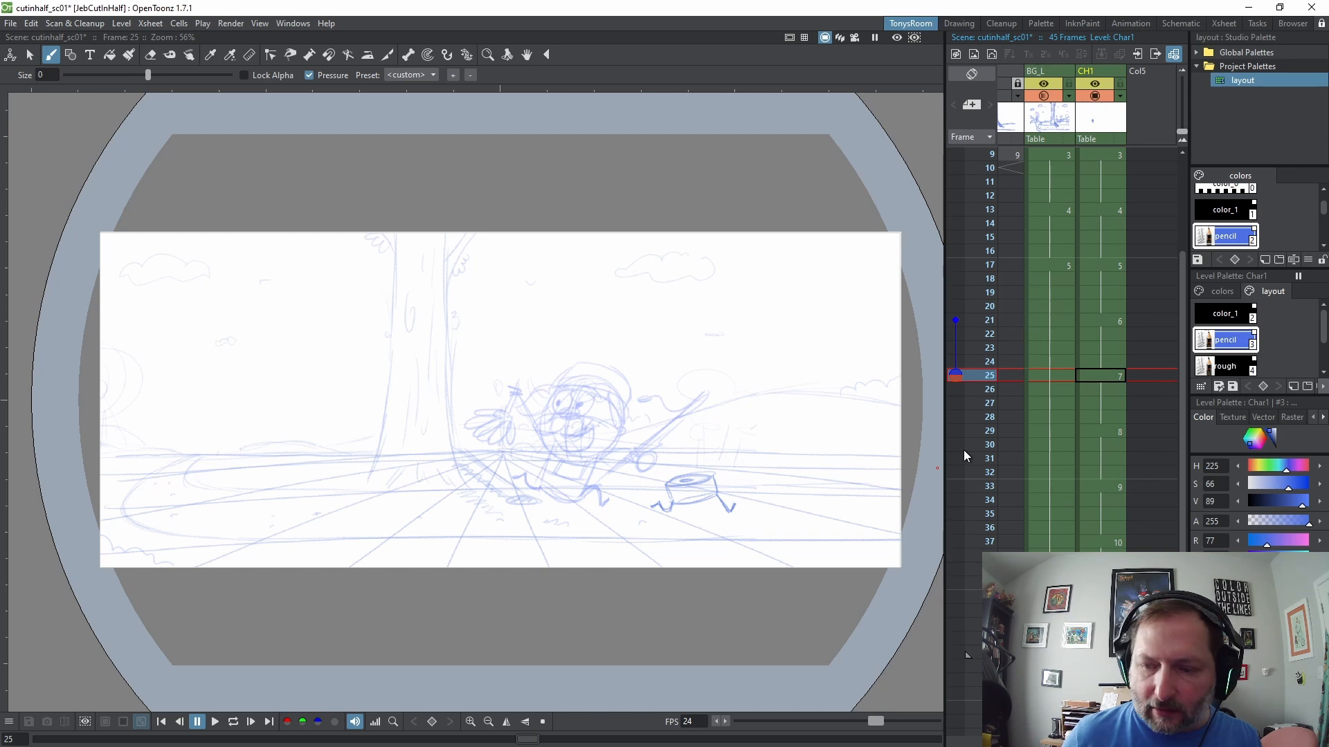
pyautogui.scroll(2, 509, 551)
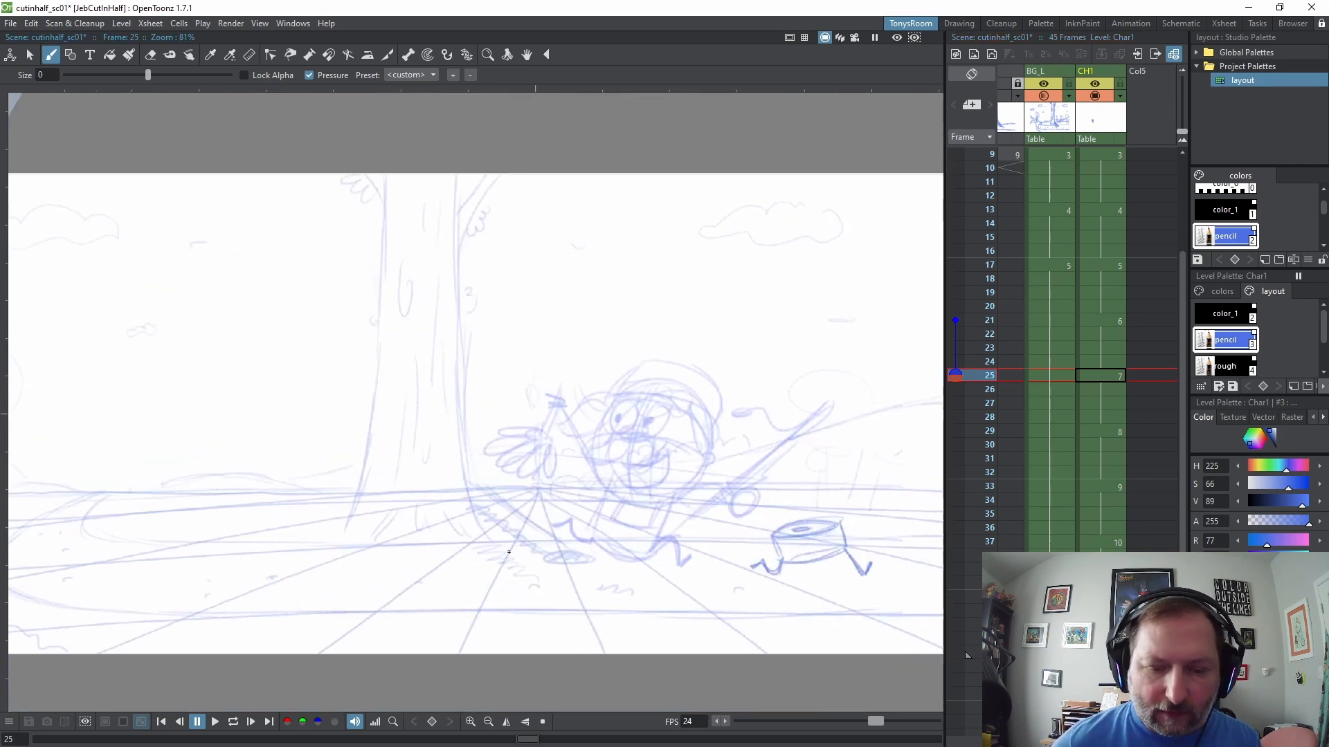
pyautogui.press(',')
pyautogui.press('.')
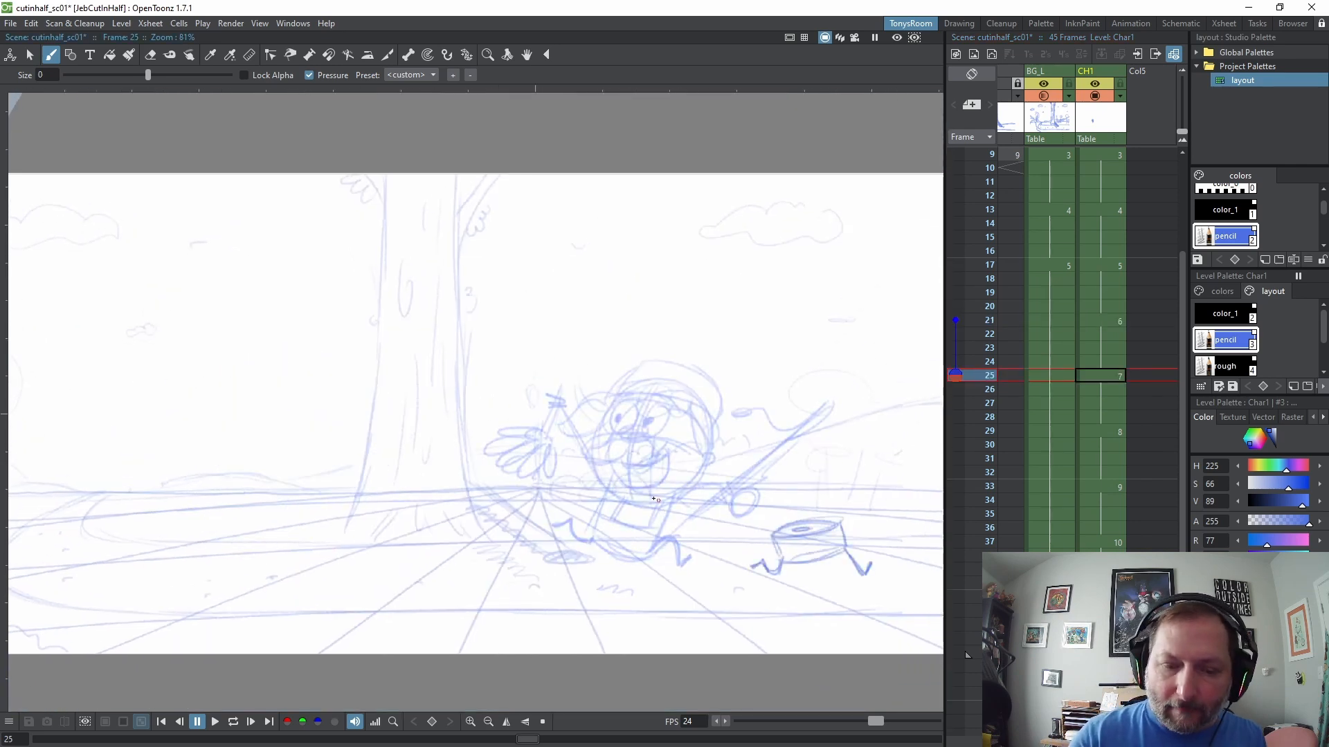
pyautogui.moveTo(568, 497)
pyautogui.mouseDown()
pyautogui.moveTo(535, 516)
pyautogui.moveTo(475, 495)
pyautogui.moveTo(559, 508)
pyautogui.mouseUp()
pyautogui.moveTo(468, 490)
pyautogui.mouseDown()
pyautogui.moveTo(577, 504)
pyautogui.moveTo(569, 580)
pyautogui.mouseUp()
pyautogui.moveTo(484, 515)
pyautogui.mouseDown()
pyautogui.moveTo(536, 580)
pyautogui.moveTo(523, 579)
pyautogui.mouseUp()
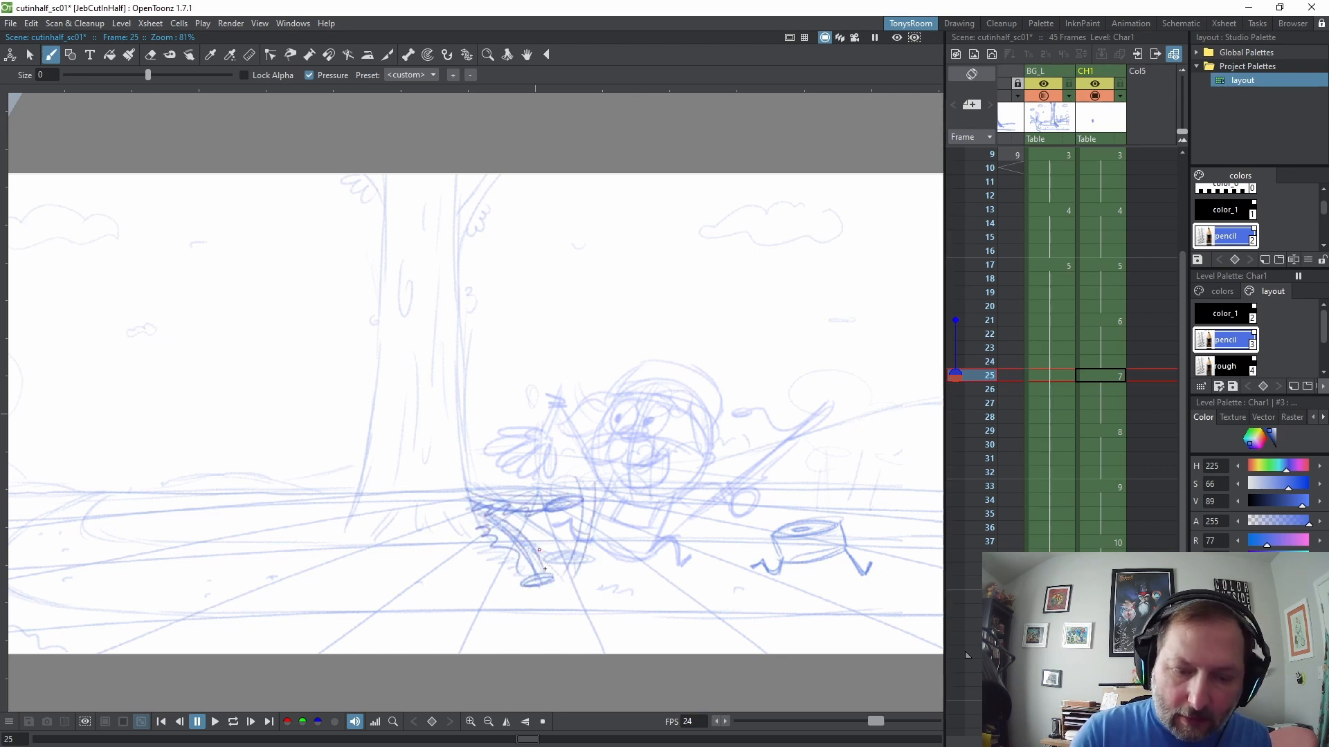
# Add further rough strokes to the limbs beside the tree on frame 25 and compare them with frame 21
pyautogui.press(',')
pyautogui.press('.')
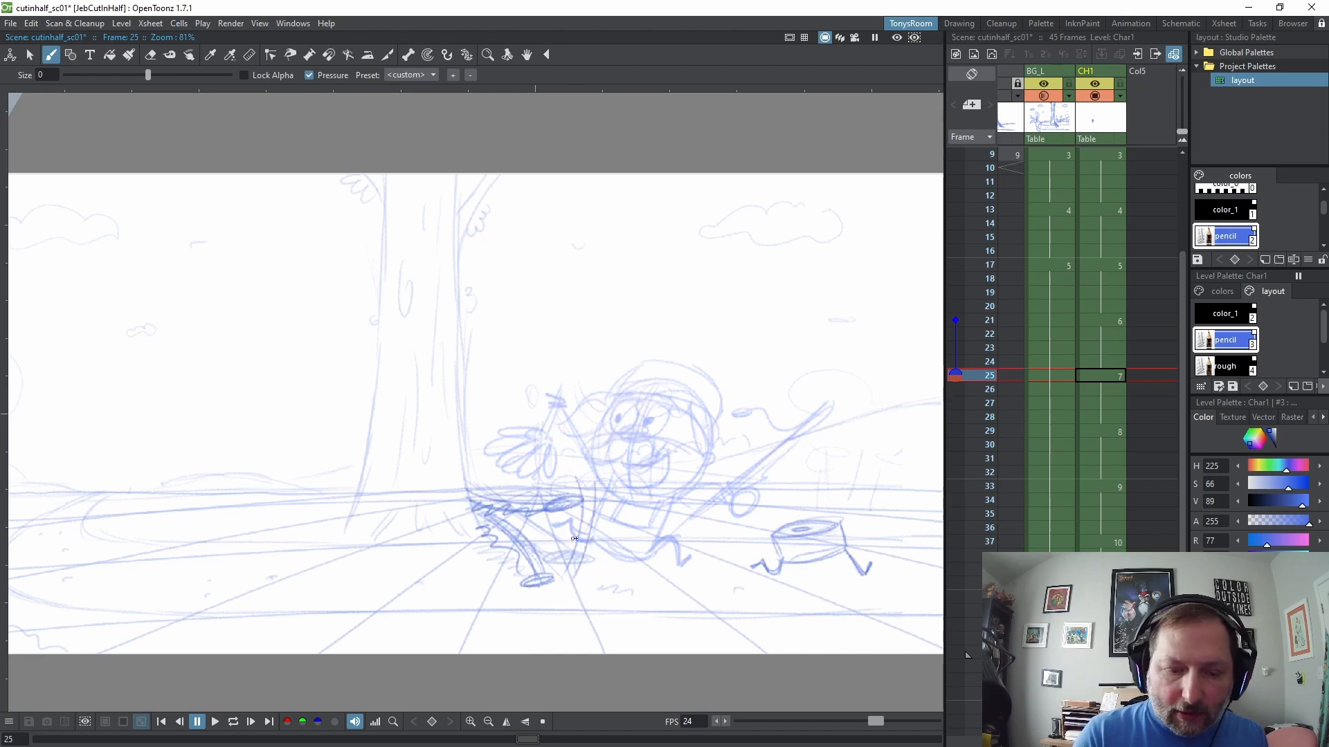
pyautogui.moveTo(548, 534); pyautogui.dragTo(577, 537)
pyautogui.moveTo(552, 482)
pyautogui.mouseDown()
pyautogui.moveTo(479, 491)
pyautogui.moveTo(537, 498)
pyautogui.mouseUp()
pyautogui.press(',')
pyautogui.press('.')
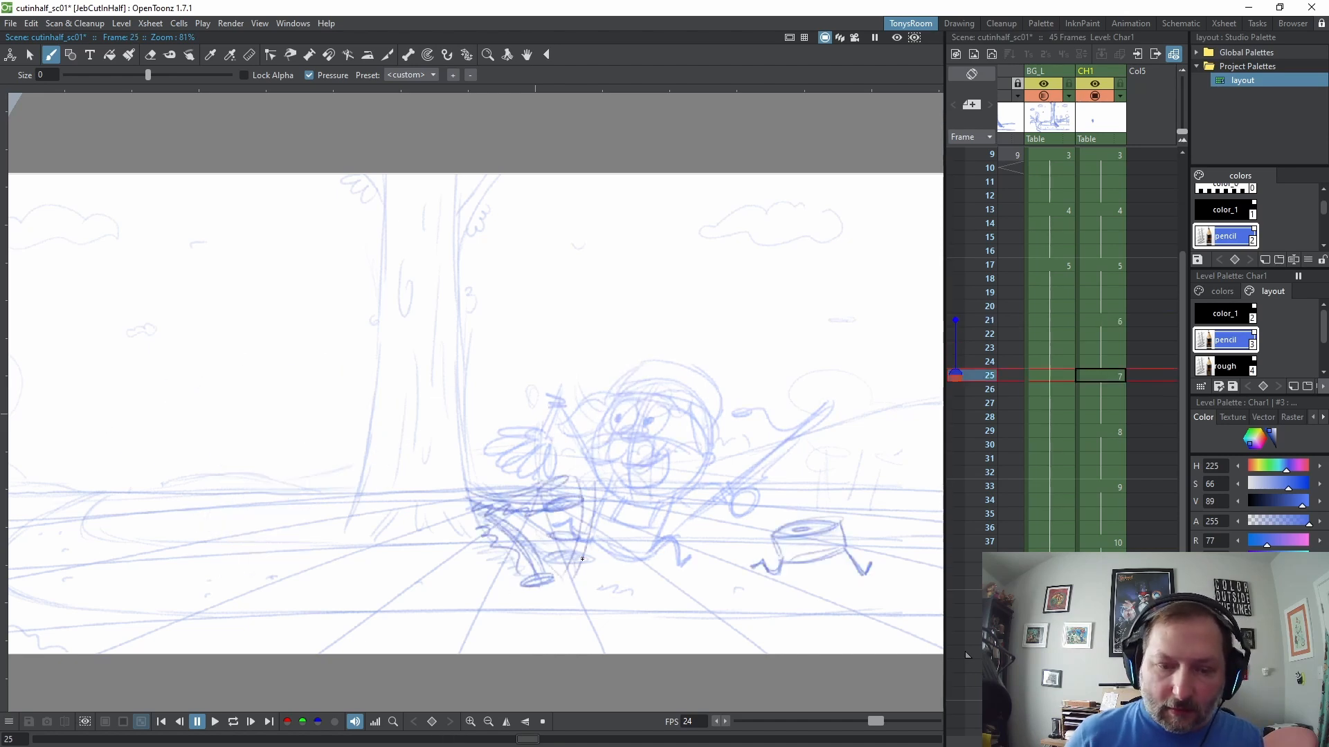
# Rough in Char1's upper body on frame 25 with a round guide-lined head, face, raised hands and pole, undoing misplaced strokes
pyautogui.press('space')
pyautogui.moveTo(757, 498); pyautogui.dragTo(731, 511)
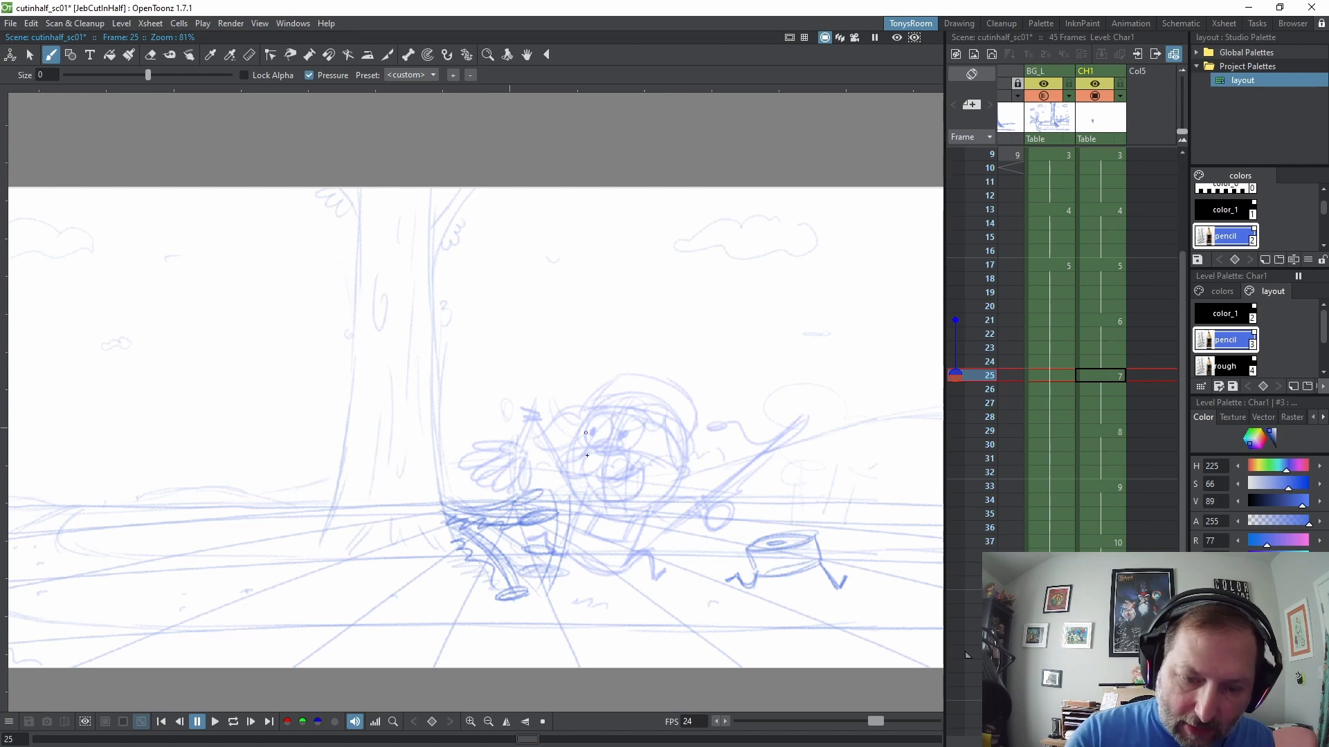
pyautogui.moveTo(588, 501); pyautogui.dragTo(694, 461)
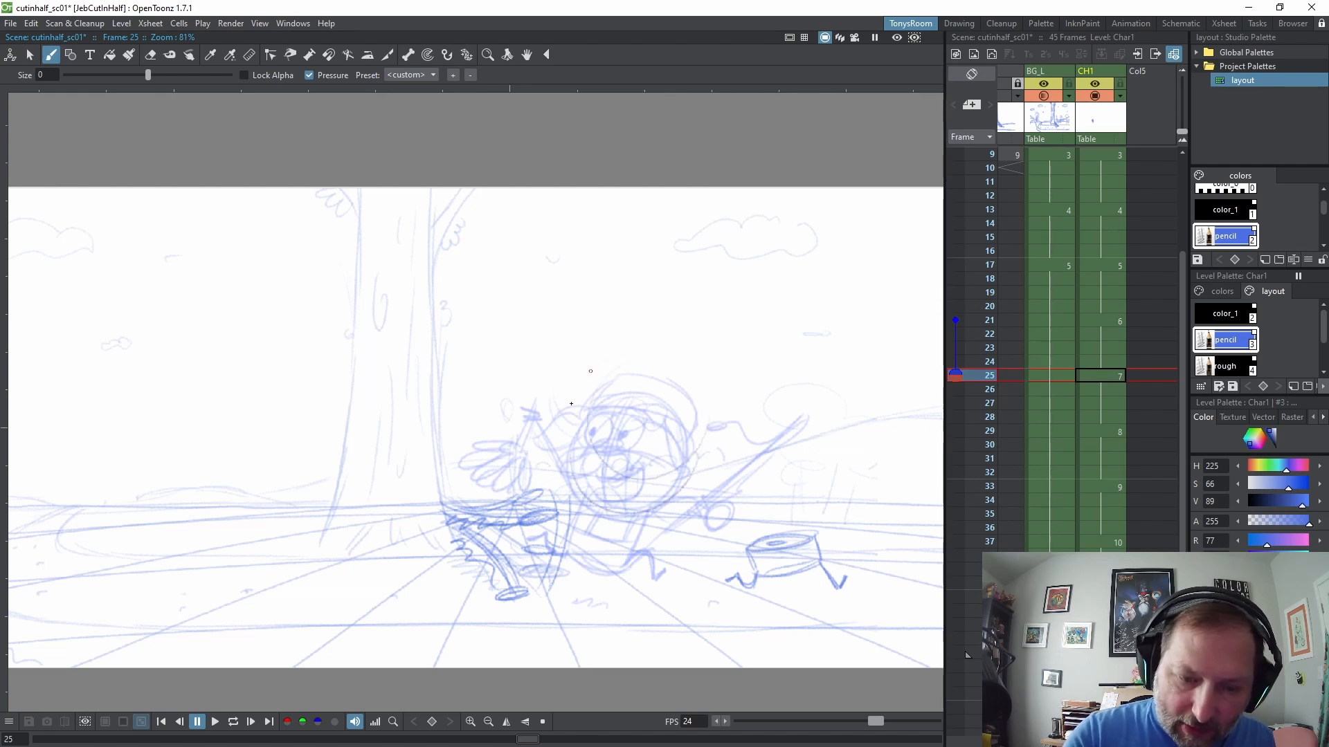
pyautogui.moveTo(581, 409)
pyautogui.mouseDown()
pyautogui.moveTo(598, 457)
pyautogui.moveTo(713, 391)
pyautogui.moveTo(594, 384)
pyautogui.moveTo(710, 428)
pyautogui.mouseUp()
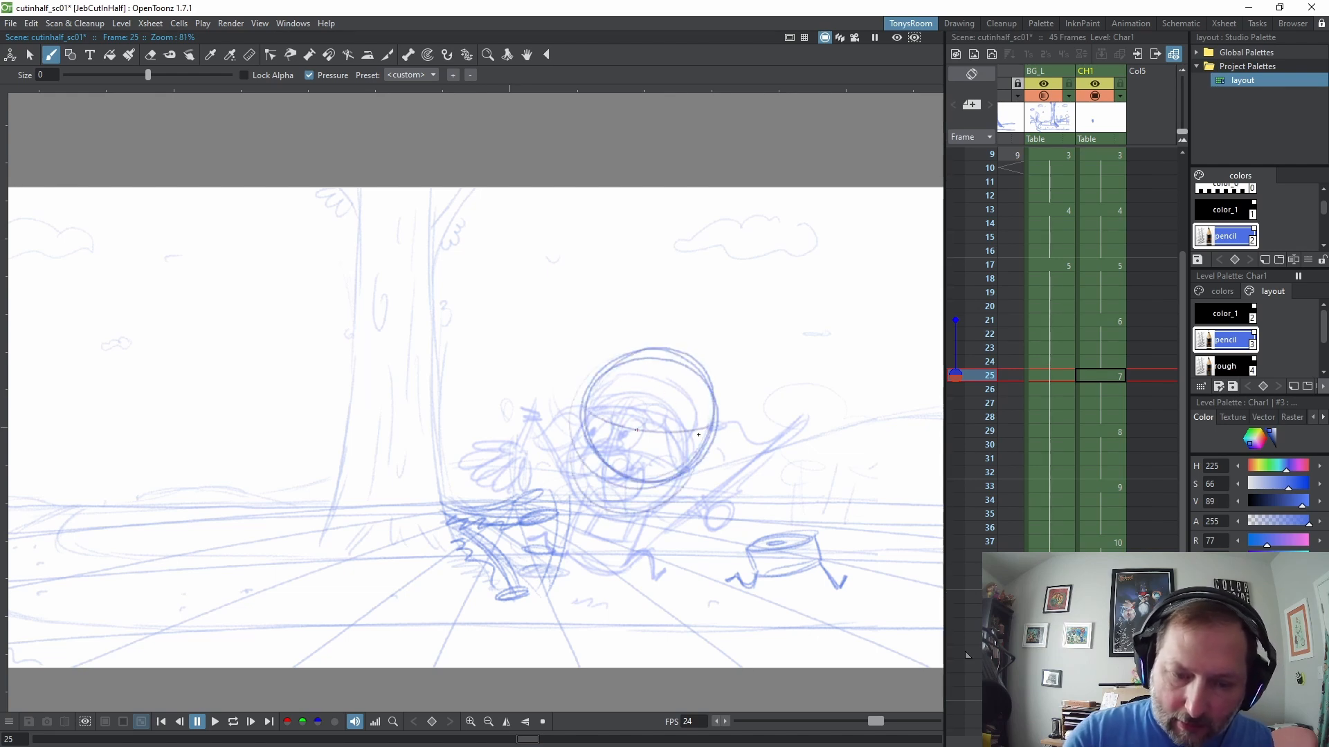
pyautogui.moveTo(659, 369); pyautogui.dragTo(644, 481)
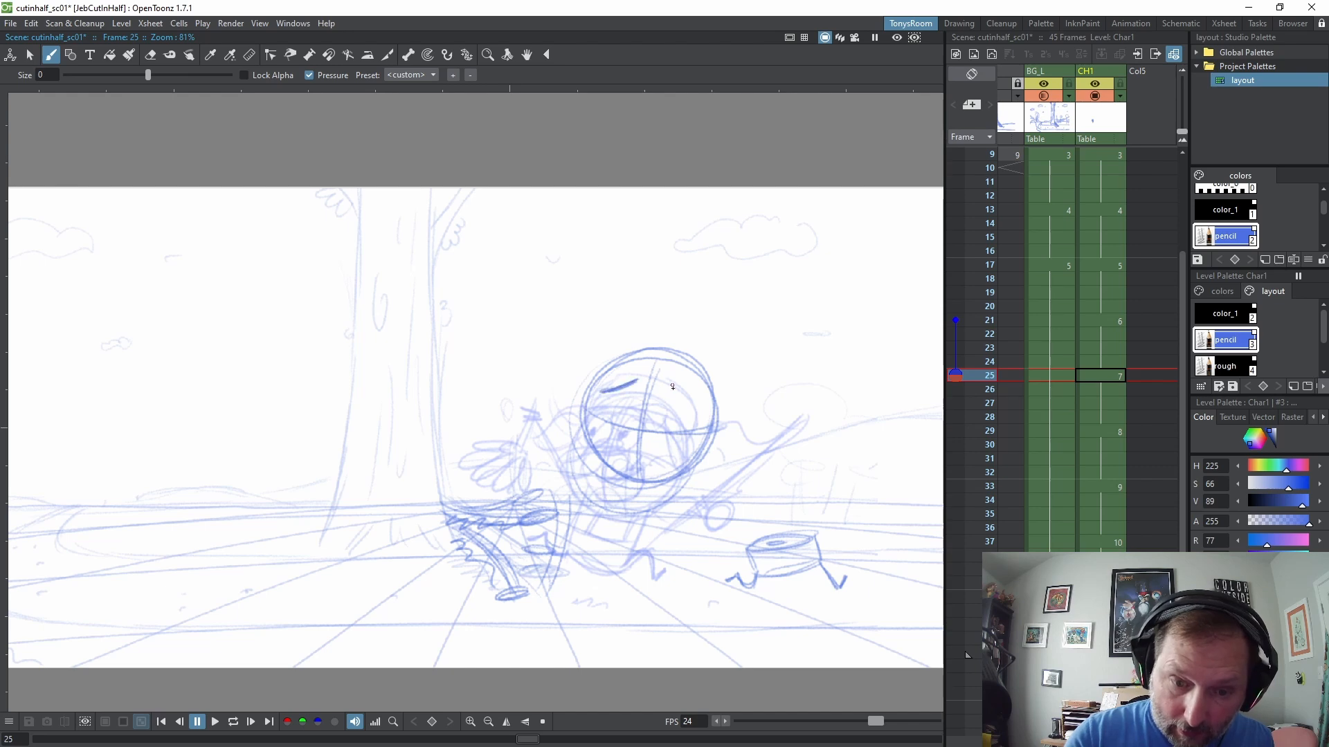
pyautogui.hotkey('ctrl', 'z')
pyautogui.hotkey('ctrl', 'z')
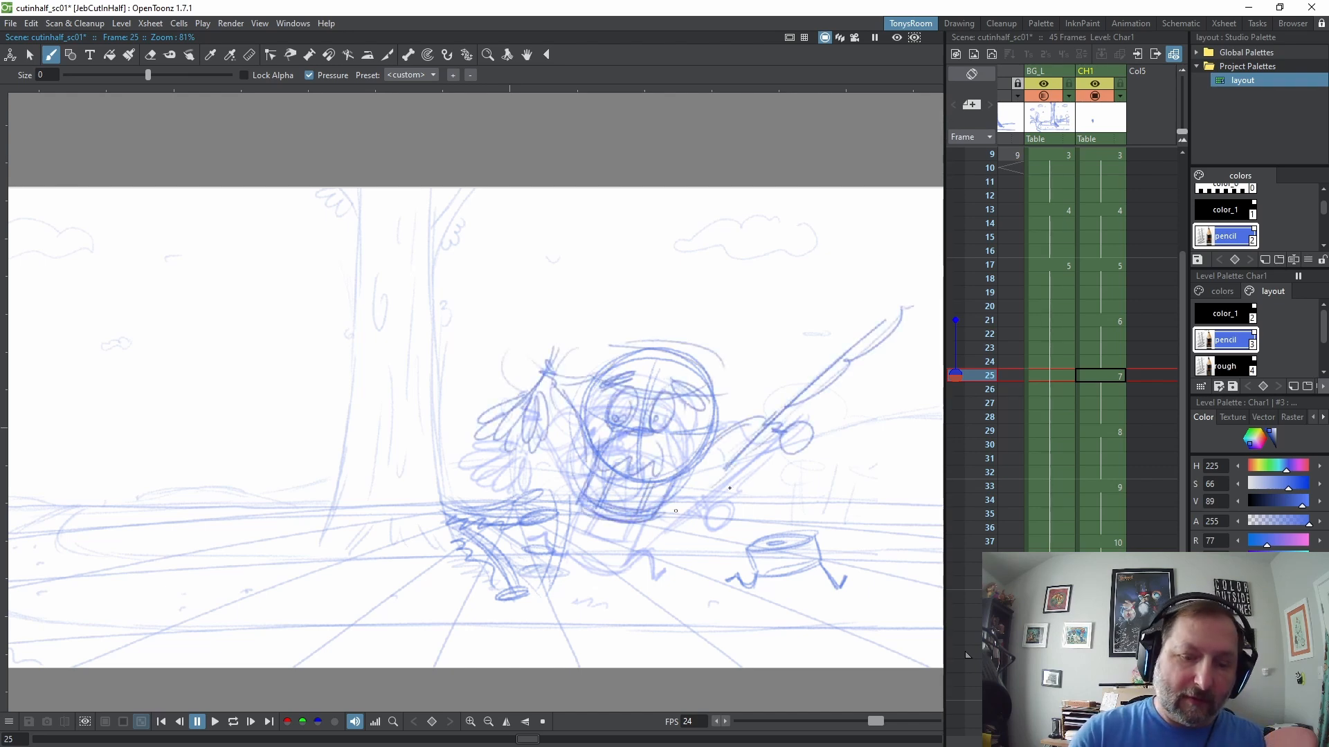
# Compare with frame 21 and add the flat oval top, side lines, pupils and heavier eyebrows to the head on frame 25
pyautogui.press(',')
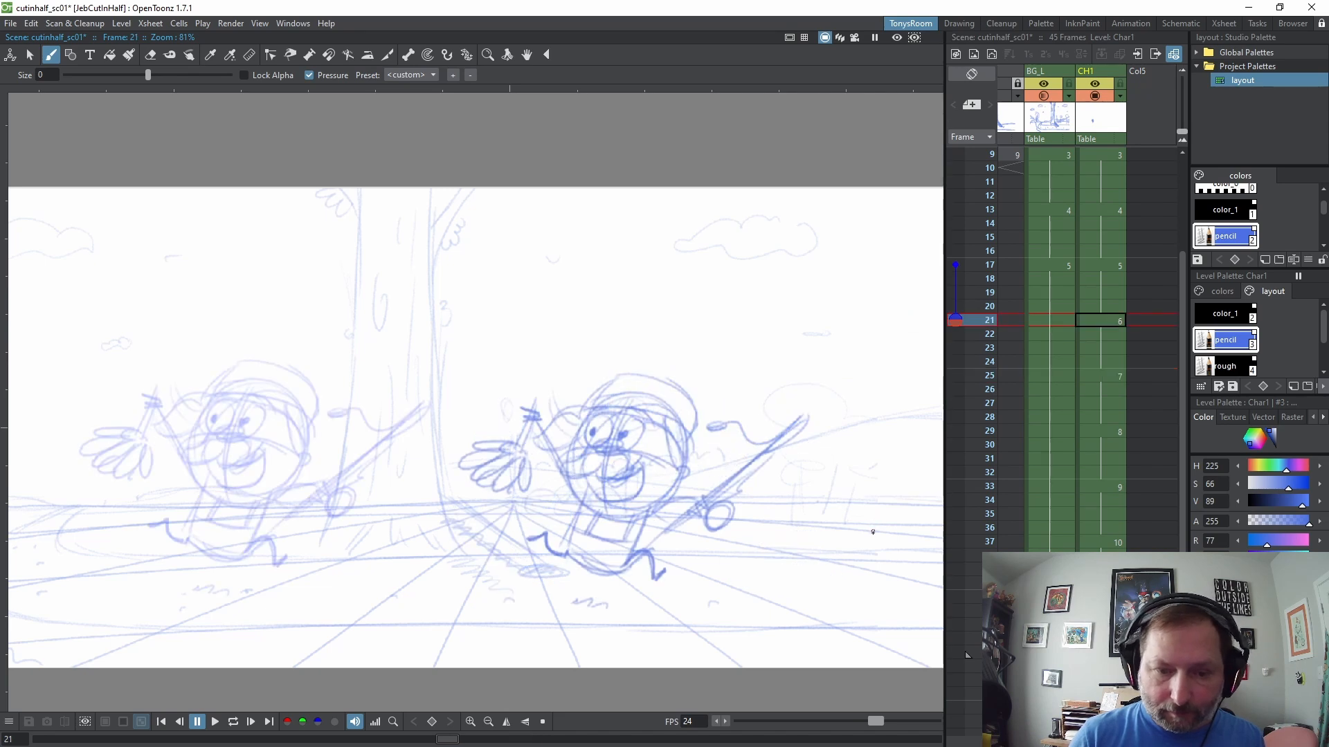
pyautogui.press('.')
pyautogui.moveTo(588, 390); pyautogui.dragTo(721, 408)
pyautogui.moveTo(610, 347); pyautogui.dragTo(631, 340)
pyautogui.moveTo(713, 358); pyautogui.dragTo(608, 344)
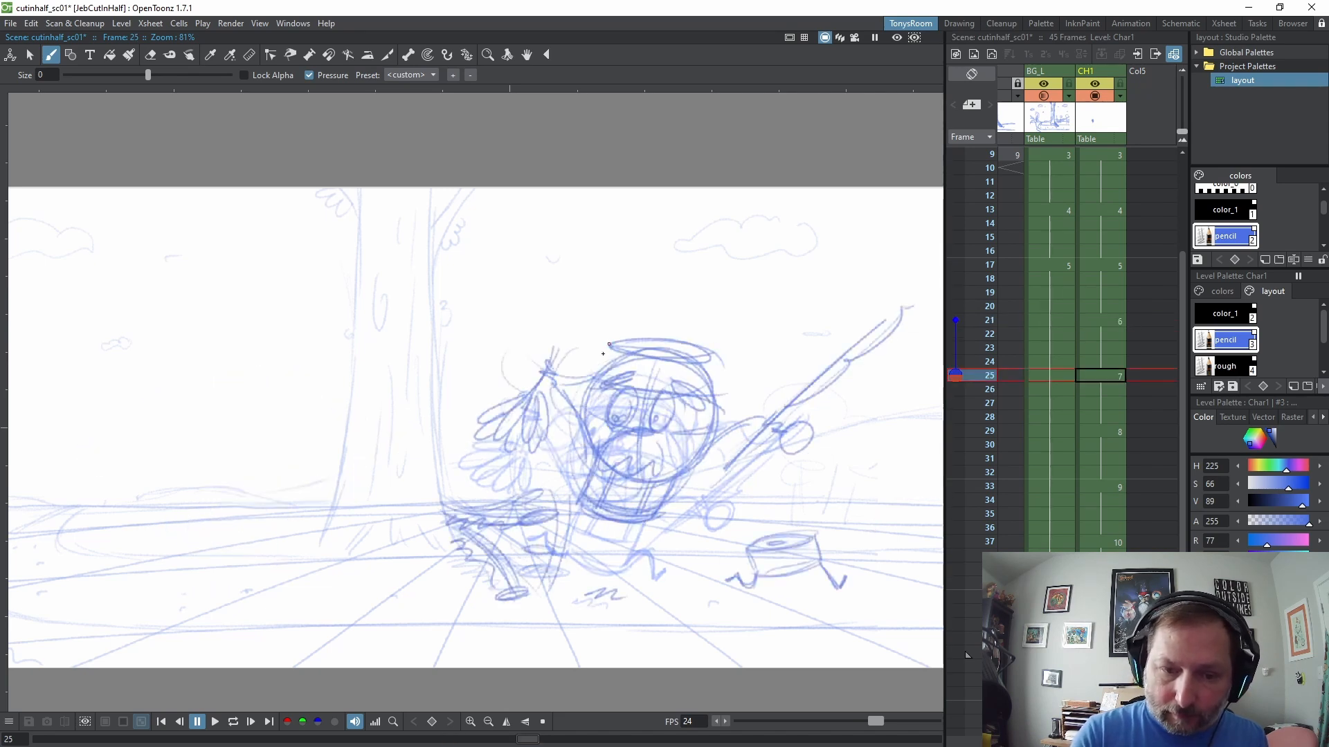
pyautogui.moveTo(711, 369); pyautogui.dragTo(717, 401)
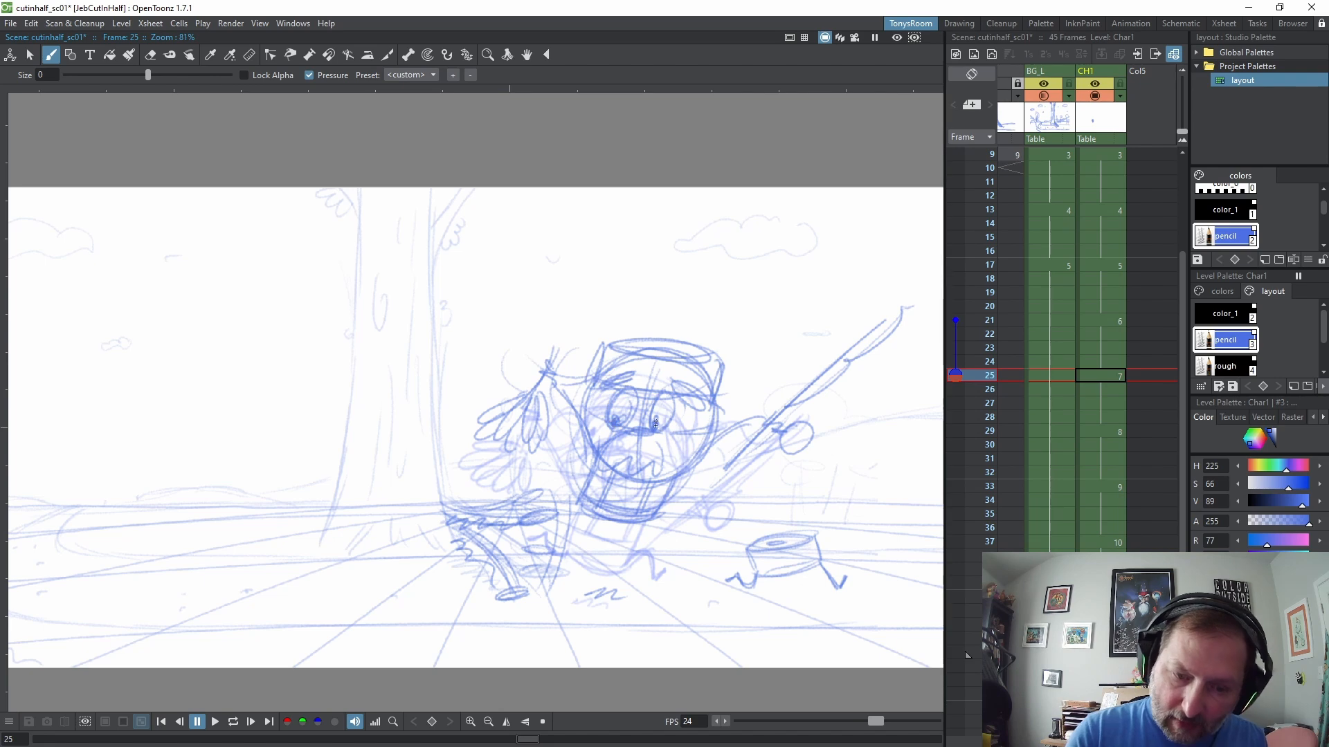
pyautogui.moveTo(655, 424); pyautogui.dragTo(659, 419)
pyautogui.moveTo(667, 380); pyautogui.dragTo(699, 405)
pyautogui.press(',')
pyautogui.press('.')
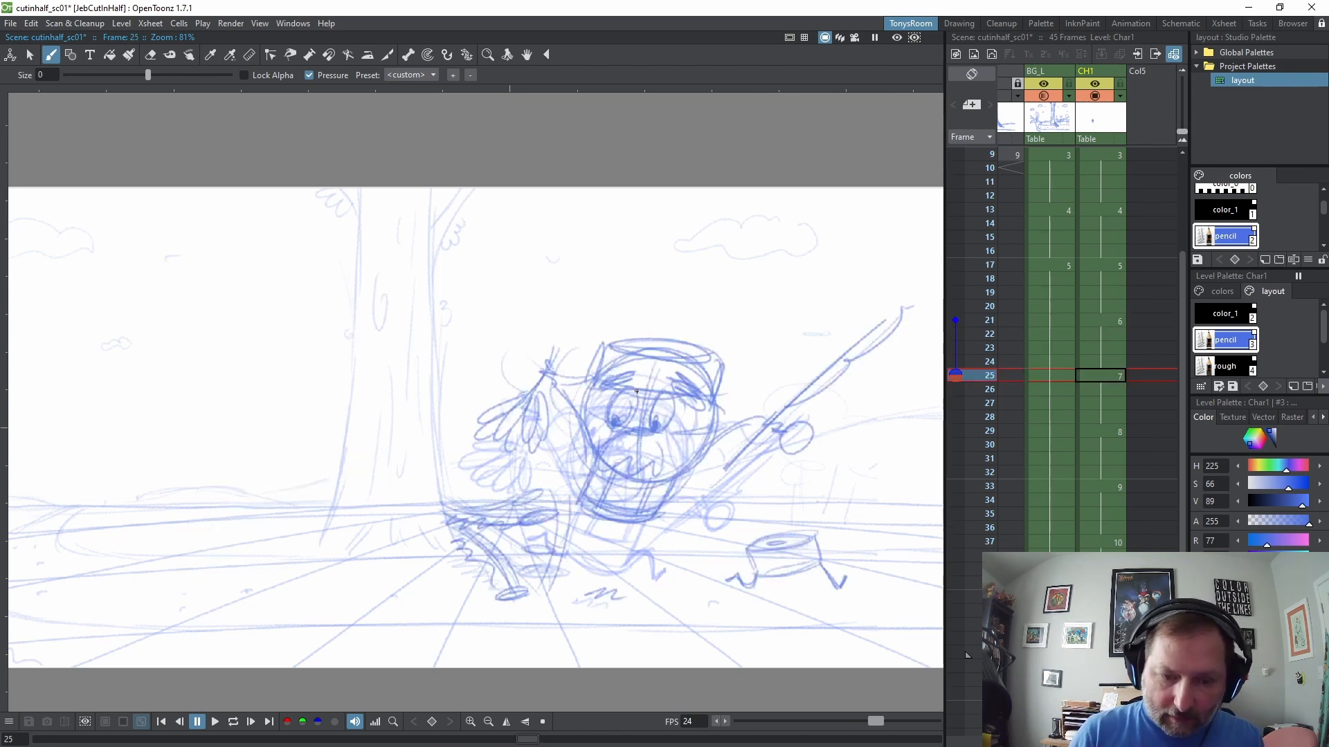
# Lasso the whole character on frame 21 and move it by about -63.16 mm horizontally and 4.73 mm vertically
pyautogui.press('space')
pyautogui.moveTo(840, 466); pyautogui.dragTo(728, 438)
pyautogui.press(',')
pyautogui.press(',')
pyautogui.press('.')
pyautogui.press('.')
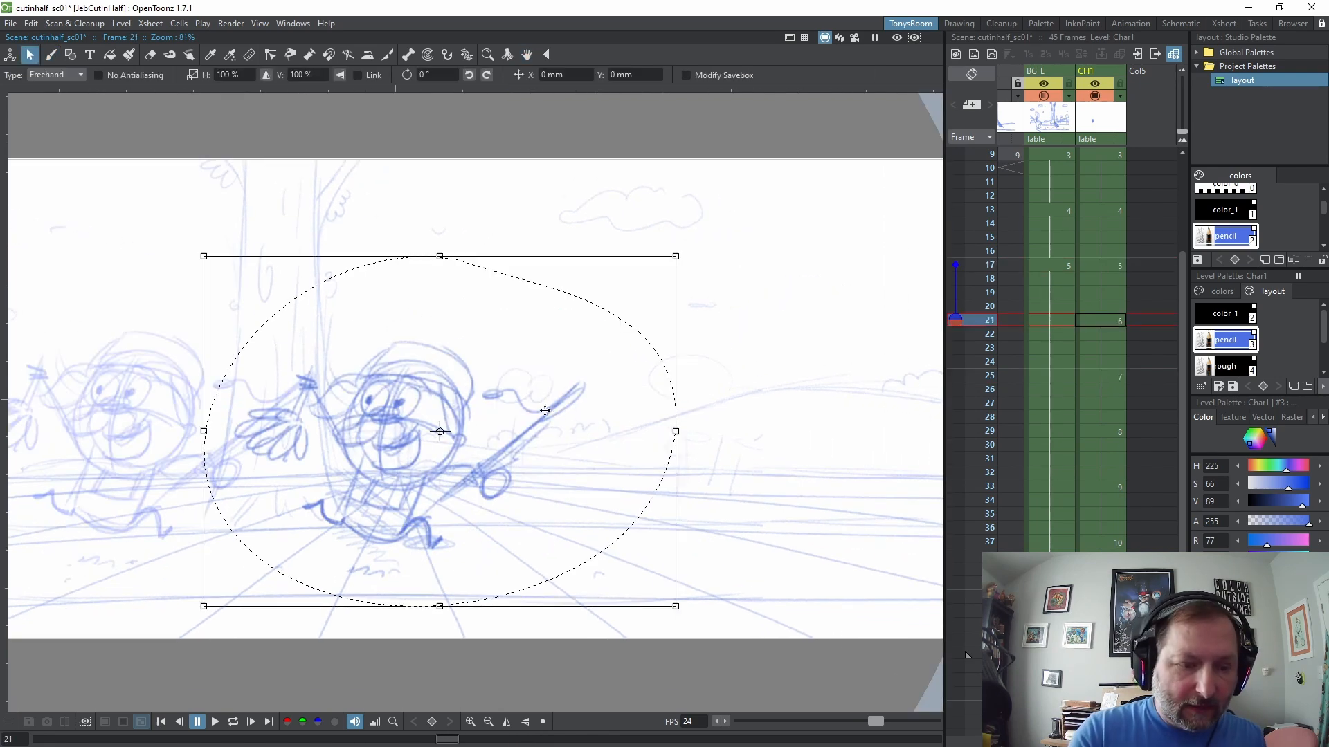
pyautogui.moveTo(551, 412); pyautogui.dragTo(486, 412)
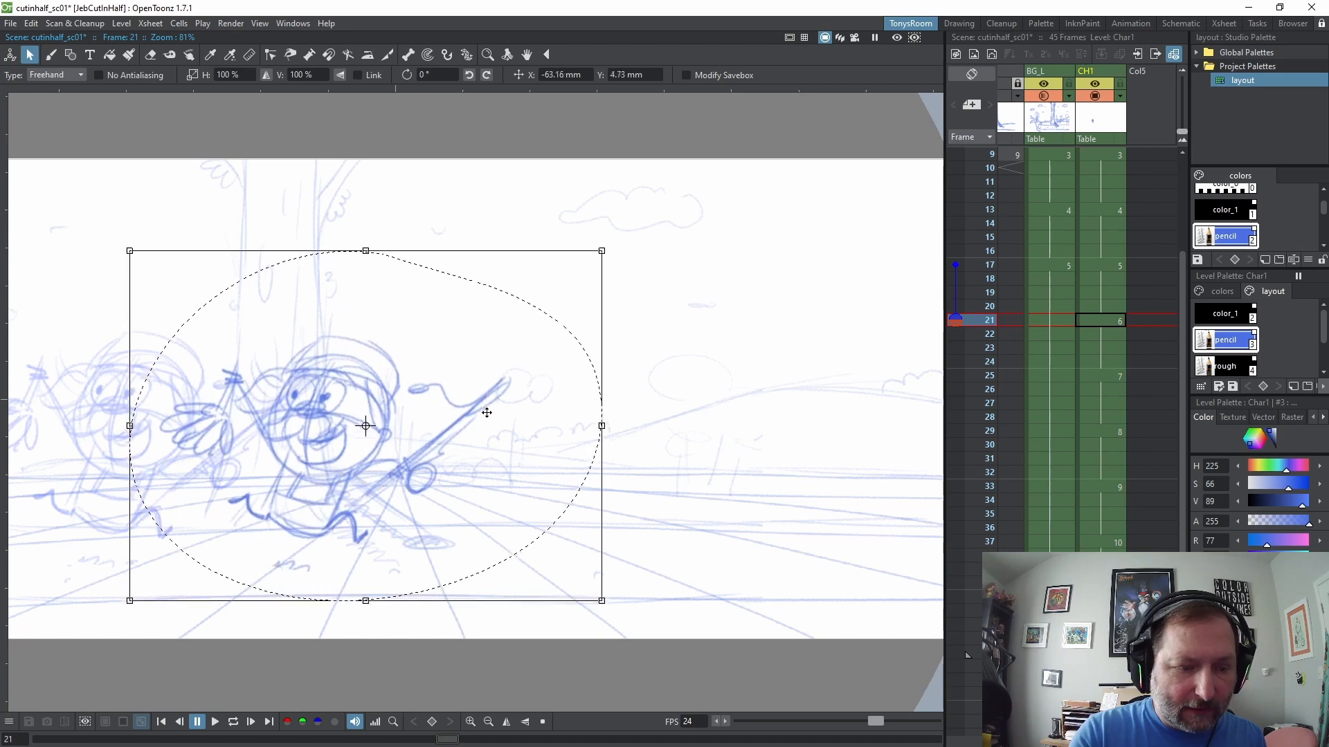
# Lasso the running lower body on frame 25 and move it left, closer beneath the upper body
pyautogui.press('.')
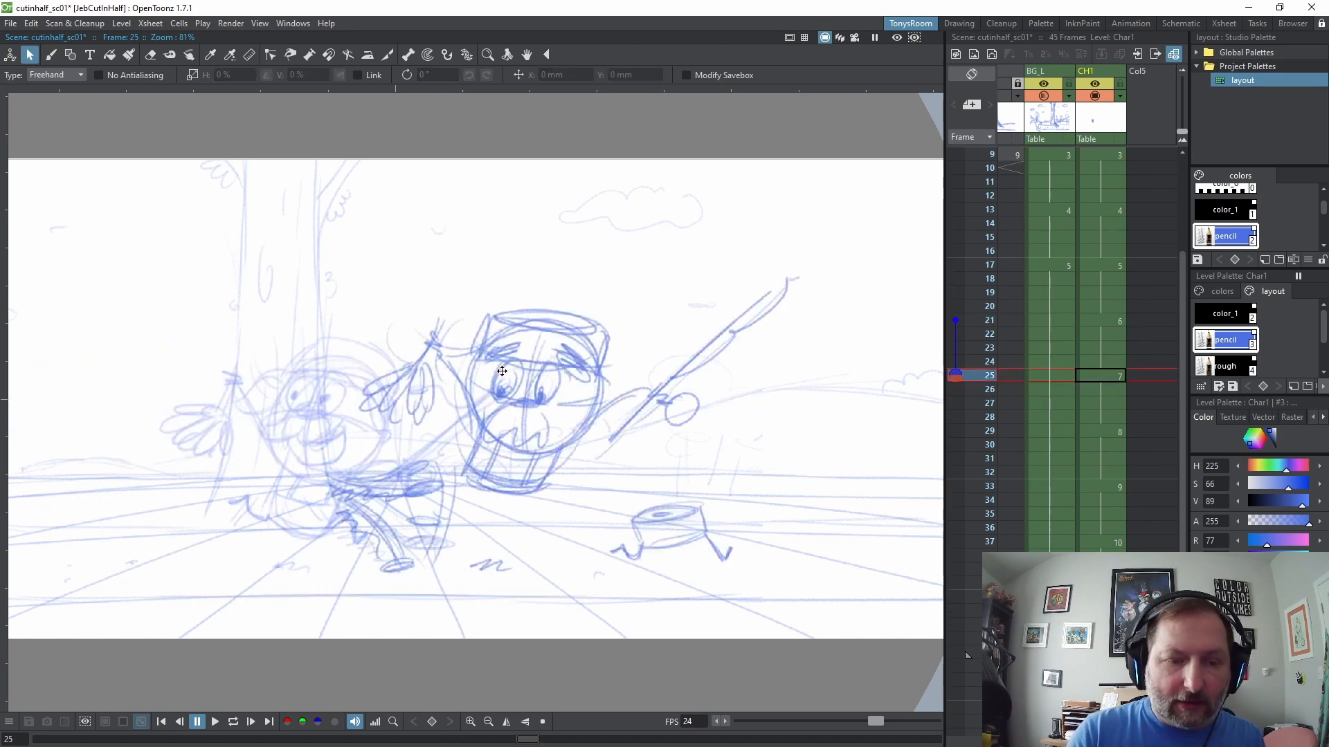
pyautogui.moveTo(687, 460)
pyautogui.mouseDown()
pyautogui.moveTo(786, 588)
pyautogui.moveTo(689, 462)
pyautogui.mouseUp()
pyautogui.moveTo(720, 535); pyautogui.dragTo(637, 533)
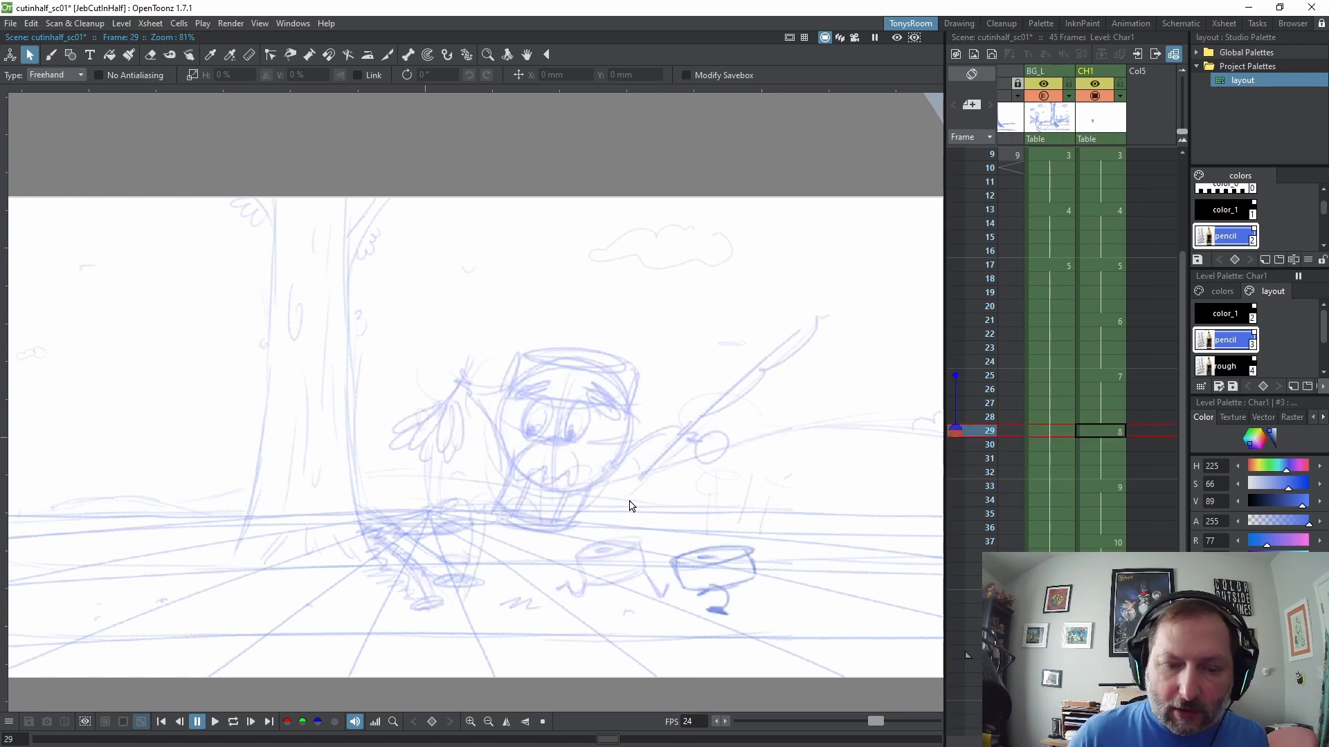
# Copy the upper body from the frame 25 drawing and paste it into the Char1 drawings on frames 29, 33 and 37
pyautogui.moveTo(446, 328)
pyautogui.mouseDown()
pyautogui.moveTo(474, 498)
pyautogui.moveTo(553, 562)
pyautogui.moveTo(724, 232)
pyautogui.moveTo(443, 325)
pyautogui.mouseUp()
pyautogui.click(30, 24)
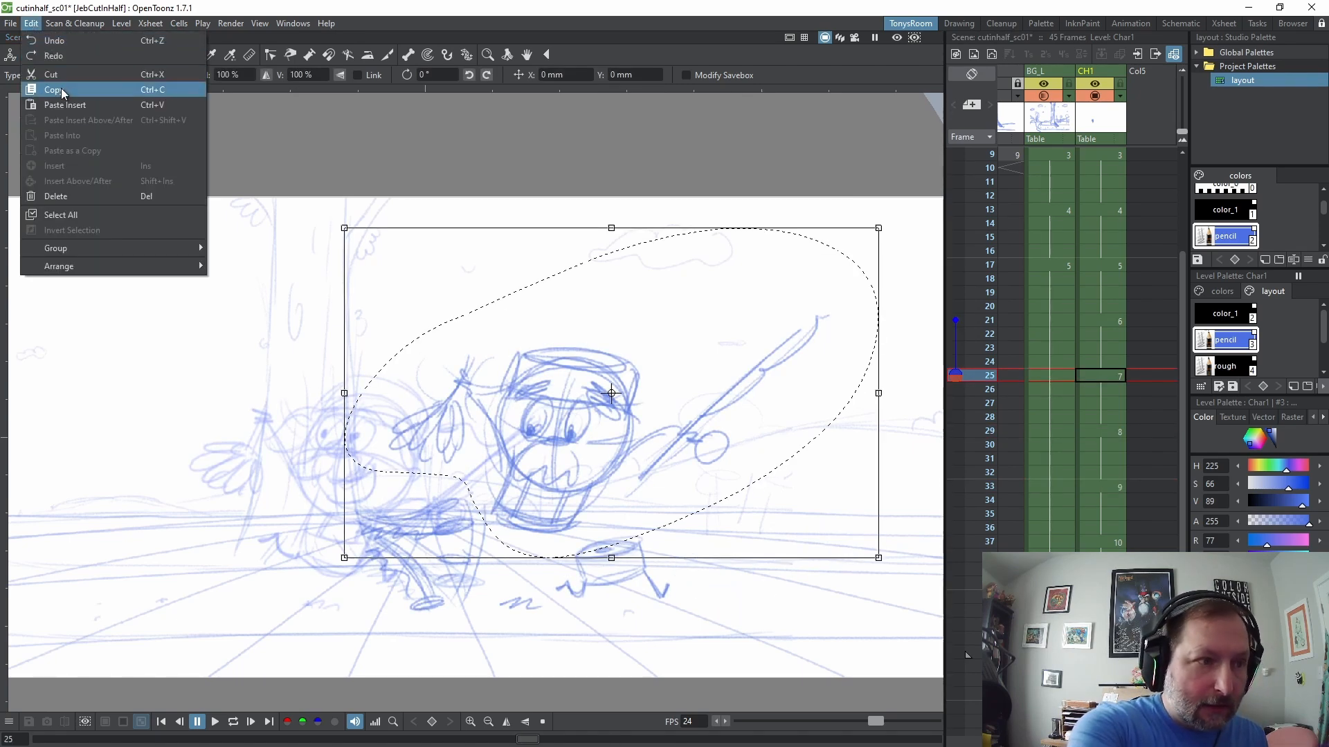
pyautogui.click(61, 90)
pyautogui.press('.')
pyautogui.click(31, 23)
pyautogui.click(67, 97)
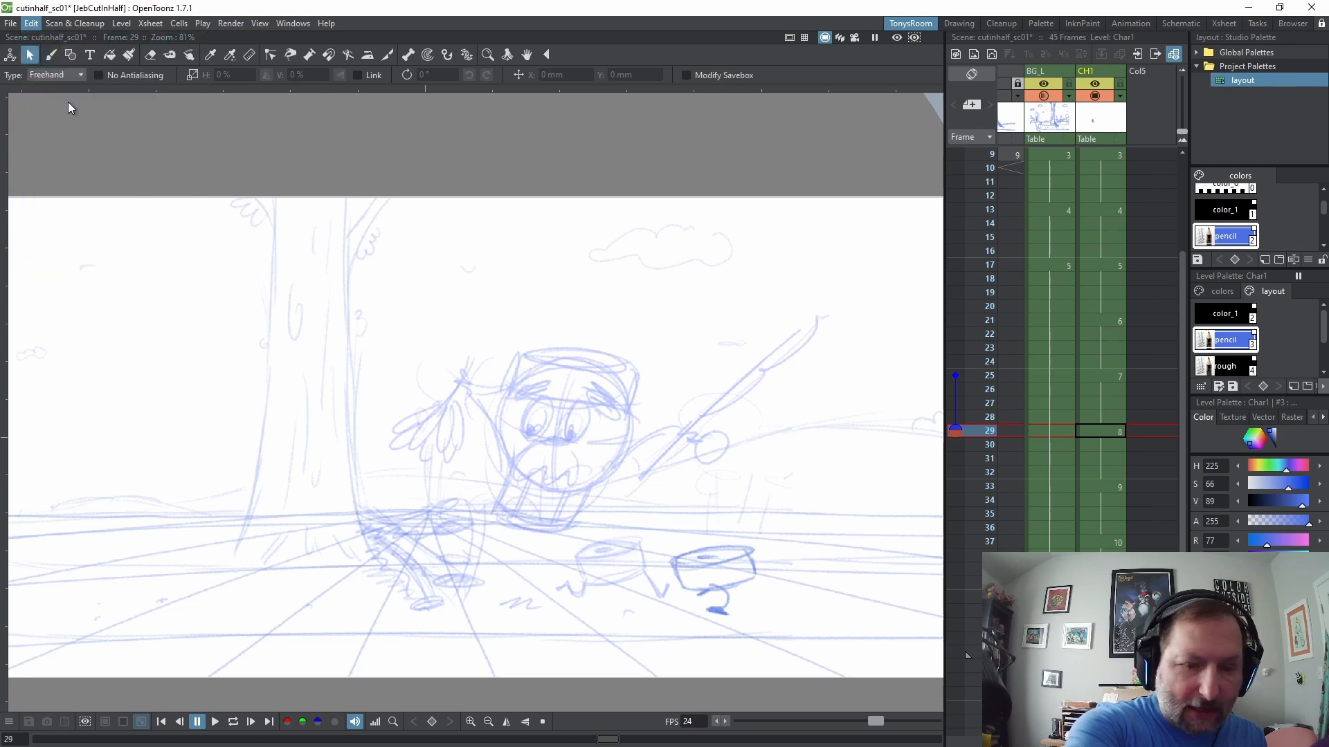
pyautogui.click(31, 23)
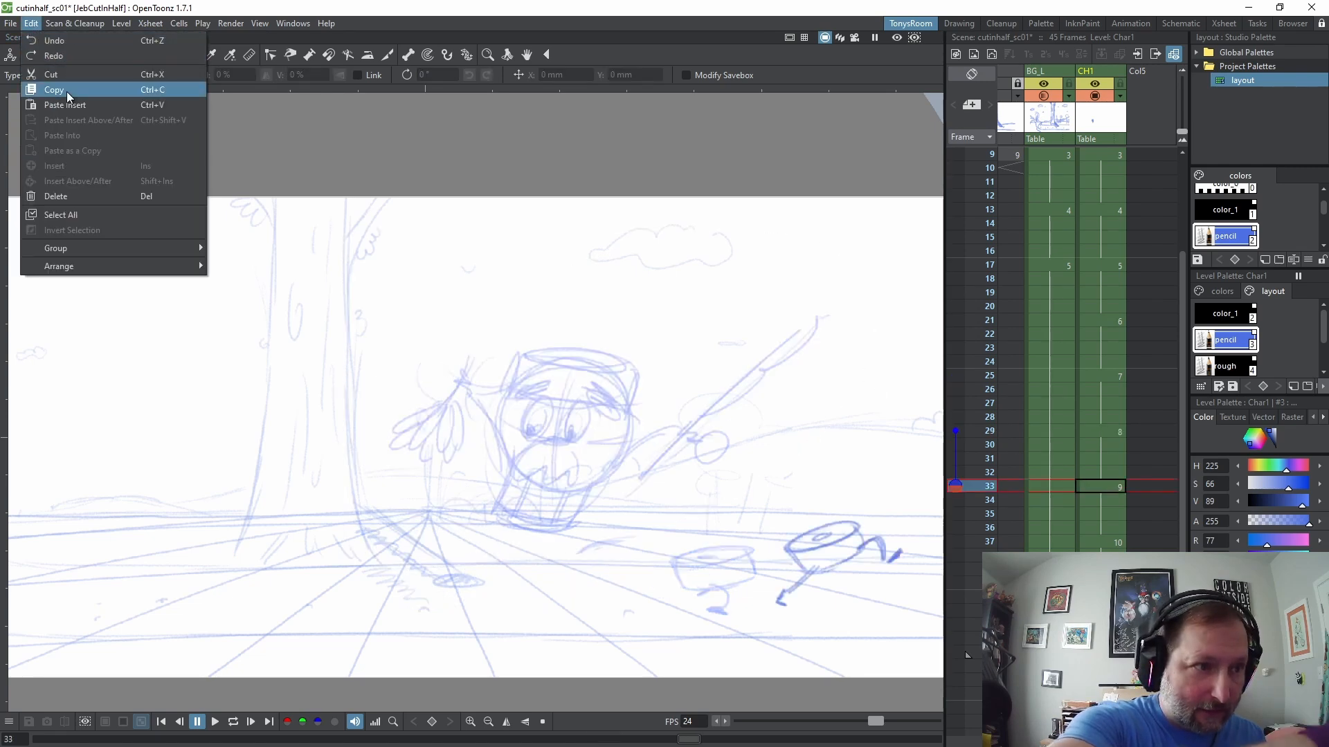
pyautogui.click(66, 97)
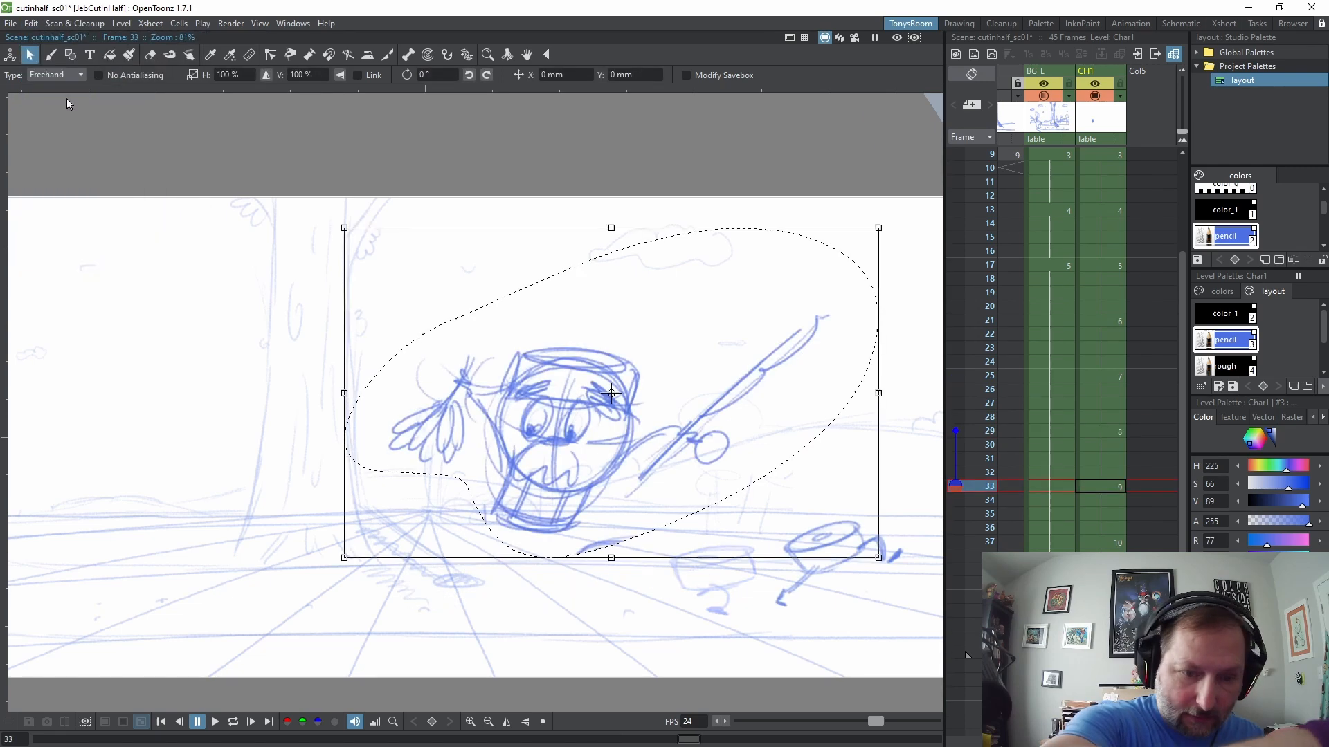
pyautogui.click(37, 23)
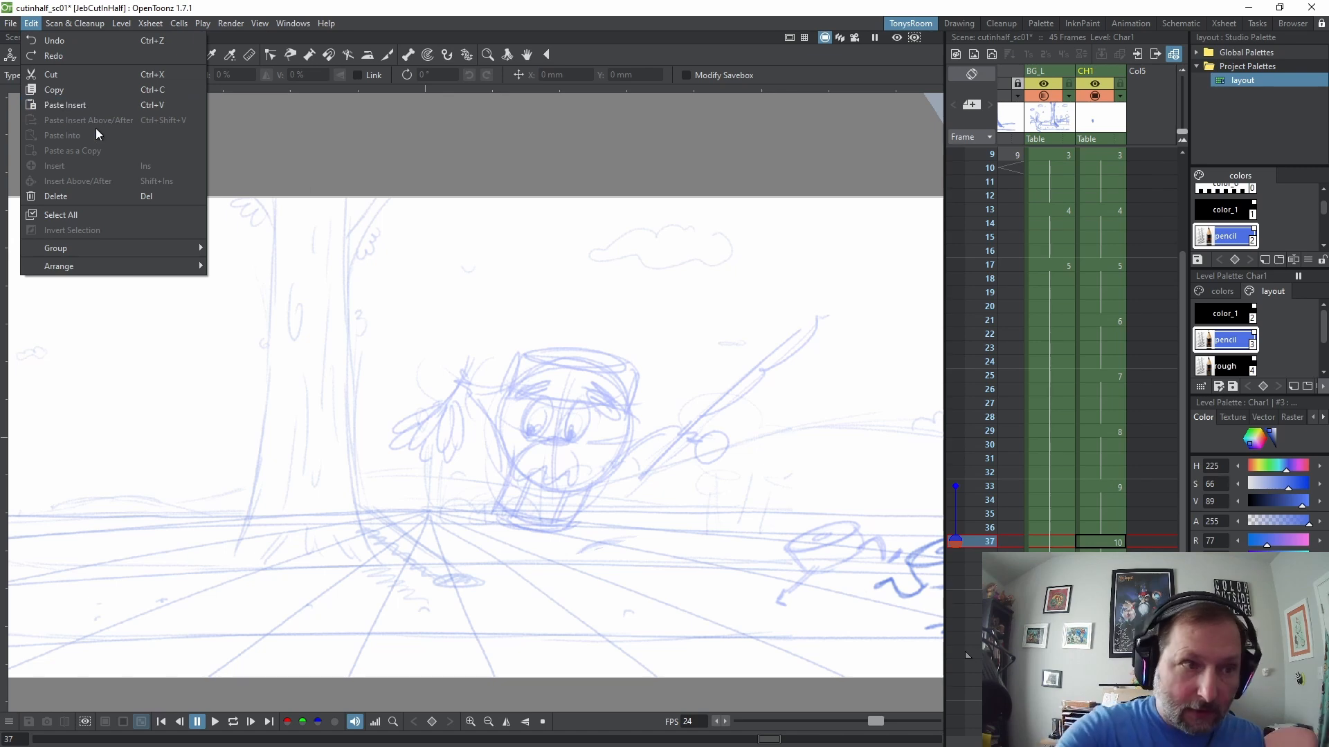
pyautogui.click(65, 104)
pyautogui.click(911, 414)
# Return to frame 29 and scribble rough shading strokes on the ground beside the tree's base, comparing with frame 25
pyautogui.press('space')
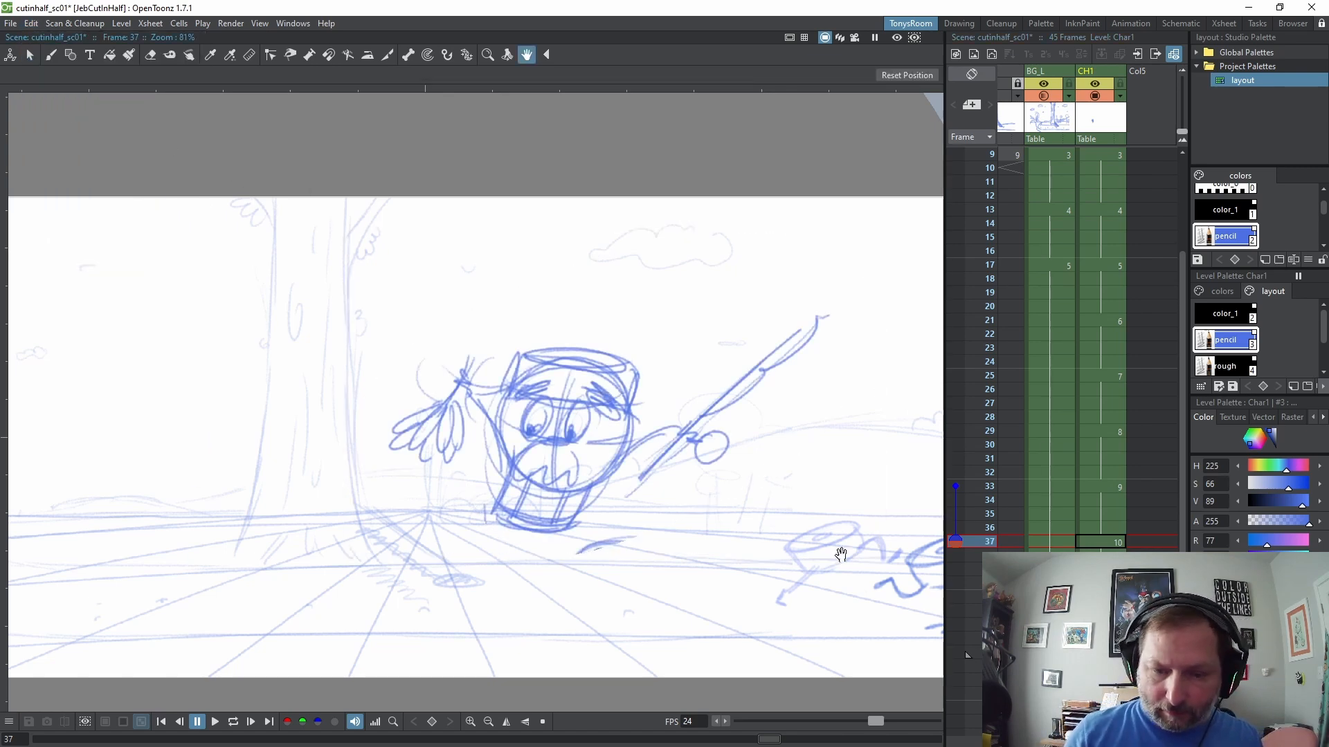
pyautogui.moveTo(842, 555); pyautogui.dragTo(697, 528)
pyautogui.press('b')
pyautogui.press(',')
pyautogui.press(',')
pyautogui.press(',')
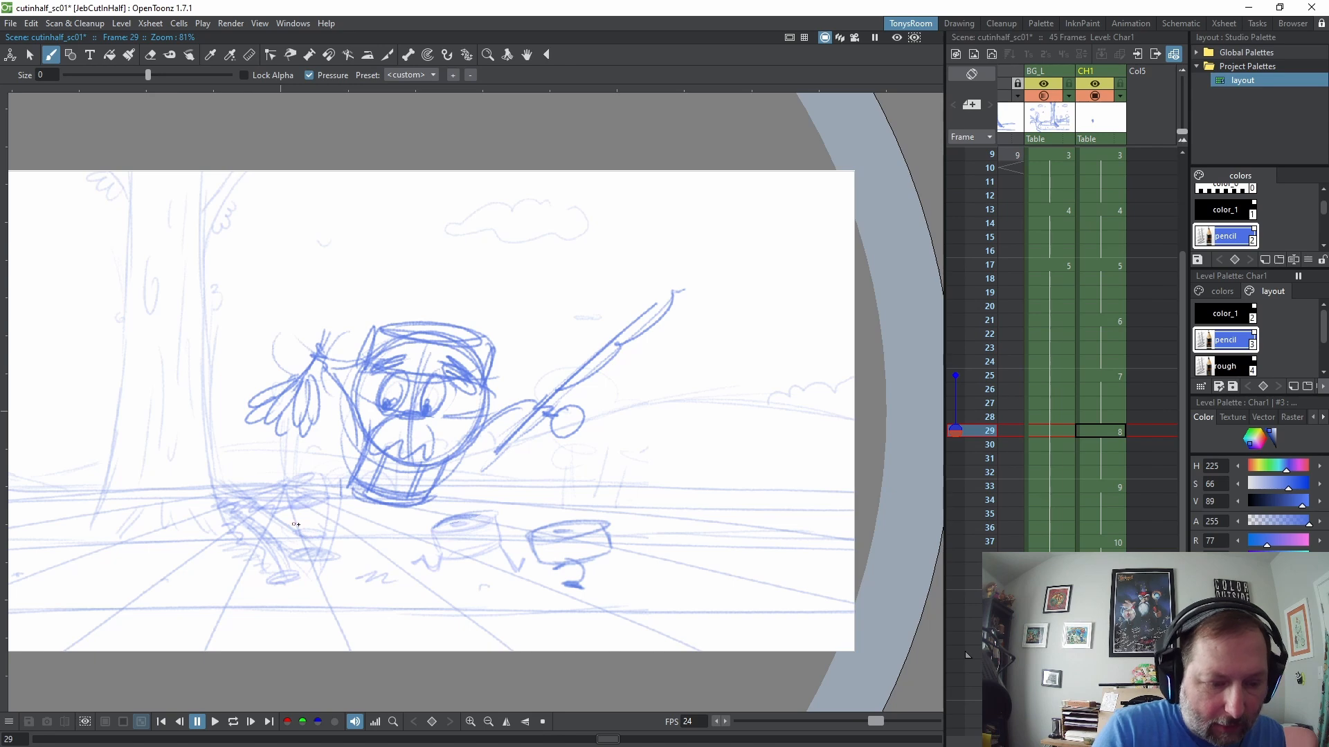
pyautogui.moveTo(323, 518)
pyautogui.mouseDown()
pyautogui.moveTo(293, 519)
pyautogui.moveTo(321, 545)
pyautogui.moveTo(291, 562)
pyautogui.mouseUp()
pyautogui.moveTo(318, 517); pyautogui.dragTo(304, 563)
pyautogui.moveTo(225, 488)
pyautogui.mouseDown()
pyautogui.moveTo(305, 571)
pyautogui.moveTo(232, 506)
pyautogui.moveTo(326, 539)
pyautogui.mouseUp()
pyautogui.moveTo(218, 518); pyautogui.dragTo(290, 555)
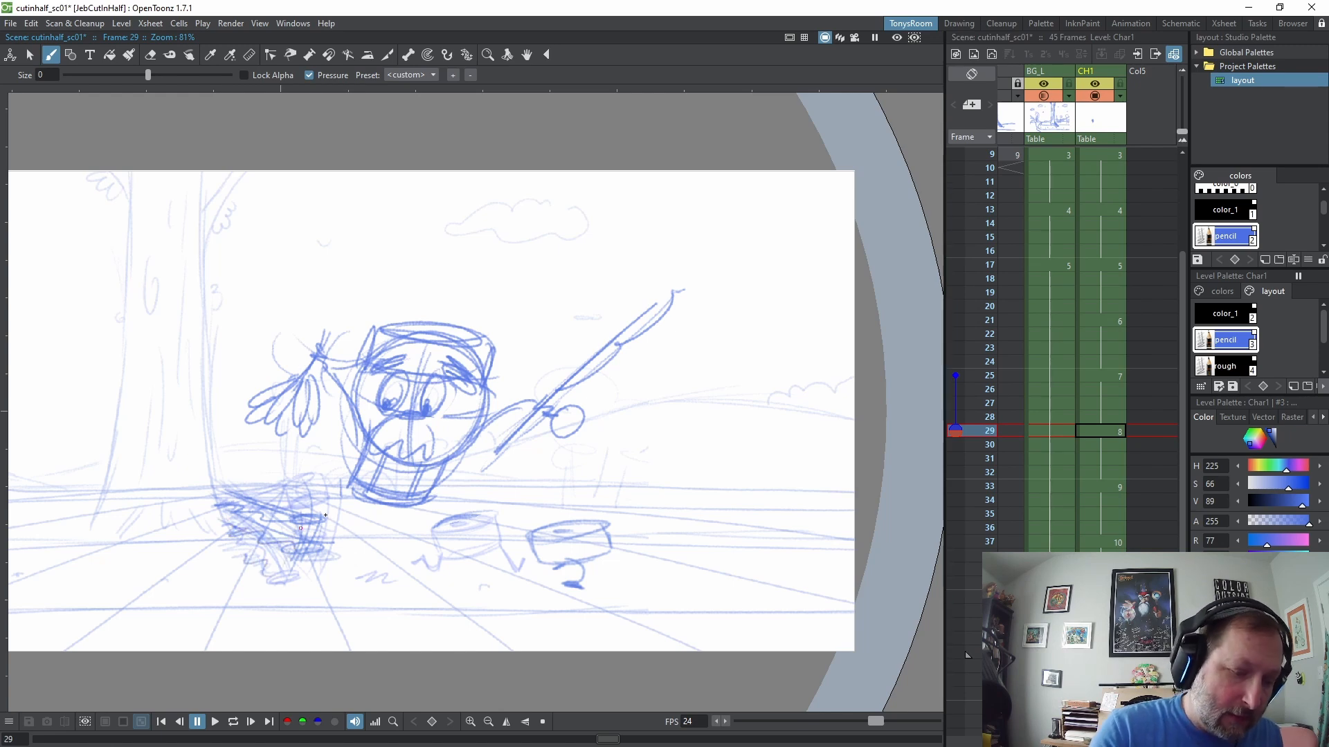
pyautogui.press(',')
pyautogui.press('.')
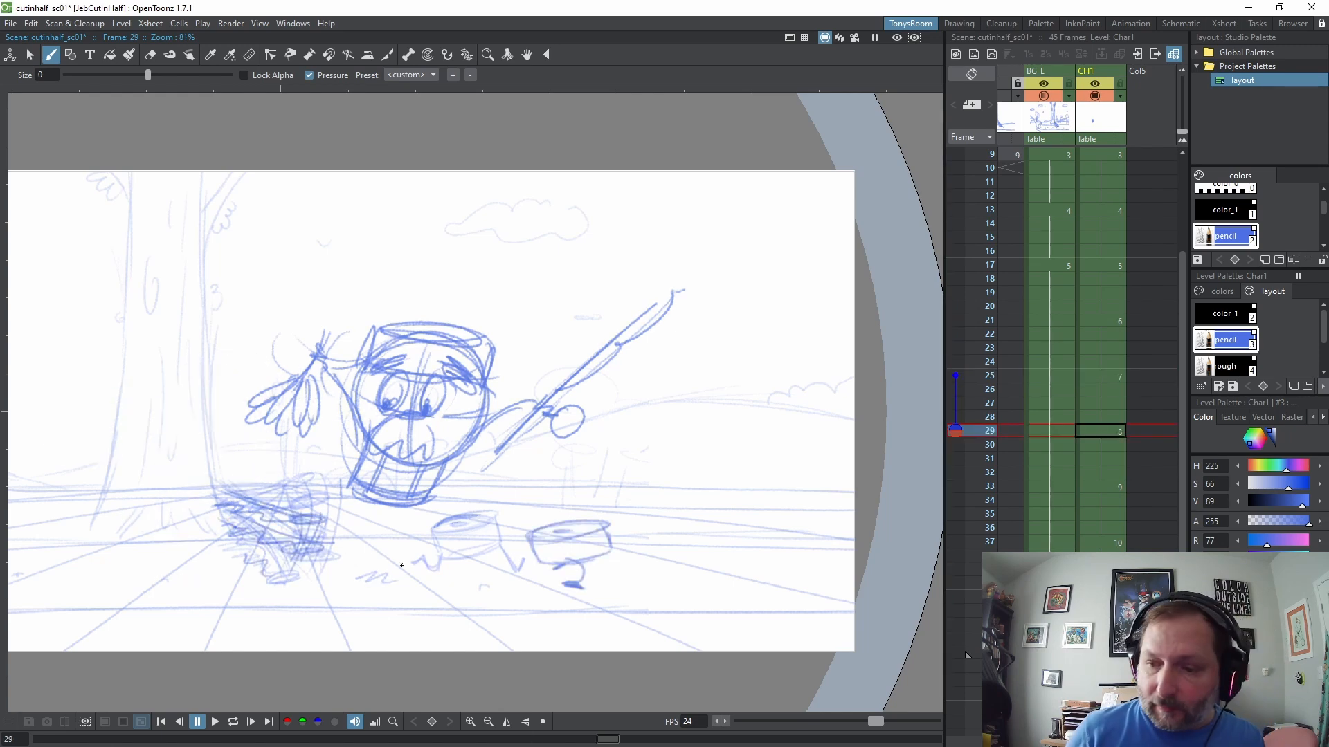
# Add rough diagonal strokes on the ground beside the tree's base in the frame 33 drawing
pyautogui.hotkey('shift', '.')
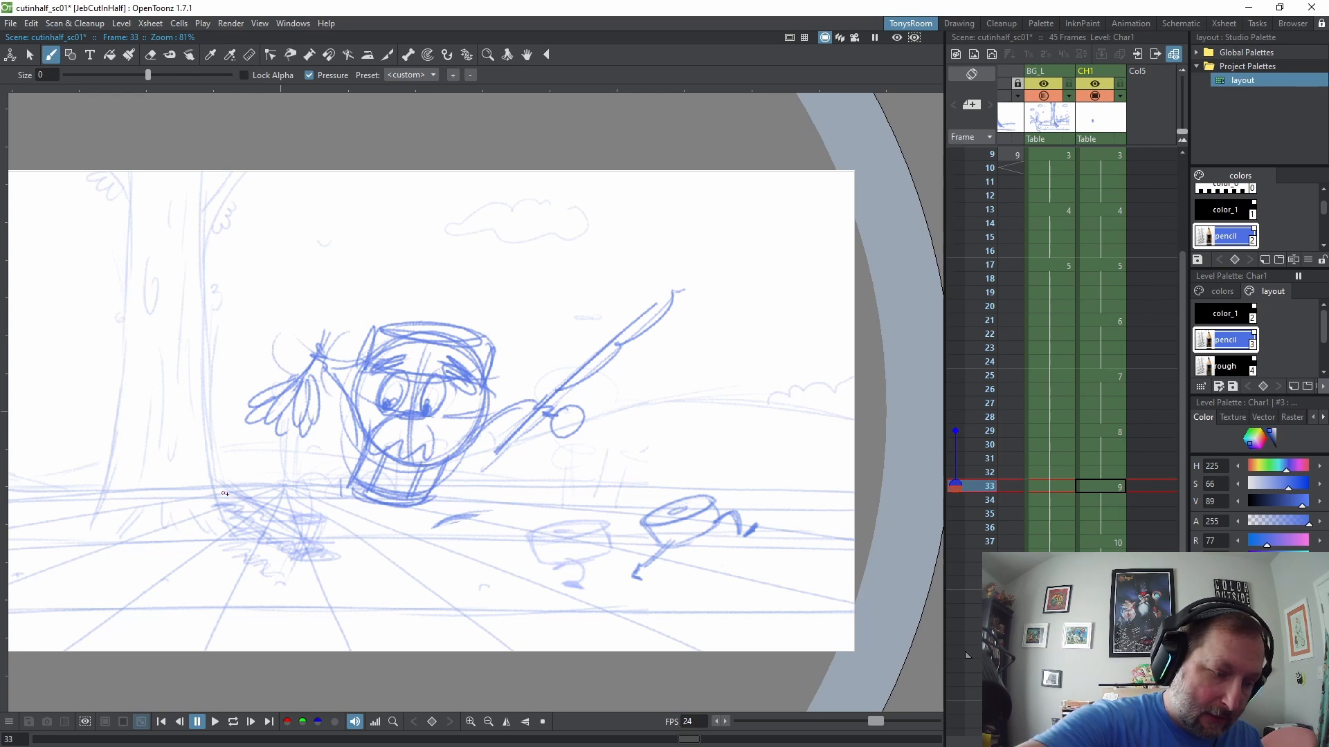
pyautogui.moveTo(216, 487)
pyautogui.mouseDown()
pyautogui.moveTo(264, 516)
pyautogui.moveTo(266, 535)
pyautogui.moveTo(304, 532)
pyautogui.moveTo(265, 540)
pyautogui.moveTo(276, 542)
pyautogui.moveTo(218, 511)
pyautogui.moveTo(295, 542)
pyautogui.moveTo(246, 558)
pyautogui.moveTo(275, 569)
pyautogui.moveTo(309, 537)
pyautogui.moveTo(276, 547)
pyautogui.mouseUp()
pyautogui.press('.')
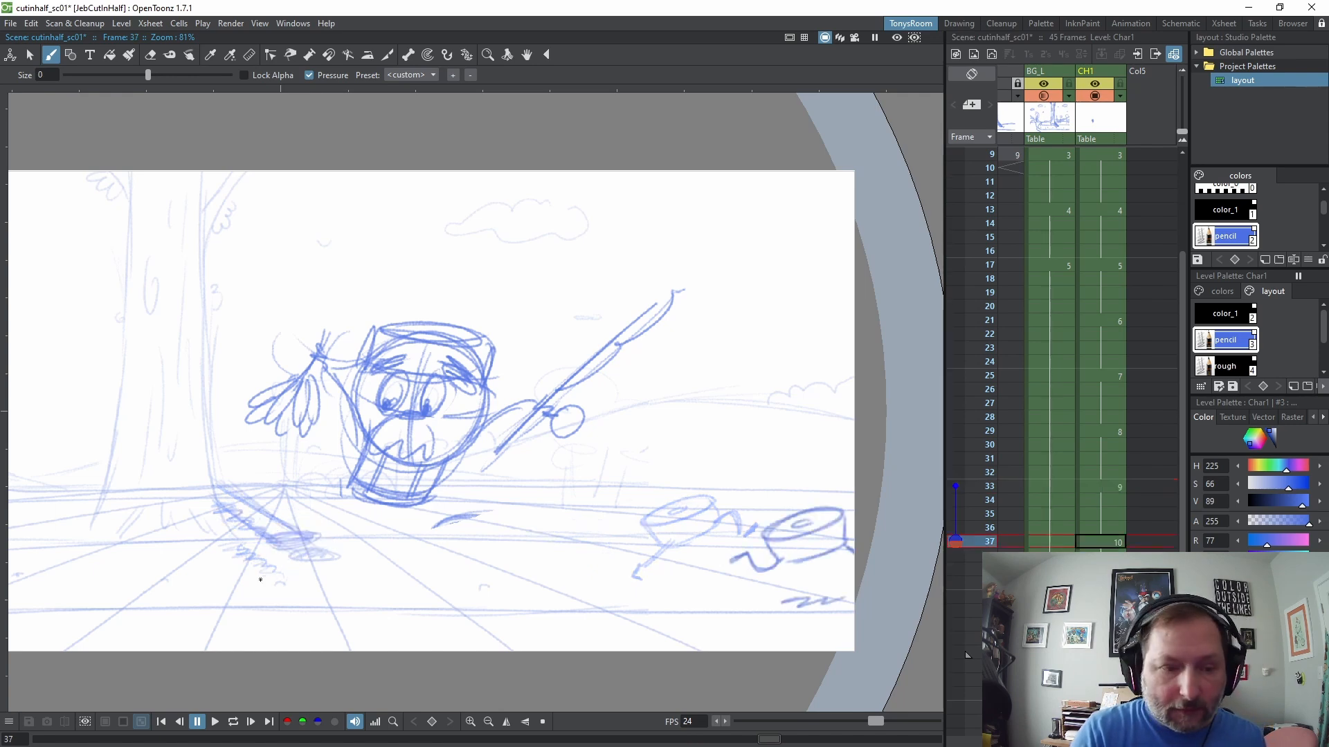
# Flip through the Char1 drawings around frame 37 to check the motion from pose to pose
pyautogui.press(',')
pyautogui.press('space')
pyautogui.moveTo(640, 562); pyautogui.dragTo(748, 573)
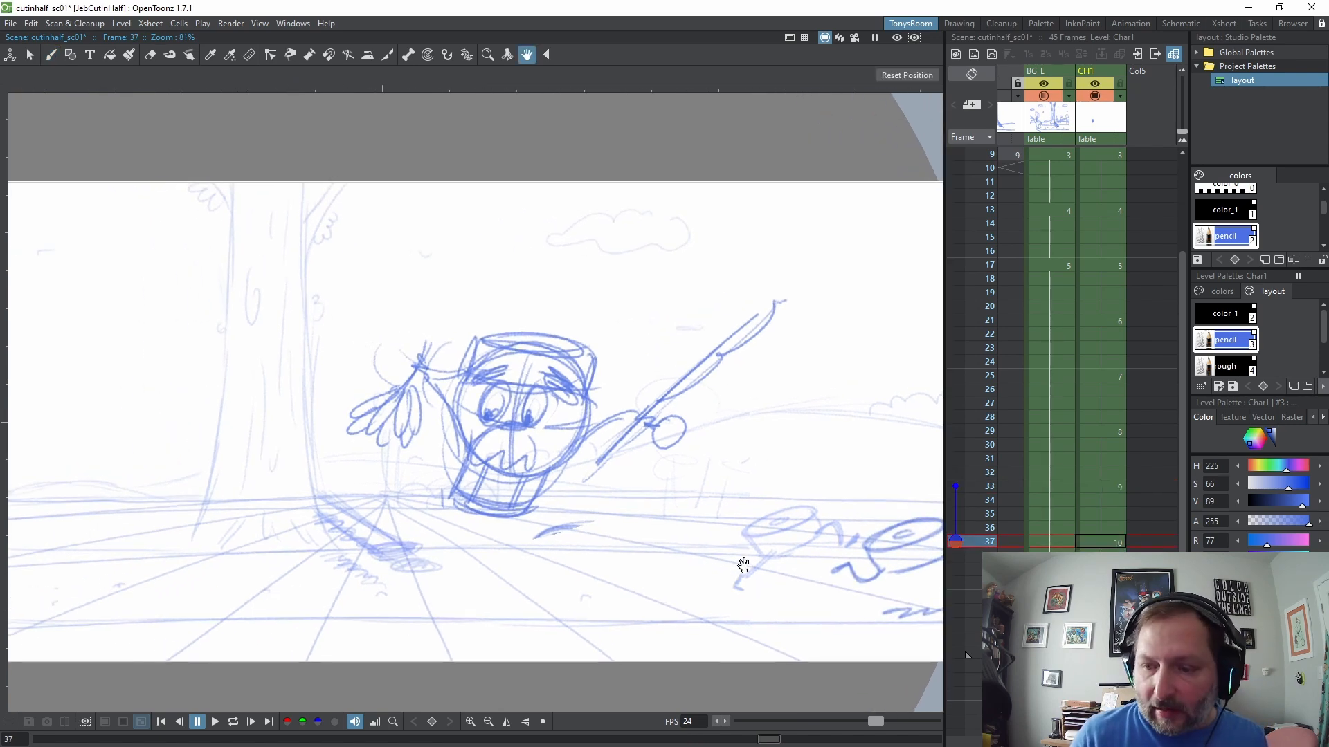
pyautogui.press('.')
pyautogui.press('.')
pyautogui.press(',')
pyautogui.press(',')
pyautogui.press('.')
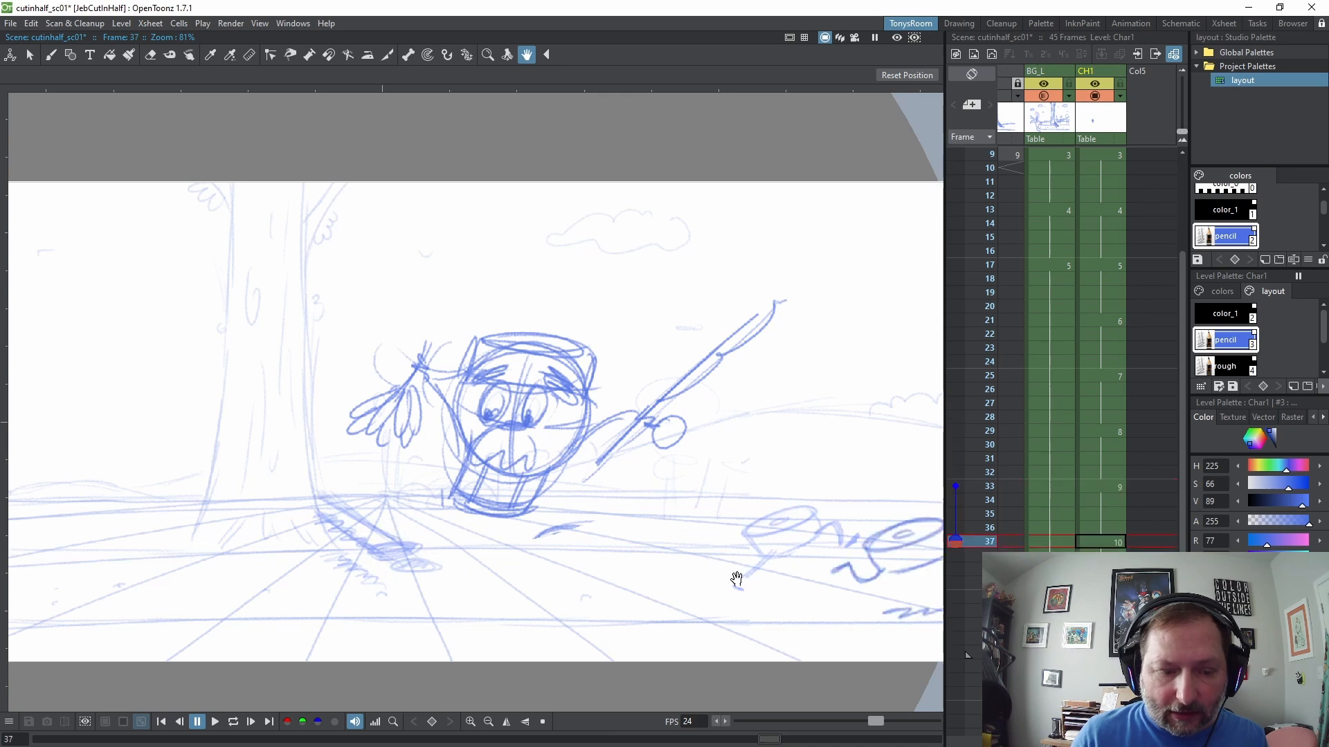
# On frame 41, rough in a diagonal shape at the tree's base and the upper body with its face turned toward the departing legs
pyautogui.press('.')
pyautogui.moveTo(738, 593); pyautogui.dragTo(685, 543)
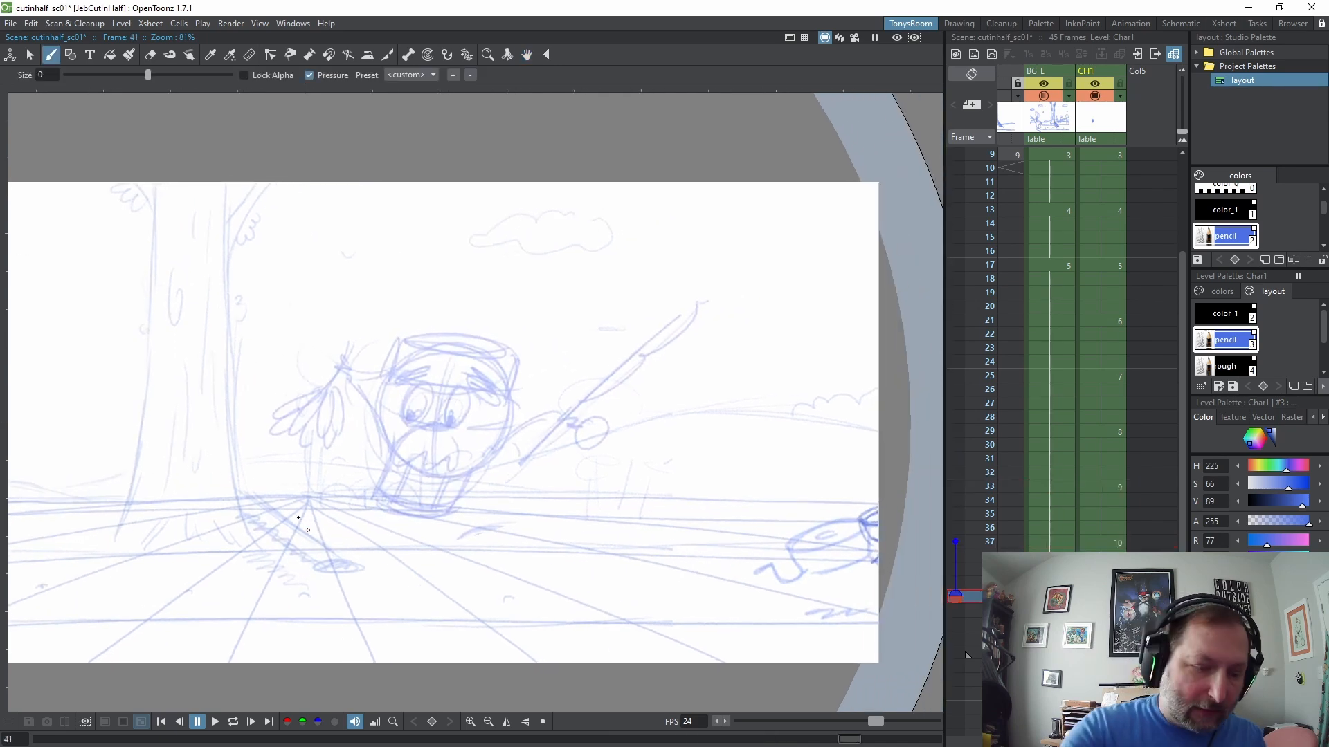
pyautogui.moveTo(259, 524)
pyautogui.mouseDown()
pyautogui.moveTo(300, 550)
pyautogui.moveTo(303, 561)
pyautogui.moveTo(275, 559)
pyautogui.moveTo(284, 573)
pyautogui.moveTo(312, 580)
pyautogui.moveTo(334, 559)
pyautogui.moveTo(242, 491)
pyautogui.mouseUp()
pyautogui.moveTo(562, 363); pyautogui.dragTo(550, 483)
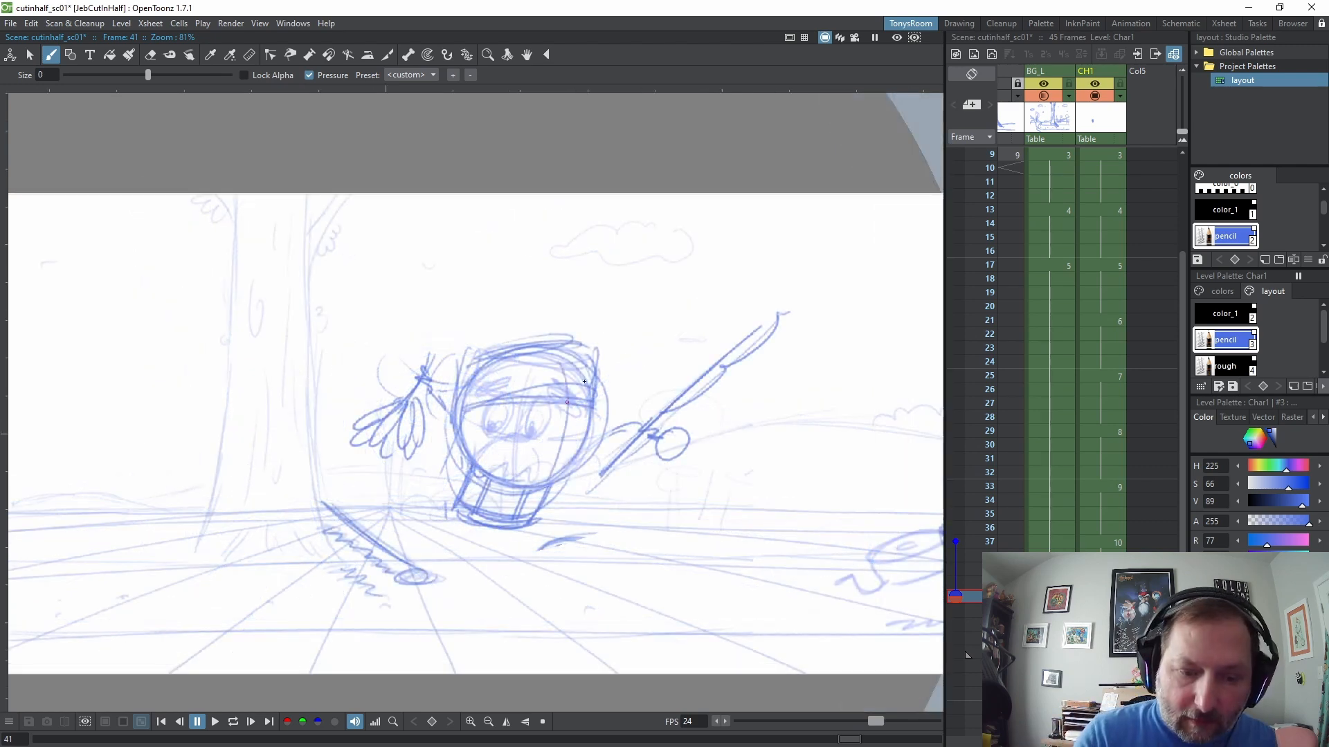
pyautogui.moveTo(565, 427)
pyautogui.mouseDown()
pyautogui.moveTo(576, 400)
pyautogui.moveTo(559, 432)
pyautogui.moveTo(528, 373)
pyautogui.mouseUp()
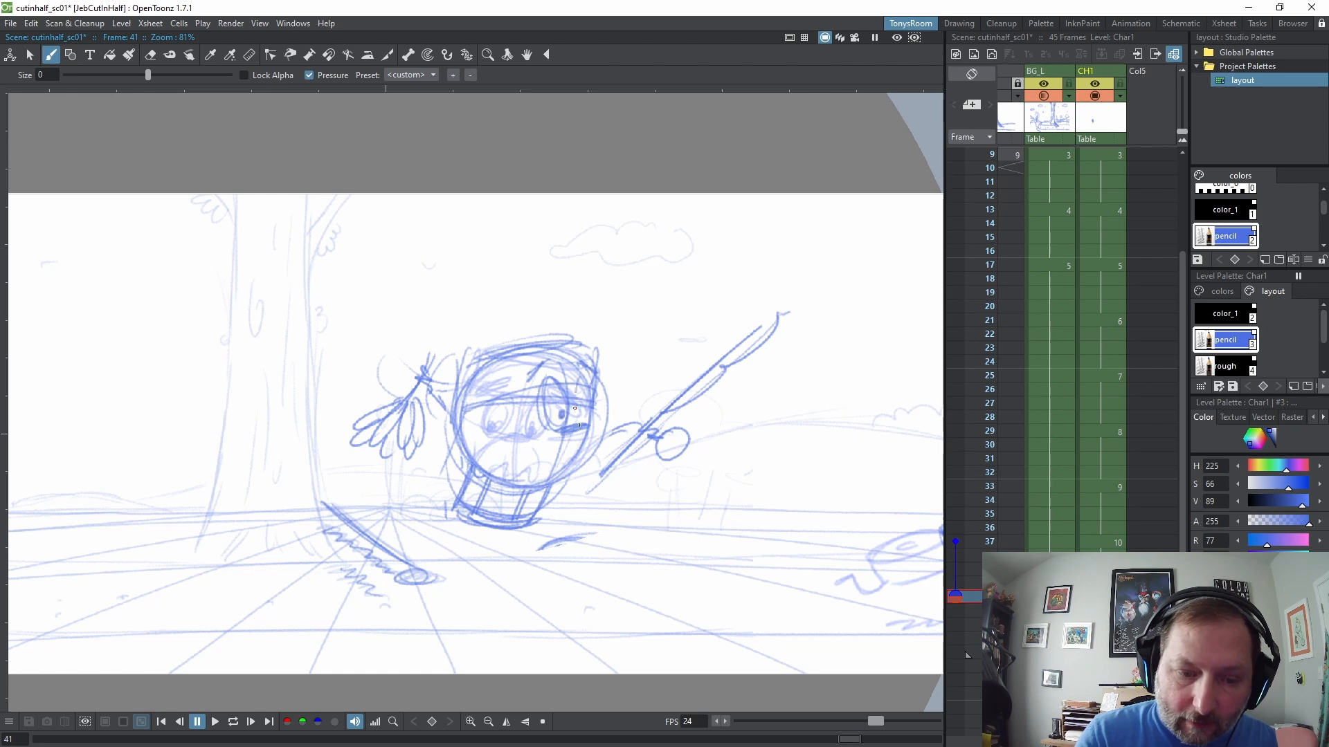
pyautogui.moveTo(579, 425)
pyautogui.mouseDown()
pyautogui.moveTo(539, 460)
pyautogui.moveTo(584, 403)
pyautogui.mouseUp()
# Clean up the ground scribble beneath the upper body on frame 37 and erase the stray stroke beneath it on frame 41
pyautogui.press('s')
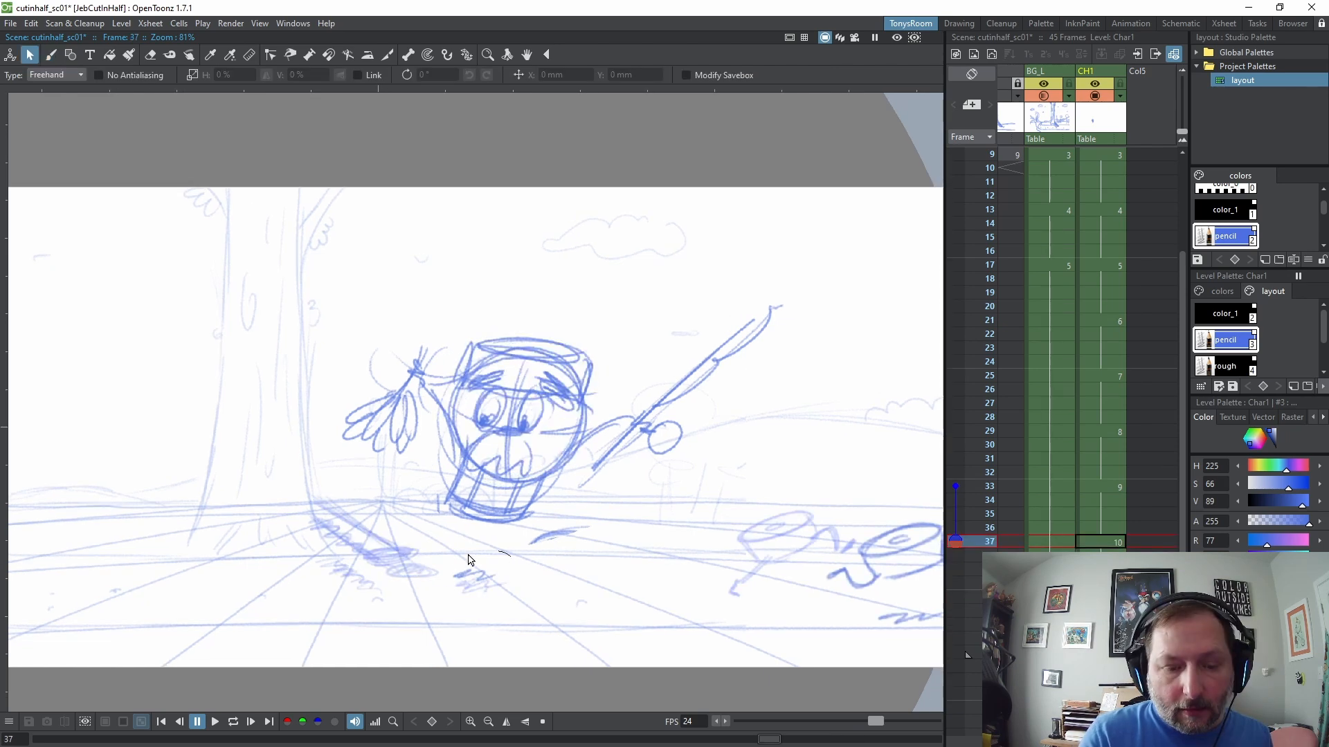
pyautogui.moveTo(467, 560)
pyautogui.mouseDown()
pyautogui.moveTo(512, 591)
pyautogui.moveTo(504, 584)
pyautogui.mouseUp()
pyautogui.press('Delete')
pyautogui.press('.')
pyautogui.press('.')
pyautogui.press('e')
pyautogui.moveTo(582, 531); pyautogui.dragTo(528, 540)
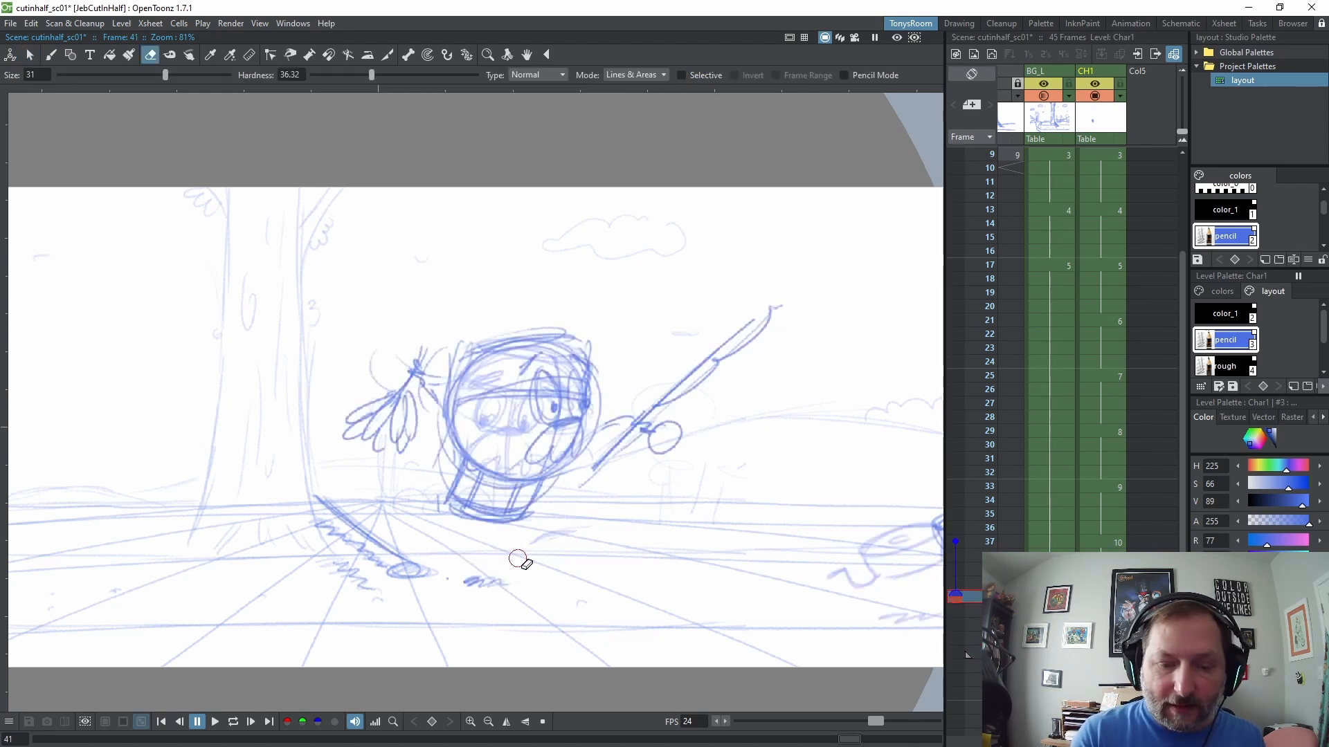
# Erase the leftover stray stroke beneath the upper body in the frame 37 and frame 33 drawings
pyautogui.press('space')
pyautogui.moveTo(711, 550); pyautogui.dragTo(620, 532)
pyautogui.press('.')
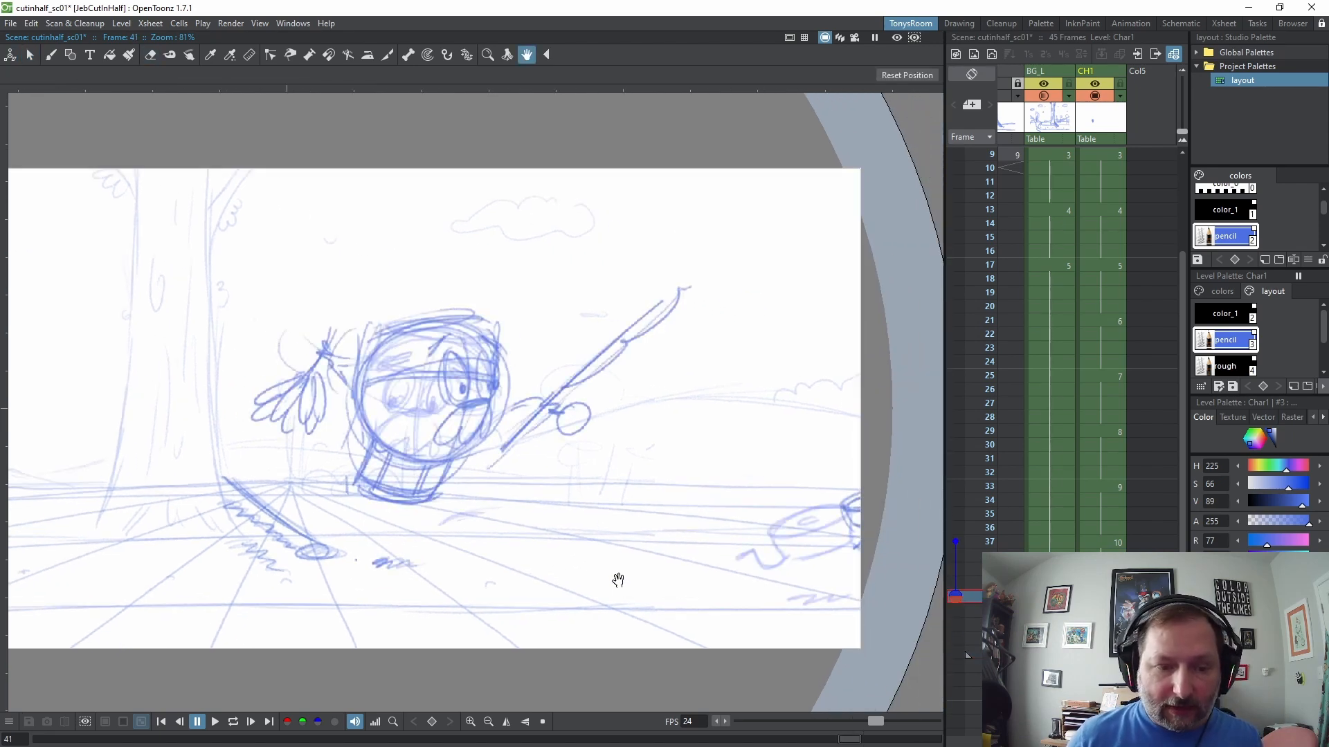
pyautogui.press(',')
pyautogui.press(',')
pyautogui.press(',')
pyautogui.press(',')
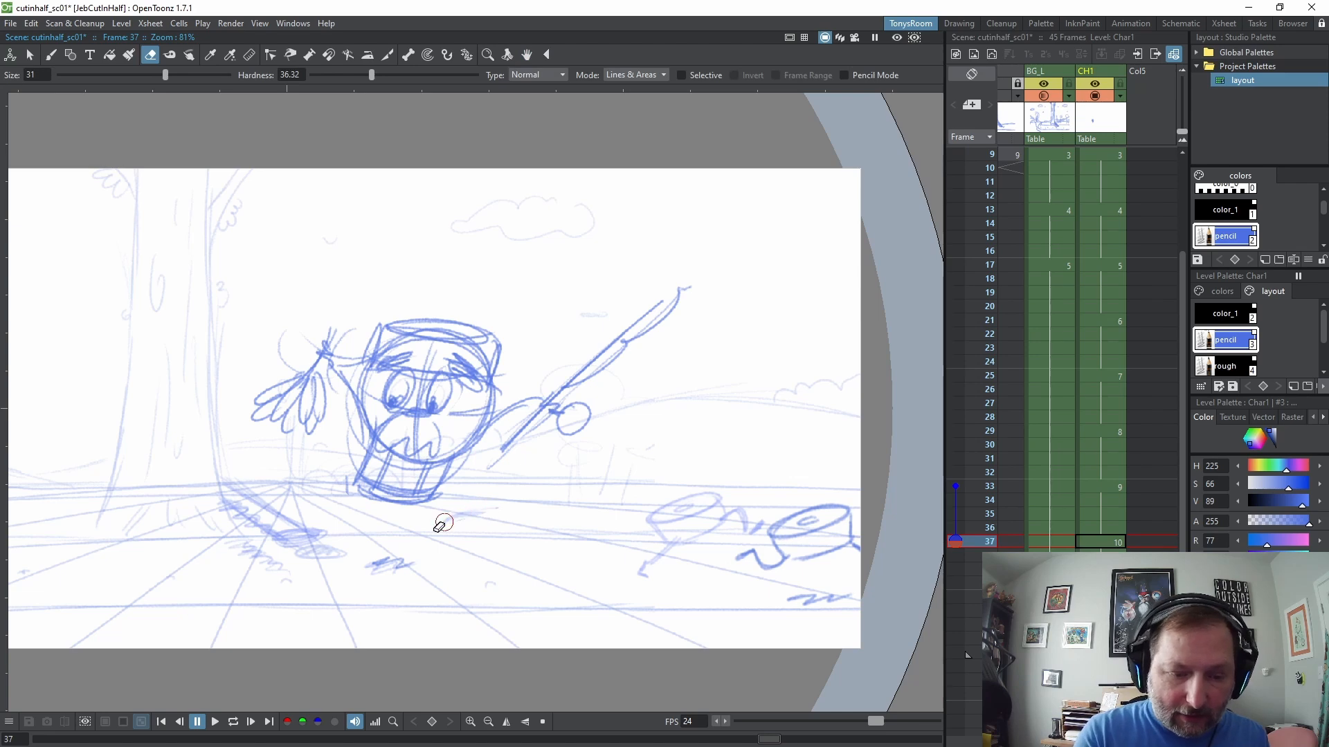
pyautogui.press(',')
pyautogui.moveTo(491, 510); pyautogui.dragTo(450, 525)
pyautogui.press(',')
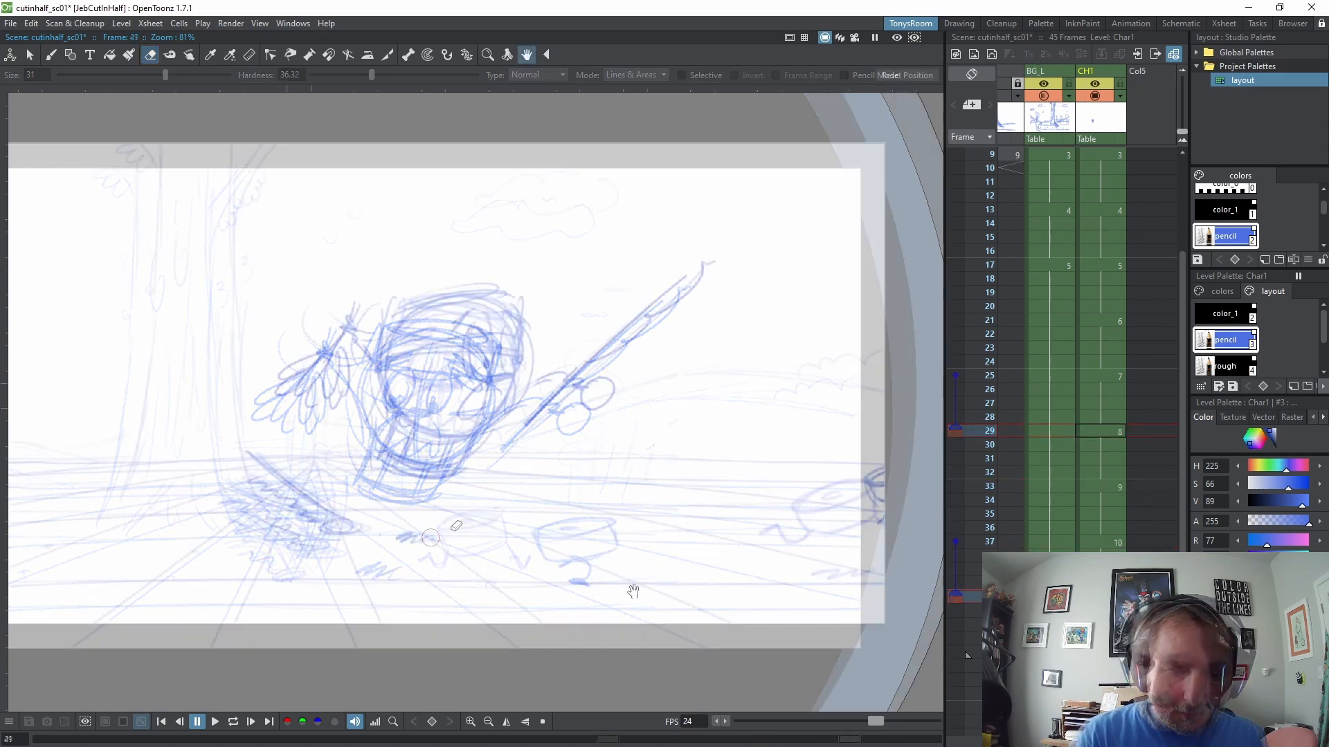
# Step forward through the Char1 drawings up to frame 41 to review the rough poses in sequence
pyautogui.press('.')
pyautogui.press('.')
pyautogui.press('.')
pyautogui.press('.')
pyautogui.press('.')
pyautogui.press('.')
pyautogui.press('.')
pyautogui.press('.')
pyautogui.press('.')
pyautogui.press('.')
pyautogui.press('.')
pyautogui.press('.')
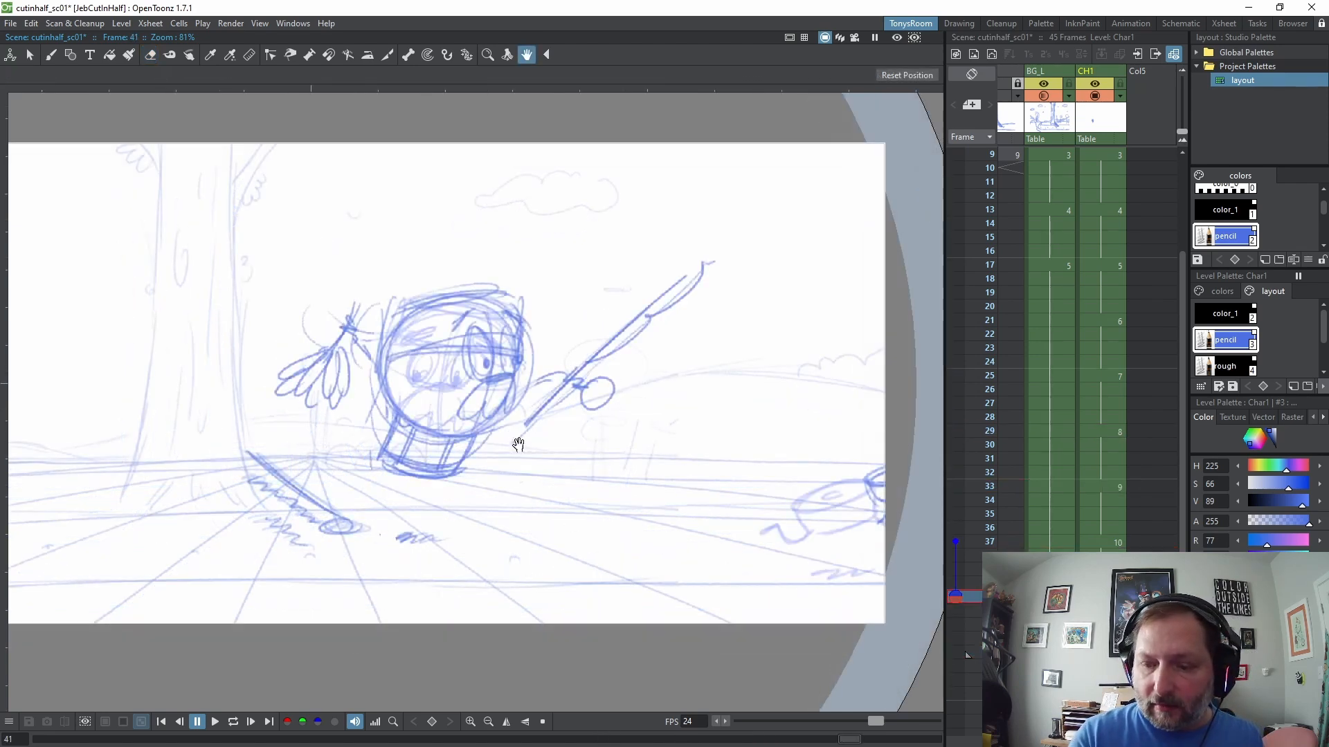
# Copy the upper body, tree-base shape and ground scribbles from the frame 41 drawing and paste them into frame 45
pyautogui.press('s')
pyautogui.moveTo(297, 228)
pyautogui.mouseDown()
pyautogui.moveTo(169, 496)
pyautogui.moveTo(738, 222)
pyautogui.moveTo(301, 227)
pyautogui.mouseUp()
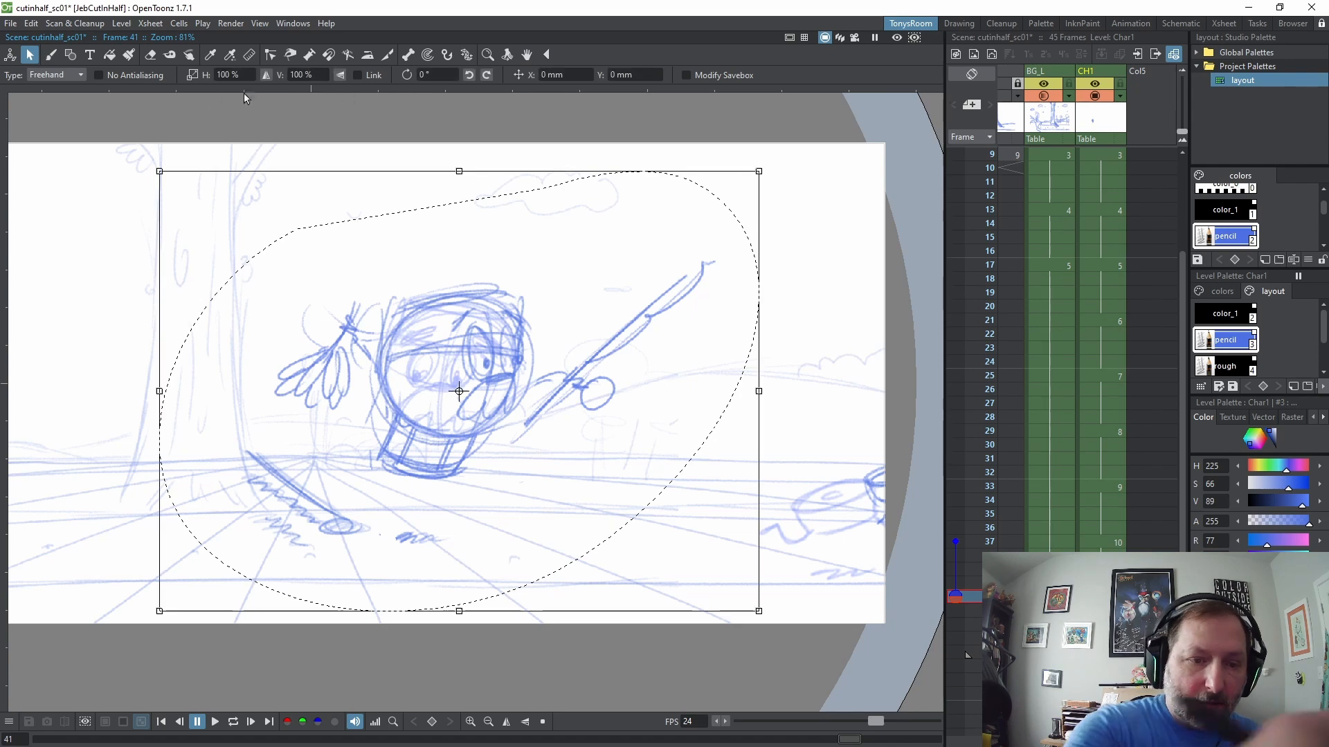
pyautogui.click(31, 23)
pyautogui.click(52, 88)
pyautogui.click(33, 24)
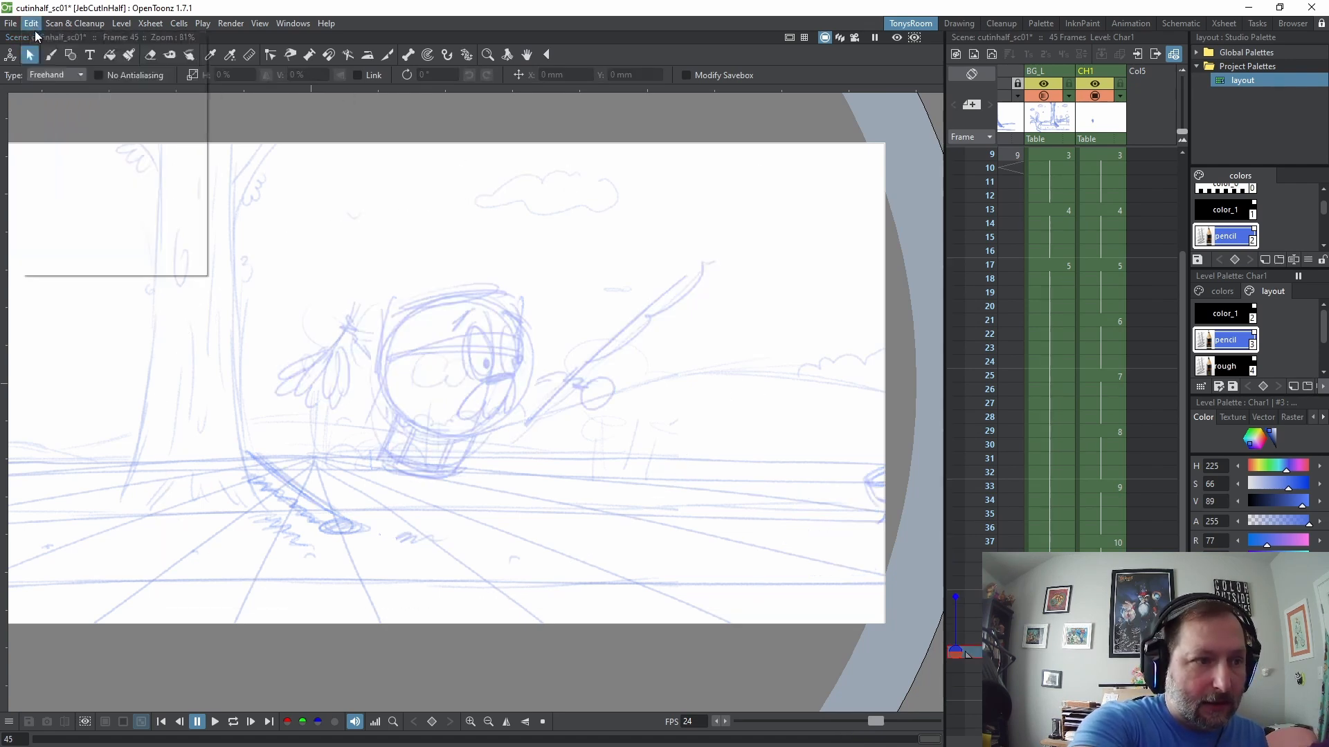
pyautogui.click(72, 104)
pyautogui.click(812, 578)
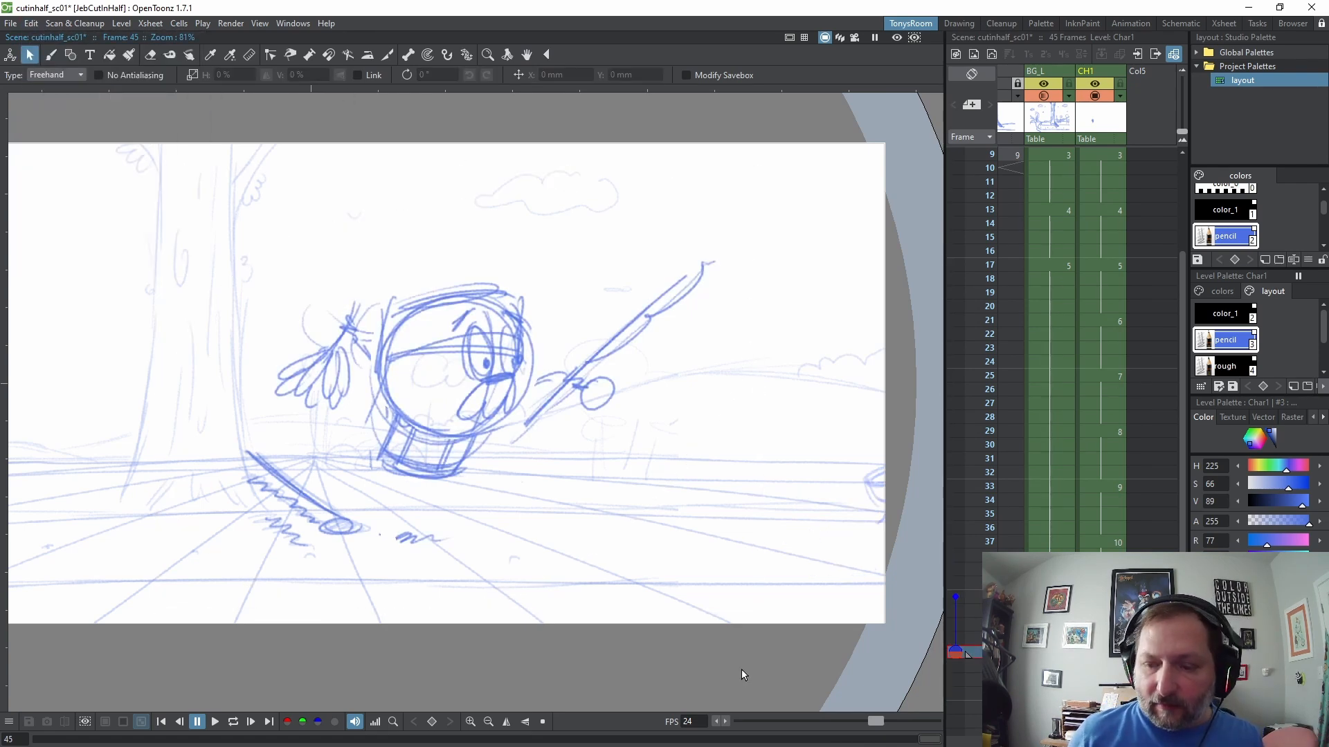
# Extend the exposure of the frame 45 Char1 drawing through frame 49 and move to frame 49
pyautogui.click(1101, 652)
pyautogui.moveTo(1101, 663); pyautogui.dragTo(1100, 718)
pyautogui.press('Down')
pyautogui.press('Down')
pyautogui.press('Down')
pyautogui.press('Down')
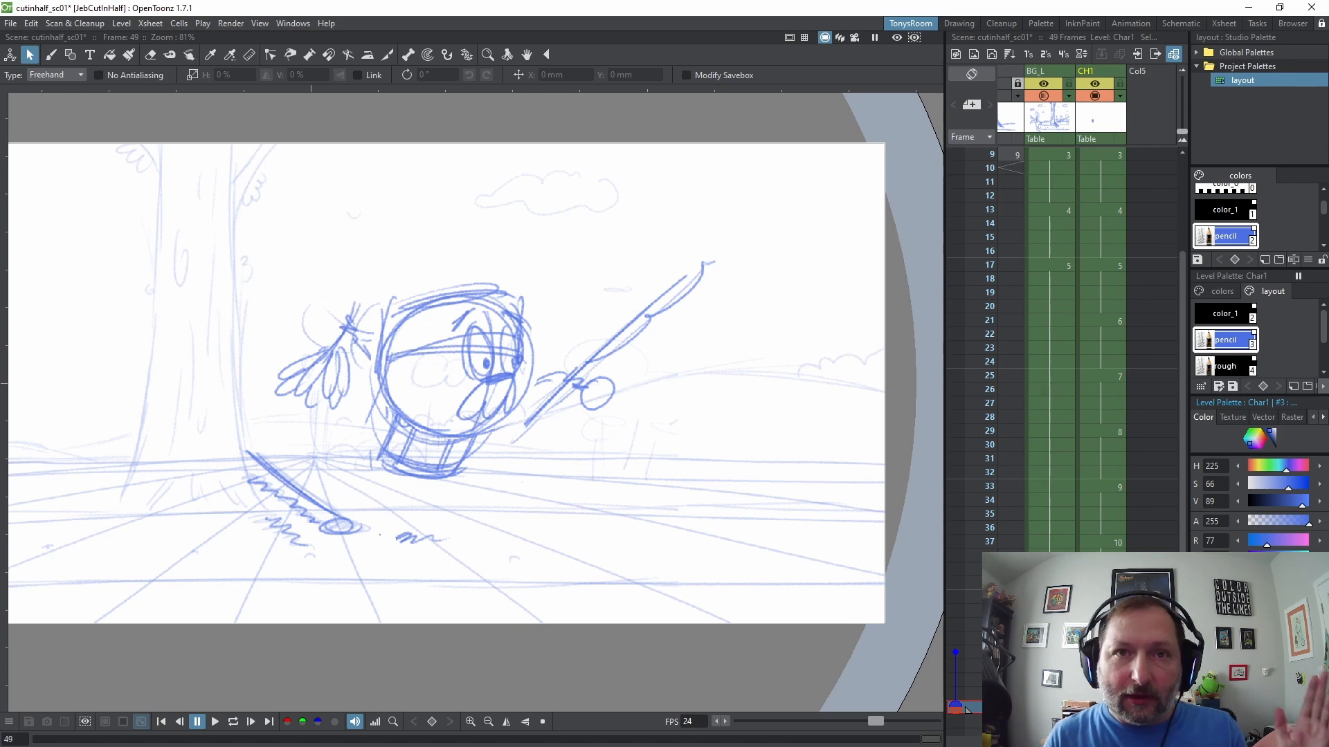
# Widen the Xsheet to reveal the GRD and TH columns and fit most of the scene in view
pyautogui.scroll(-2, 534, 373)
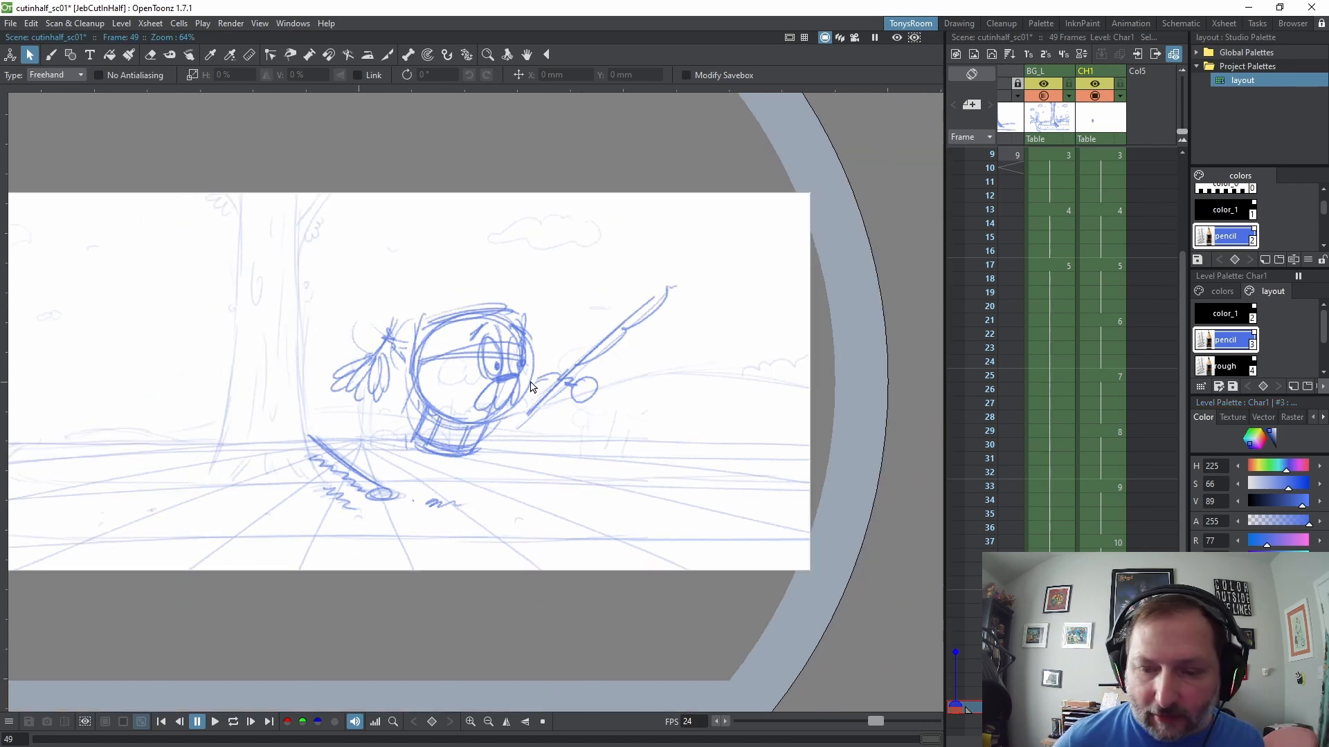
pyautogui.moveTo(434, 410); pyautogui.dragTo(508, 396)
pyautogui.scroll(-1, 640, 343)
pyautogui.scroll(-2, 973, 535)
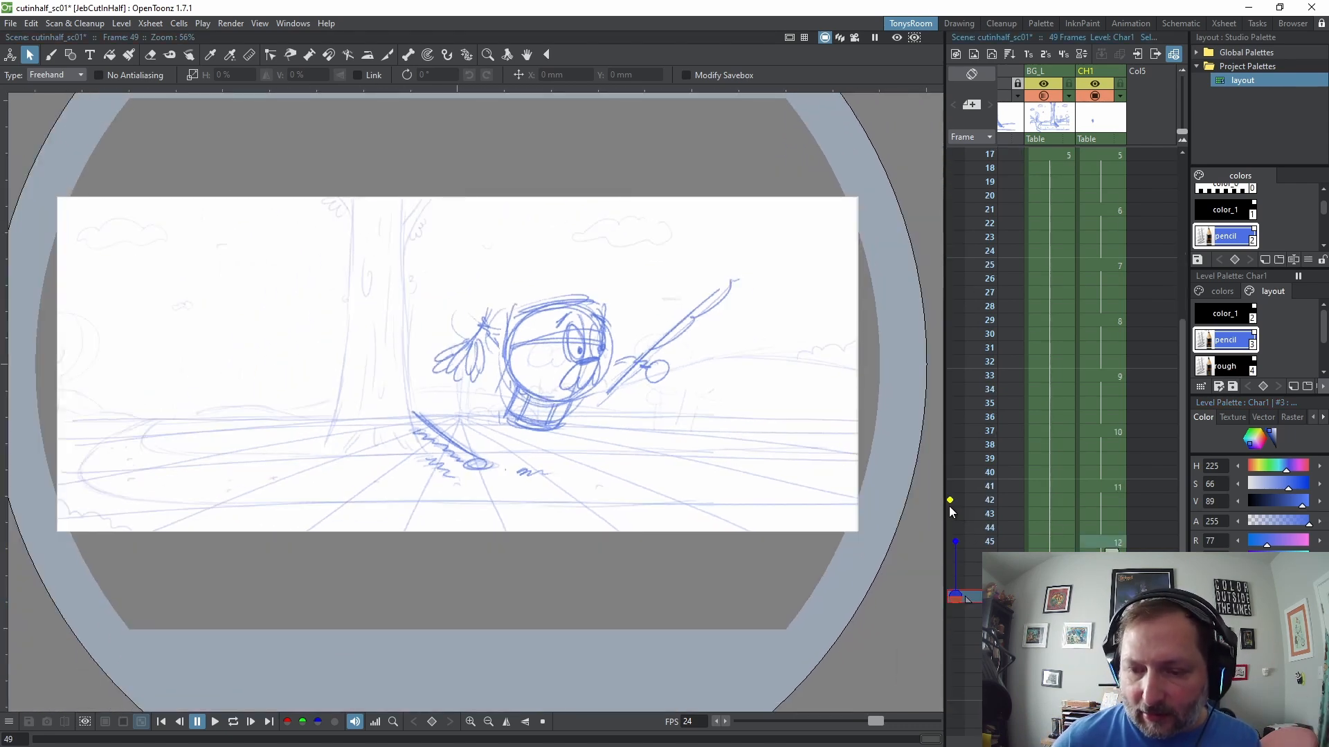
pyautogui.moveTo(943, 505); pyautogui.dragTo(864, 499)
pyautogui.scroll(-1, 540, 458)
pyautogui.moveTo(568, 462); pyautogui.dragTo(527, 487)
pyautogui.scroll(2, 928, 528)
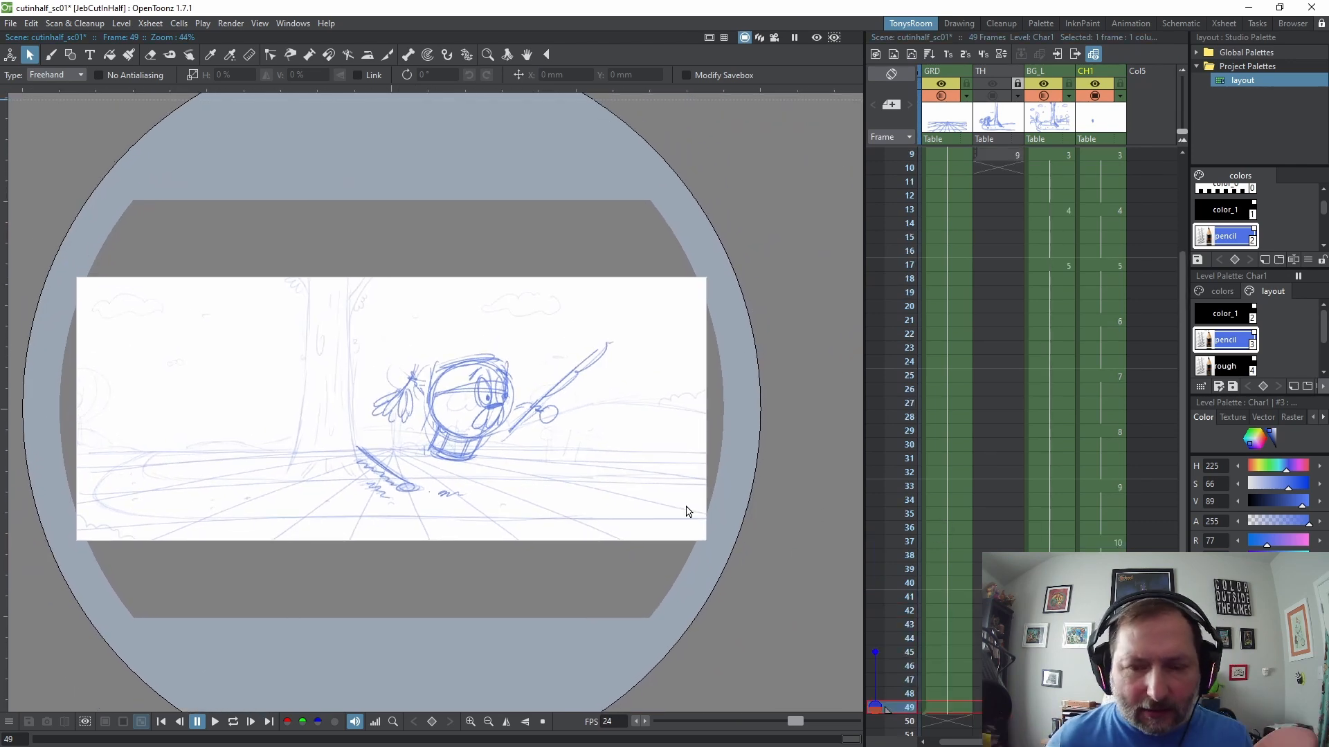
pyautogui.scroll(2, 676, 511)
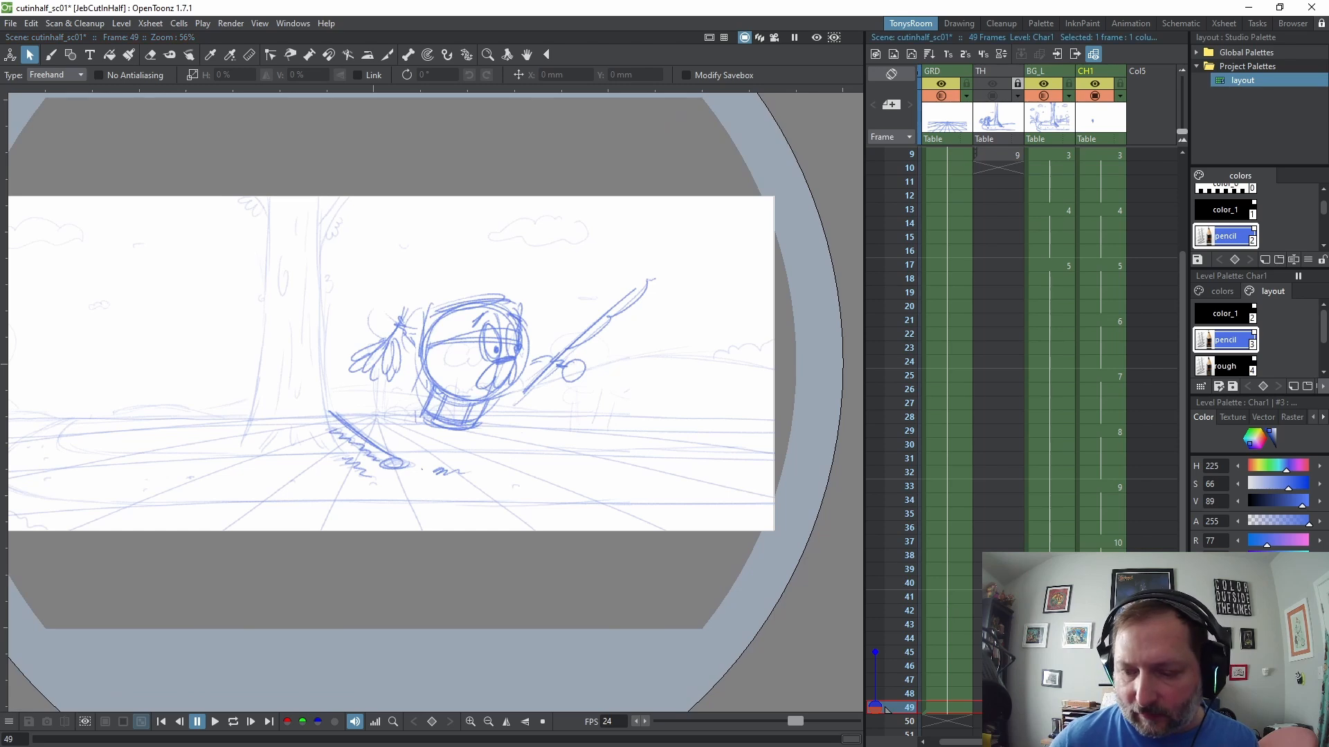
# Lock the CH1 column and start a new blank BG_Layout drawing at frame 49 with the Brush tool
pyautogui.scroll(-6, 1107, 325)
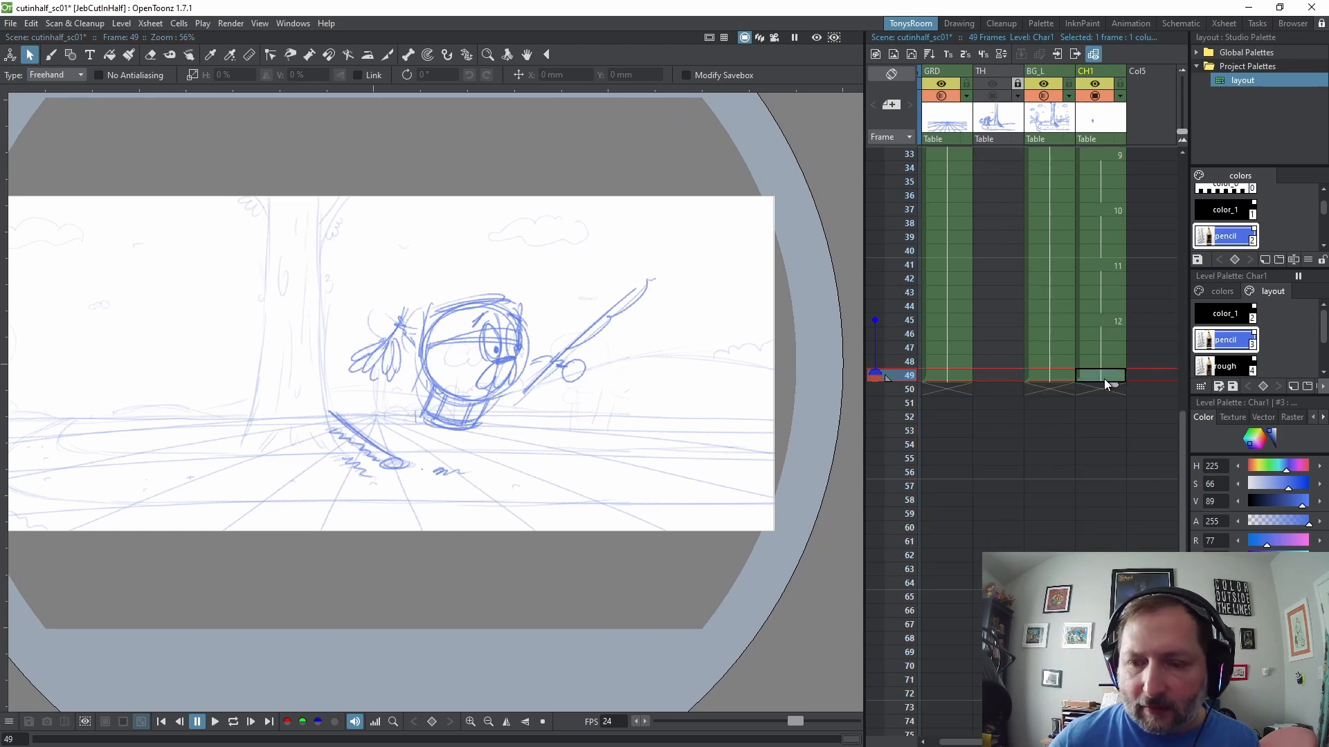
pyautogui.scroll(1, 359, 395)
pyautogui.scroll(-1, 359, 387)
pyautogui.scroll(-1, 704, 424)
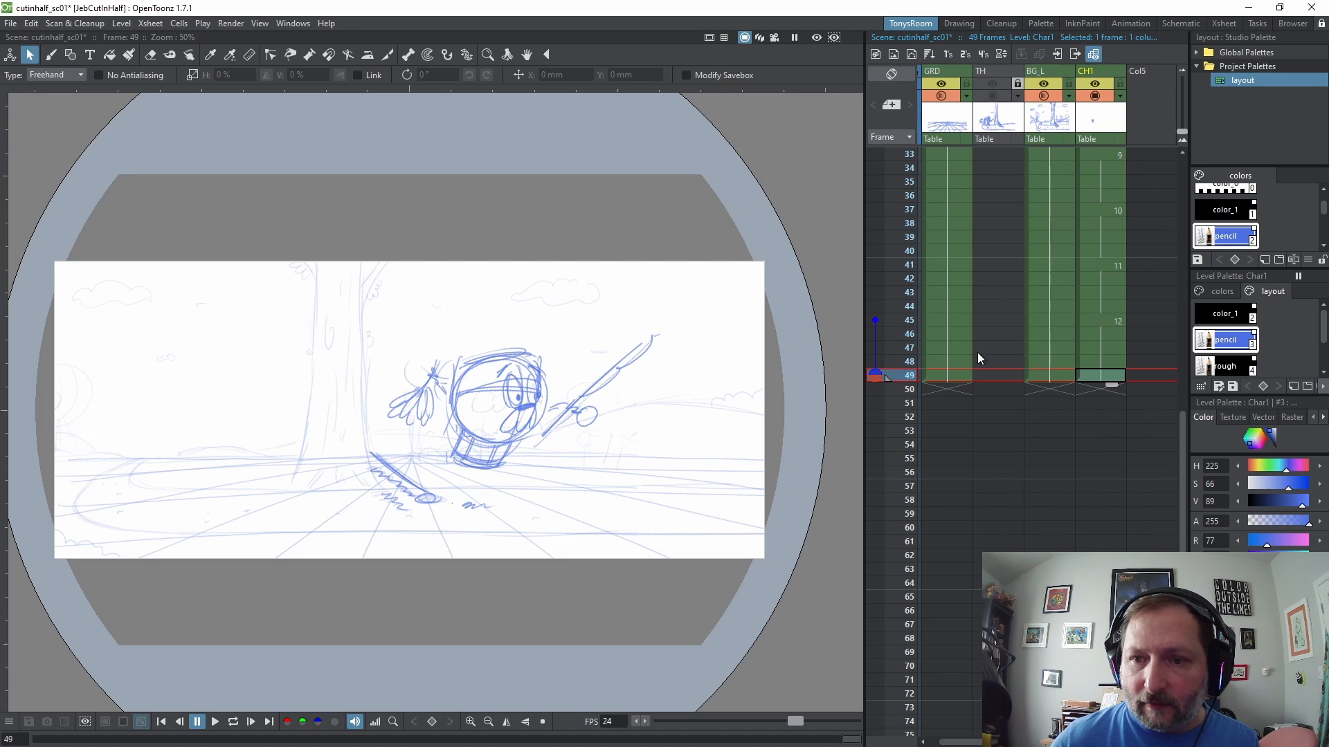
pyautogui.click(1061, 378)
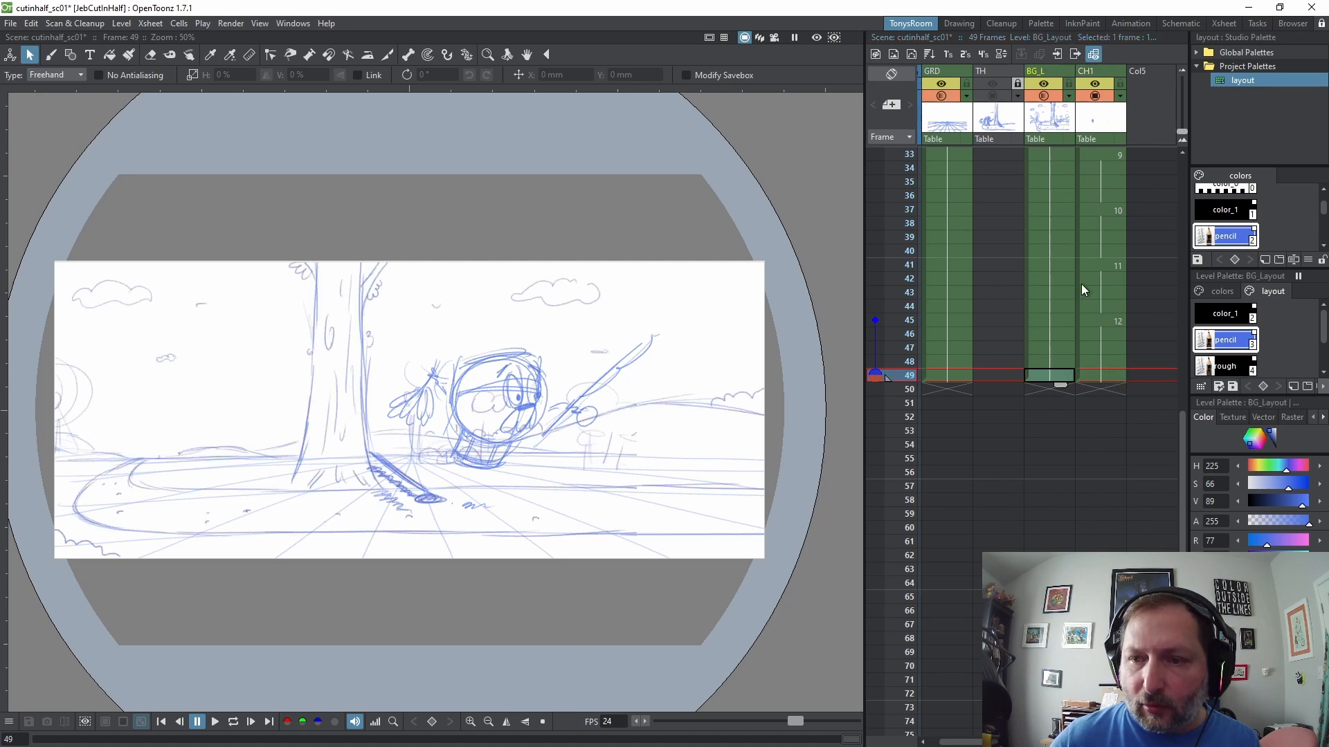
pyautogui.click(1123, 85)
pyautogui.click(1054, 376)
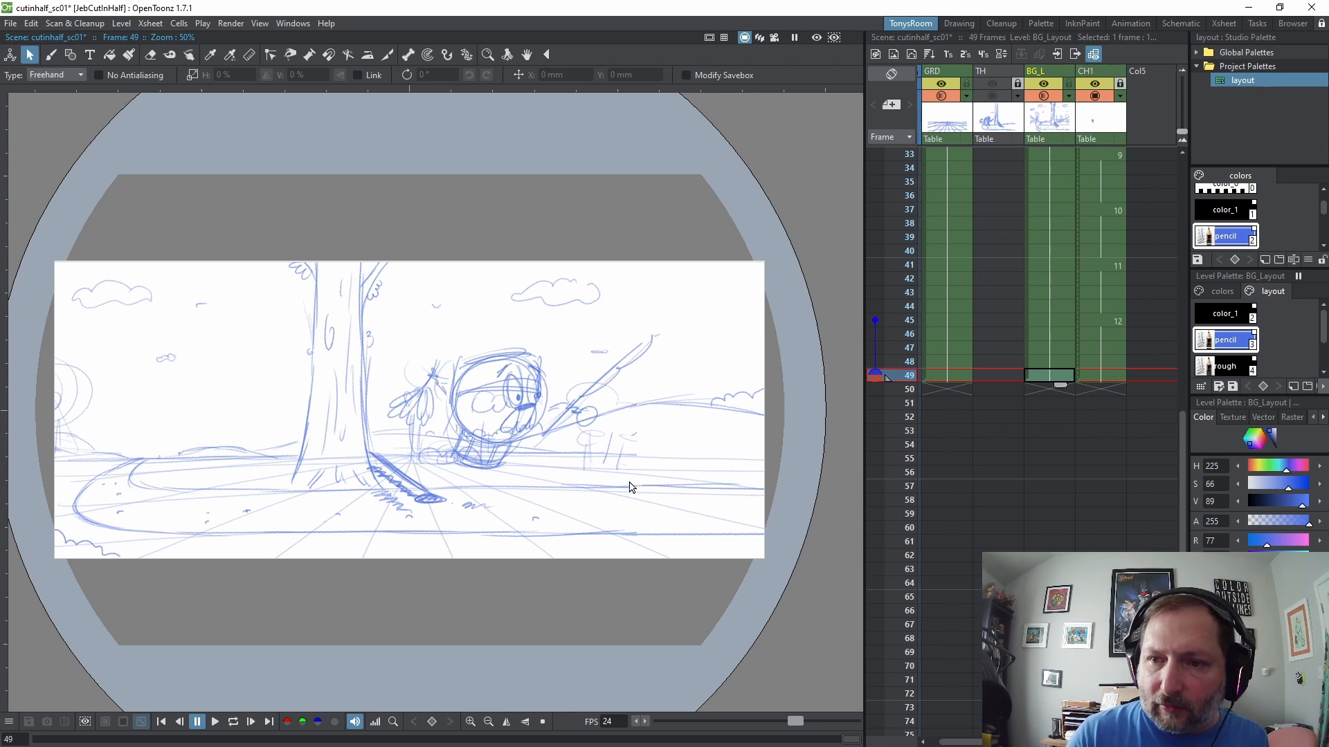
pyautogui.press('b')
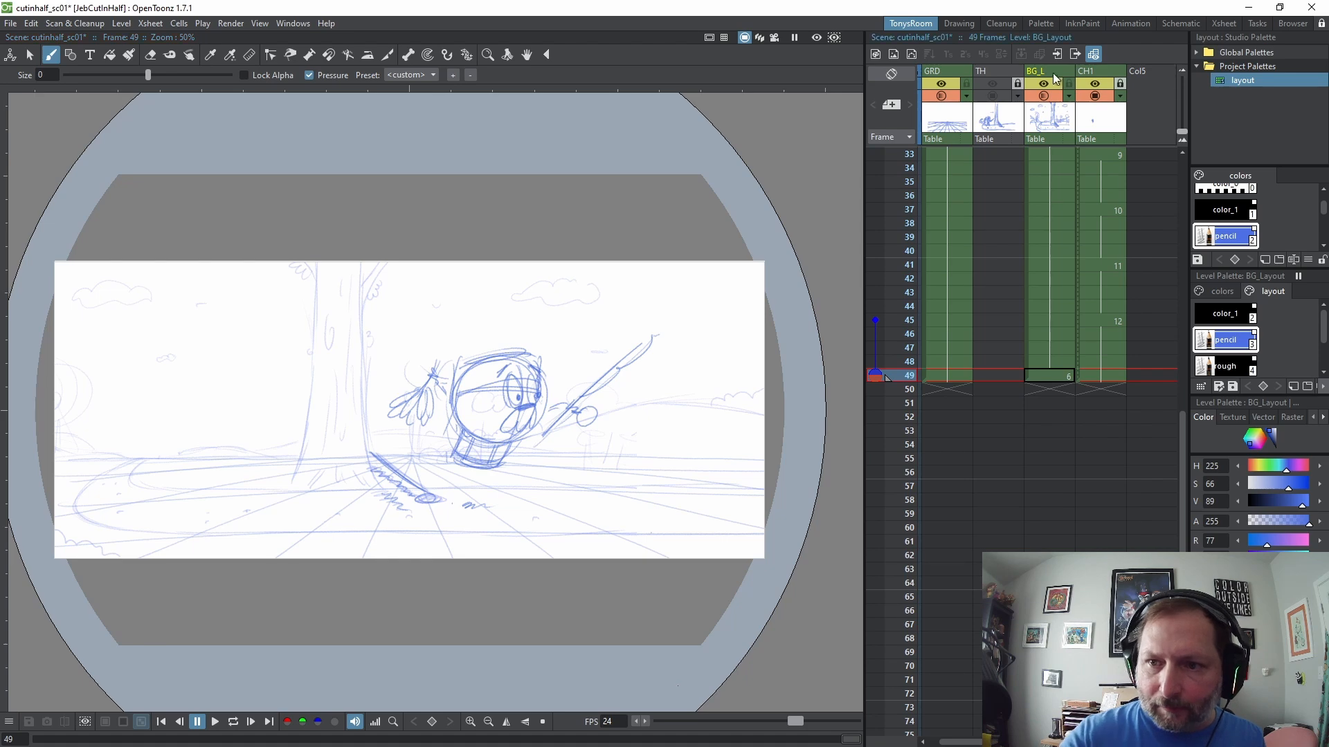
# Hide the CH1 column's drawings in the viewer so the ground grid at frame 49 is clear
pyautogui.press('space')
pyautogui.moveTo(580, 480); pyautogui.dragTo(688, 486)
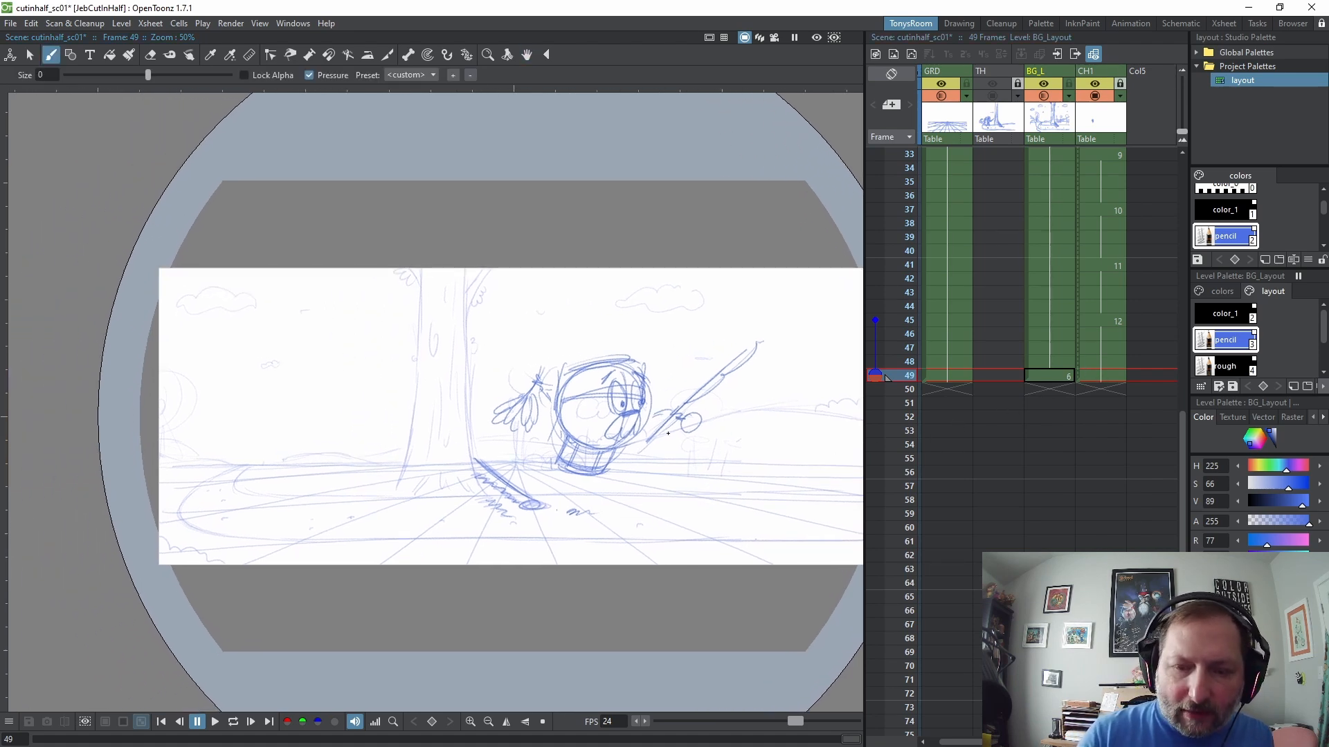
pyautogui.click(1093, 96)
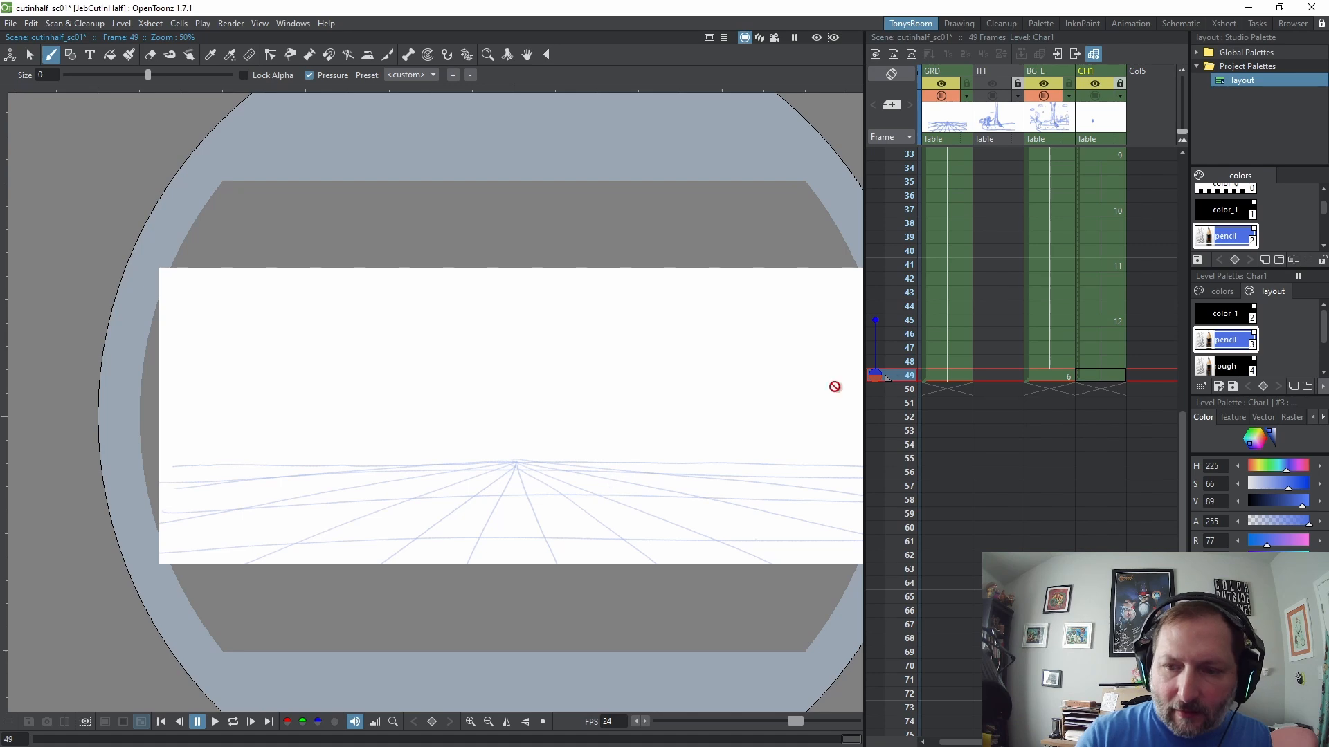
# Sketch rolling hills and long ground lines for the new background on frame 49 of the BG_L column
pyautogui.click(1056, 375)
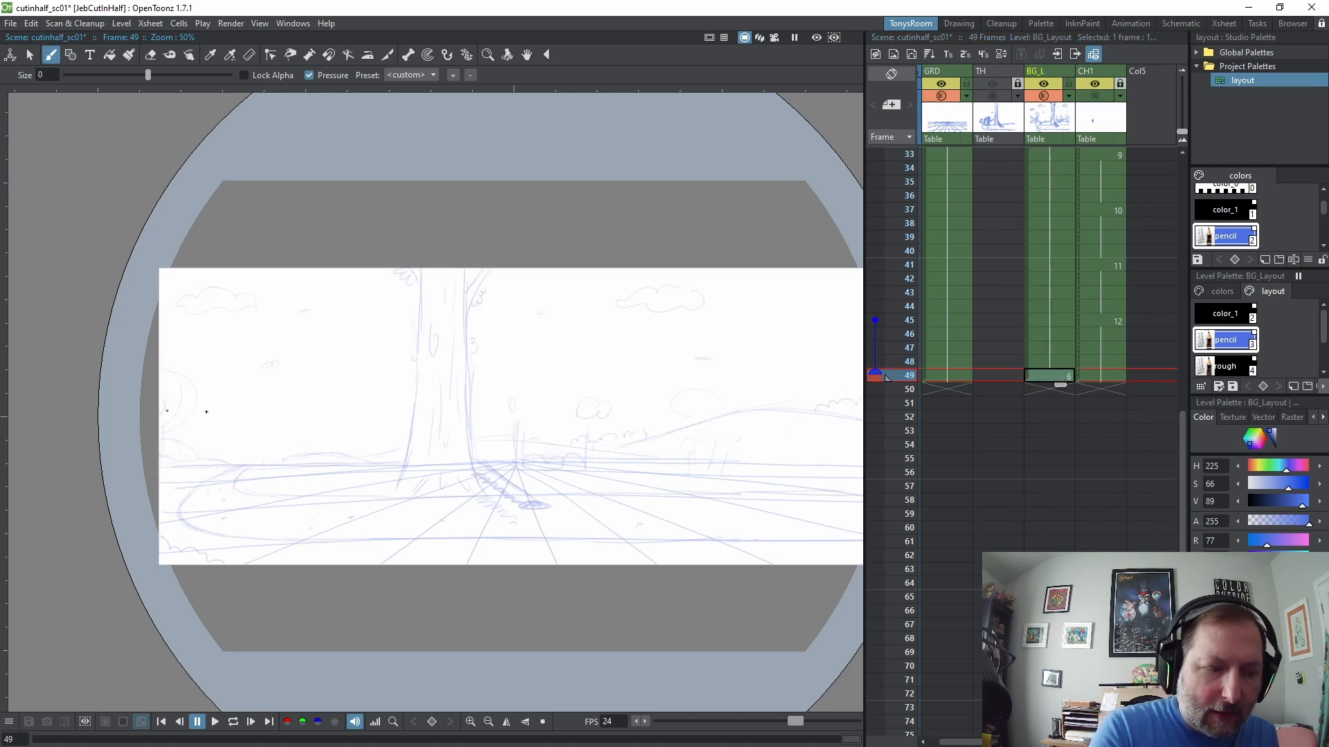
pyautogui.moveTo(160, 417)
pyautogui.mouseDown()
pyautogui.moveTo(251, 449)
pyautogui.moveTo(498, 427)
pyautogui.moveTo(475, 430)
pyautogui.moveTo(639, 439)
pyautogui.moveTo(720, 461)
pyautogui.moveTo(634, 445)
pyautogui.moveTo(828, 461)
pyautogui.mouseUp()
pyautogui.moveTo(656, 444); pyautogui.dragTo(845, 424)
pyautogui.moveTo(710, 437); pyautogui.dragTo(863, 433)
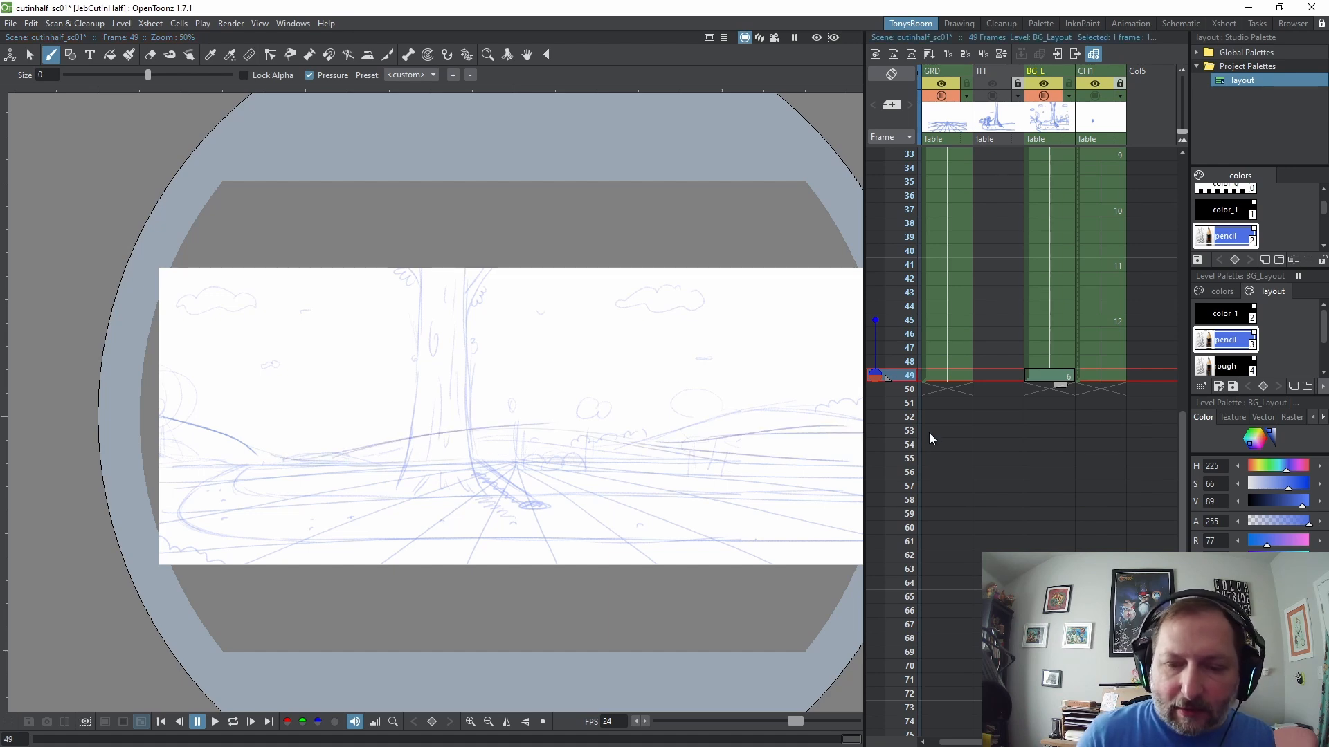
pyautogui.moveTo(241, 441); pyautogui.dragTo(338, 445)
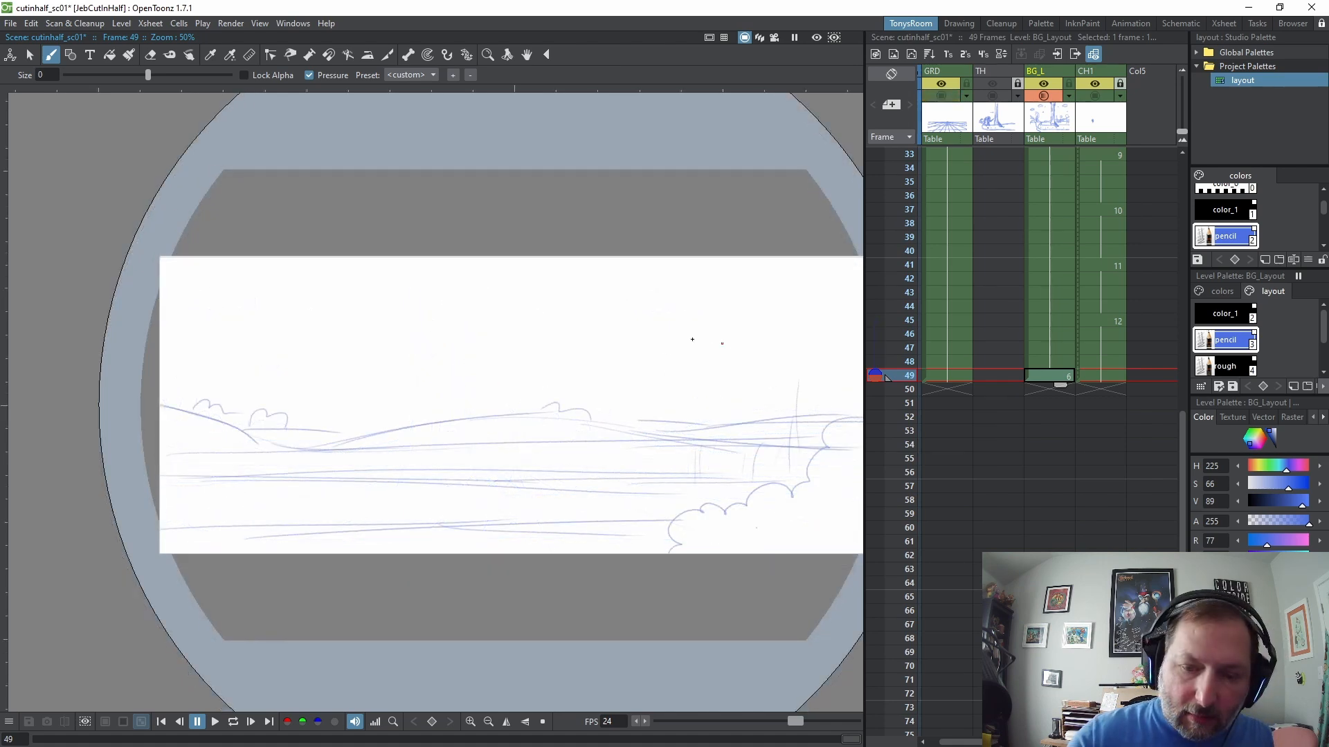
# Sketch a large leafy tree crown with its trunk above the foreground bush at the right end of the layout
pyautogui.moveTo(671, 346); pyautogui.dragTo(703, 398)
pyautogui.moveTo(698, 391)
pyautogui.mouseDown()
pyautogui.moveTo(760, 393)
pyautogui.moveTo(844, 323)
pyautogui.moveTo(719, 304)
pyautogui.moveTo(695, 369)
pyautogui.mouseUp()
pyautogui.press('space')
pyautogui.moveTo(752, 438)
pyautogui.mouseDown()
pyautogui.moveTo(712, 448)
pyautogui.moveTo(600, 436)
pyautogui.mouseUp()
pyautogui.moveTo(673, 381); pyautogui.dragTo(713, 384)
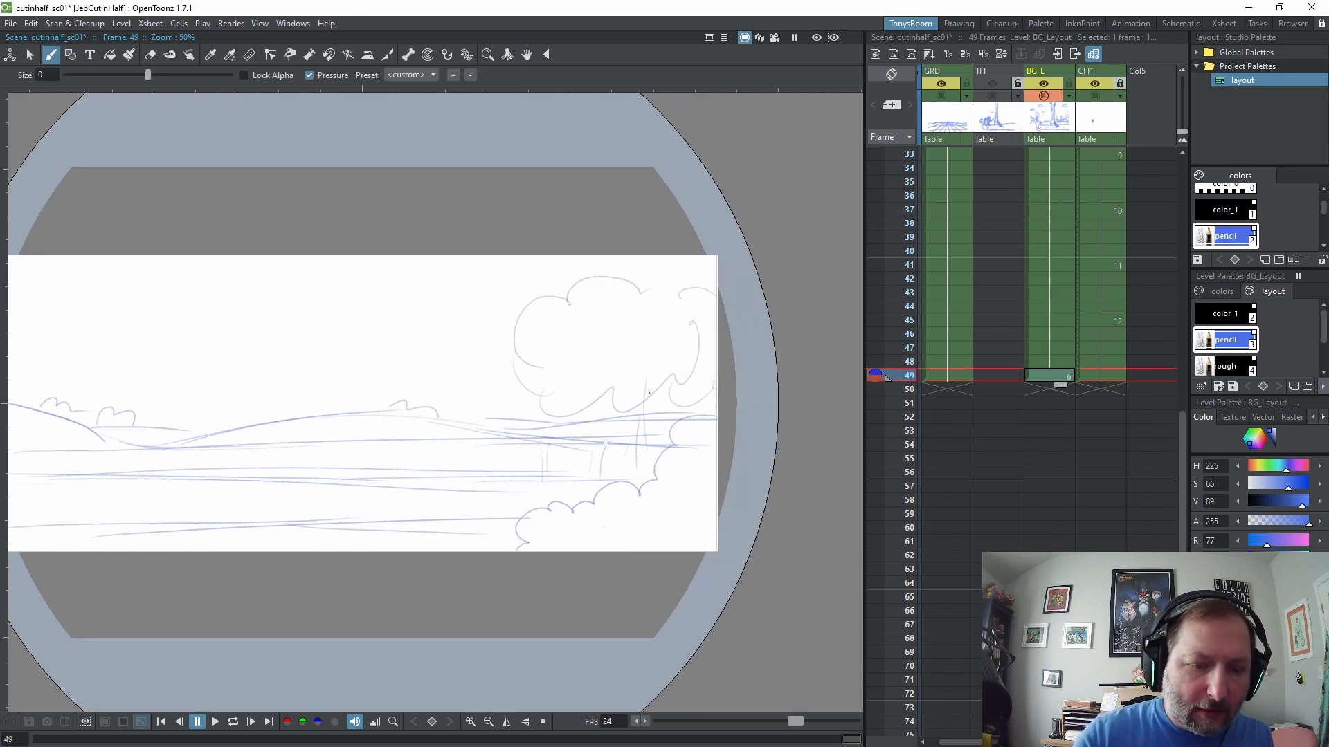
# Add clouds, distant bushes along the hills and small ground marks to the frame 49 background layout
pyautogui.press('space')
pyautogui.moveTo(499, 472); pyautogui.dragTo(694, 445)
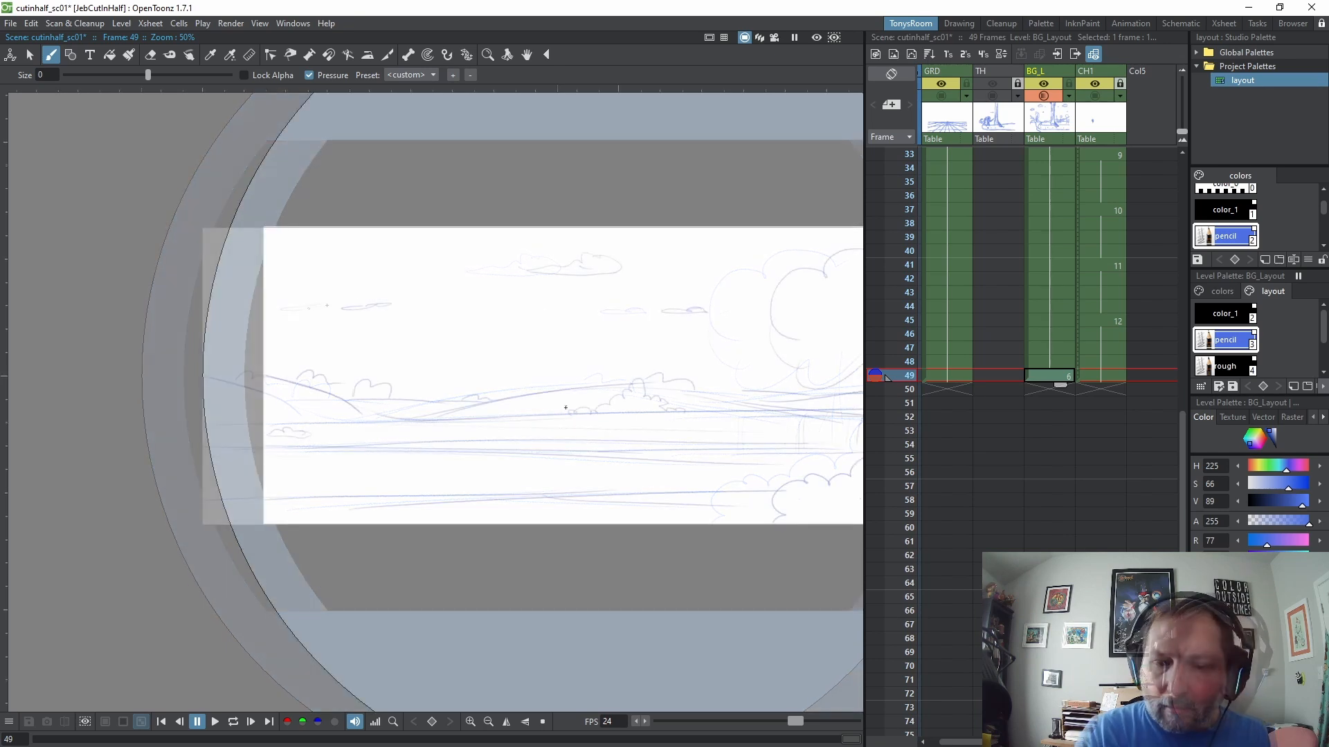
pyautogui.moveTo(512, 397); pyautogui.dragTo(554, 394)
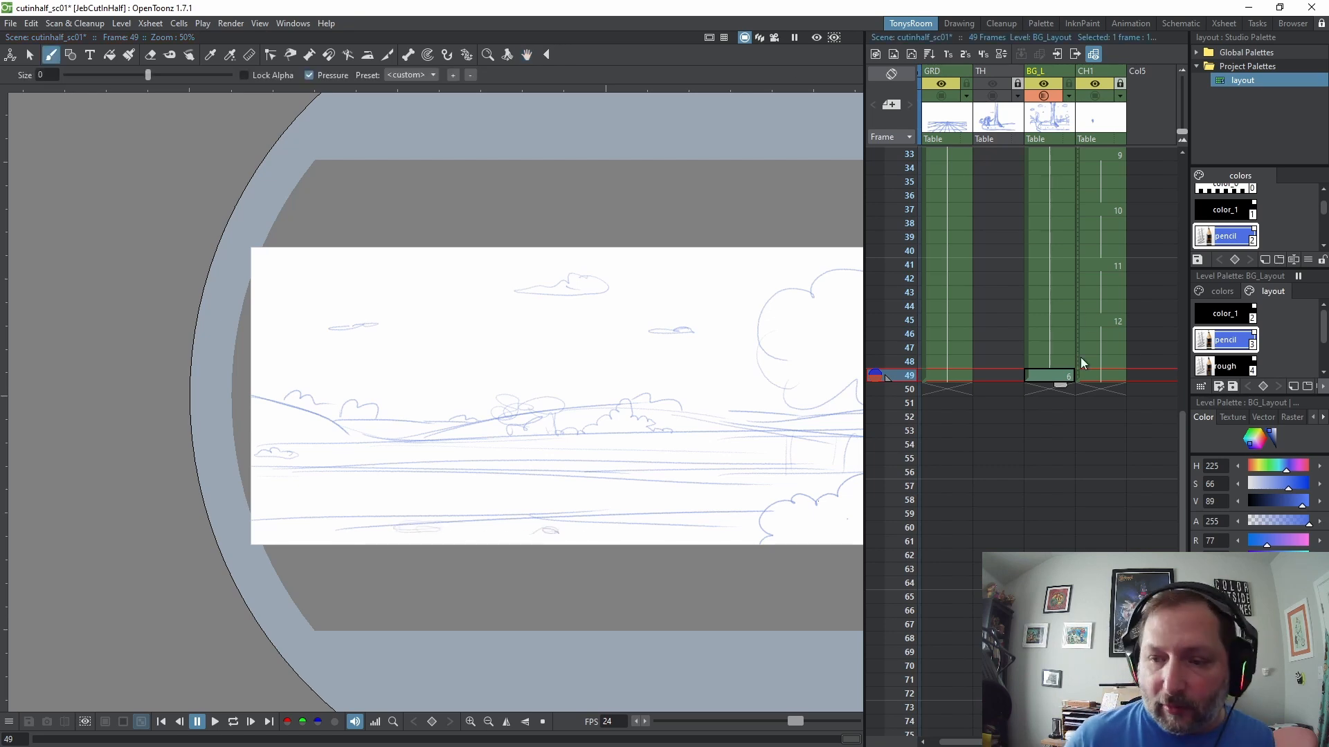
# Select frame 49 of the CH1 column, lock the BG_L column and unlock CH1 for drawing
pyautogui.click(1107, 376)
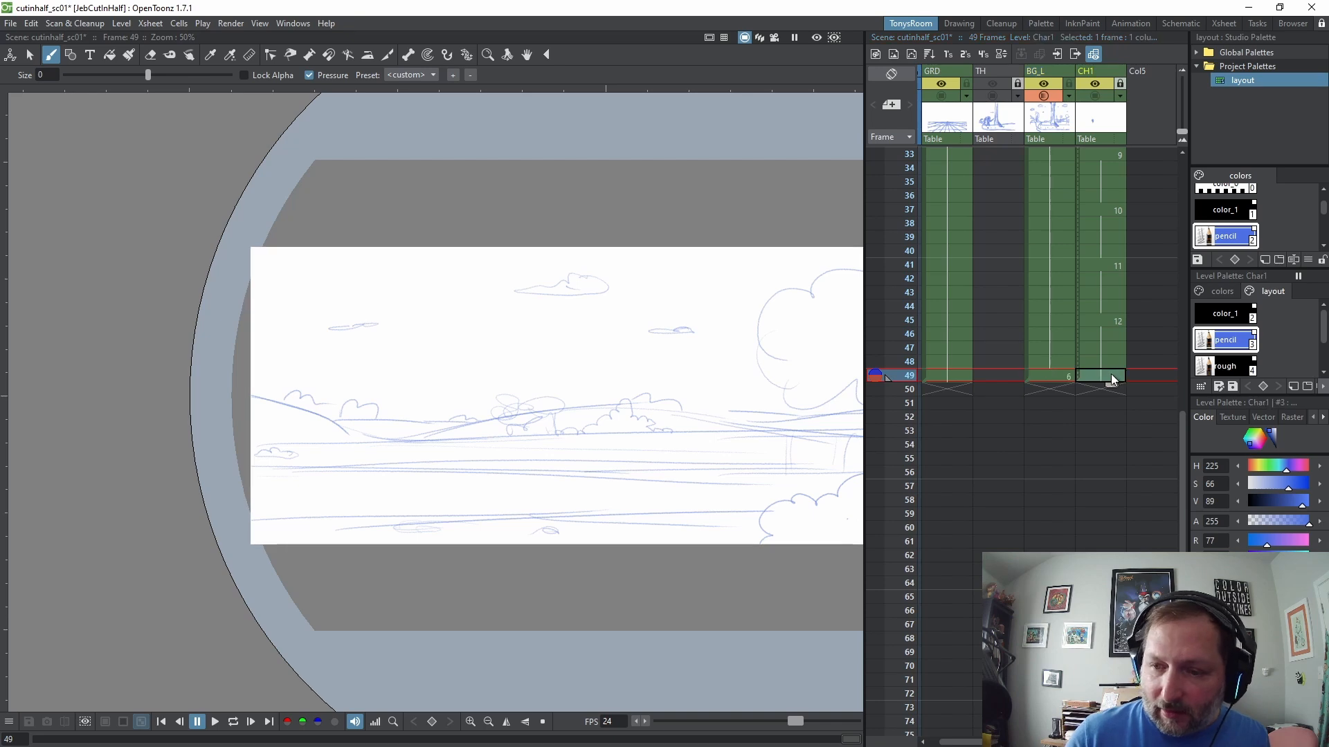
pyautogui.moveTo(723, 464); pyautogui.dragTo(639, 507)
pyautogui.press('space')
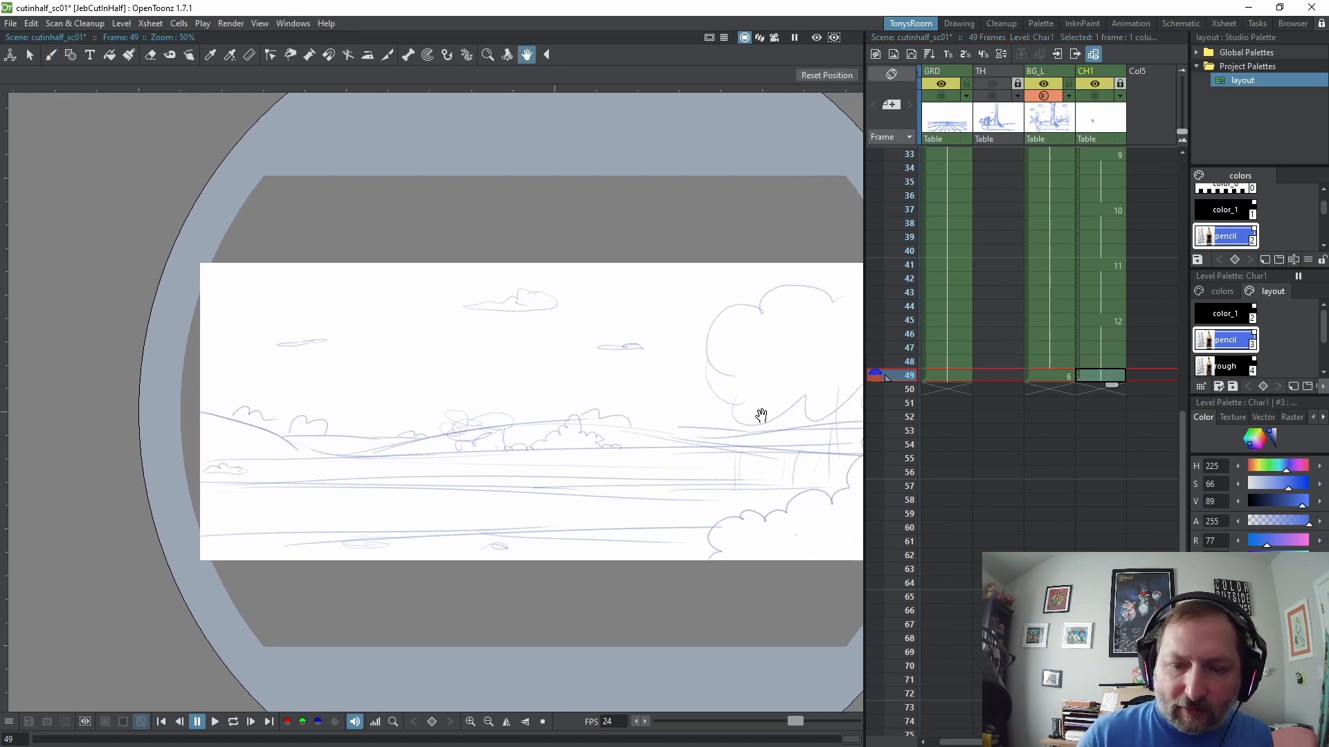
pyautogui.click(1070, 82)
pyautogui.click(1119, 83)
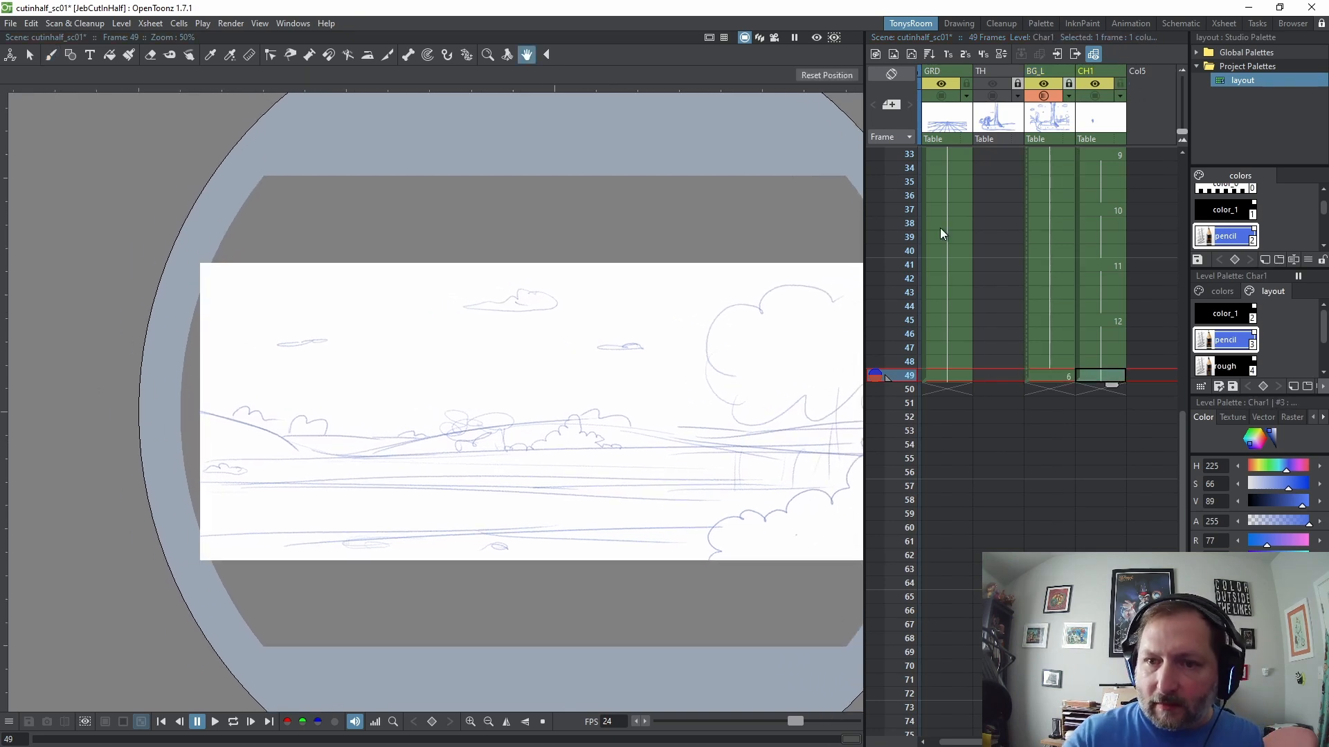
# Post a blue memo reading "cm cut 1" at frame 49 of the Xsheet
pyautogui.click(892, 105)
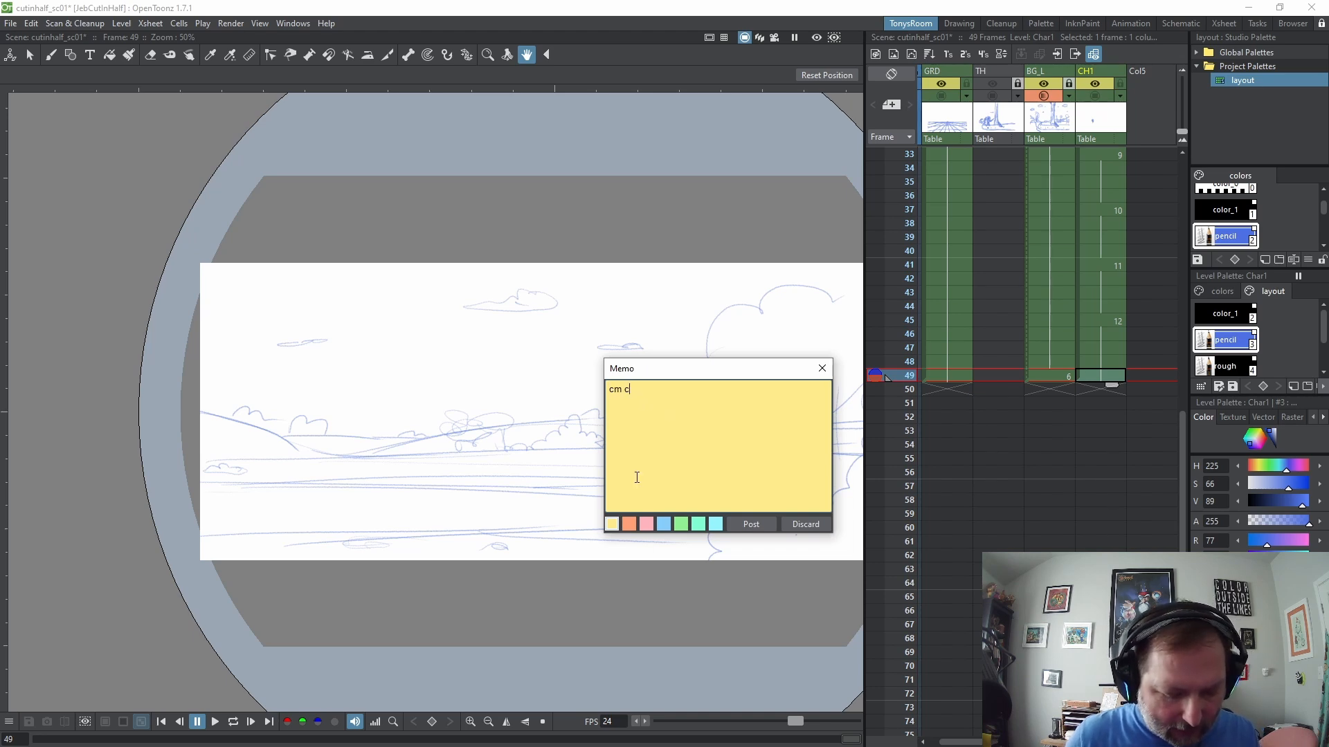
pyautogui.write('cm cut')
pyautogui.press('BackSpace')
pyautogui.write('1')
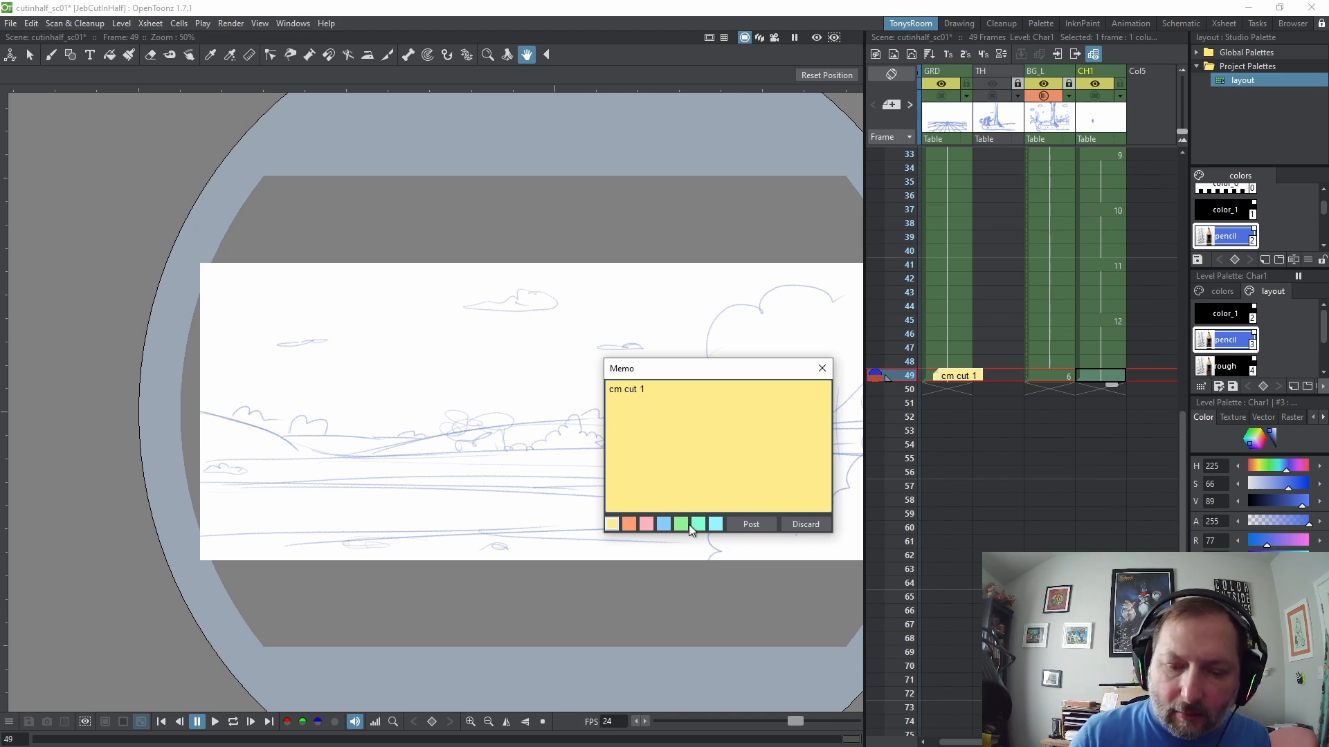
pyautogui.click(663, 524)
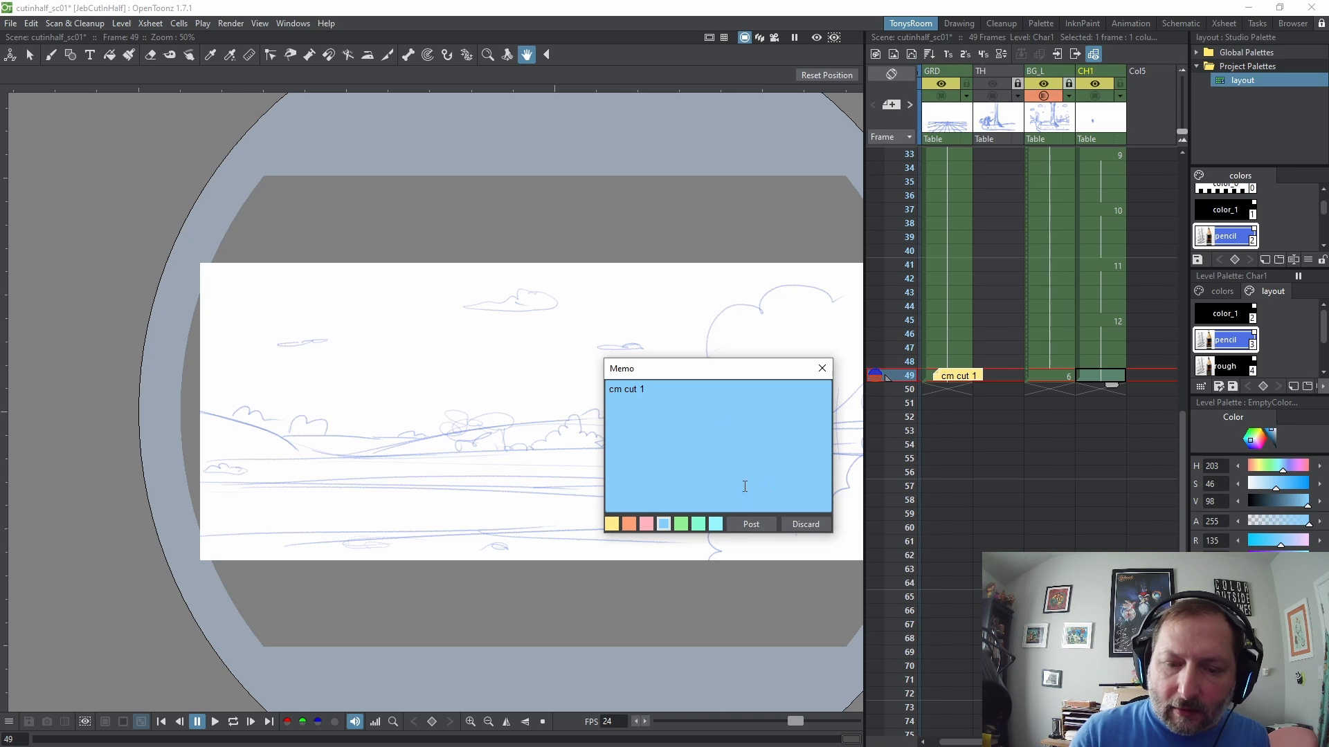
pyautogui.click(762, 524)
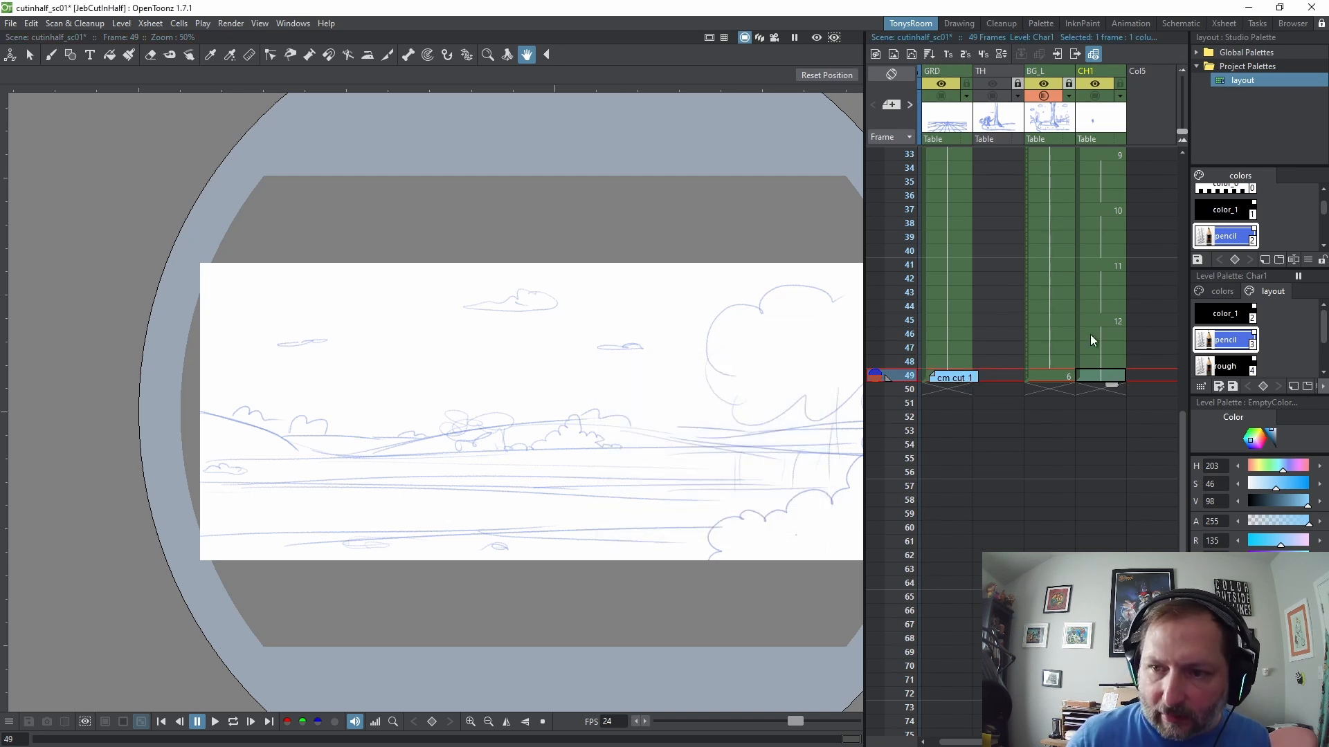
# Lock the GRD column and create a new blank drawing at frame 49 of CH1 for the brush
pyautogui.click(971, 85)
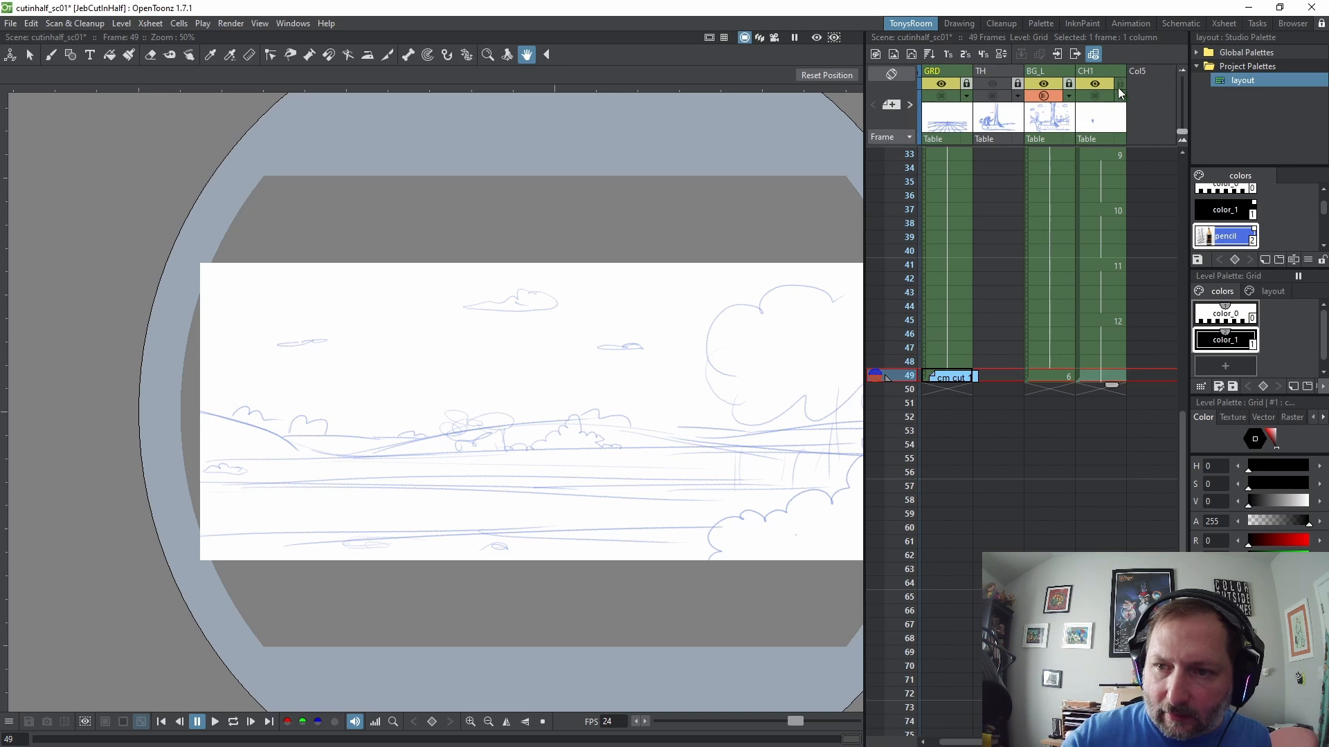
pyautogui.click(1100, 376)
pyautogui.press('b')
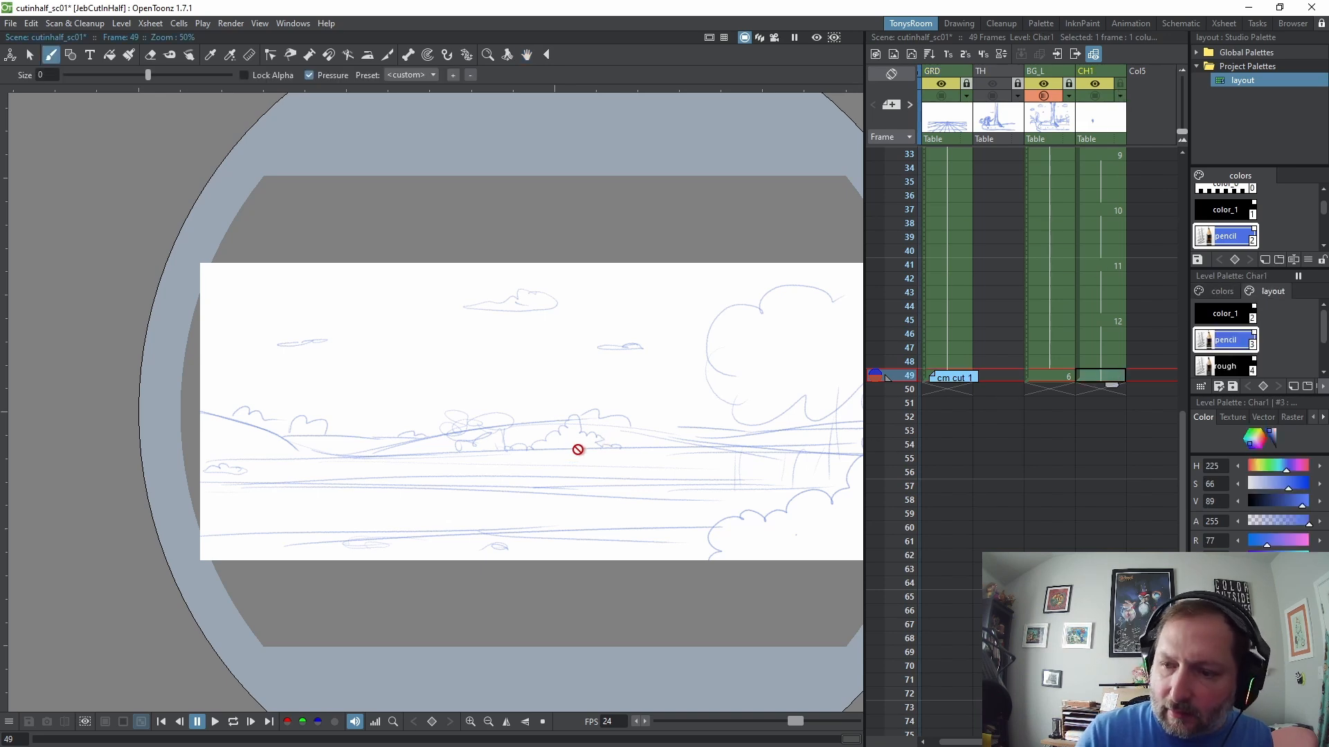
pyautogui.scroll(2, 541, 342)
pyautogui.hotkey('alt', 'd')
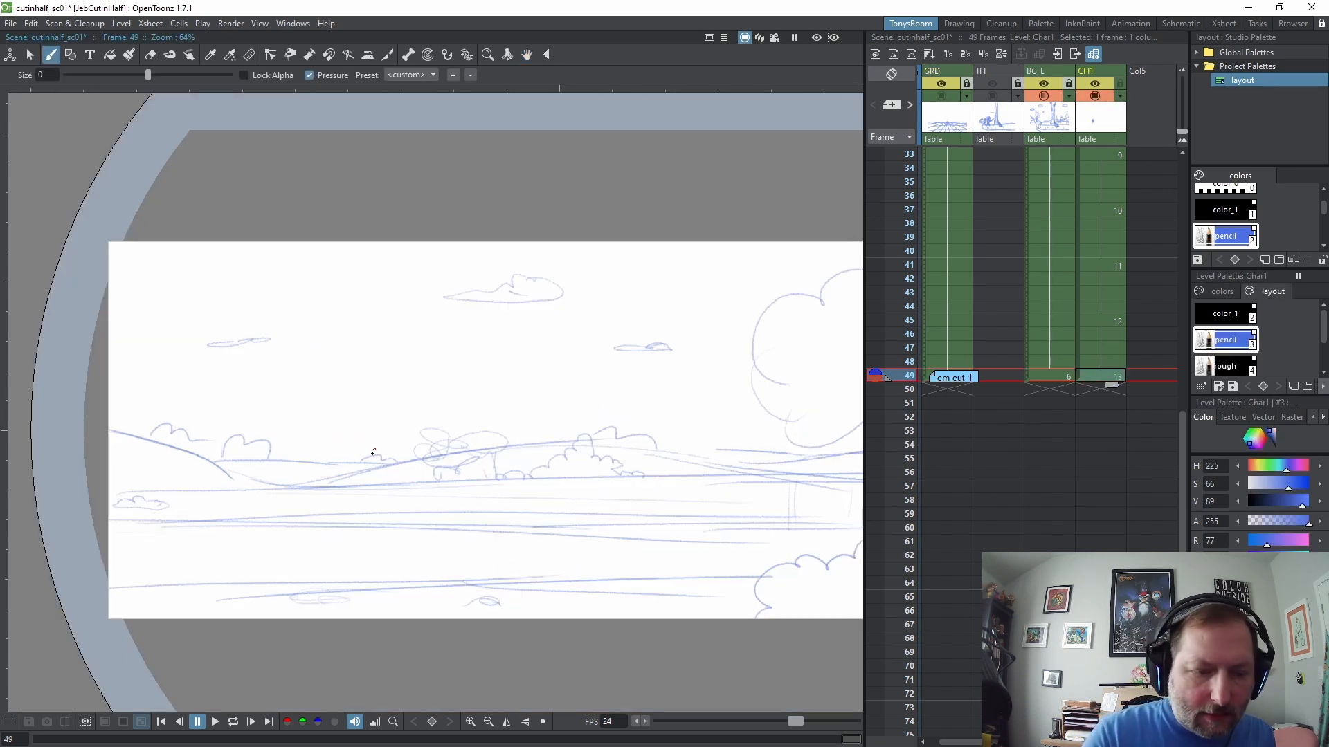
# Sketch the character's small severed lower half with running legs and a ground shadow at the far left of the layout
pyautogui.press('space')
pyautogui.moveTo(411, 505); pyautogui.dragTo(500, 496)
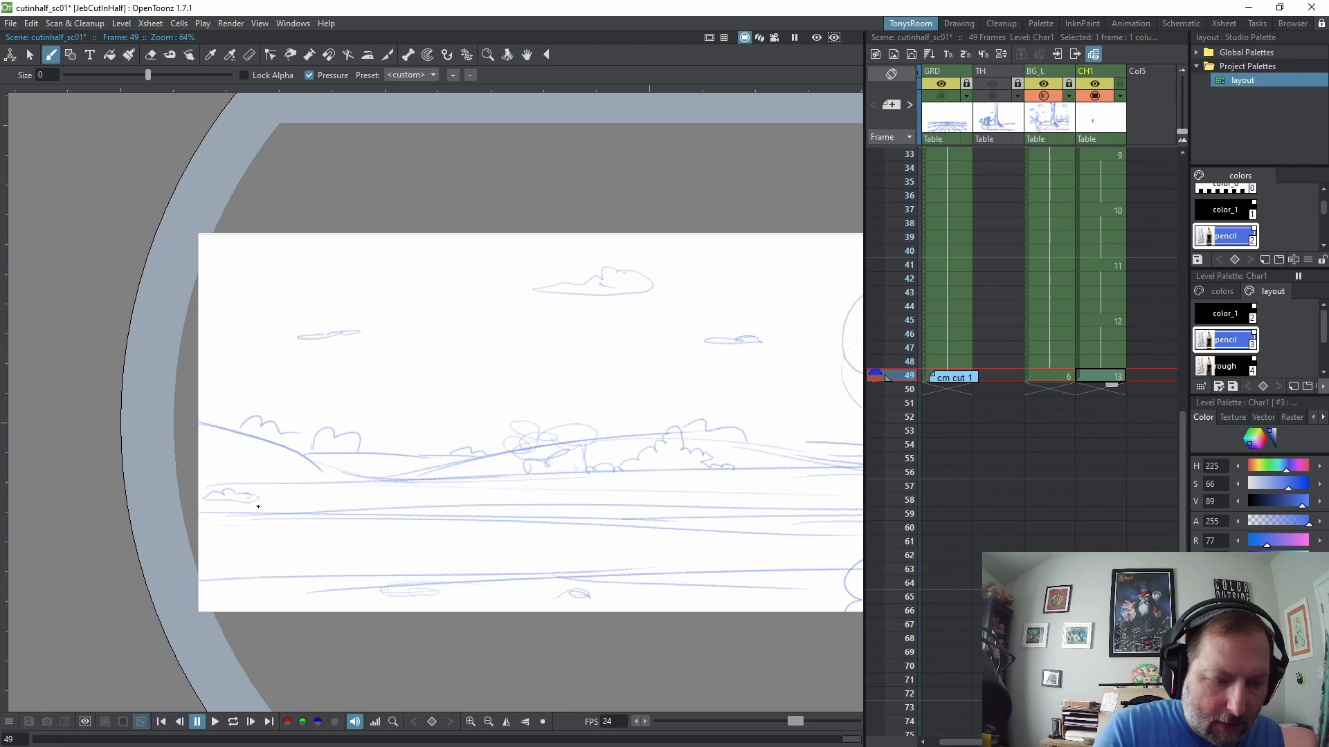
pyautogui.moveTo(234, 516); pyautogui.dragTo(245, 506)
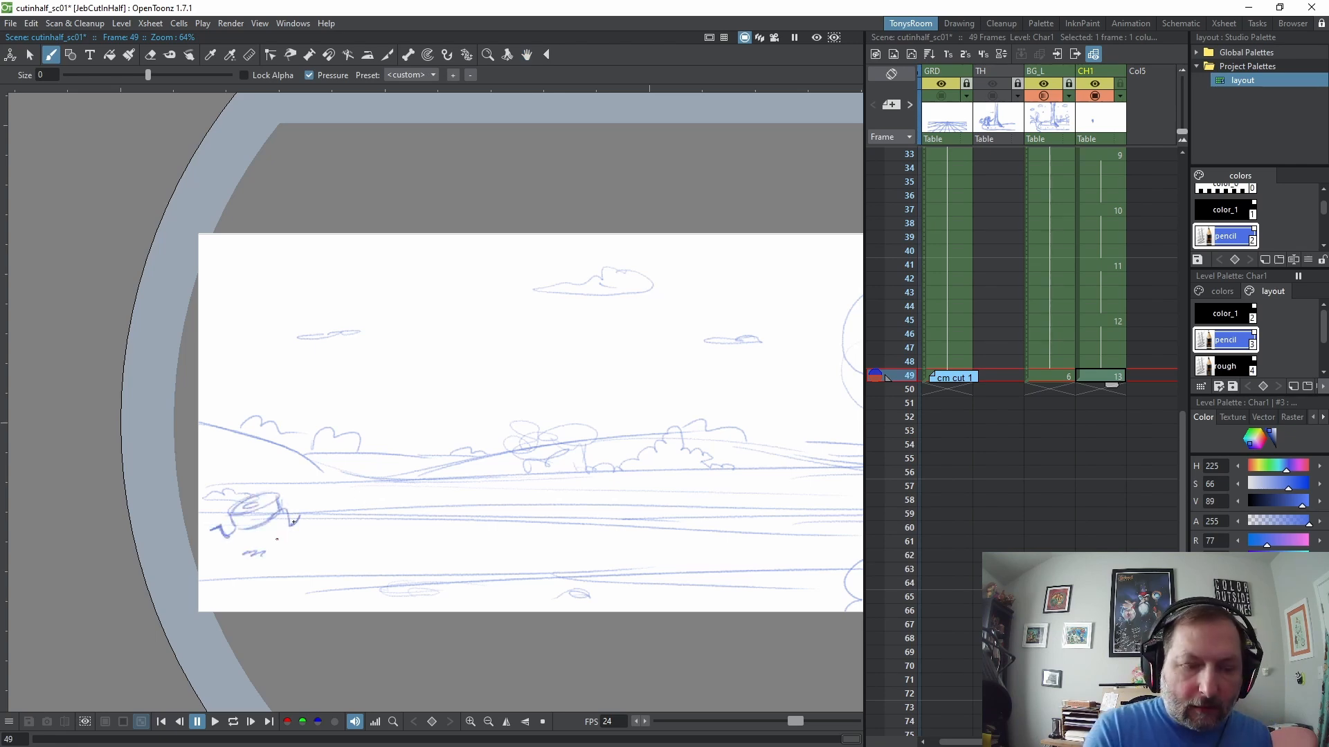
pyautogui.press('space')
pyautogui.moveTo(565, 473); pyautogui.dragTo(544, 461)
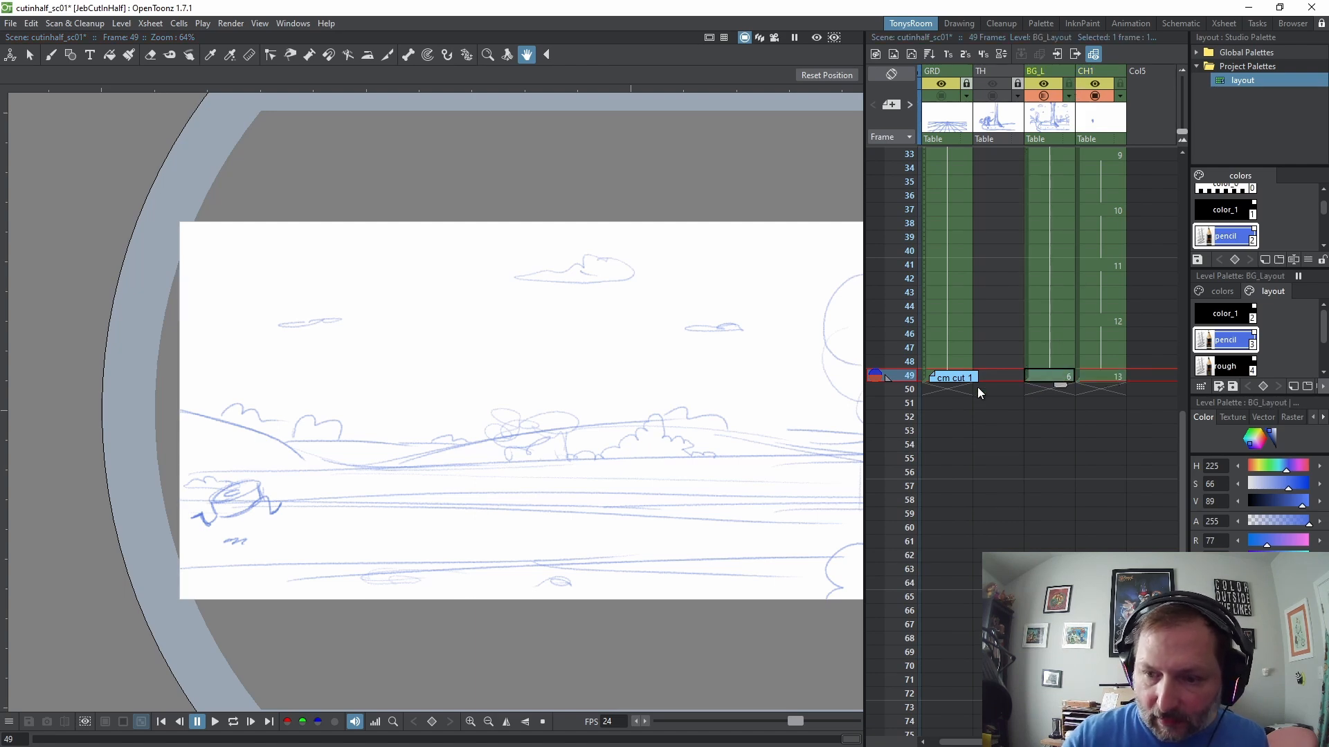
# Extend the GRD column's exposure to frame 78
pyautogui.click(953, 348)
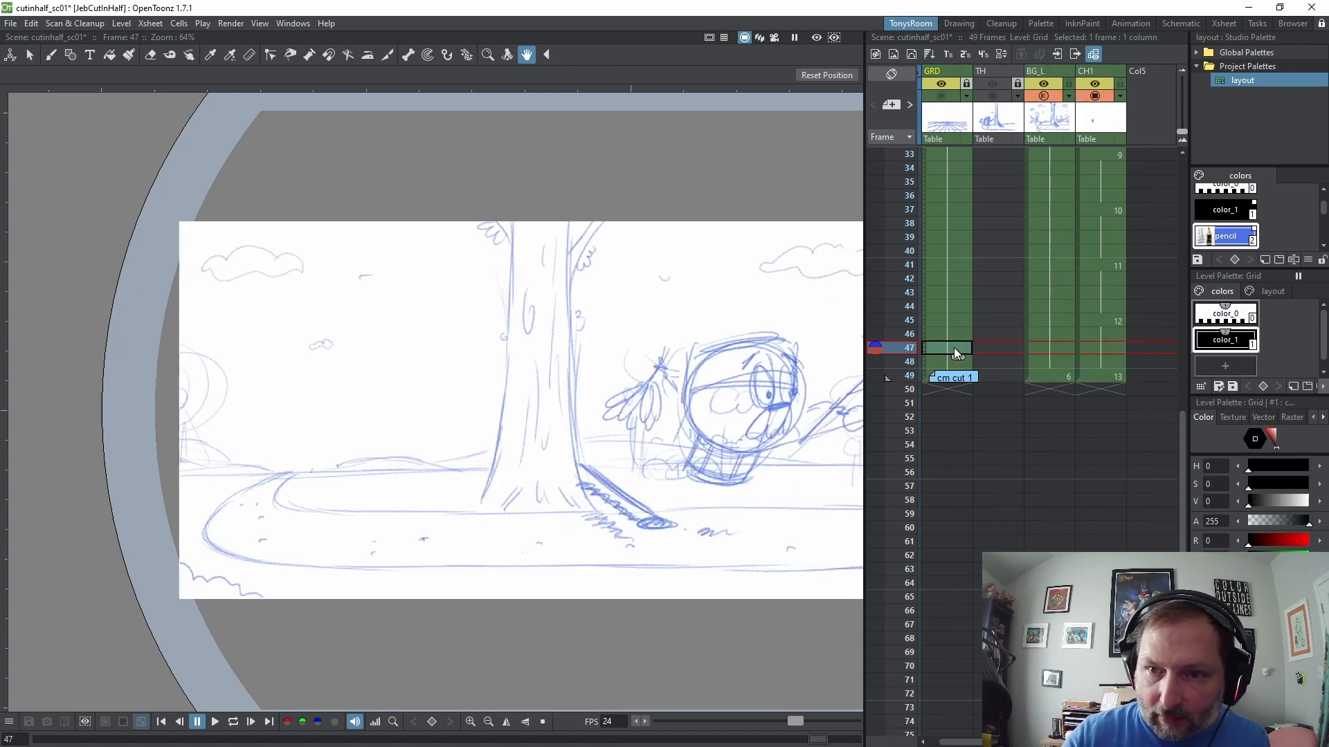
pyautogui.click(925, 375)
pyautogui.moveTo(959, 381); pyautogui.dragTo(955, 734)
pyautogui.moveTo(1181, 472); pyautogui.dragTo(1181, 479)
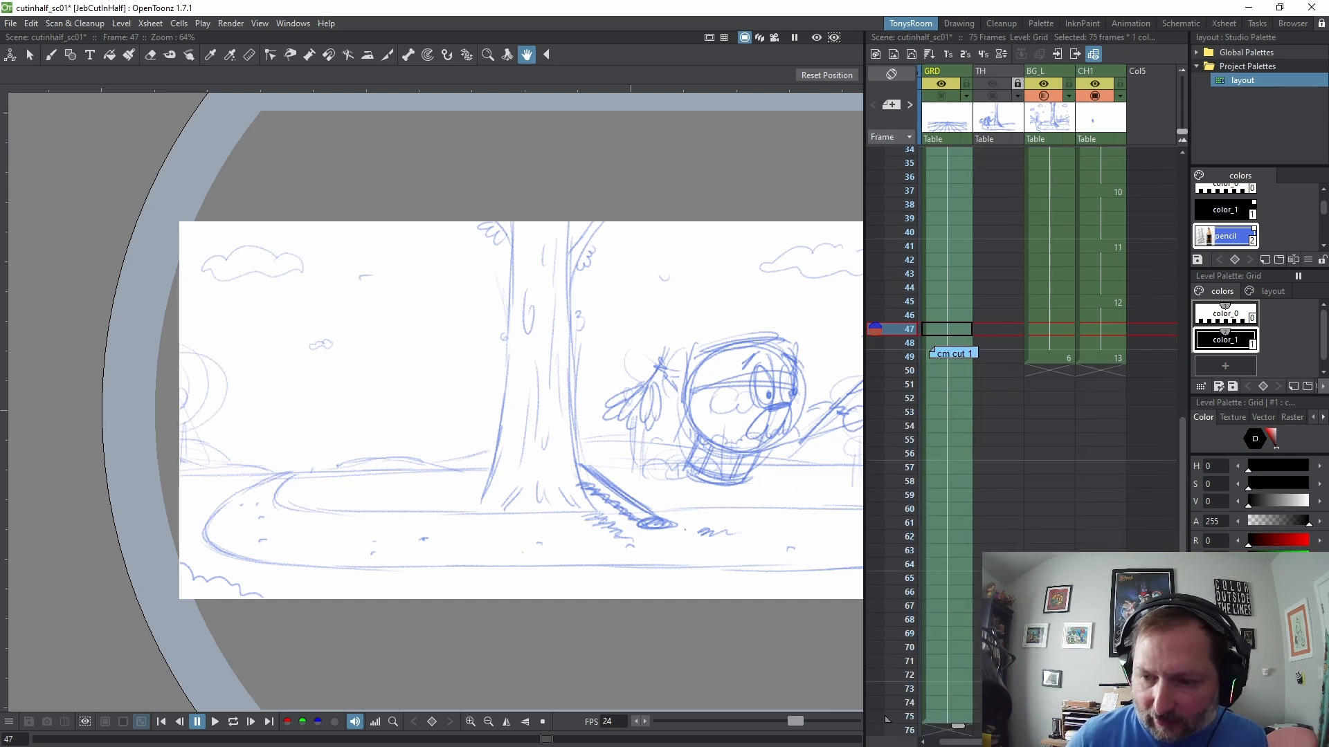
pyautogui.moveTo(959, 728); pyautogui.dragTo(958, 742)
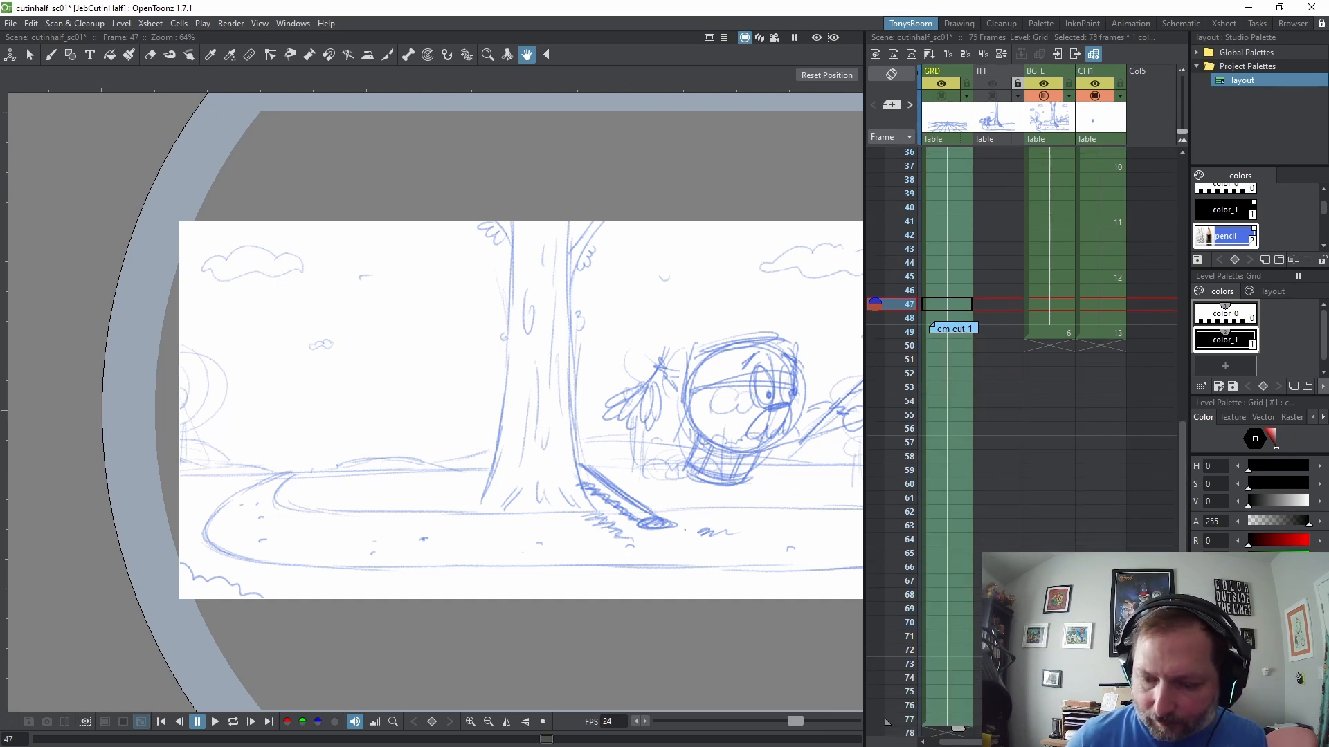
# Extend the exposure of drawing 6 in BG_L from frame 49 down alongside the GRD column
pyautogui.click(1066, 331)
pyautogui.scroll(-1, 1177, 429)
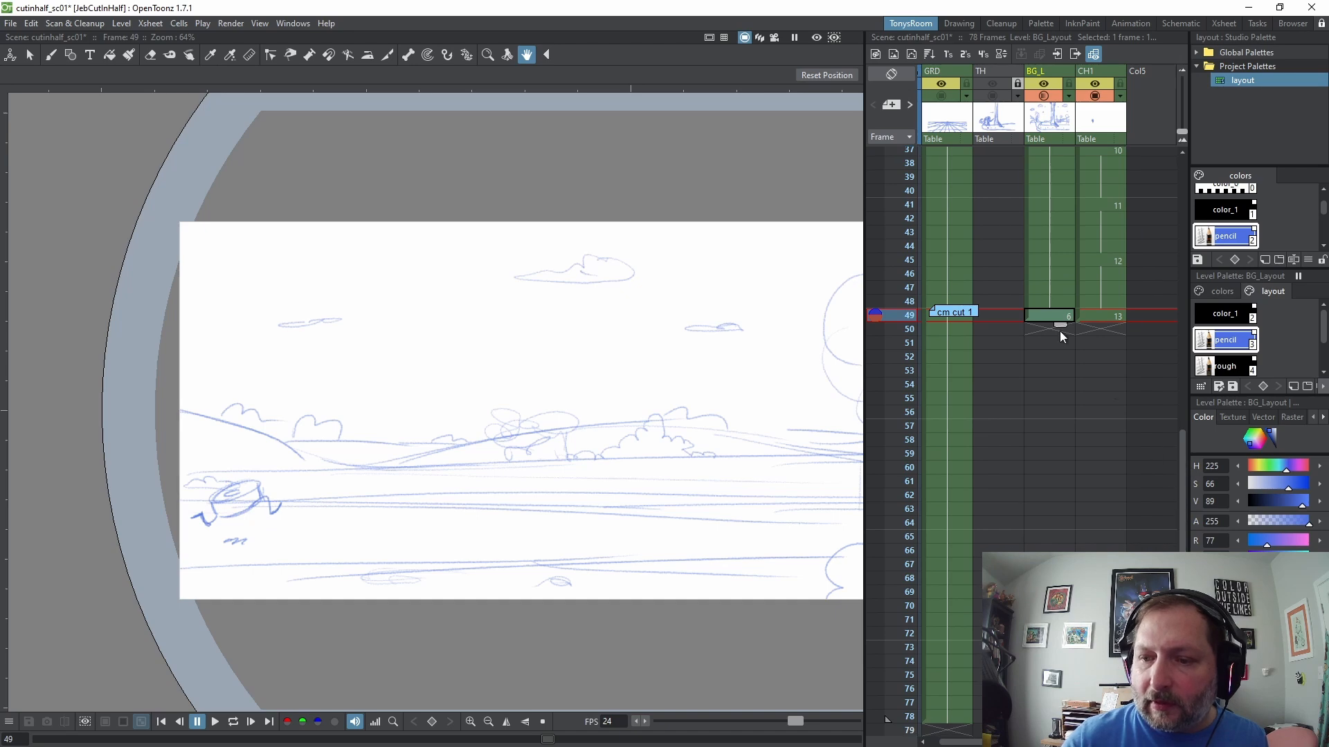
pyautogui.moveTo(1058, 328); pyautogui.dragTo(1056, 664)
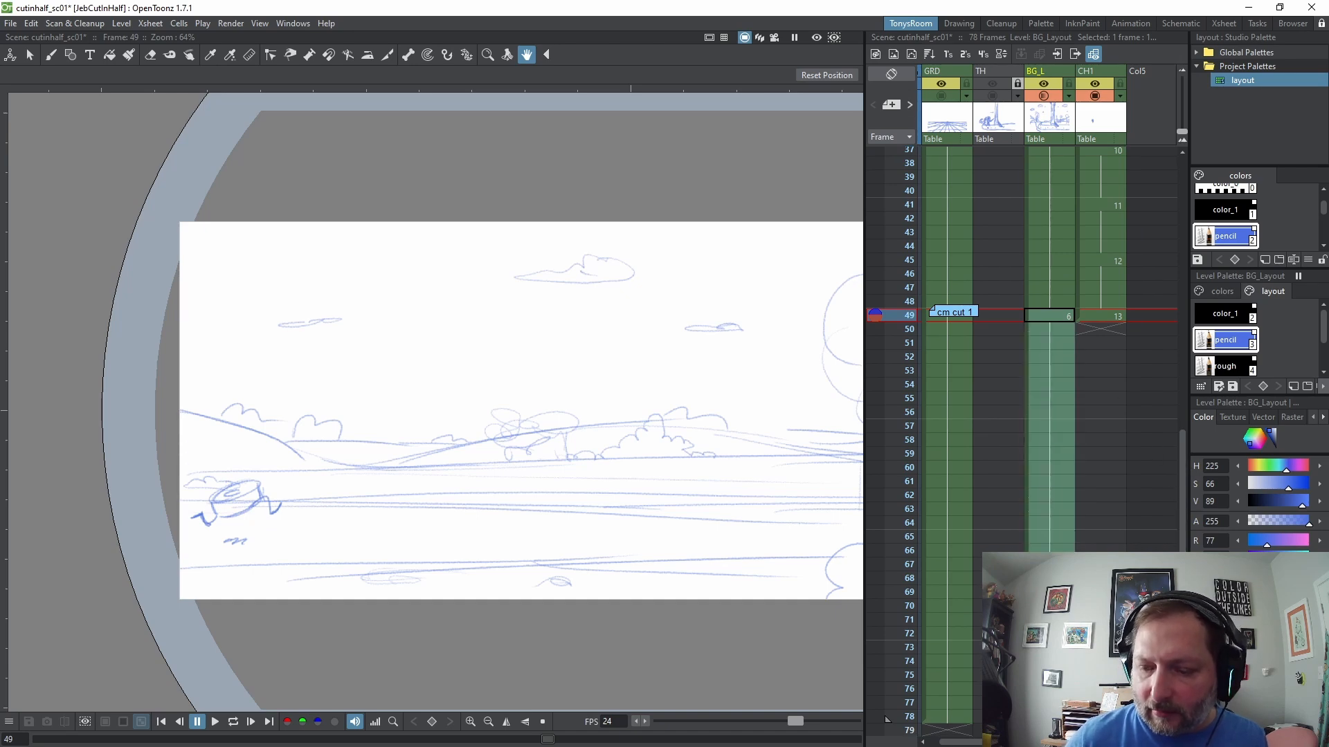
# Create drawing 14 at frame 53 of CH1 and sketch the running lower half further right along the ground
pyautogui.scroll(1, 1142, 485)
pyautogui.click(1101, 379)
pyautogui.press('b')
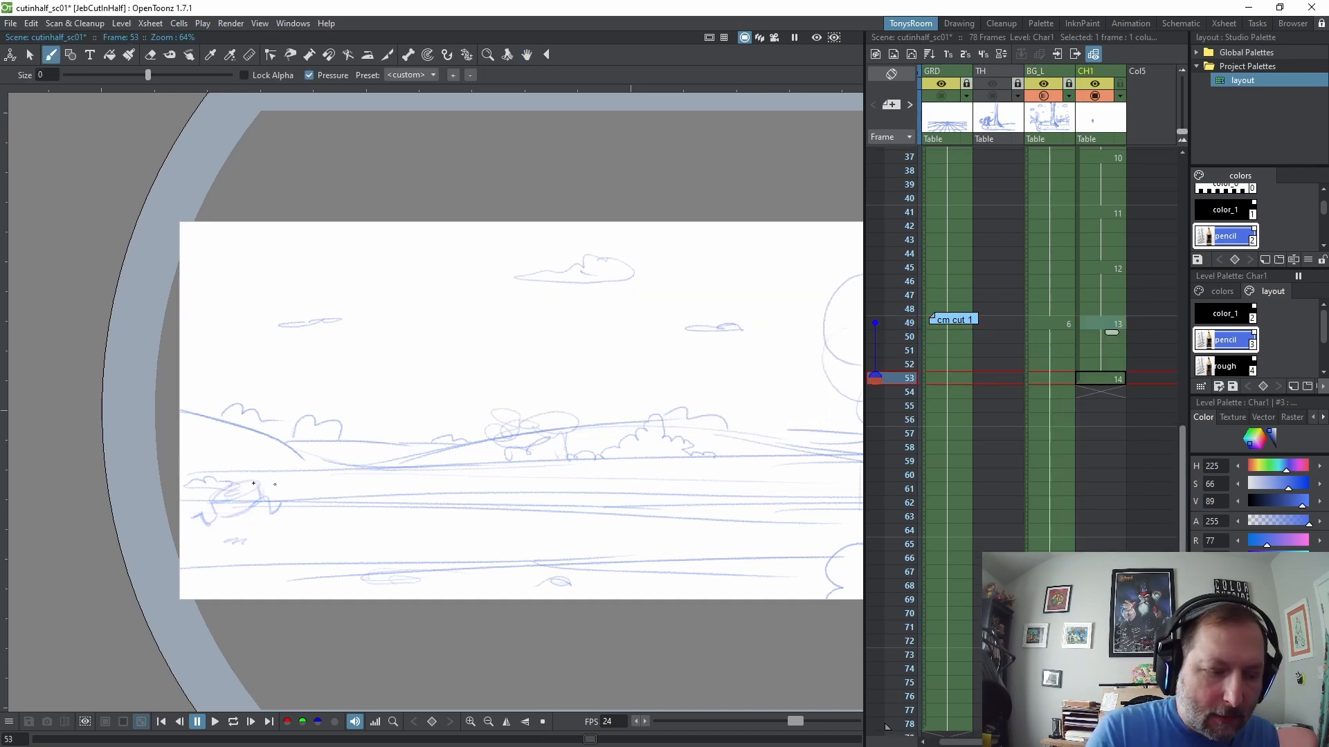
pyautogui.press('space')
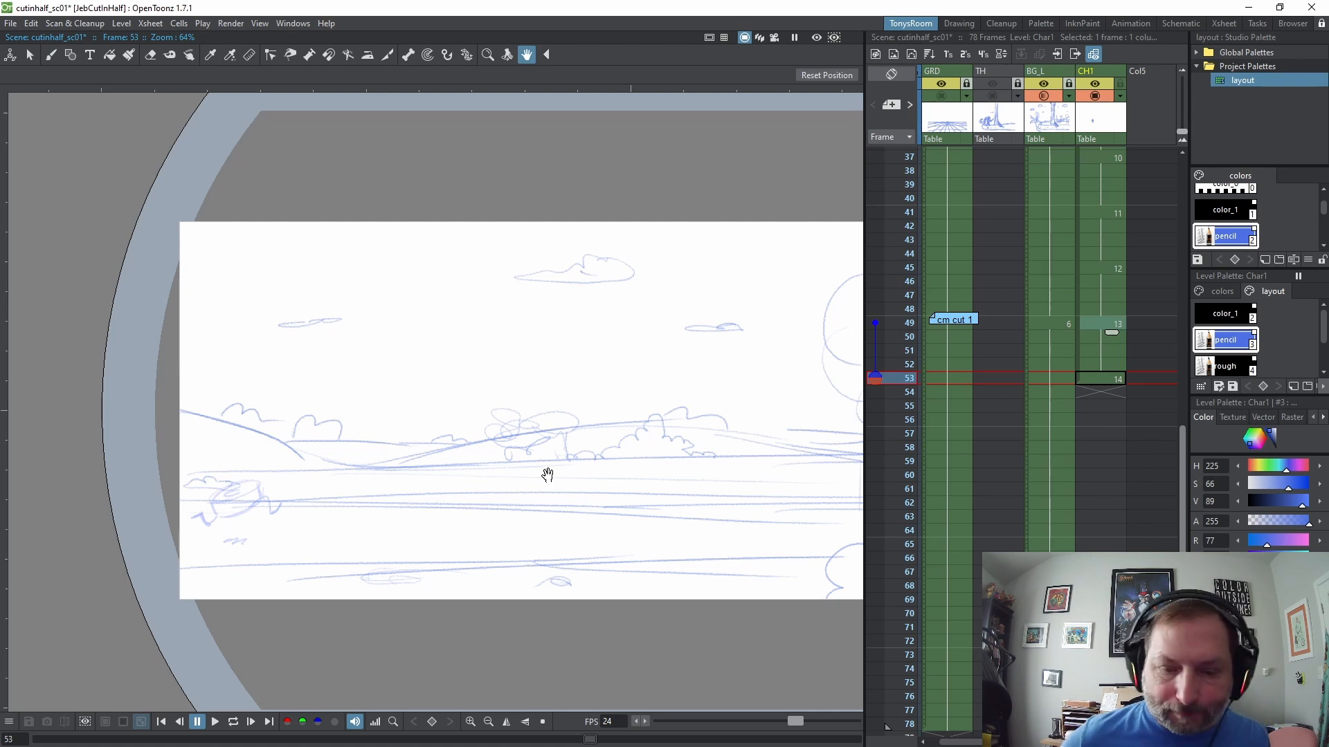
pyautogui.scroll(1, 431, 491)
pyautogui.scroll(1, 386, 515)
pyautogui.moveTo(386, 515); pyautogui.dragTo(524, 476)
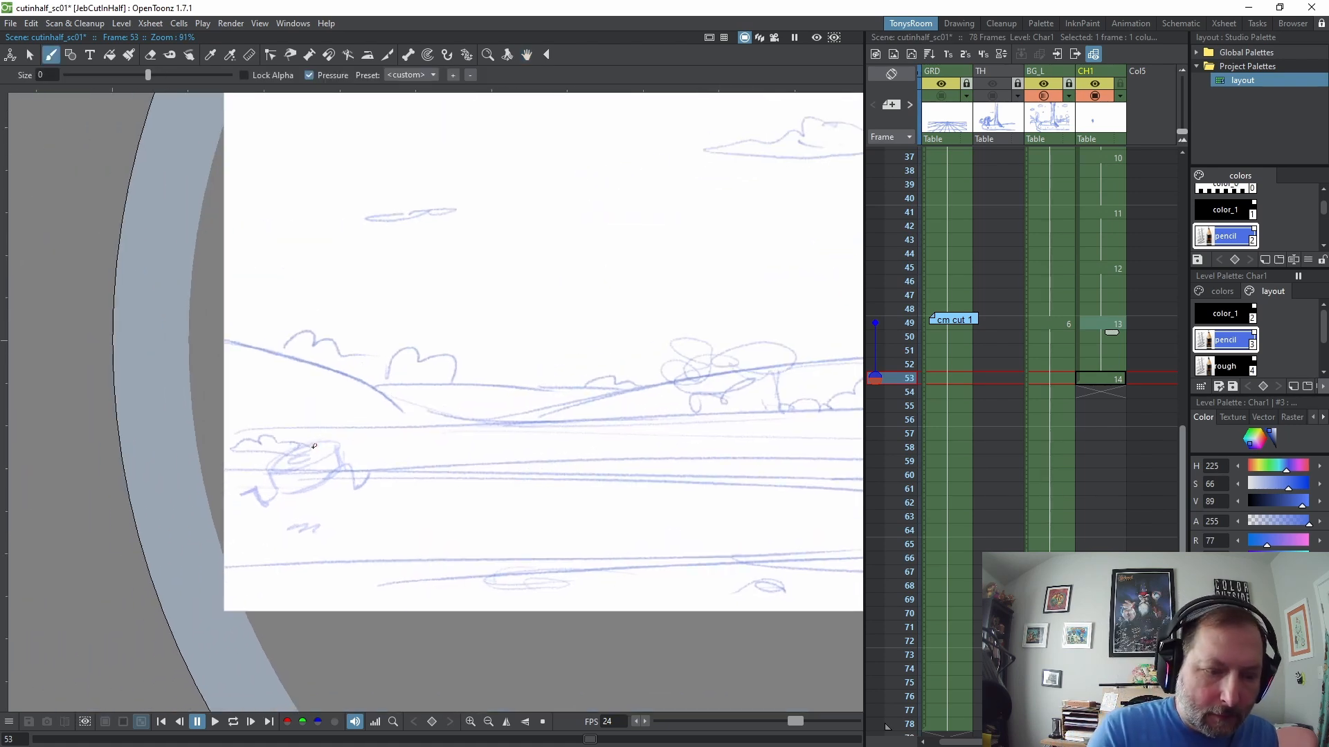
pyautogui.moveTo(328, 446)
pyautogui.mouseDown()
pyautogui.moveTo(277, 462)
pyautogui.moveTo(304, 464)
pyautogui.mouseUp()
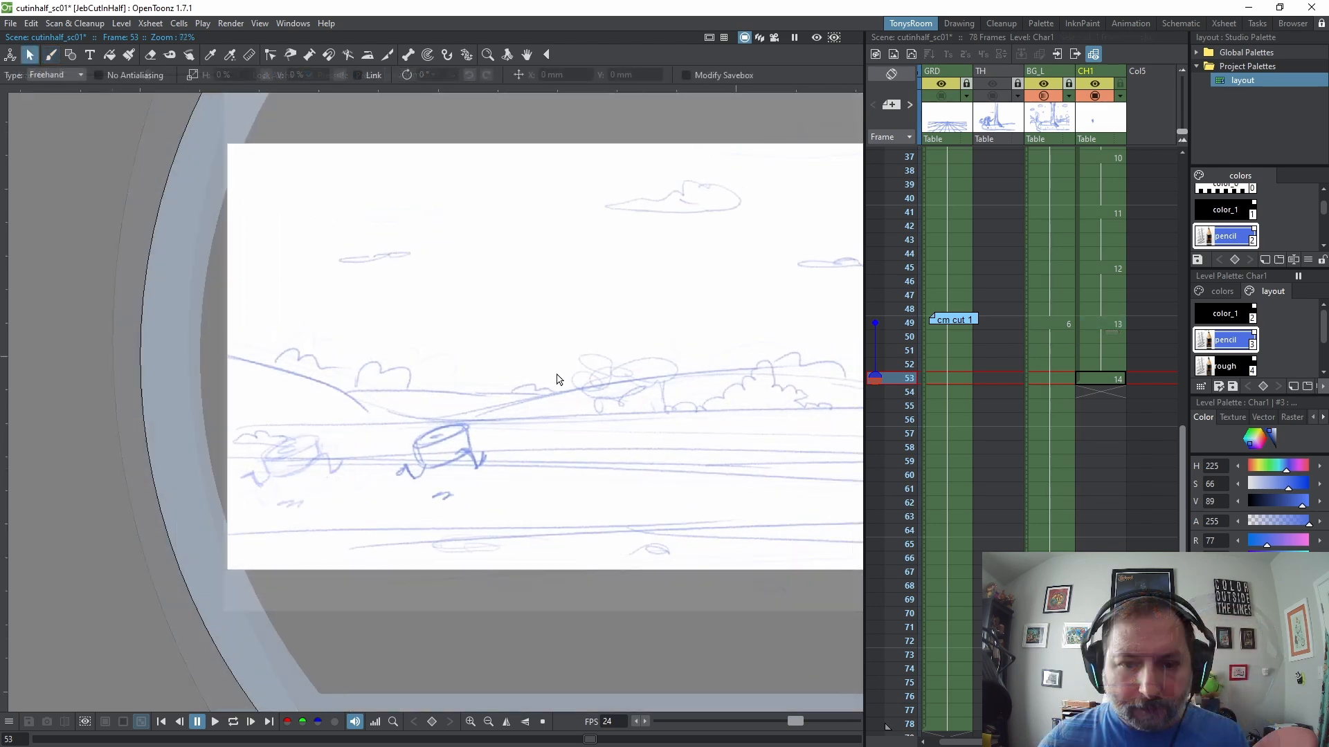
pyautogui.scroll(-1, 560, 380)
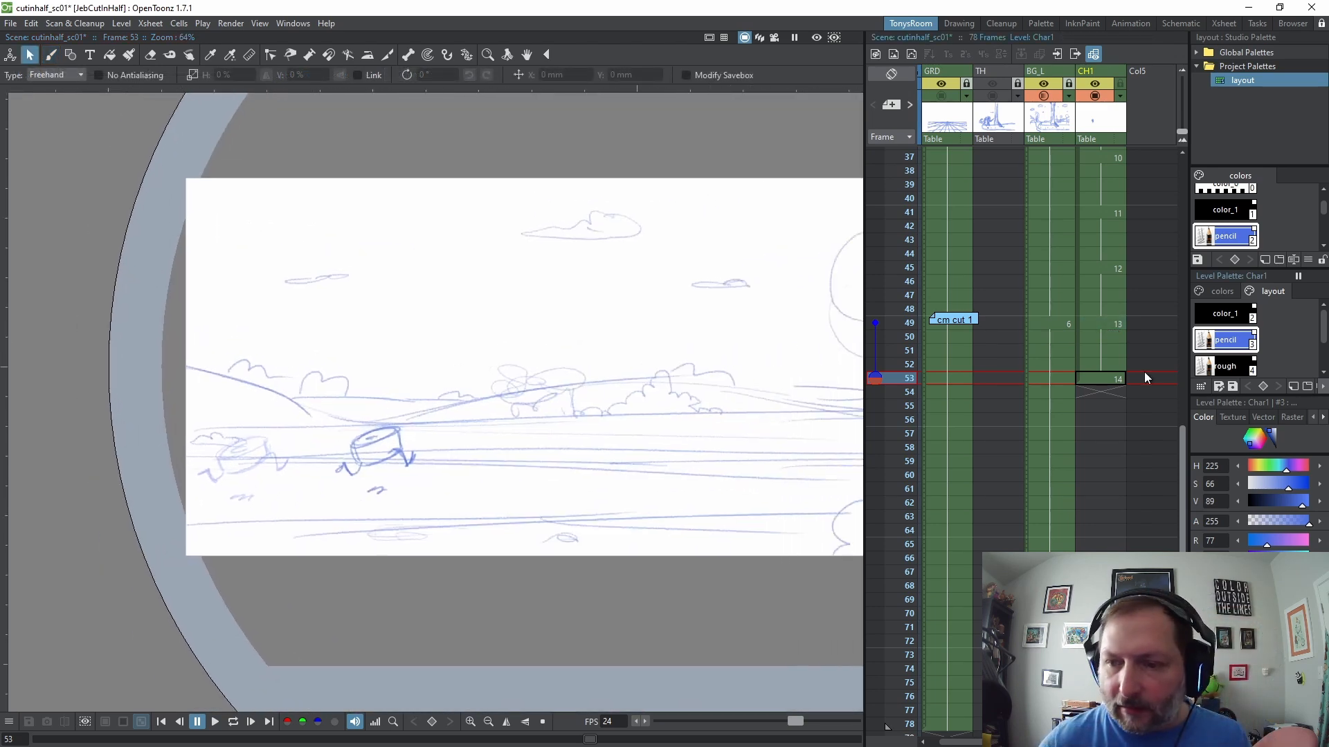
# Extend the exposure of CH1's drawing 14 from frame 53 through frame 57
pyautogui.click(1111, 364)
pyautogui.click(1114, 380)
pyautogui.press("'")
pyautogui.press("'")
pyautogui.press("'")
pyautogui.press("'")
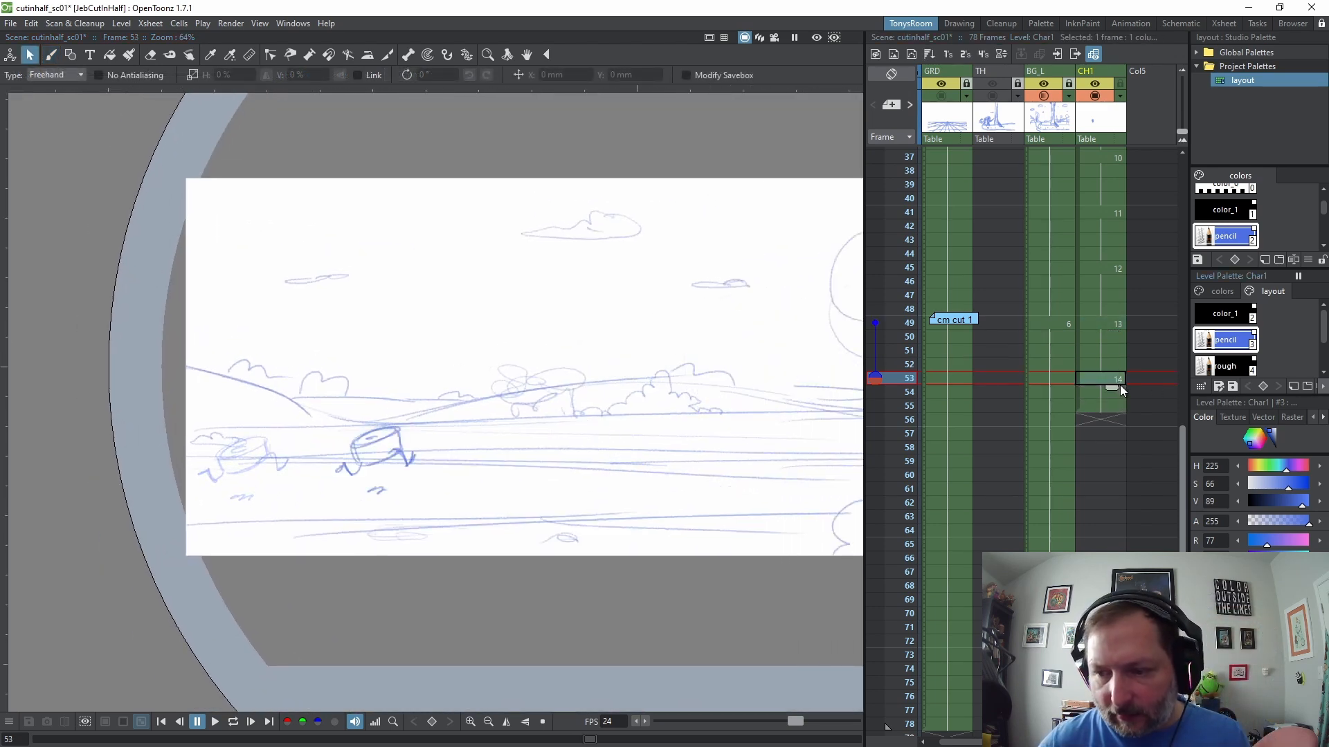
# Step back and forth through frames 50 to 57 to compare the lower half's poses, size and spacing
pyautogui.press('Down')
pyautogui.press('Down')
pyautogui.press('Down')
pyautogui.press('Down')
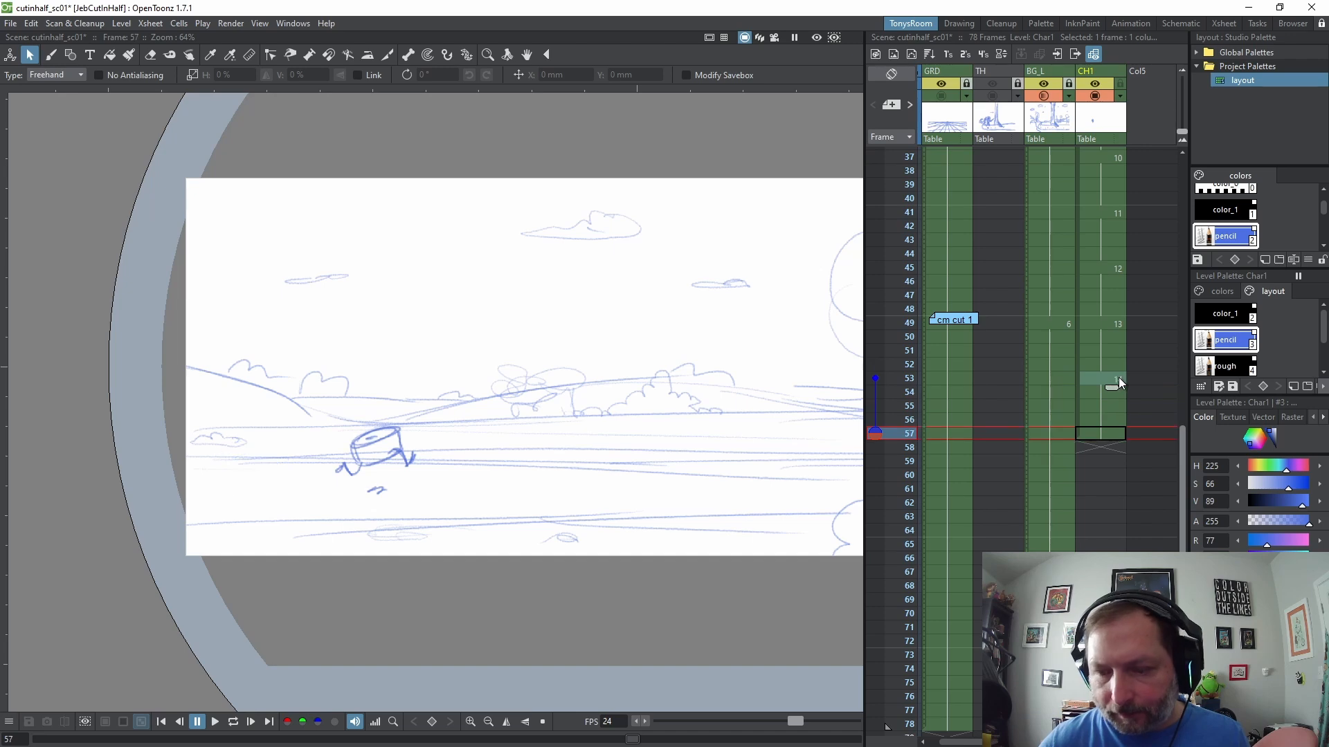
pyautogui.scroll(-1, 484, 426)
pyautogui.press('Up')
pyautogui.press('Up')
pyautogui.press('Up')
pyautogui.press('Up')
pyautogui.press('Up')
pyautogui.press('Up')
pyautogui.press('Up')
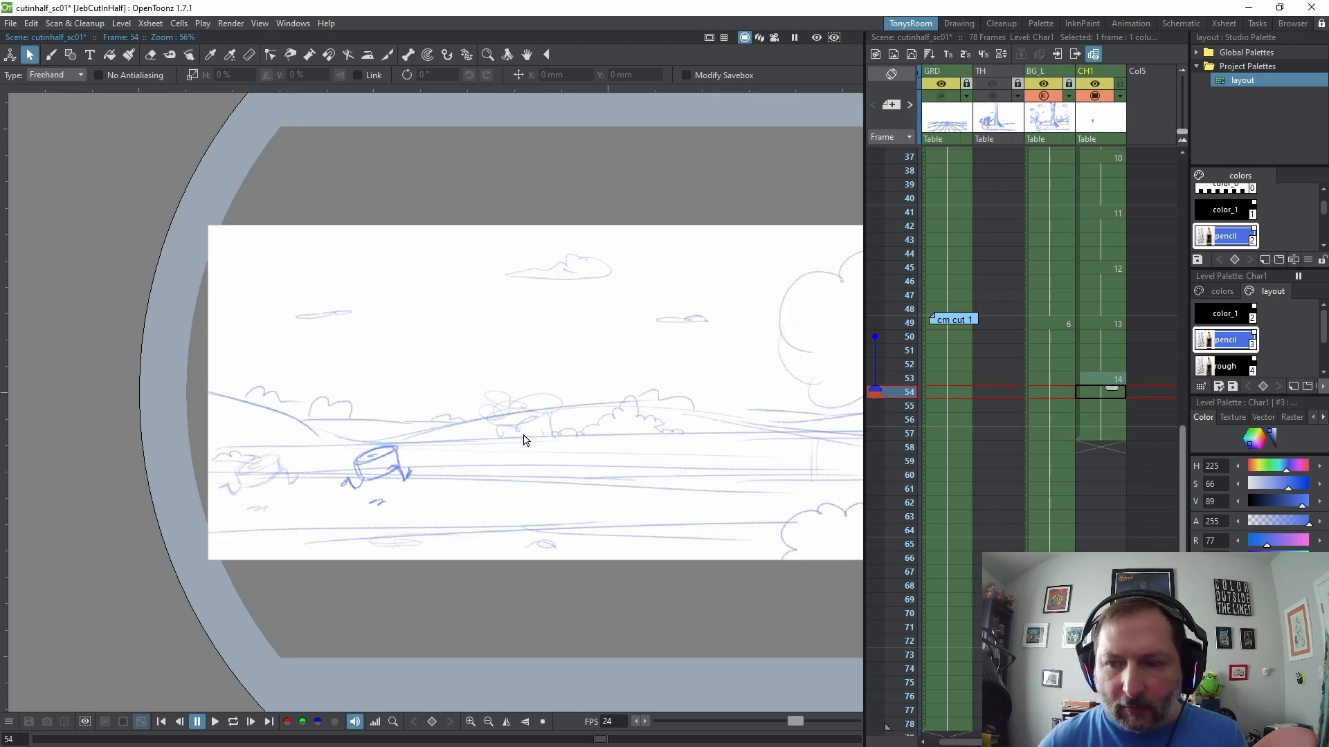
pyautogui.moveTo(599, 468); pyautogui.dragTo(448, 459)
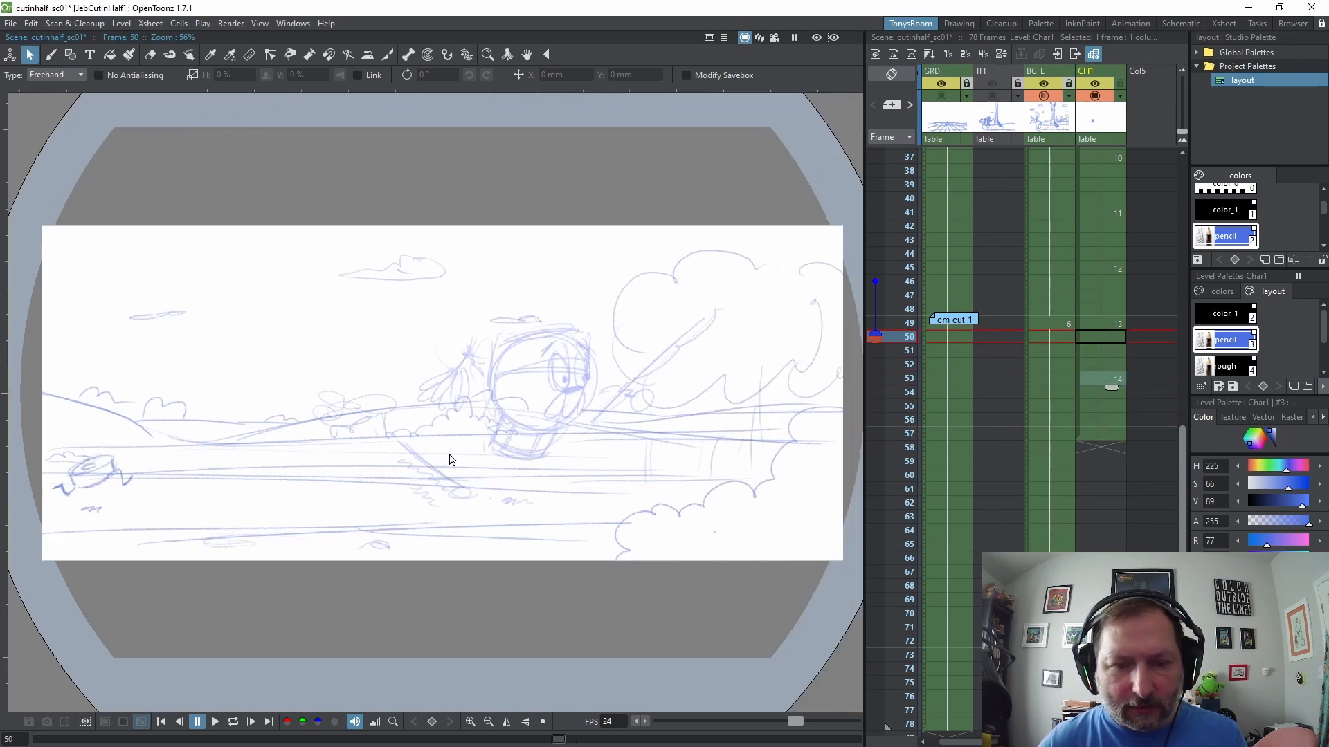
pyautogui.press('Down')
pyautogui.press('Down')
pyautogui.press('Down')
pyautogui.press('Down')
pyautogui.press('Up')
pyautogui.press('Up')
pyautogui.press('Up')
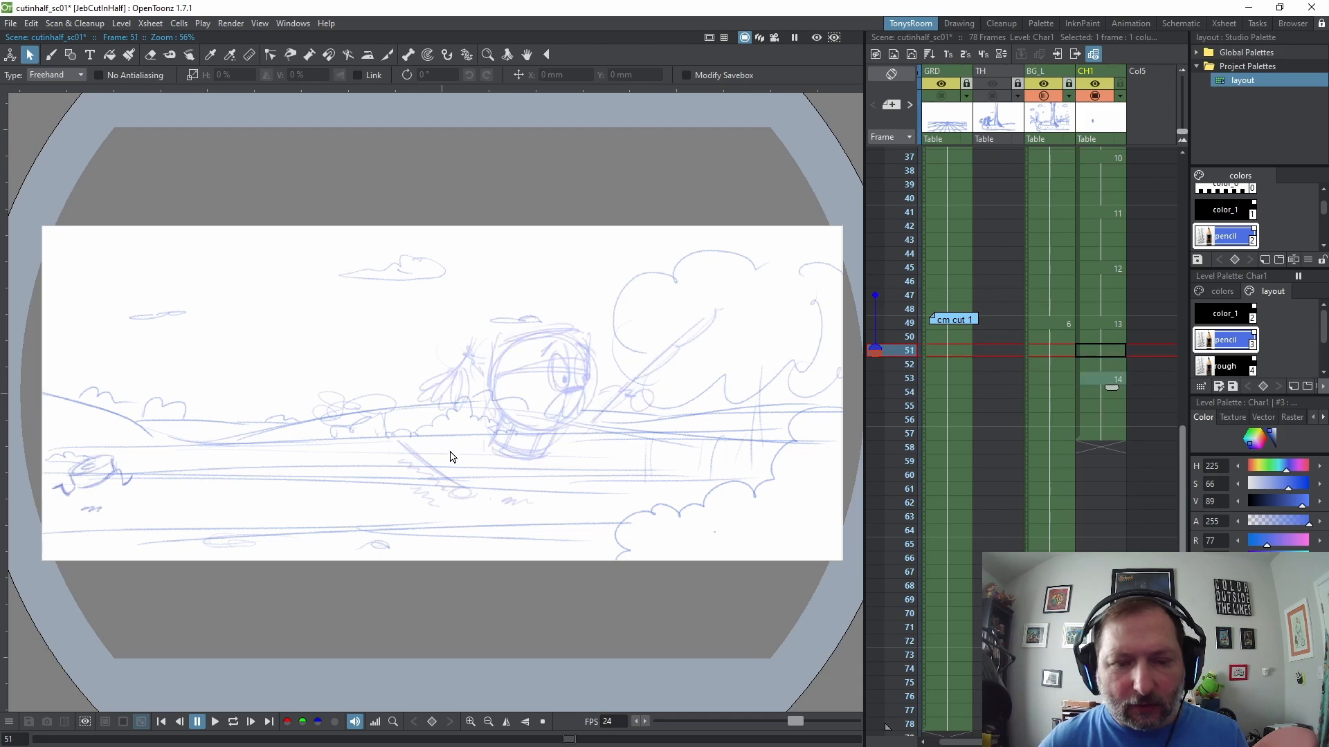
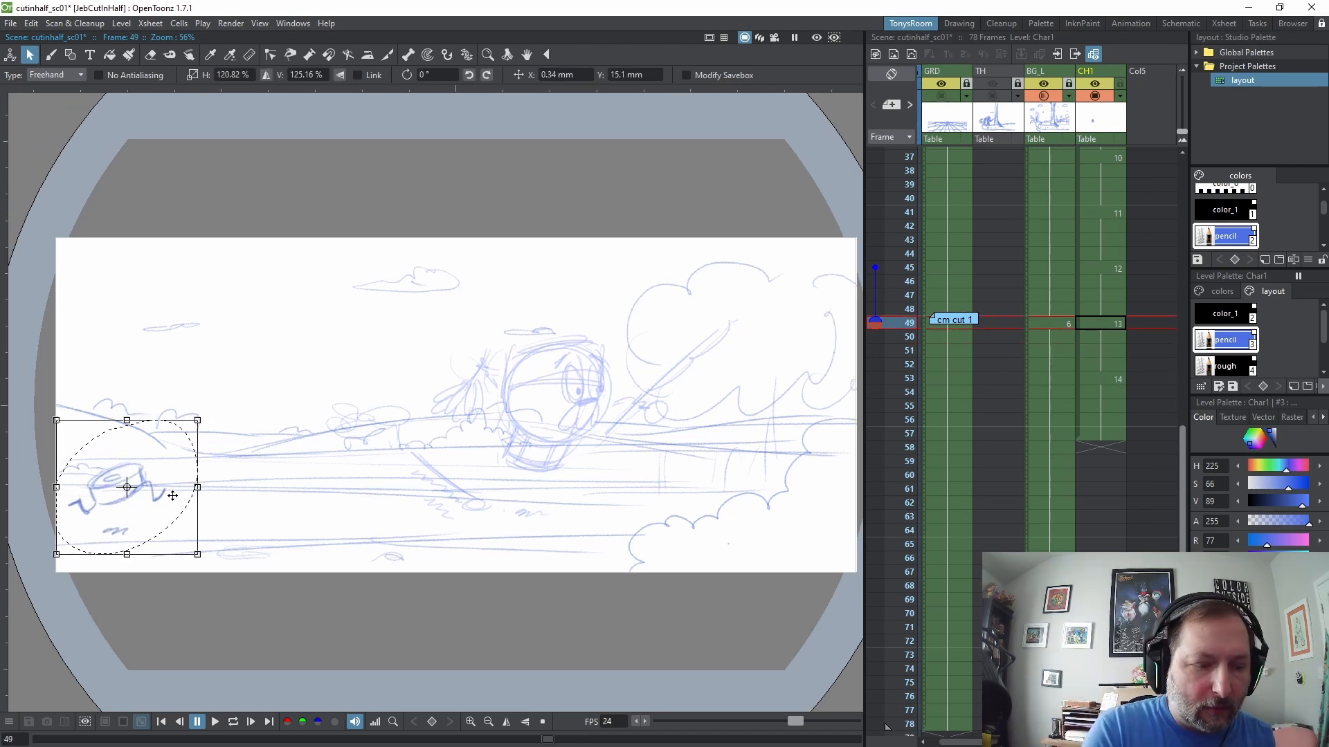
# Nudge the lower half in drawing 13, then scale drawing 14's lower half to about 128% wide and 125% high and reposition it
pyautogui.moveTo(172, 495); pyautogui.dragTo(172, 489)
pyautogui.press('.')
pyautogui.moveTo(298, 553); pyautogui.dragTo(336, 587)
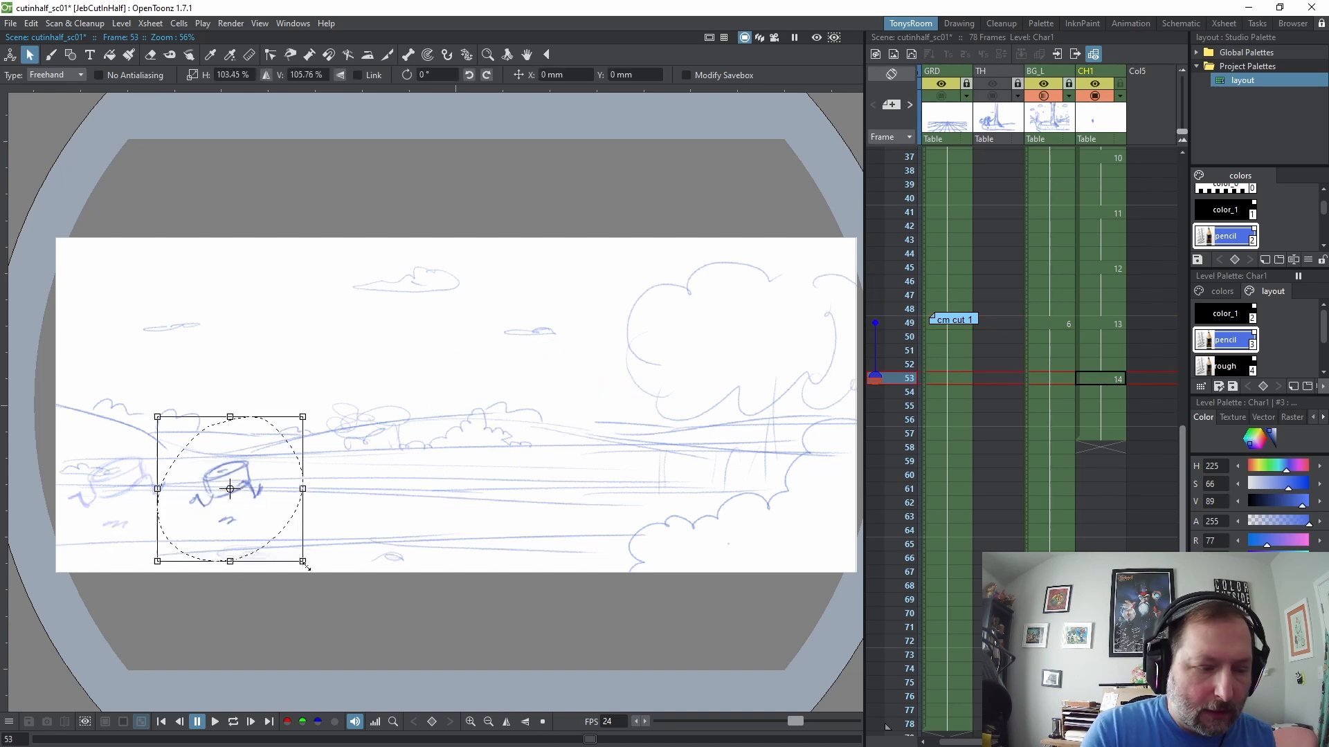
pyautogui.moveTo(306, 510); pyautogui.dragTo(290, 491)
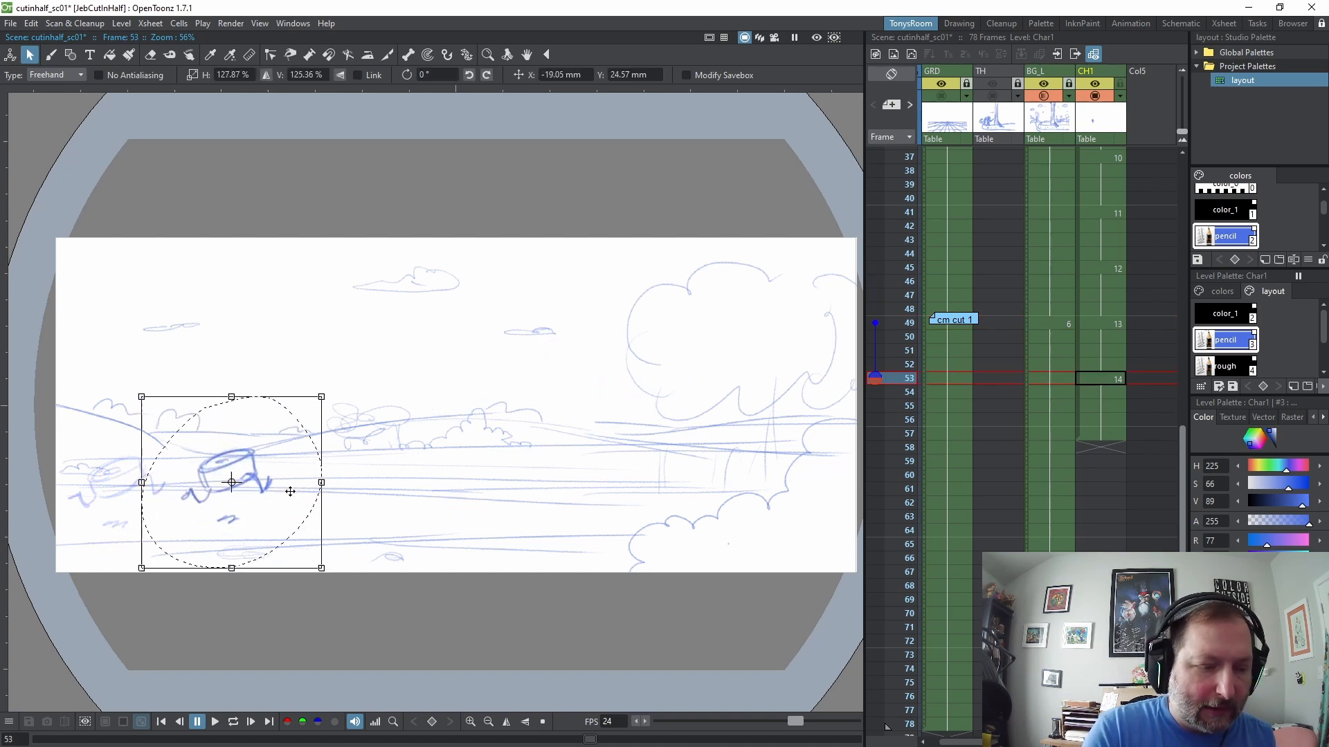
pyautogui.click(438, 448)
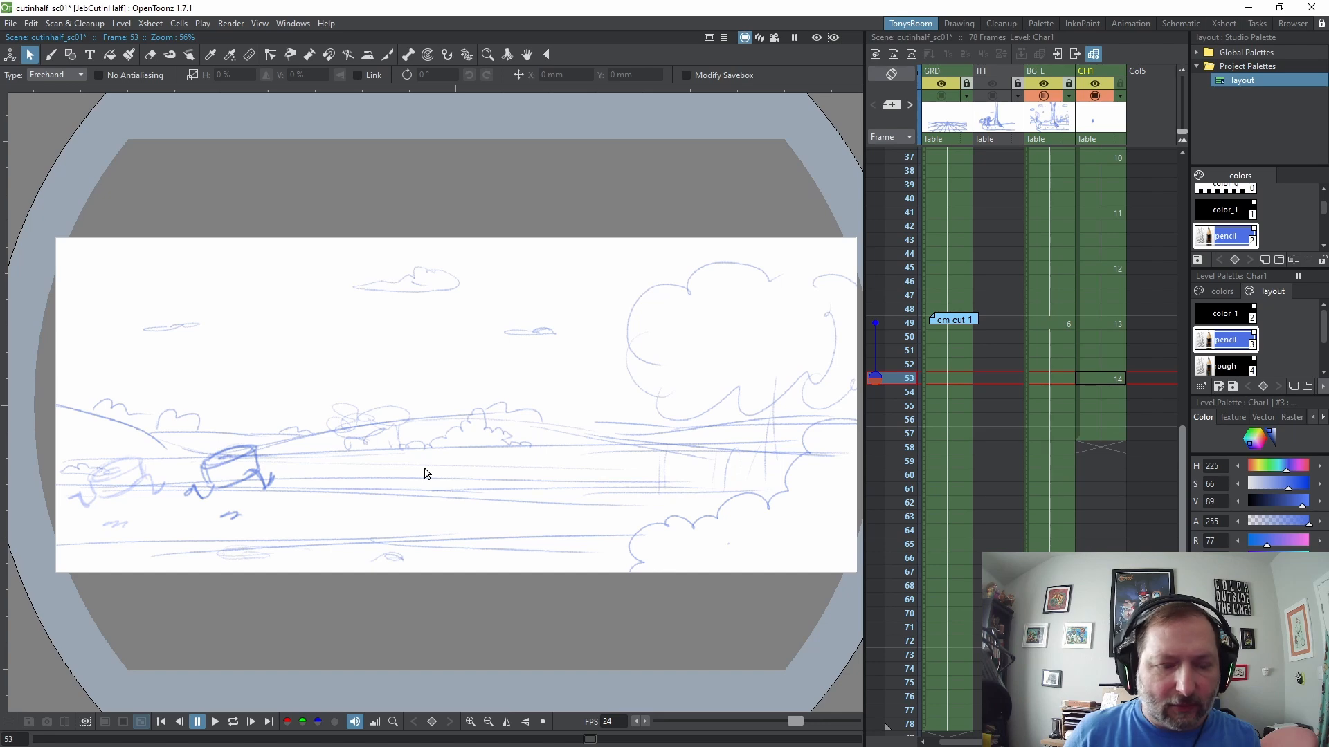
# Create drawing 15 at frame 57 of CH1 and paste a copy of drawing 13's lower half into it, moved further right along the ground
pyautogui.scroll(-2, 425, 473)
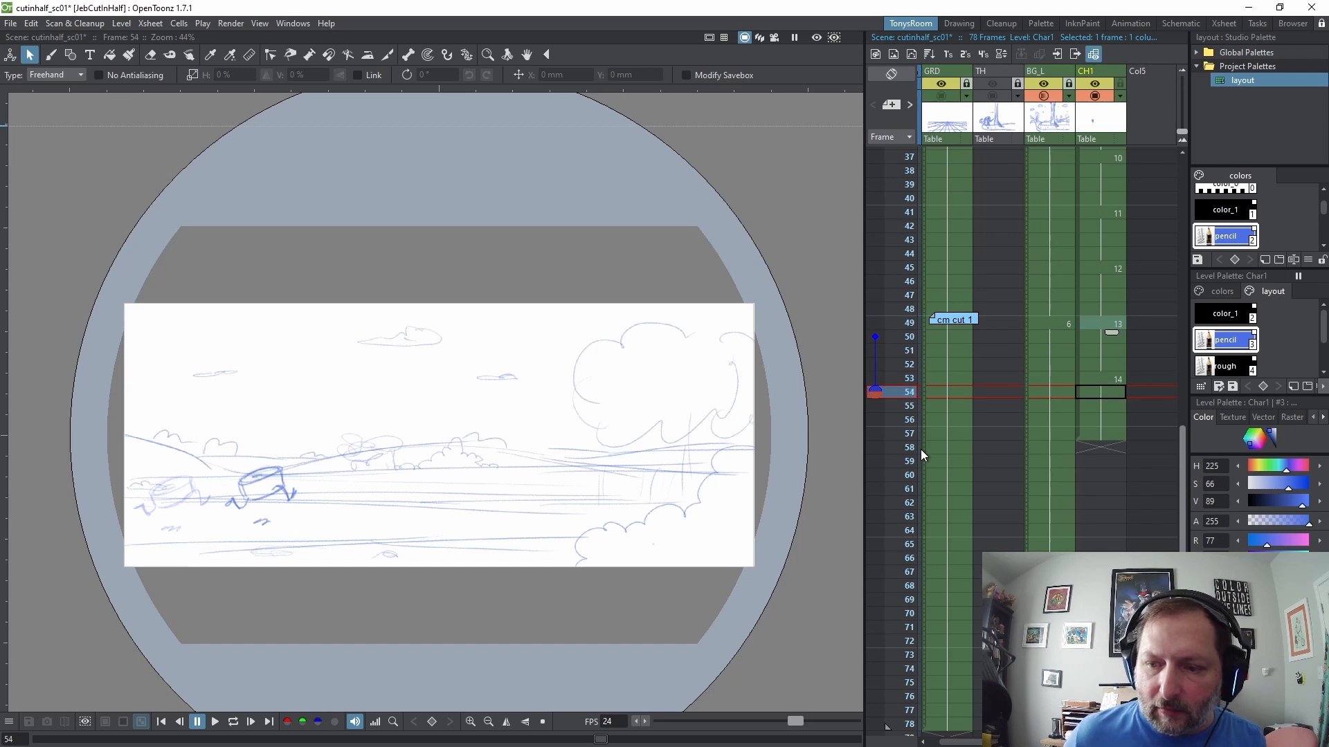
pyautogui.press('b')
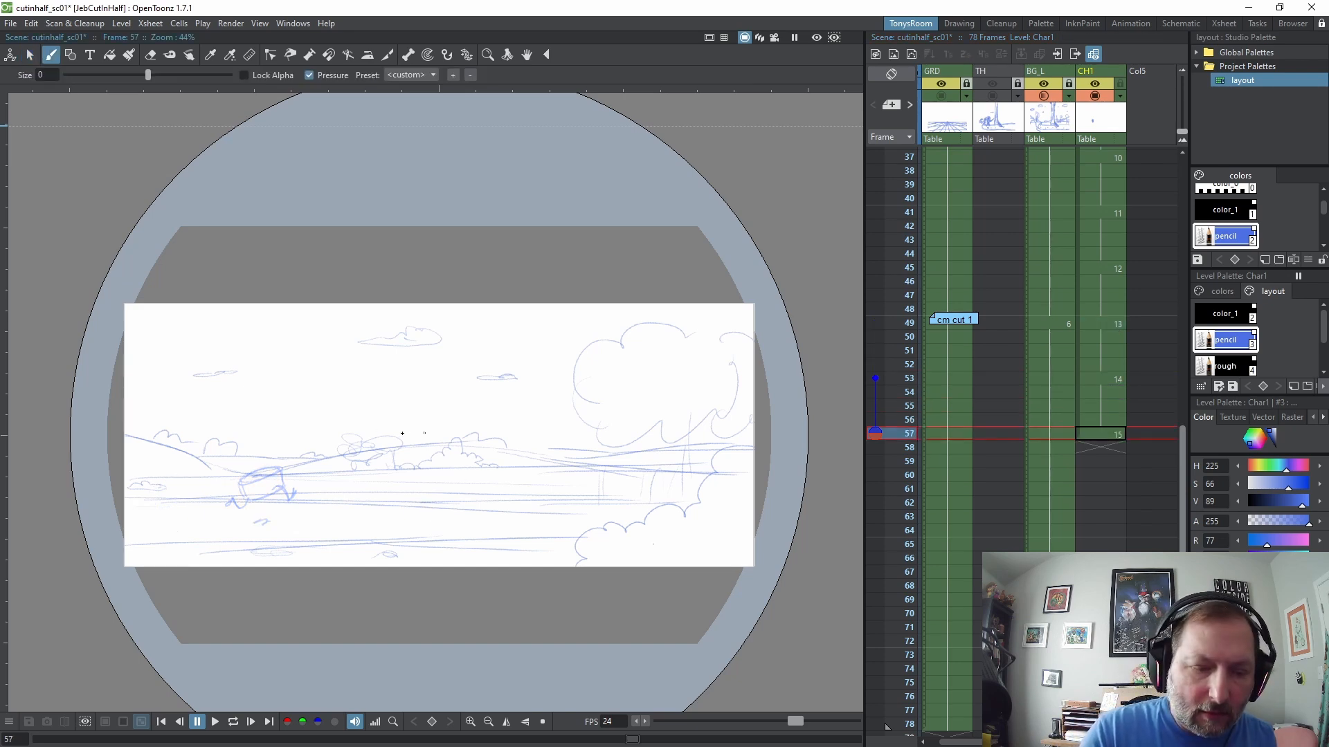
pyautogui.press('s')
pyautogui.moveTo(170, 428)
pyautogui.mouseDown()
pyautogui.moveTo(137, 552)
pyautogui.moveTo(169, 429)
pyautogui.mouseUp()
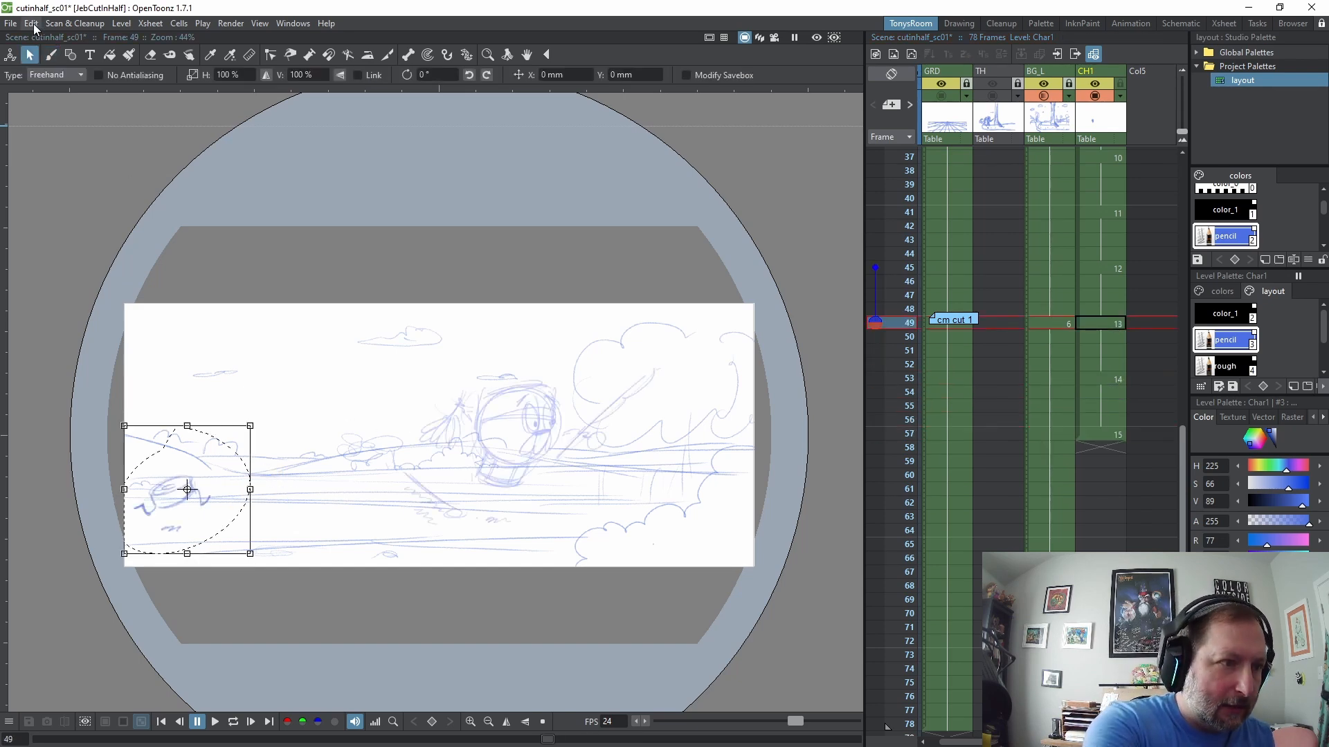
pyautogui.click(34, 25)
pyautogui.click(54, 89)
pyautogui.press('.')
pyautogui.press('.')
pyautogui.click(34, 26)
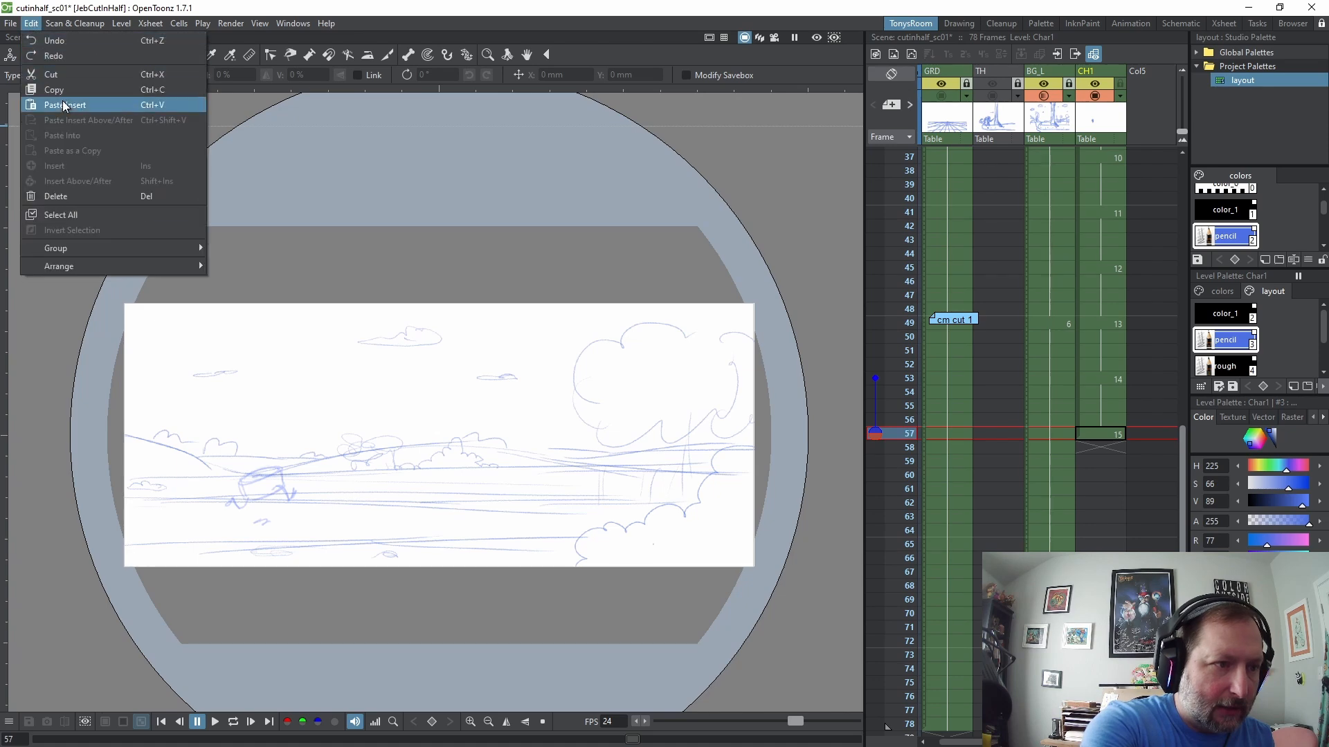
pyautogui.click(65, 106)
pyautogui.moveTo(210, 505); pyautogui.dragTo(417, 505)
pyautogui.click(534, 486)
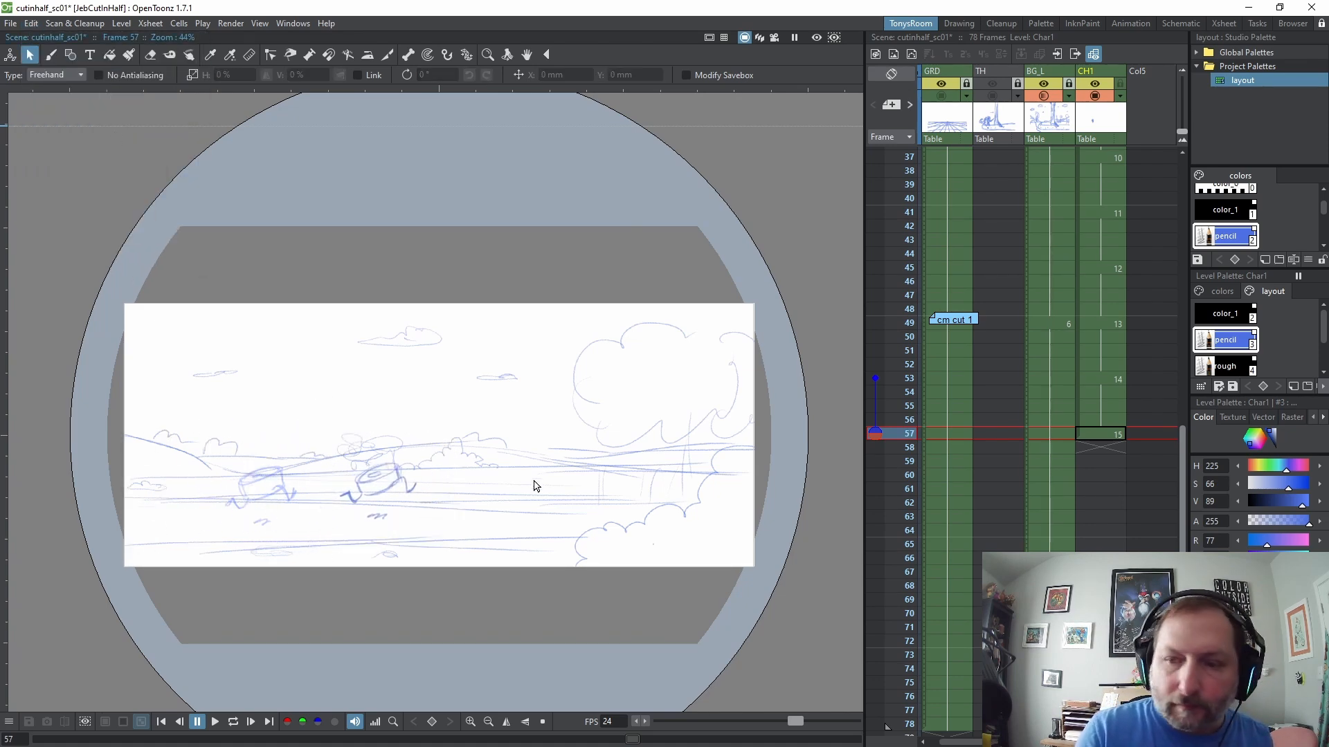
# Extend the exposure of CH1's drawing 15 from frame 57 through frame 61
pyautogui.click(1114, 430)
pyautogui.press("'")
pyautogui.press("'")
pyautogui.press("'")
pyautogui.press("'")
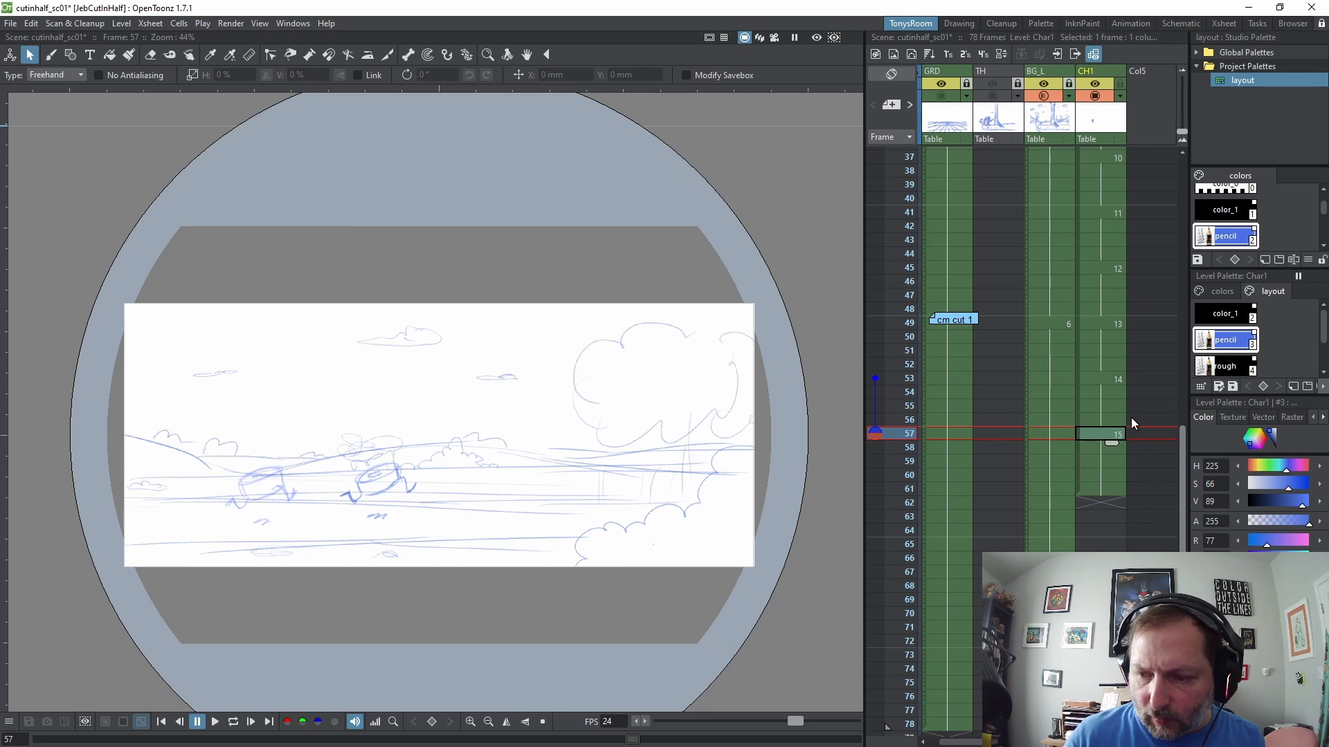
pyautogui.press('Down')
pyautogui.press('Down')
pyautogui.press('Down')
pyautogui.press('Down')
pyautogui.press('b')
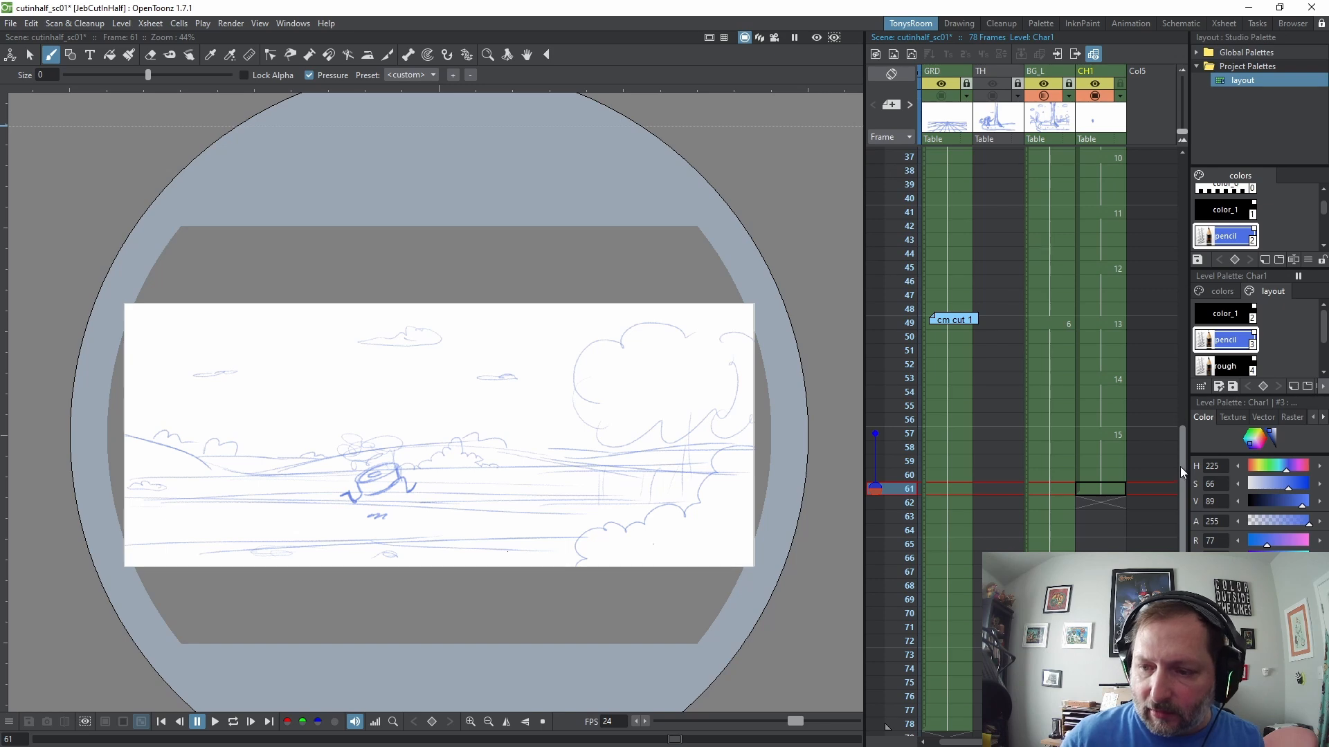
# Check the poses in CH1's drawings 10 to 13 and reuse drawing 12 at frame 61
pyautogui.moveTo(1180, 466); pyautogui.dragTo(1183, 417)
pyautogui.click(1113, 272)
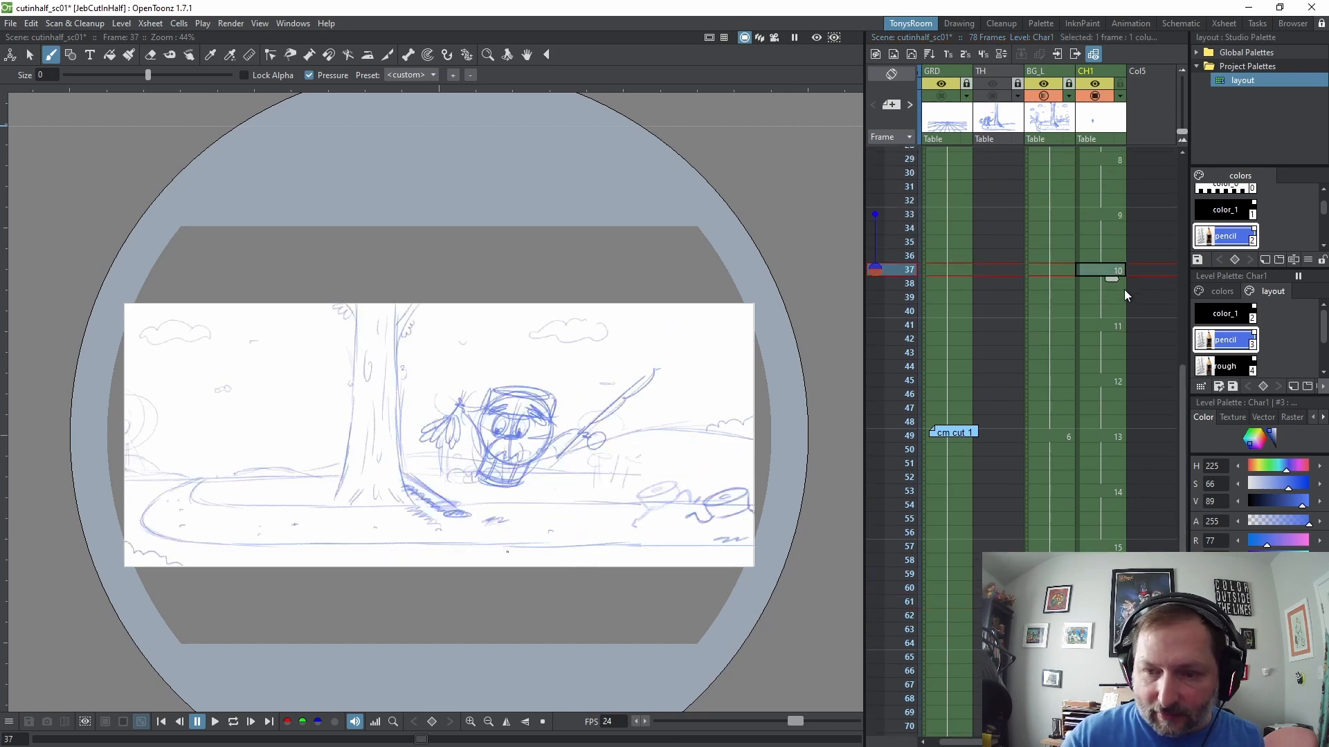
pyautogui.click(1111, 327)
pyautogui.click(1107, 380)
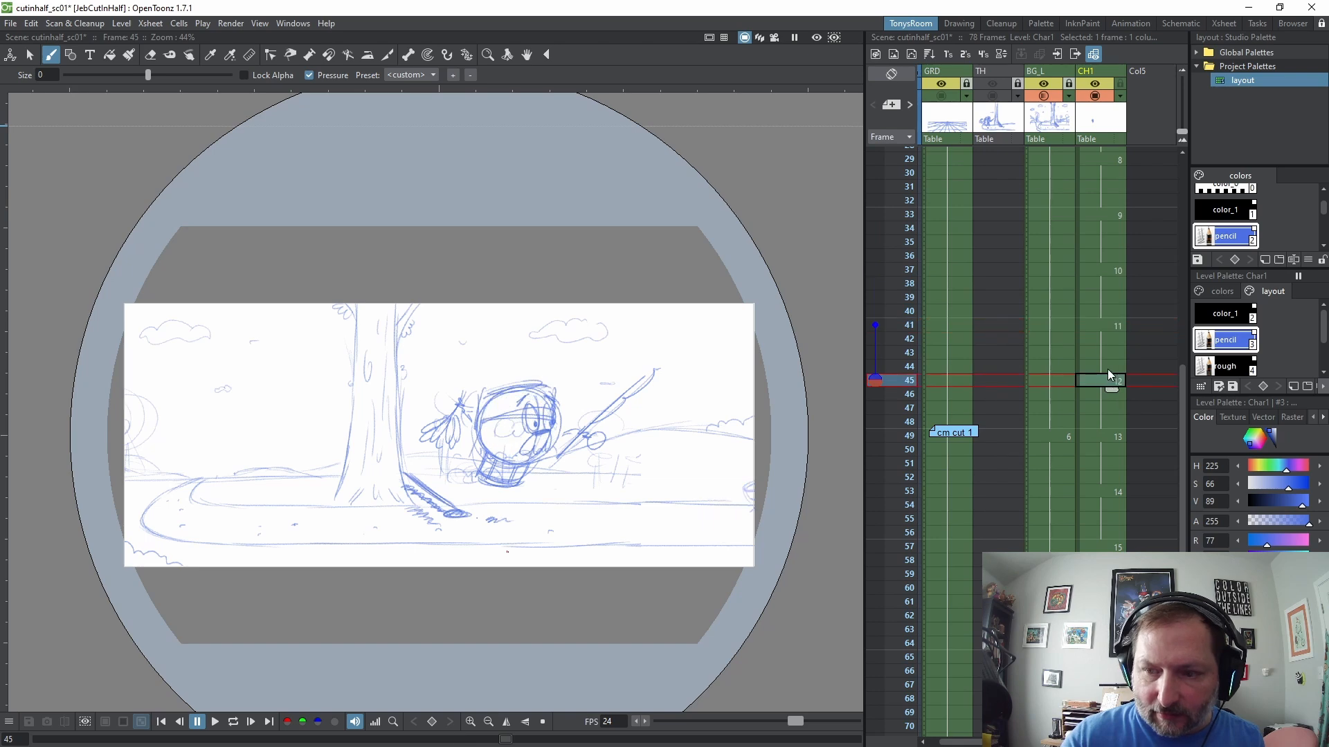
pyautogui.click(1106, 432)
pyautogui.click(1107, 379)
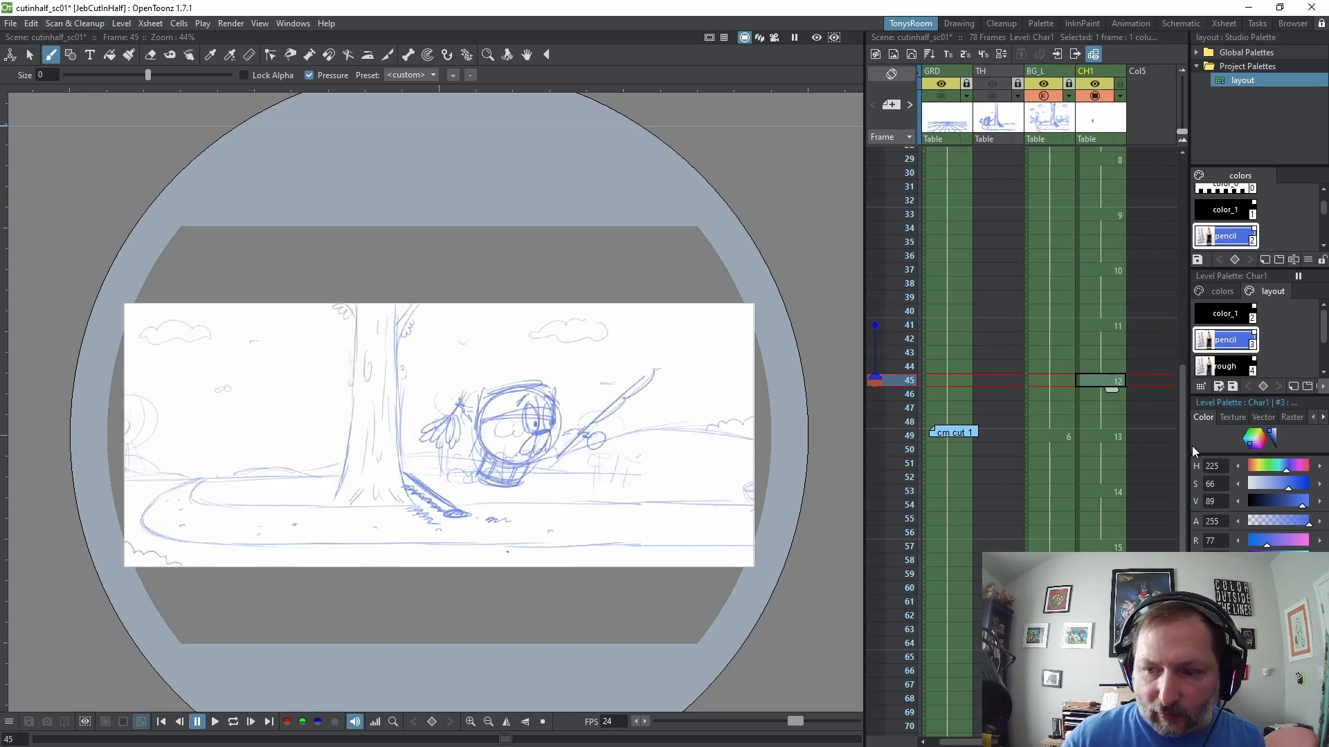
pyautogui.moveTo(1182, 473); pyautogui.dragTo(1182, 534)
pyautogui.click(1090, 482)
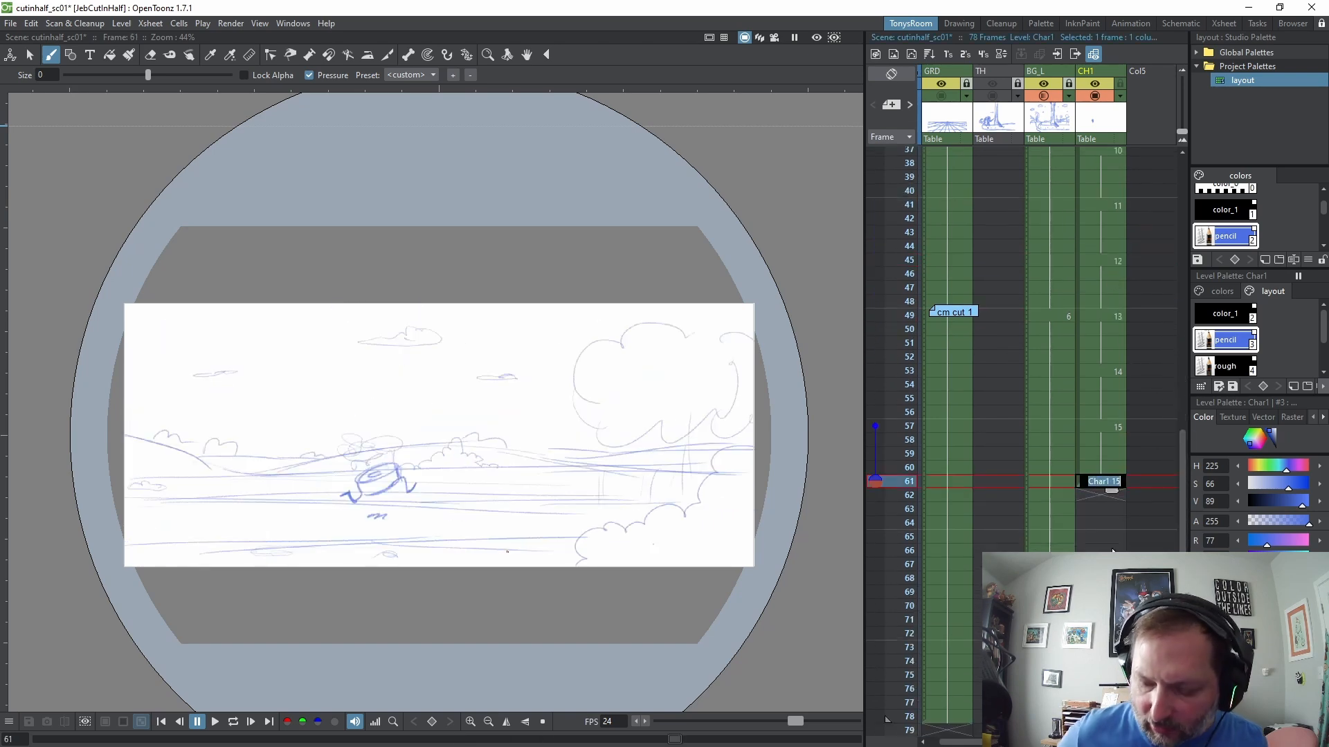
pyautogui.write('12')
pyautogui.press('Return')
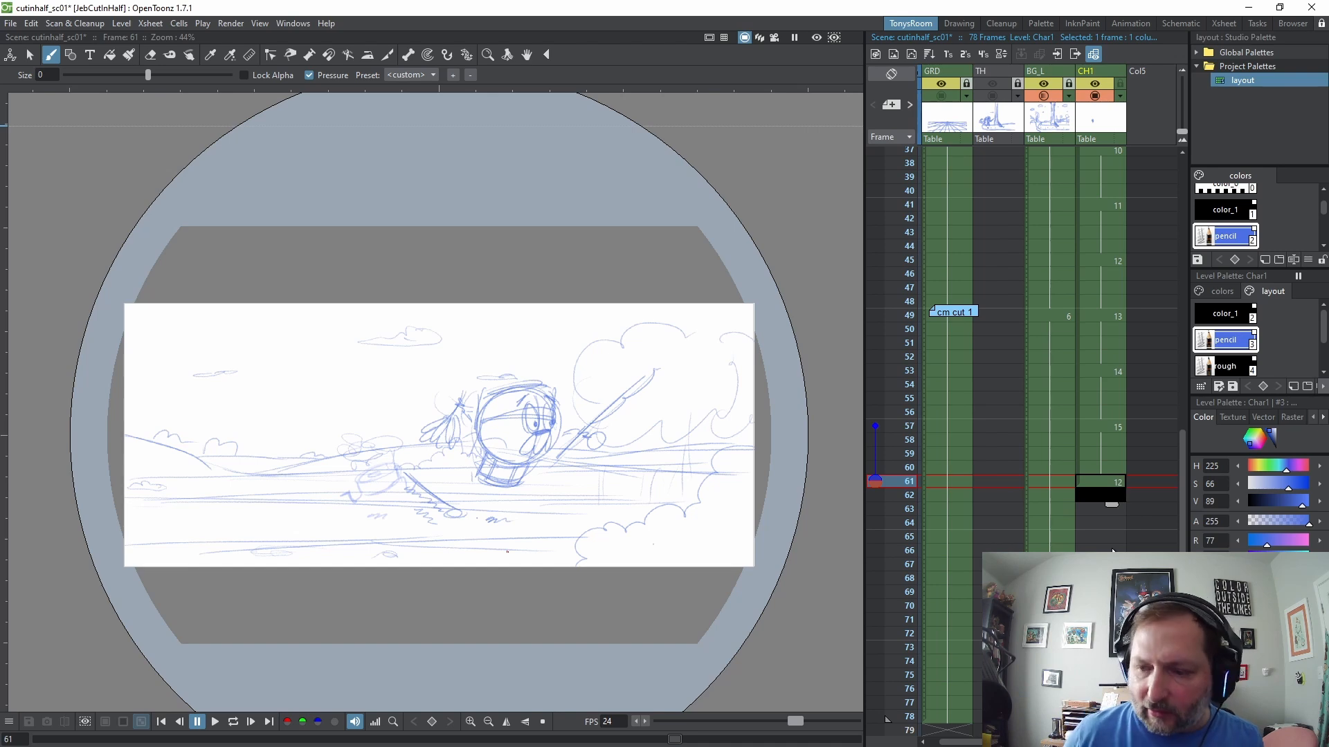
# Unlock the BG_L column and trim the exposure of drawing 6 to end at frame 61
pyautogui.click(1056, 481)
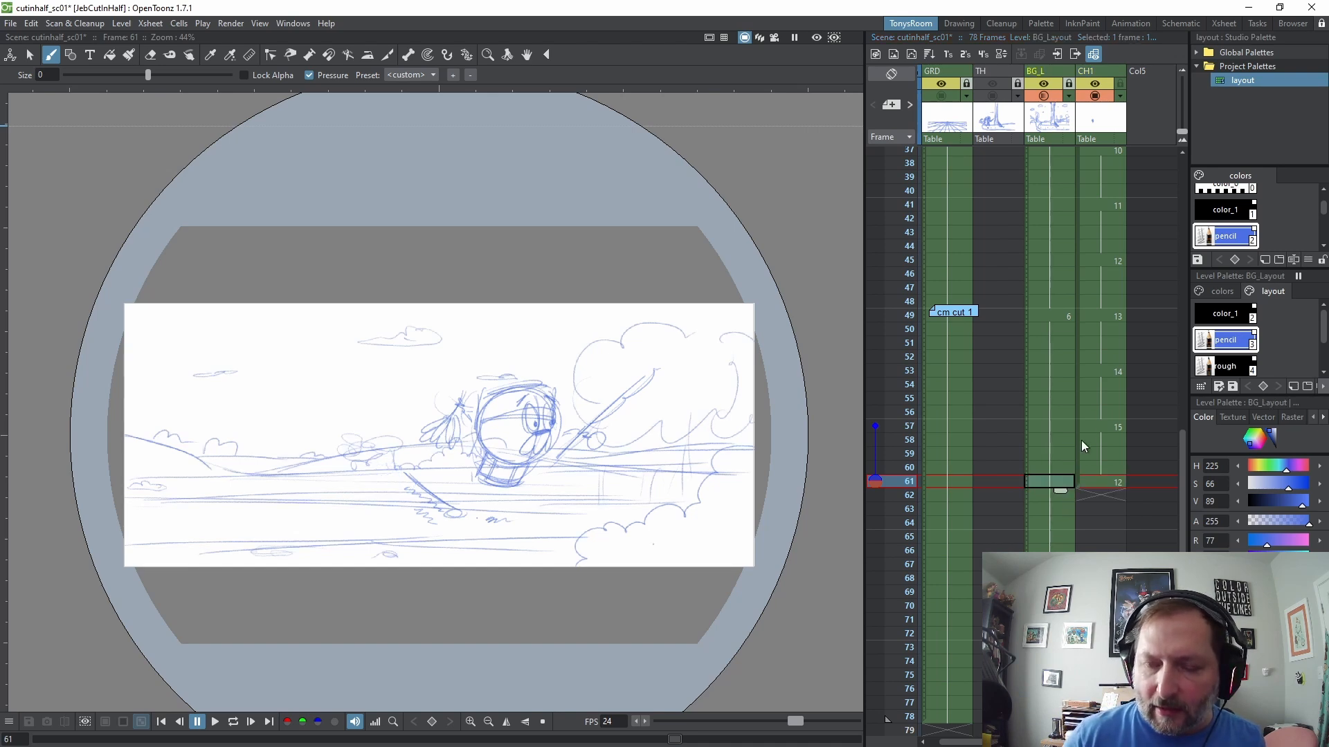
pyautogui.click(1068, 83)
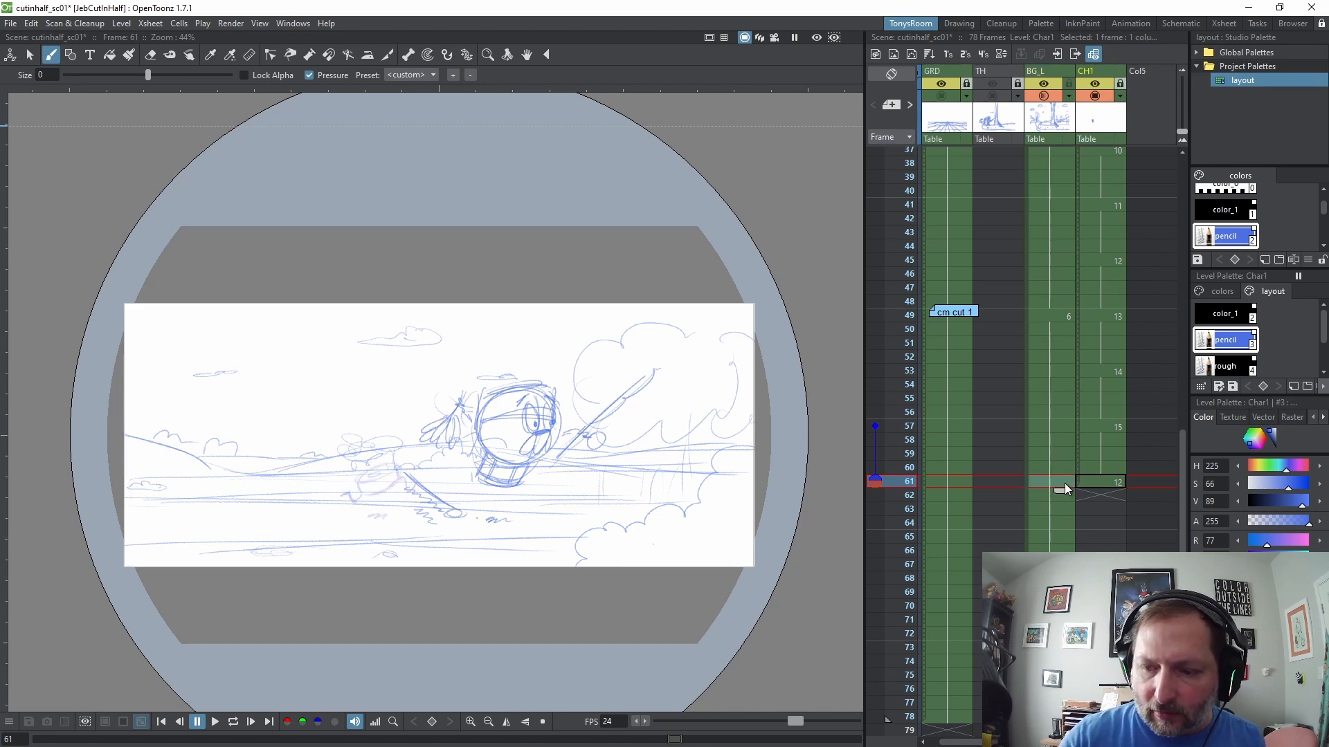
pyautogui.press(';')
pyautogui.press(';')
pyautogui.press(';')
pyautogui.press(';')
pyautogui.press(';')
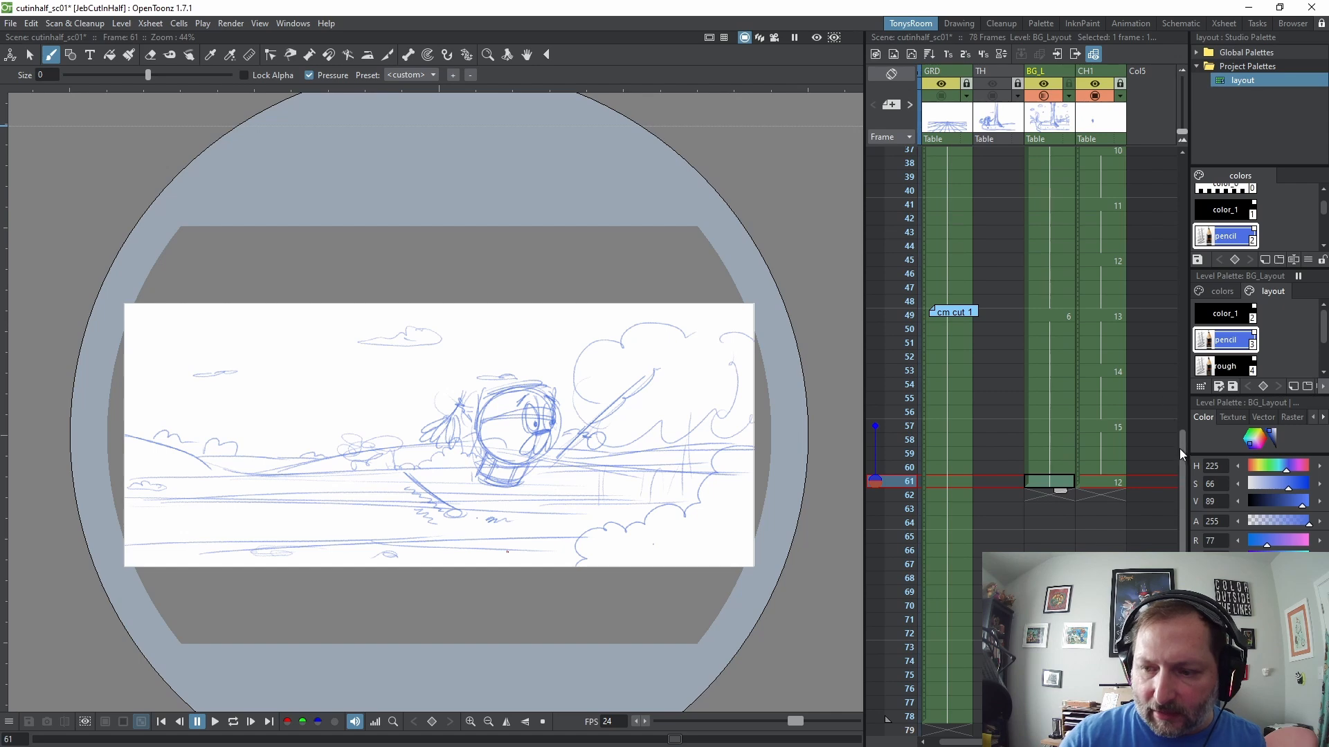
# Reuse the tree background, drawing 5, at frame 61 of BG_L
pyautogui.moveTo(1179, 448); pyautogui.dragTo(1199, 258)
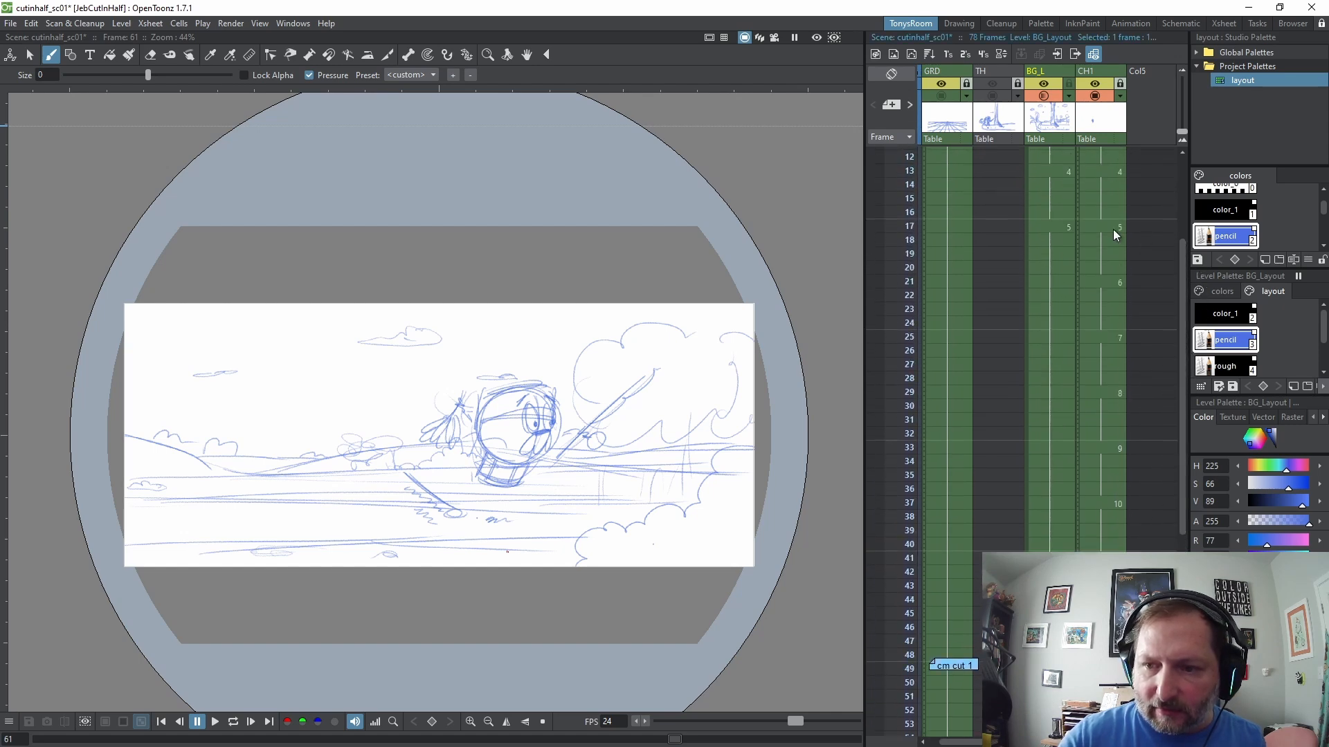
pyautogui.click(1057, 228)
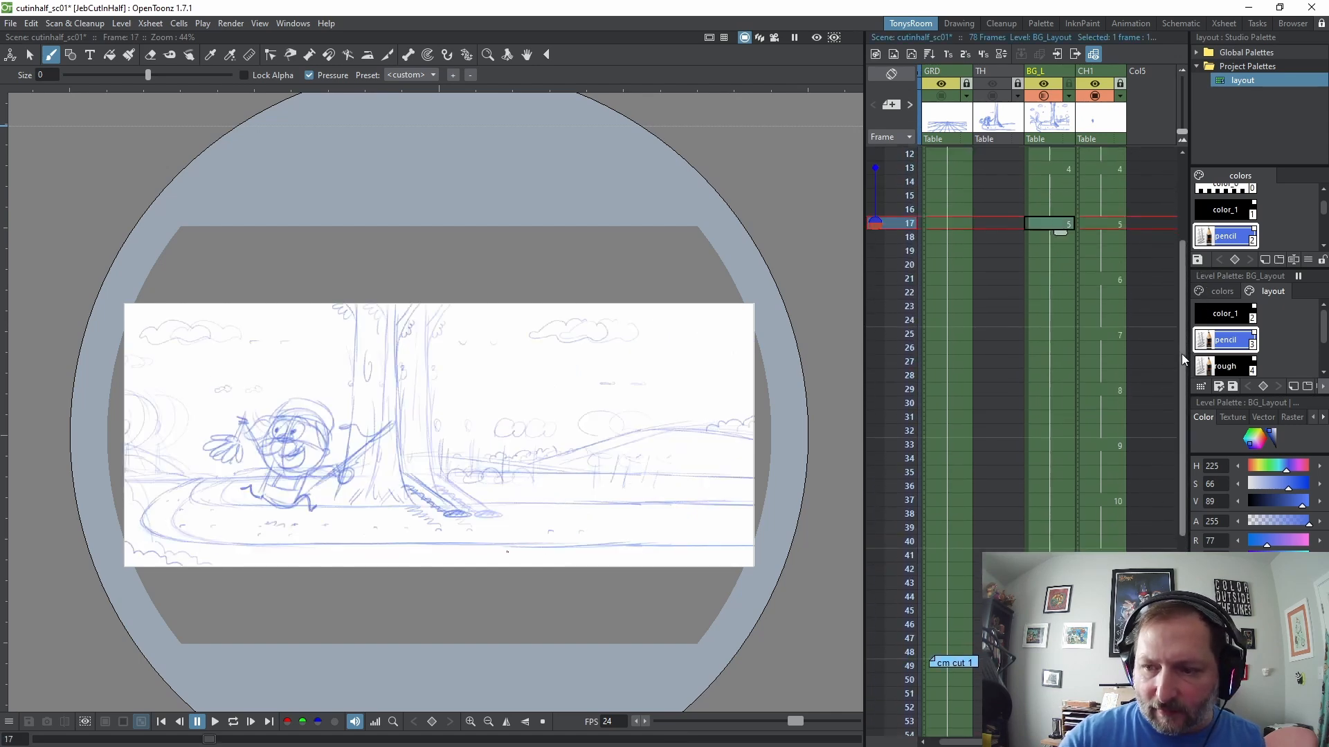
pyautogui.moveTo(1181, 355); pyautogui.dragTo(887, 719)
pyautogui.click(1065, 483)
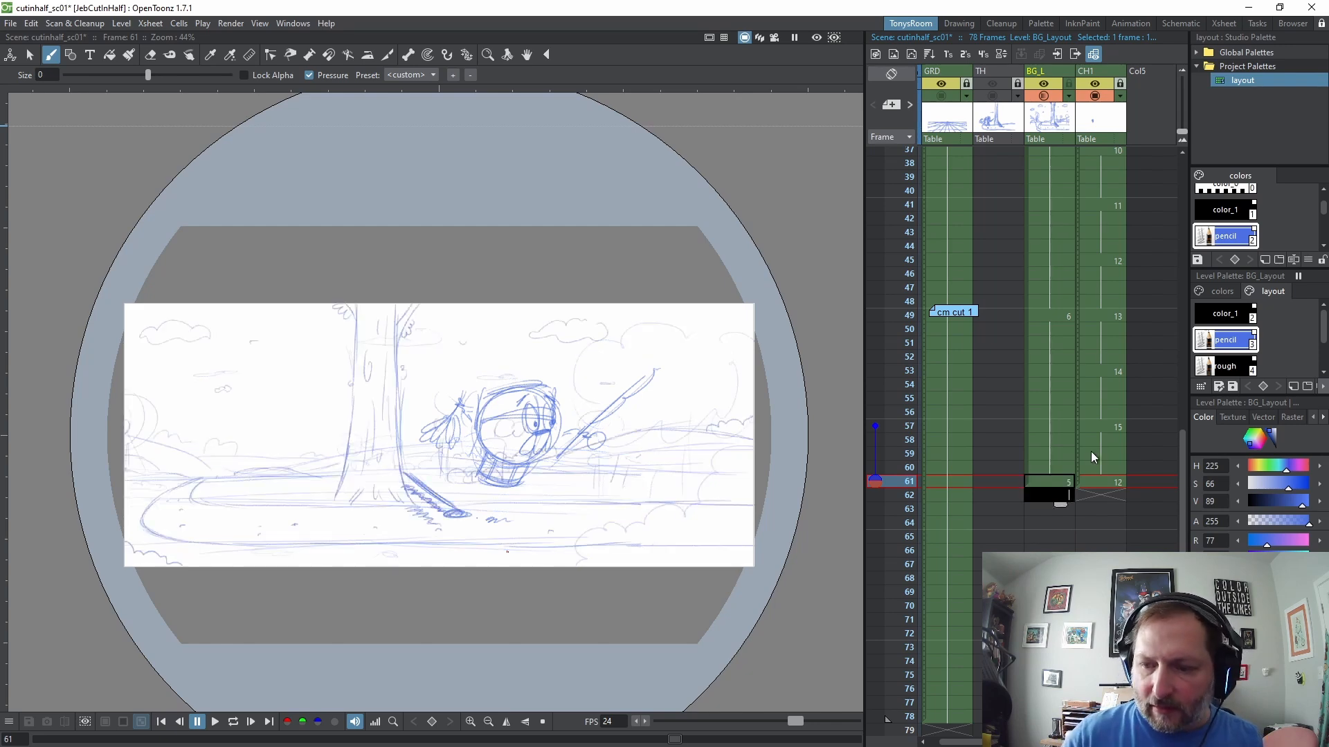
# Turn off the onion skin of the earlier frame and step through frames 57 to 62 to check the cut back to the tree shot
pyautogui.click(1111, 453)
pyautogui.click(1112, 427)
pyautogui.press('Down')
pyautogui.press('Down')
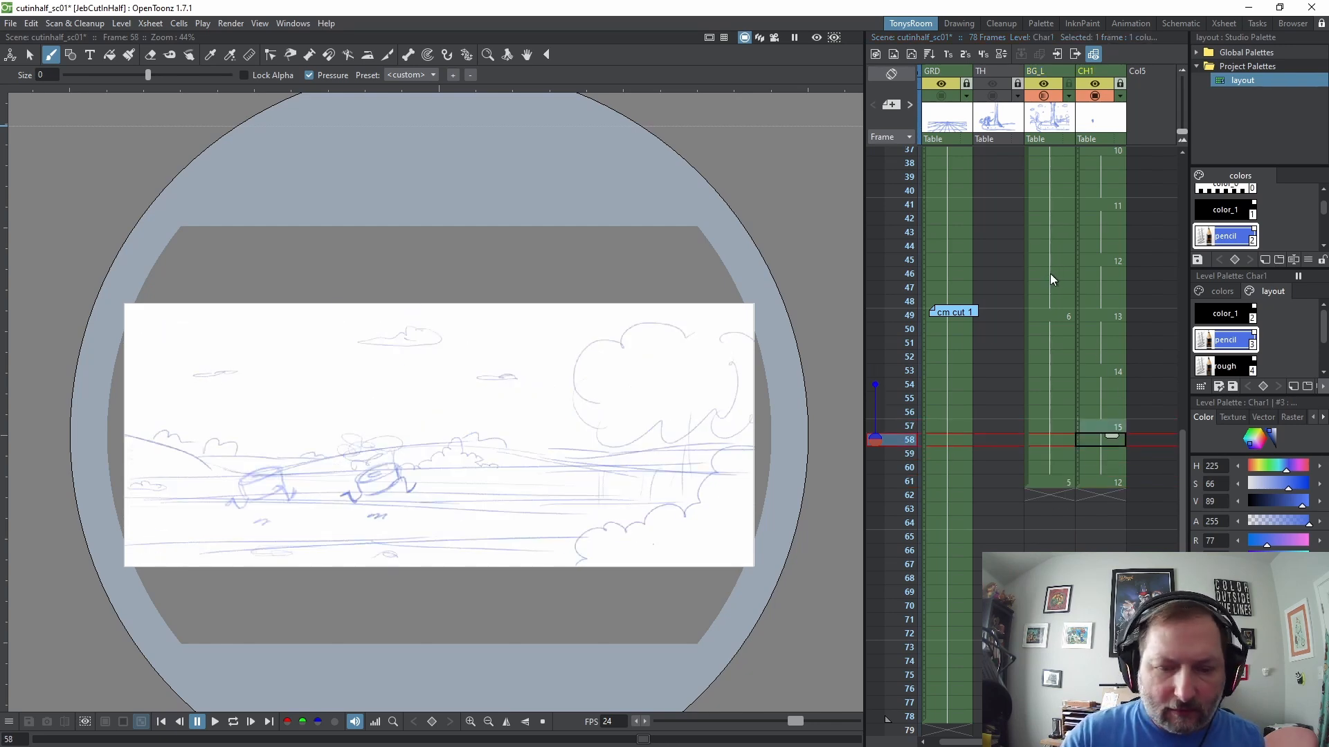
pyautogui.click(875, 427)
pyautogui.press('Down')
pyautogui.press('Down')
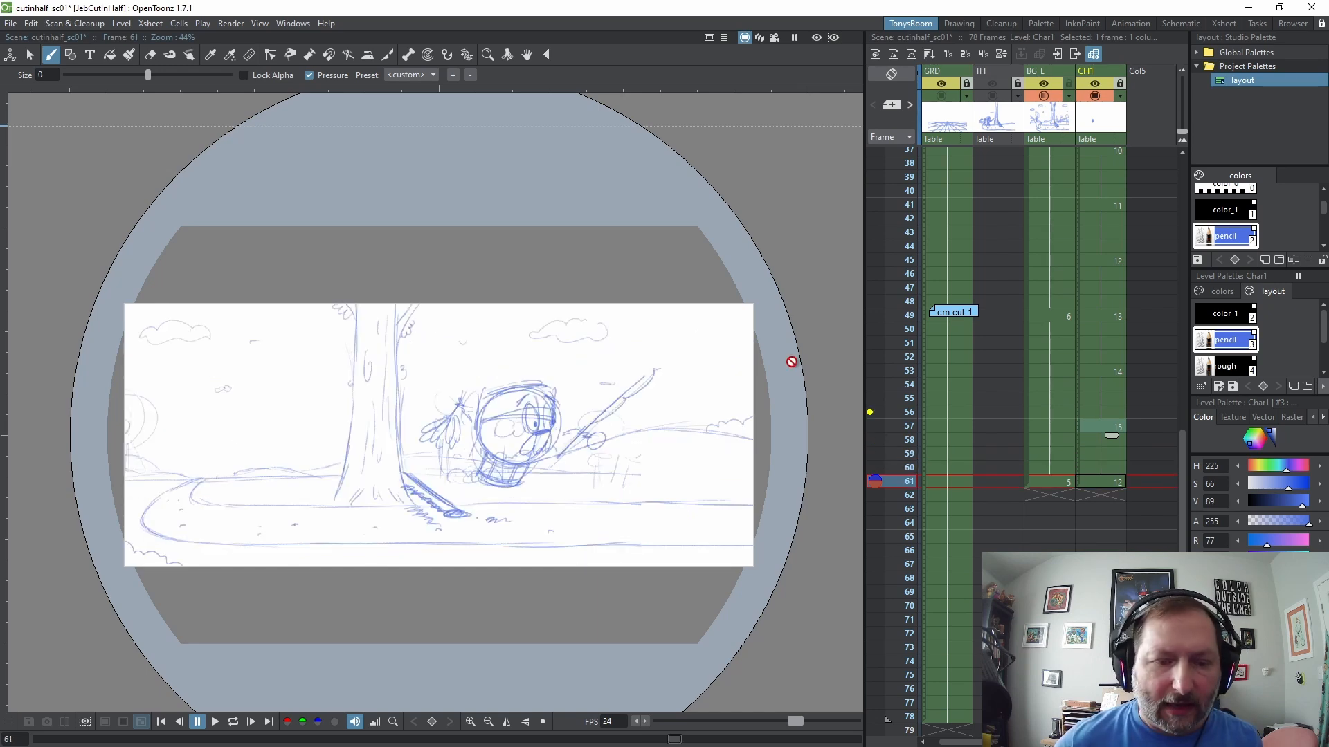
pyautogui.scroll(2, 534, 430)
pyautogui.scroll(-1, 572, 408)
pyautogui.press('Down')
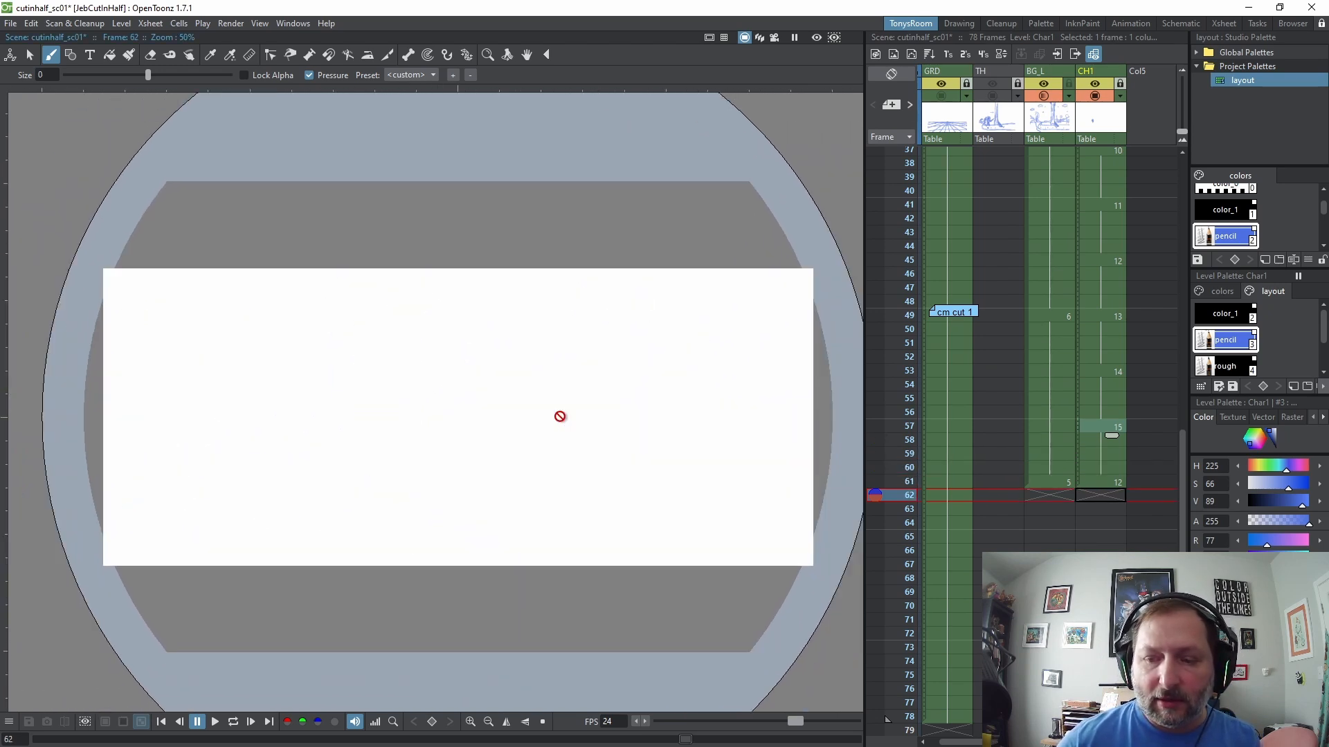
pyautogui.press('Up')
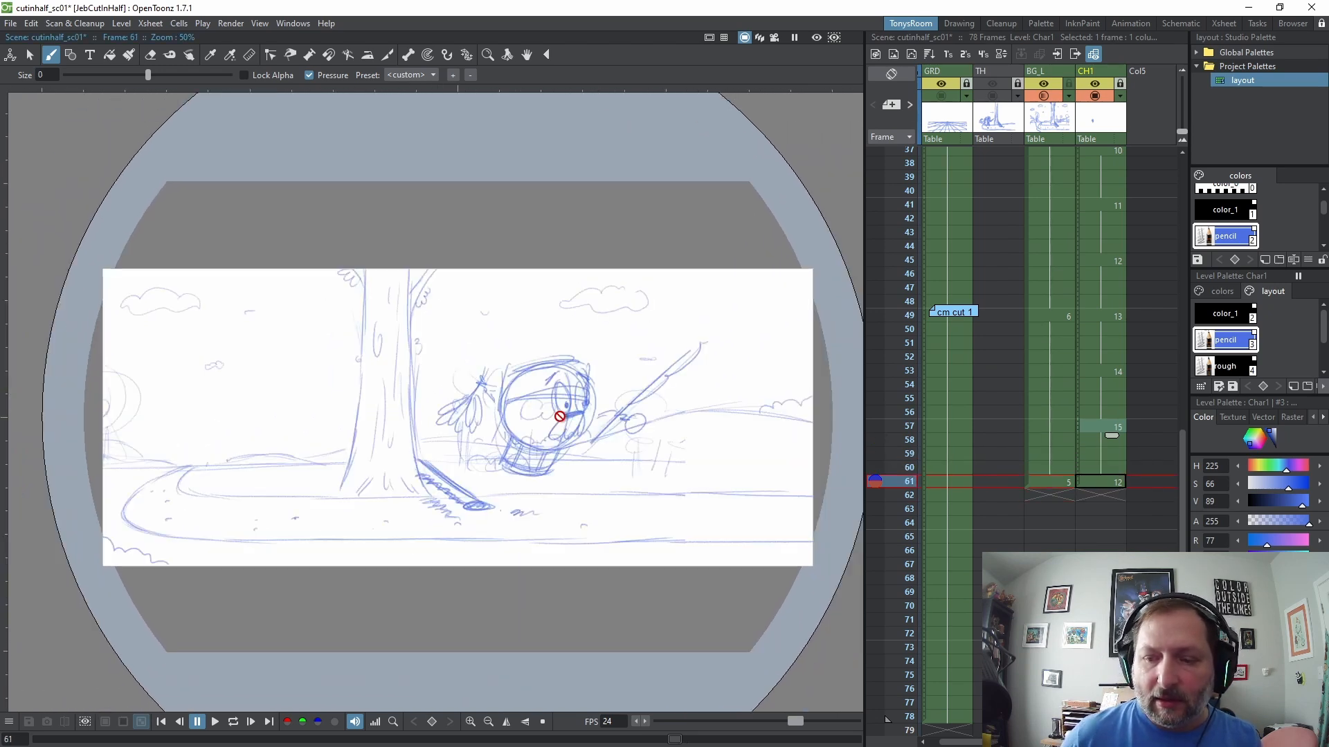
# Extend BG_L's drawing 5 from frame 61 down alongside the GRD column, and CH1's drawing 12 through frame 65
pyautogui.click(1060, 480)
pyautogui.moveTo(1062, 491); pyautogui.dragTo(1062, 742)
pyautogui.click(1114, 478)
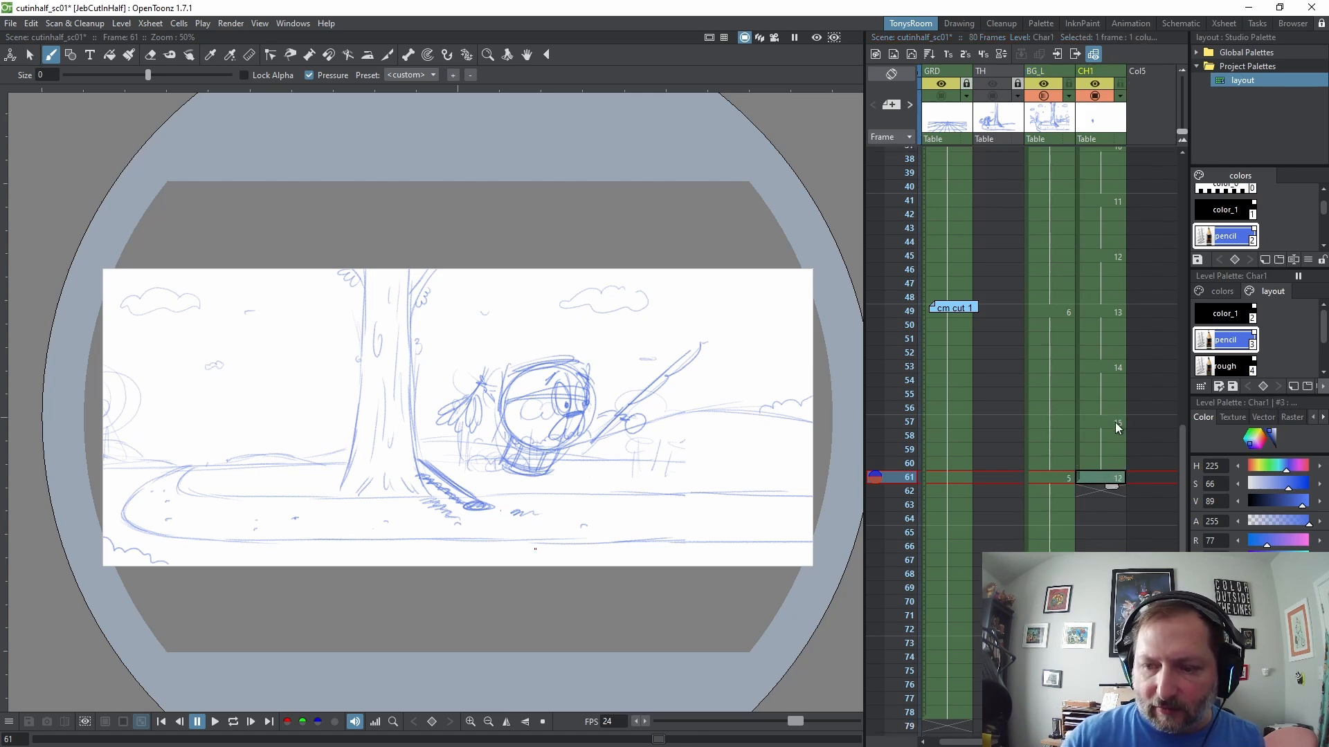
pyautogui.press("'")
pyautogui.press("'")
pyautogui.press("'")
pyautogui.press("'")
# Create drawing 16 at frame 65 of CH1 and sketch the upper half with arm thrown back, hat flying off and musical notes ahead
pyautogui.press('Down')
pyautogui.press('Down')
pyautogui.press('Down')
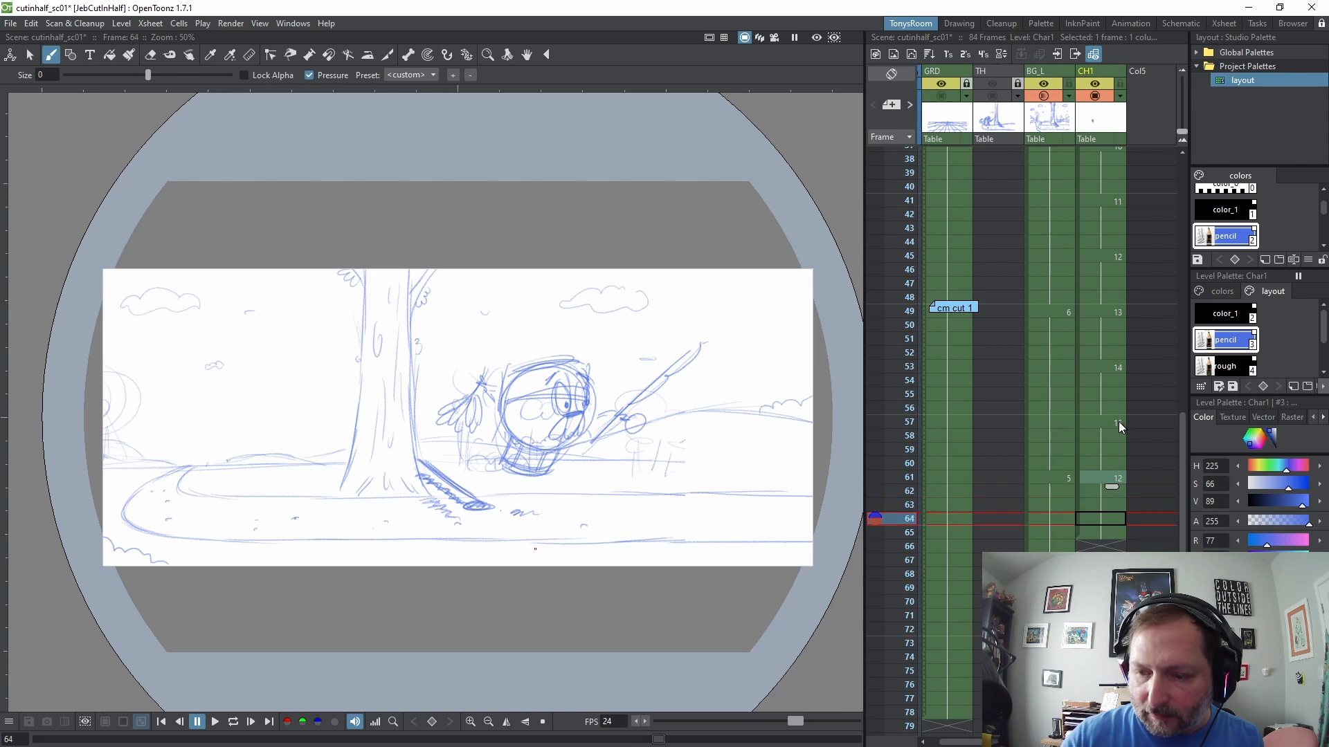
pyautogui.press('Return')
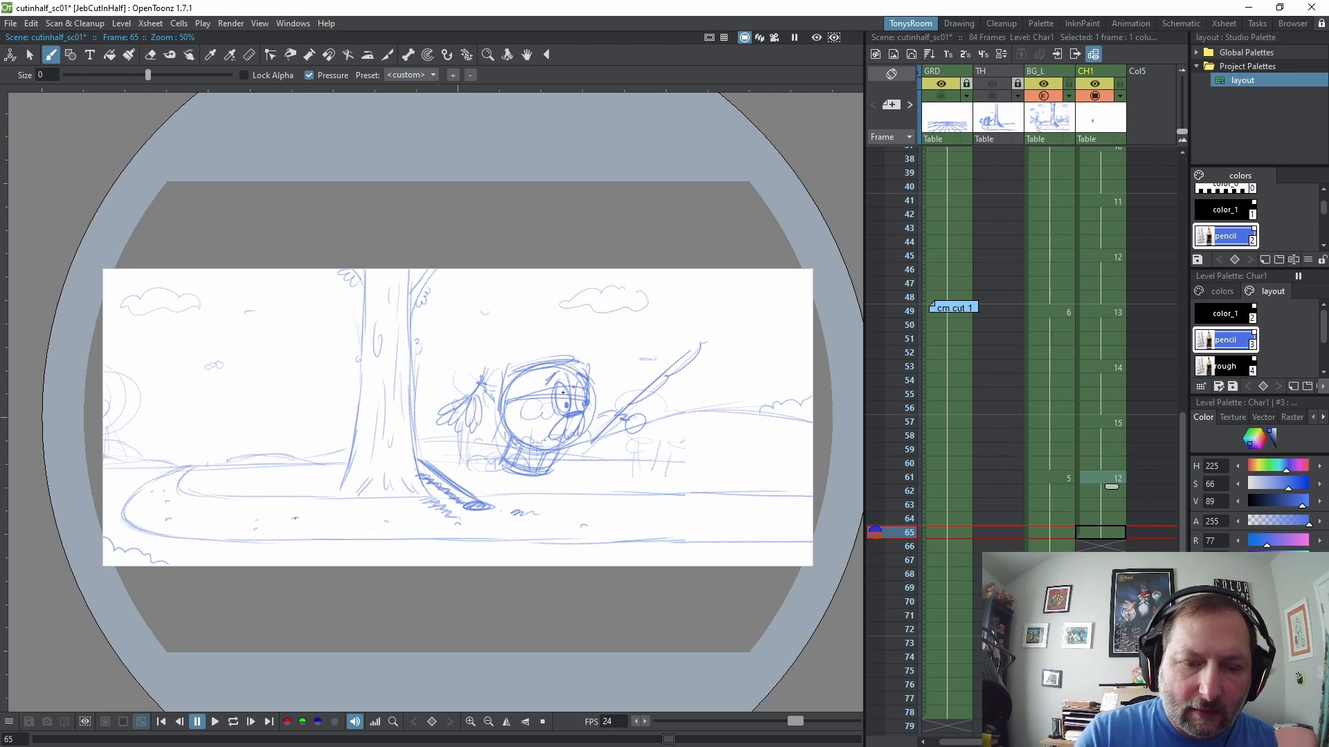
pyautogui.hotkey('alt', 'd')
pyautogui.moveTo(586, 362); pyautogui.dragTo(588, 358)
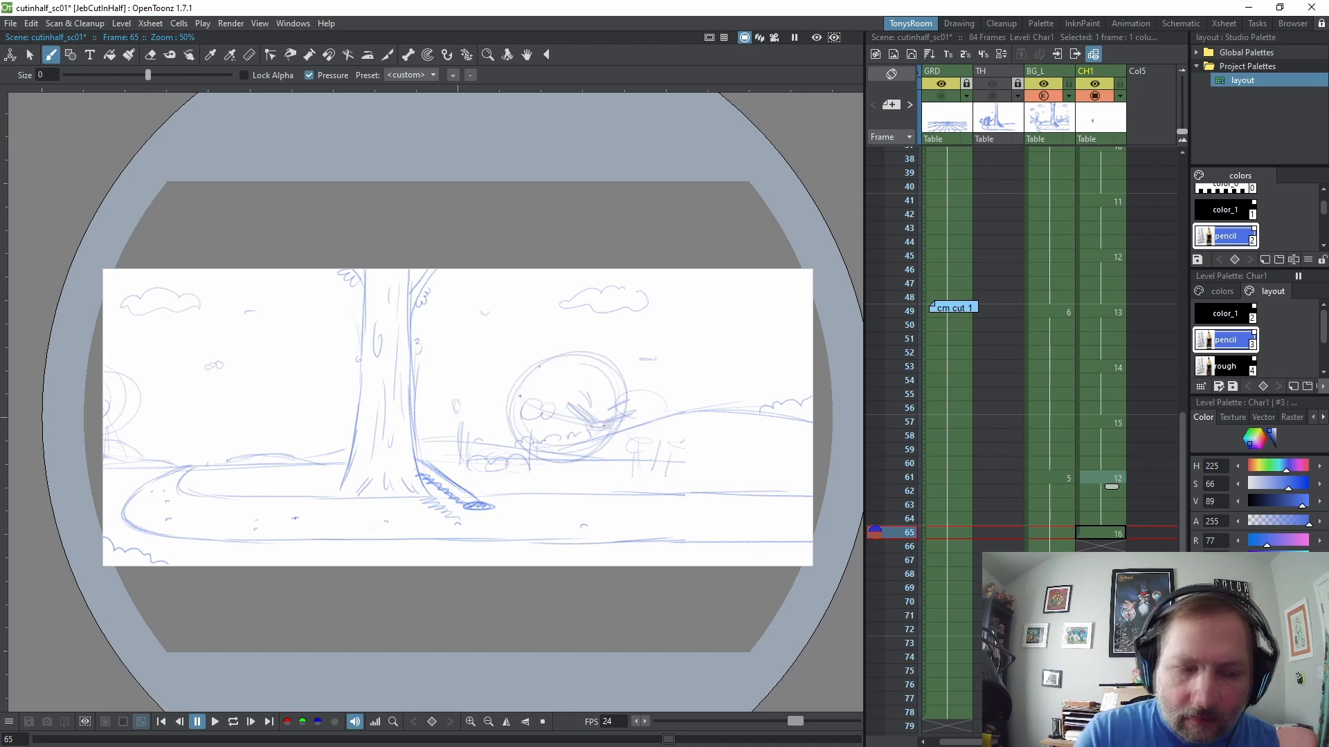
pyautogui.moveTo(569, 404); pyautogui.dragTo(633, 418)
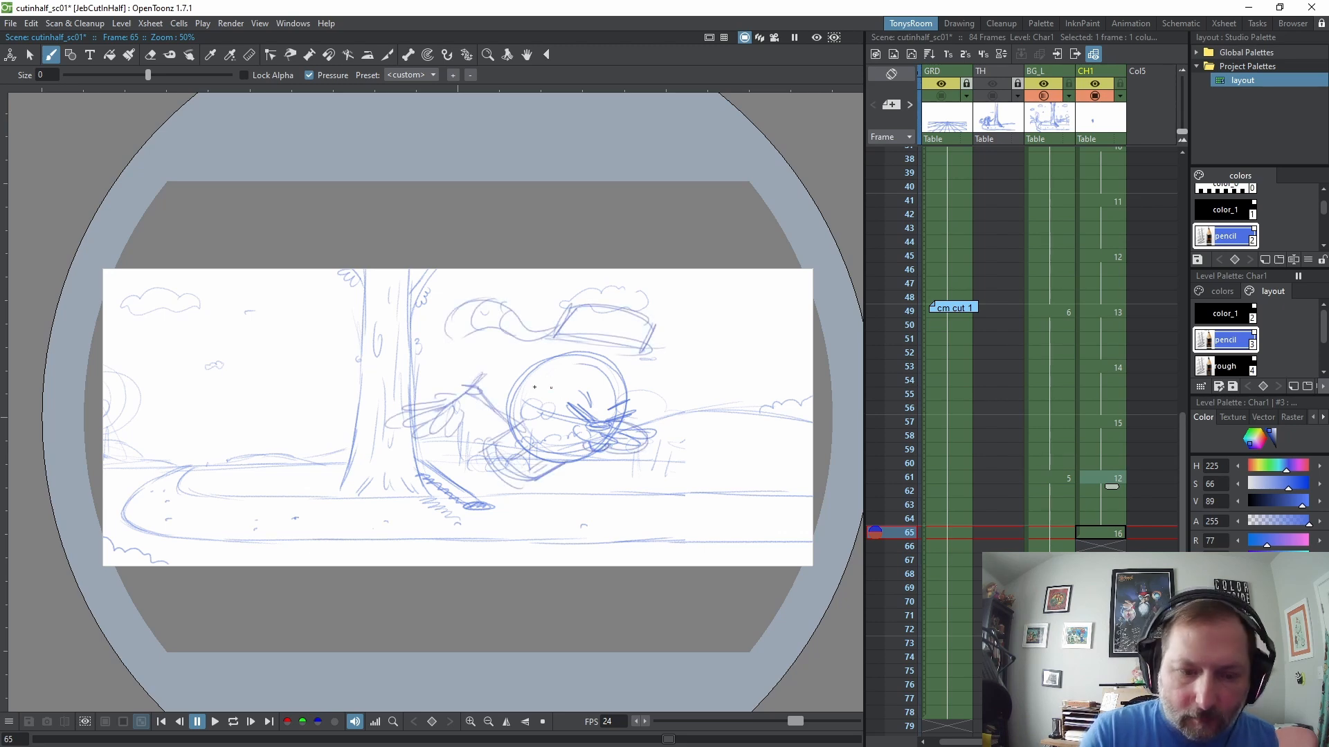
pyautogui.moveTo(527, 361); pyautogui.dragTo(566, 378)
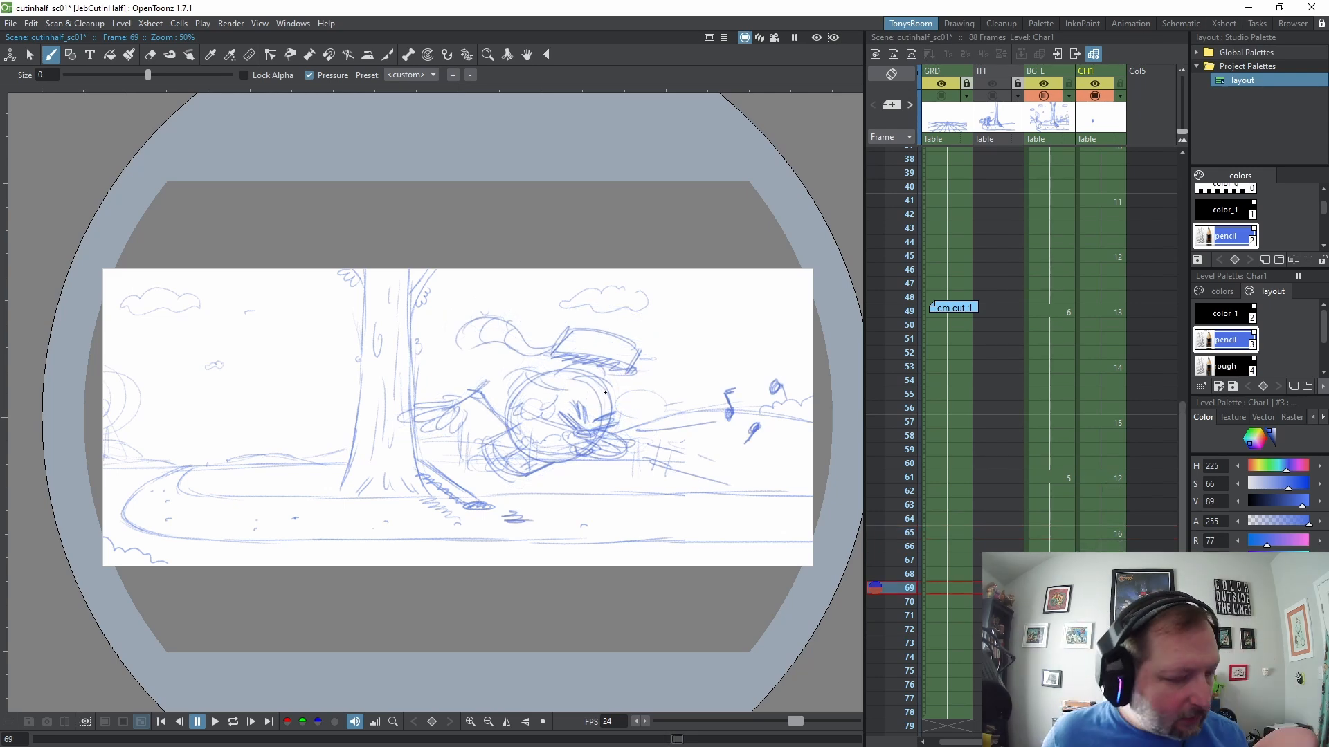
# Check drawing 16's hold from frame 65 and create a blank drawing at frame 69 of CH1
pyautogui.click(1106, 533)
pyautogui.press('Down')
pyautogui.press('Down')
pyautogui.press('Down')
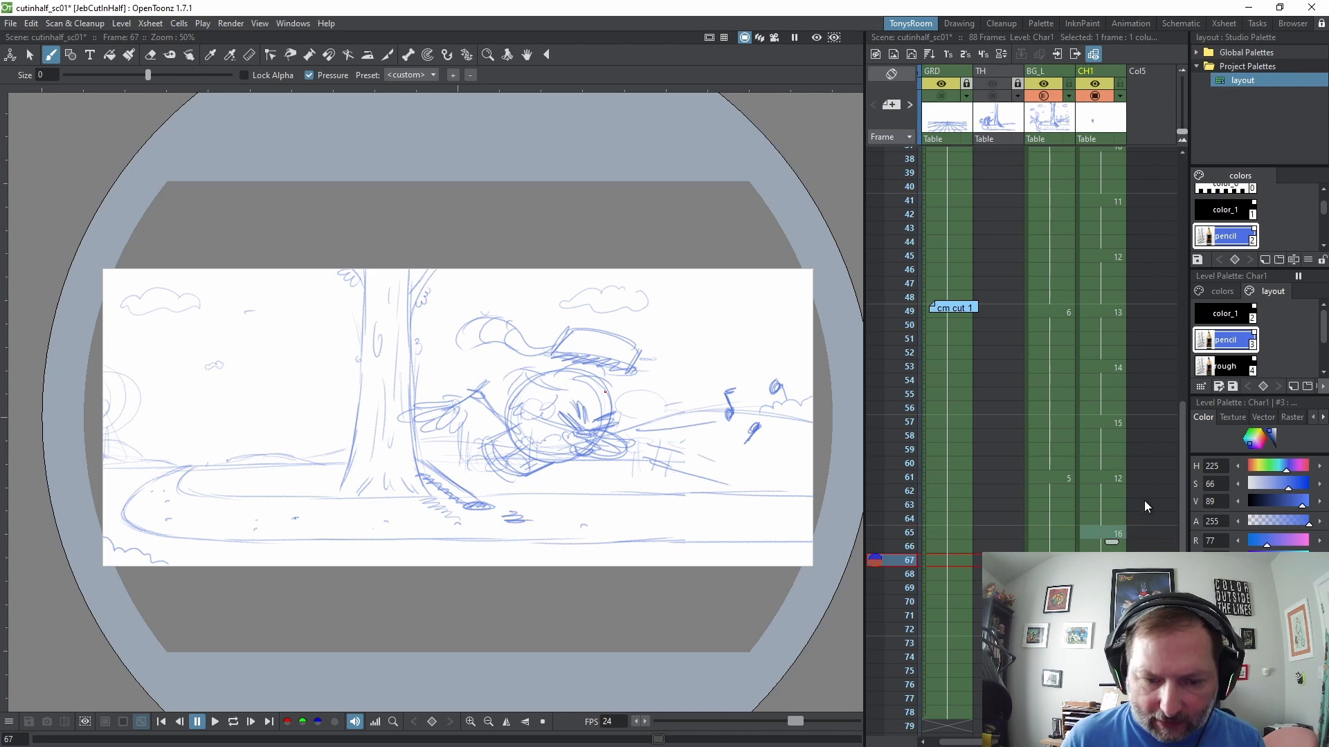
pyautogui.press('.')
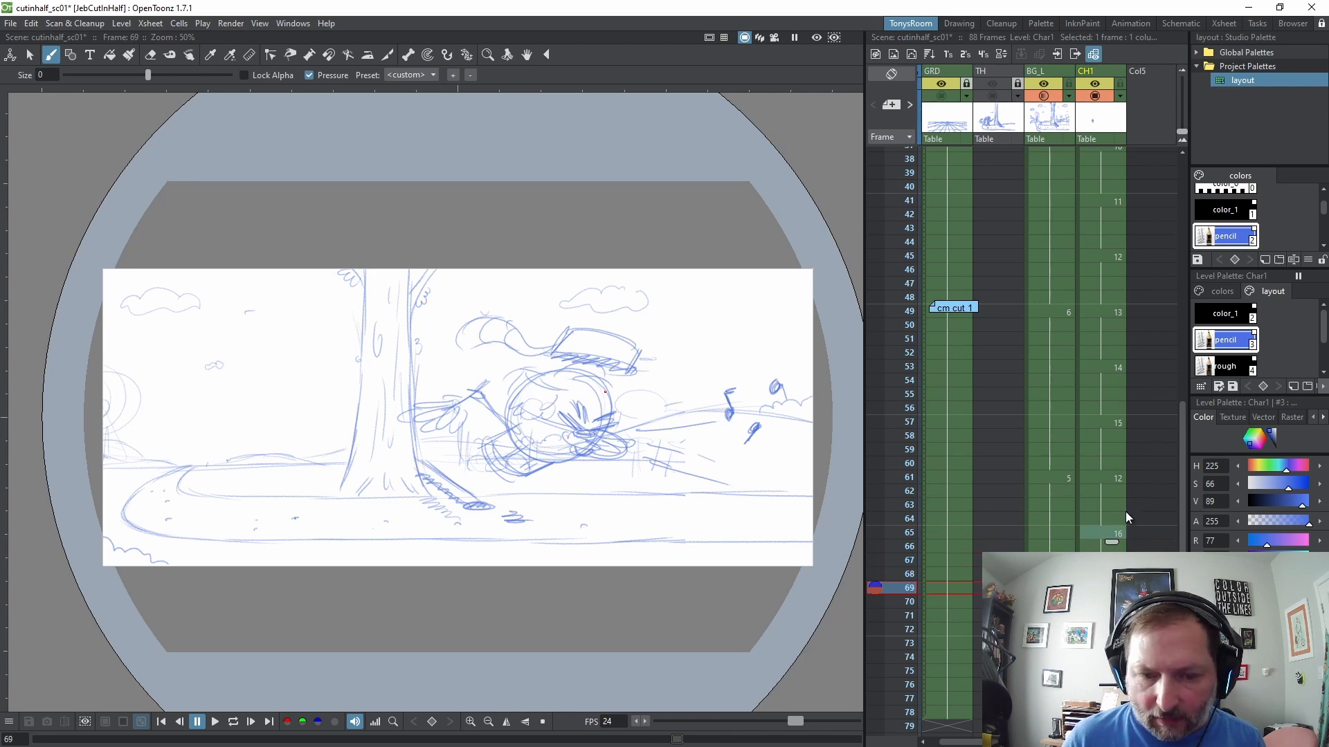
pyautogui.click(1049, 587)
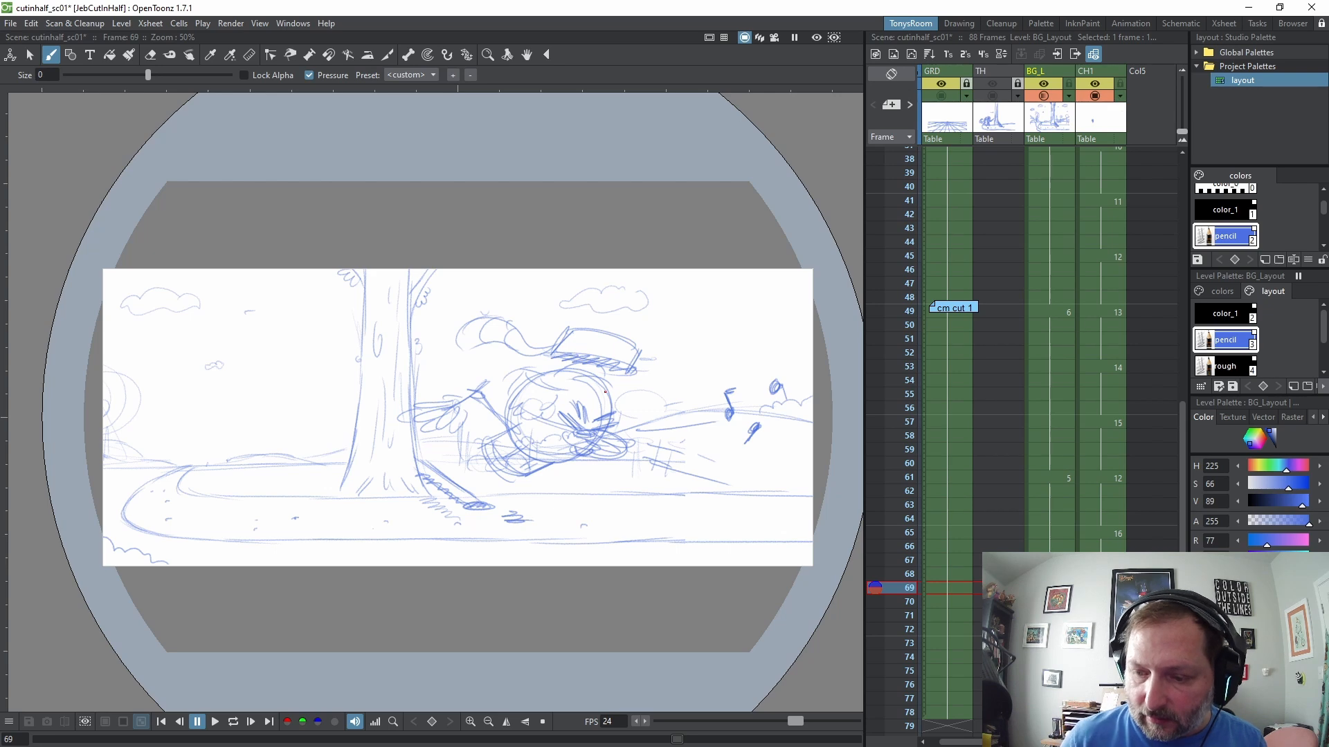
pyautogui.click(1101, 587)
pyautogui.hotkey('alt', 'd')
# Reuse CH1's drawing 15 from frame 57 at frame 69 of the same column
pyautogui.click(1111, 421)
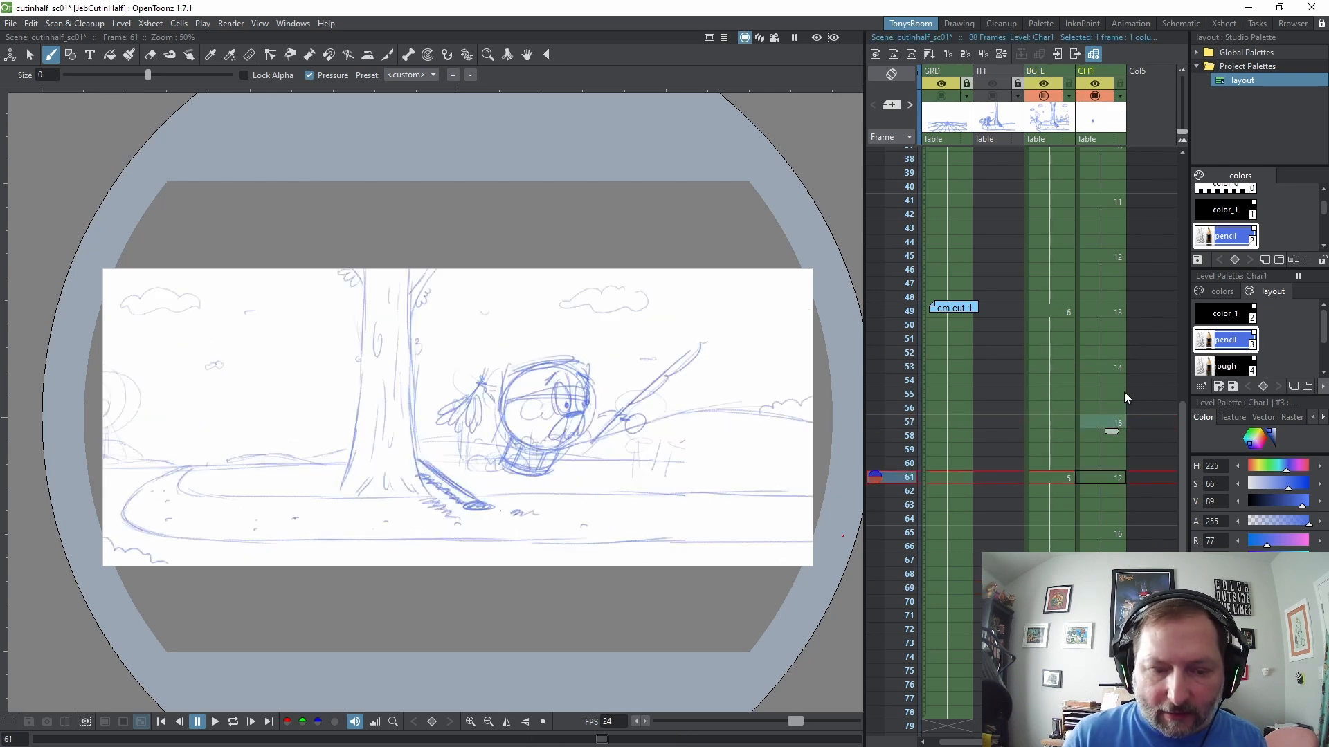
pyautogui.click(1100, 587)
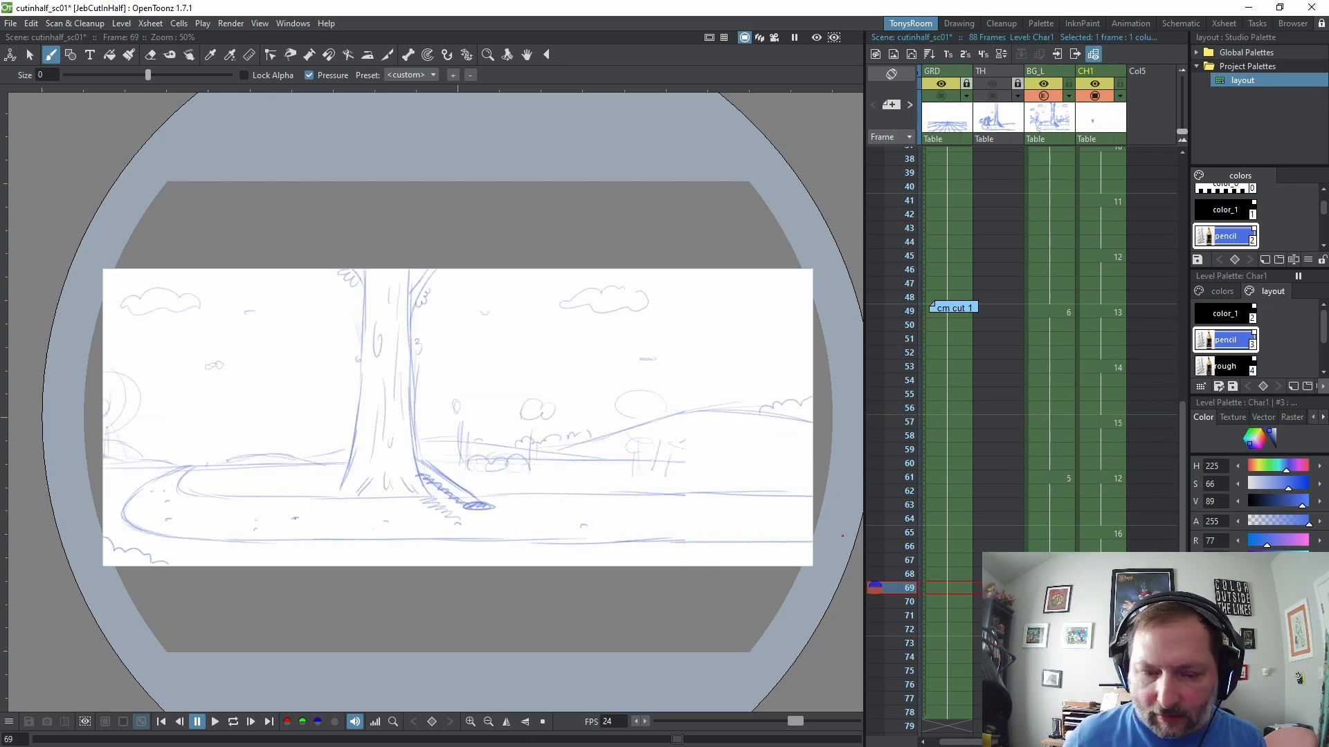
pyautogui.hotkey('ctrl', 'v')
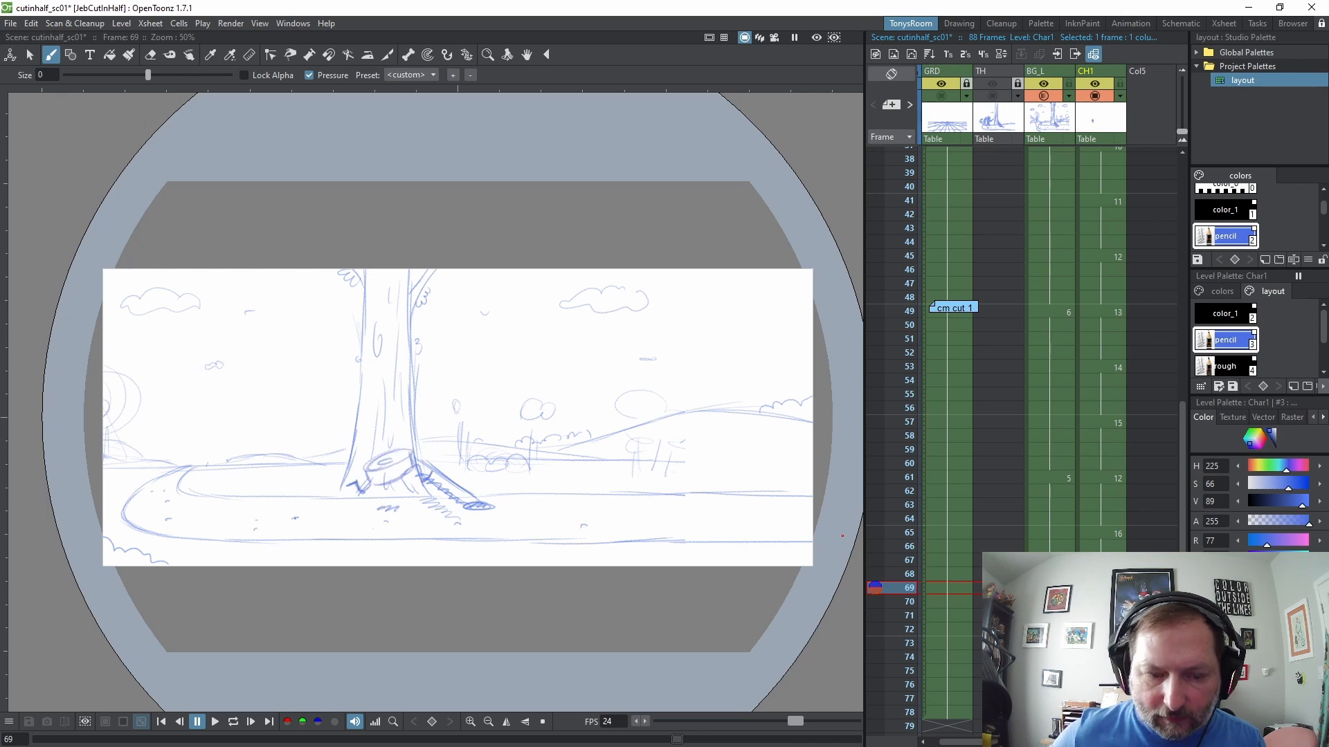
# Switch BG_L to drawing 6 at frame 69 and step through the neighbouring frames to check the cut
pyautogui.click(1050, 588)
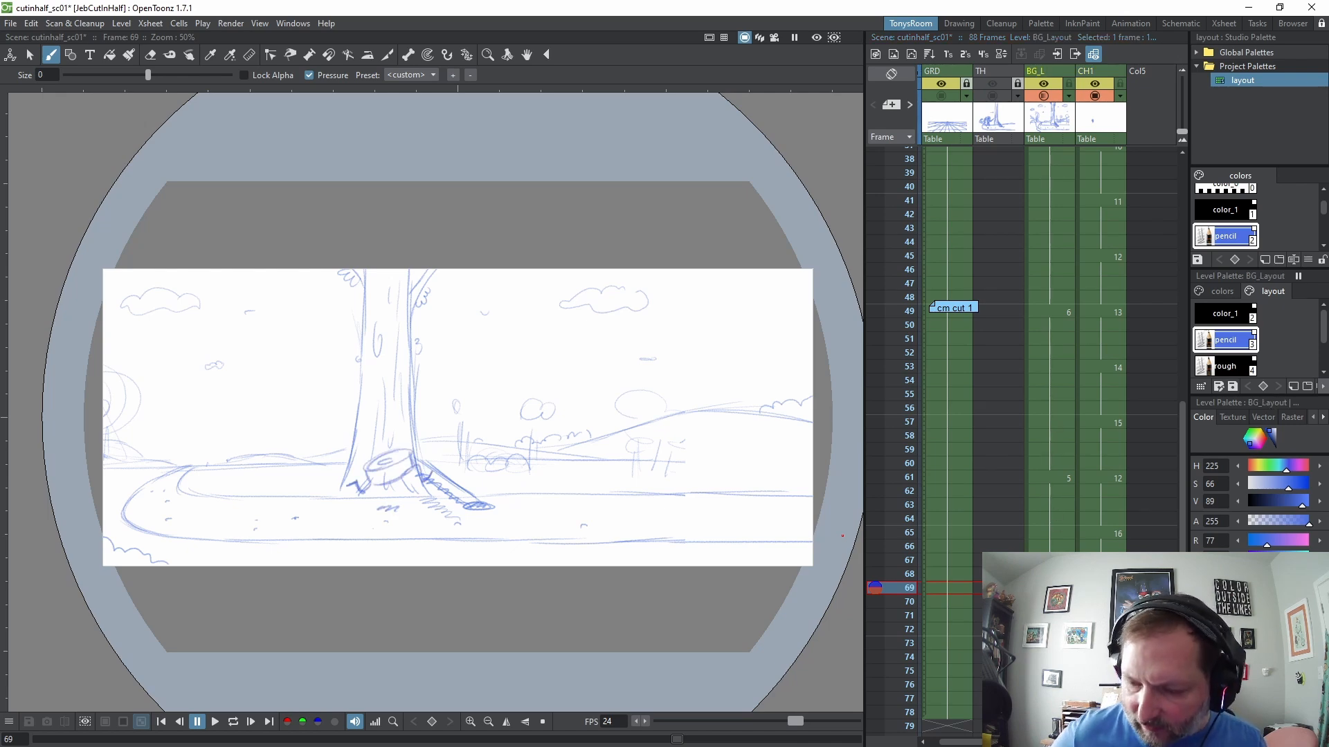
pyautogui.press('w')
pyautogui.press('.')
pyautogui.press('.')
pyautogui.press('.')
pyautogui.press(',')
pyautogui.press(',')
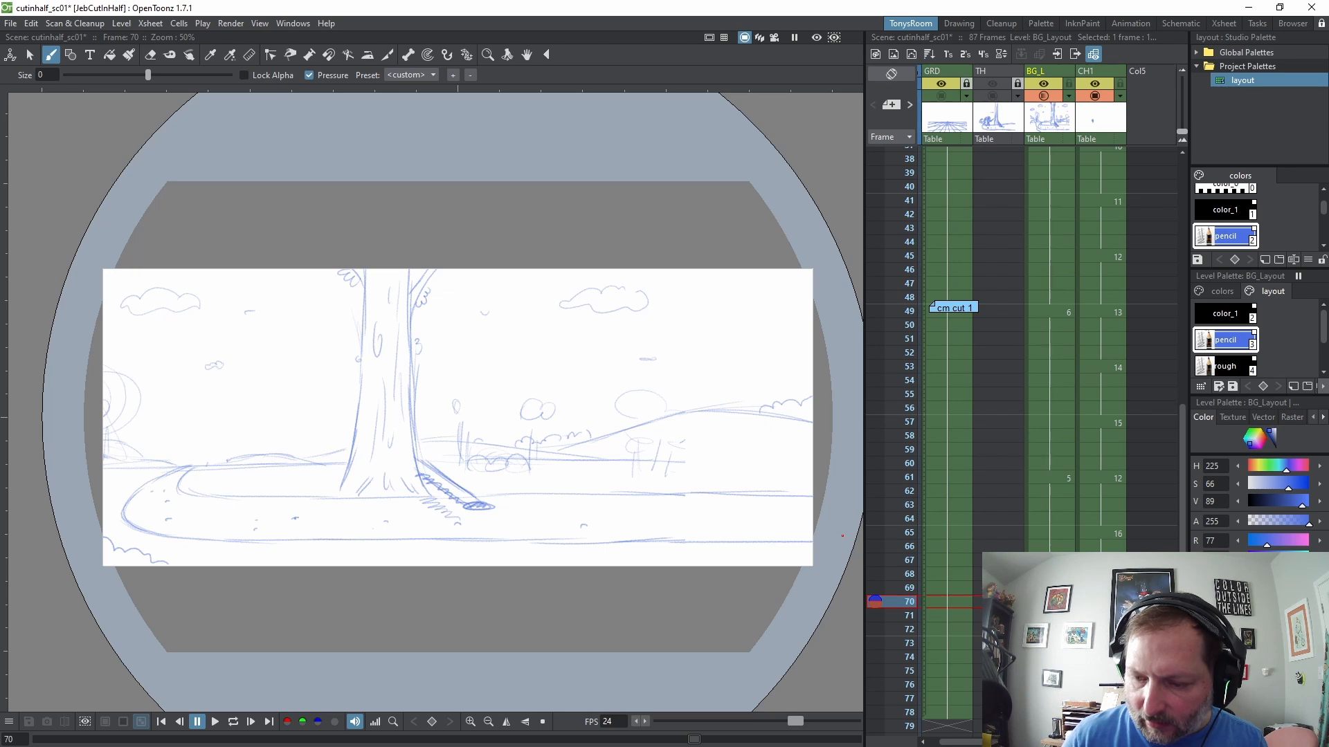
pyautogui.press(',')
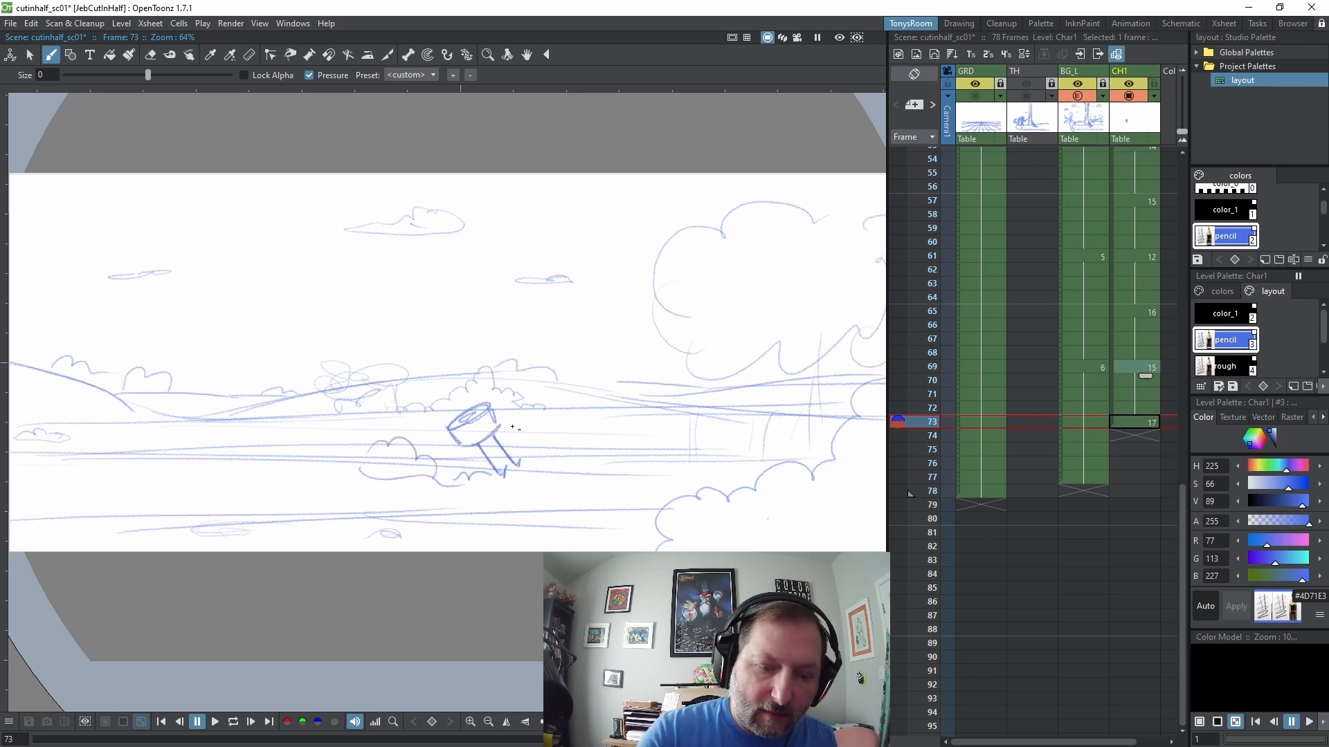
# Rotate and shift the lower half in CH1's drawing 17 at frame 73, and sketch it standing upright in drawing 18 at frame 77
pyautogui.press('s')
pyautogui.moveTo(400, 376)
pyautogui.mouseDown()
pyautogui.moveTo(336, 497)
pyautogui.moveTo(559, 435)
pyautogui.mouseUp()
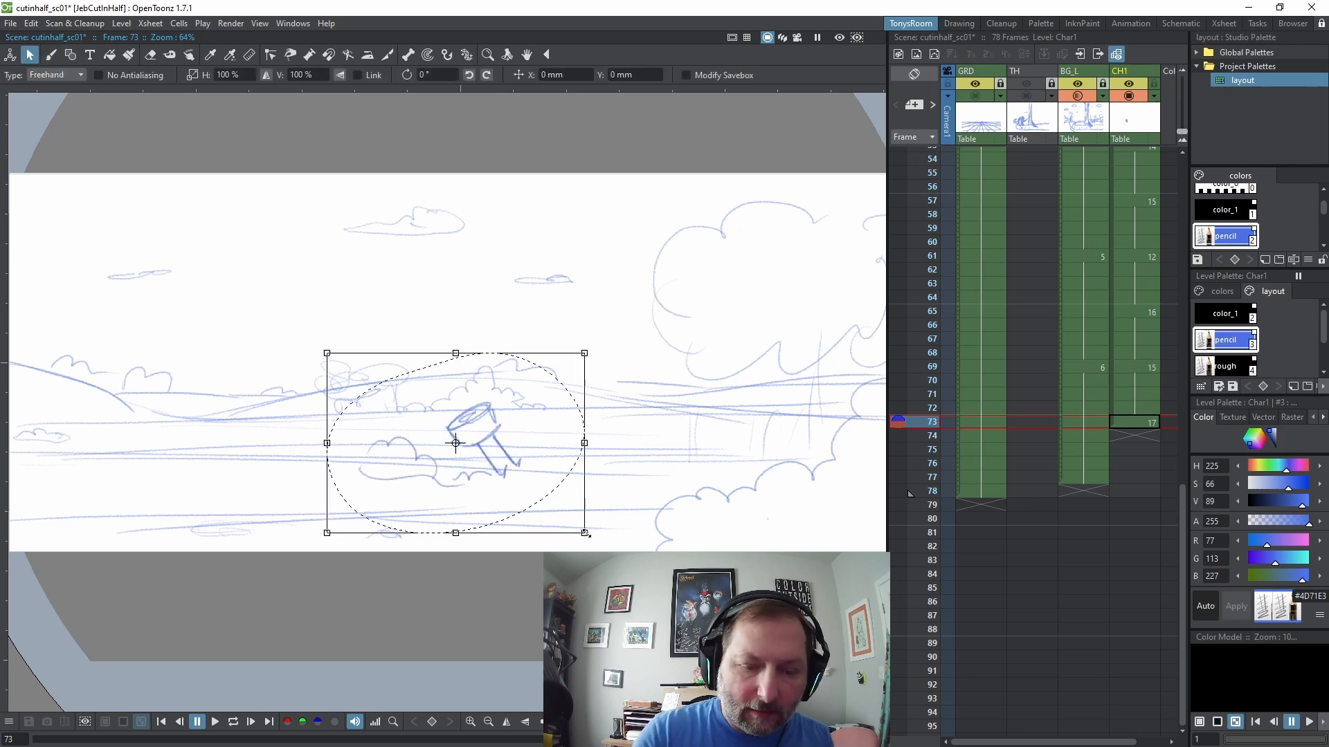
pyautogui.moveTo(585, 533)
pyautogui.mouseDown()
pyautogui.moveTo(618, 524)
pyautogui.moveTo(627, 537)
pyautogui.mouseUp()
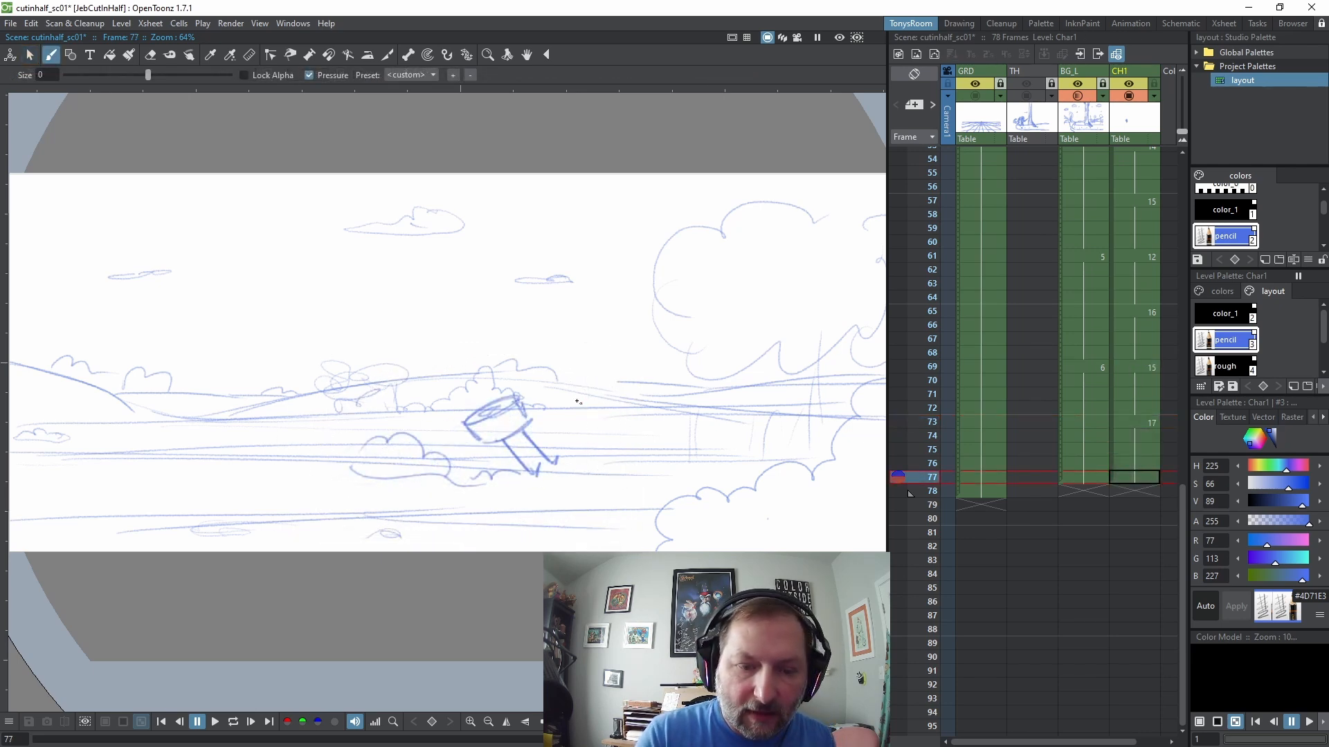
pyautogui.click(572, 403)
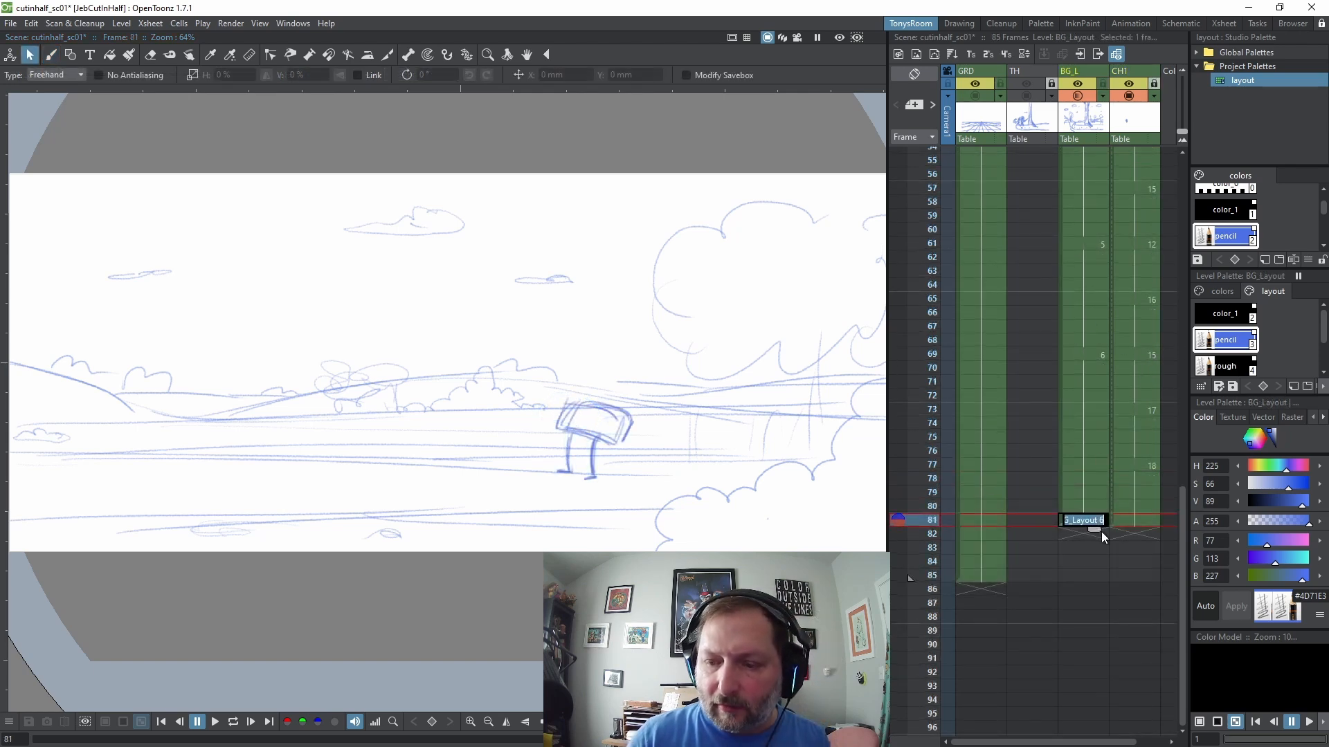
# Set BG_L to drawing 5 at frame 81 and create blank drawing 19 at the same frame of CH1
pyautogui.write('5')
pyautogui.press('Return')
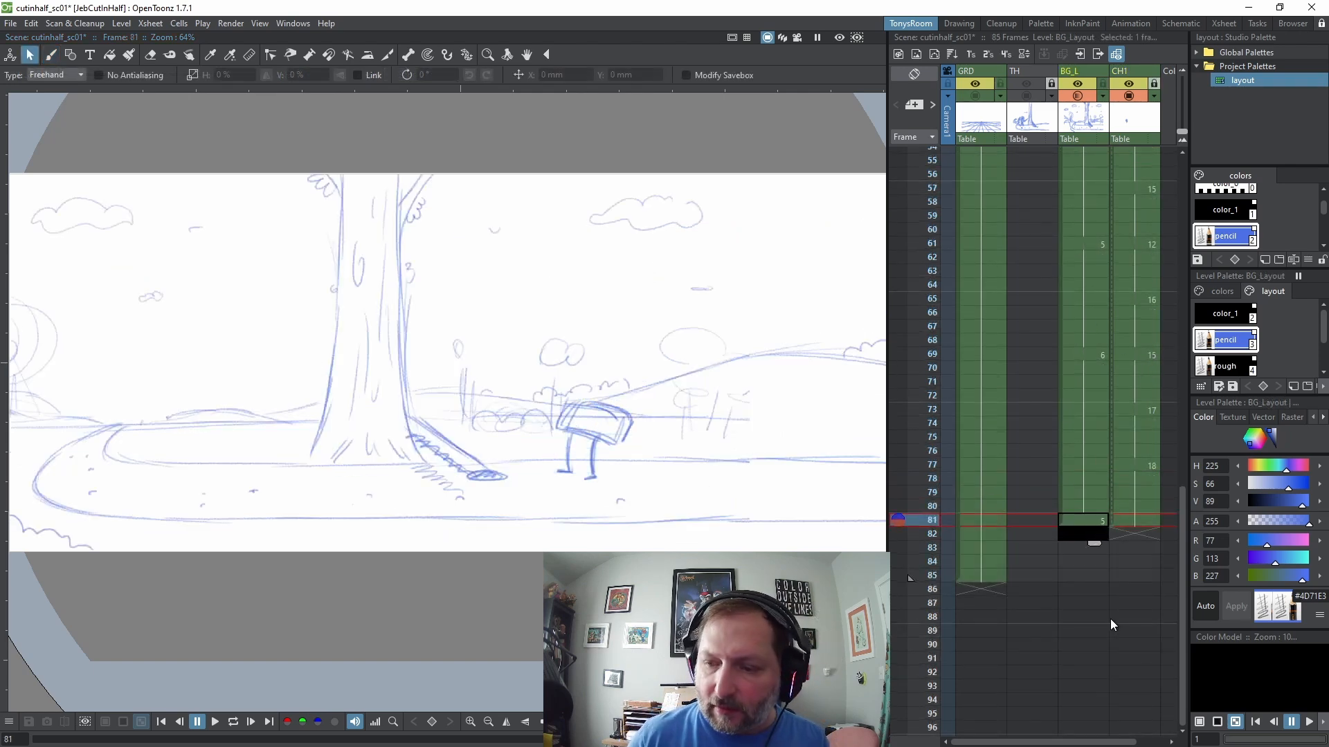
pyautogui.click(1140, 520)
pyautogui.click(1148, 410)
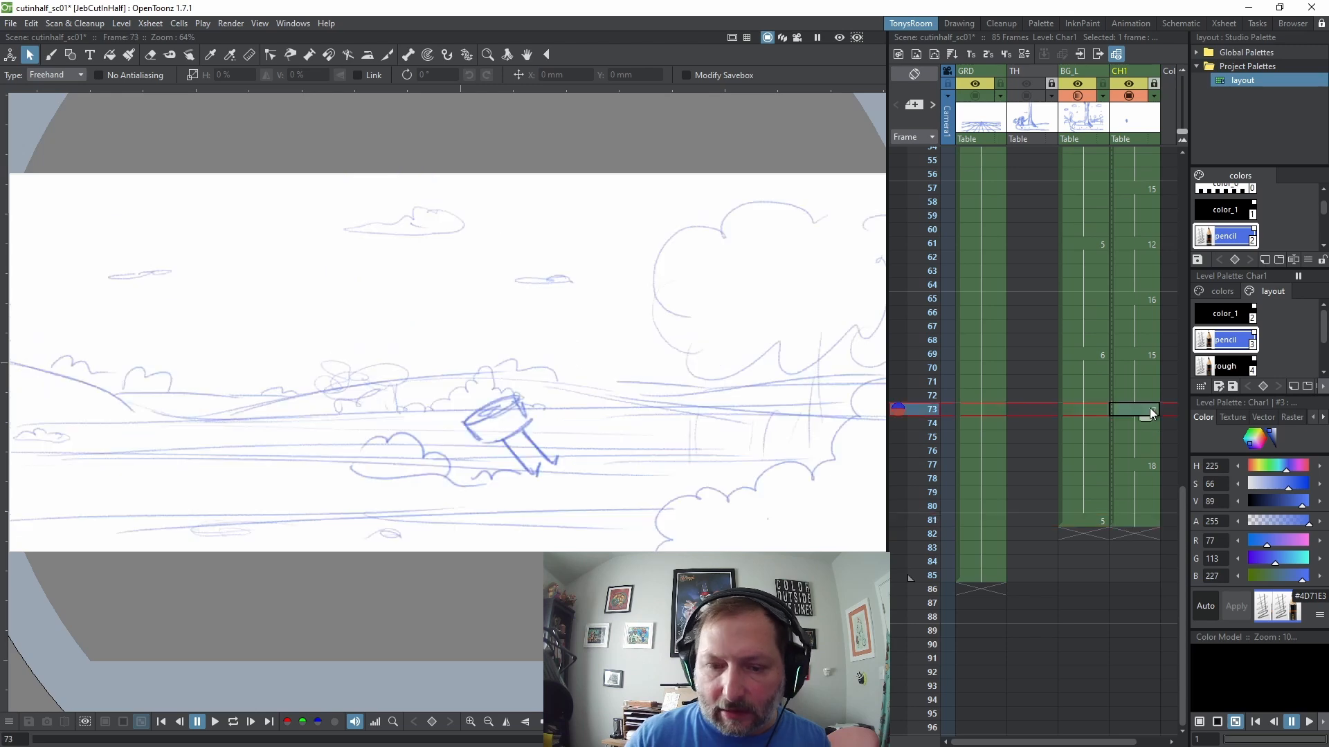
pyautogui.click(1135, 521)
pyautogui.press('b')
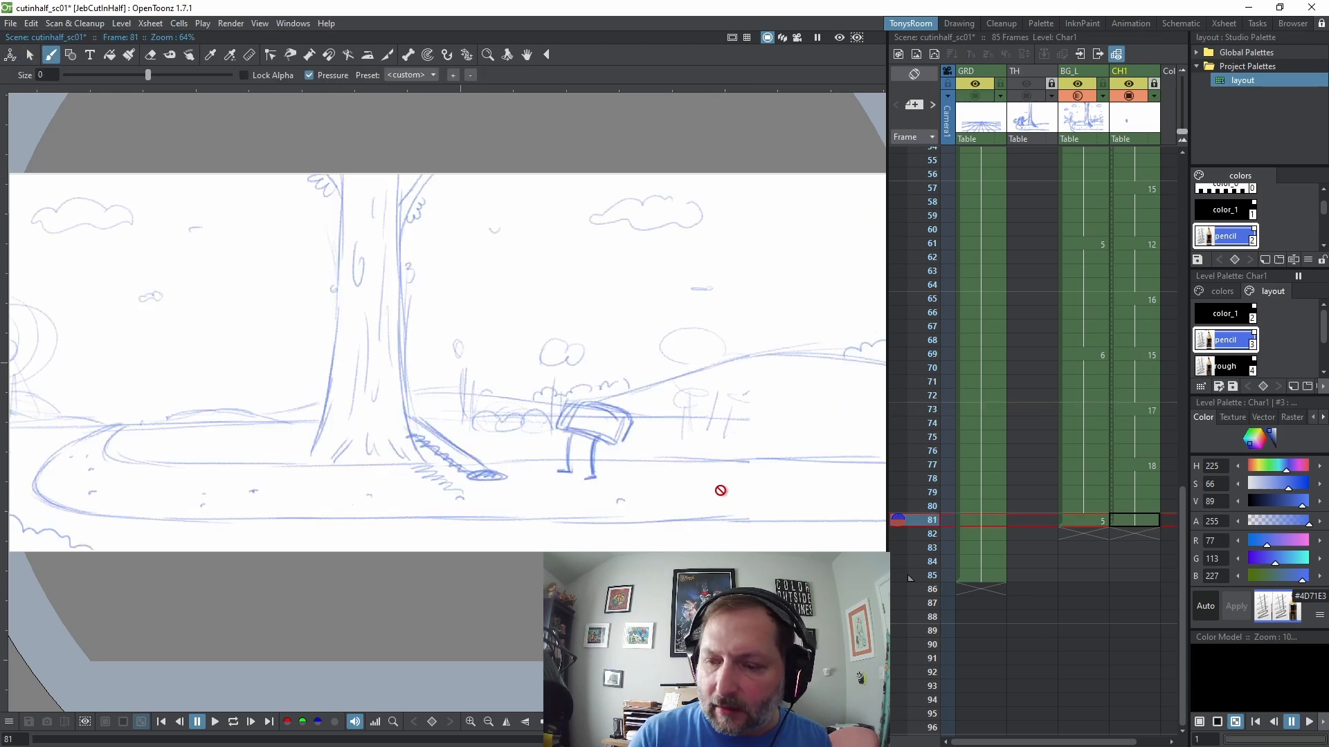
pyautogui.click(1118, 523)
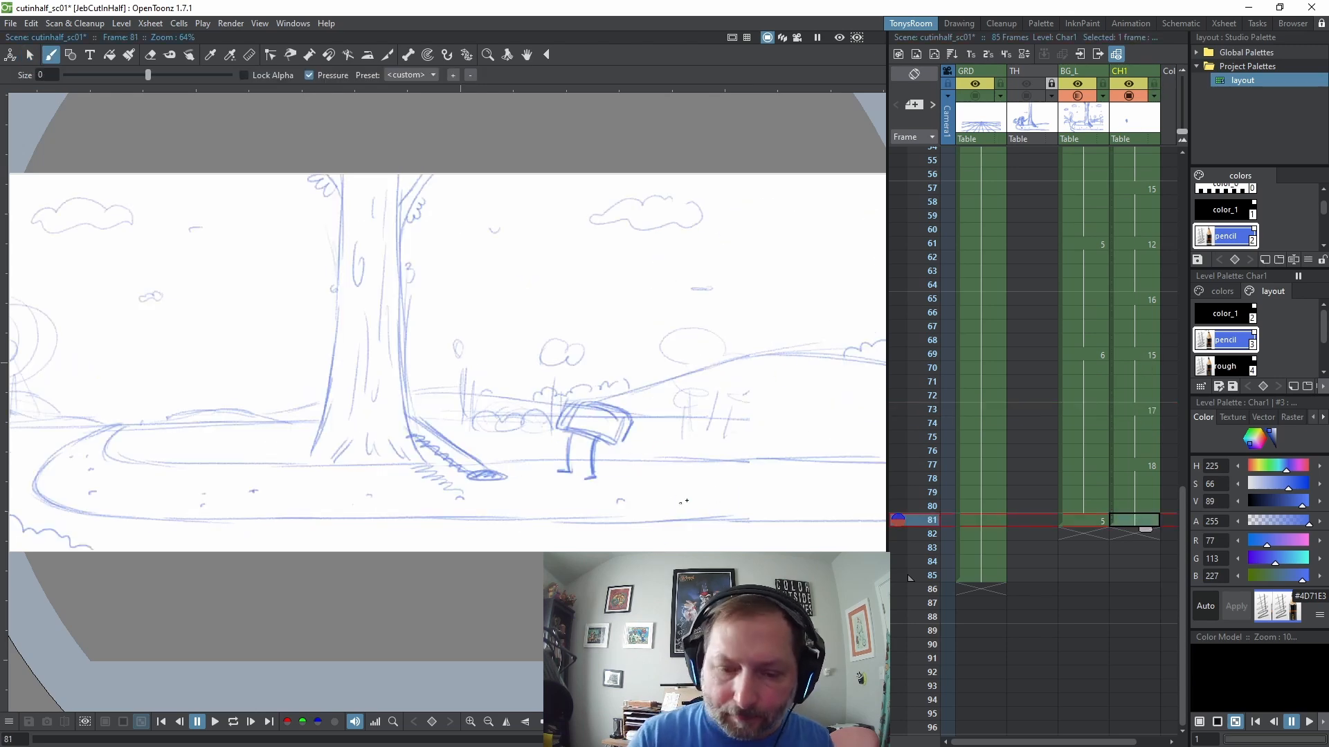
pyautogui.hotkey('alt', 'd')
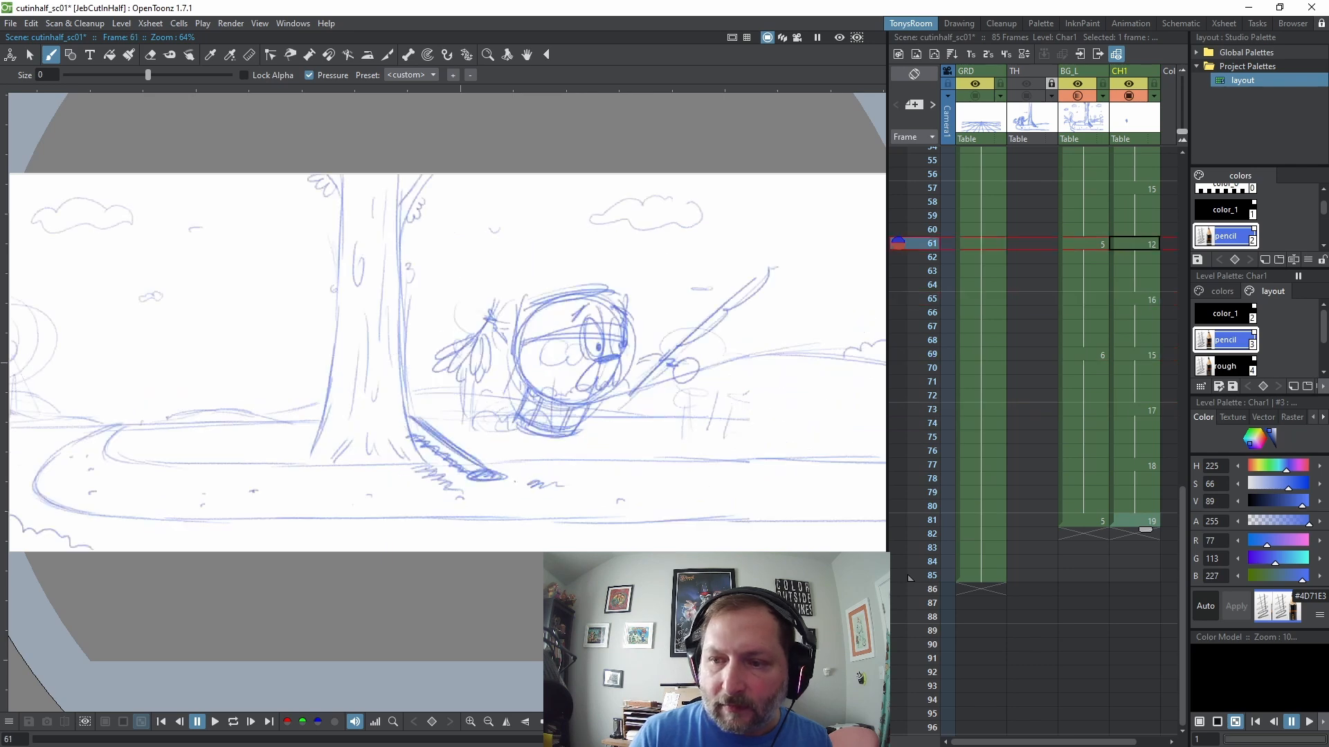
# Copy the upper half from CH1's drawing 12 at frame 61 into drawing 19 at frame 81
pyautogui.press('s')
pyautogui.moveTo(490, 258)
pyautogui.mouseDown()
pyautogui.moveTo(475, 439)
pyautogui.moveTo(706, 193)
pyautogui.moveTo(485, 258)
pyautogui.mouseUp()
pyautogui.click(32, 22)
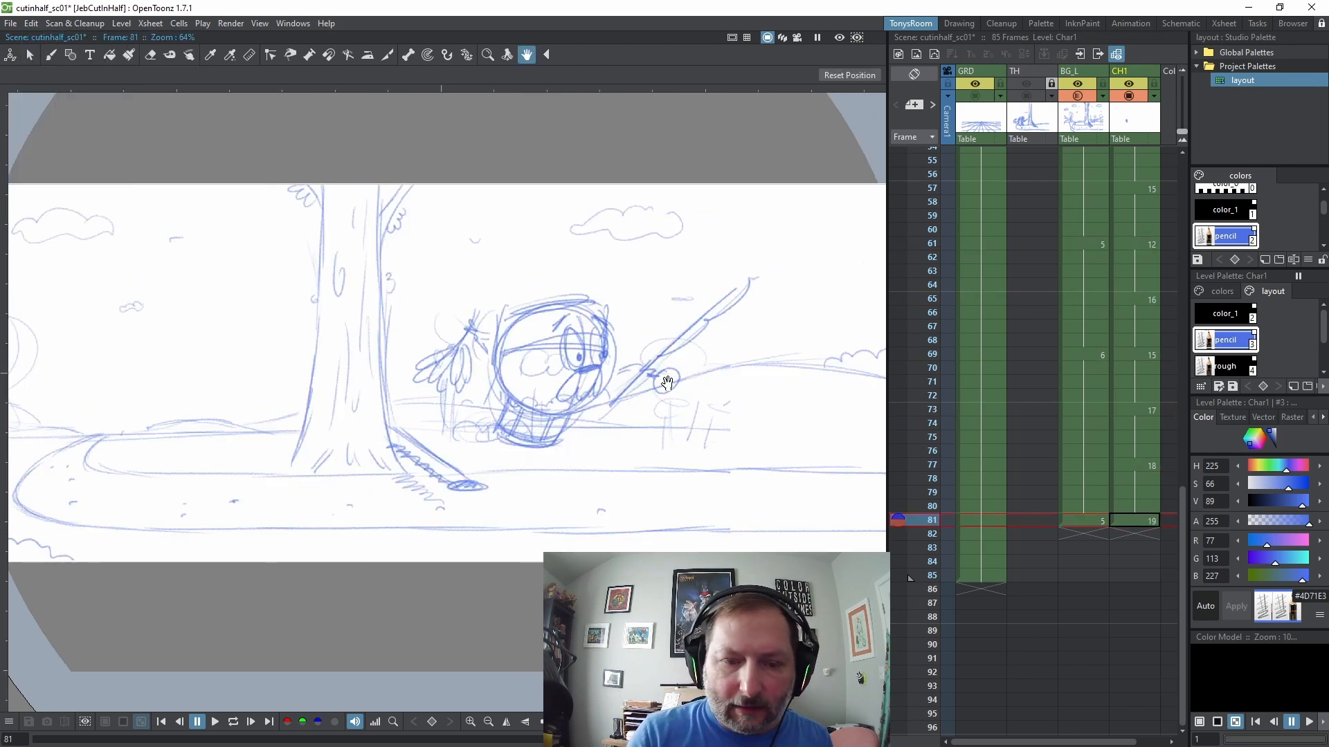
# Move the stick away from the upper half in drawing 19, rotate it steeper and erase the leftover arm lines
pyautogui.press('s')
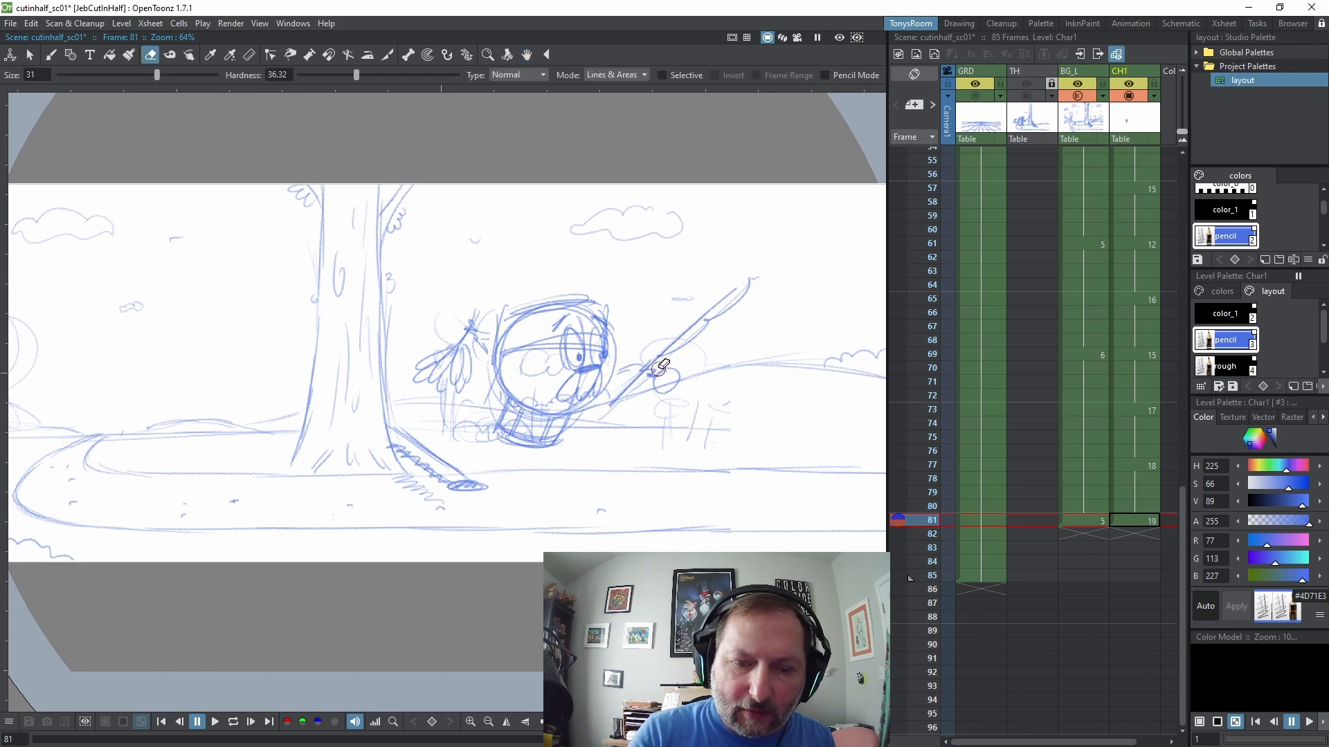
pyautogui.moveTo(642, 362)
pyautogui.mouseDown()
pyautogui.moveTo(688, 399)
pyautogui.moveTo(719, 389)
pyautogui.mouseUp()
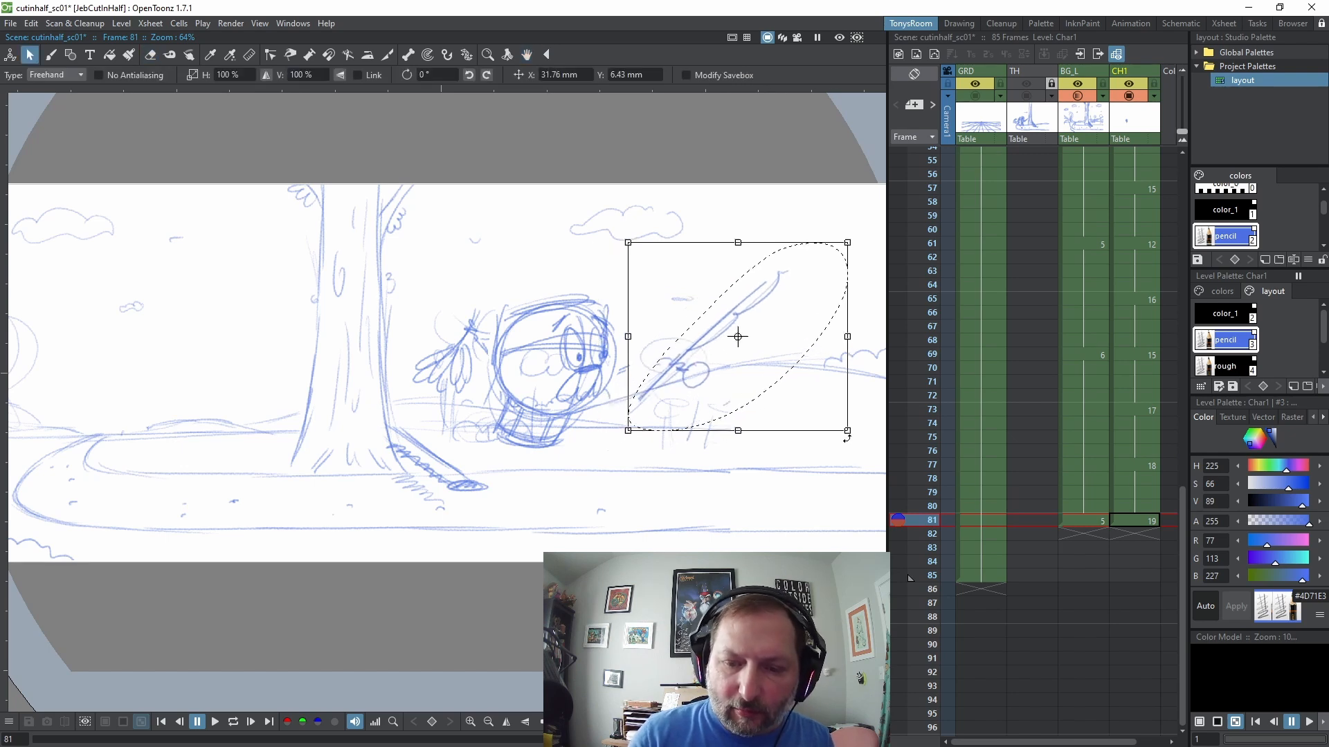
pyautogui.moveTo(845, 436); pyautogui.dragTo(854, 392)
pyautogui.moveTo(770, 409); pyautogui.dragTo(782, 391)
pyautogui.click(762, 486)
pyautogui.press('e')
pyautogui.moveTo(629, 367); pyautogui.dragTo(622, 373)
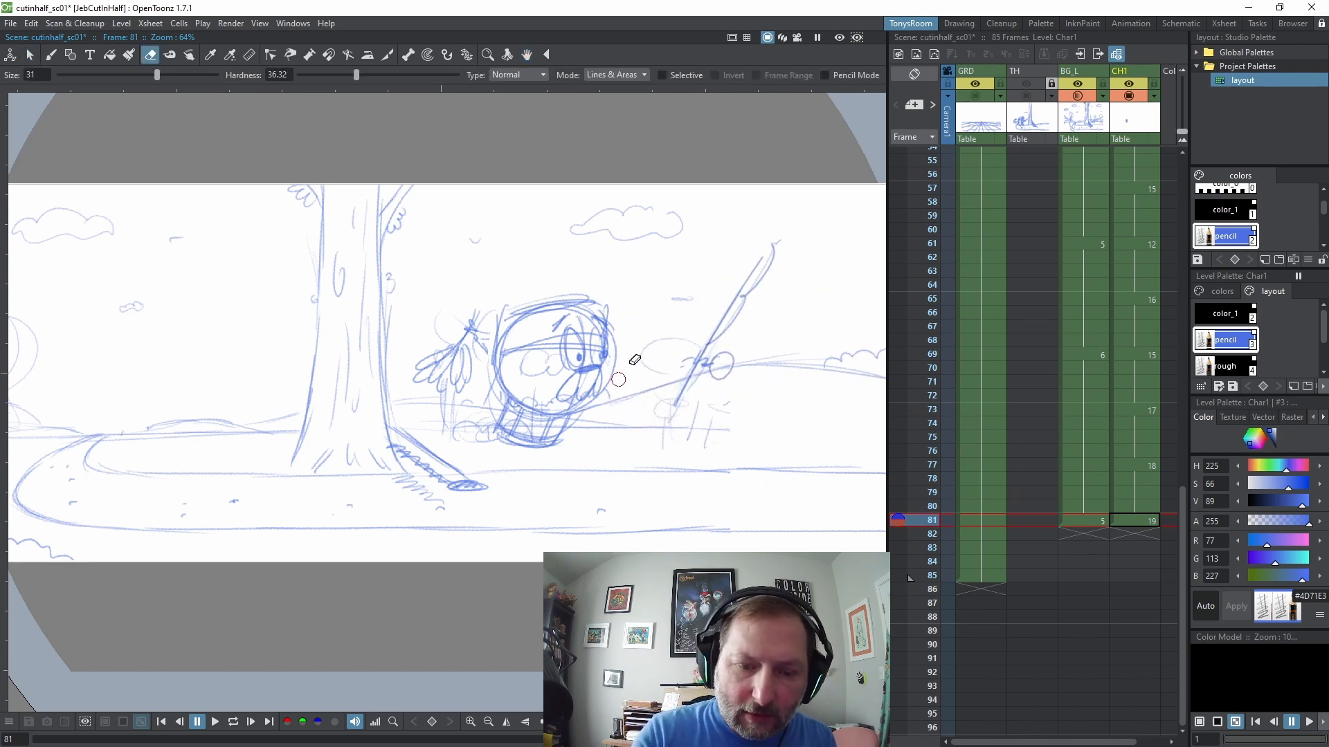
# Redraw the upper half in drawing 19 with angry brows, a drooping hand, motion marks and a ground shadow, and compare it with the adjacent drawing
pyautogui.press('b')
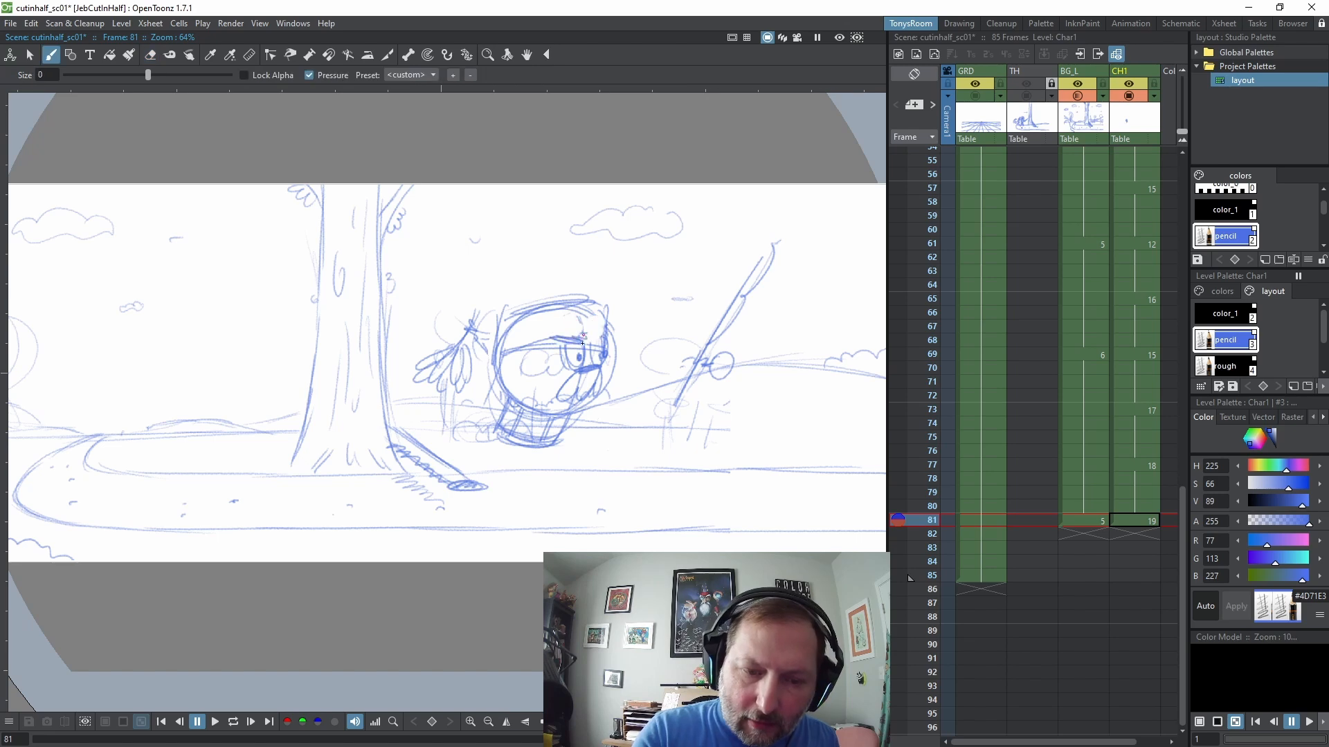
pyautogui.moveTo(554, 340); pyautogui.dragTo(585, 332)
pyautogui.moveTo(589, 339); pyautogui.dragTo(615, 333)
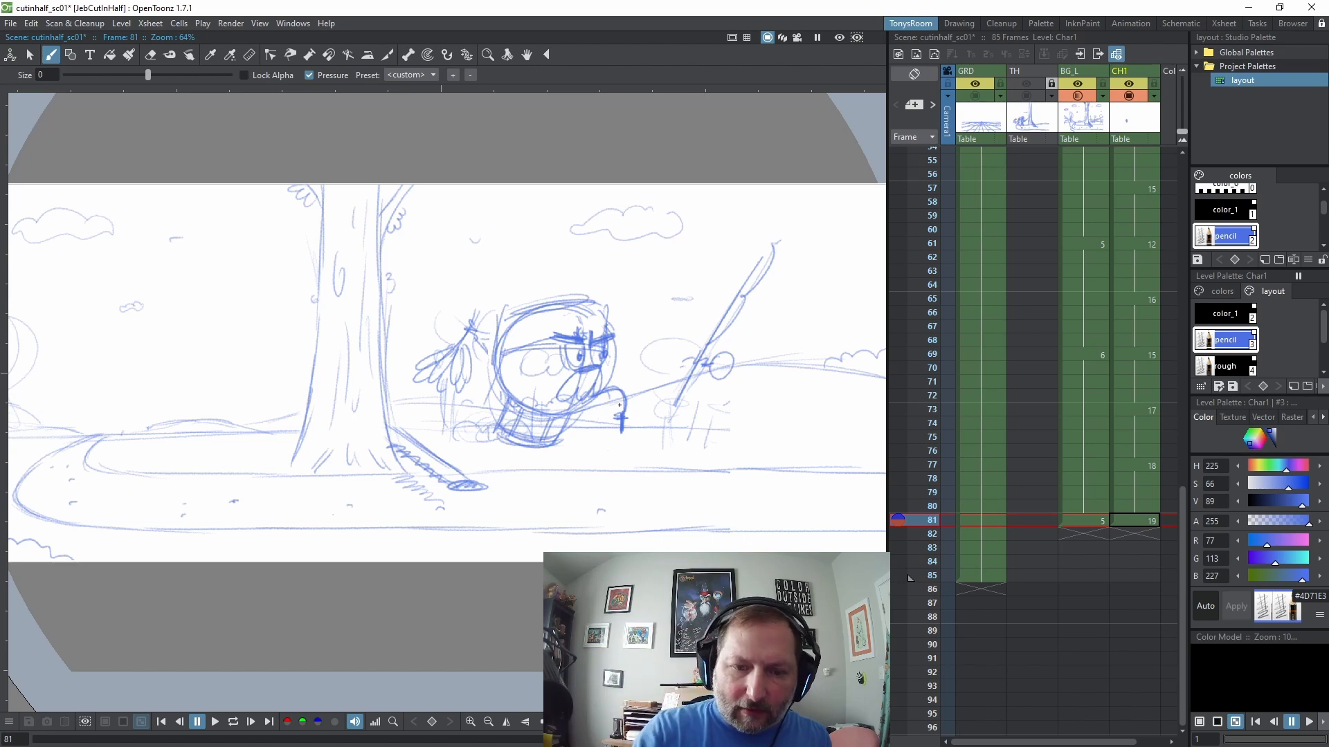
pyautogui.moveTo(631, 369); pyautogui.dragTo(640, 385)
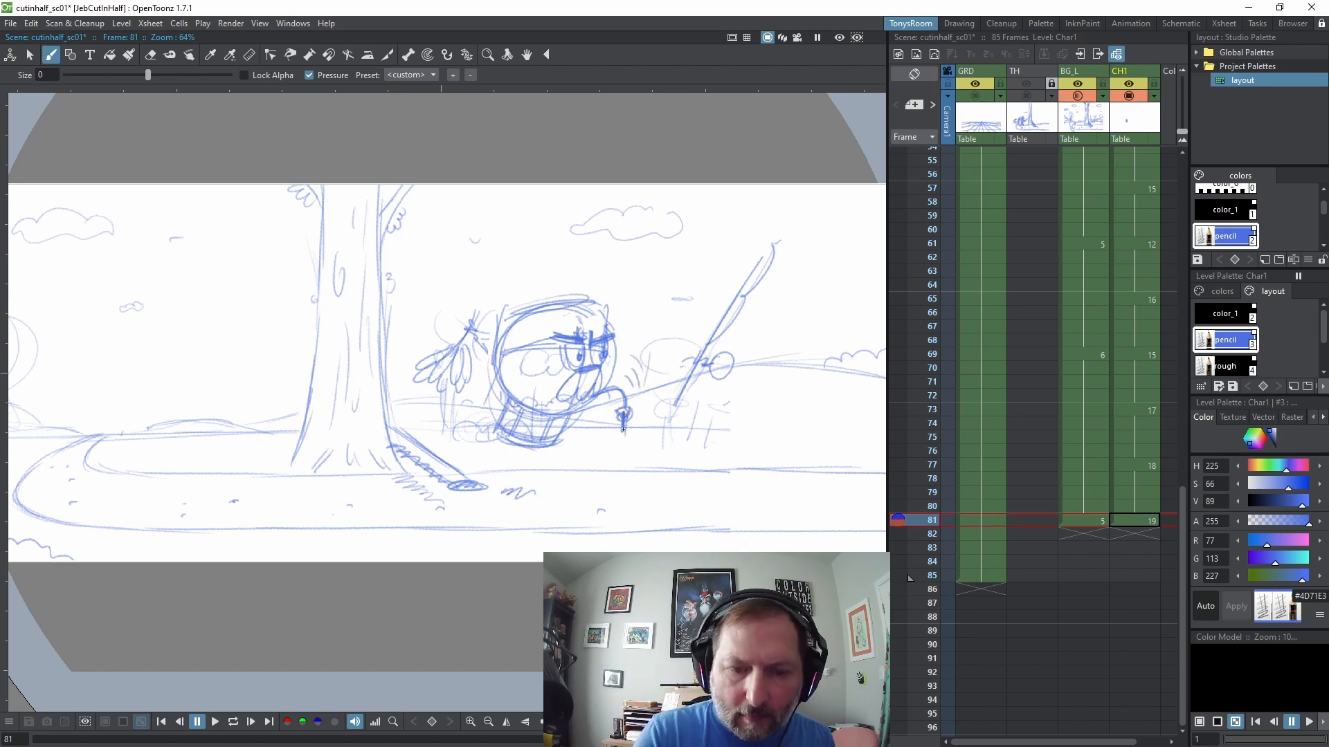
pyautogui.press(',')
pyautogui.press('.')
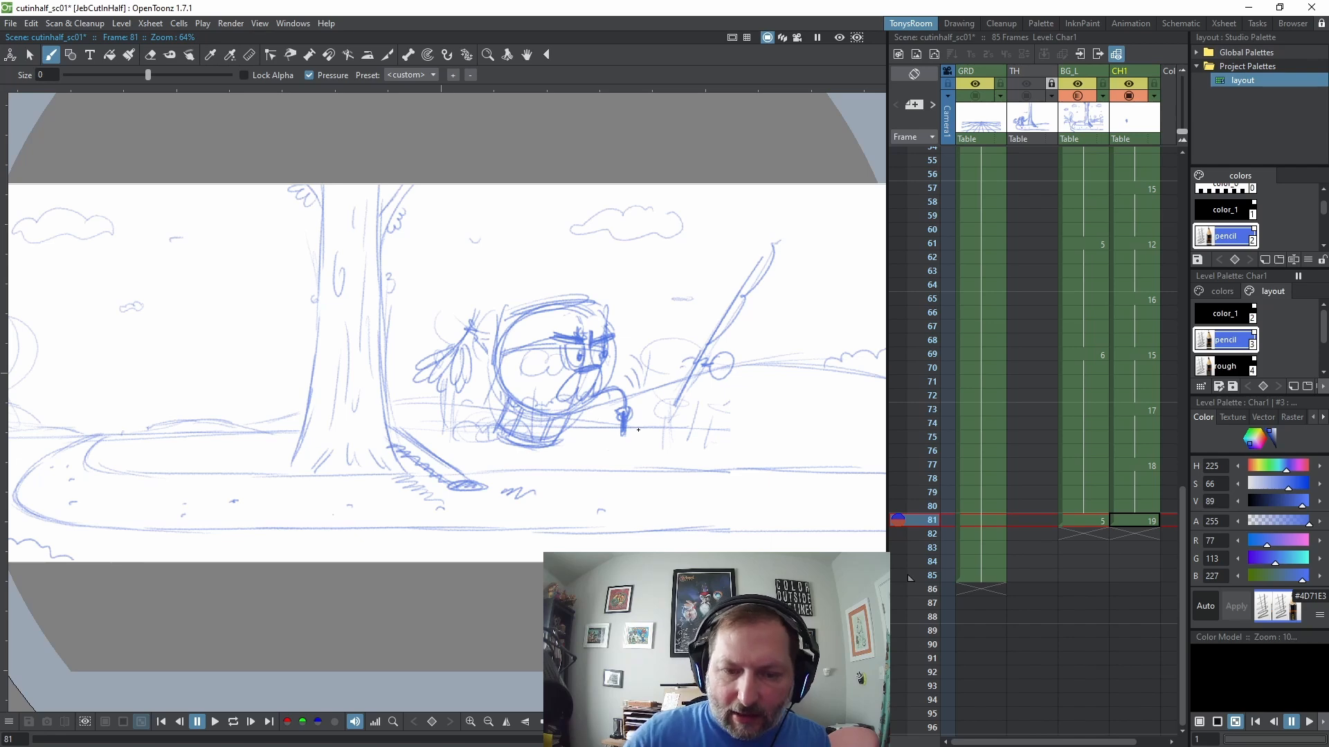
# Extend the frame 81 drawings of BG_L and CH1 by four frames and create blank drawing 20 at frame 85 of CH1
pyautogui.press('Insert')
pyautogui.press('Insert')
pyautogui.press('Insert')
pyautogui.press('Insert')
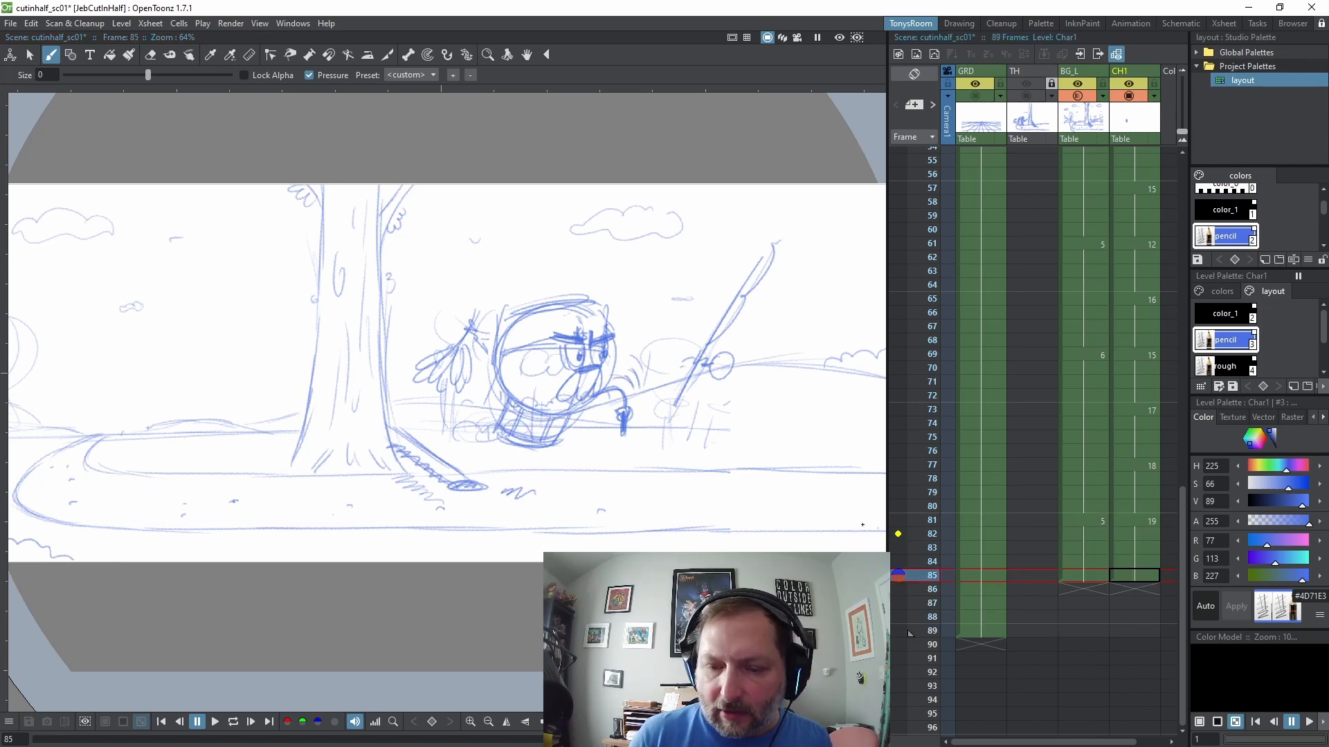
pyautogui.hotkey('alt', 'd')
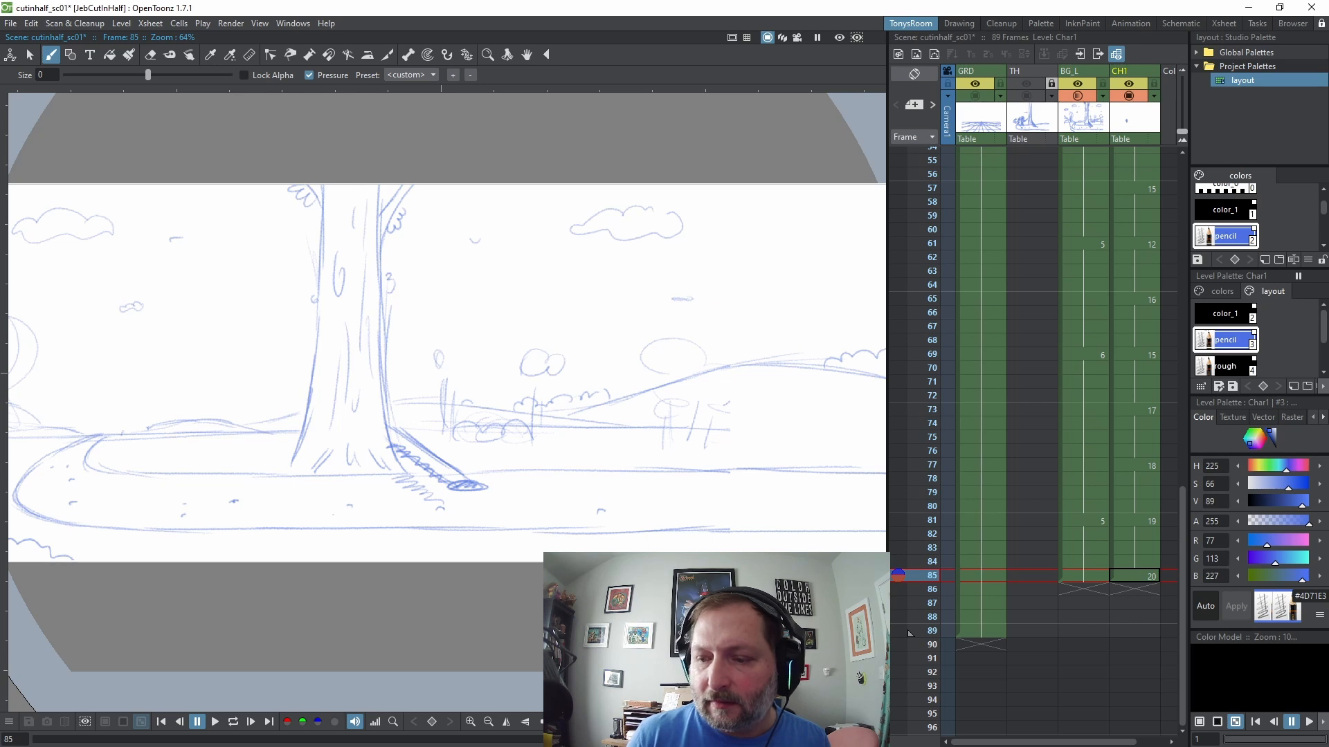
# Set BG_L to drawing 6 at frame 85 and extend the BG_L and CH1 drawings through frame 89
pyautogui.click(1094, 579)
pyautogui.write('6')
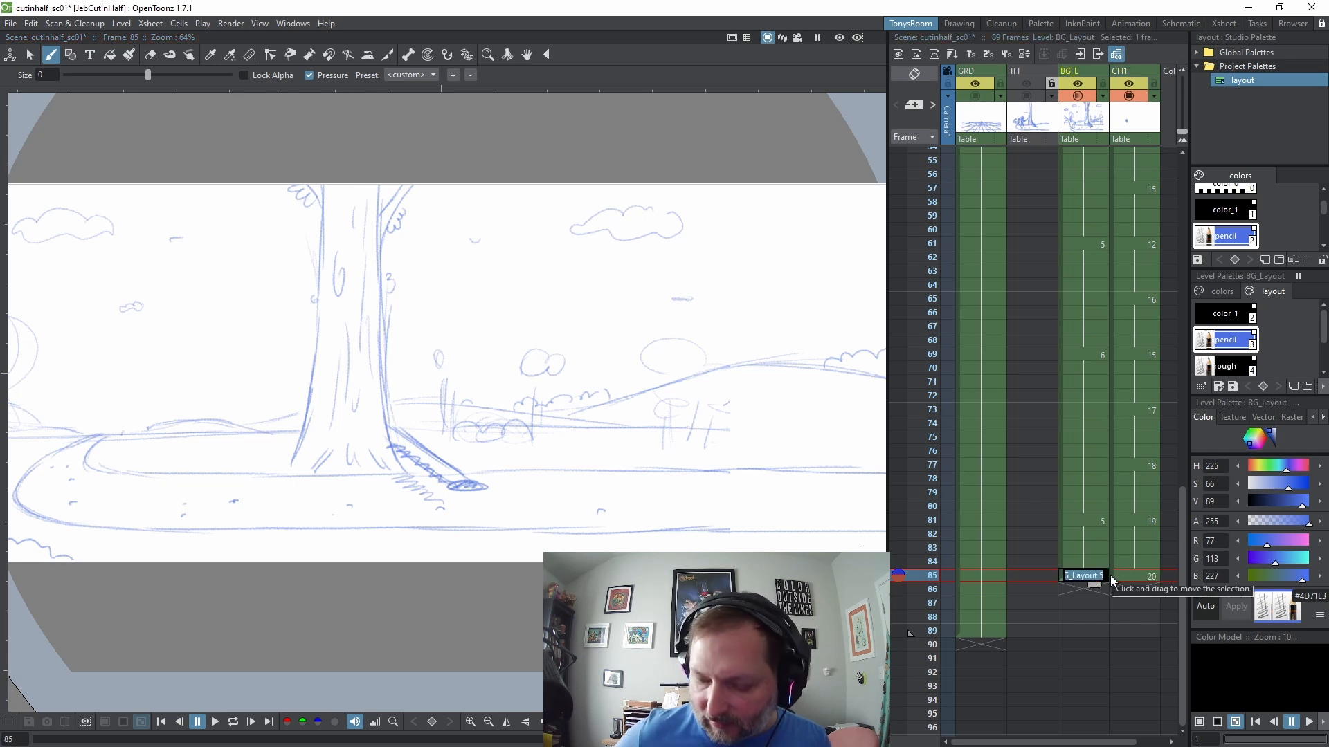
pyautogui.press('Return')
pyautogui.click(1085, 578)
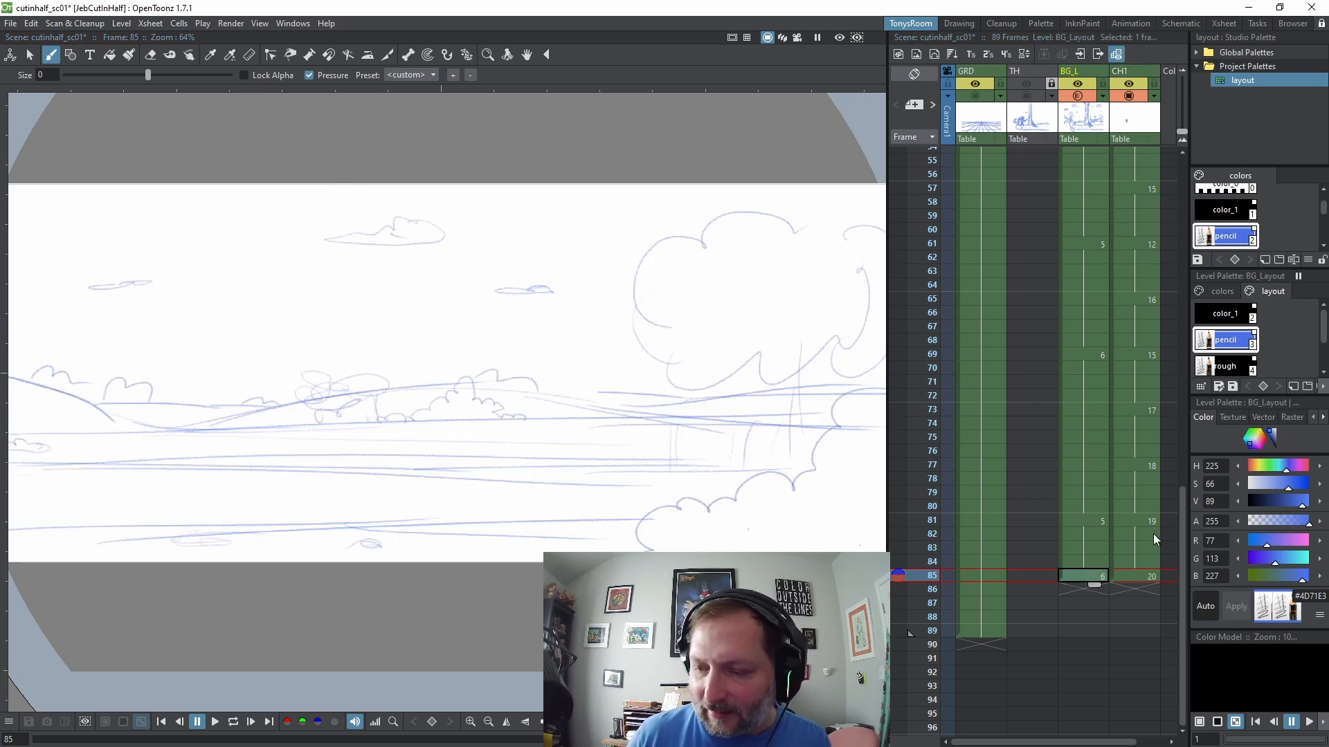
pyautogui.press('F5')
pyautogui.press('F5')
pyautogui.press('F5')
pyautogui.press('F5')
pyautogui.click(1144, 576)
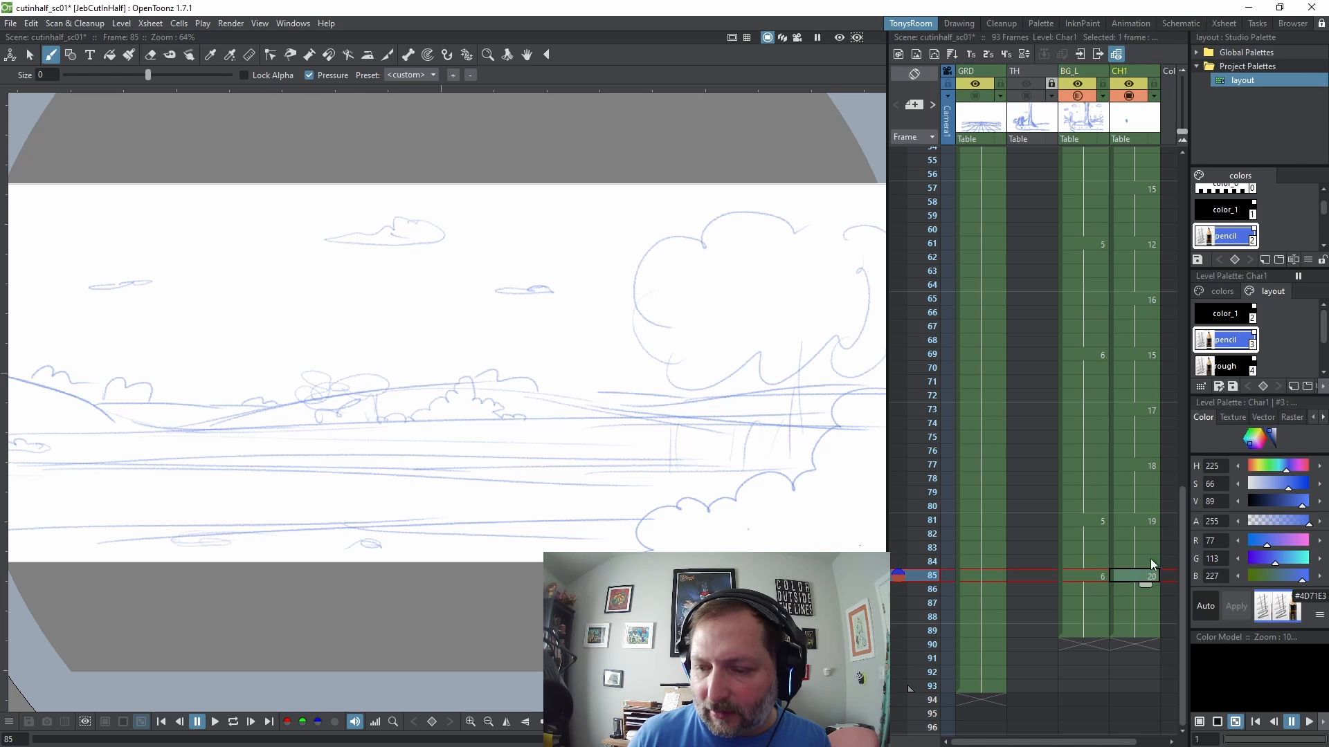
# Step through CH1's lower-half poses from frame 73 to 85 and show frame 77 as a fixed onion skin at frame 85
pyautogui.click(1142, 409)
pyautogui.press('.')
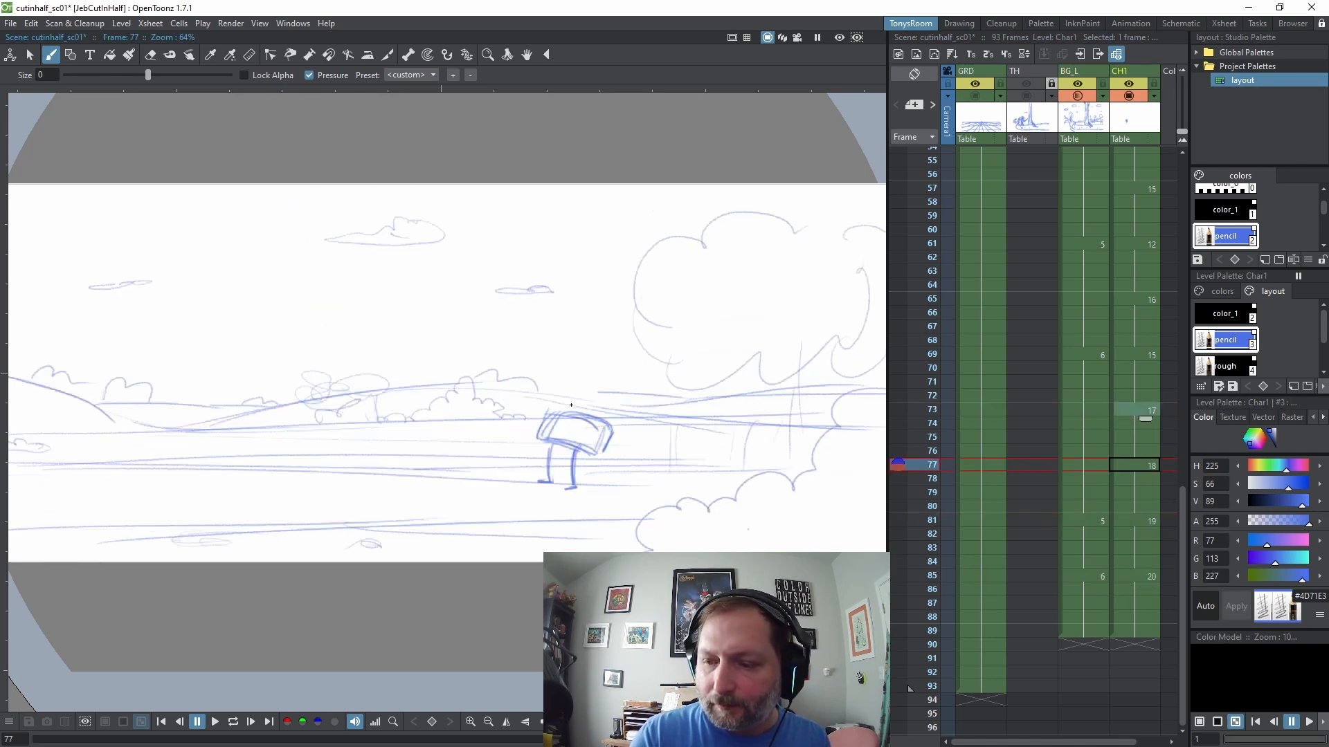
pyautogui.press('s')
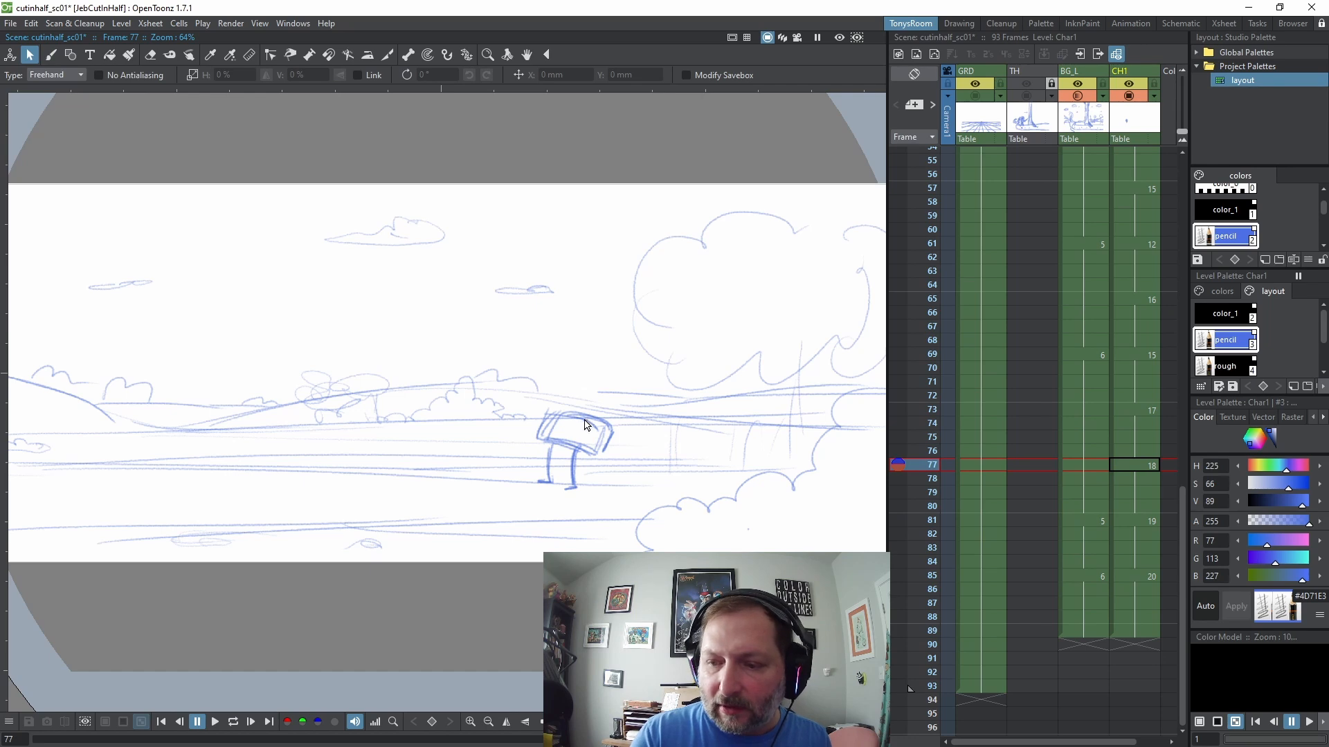
pyautogui.press('.')
pyautogui.press('.')
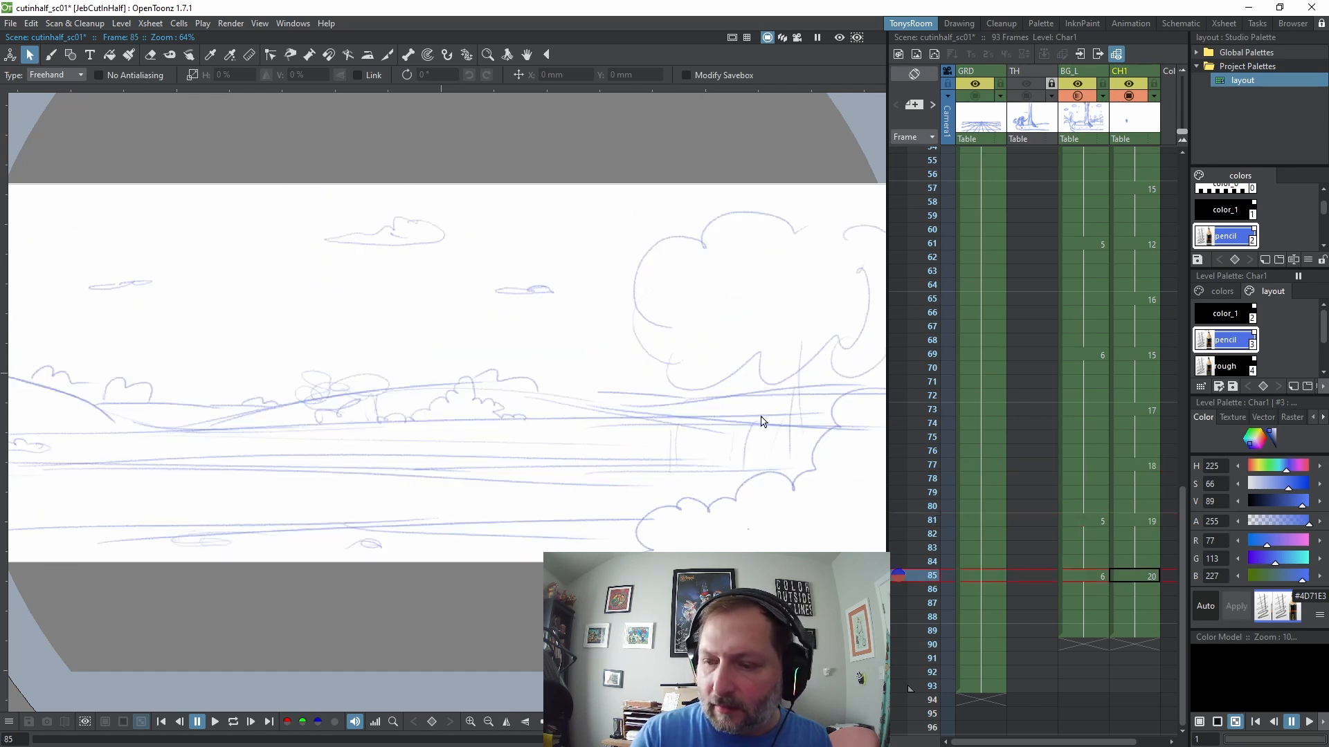
pyautogui.click(898, 465)
pyautogui.press('b')
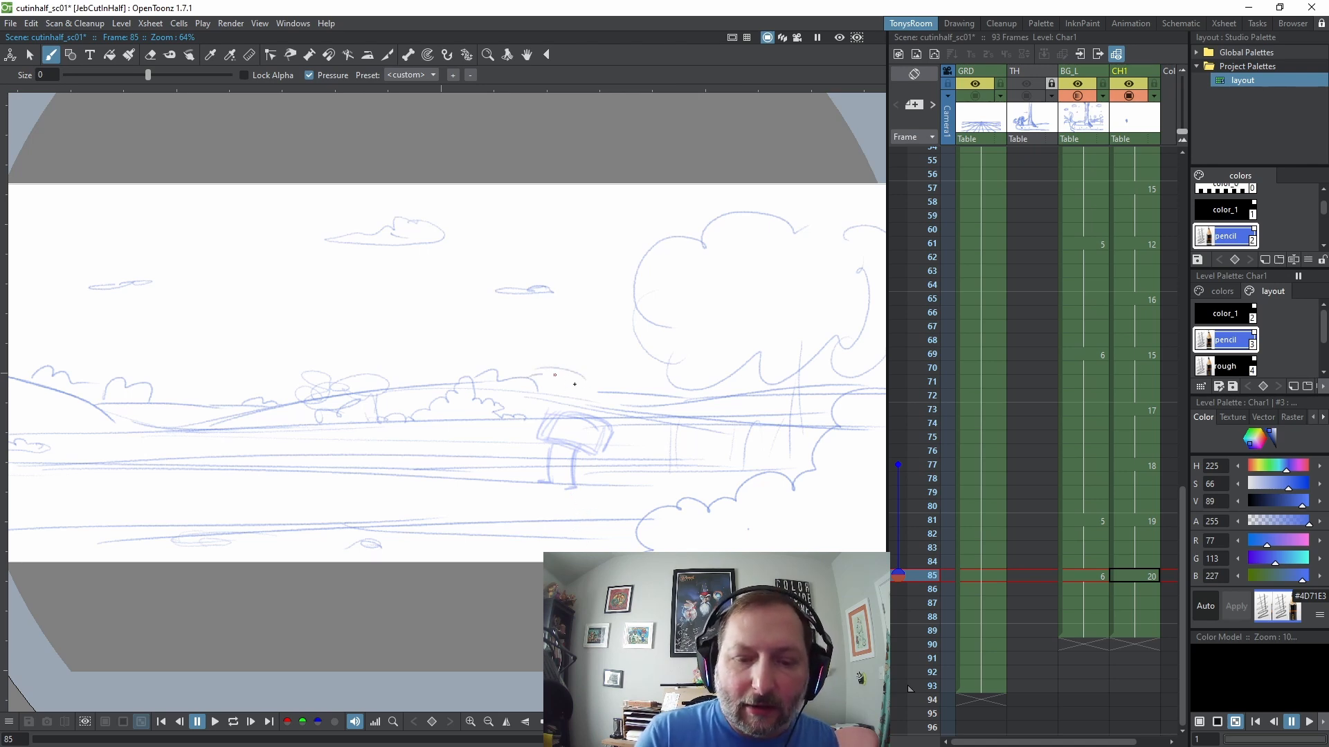
# Sketch the lower half leaping with bent legs in CH1's drawing 20, just above its onion-skinned standing pose
pyautogui.moveTo(542, 375)
pyautogui.mouseDown()
pyautogui.moveTo(579, 387)
pyautogui.moveTo(524, 403)
pyautogui.mouseUp()
pyautogui.moveTo(528, 372); pyautogui.dragTo(517, 402)
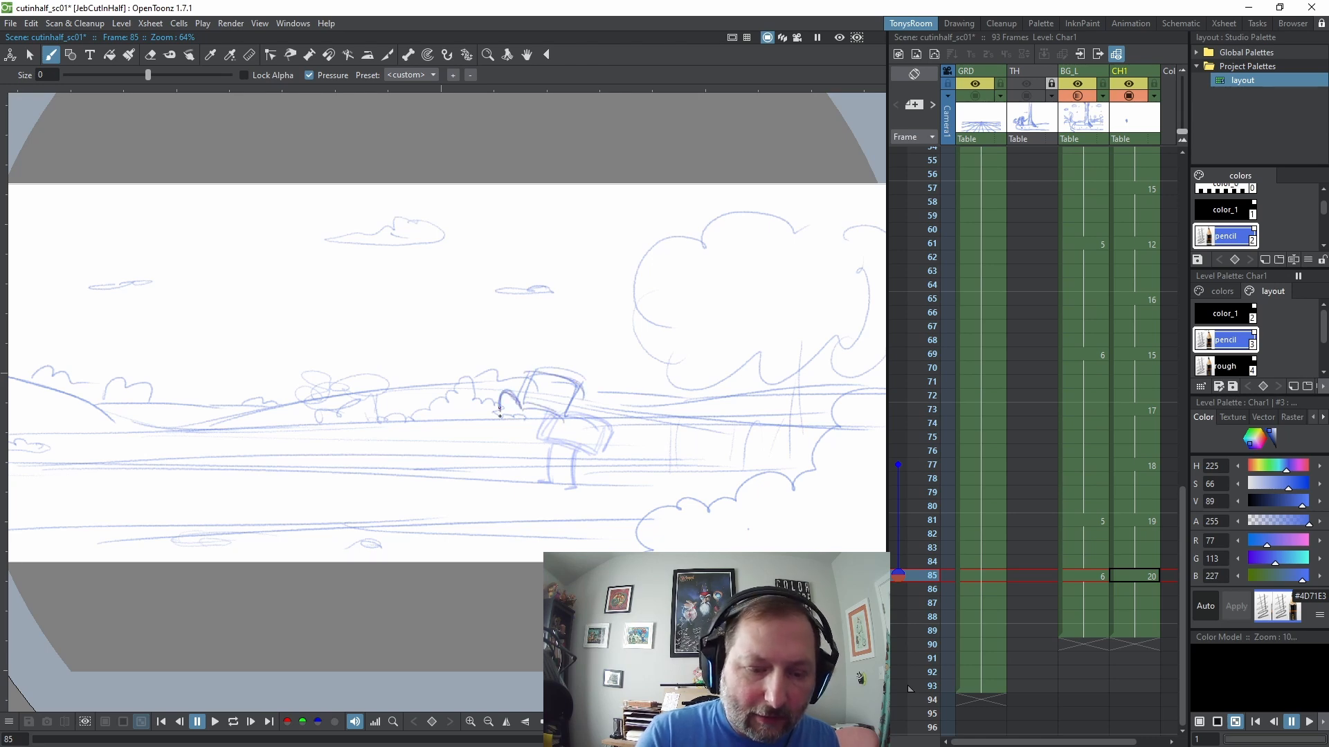
pyautogui.moveTo(500, 416)
pyautogui.mouseDown()
pyautogui.moveTo(518, 391)
pyautogui.moveTo(484, 370)
pyautogui.mouseUp()
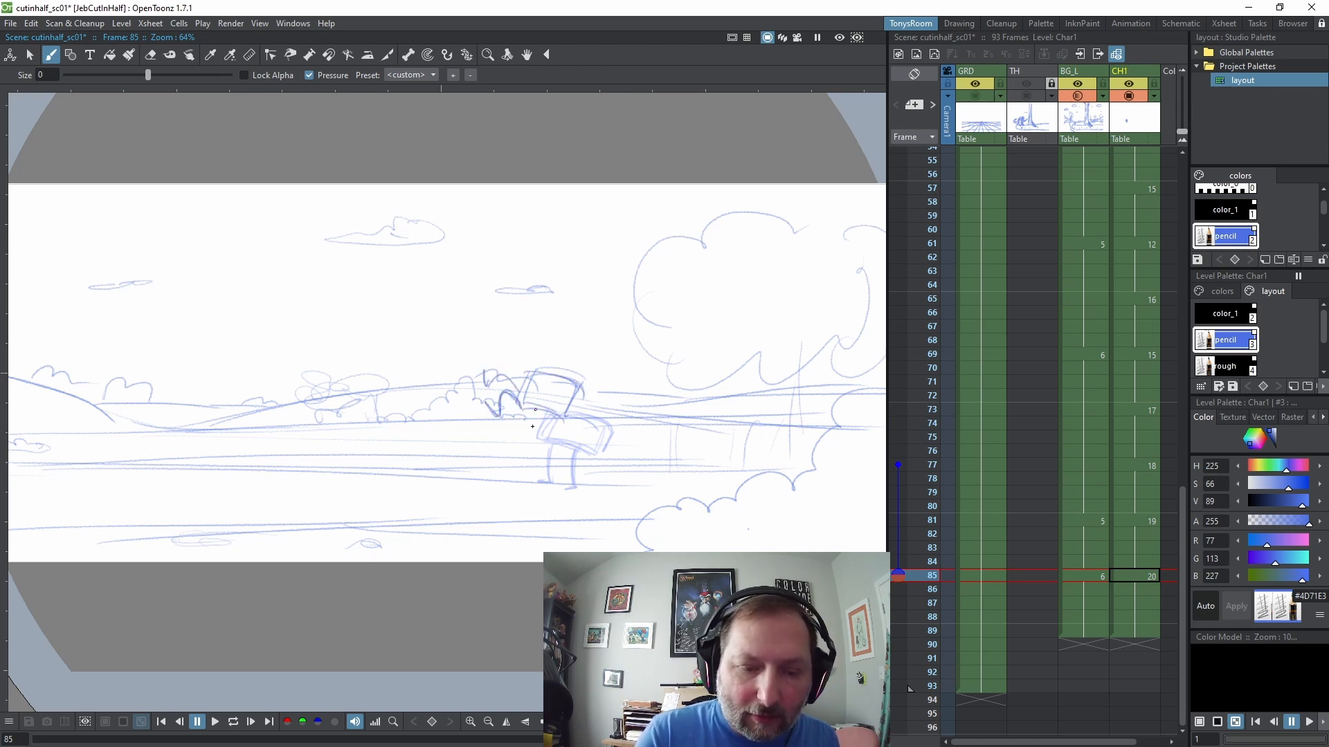
pyautogui.moveTo(537, 410)
pyautogui.mouseDown()
pyautogui.moveTo(548, 439)
pyautogui.moveTo(537, 446)
pyautogui.moveTo(530, 438)
pyautogui.moveTo(562, 441)
pyautogui.moveTo(553, 429)
pyautogui.moveTo(509, 442)
pyautogui.moveTo(621, 402)
pyautogui.mouseUp()
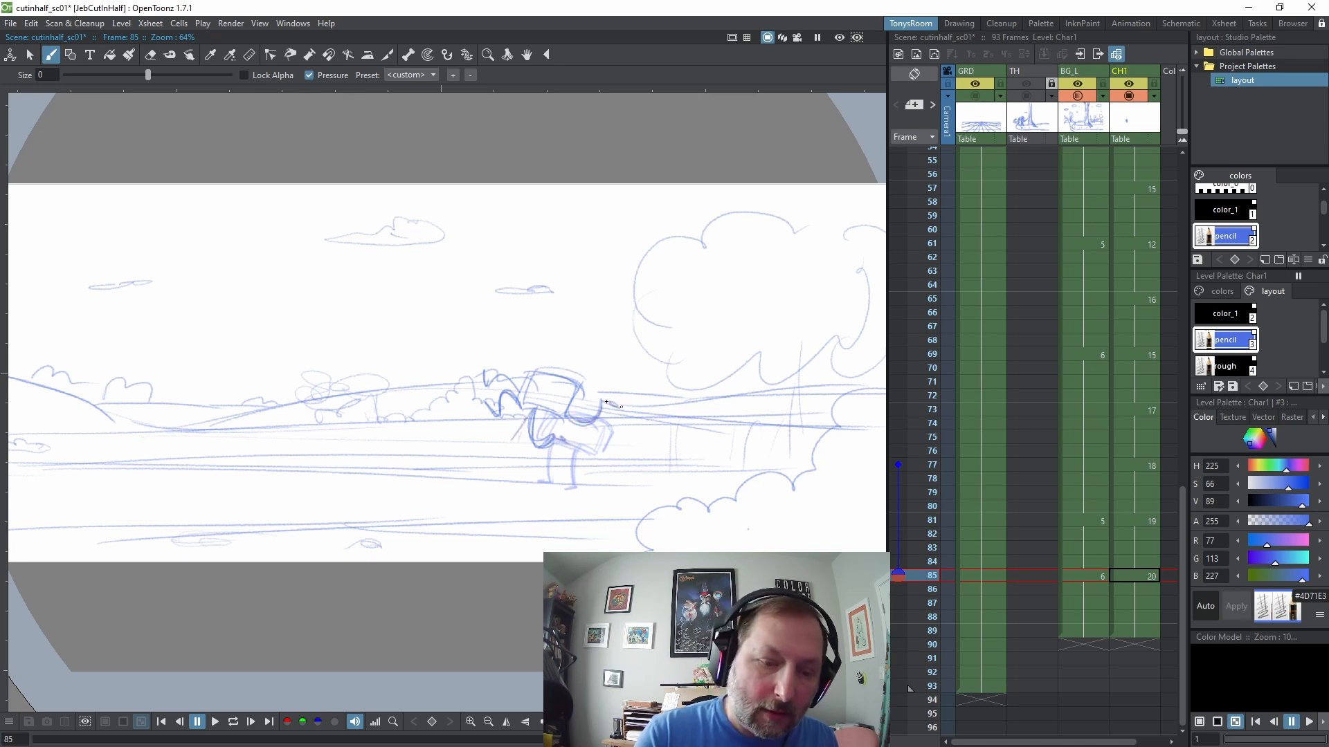
pyautogui.moveTo(534, 374)
pyautogui.mouseDown()
pyautogui.moveTo(575, 394)
pyautogui.moveTo(562, 377)
pyautogui.moveTo(539, 398)
pyautogui.moveTo(511, 378)
pyautogui.moveTo(482, 371)
pyautogui.mouseUp()
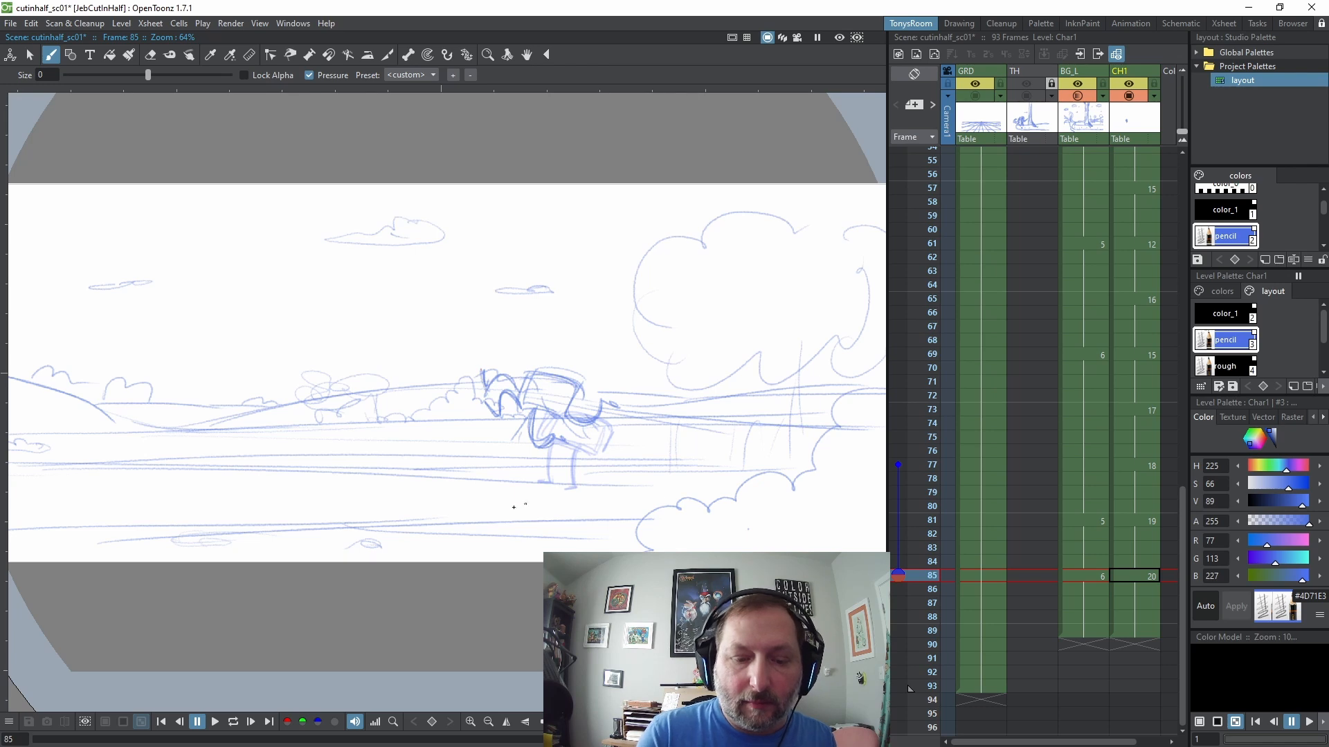
# Scribble a ground shadow beneath the leaping lower half in CH1's drawing 20 at frame 85
pyautogui.moveTo(524, 509); pyautogui.dragTo(556, 507)
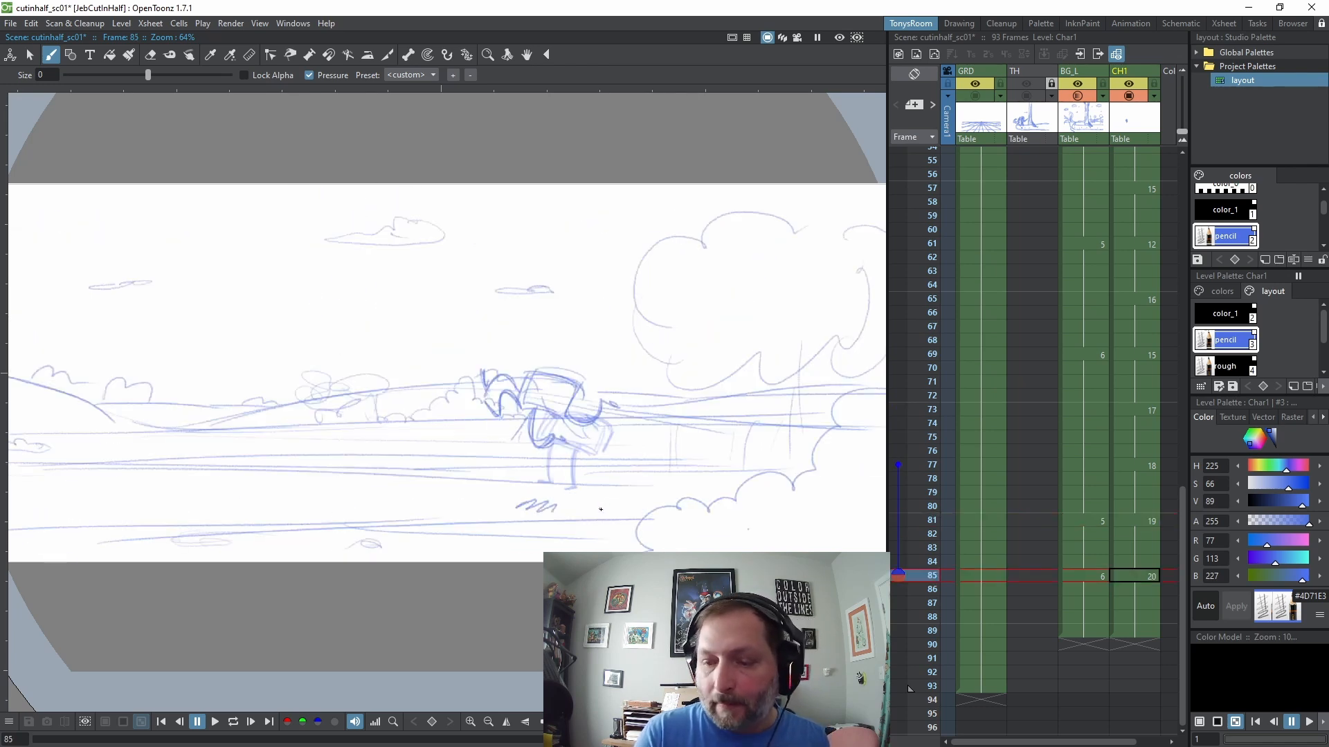
pyautogui.press('Insert')
pyautogui.press('Insert')
pyautogui.press('Insert')
pyautogui.press('Down')
pyautogui.press('Down')
pyautogui.press('Down')
pyautogui.press('Down')
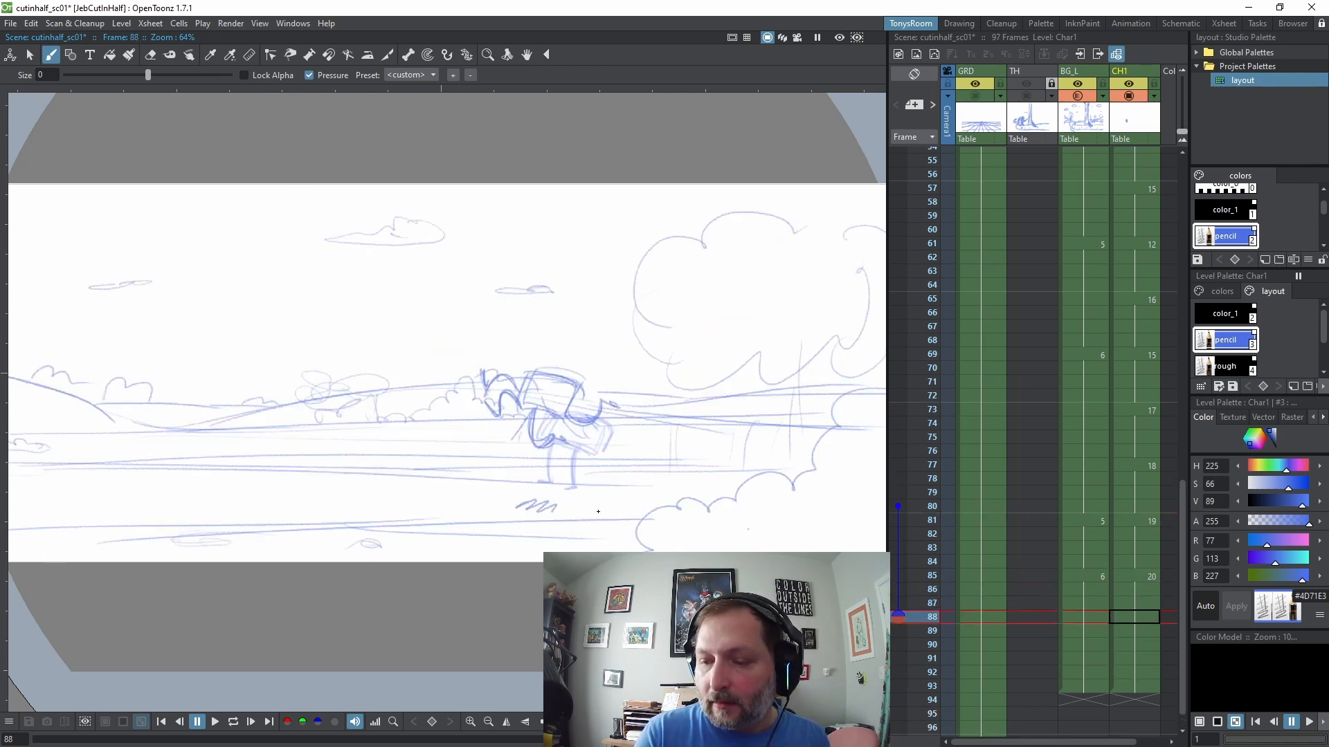
pyautogui.hotkey('ctrl', 'z')
pyautogui.hotkey('ctrl', 'z')
pyautogui.hotkey('ctrl', 'z')
pyautogui.hotkey('ctrl', 'z')
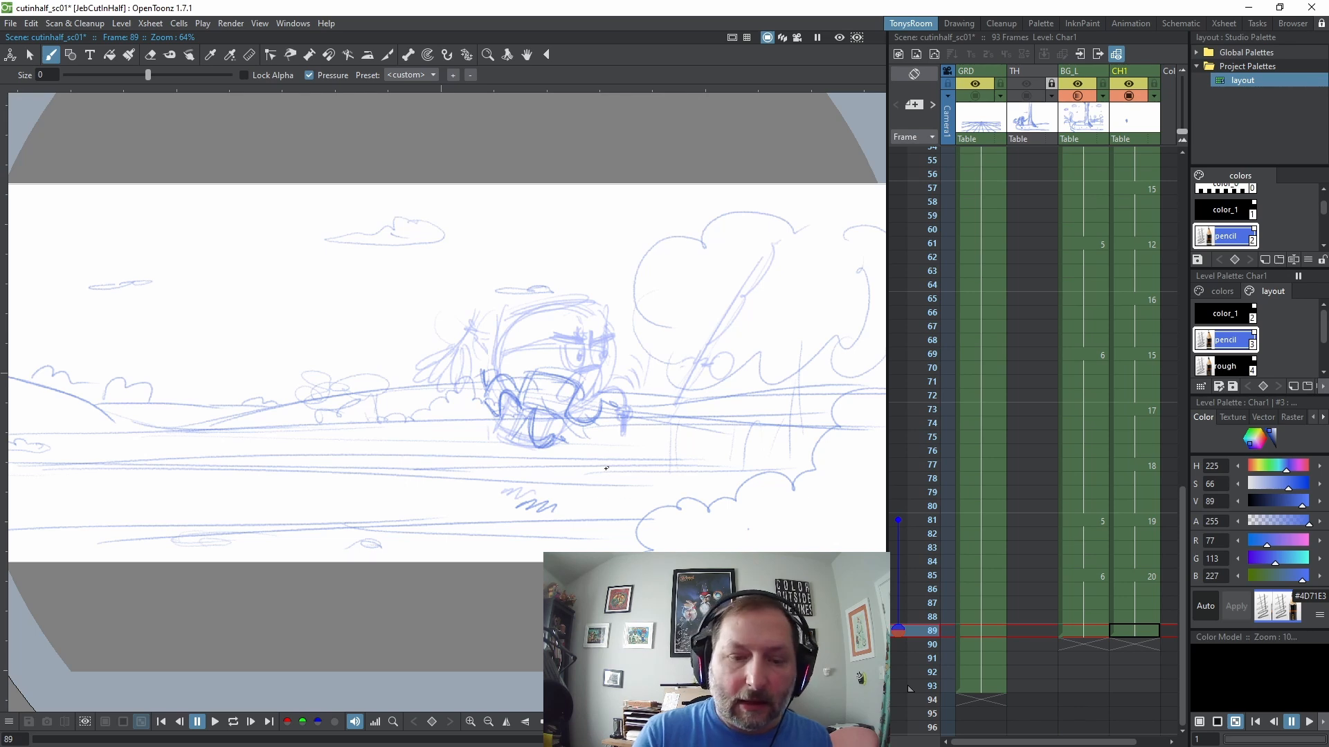
# Create blank drawing 21 at frame 89 of CH1 and show frame 85 as its fixed onion skin instead of frame 81
pyautogui.hotkey('ctrl', 'z')
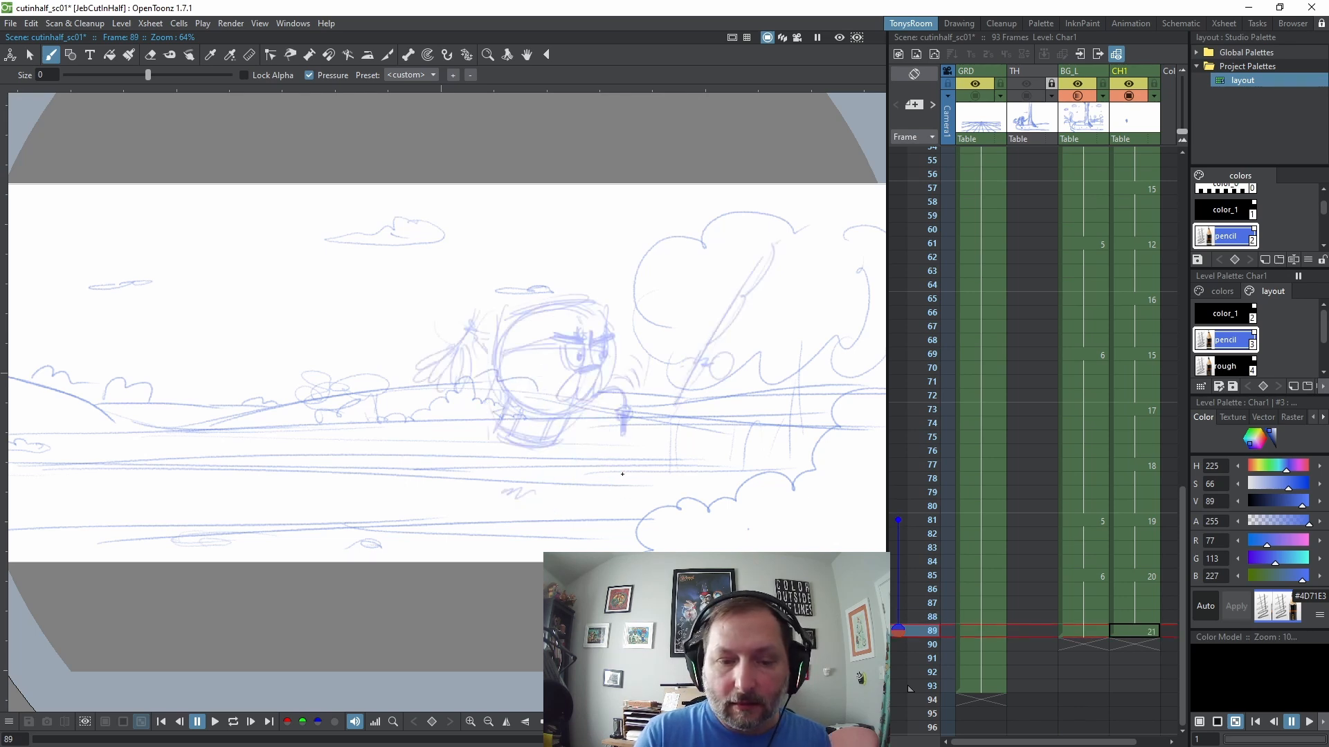
pyautogui.press('space')
pyautogui.moveTo(628, 481); pyautogui.dragTo(697, 494)
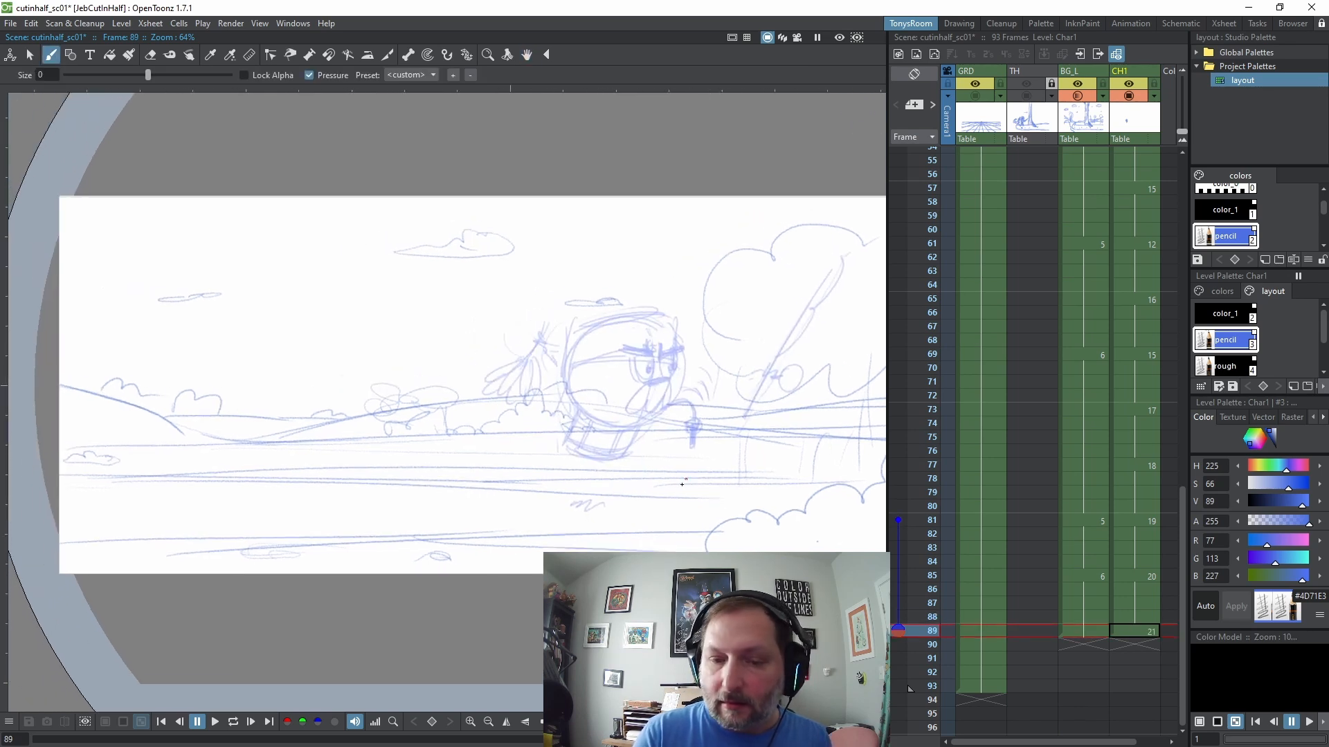
pyautogui.click(897, 520)
pyautogui.click(898, 576)
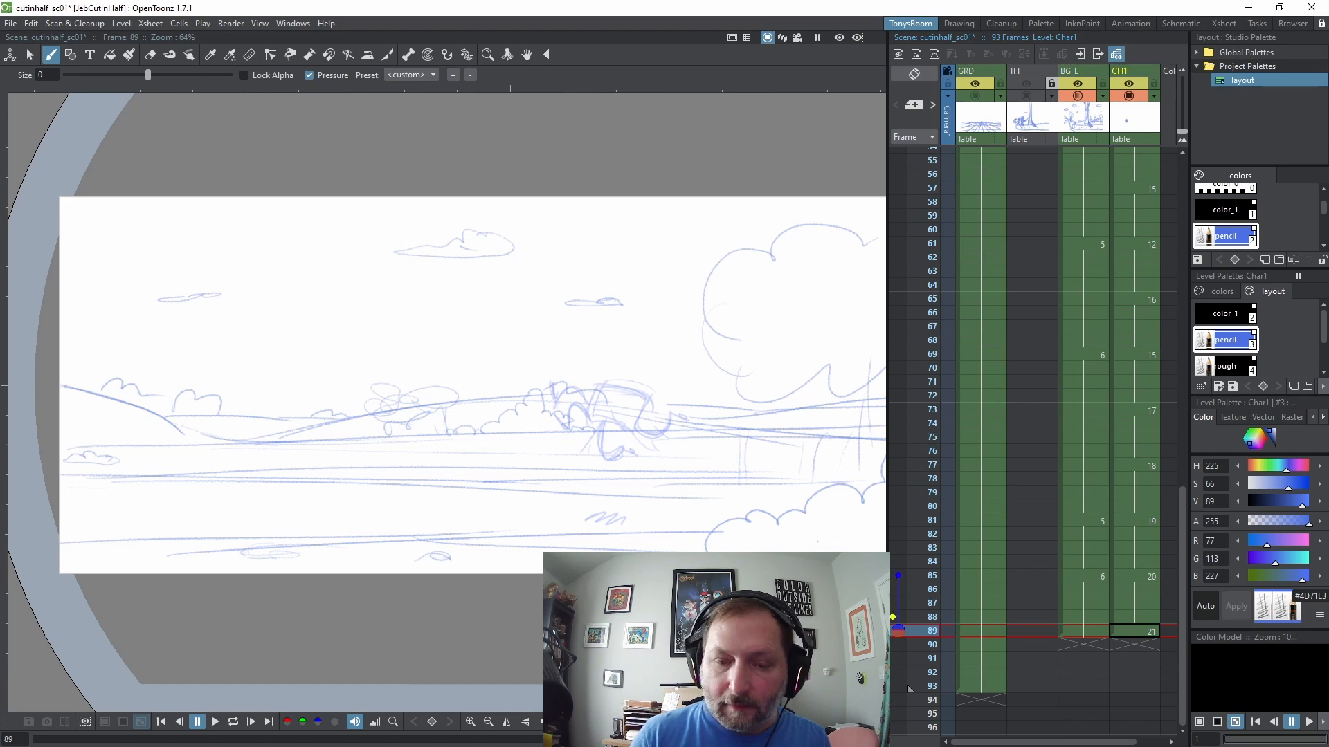
pyautogui.press(',')
pyautogui.press('.')
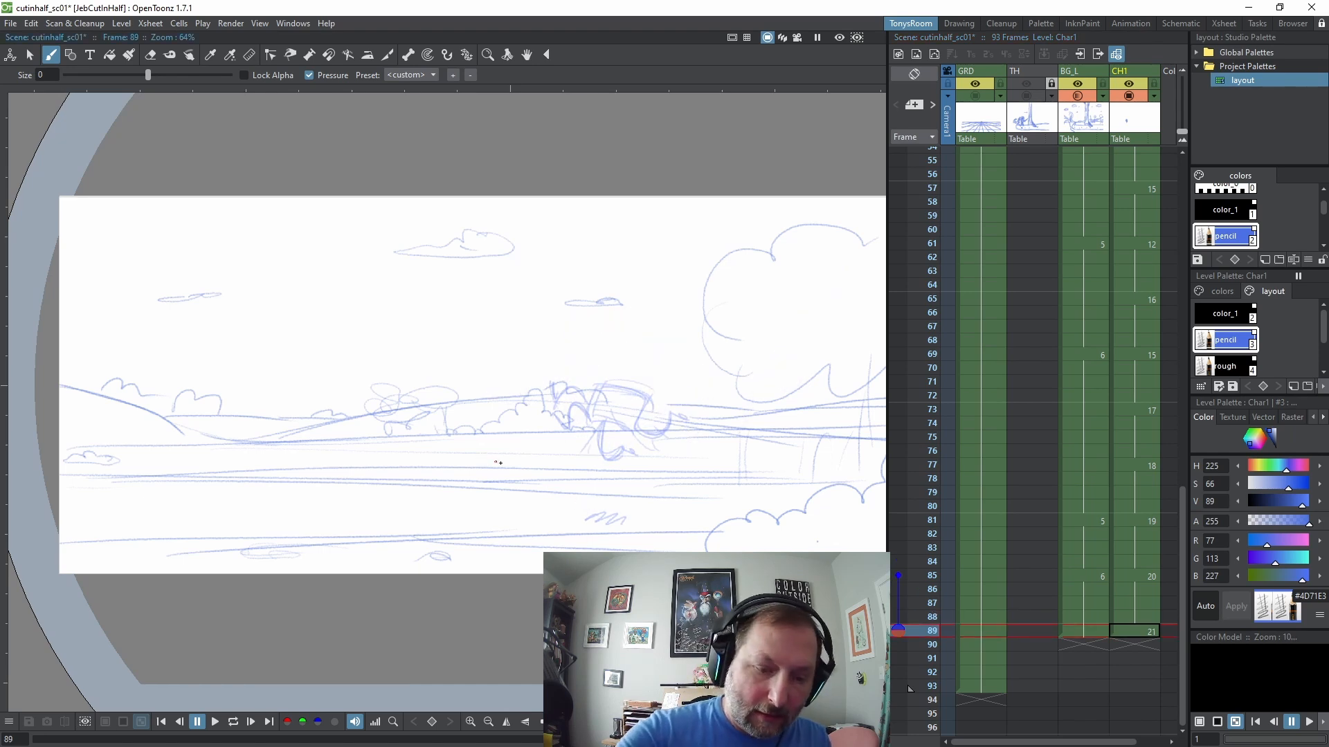
# Sketch the tilted lower half running to the left in CH1's drawing 21, with a boxy torso, two legs and a ground shadow
pyautogui.moveTo(466, 449)
pyautogui.mouseDown()
pyautogui.moveTo(484, 481)
pyautogui.moveTo(515, 460)
pyautogui.moveTo(514, 436)
pyautogui.moveTo(527, 457)
pyautogui.moveTo(468, 451)
pyautogui.mouseUp()
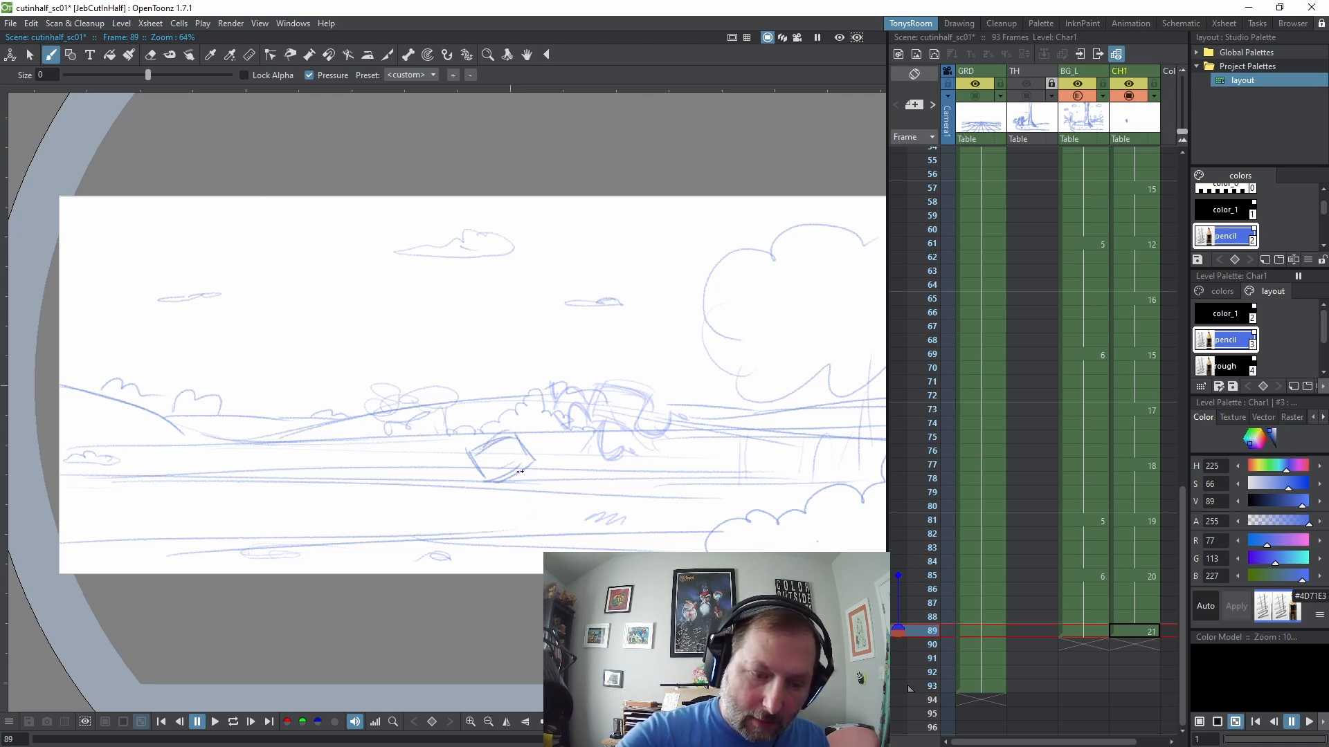
pyautogui.moveTo(545, 451)
pyautogui.mouseDown()
pyautogui.moveTo(470, 513)
pyautogui.moveTo(463, 496)
pyautogui.moveTo(517, 520)
pyautogui.mouseUp()
# Extend the frame 89 drawings of BG_L and CH1 through frame 93
pyautogui.press('space')
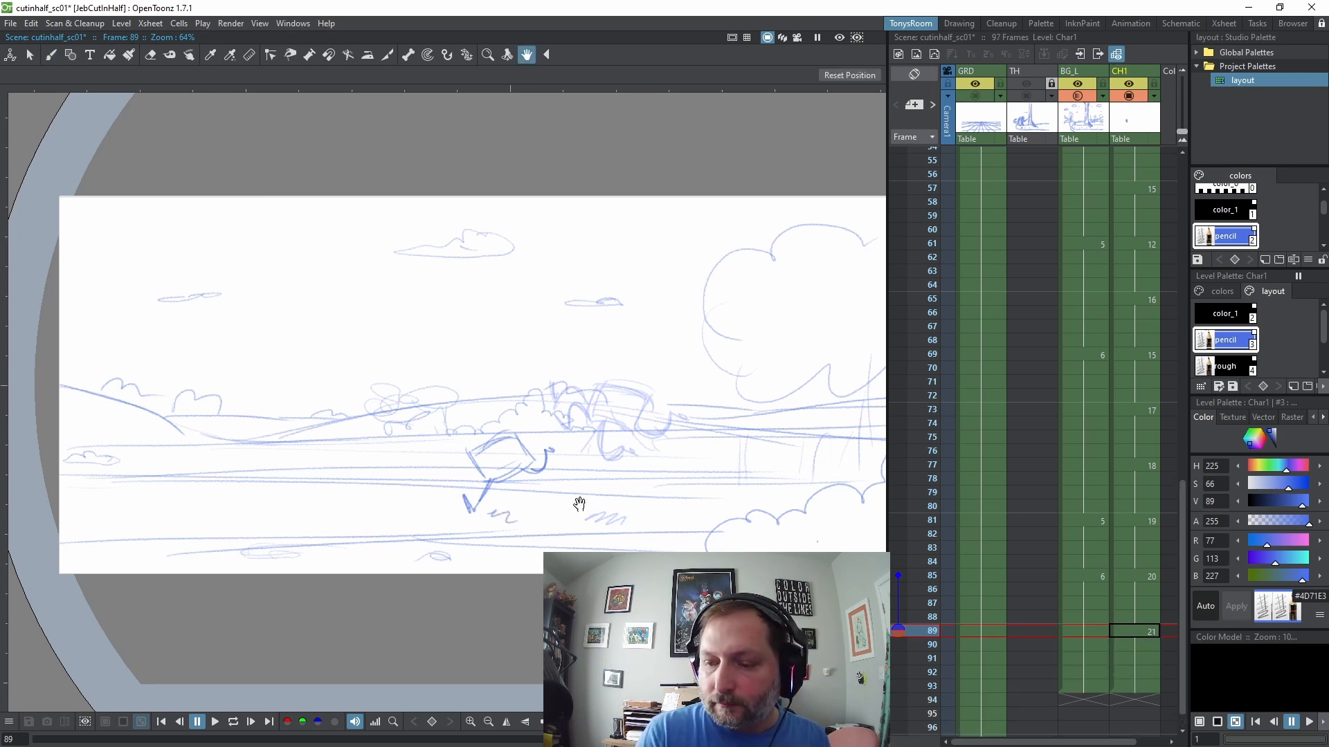
pyautogui.moveTo(601, 476); pyautogui.dragTo(647, 420)
pyautogui.press('Down')
pyautogui.press('Down')
pyautogui.press('Down')
pyautogui.press('Down')
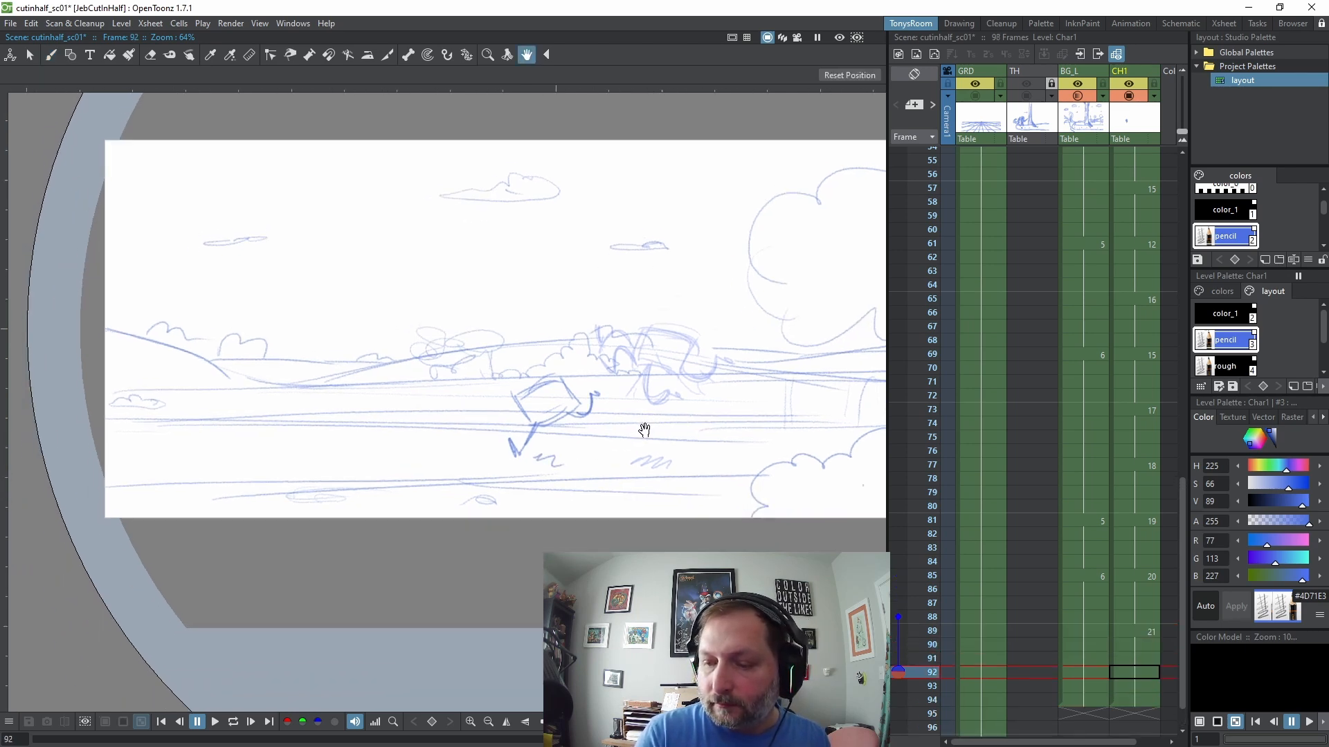
pyautogui.press('Delete')
pyautogui.press('b')
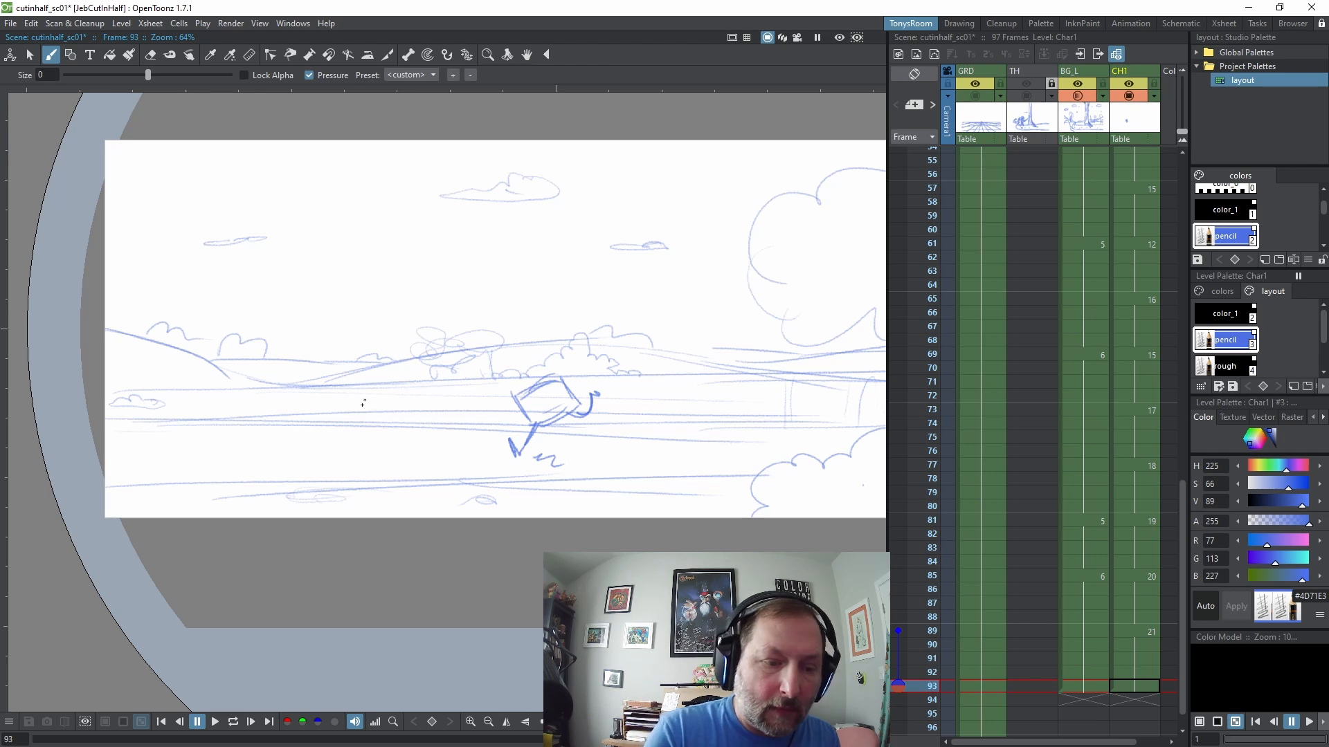
pyautogui.press('s')
pyautogui.moveTo(547, 344)
pyautogui.mouseDown()
pyautogui.moveTo(559, 499)
pyautogui.moveTo(544, 344)
pyautogui.mouseUp()
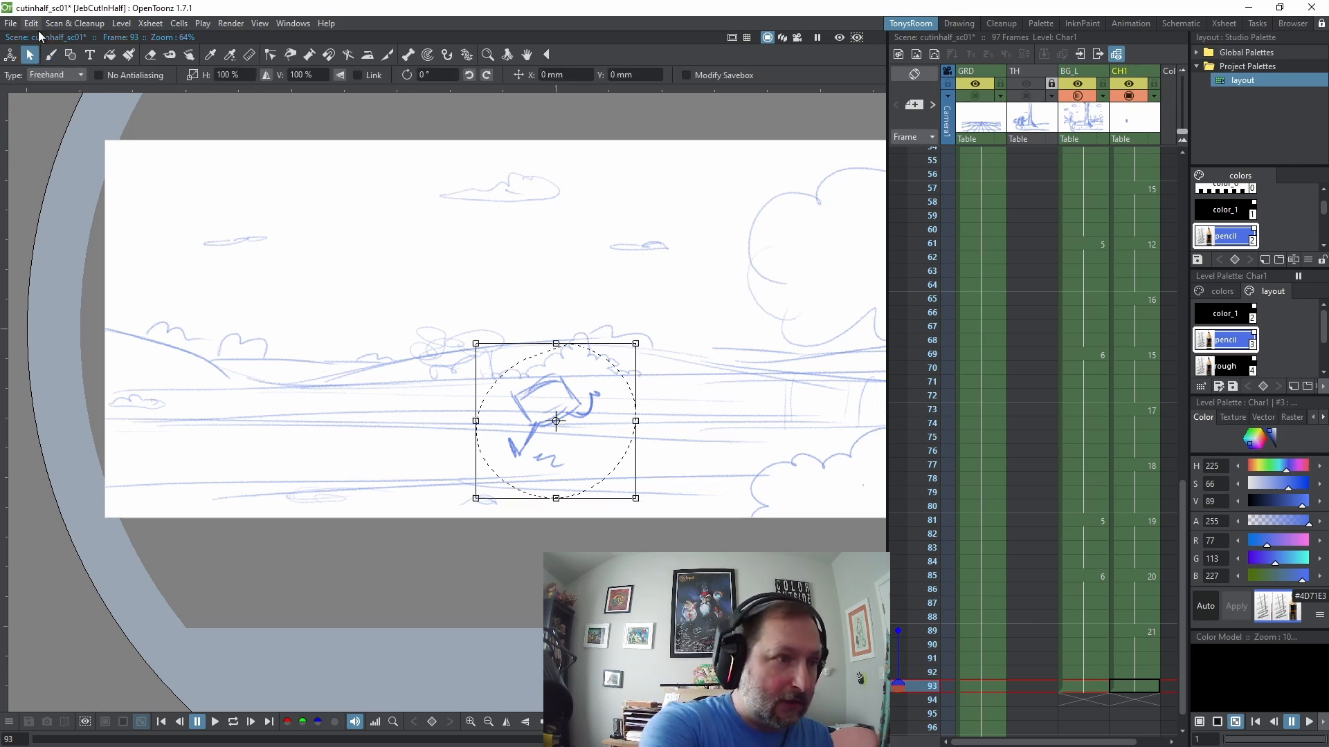
pyautogui.click(31, 23)
pyautogui.click(57, 89)
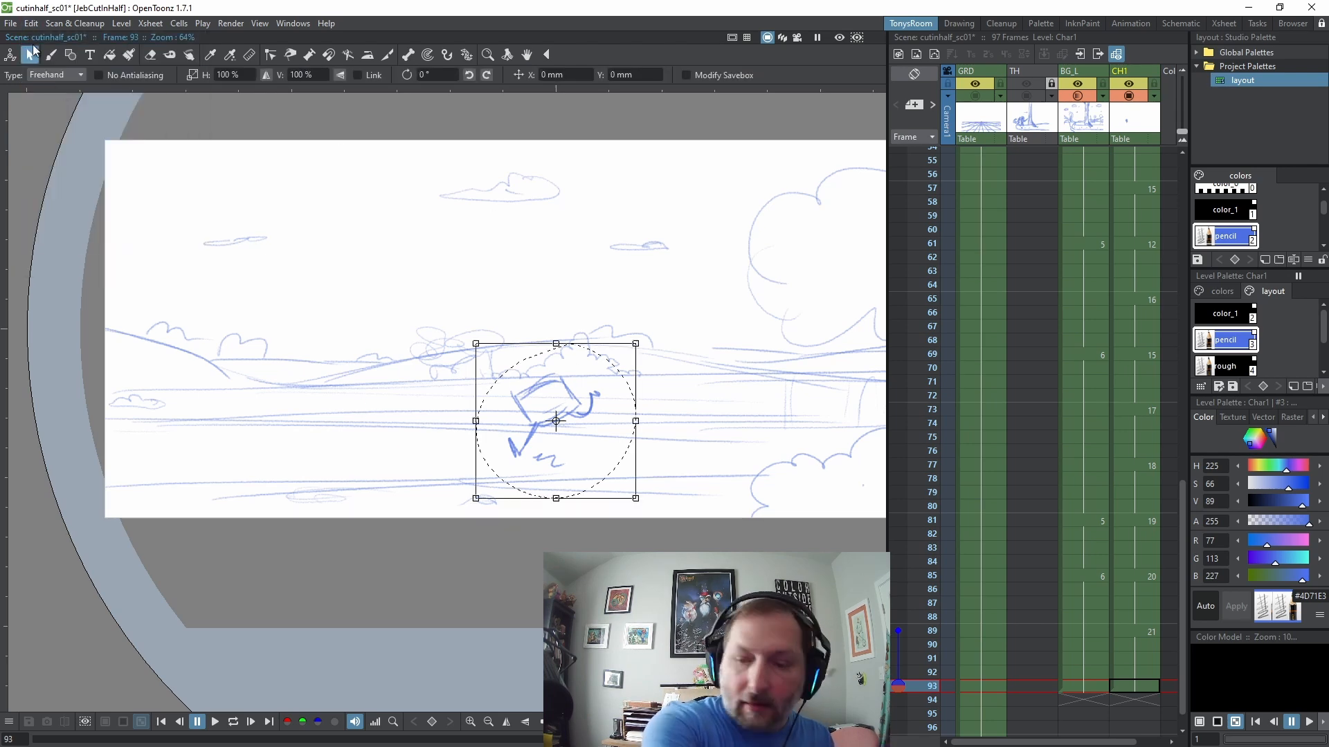
pyautogui.press(',')
pyautogui.press('.')
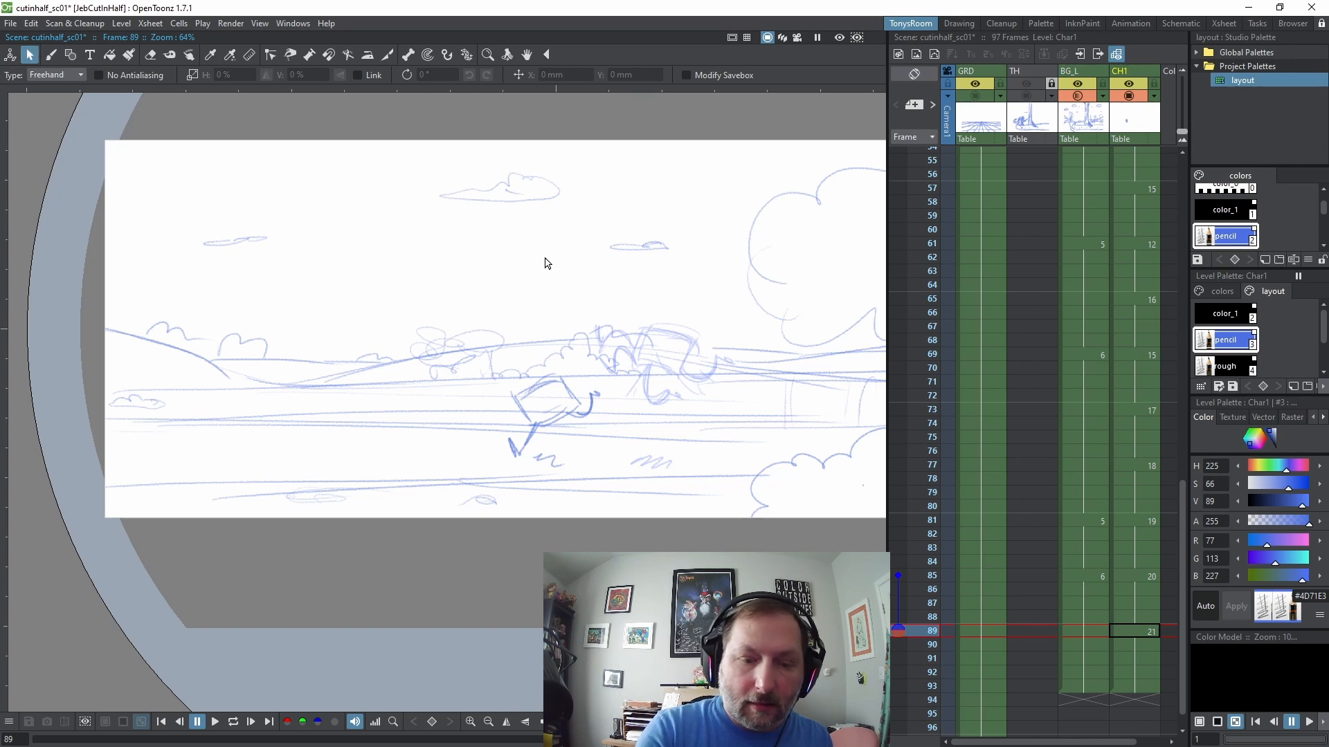
# Create blank drawing 22 at frame 93 of CH1
pyautogui.press('.')
pyautogui.press('.')
pyautogui.press('.')
pyautogui.press('.')
pyautogui.press('b')
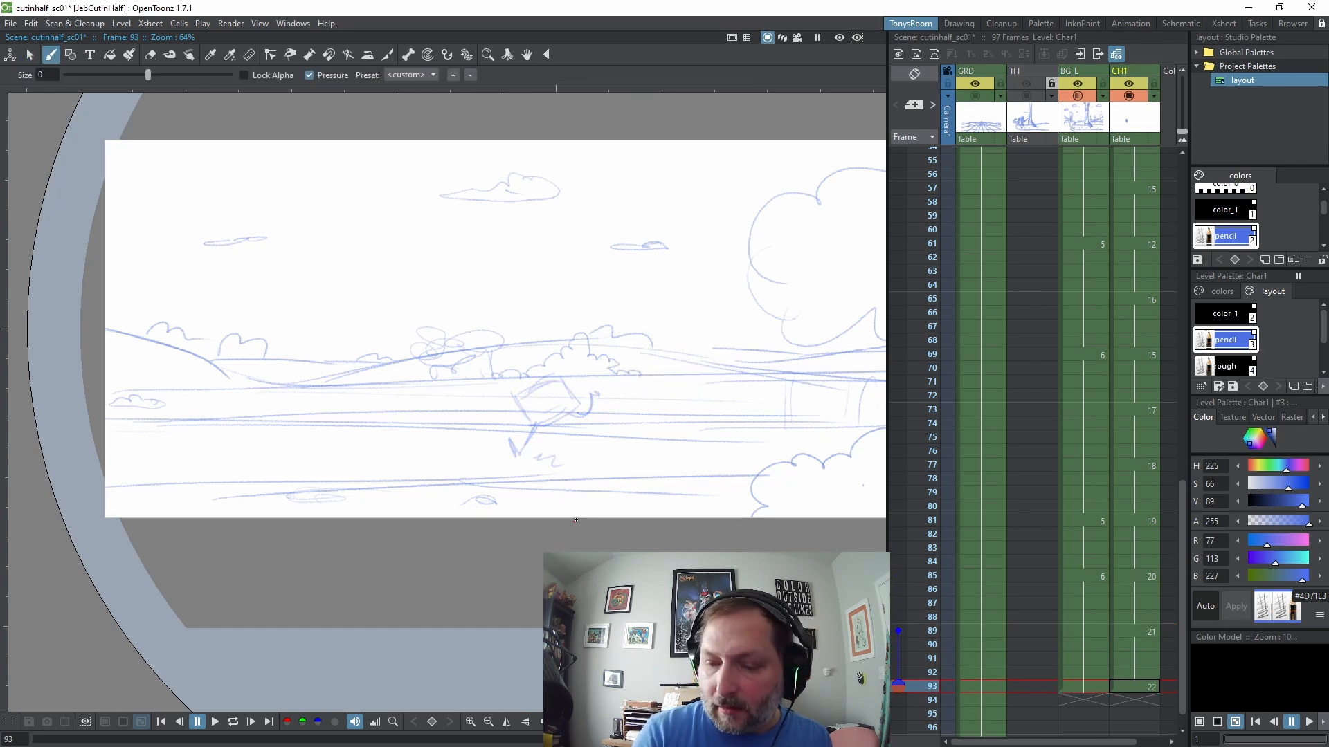
# Copy the running lower-half pose with its shadow from CH1's drawing 21 at frame 89 using a freehand selection
pyautogui.press(',')
pyautogui.press(',')
pyautogui.press(',')
pyautogui.press(',')
pyautogui.press('s')
pyautogui.hotkey('ctrl', 'v')
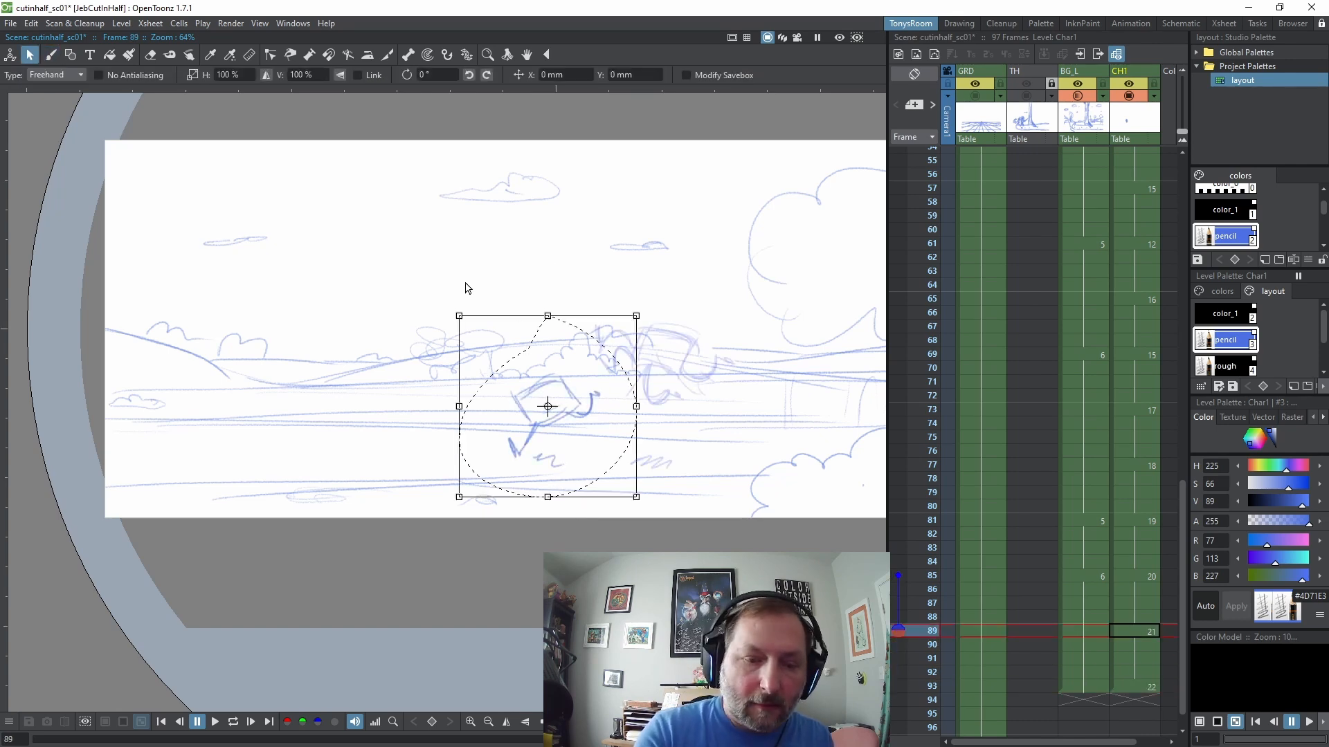
pyautogui.click(31, 22)
pyautogui.click(59, 85)
# Paste the running pose into CH1's drawing 22 at frame 93 and shift it about 144 mm left and 3 mm up
pyautogui.press('.')
pyautogui.press('.')
pyautogui.press('.')
pyautogui.press('.')
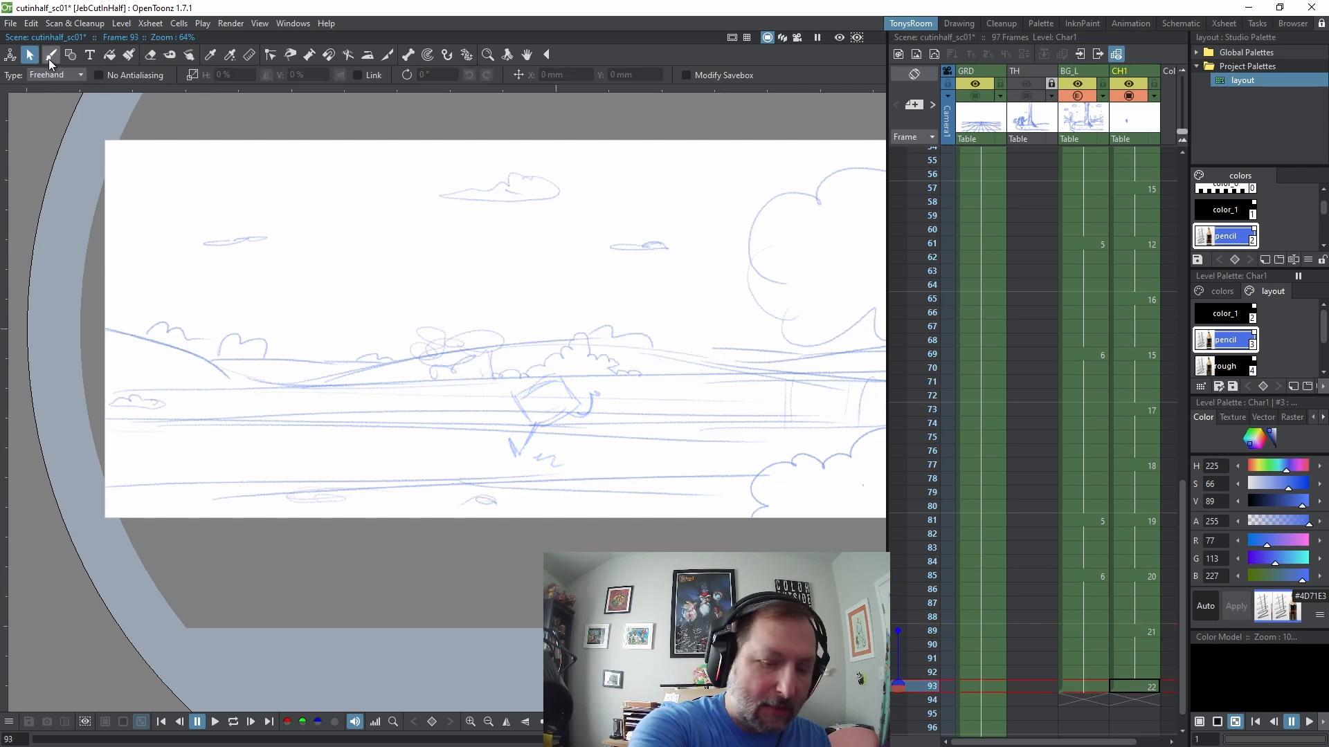
pyautogui.click(31, 23)
pyautogui.click(59, 97)
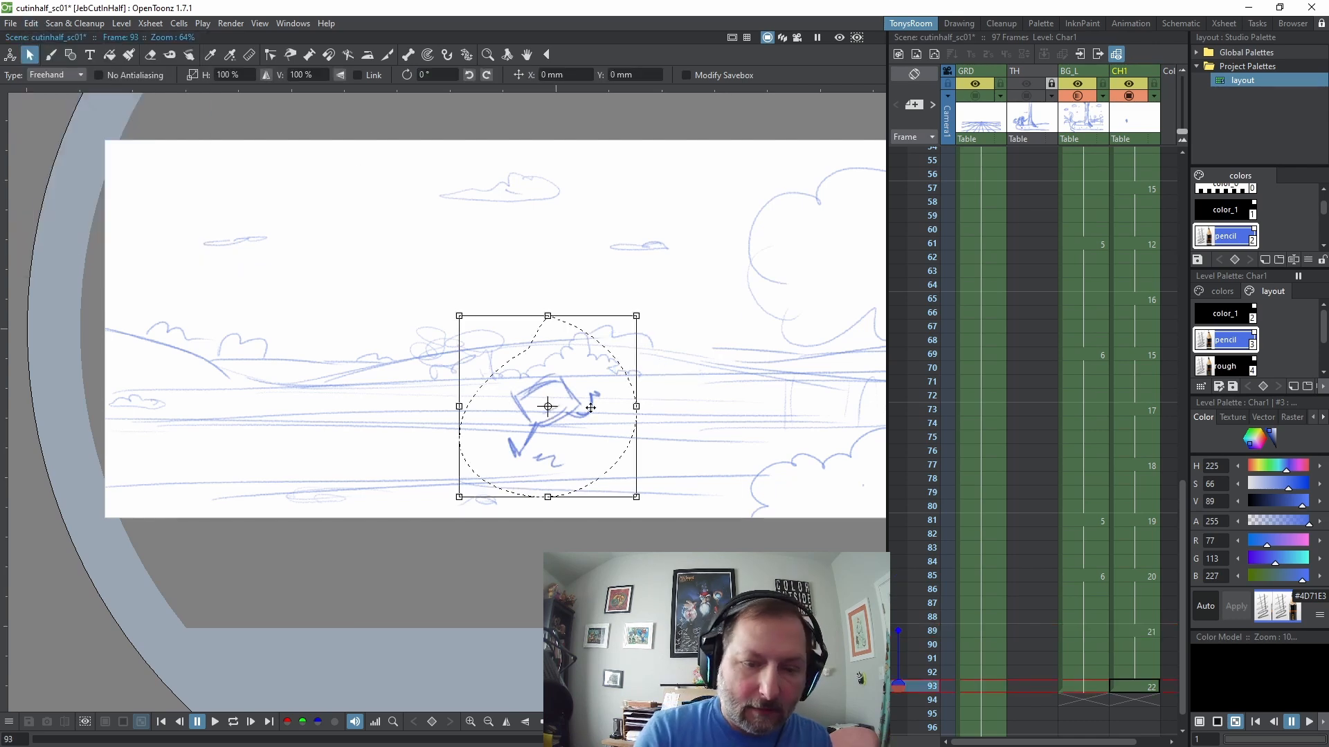
pyautogui.moveTo(590, 408)
pyautogui.mouseDown()
pyautogui.moveTo(441, 406)
pyautogui.moveTo(457, 405)
pyautogui.mouseUp()
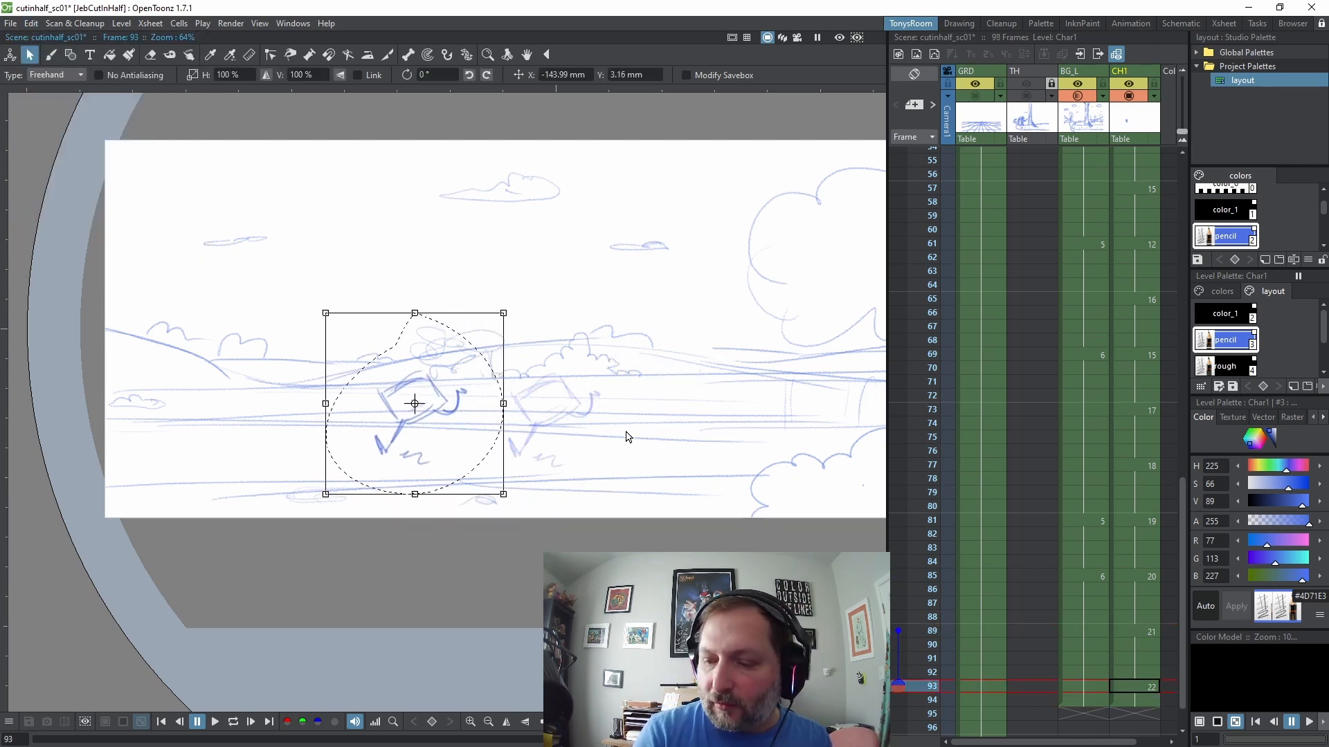
# Extend the BG_L and CH1 drawings through frame 97 and create blank drawing 23 at frame 97 of CH1
pyautogui.press('F5')
pyautogui.press('F5')
pyautogui.press('F5')
pyautogui.moveTo(1182, 497); pyautogui.dragTo(1182, 524)
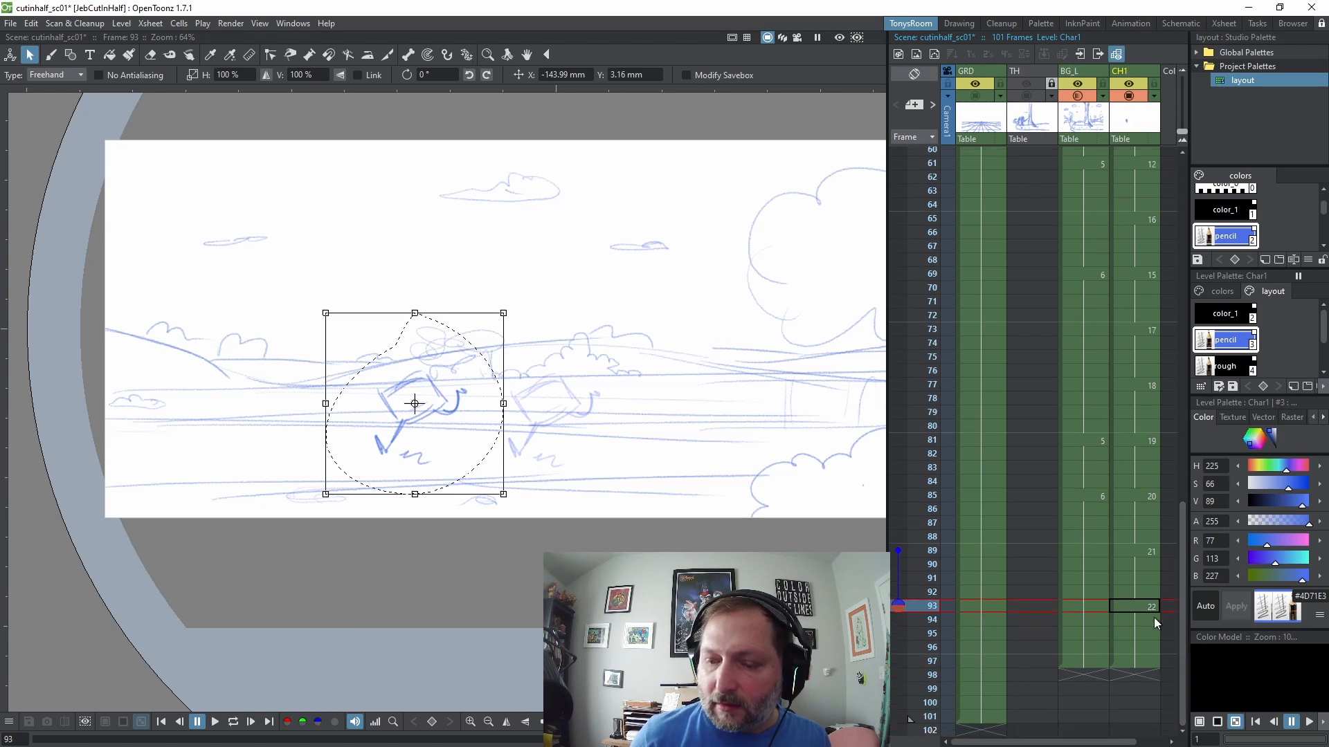
pyautogui.press('Down')
pyautogui.press('Down')
pyautogui.press('Down')
pyautogui.press('Down')
pyautogui.press('b')
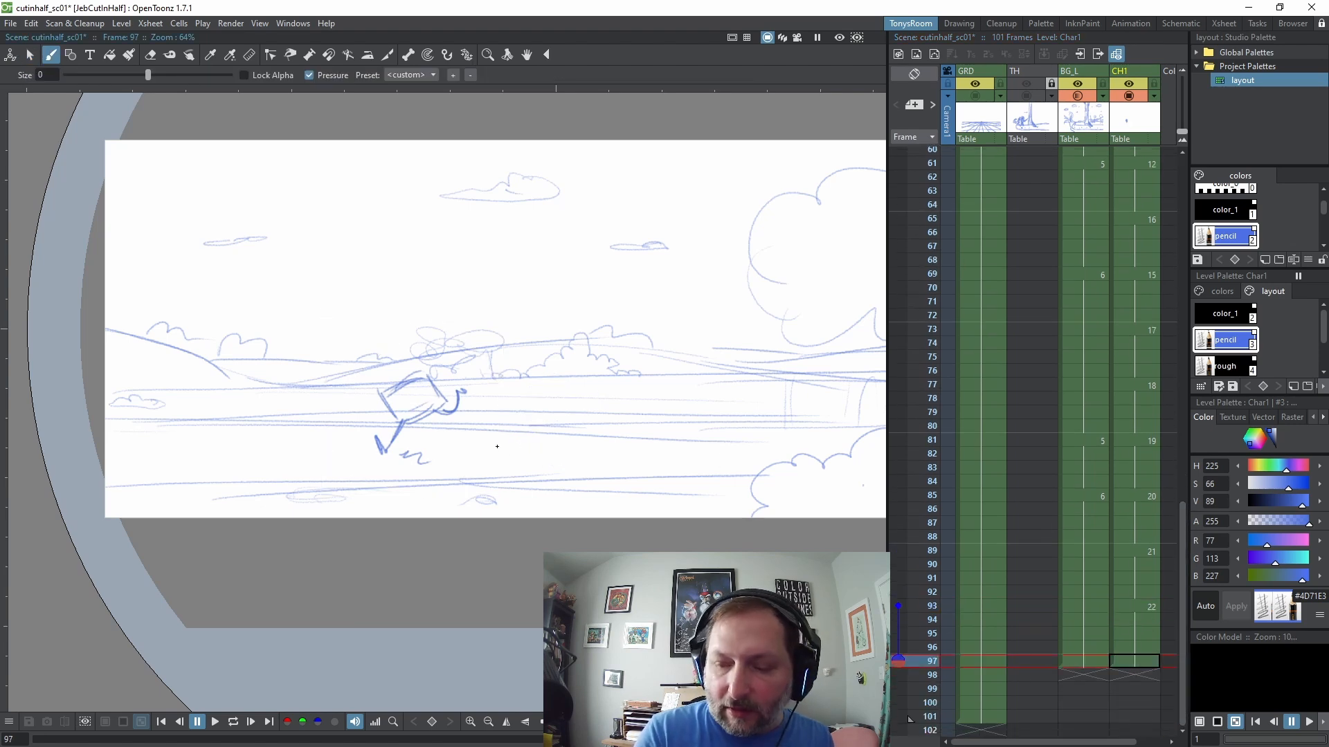
pyautogui.click(493, 471)
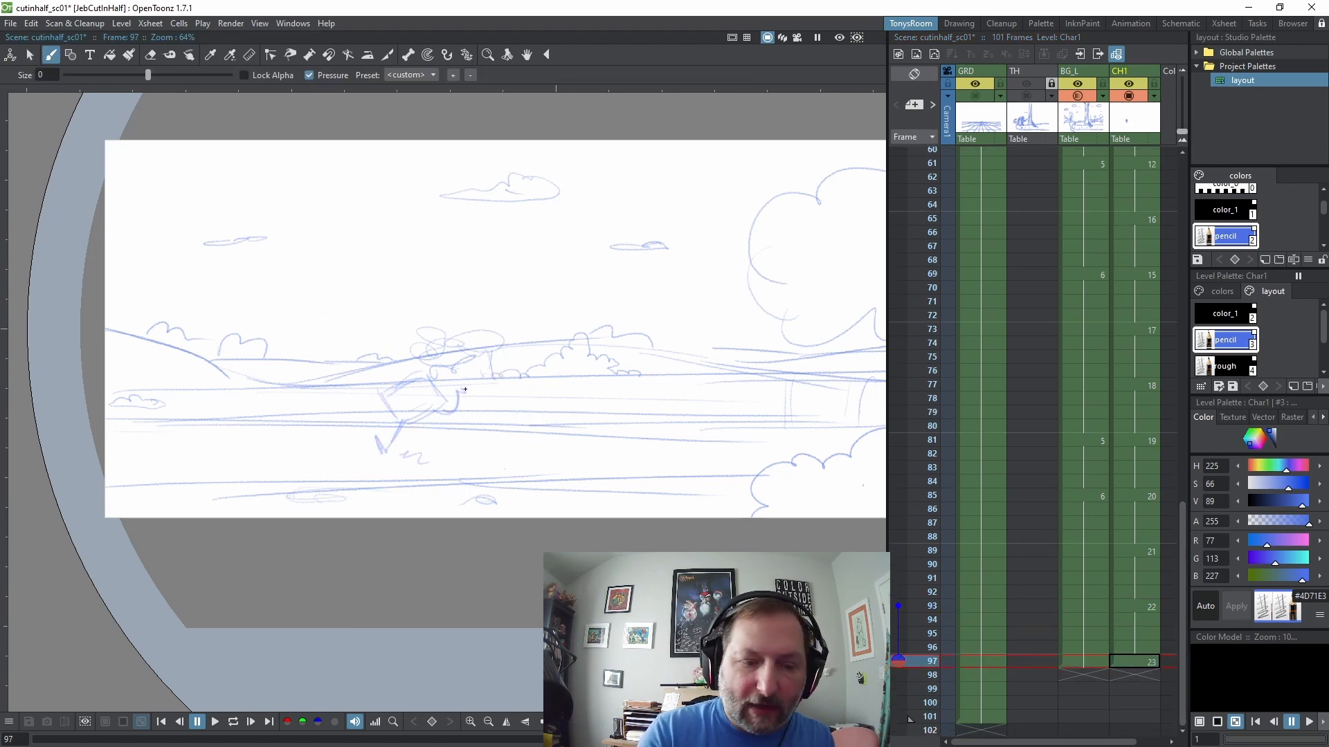
# Copy the running lower-half pose with its shadow from CH1's drawing 22 at frame 93 using a freehand selection
pyautogui.press('Up')
pyautogui.press('Up')
pyautogui.press('Up')
pyautogui.press('Up')
pyautogui.press('s')
pyautogui.moveTo(424, 340)
pyautogui.mouseDown()
pyautogui.moveTo(501, 406)
pyautogui.moveTo(418, 319)
pyautogui.mouseUp()
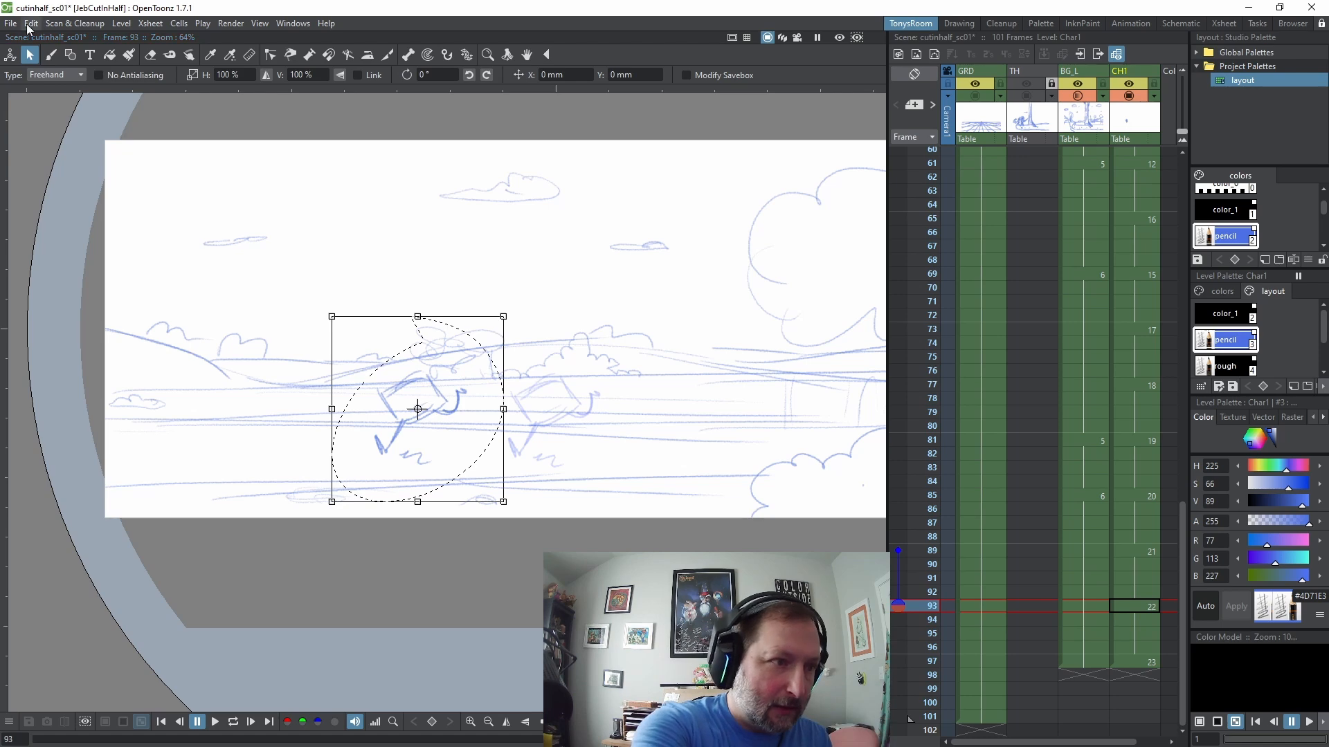
pyautogui.click(29, 25)
pyautogui.click(61, 89)
# Paste the running pose into CH1's drawing 23 at frame 97 and move it left, clear of its onion-skinned predecessor
pyautogui.press('.')
pyautogui.click(31, 25)
pyautogui.click(69, 106)
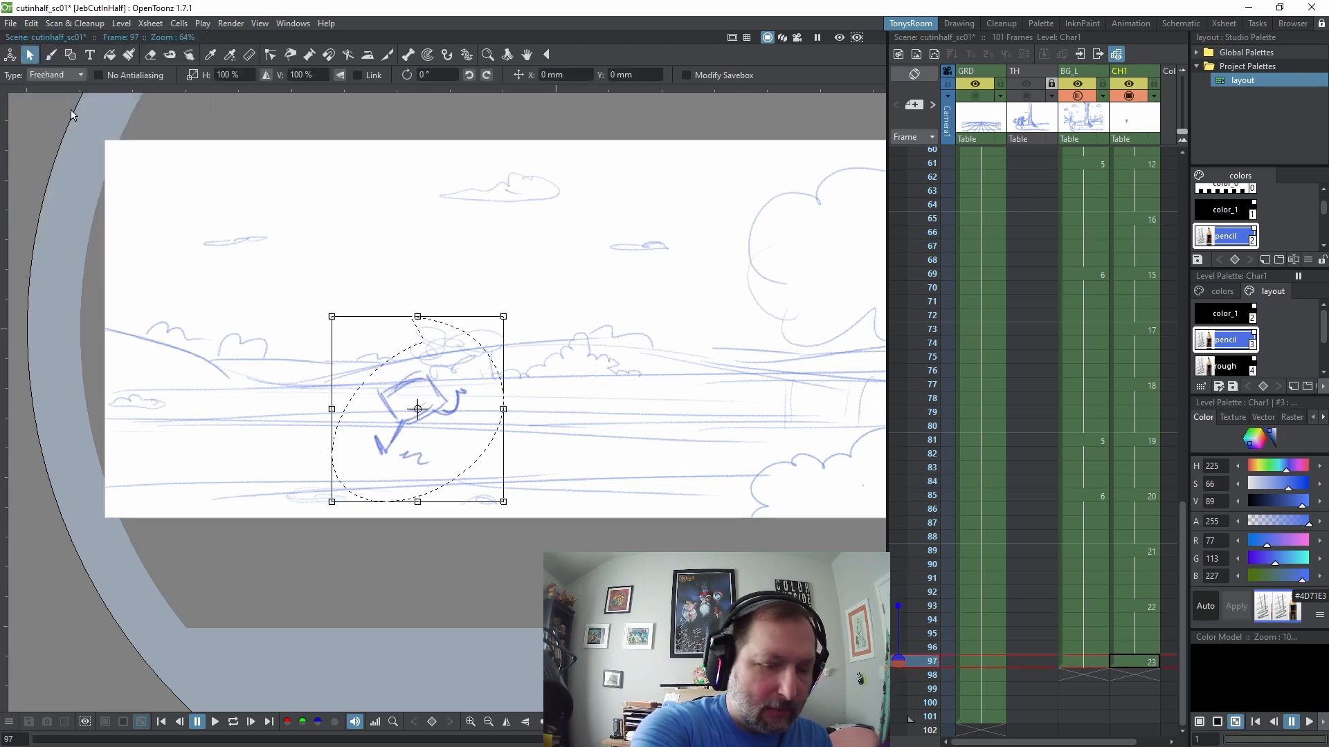
pyautogui.moveTo(459, 407); pyautogui.dragTo(304, 402)
pyautogui.click(496, 441)
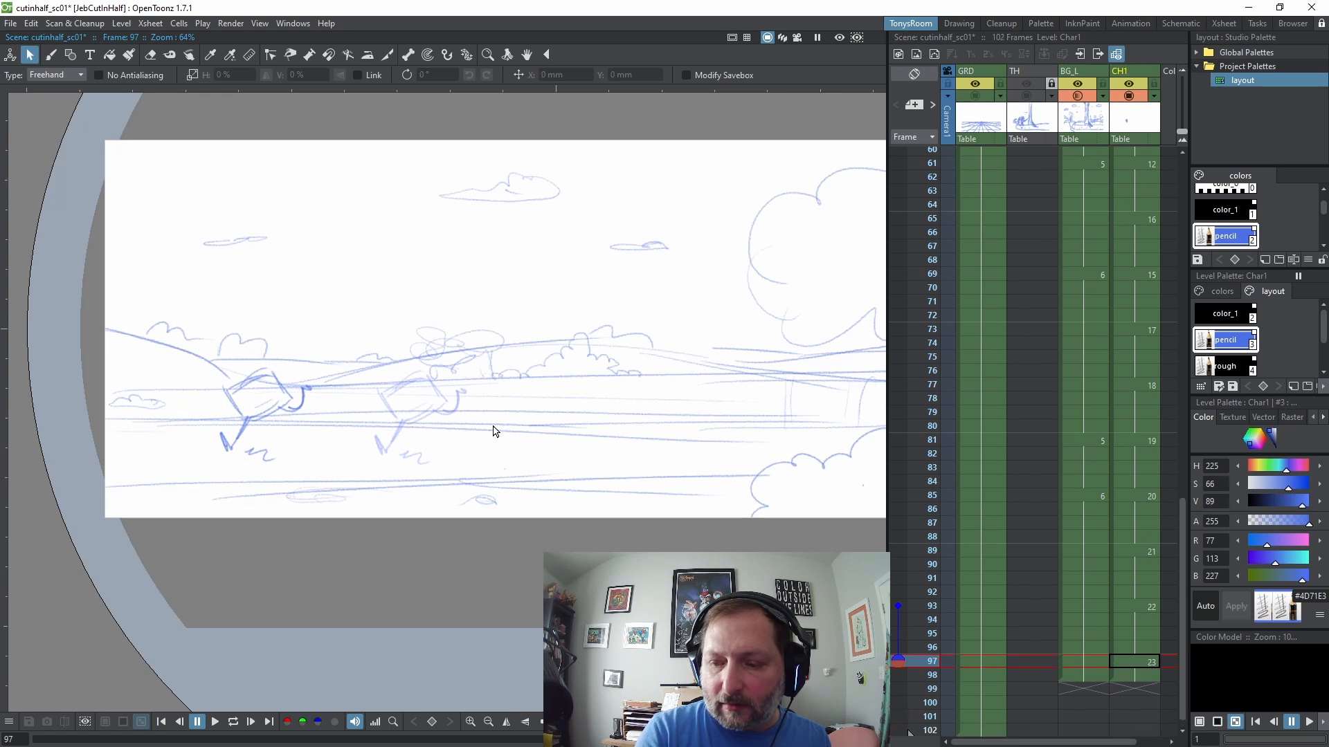
# Extend the BG_L and CH1 drawings through frame 101 and create blank drawing 24 at frame 101 of CH1
pyautogui.scroll(-1, 1184, 544)
pyautogui.scroll(-1, 1183, 544)
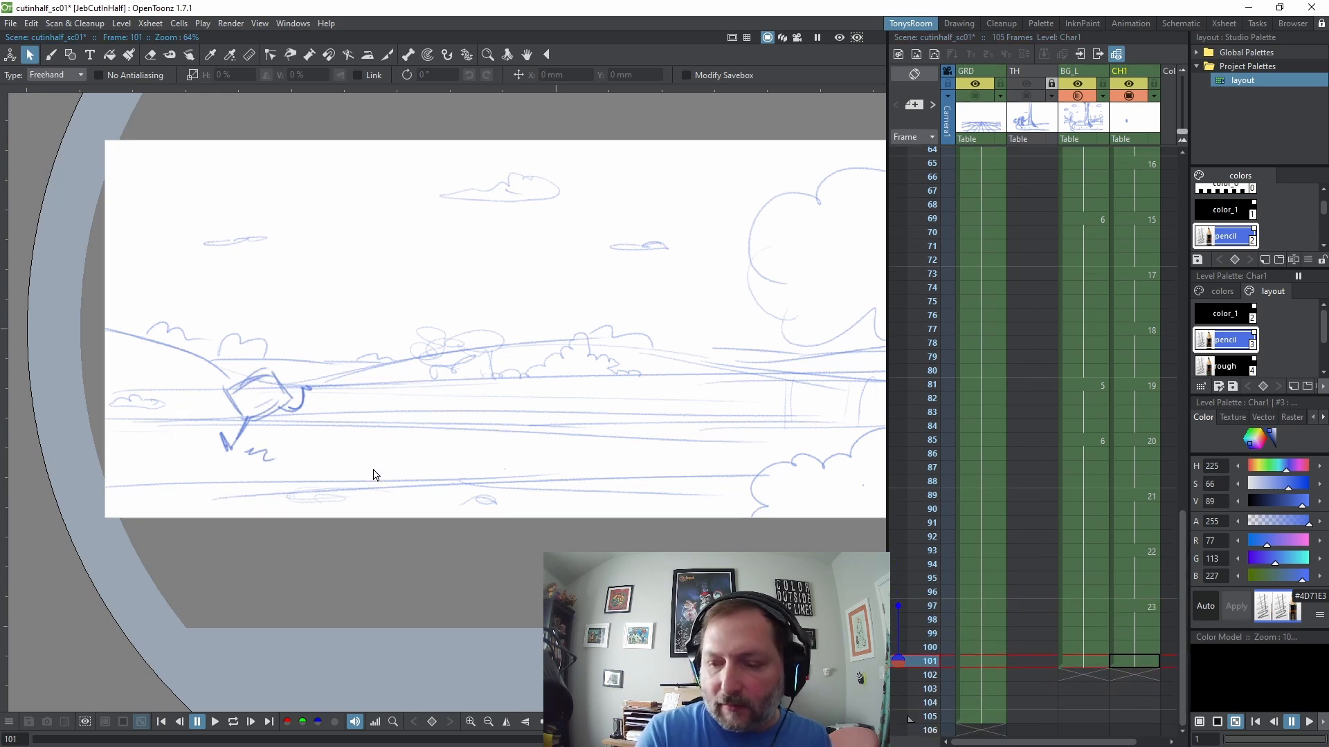
pyautogui.press('b')
pyautogui.click(339, 461)
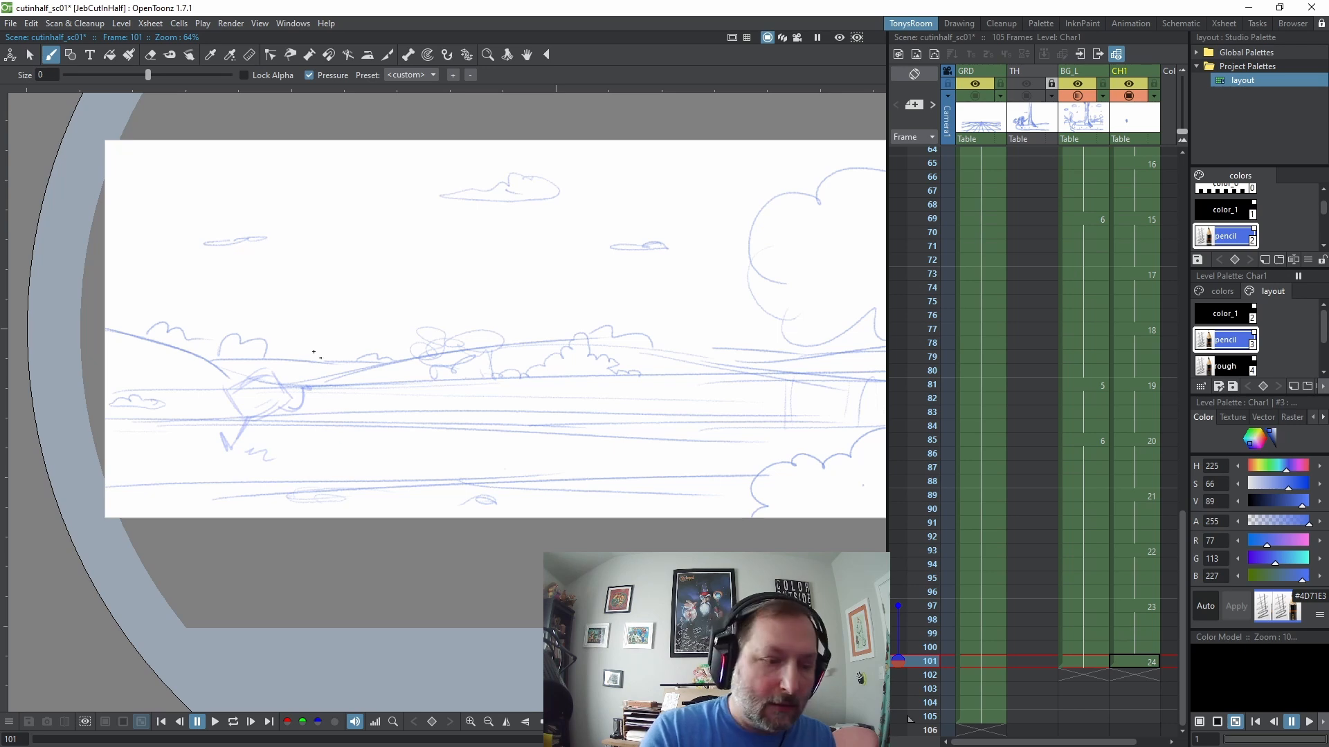
# Try to copy the running lower-half pose from CH1's drawing 23 at frame 97
pyautogui.press('s')
pyautogui.moveTo(253, 338)
pyautogui.mouseDown()
pyautogui.moveTo(359, 382)
pyautogui.moveTo(271, 313)
pyautogui.mouseUp()
pyautogui.click(31, 23)
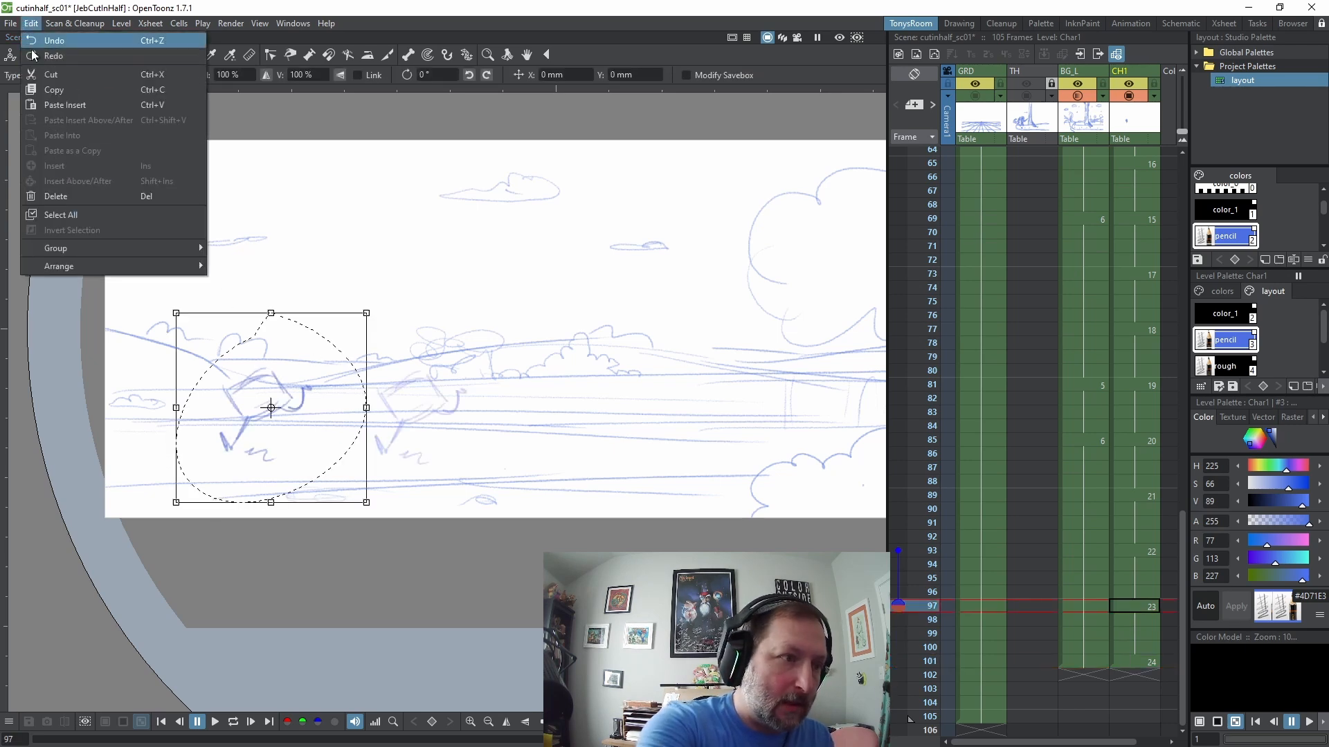
pyautogui.click(65, 100)
pyautogui.press('Escape')
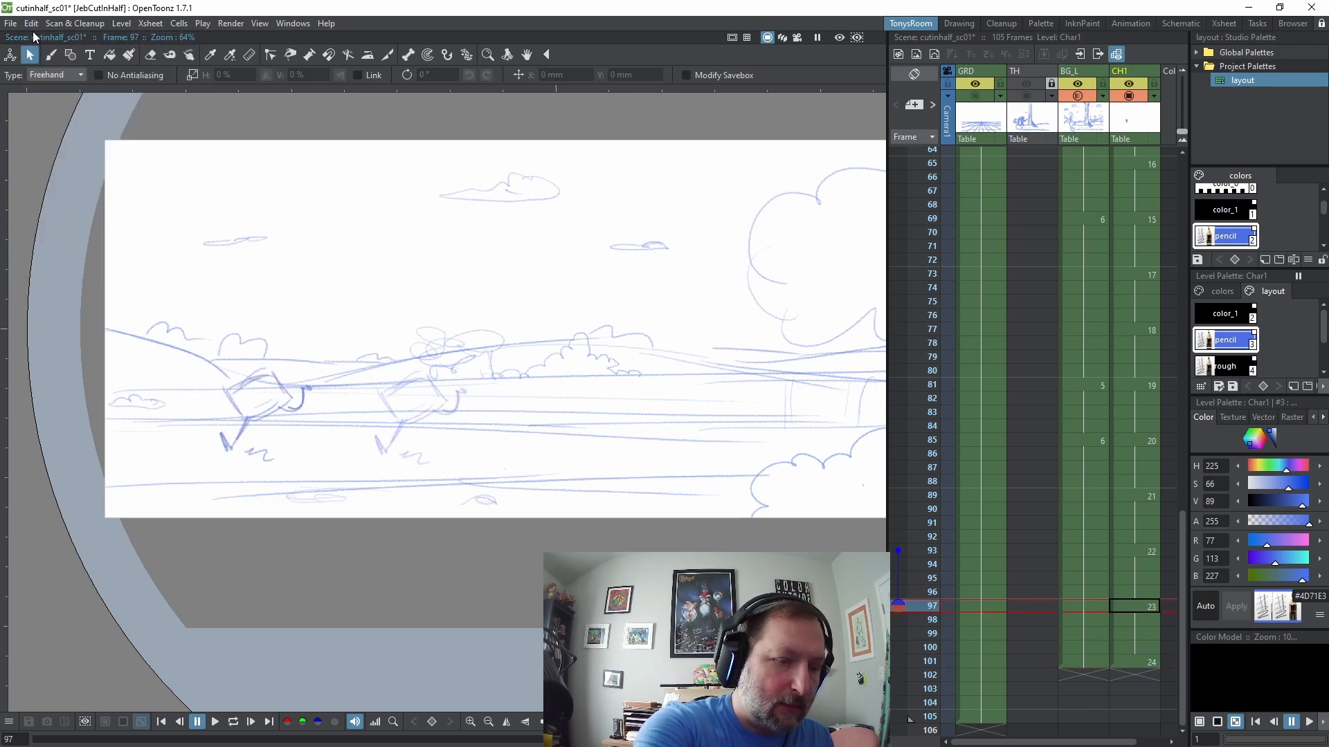
pyautogui.click(31, 23)
pyautogui.click(61, 90)
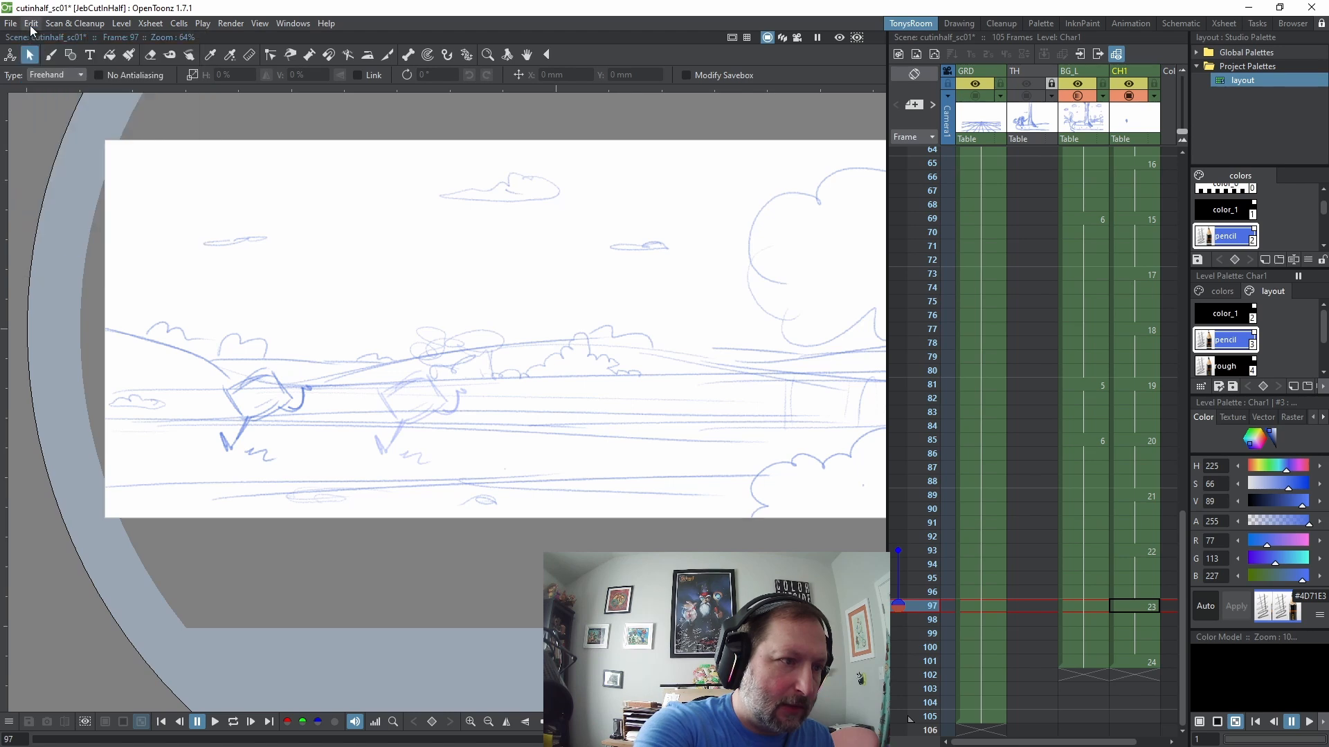
pyautogui.click(32, 23)
pyautogui.click(70, 102)
pyautogui.click(75, 22)
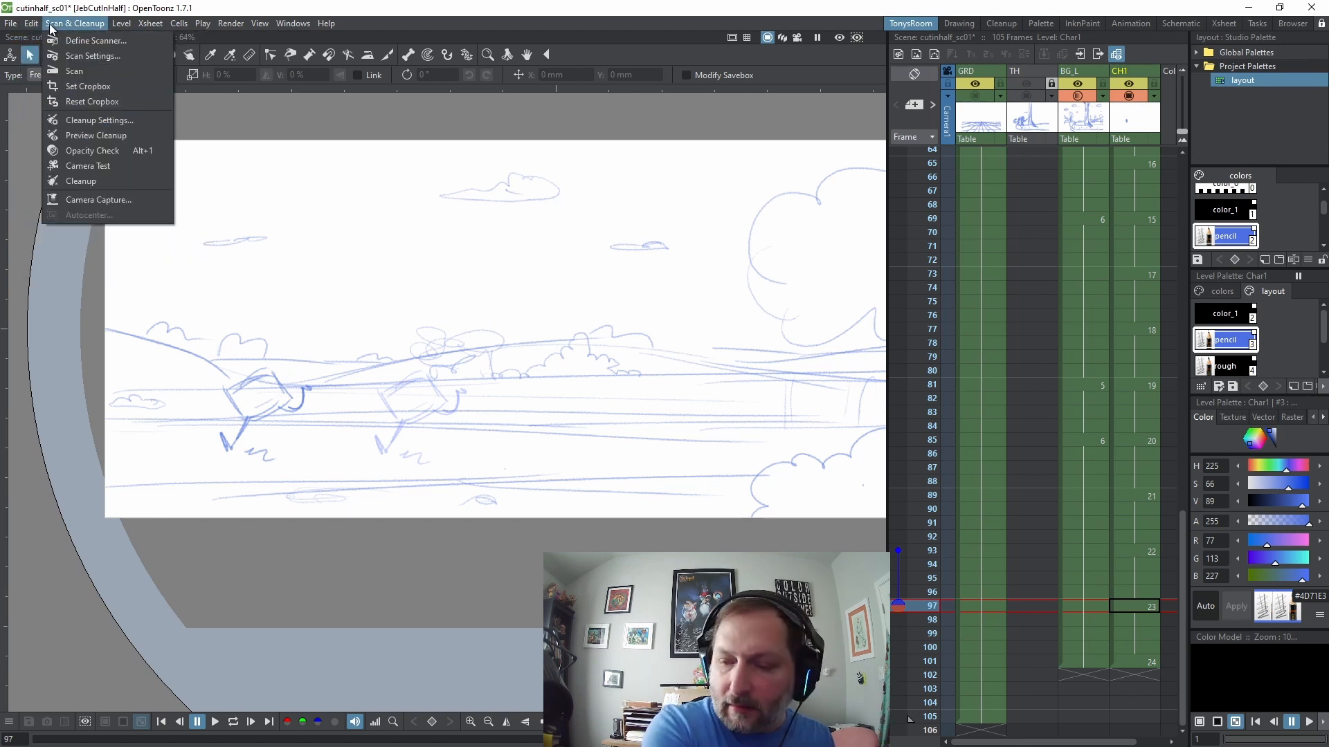
# Paste the running pose into CH1's drawing 24 at frame 101 and move it left until it is partly outside the camera frame
pyautogui.click(1153, 661)
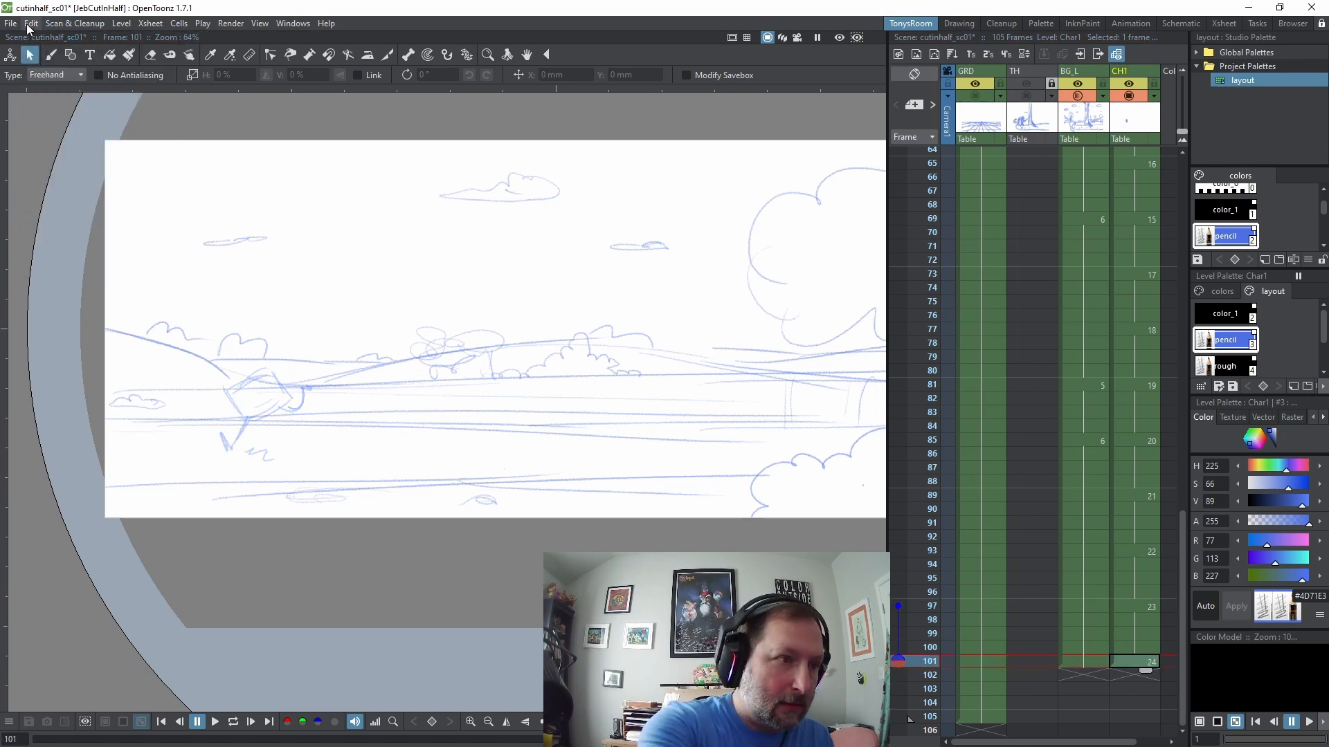
pyautogui.click(29, 24)
pyautogui.click(68, 105)
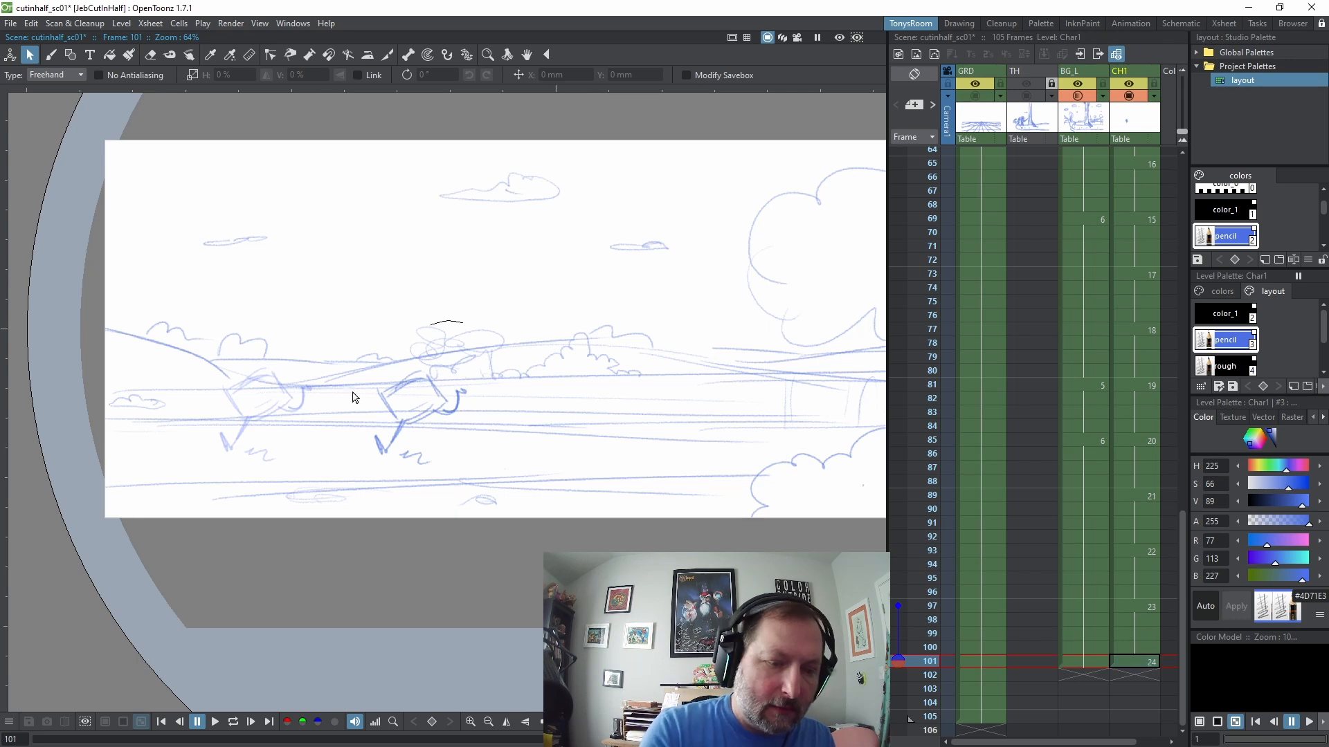
pyautogui.moveTo(476, 399); pyautogui.dragTo(184, 392)
pyautogui.click(434, 394)
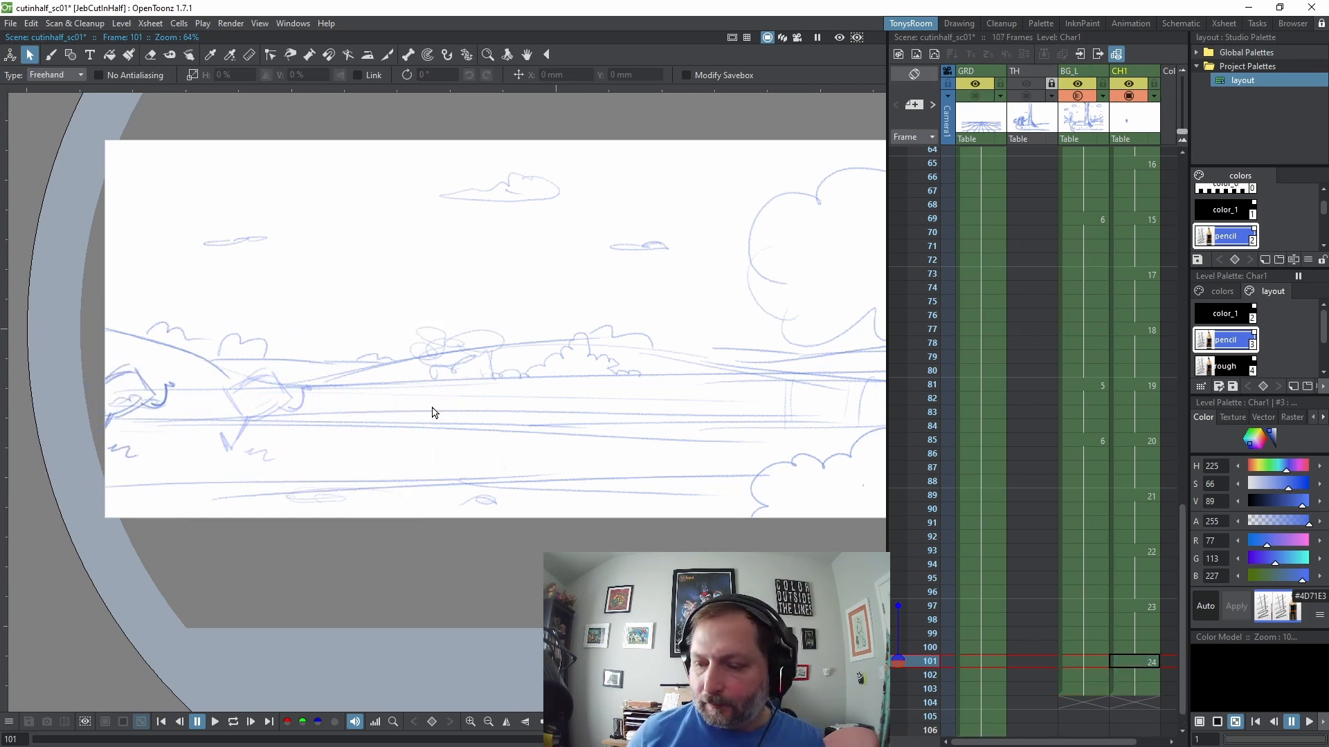
# Extend the BG_L and CH1 drawings through frame 105 and select CH1's cell at frame 105
pyautogui.press('Insert')
pyautogui.press('Insert')
pyautogui.moveTo(1182, 567); pyautogui.dragTo(1177, 582)
pyautogui.click(1138, 664)
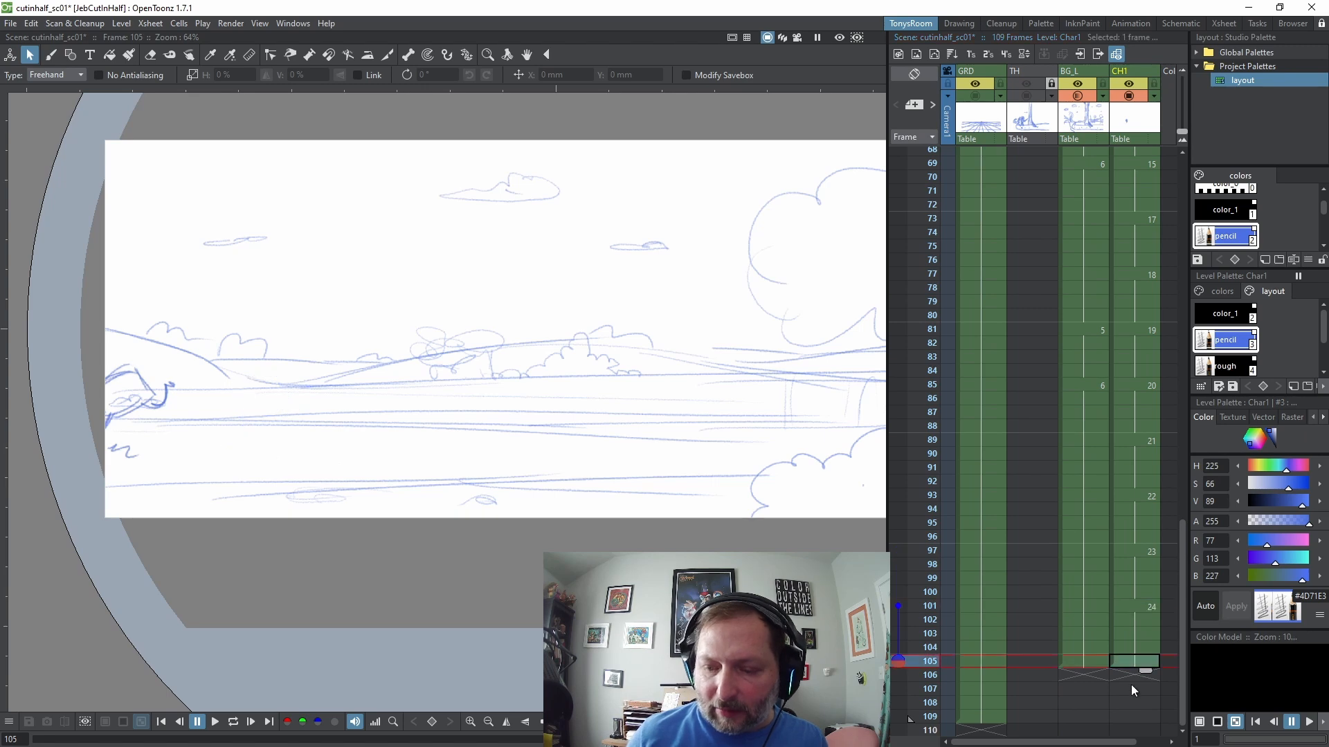
# Set BG_L to drawing 5 at frame 105 and create blank drawing 25 at frame 105 of CH1
pyautogui.click(1083, 661)
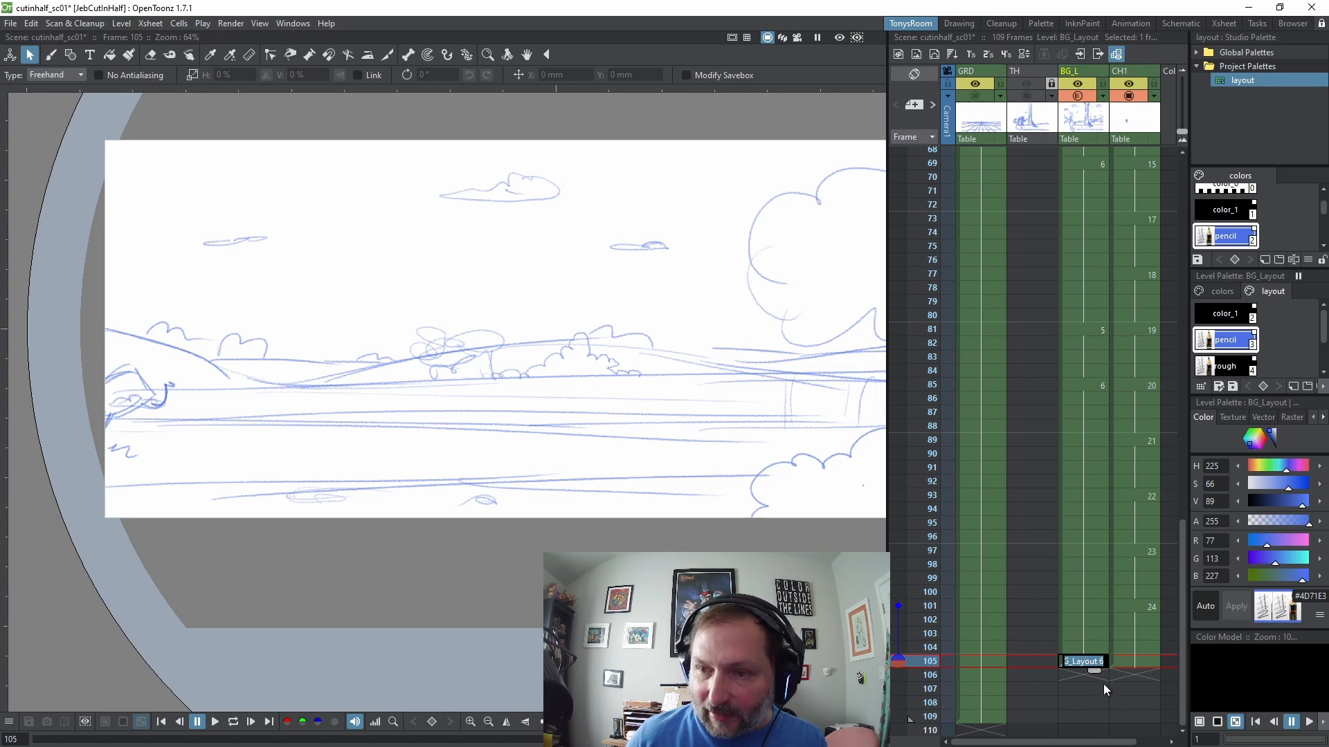
pyautogui.write('5')
pyautogui.press('Return')
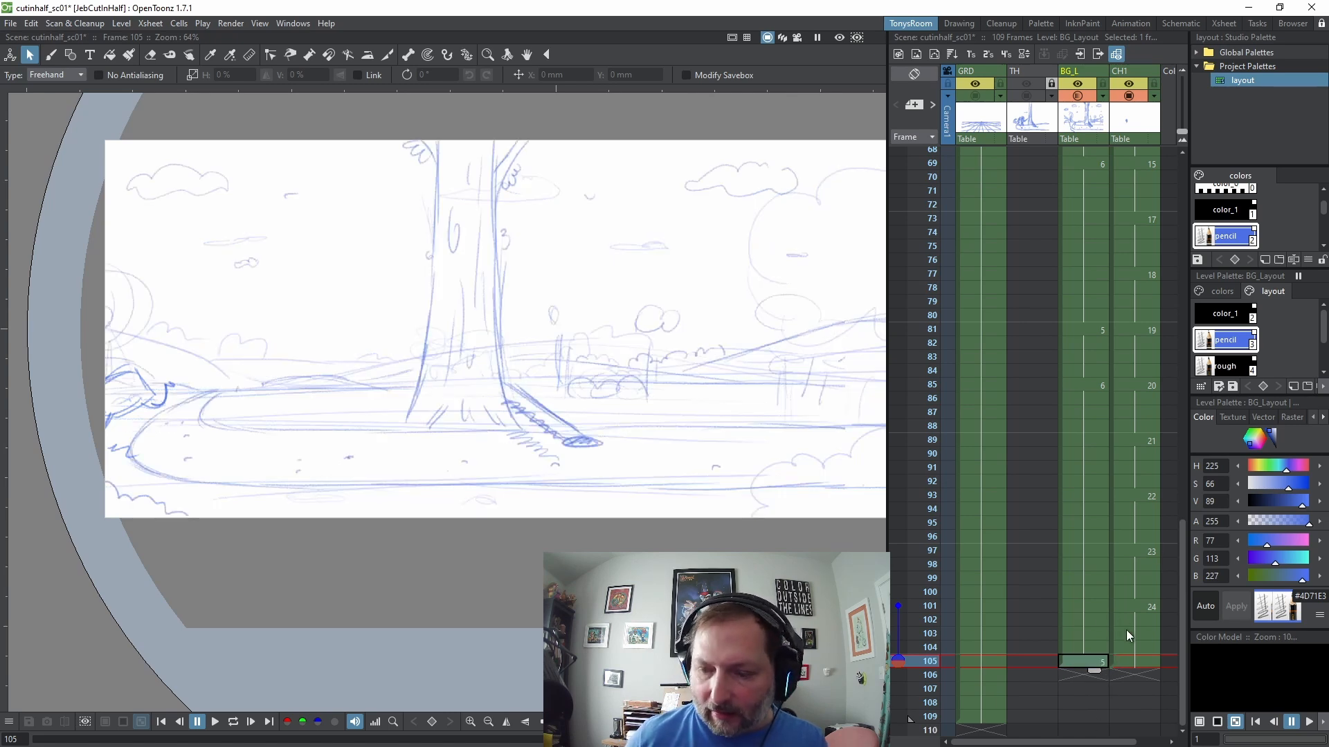
pyautogui.click(1129, 659)
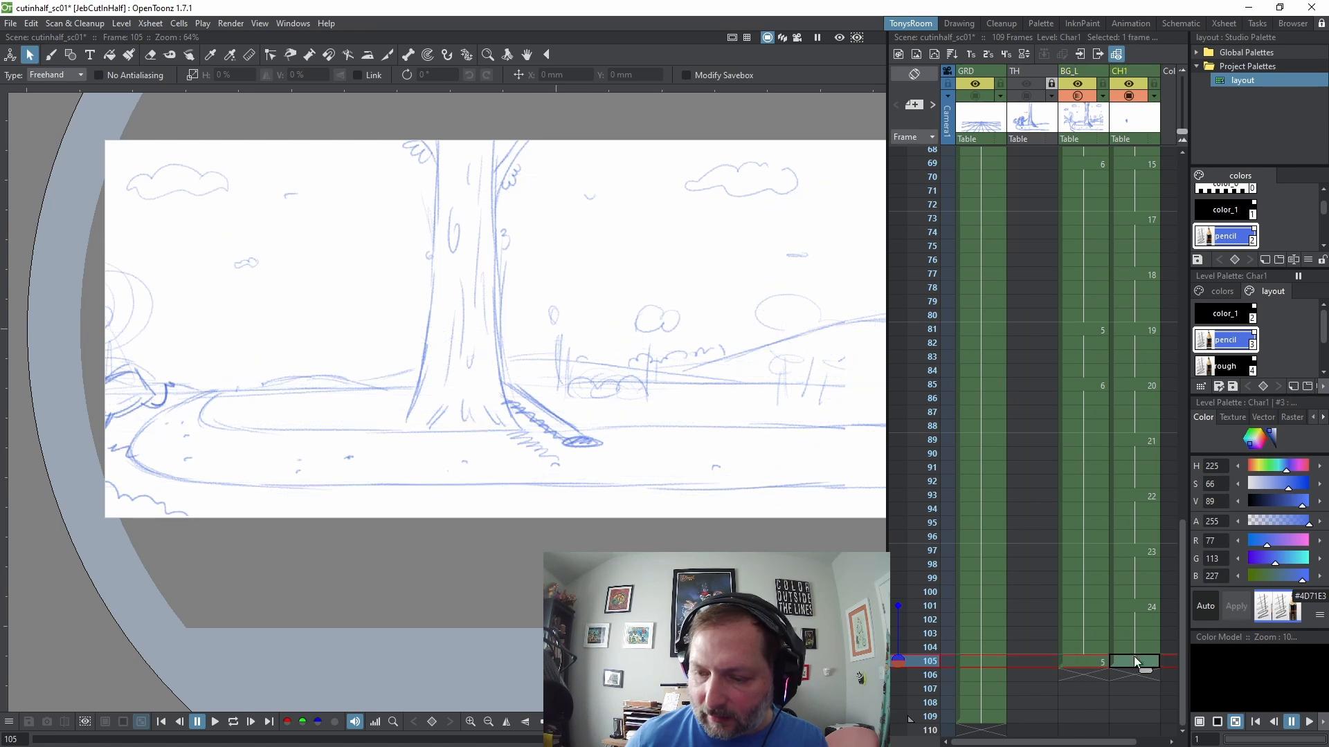
pyautogui.moveTo(1180, 612)
pyautogui.mouseDown()
pyautogui.moveTo(1185, 599)
pyautogui.moveTo(1182, 623)
pyautogui.mouseUp()
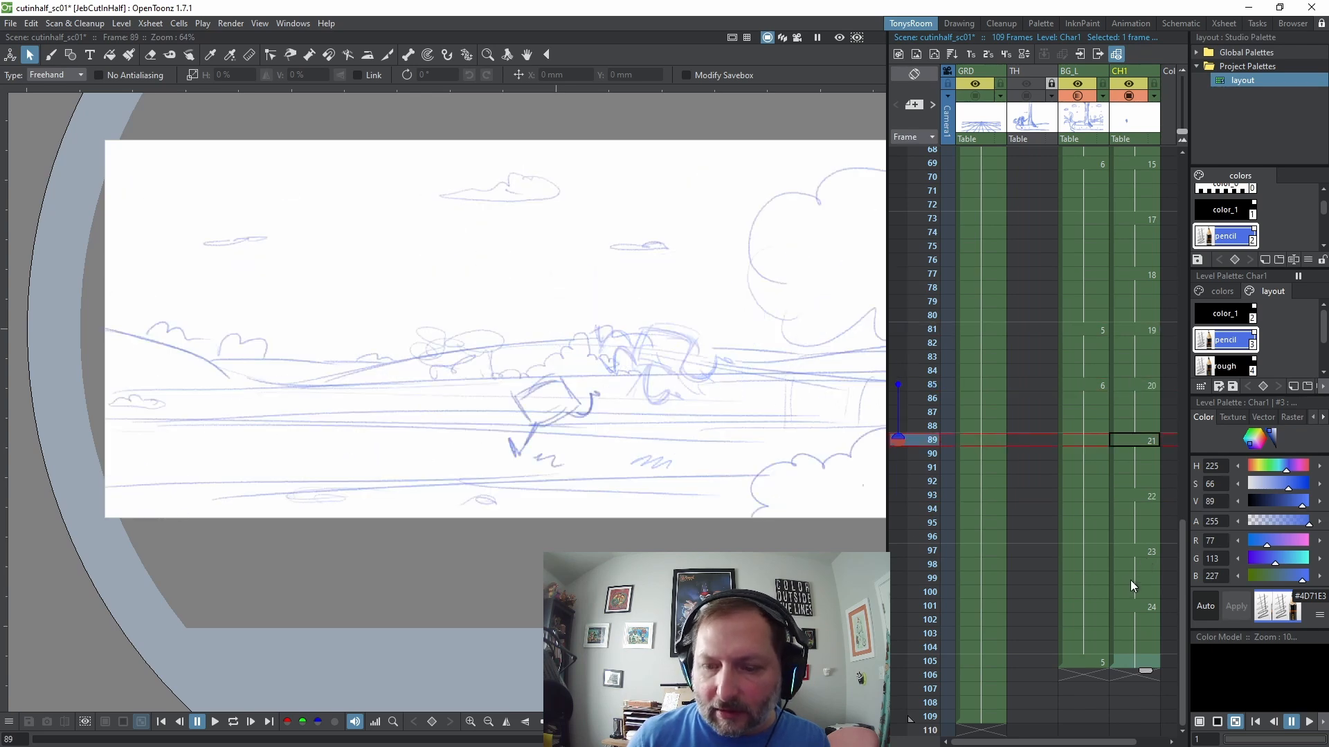
pyautogui.click(1137, 657)
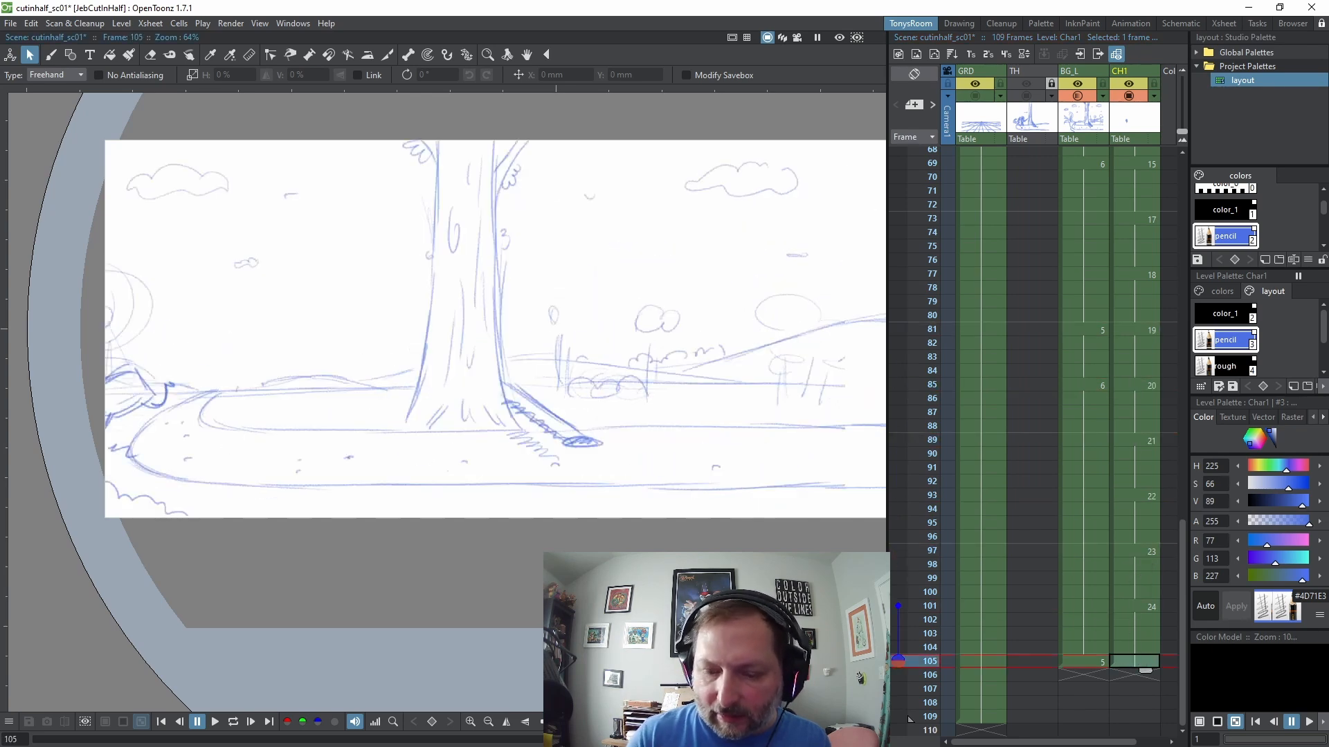
pyautogui.press('b')
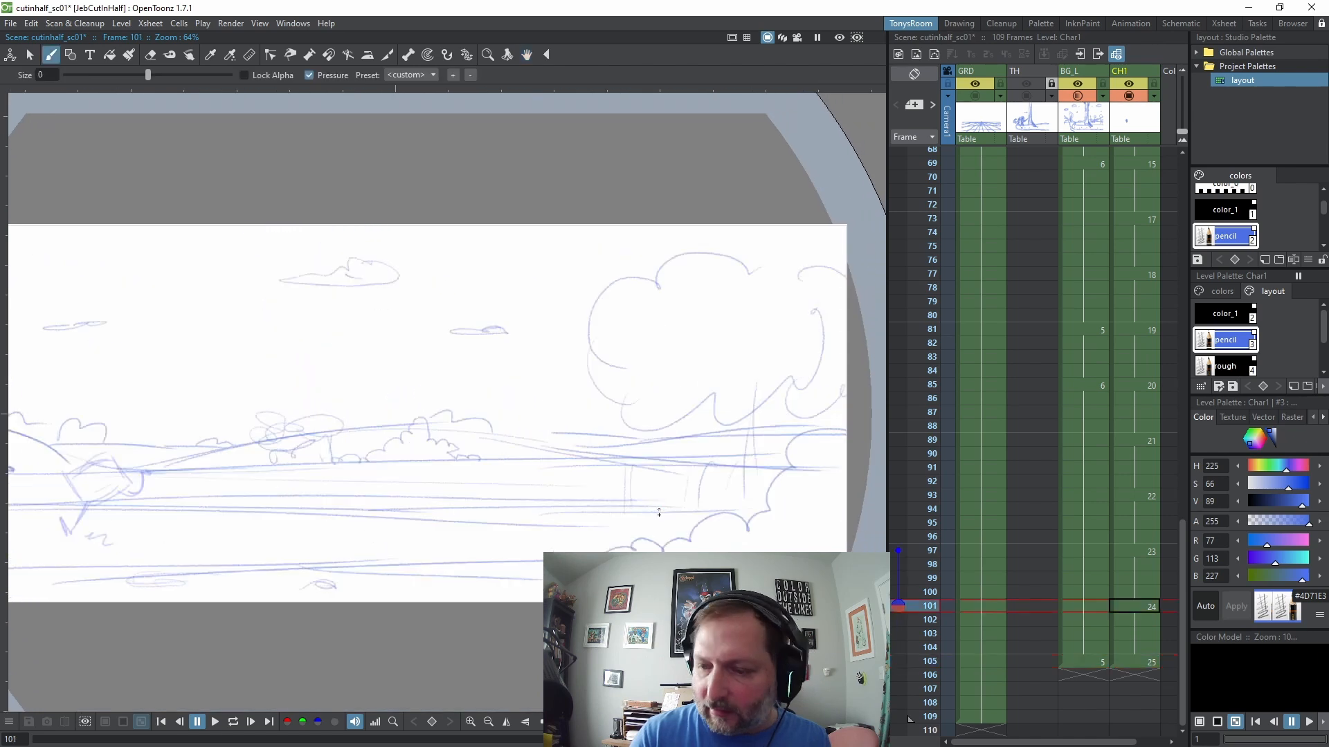
# Copy the character with the sword from CH1's drawing 19 at frame 81 and paste it into drawing 25, keeping only the upper half
pyautogui.press('s')
pyautogui.moveTo(472, 293)
pyautogui.mouseDown()
pyautogui.moveTo(367, 451)
pyautogui.moveTo(656, 521)
pyautogui.moveTo(558, 231)
pyautogui.moveTo(476, 292)
pyautogui.mouseUp()
pyautogui.click(31, 22)
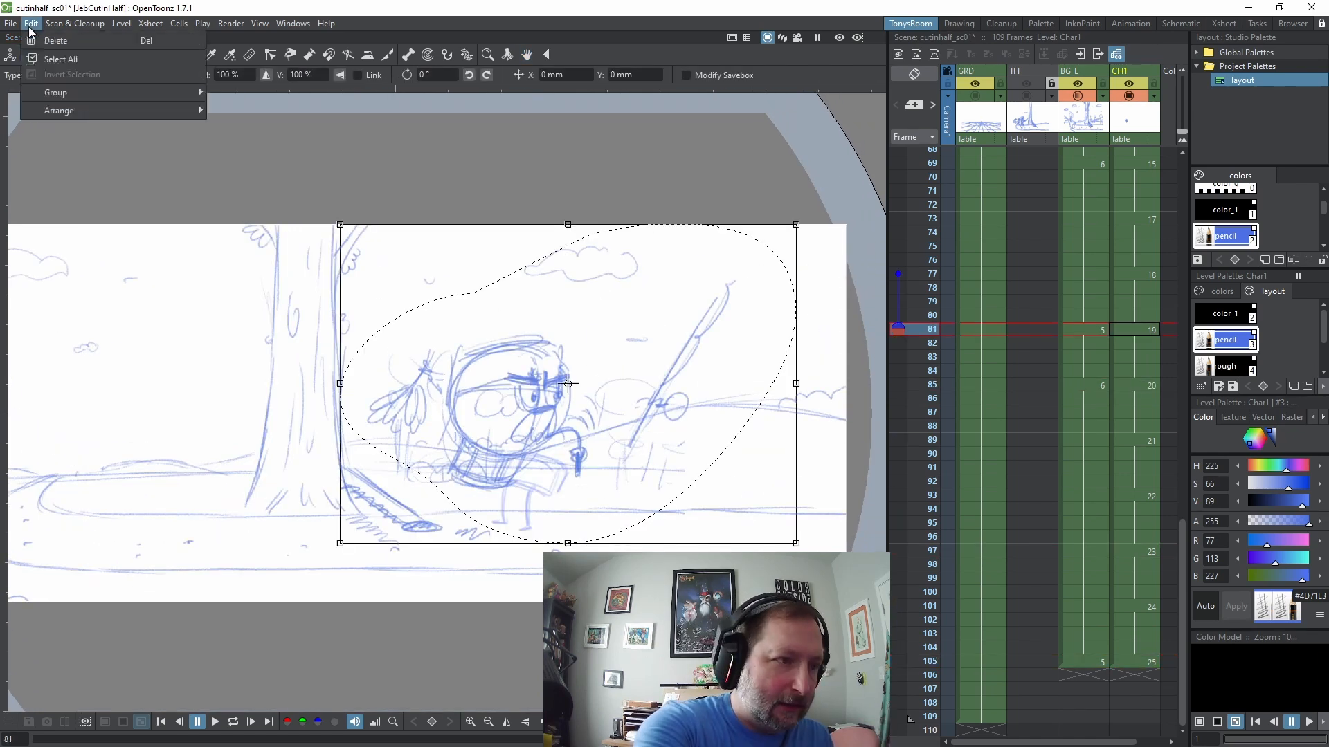
pyautogui.click(61, 88)
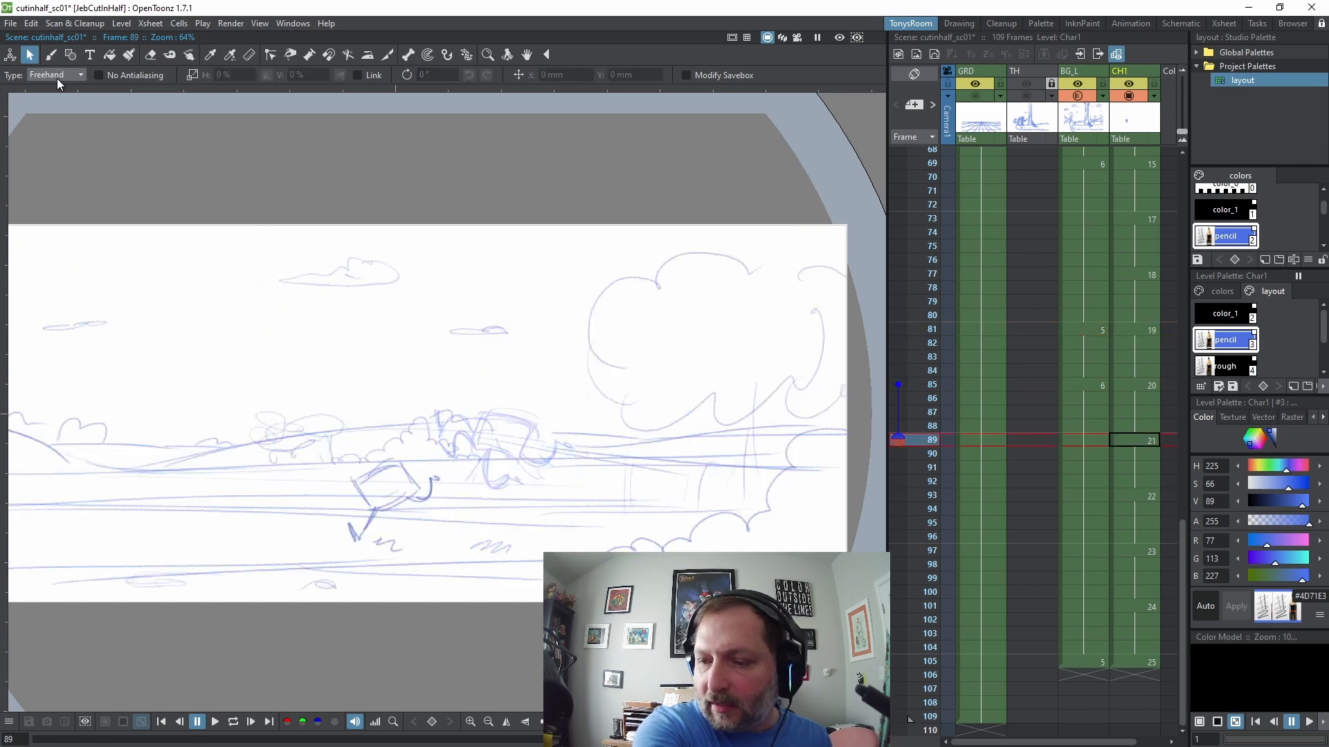
pyautogui.click(31, 22)
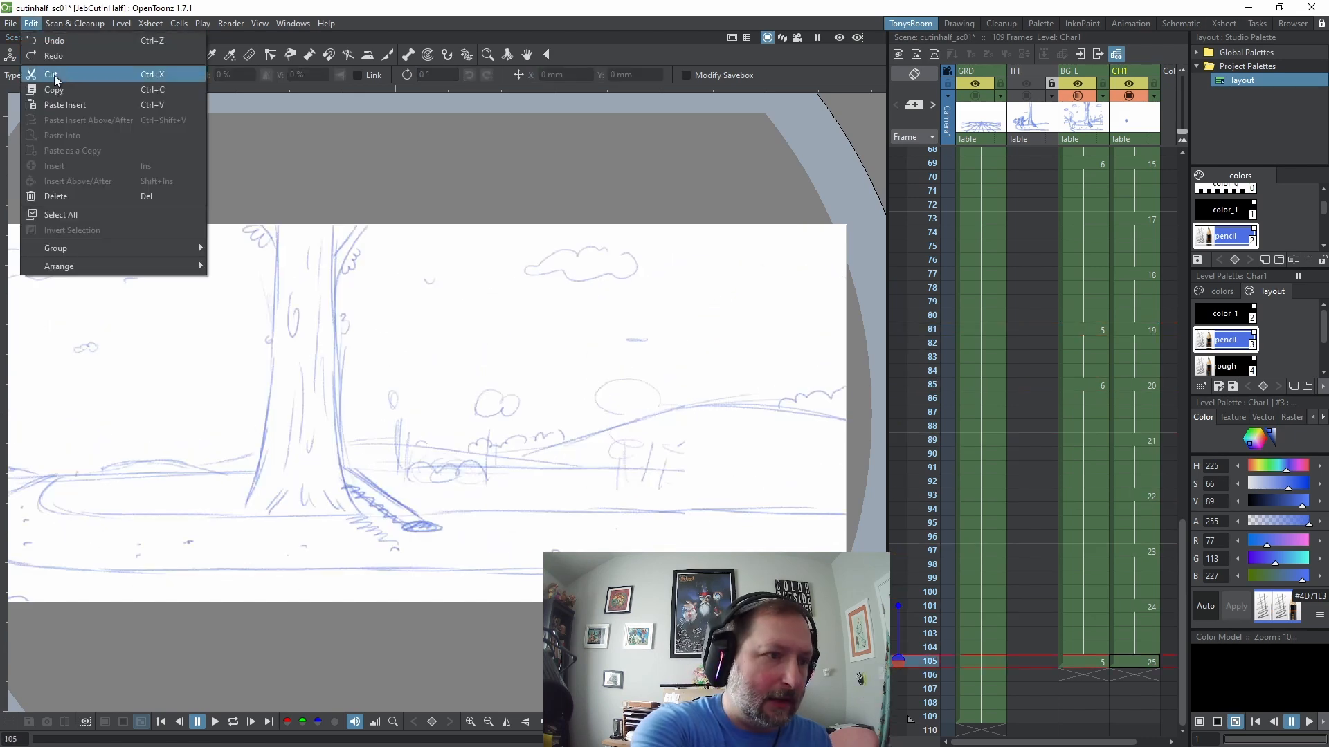
pyautogui.click(72, 101)
pyautogui.click(837, 516)
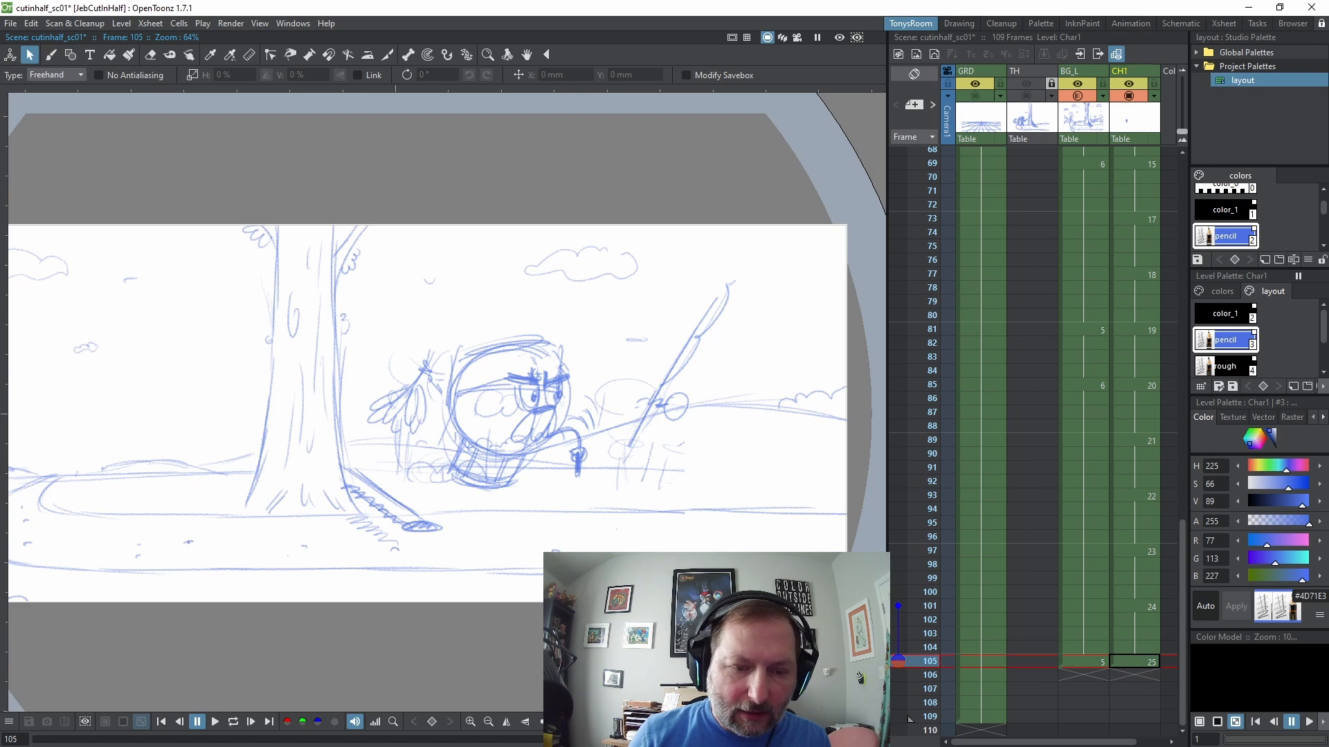
# Erase and redraw the upper half's eyes and mouth in drawing 25, and erase the arm holding the sword
pyautogui.press('e')
pyautogui.moveTo(533, 390); pyautogui.dragTo(556, 402)
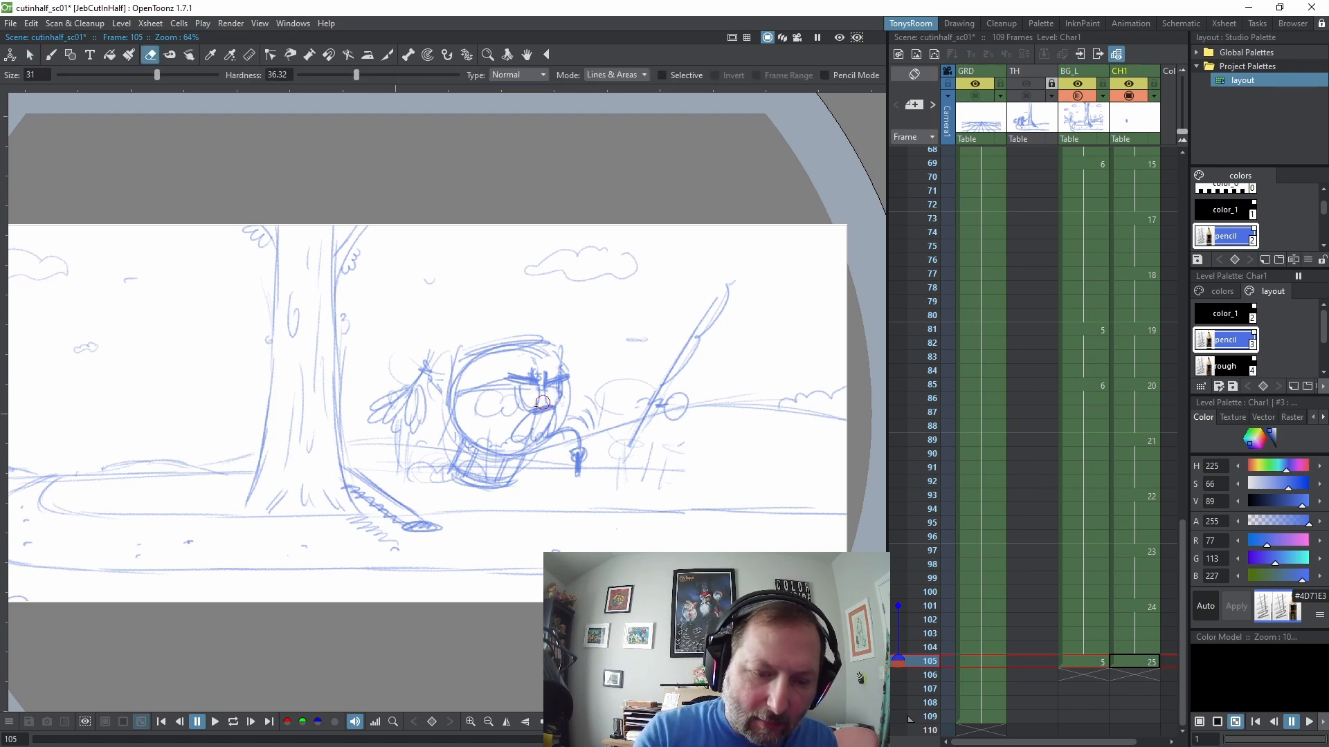
pyautogui.press('b')
pyautogui.press('e')
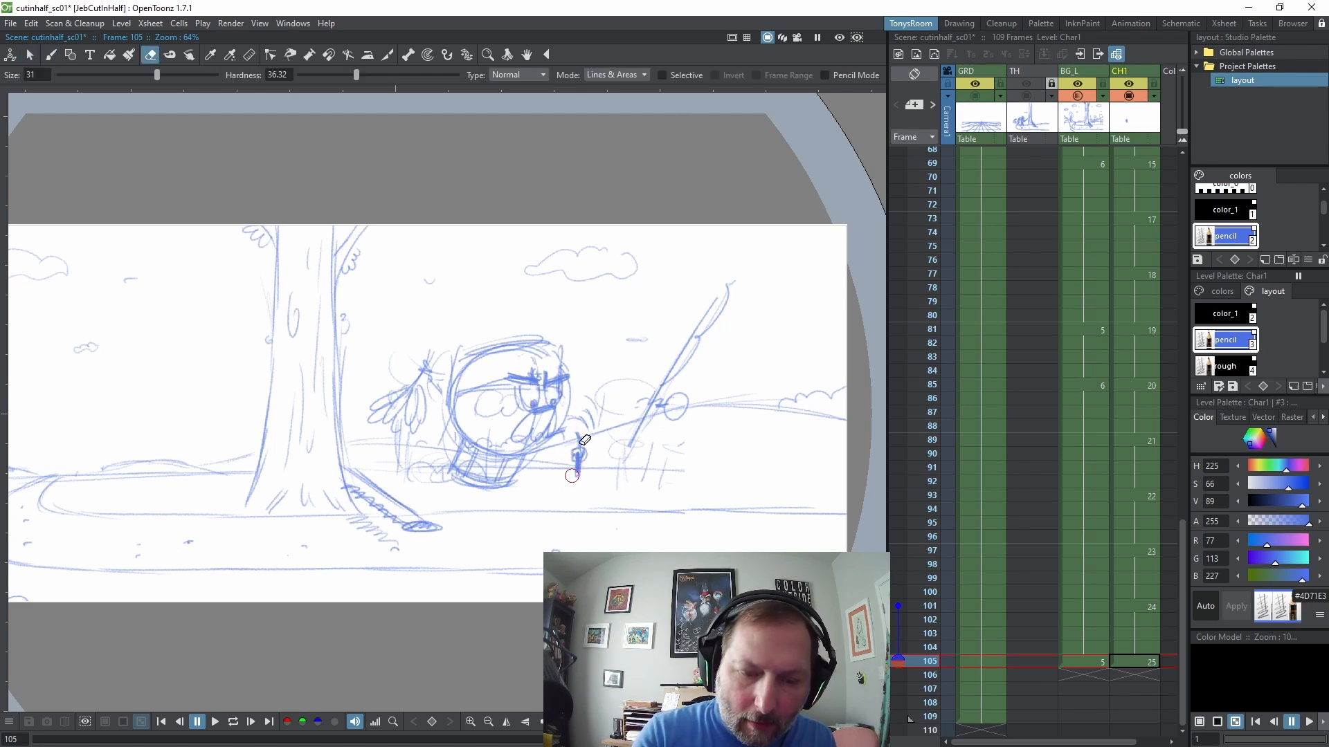
# Move the sword closer to the body and redraw the hand and arm gripping it
pyautogui.press('s')
pyautogui.moveTo(725, 262)
pyautogui.mouseDown()
pyautogui.moveTo(759, 415)
pyautogui.moveTo(725, 257)
pyautogui.mouseUp()
pyautogui.moveTo(717, 335); pyautogui.dragTo(662, 372)
pyautogui.press('b')
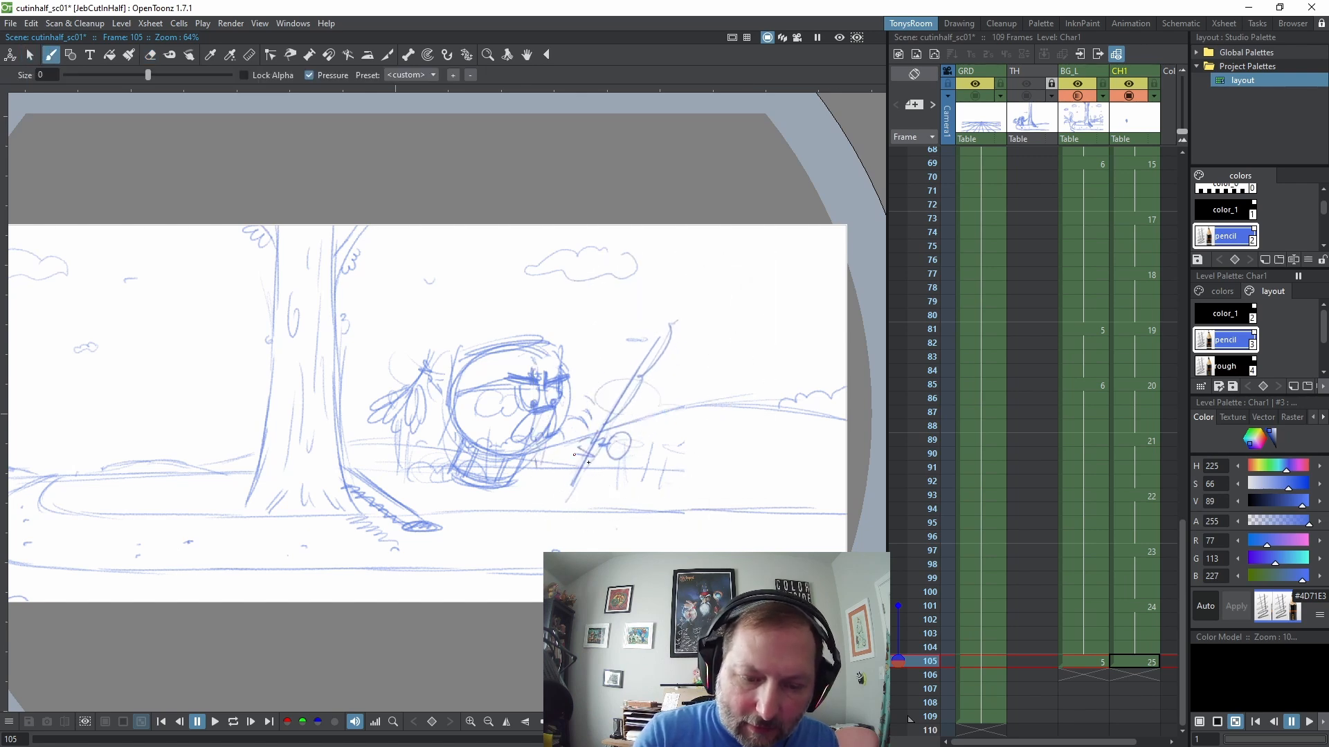
pyautogui.hotkey('ctrl', 'z')
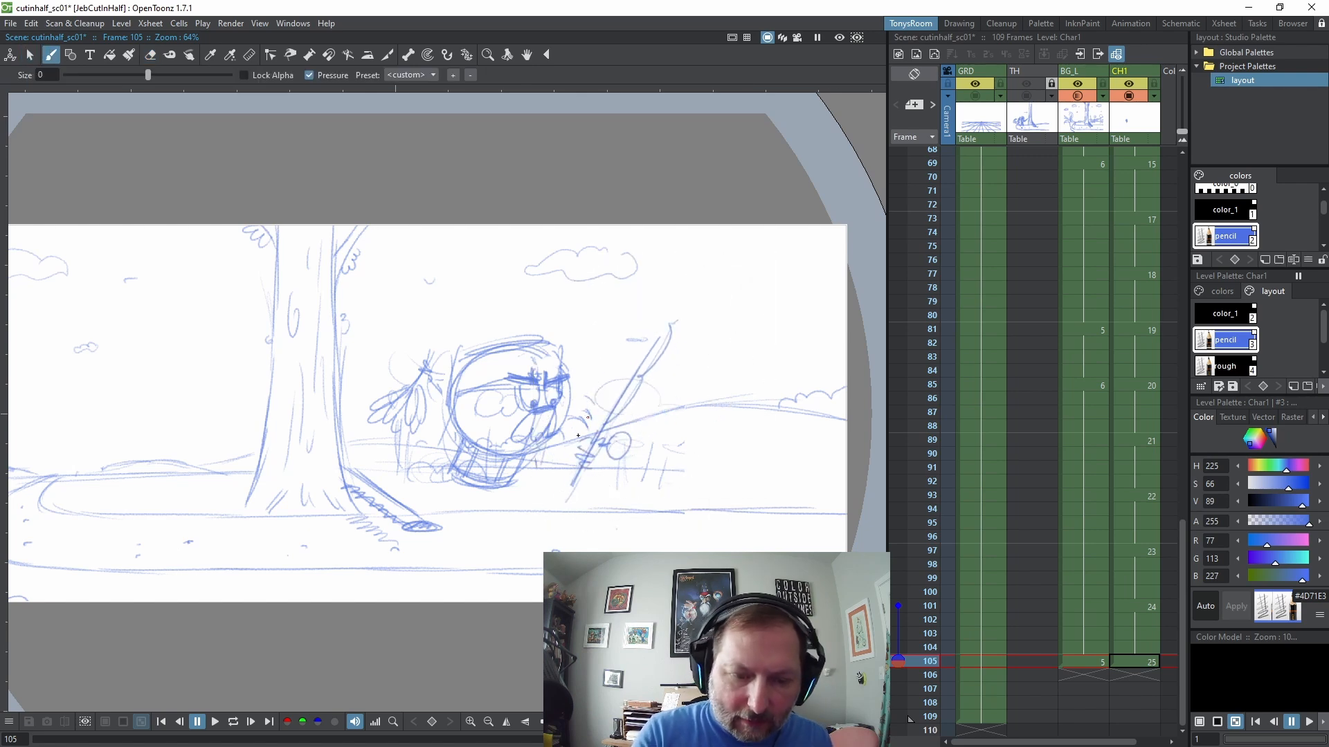
pyautogui.hotkey('ctrl', 'z')
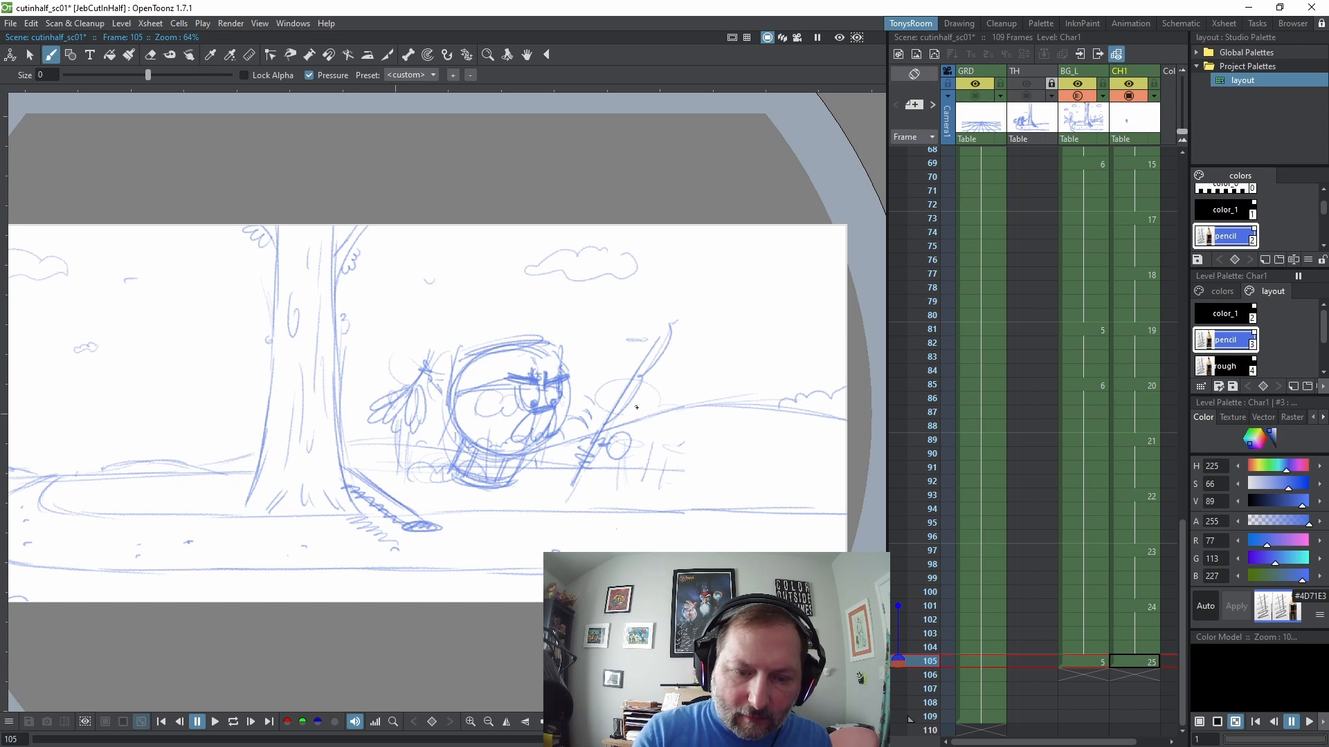
pyautogui.press('s')
pyautogui.moveTo(651, 320); pyautogui.dragTo(670, 333)
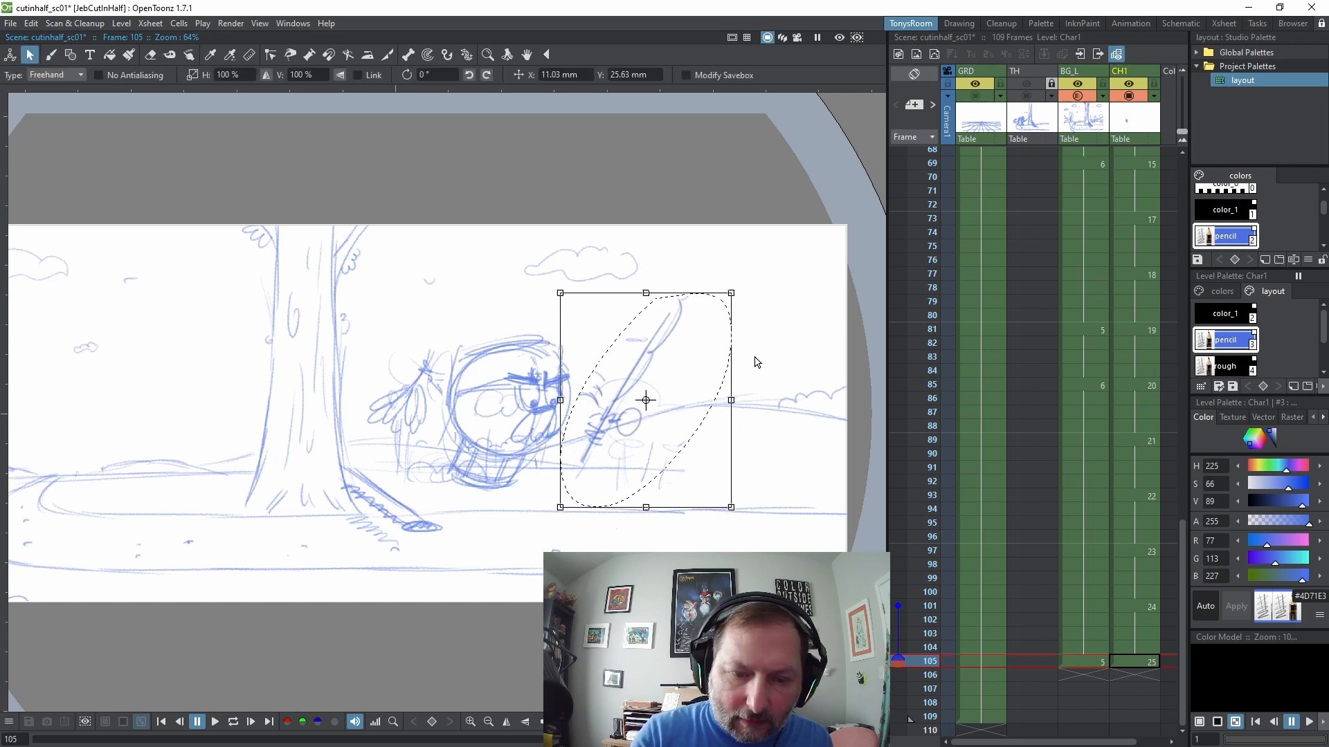
pyautogui.press('e')
pyautogui.moveTo(590, 392); pyautogui.dragTo(596, 429)
pyautogui.press('b')
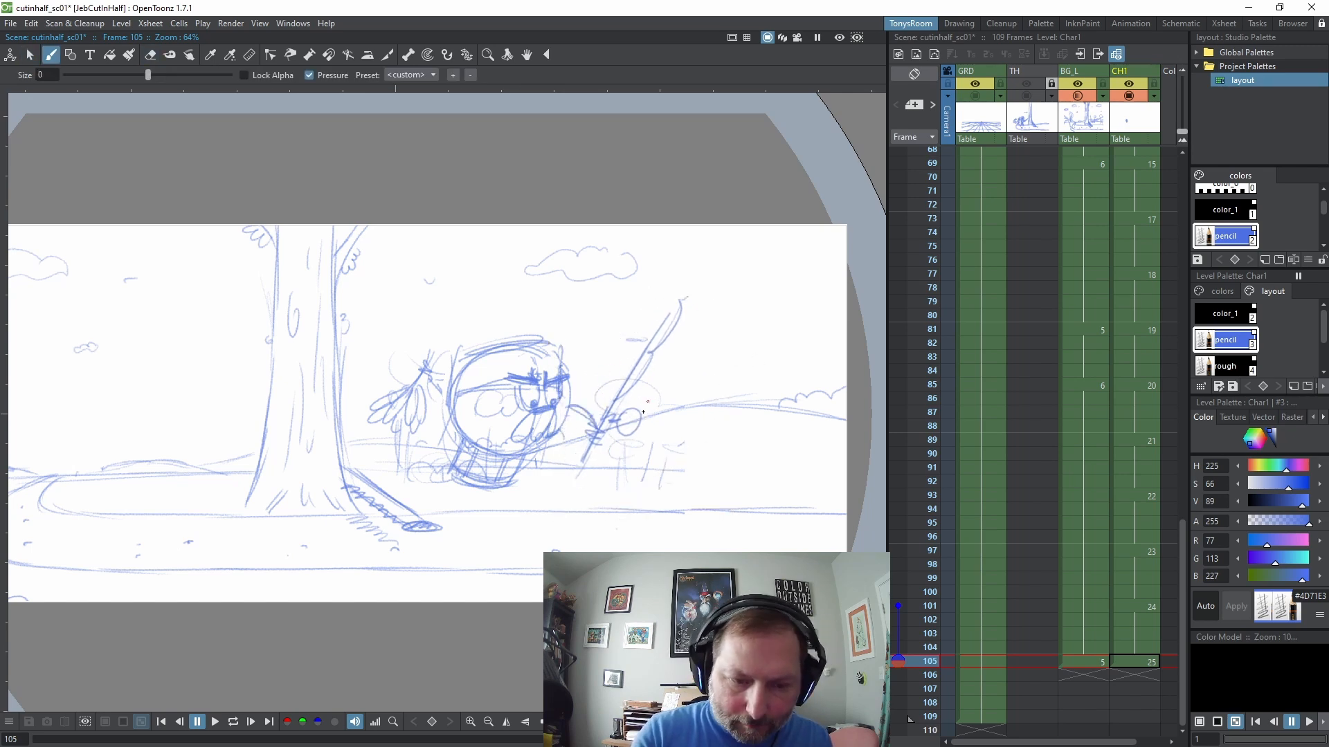
# Erase the pupils in drawing 25 and redraw them looking down
pyautogui.press('e')
pyautogui.click(534, 402)
pyautogui.click(554, 400)
pyautogui.press('b')
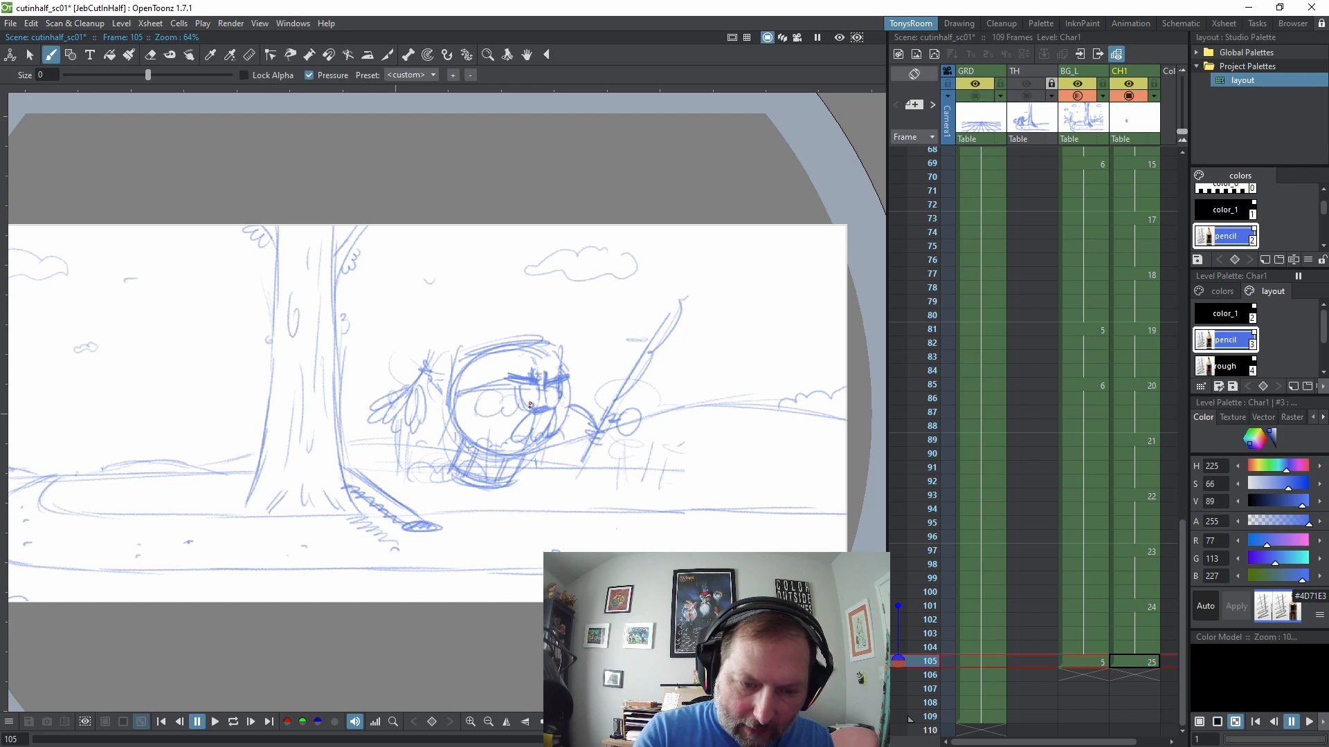
# Shift and tilt the head slightly down to the right, and sketch the running lower half on the ground below the body
pyautogui.press('s')
pyautogui.moveTo(530, 312)
pyautogui.mouseDown()
pyautogui.moveTo(442, 408)
pyautogui.moveTo(546, 320)
pyautogui.mouseUp()
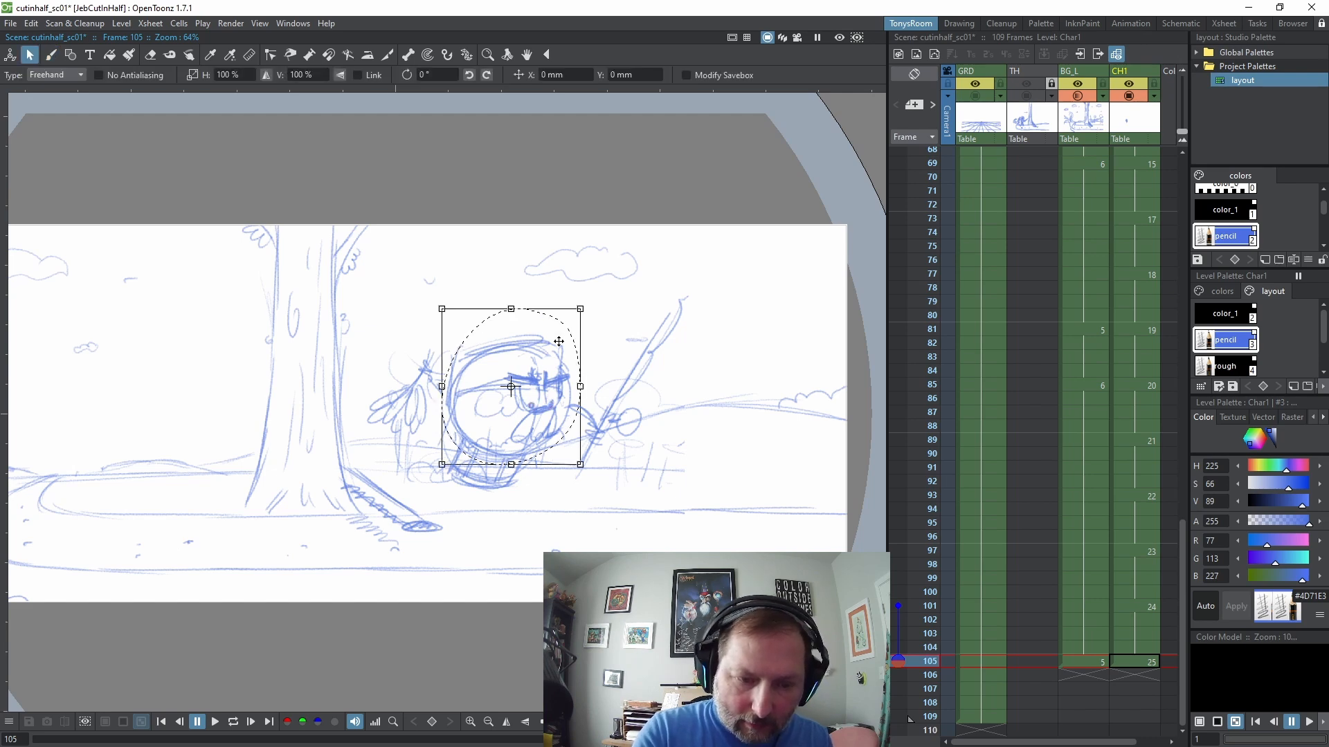
pyautogui.moveTo(589, 462); pyautogui.dragTo(571, 483)
pyautogui.click(658, 510)
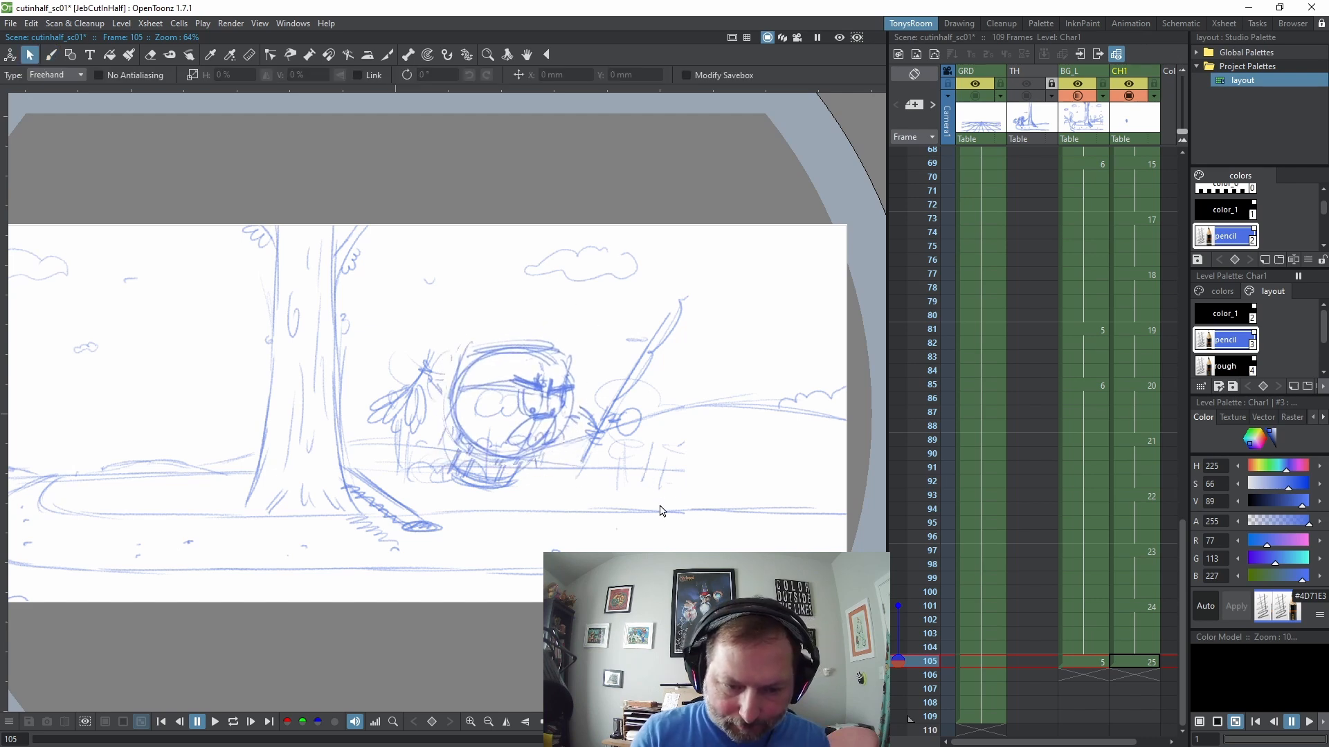
pyautogui.press('b')
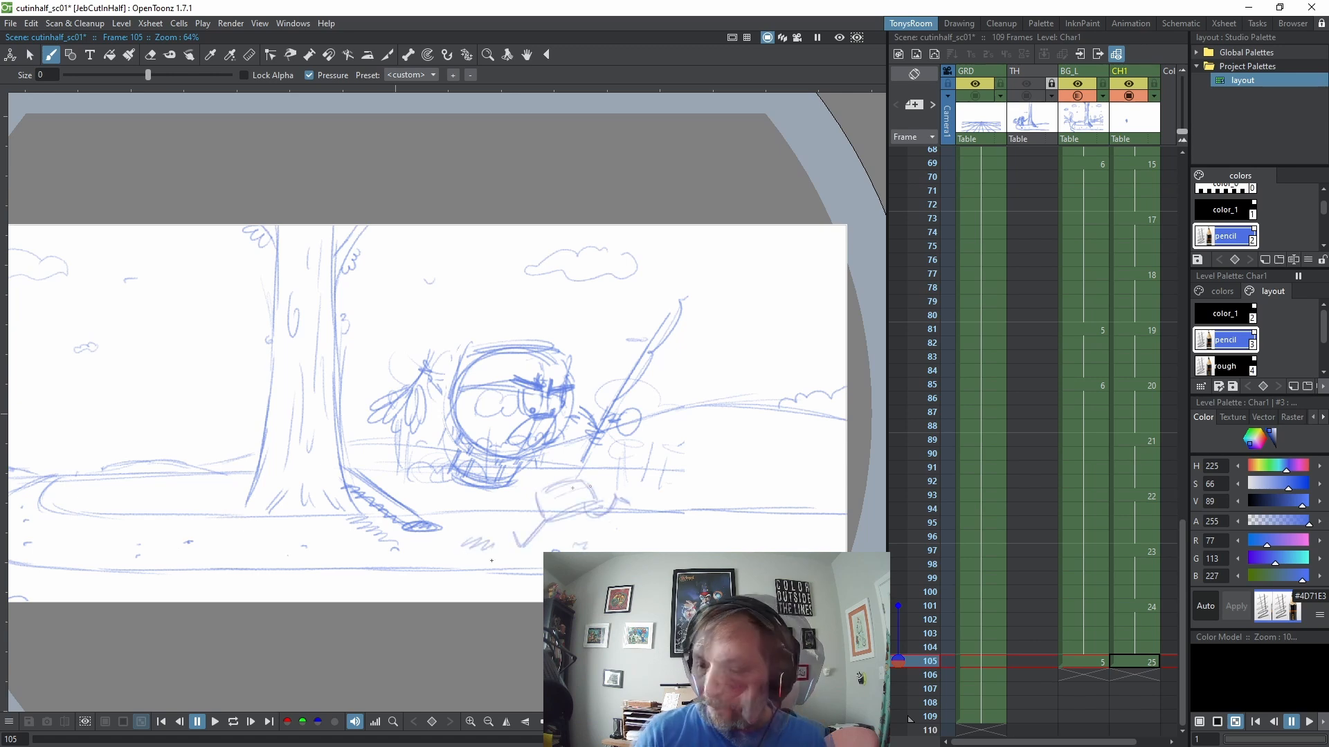
# Extend the BG_L and CH1 drawings through frame 109 and select CH1's cell at frame 109
pyautogui.press('Insert')
pyautogui.press('Insert')
pyautogui.press('Insert')
pyautogui.press('Insert')
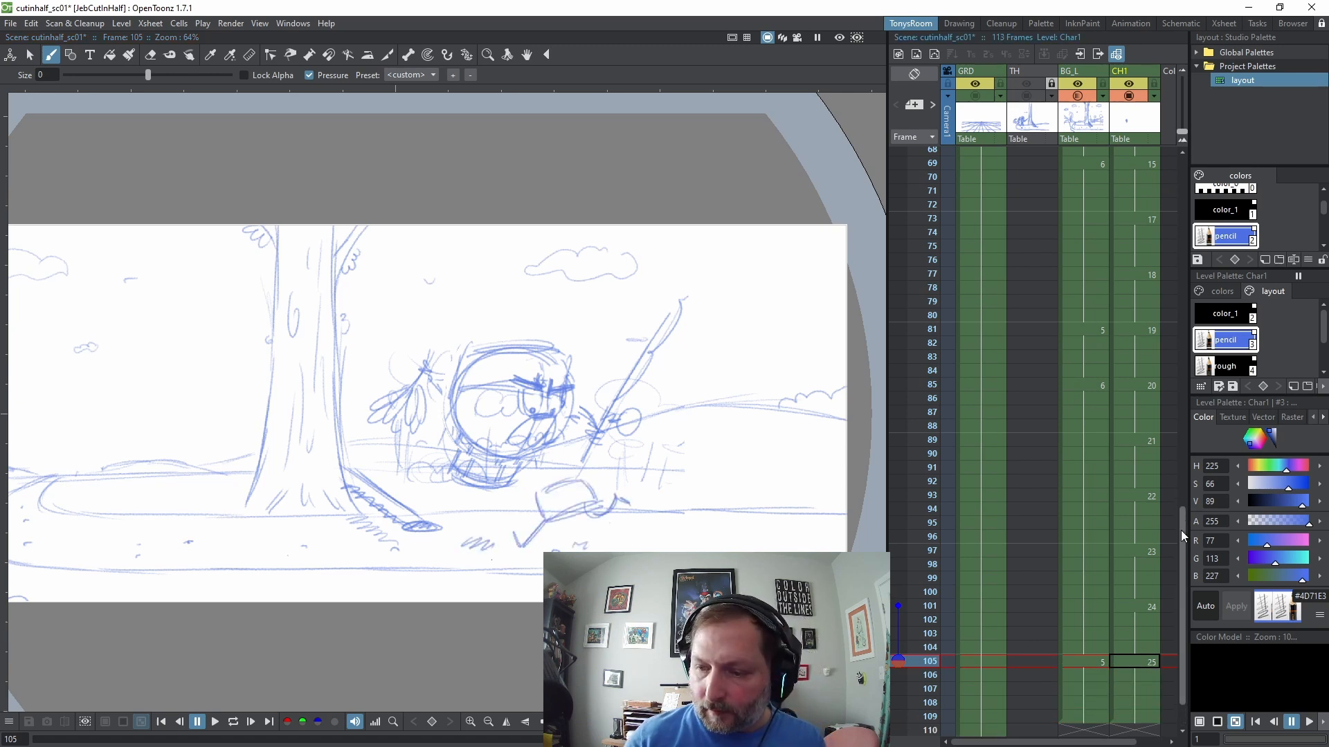
pyautogui.scroll(-2, 1181, 534)
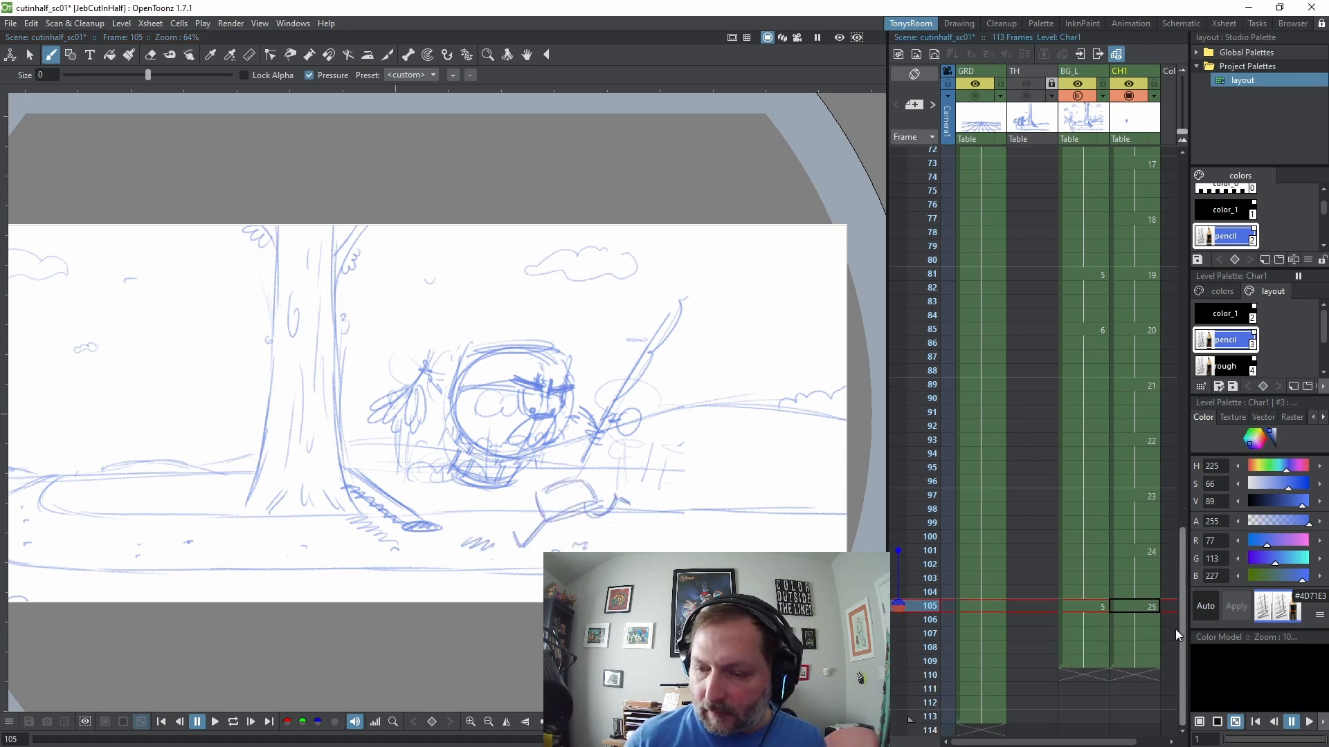
pyautogui.press('Down')
pyautogui.press('Down')
pyautogui.press('Down')
pyautogui.press('Down')
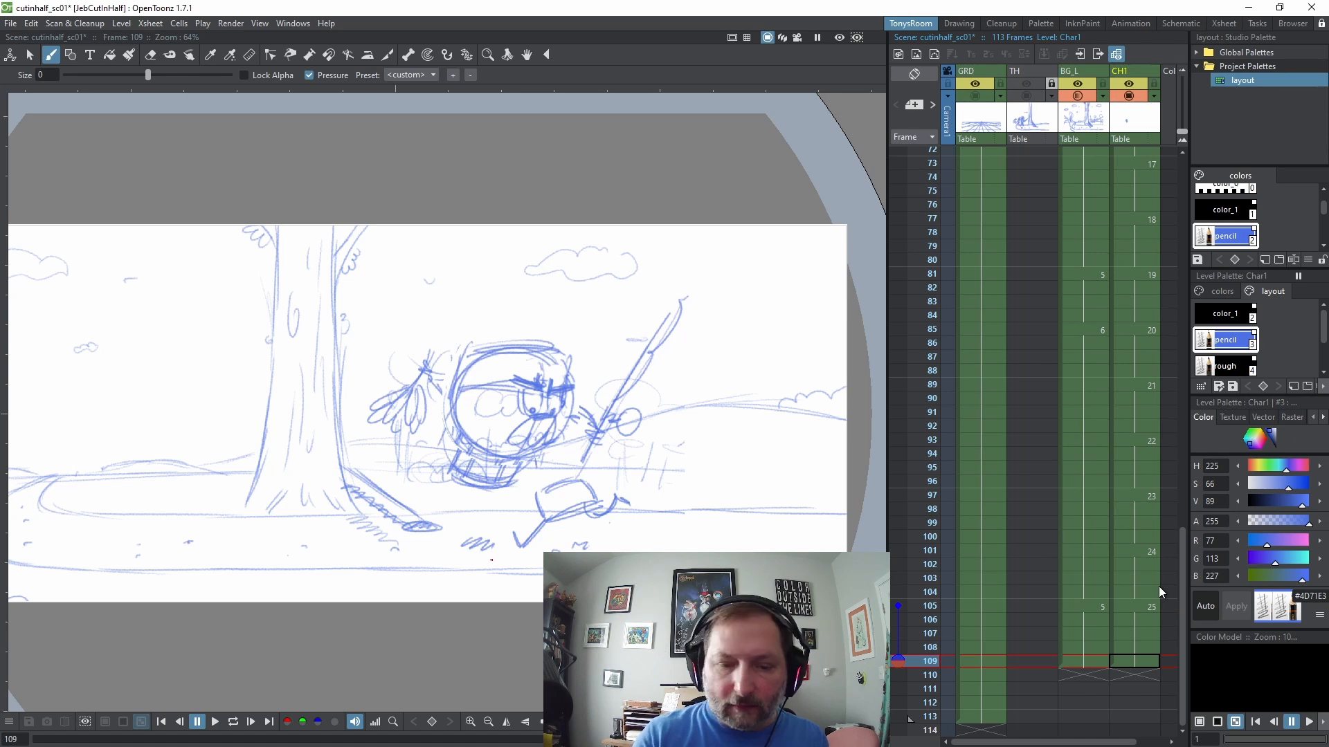
# Sketch the standing lower half in a new CH1 drawing at frame 109 and paste the upper half above it, moved slightly up
pyautogui.click(641, 465)
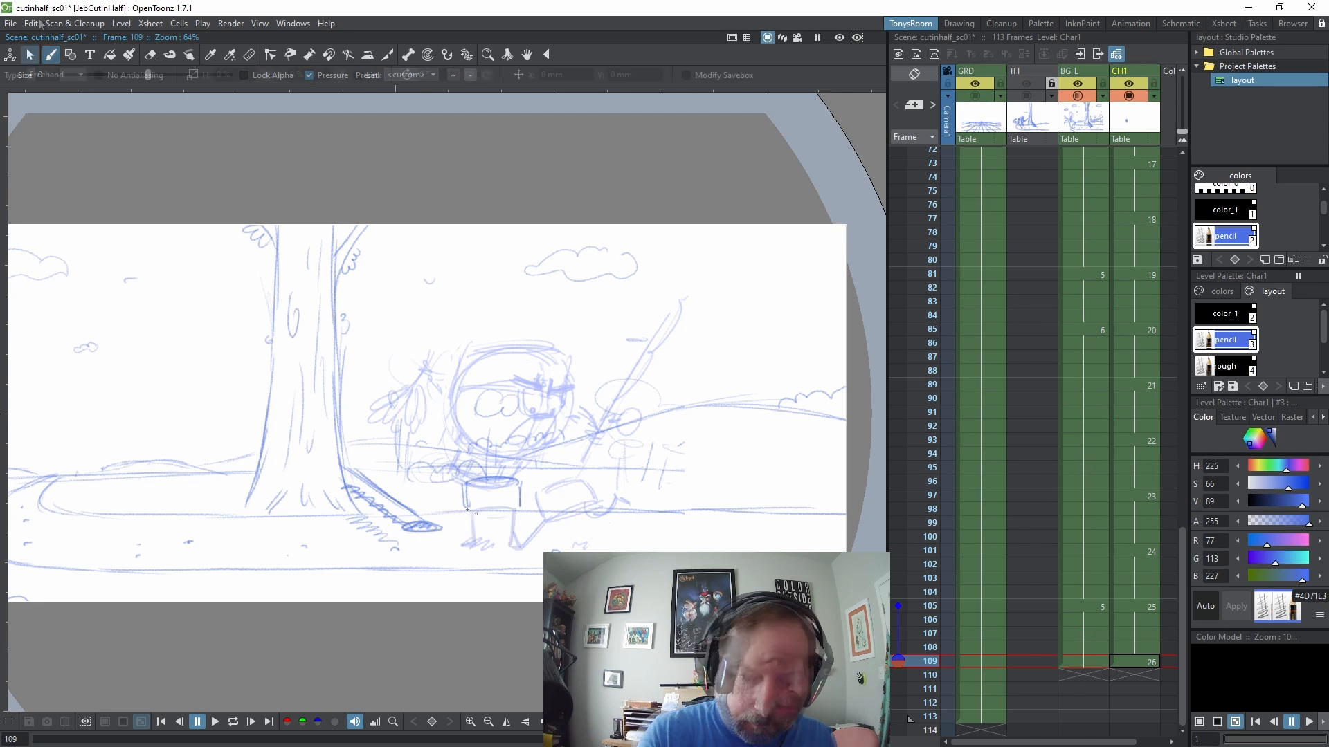
pyautogui.click(31, 23)
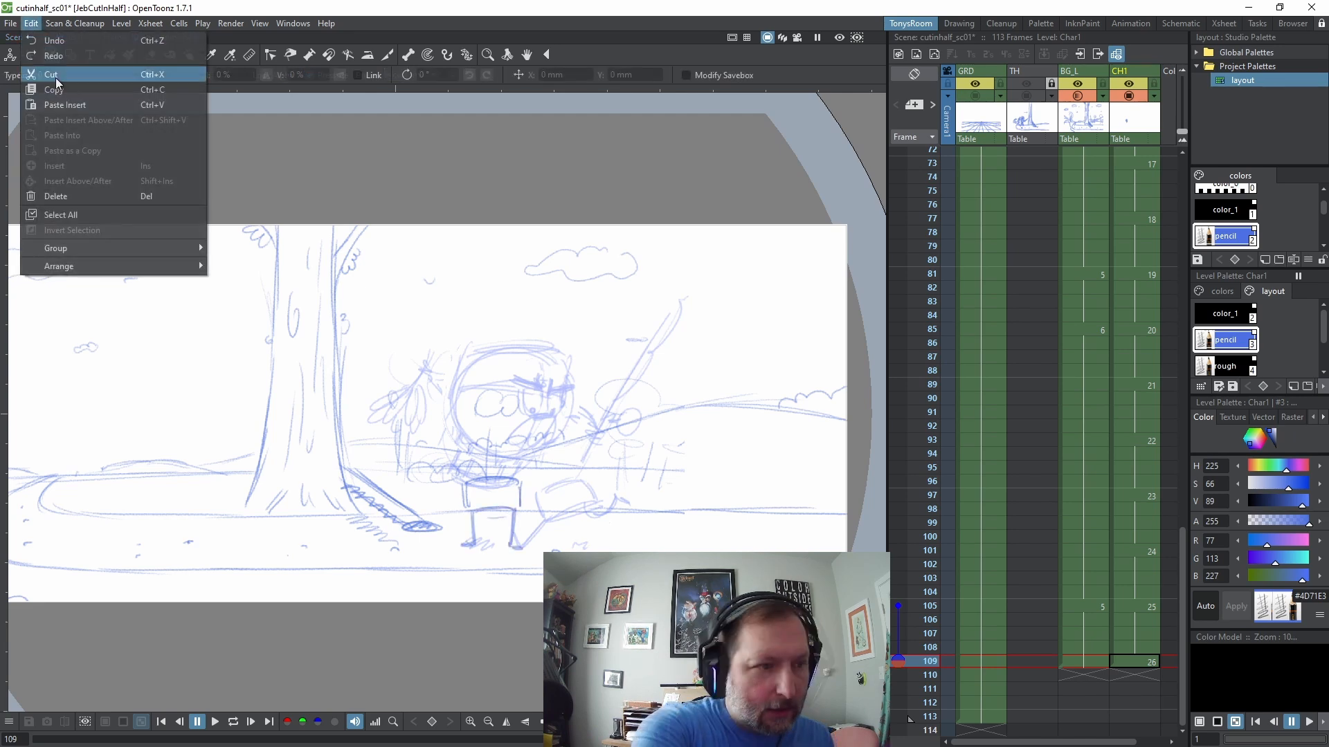
pyautogui.click(90, 106)
pyautogui.moveTo(616, 444); pyautogui.dragTo(623, 423)
pyautogui.click(757, 483)
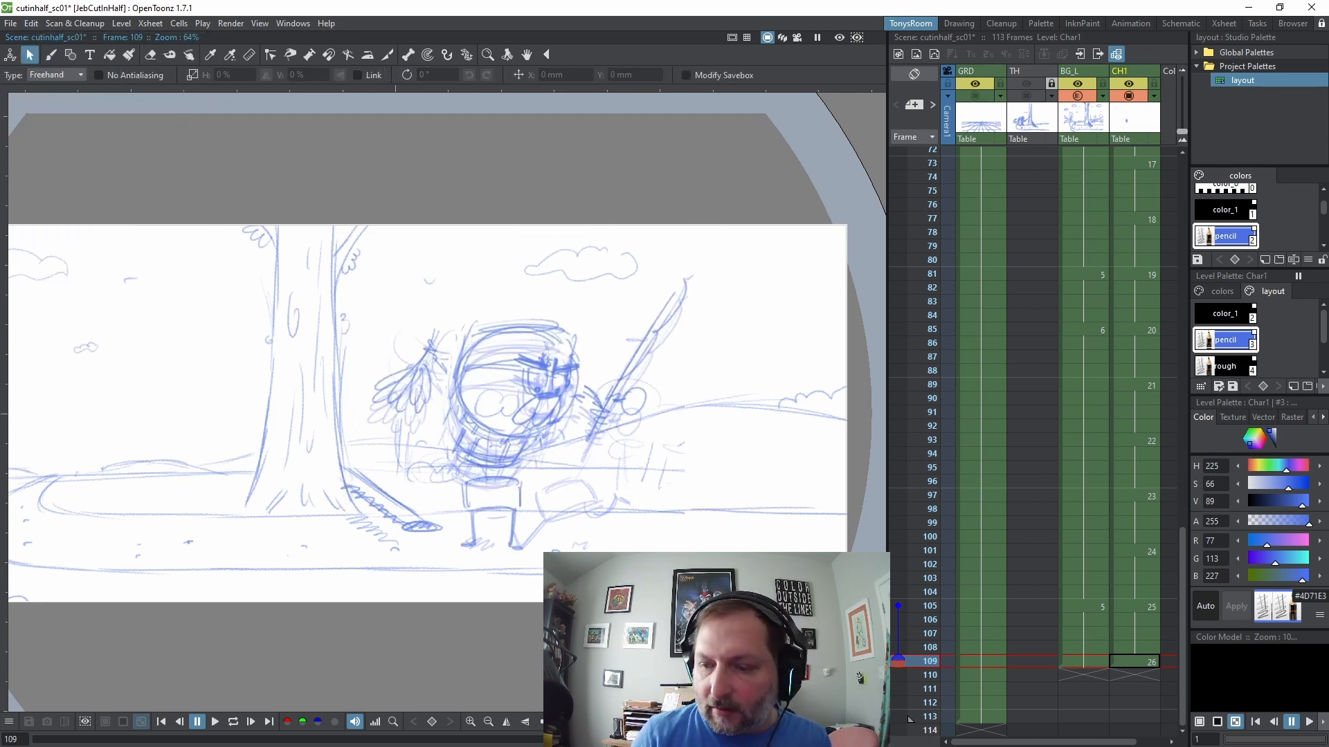
# Extend the BG_L and CH1 drawings through frame 113 and select CH1's cell at frame 113
pyautogui.press('Insert')
pyautogui.press('Insert')
pyautogui.press('Insert')
pyautogui.press('Insert')
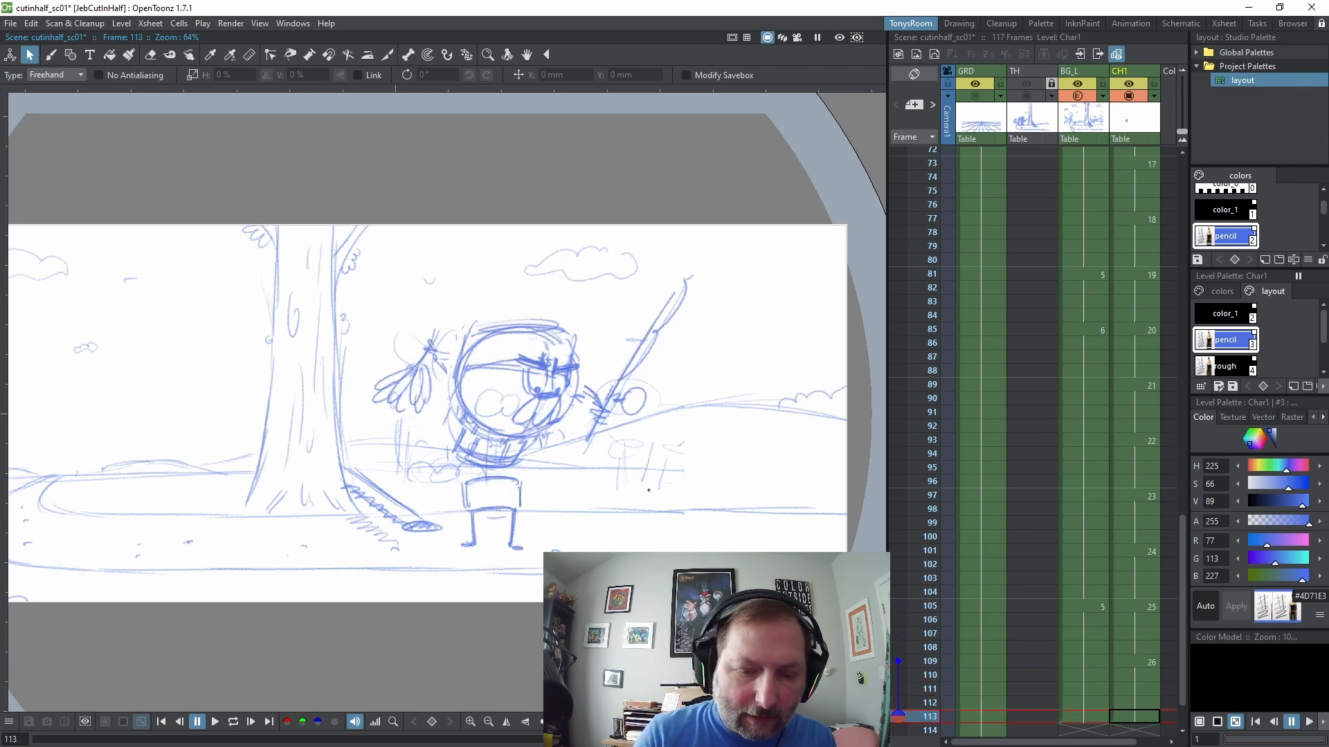
# Create drawing 27 at frame 113 of CH1 and sketch the rejoined character facing forward with arms out, holding the sword
pyautogui.press('b')
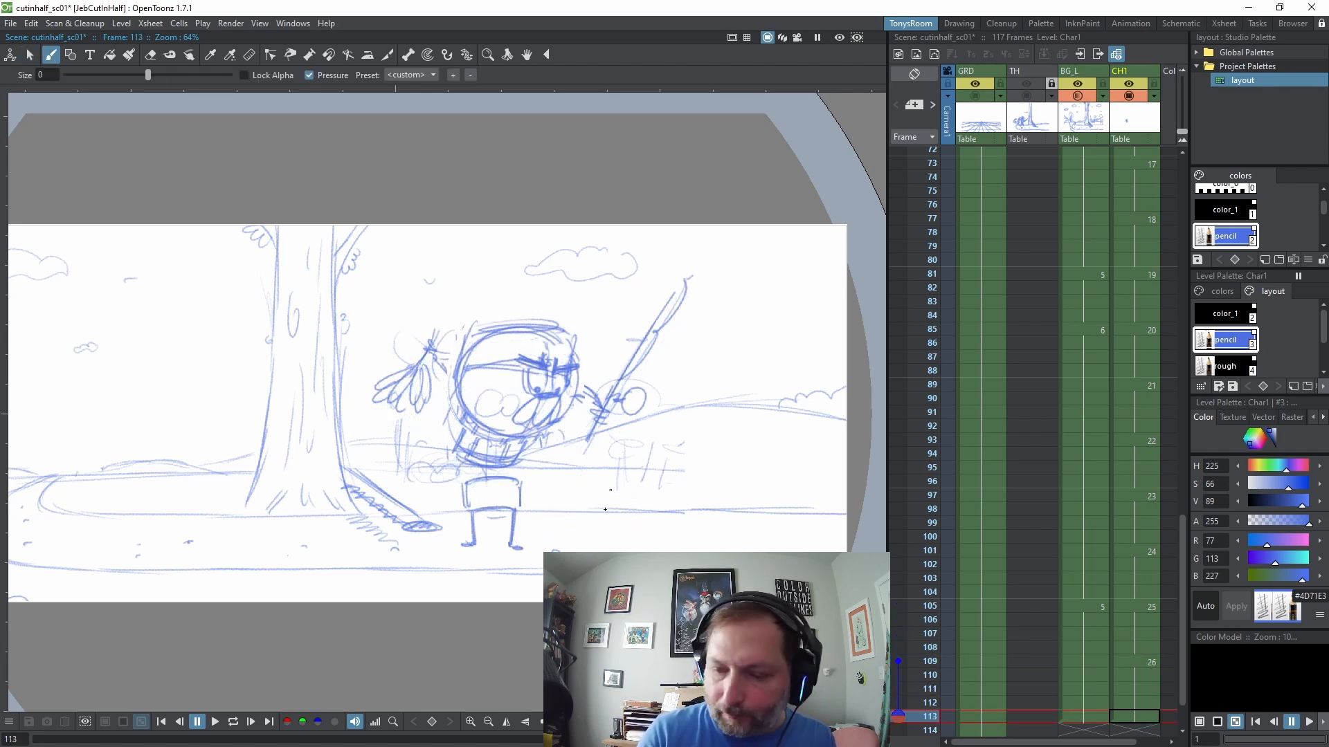
pyautogui.hotkey('alt', 'd')
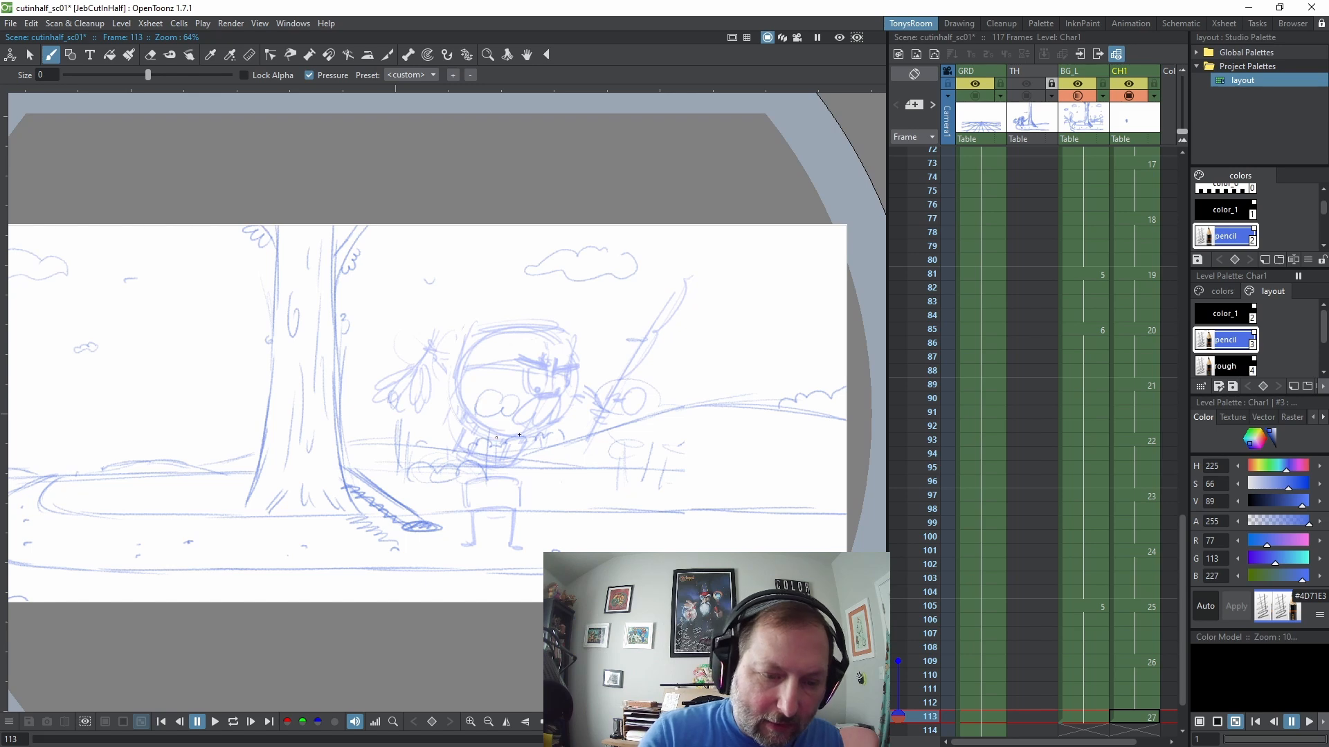
pyautogui.moveTo(518, 362); pyautogui.dragTo(450, 423)
pyautogui.moveTo(473, 510); pyautogui.dragTo(462, 542)
pyautogui.moveTo(422, 409); pyautogui.dragTo(398, 457)
pyautogui.moveTo(663, 336); pyautogui.dragTo(572, 481)
pyautogui.moveTo(497, 408); pyautogui.dragTo(527, 409)
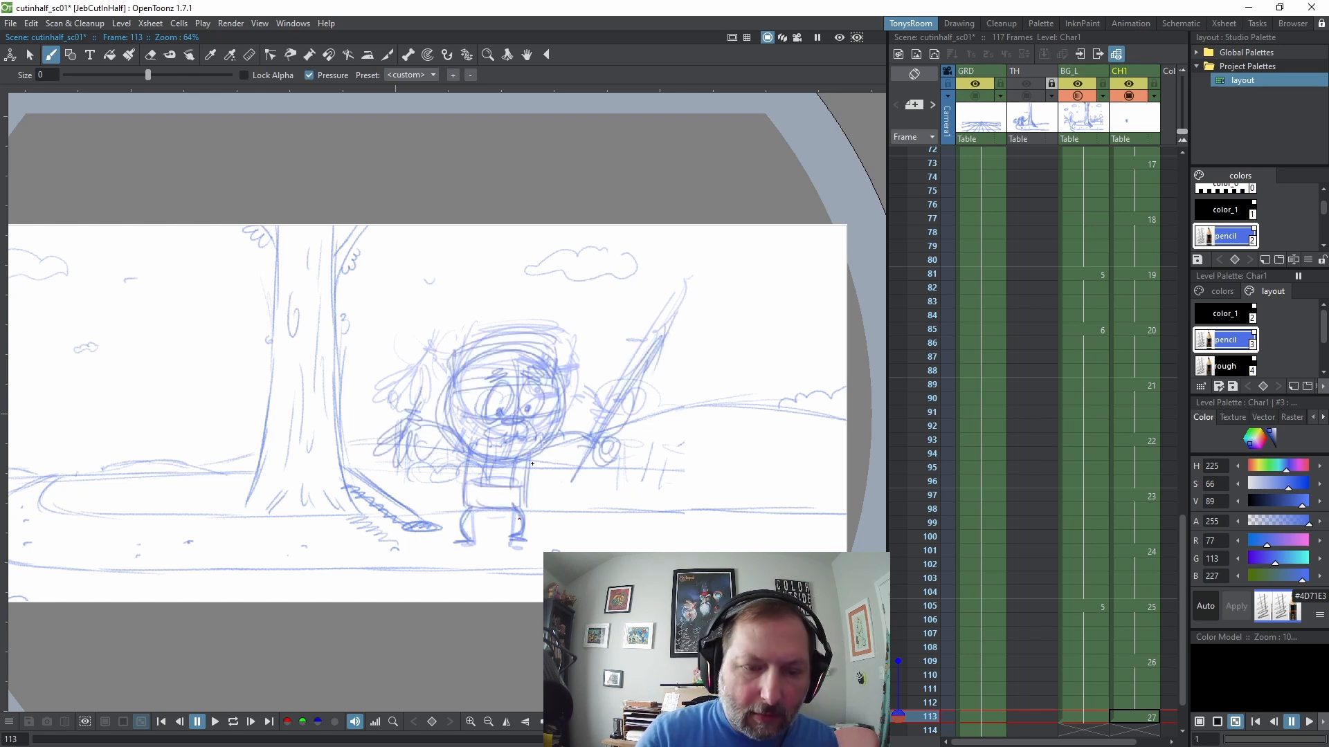
# Move the whole rejoined character about 10 mm down and slightly right
pyautogui.press('s')
pyautogui.moveTo(463, 310)
pyautogui.mouseDown()
pyautogui.moveTo(349, 407)
pyautogui.moveTo(515, 584)
pyautogui.moveTo(657, 263)
pyautogui.mouseUp()
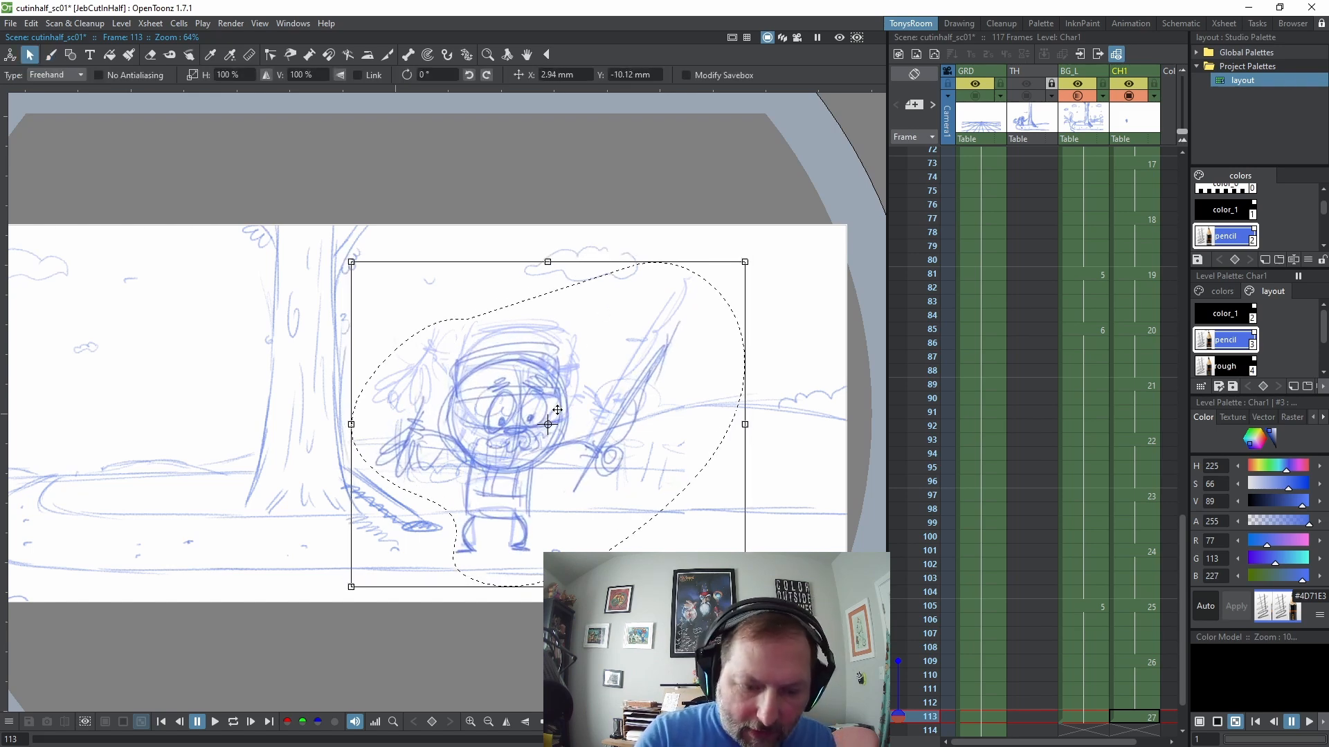
pyautogui.click(753, 377)
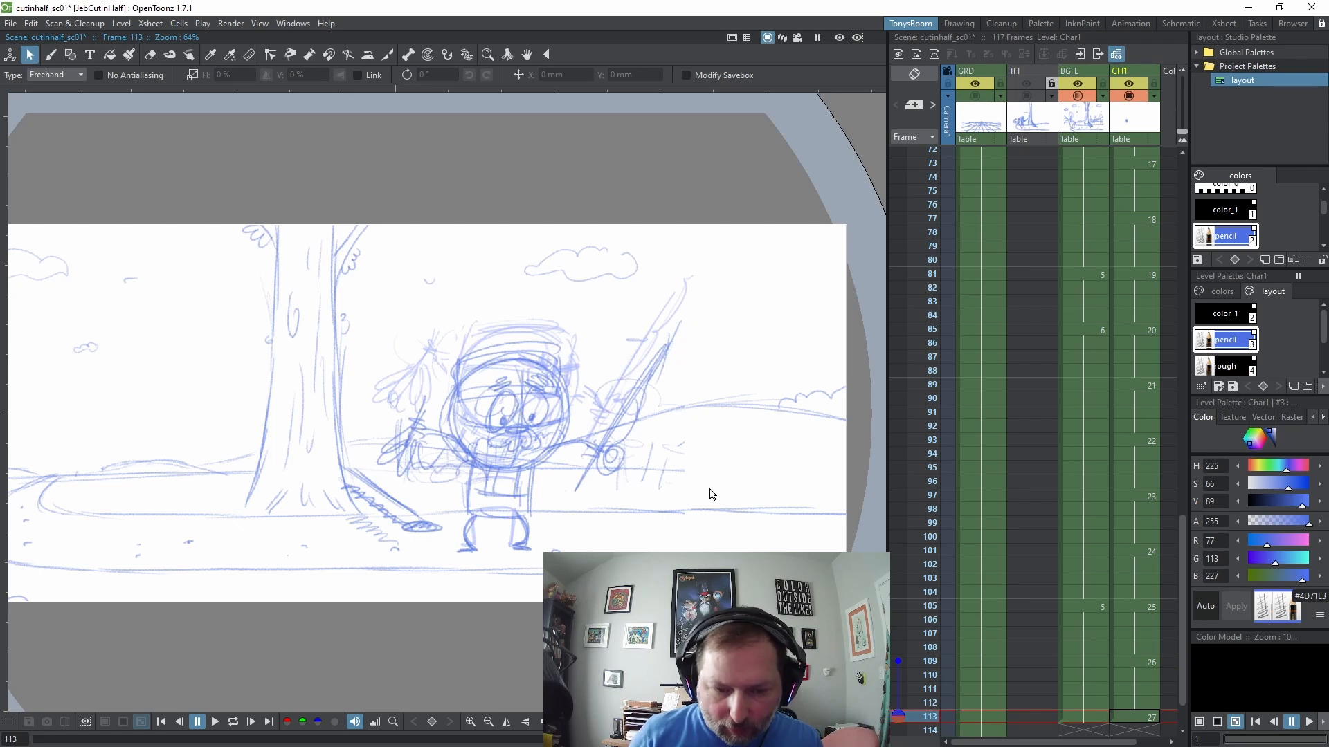
# Extend the BG_L and CH1 drawings through frame 117 and select CH1's cell at frame 117
pyautogui.press('Insert')
pyautogui.press('Insert')
pyautogui.press('Insert')
pyautogui.press('Insert')
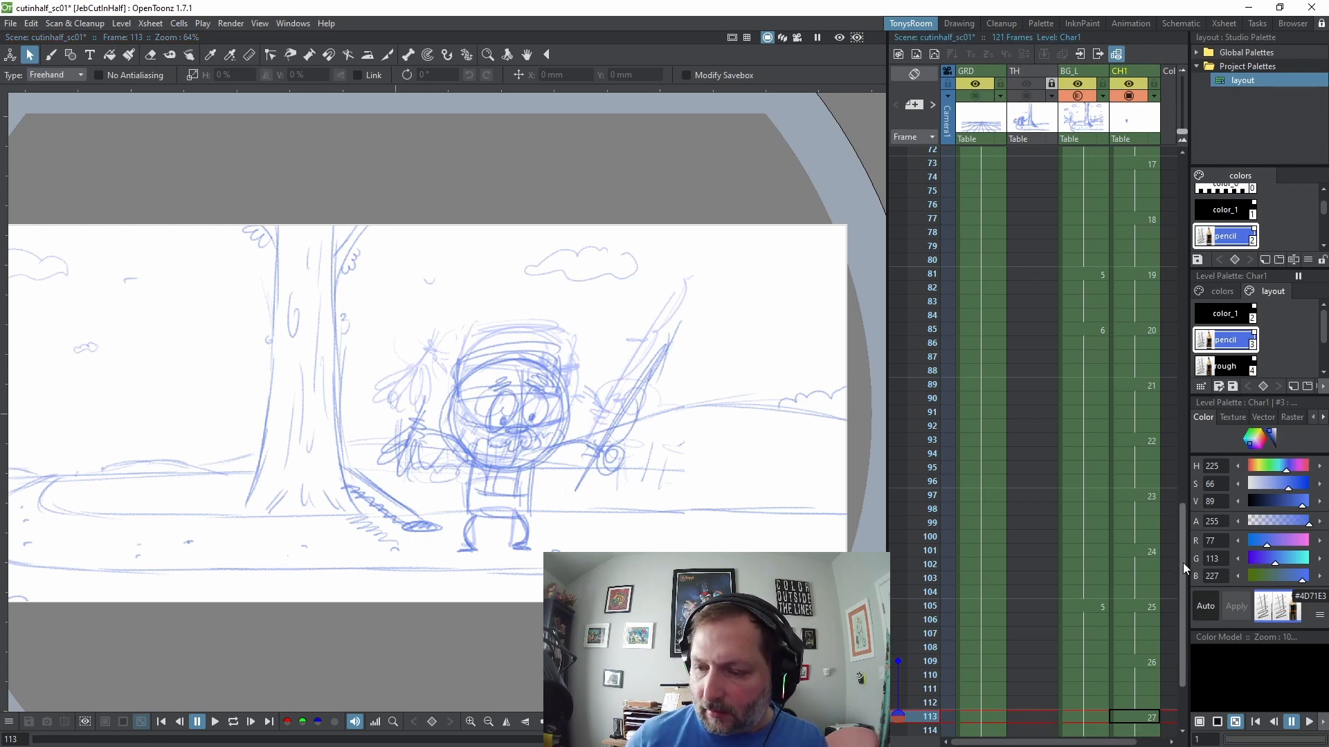
pyautogui.moveTo(1182, 563); pyautogui.dragTo(1171, 700)
pyautogui.press('Down')
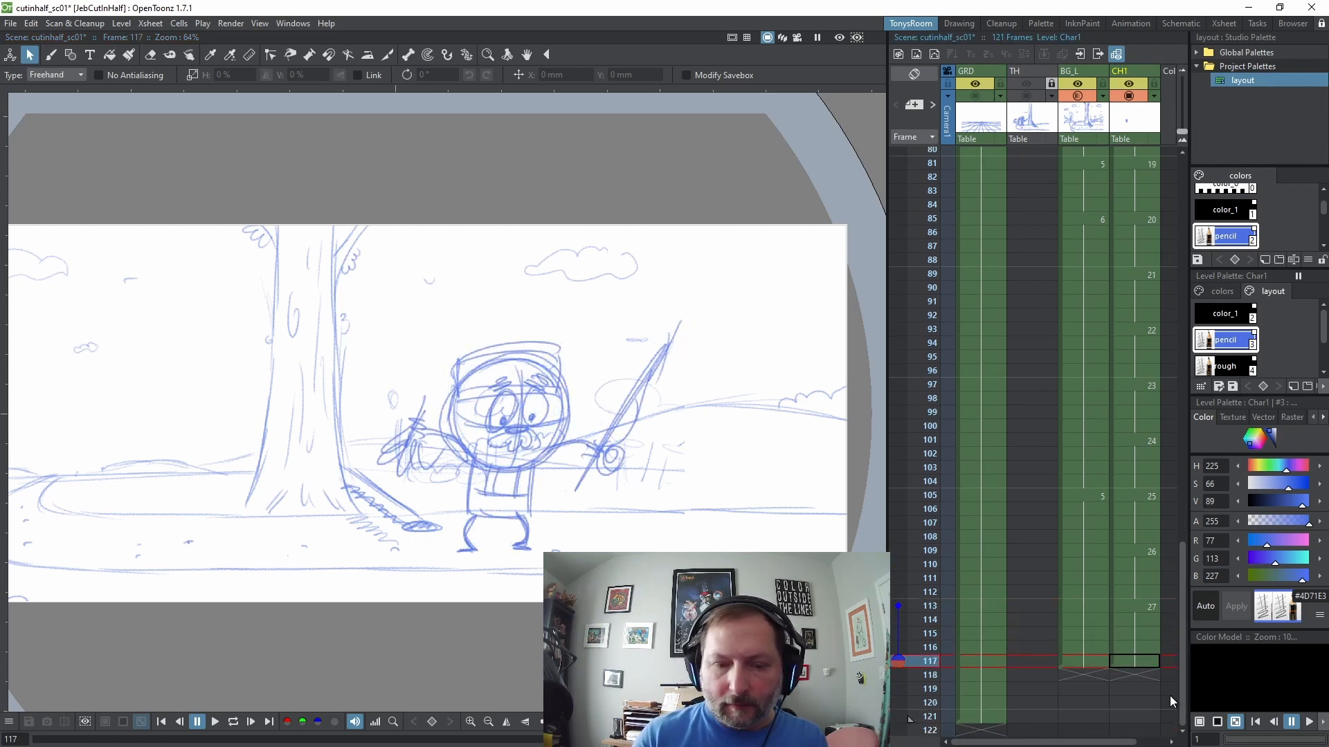
# Add drawing 28 at frame 117 of CH1 and copy the running character from drawing 6 at frame 21
pyautogui.press('b')
pyautogui.hotkey('alt', 'd')
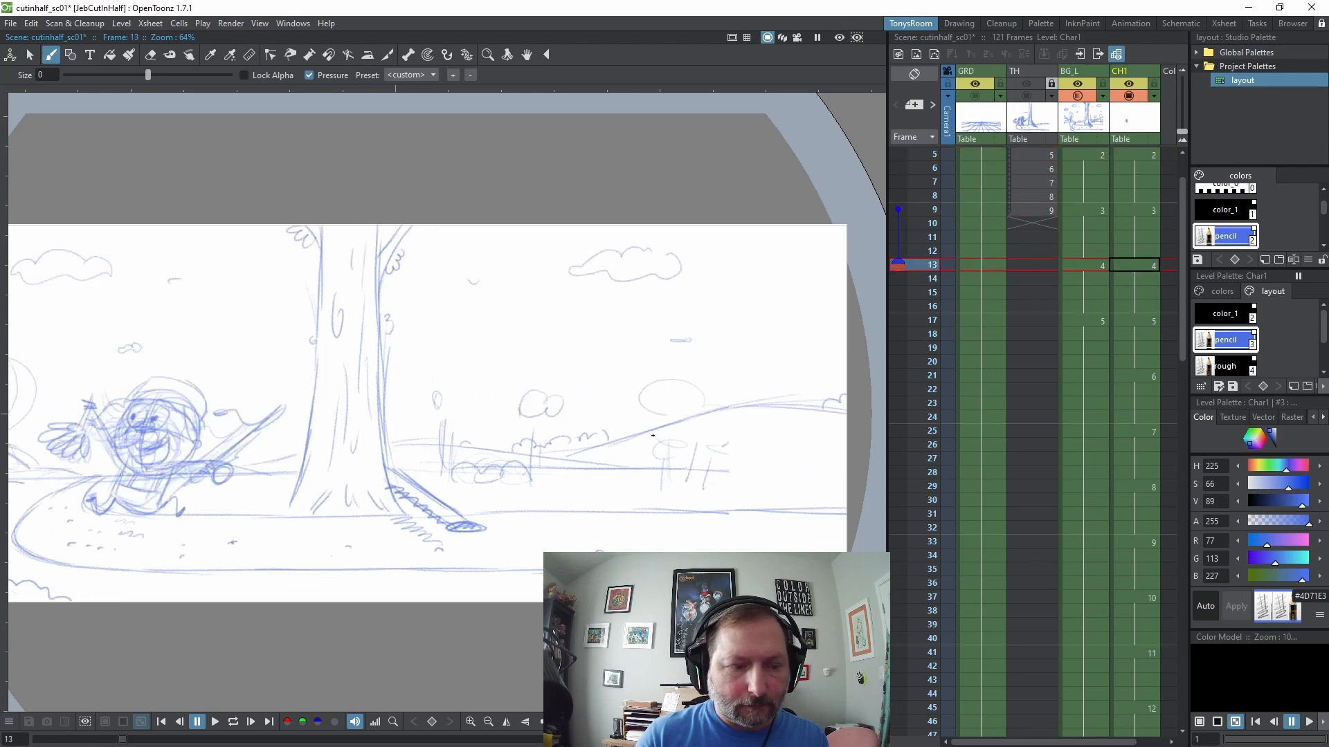
pyautogui.press('s')
pyautogui.moveTo(299, 325)
pyautogui.mouseDown()
pyautogui.moveTo(184, 495)
pyautogui.moveTo(368, 309)
pyautogui.mouseUp()
pyautogui.click(32, 24)
pyautogui.click(68, 92)
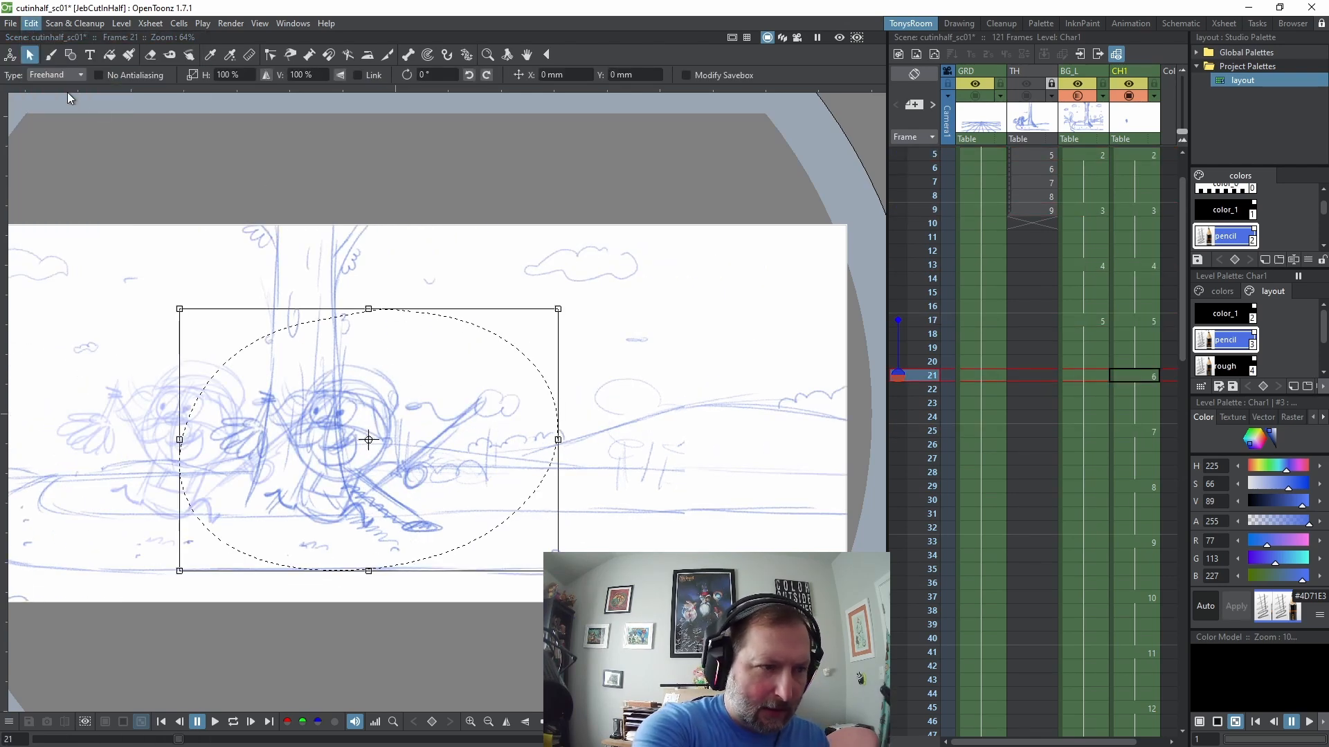
# Paste the running character into CH1 at frame 117 beside the rejoined pose and extend BG_L and CH1 through frame 121
pyautogui.moveTo(1177, 331); pyautogui.dragTo(1185, 699)
pyautogui.click(1144, 659)
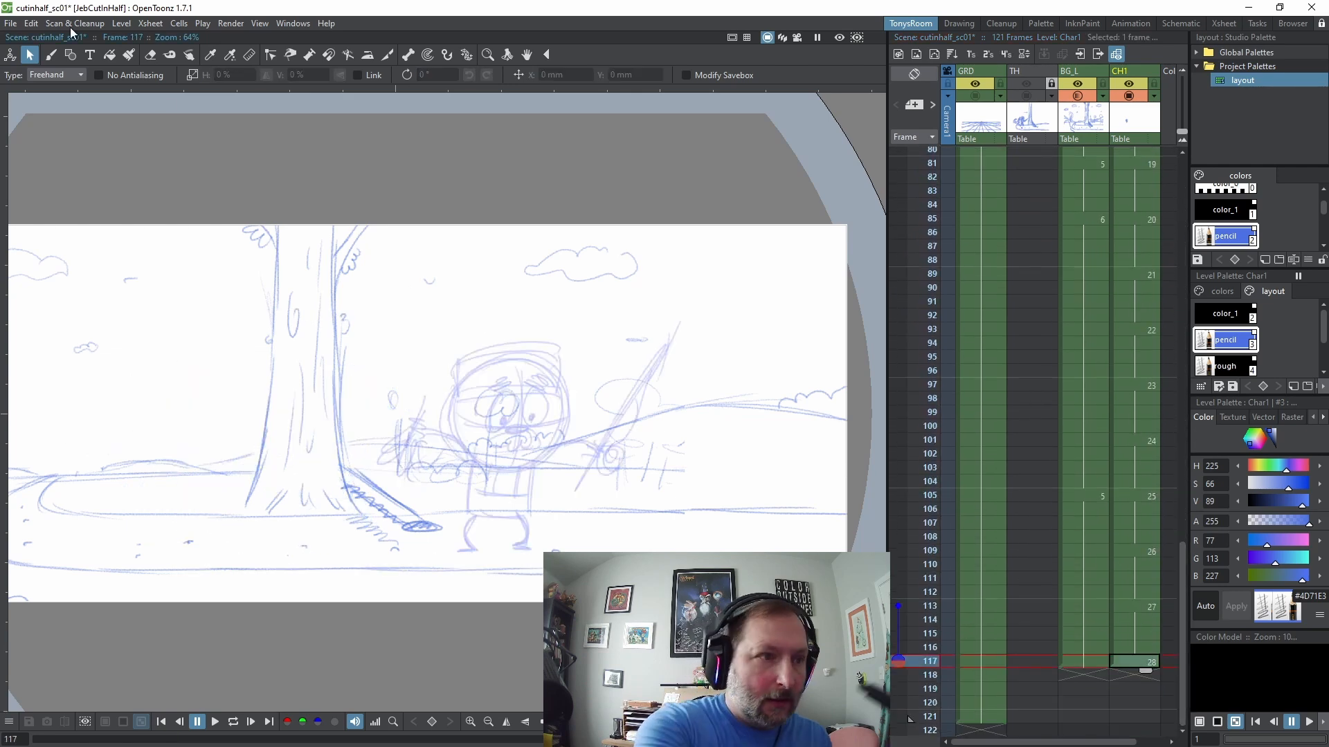
pyautogui.click(31, 23)
pyautogui.click(79, 106)
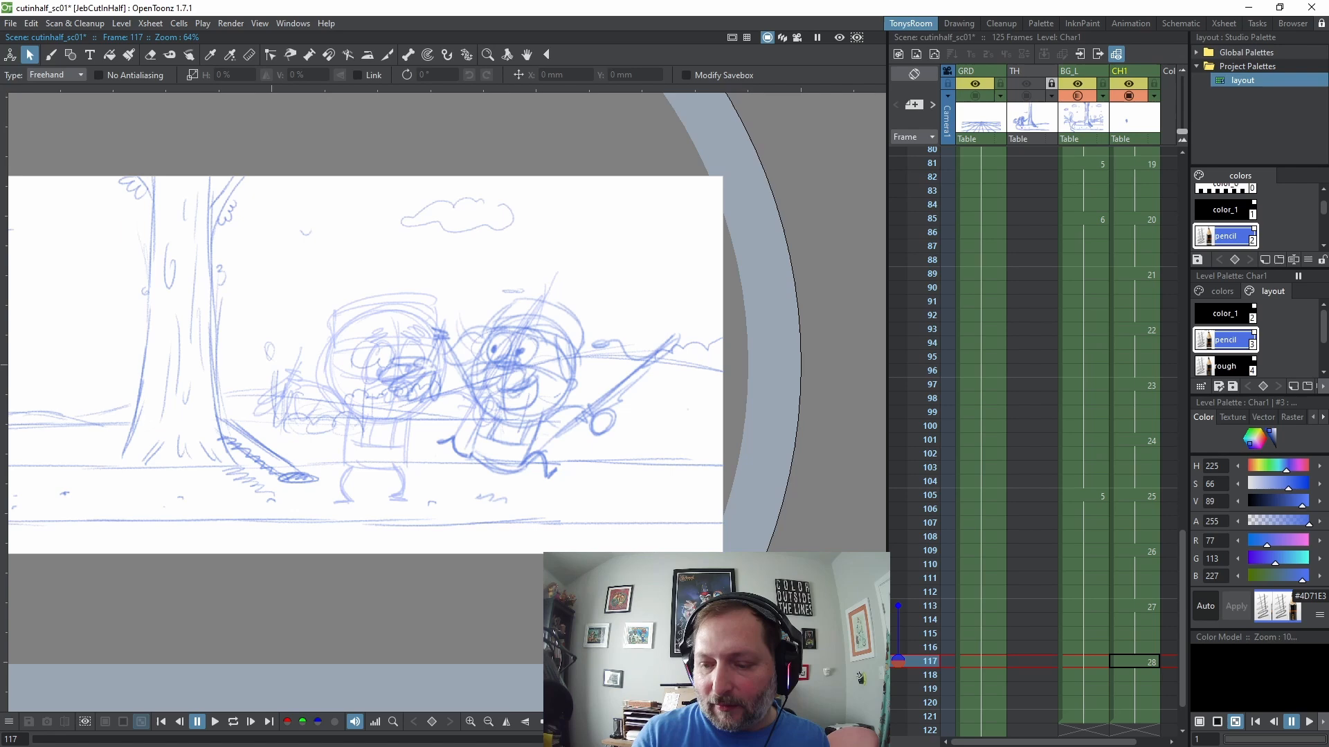
# Create drawing 29 at frame 121 of CH1
pyautogui.press('Down')
pyautogui.press('Down')
pyautogui.press('Down')
pyautogui.press('Down')
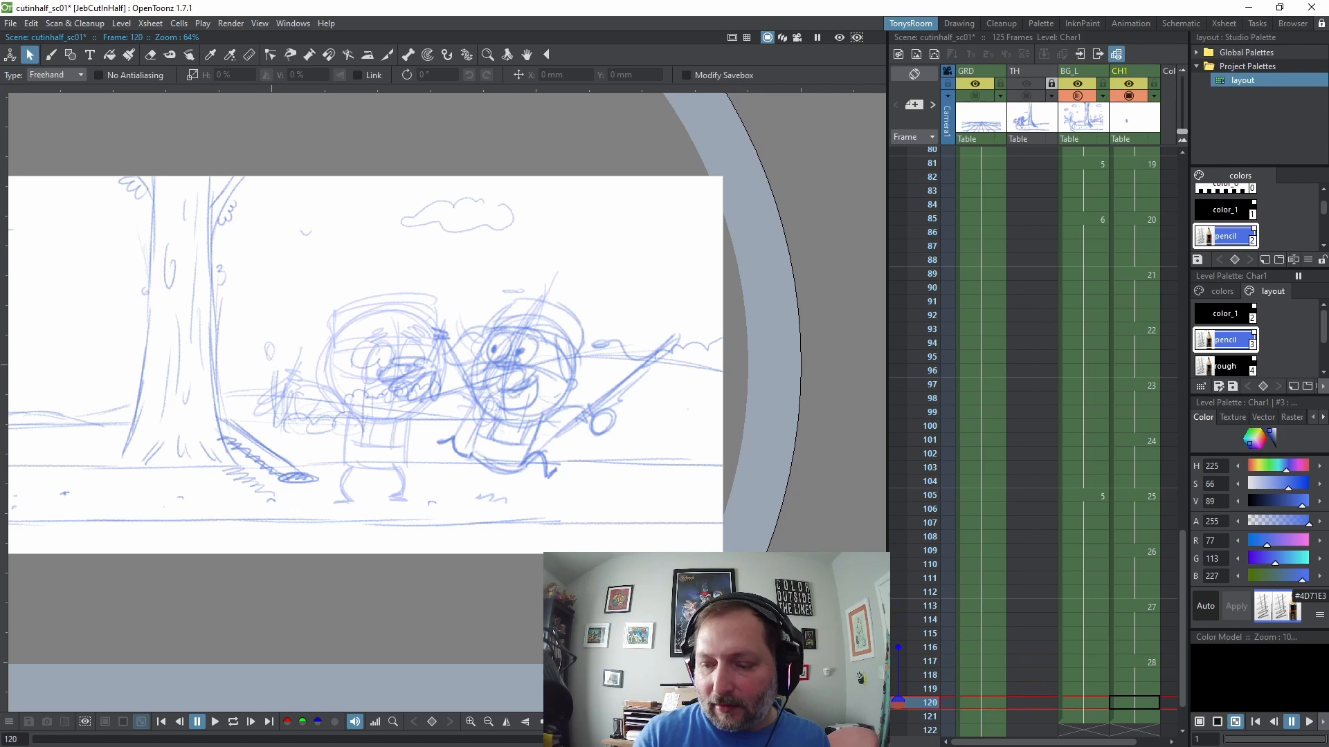
pyautogui.press('b')
pyautogui.press('s')
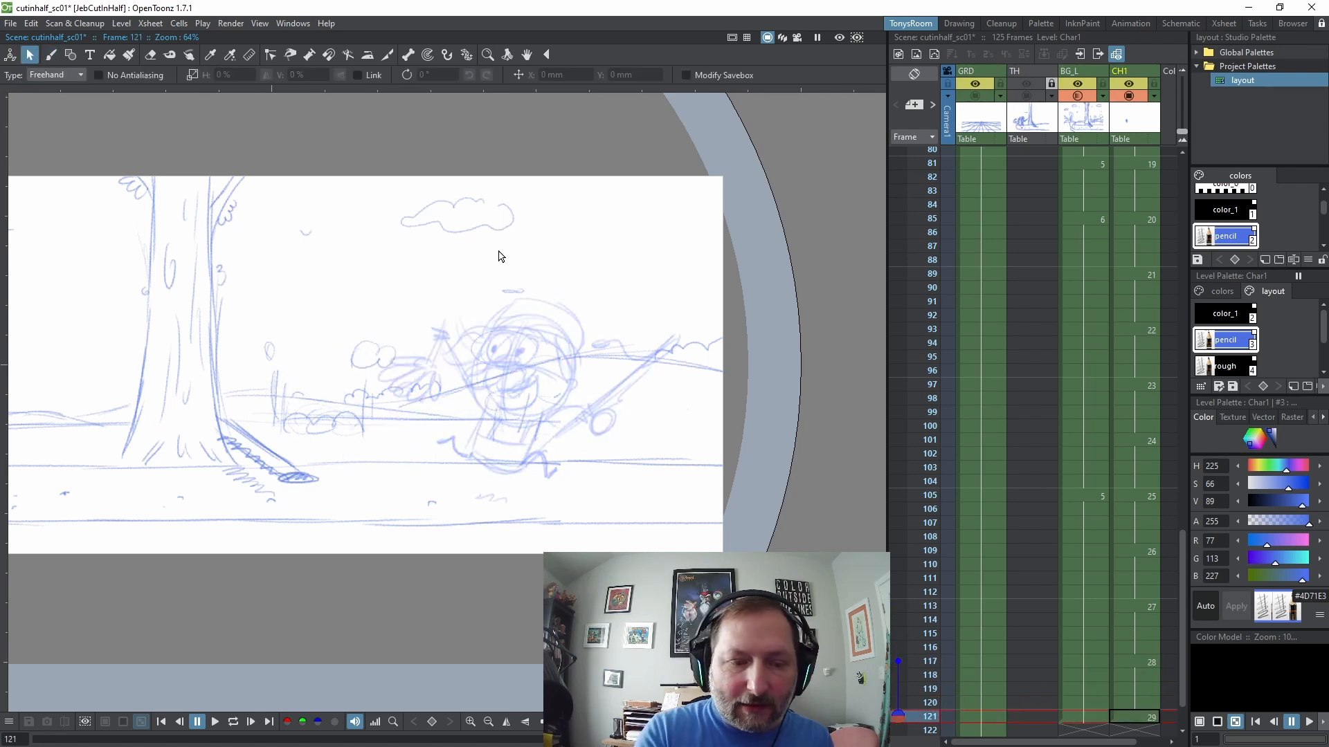
# Select the whole running character in CH1 at frame 117 with a freehand selection and copy it
pyautogui.press('Up')
pyautogui.press('Up')
pyautogui.press('Up')
pyautogui.press('Up')
pyautogui.moveTo(505, 270)
pyautogui.mouseDown()
pyautogui.moveTo(339, 450)
pyautogui.moveTo(512, 239)
pyautogui.mouseUp()
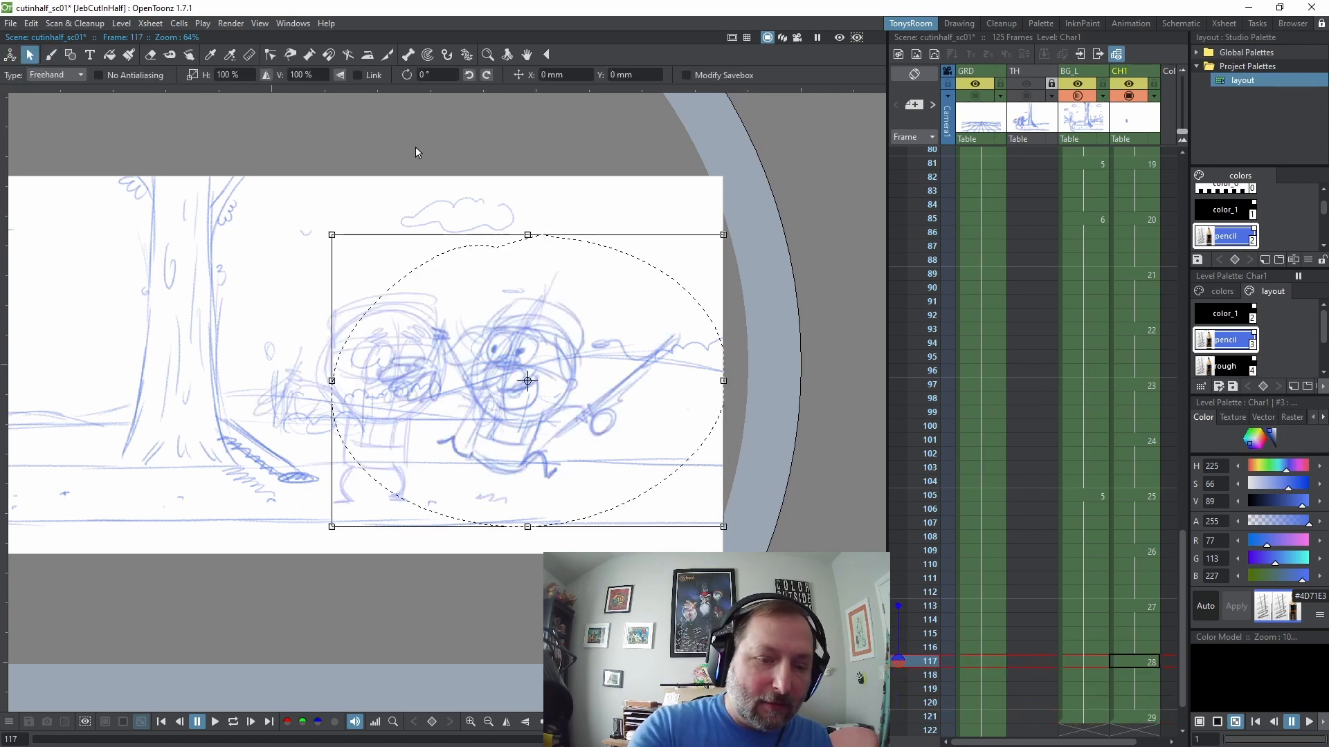
pyautogui.click(31, 24)
pyautogui.click(65, 88)
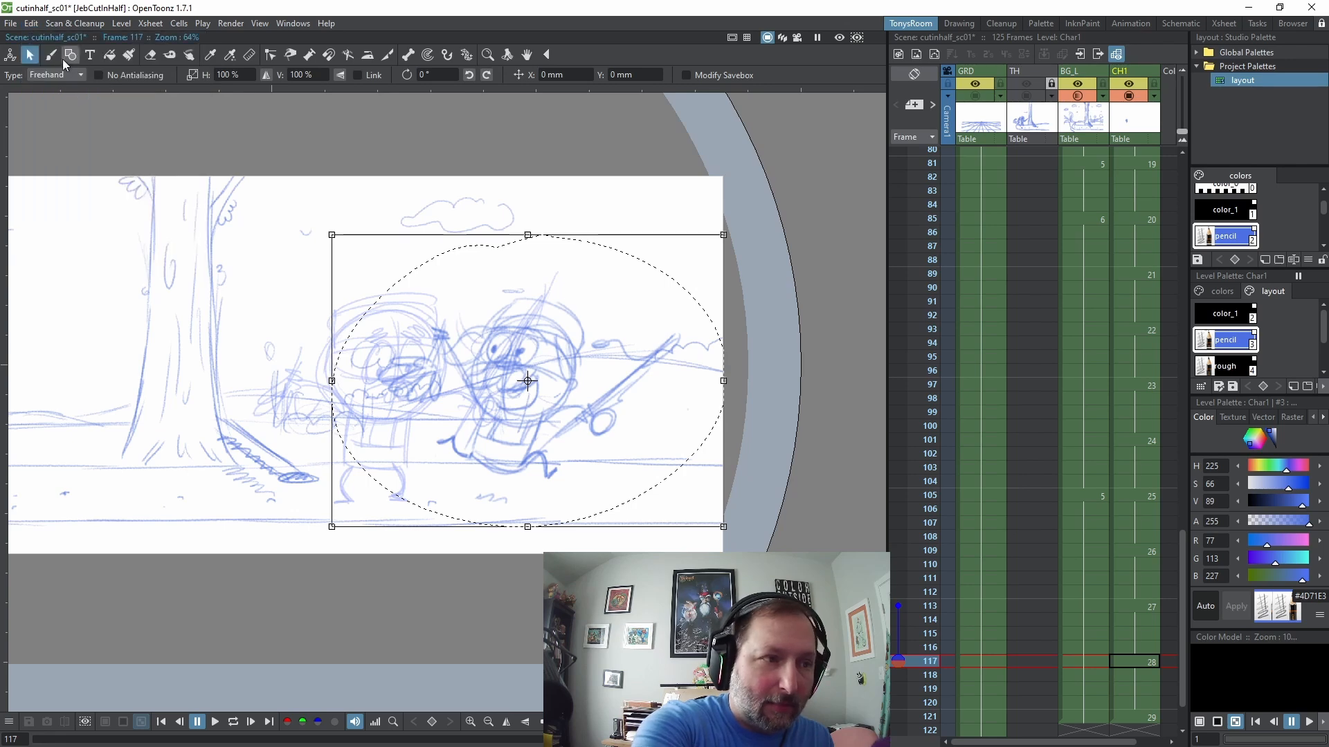
# Paste the running character at frame 121 and move it about 162 mm right and 5 mm down
pyautogui.press('Down')
pyautogui.press('Down')
pyautogui.press('Down')
pyautogui.press('Down')
pyautogui.click(31, 23)
pyautogui.click(71, 105)
pyautogui.moveTo(556, 453); pyautogui.dragTo(711, 462)
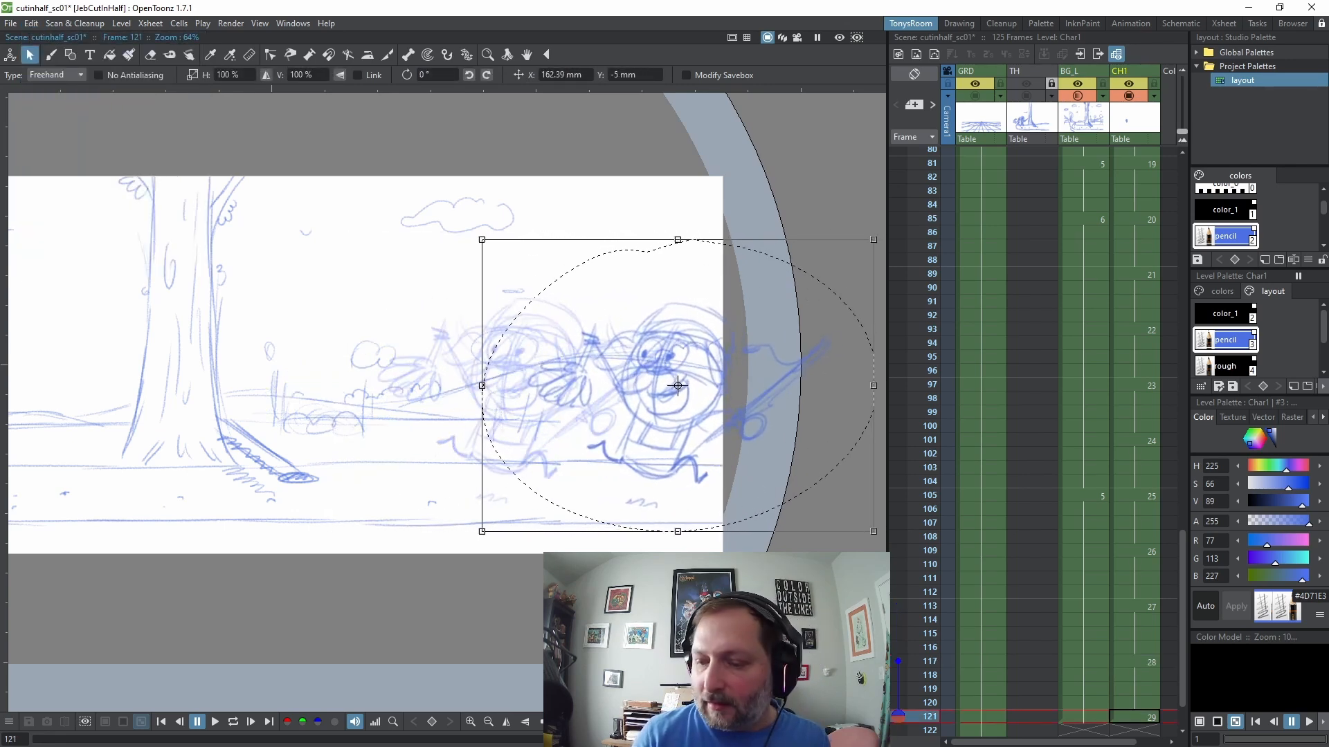
# Extend the BG_L and CH1 drawings through frame 125 and copy the running character from frame 121
pyautogui.press('Insert')
pyautogui.scroll(-3, 1178, 563)
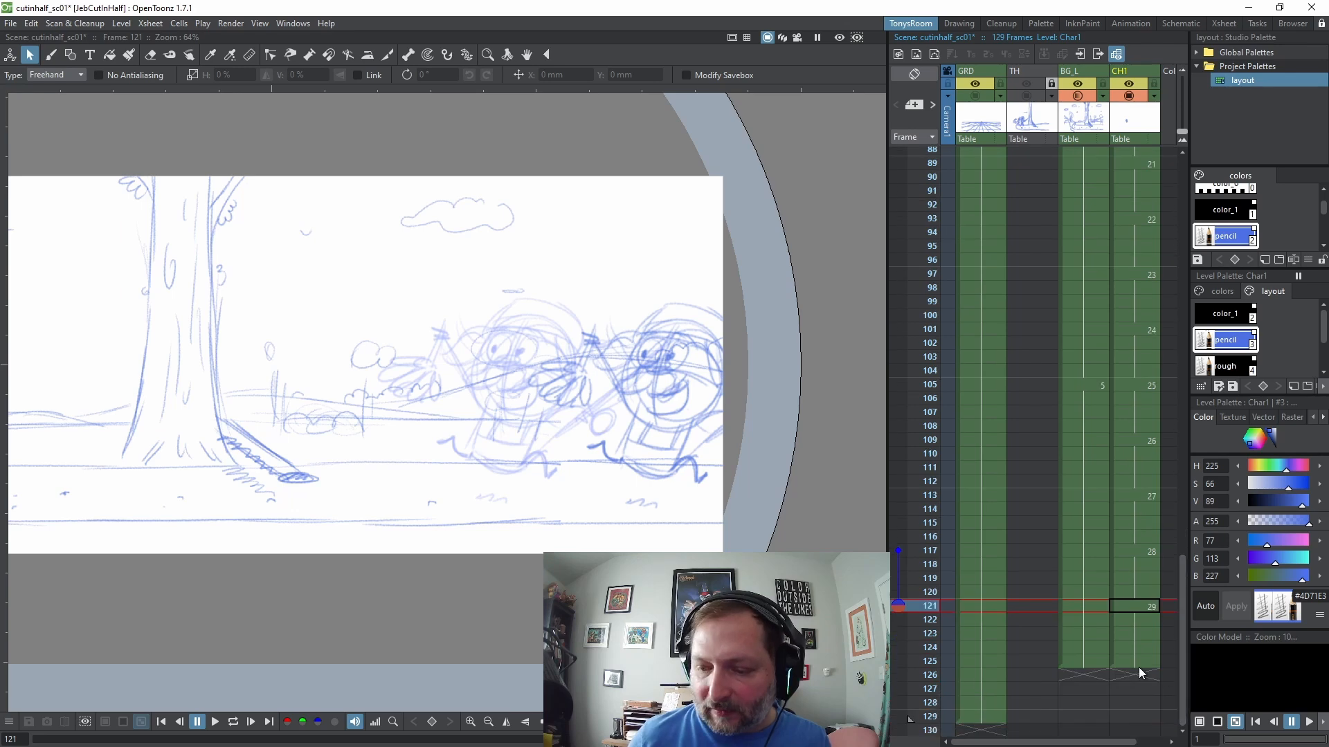
pyautogui.click(1139, 667)
pyautogui.hotkey('ctrl', 'a')
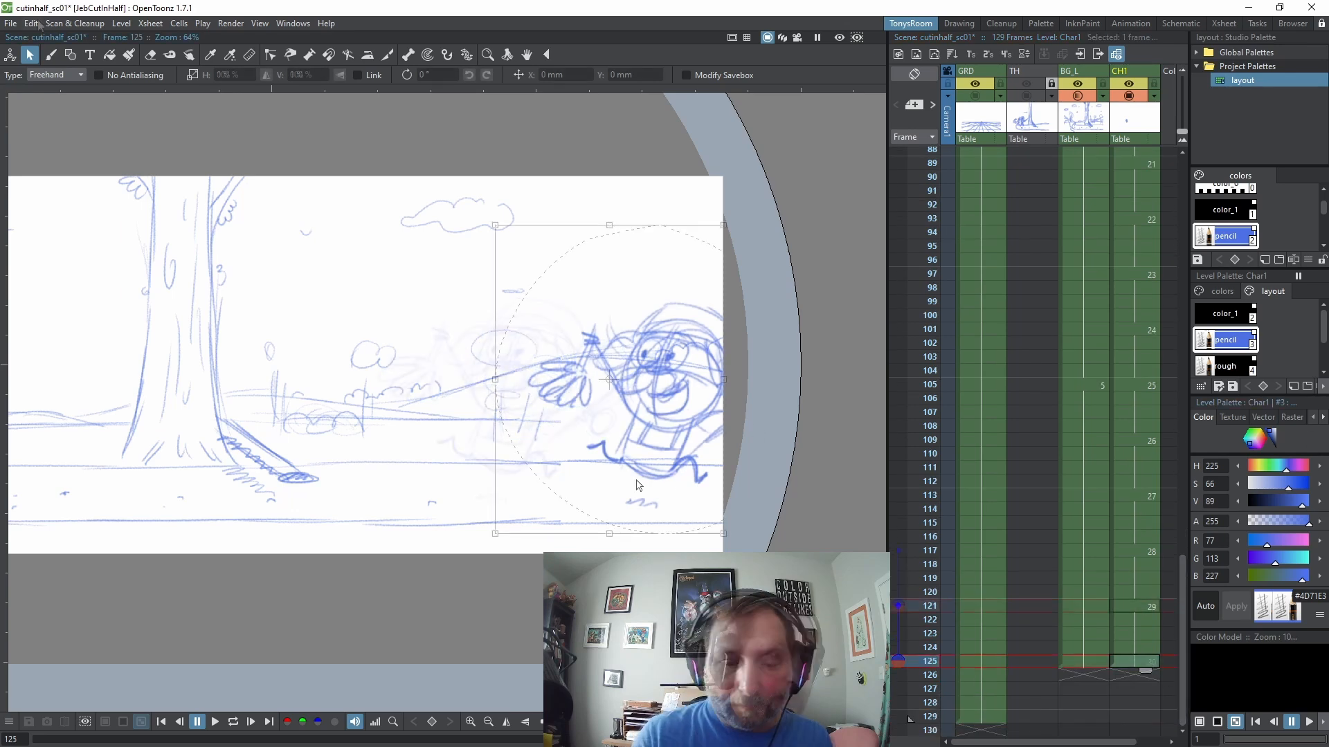
pyautogui.click(31, 23)
pyautogui.click(63, 92)
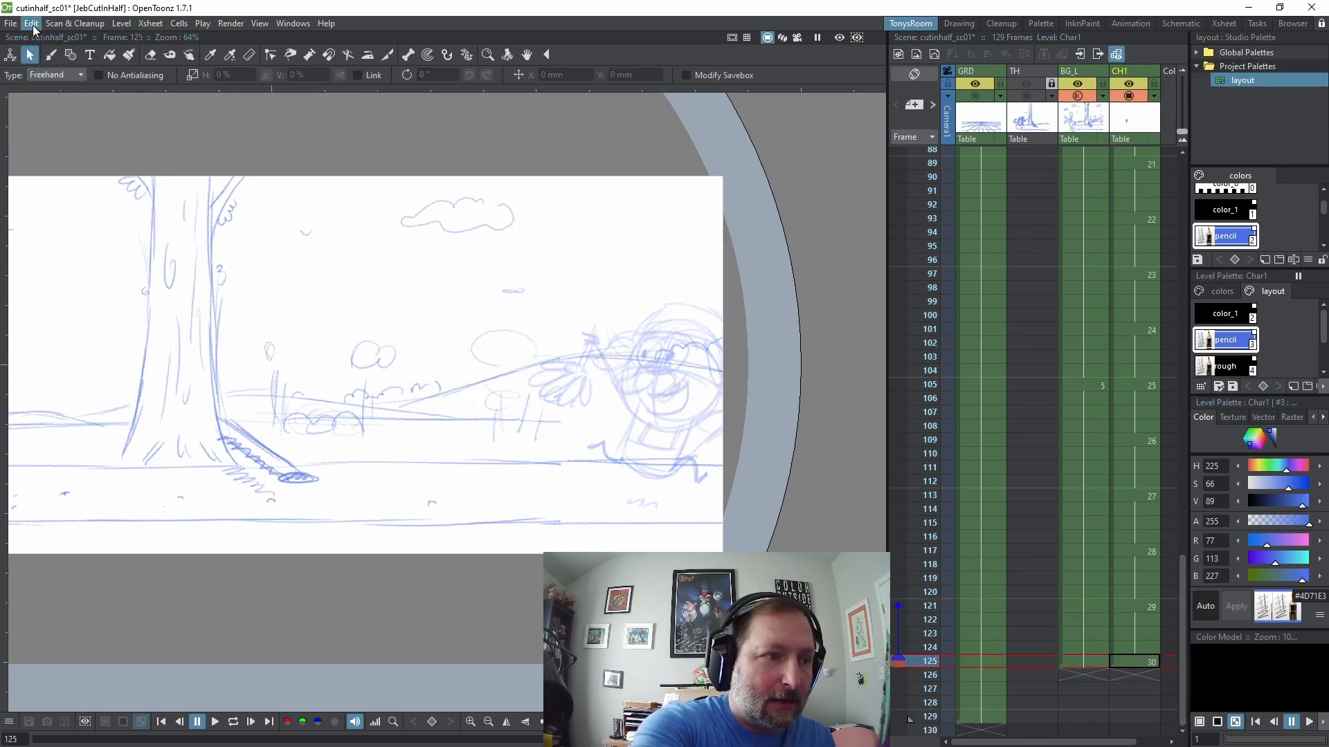
# Paste the running character into drawing 30 at frame 125 and move it right until little more than the trailing hand stays in frame
pyautogui.click(32, 25)
pyautogui.click(78, 102)
pyautogui.moveTo(662, 408); pyautogui.dragTo(795, 412)
# Add blank drawing 31 at frame 129 of CH1 and extend the BG_L and CH1 drawings through frame 133
pyautogui.hotkey('shift', '.')
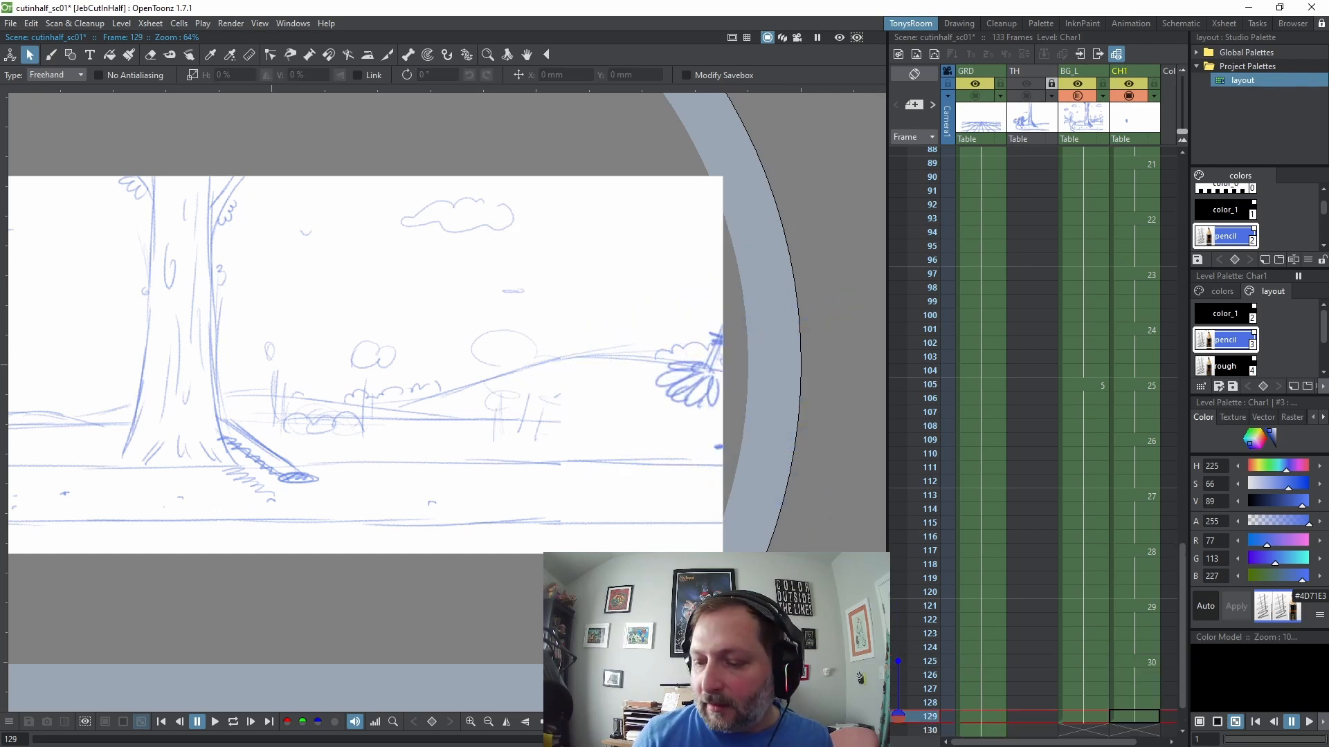
pyautogui.press('b')
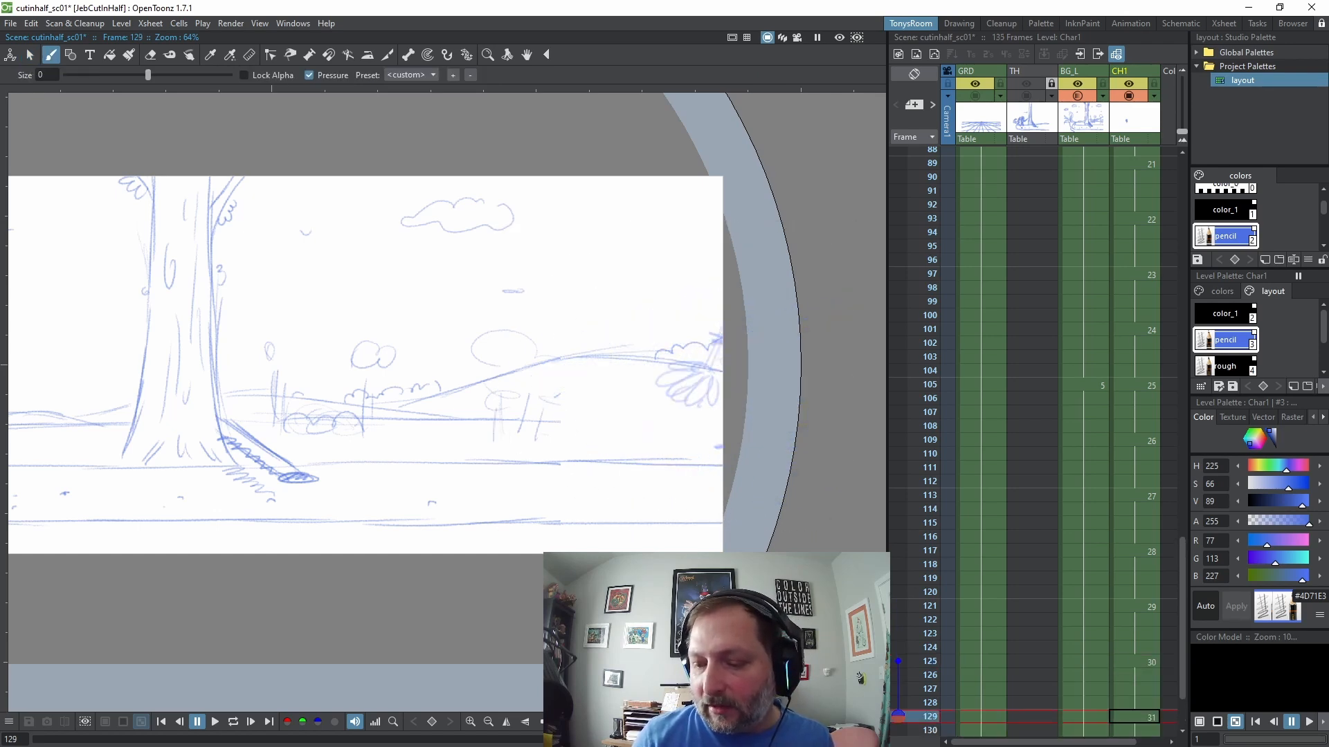
pyautogui.scroll(-2, 1173, 549)
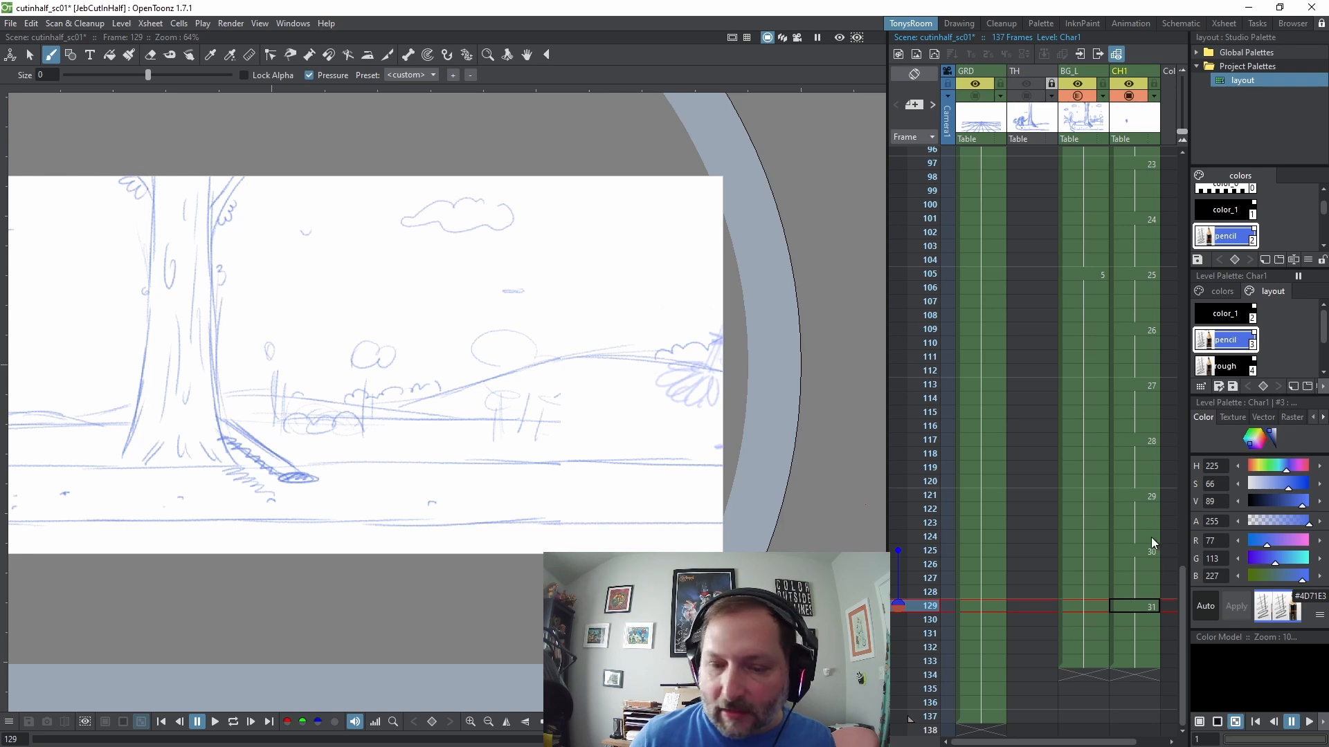
# Erase the running character's face at frame 121 and redraw the head turned away with a band across it
pyautogui.press('Up')
pyautogui.press('Up')
pyautogui.press('Up')
pyautogui.press('Up')
pyautogui.press('Up')
pyautogui.press('Up')
pyautogui.press('Up')
pyautogui.press('Up')
pyautogui.press('e')
pyautogui.moveTo(660, 360)
pyautogui.mouseDown()
pyautogui.moveTo(647, 349)
pyautogui.moveTo(657, 387)
pyautogui.moveTo(701, 374)
pyautogui.moveTo(689, 405)
pyautogui.mouseUp()
pyautogui.press('b')
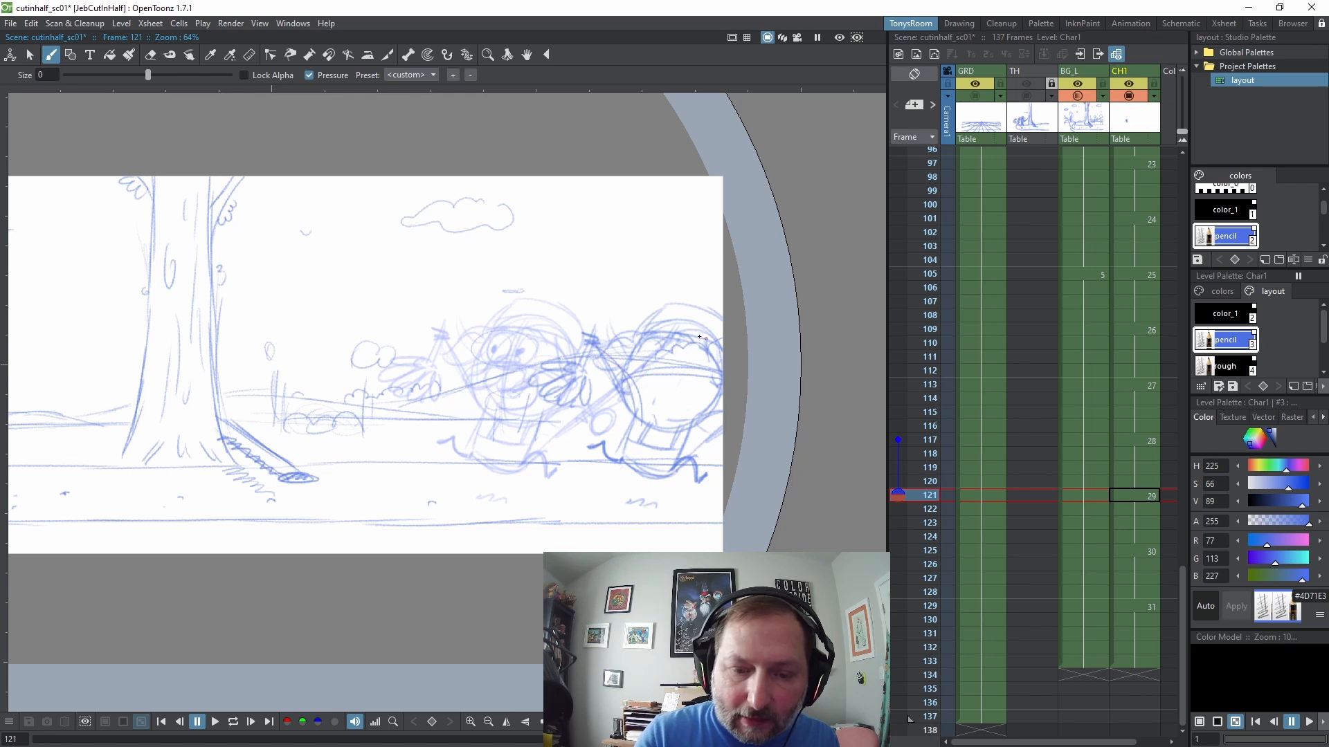
pyautogui.moveTo(610, 363); pyautogui.dragTo(715, 342)
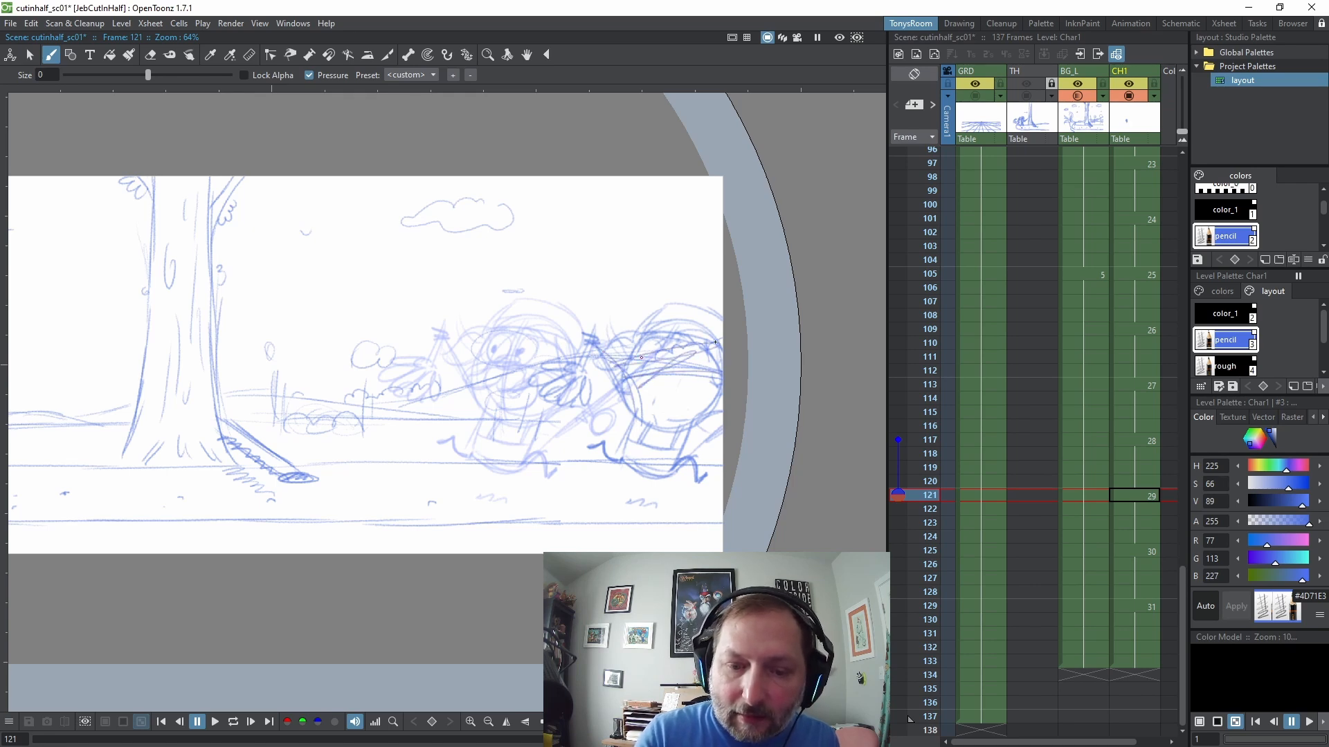
pyautogui.moveTo(612, 331); pyautogui.dragTo(711, 326)
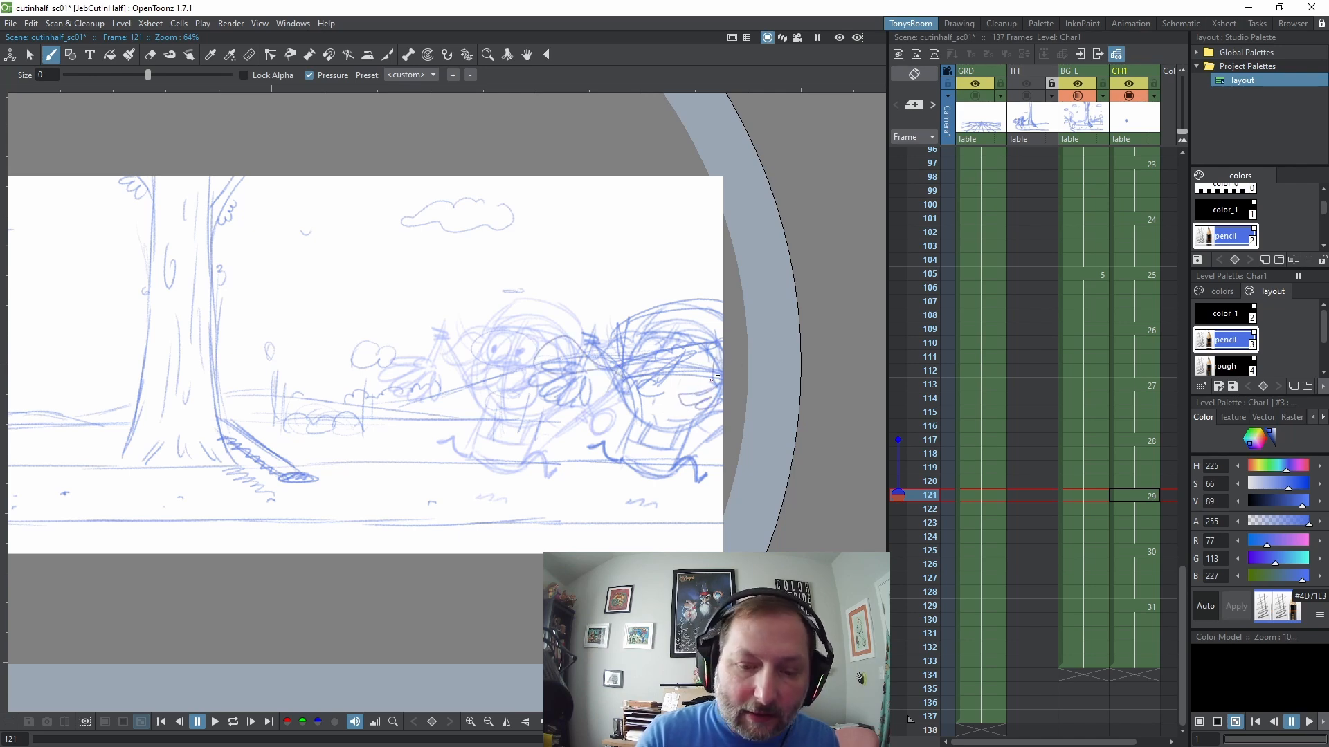
# Delete the running character's front-facing head at frame 117 and sketch a replacement head turned away toward the direction of the run
pyautogui.press(',')
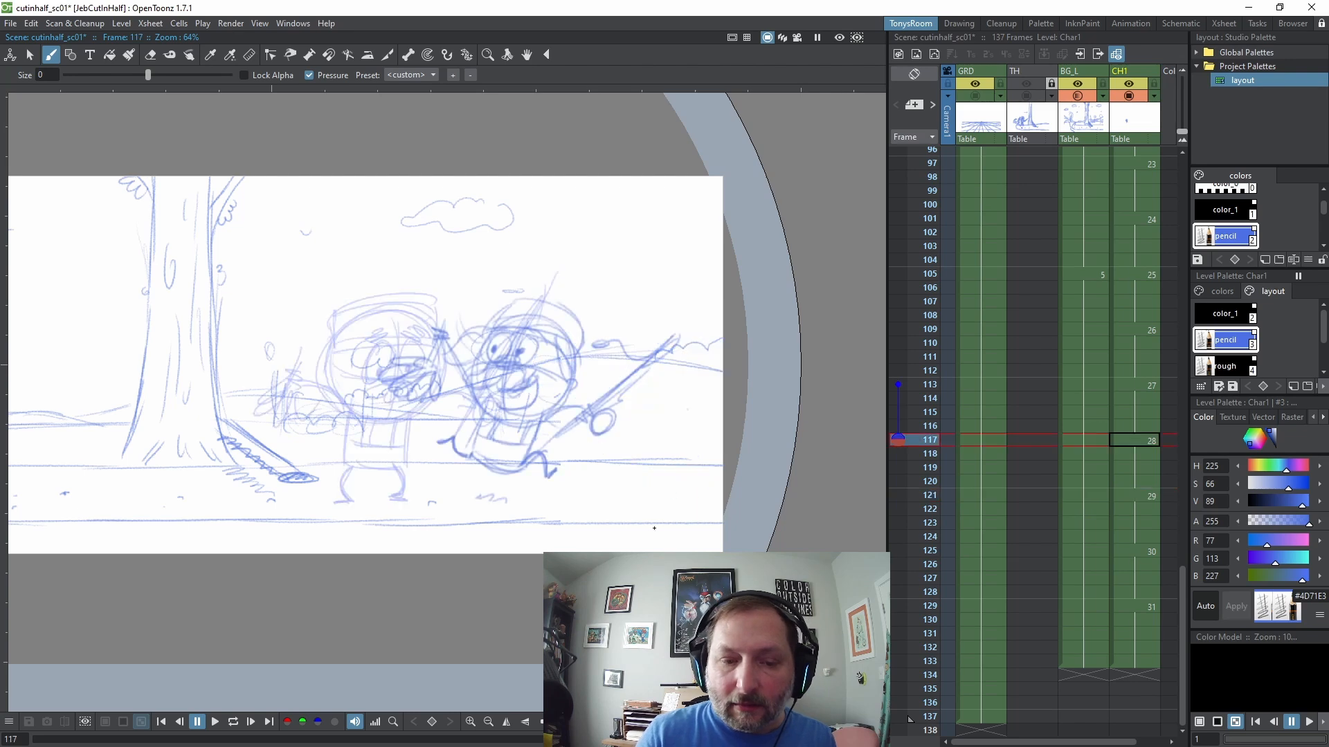
pyautogui.press(',')
pyautogui.press('.')
pyautogui.press('e')
pyautogui.moveTo(500, 361)
pyautogui.mouseDown()
pyautogui.moveTo(509, 390)
pyautogui.moveTo(536, 348)
pyautogui.moveTo(522, 411)
pyautogui.moveTo(559, 370)
pyautogui.moveTo(552, 405)
pyautogui.mouseUp()
pyautogui.press('s')
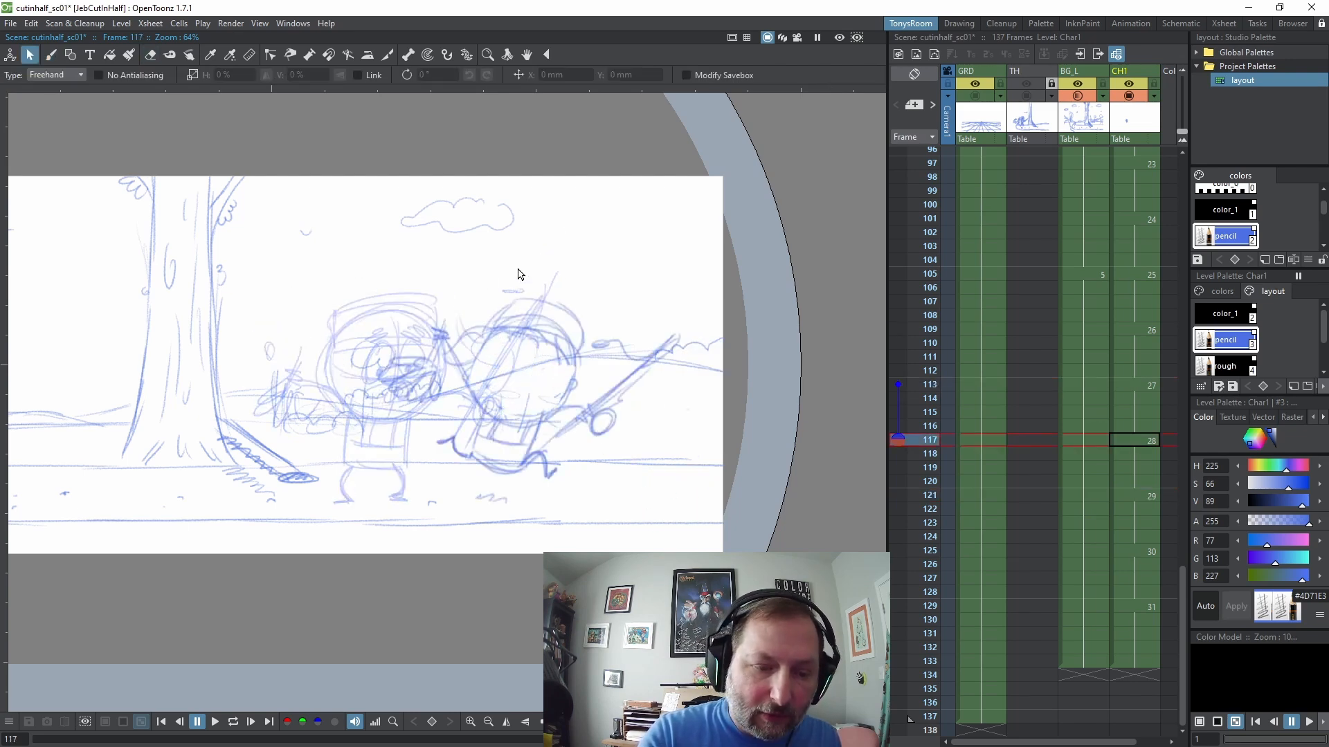
pyautogui.moveTo(459, 268); pyautogui.dragTo(610, 420)
pyautogui.press('Delete')
pyautogui.press('b')
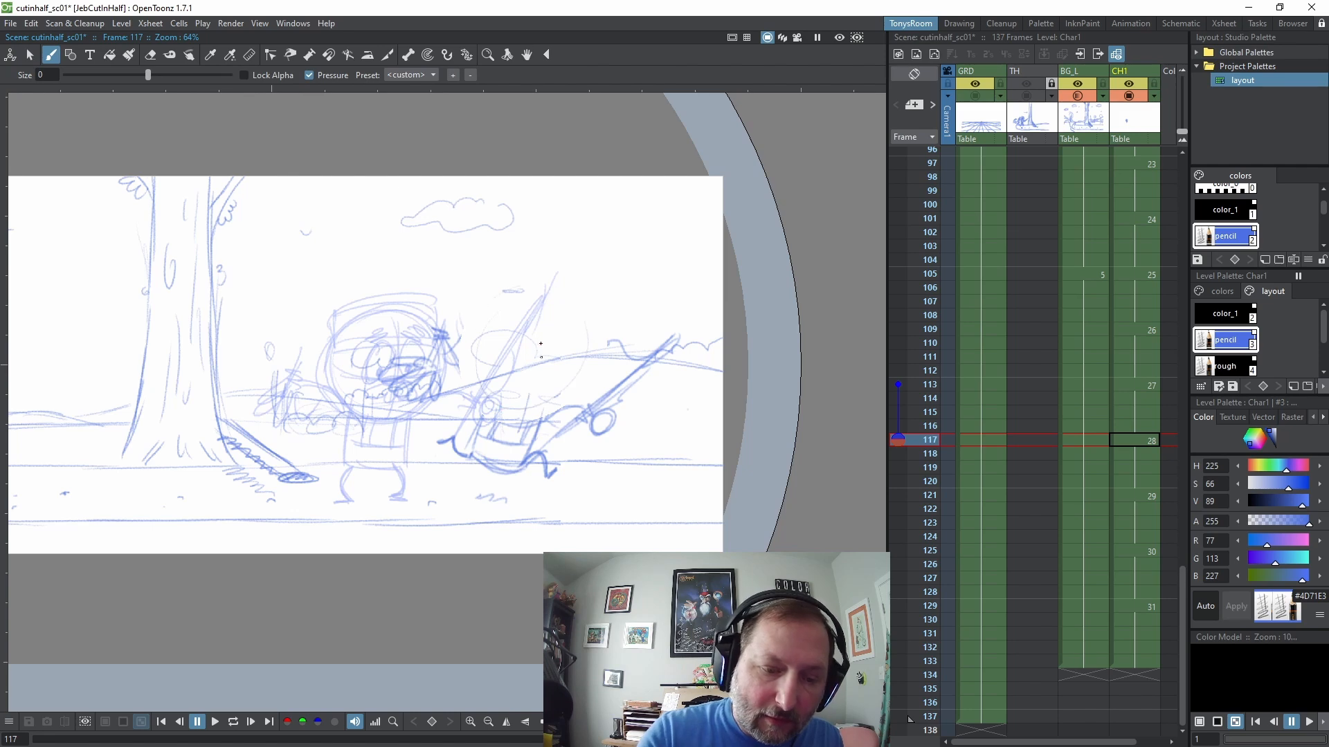
# Erase the trailing hand at the frame edge in CH1 at frame 125 and resketch it as loose, cloud-like loops
pyautogui.press('Down')
pyautogui.press('Down')
pyautogui.press('Down')
pyautogui.press('Down')
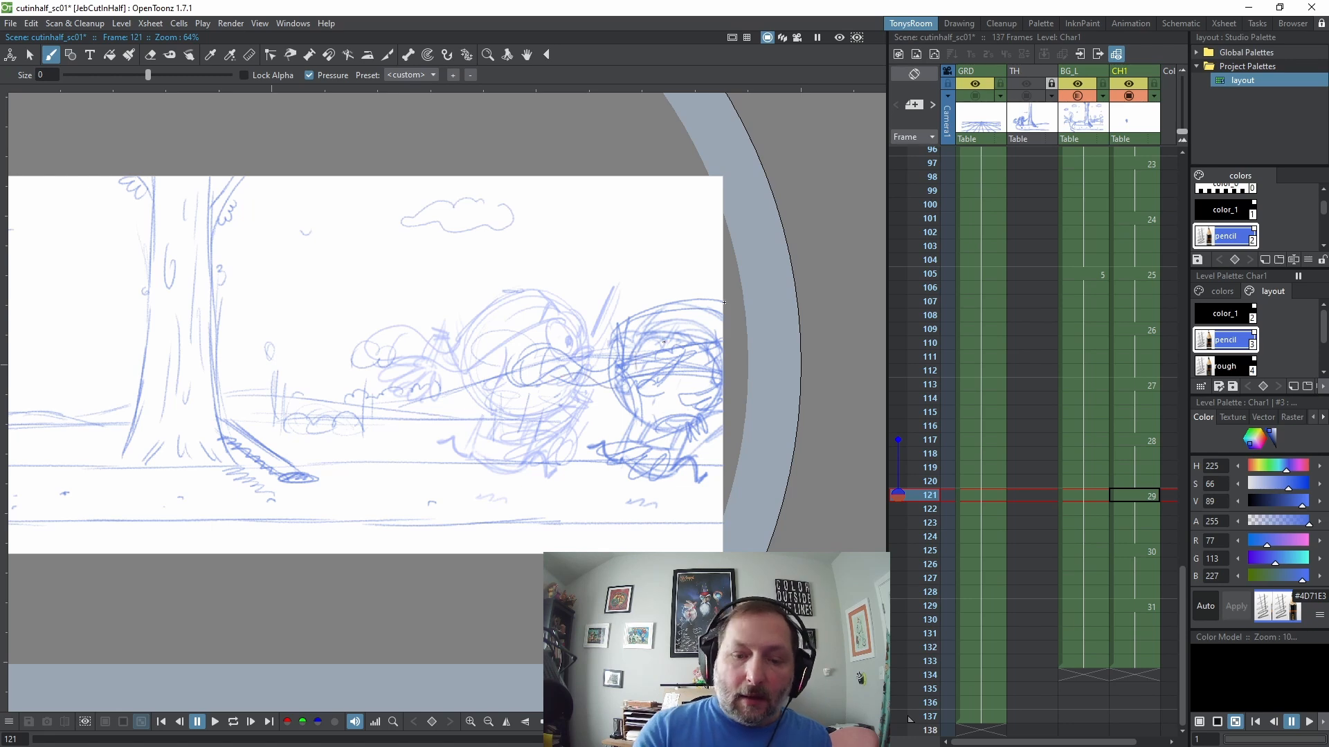
pyautogui.press('Down')
pyautogui.press('Down')
pyautogui.press('Down')
pyautogui.press('Down')
pyautogui.press('.')
pyautogui.press('e')
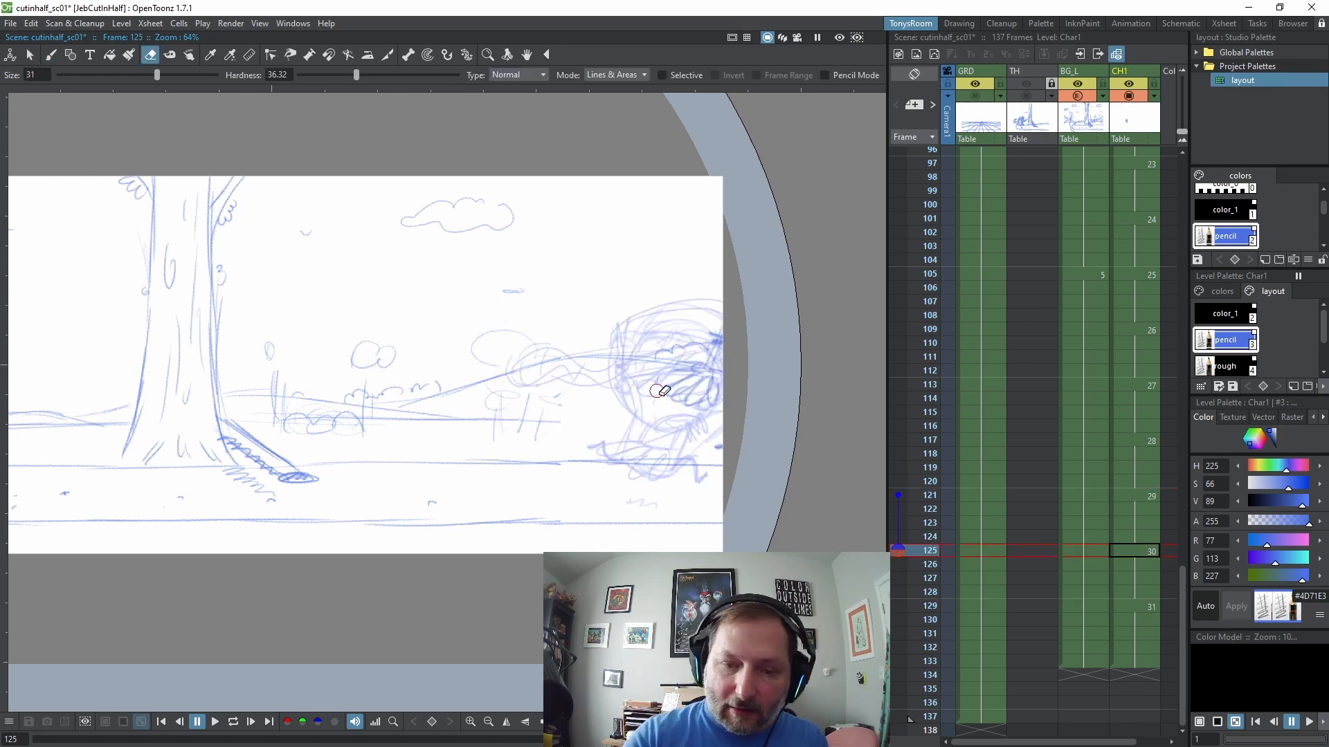
pyautogui.moveTo(663, 377)
pyautogui.mouseDown()
pyautogui.moveTo(695, 370)
pyautogui.moveTo(700, 414)
pyautogui.moveTo(715, 384)
pyautogui.mouseUp()
pyautogui.press('b')
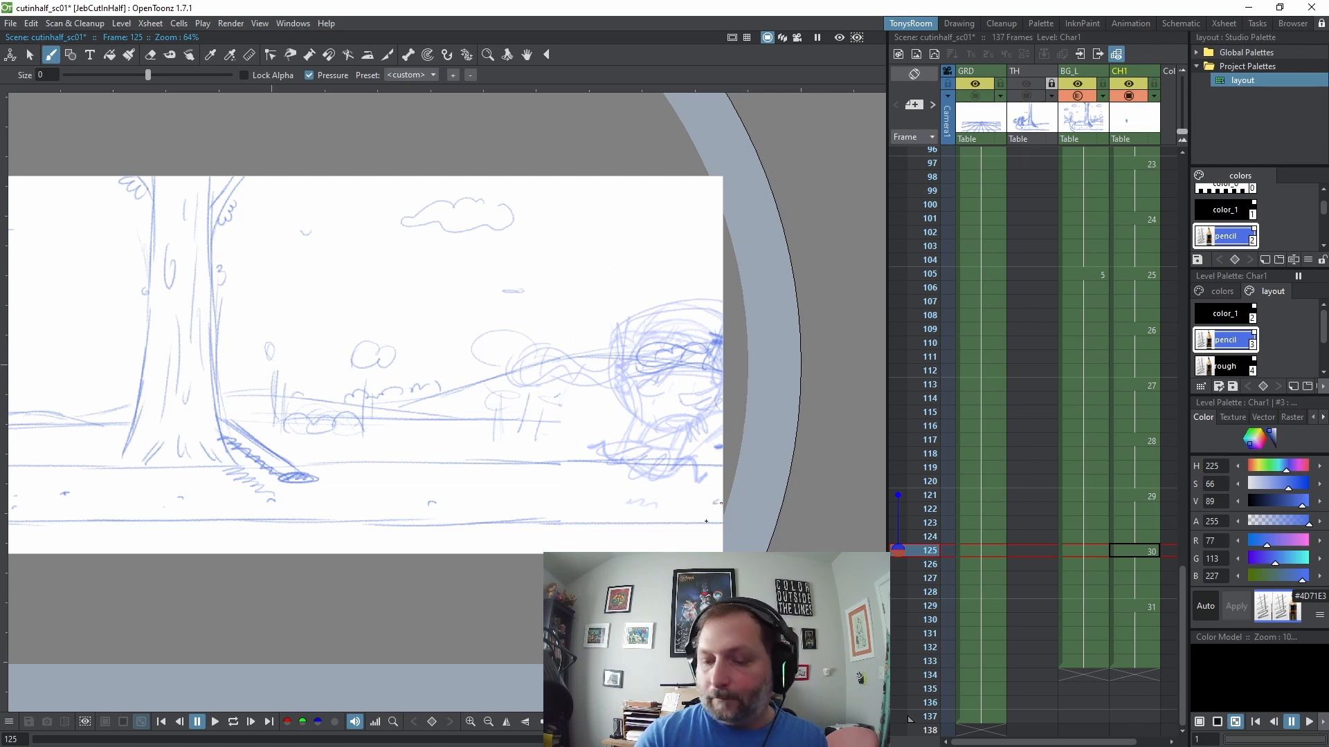
# Review the CH1 drawings between frame 129 and frame 85 to check the run-off and lower-half return
pyautogui.press('.')
pyautogui.press('.')
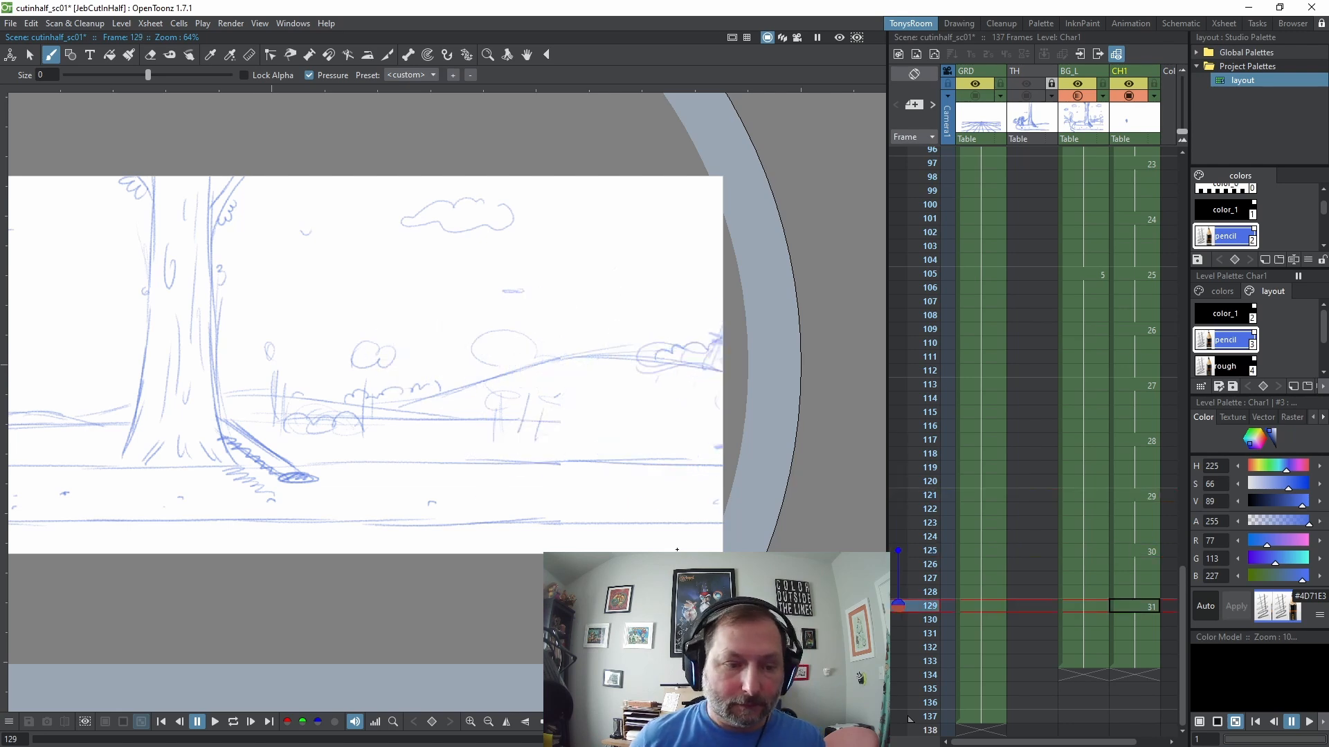
pyautogui.press('Up')
pyautogui.press('Up')
pyautogui.press('Up')
pyautogui.press('Up')
pyautogui.press('Up')
pyautogui.press('Up')
pyautogui.press('Up')
pyautogui.press('Up')
pyautogui.press('Up')
pyautogui.press('Up')
pyautogui.press('Up')
pyautogui.press('Up')
pyautogui.press('Up')
pyautogui.press('Up')
pyautogui.press('Up')
pyautogui.press('Up')
pyautogui.press('Up')
pyautogui.press('Up')
pyautogui.press('Up')
pyautogui.press('Up')
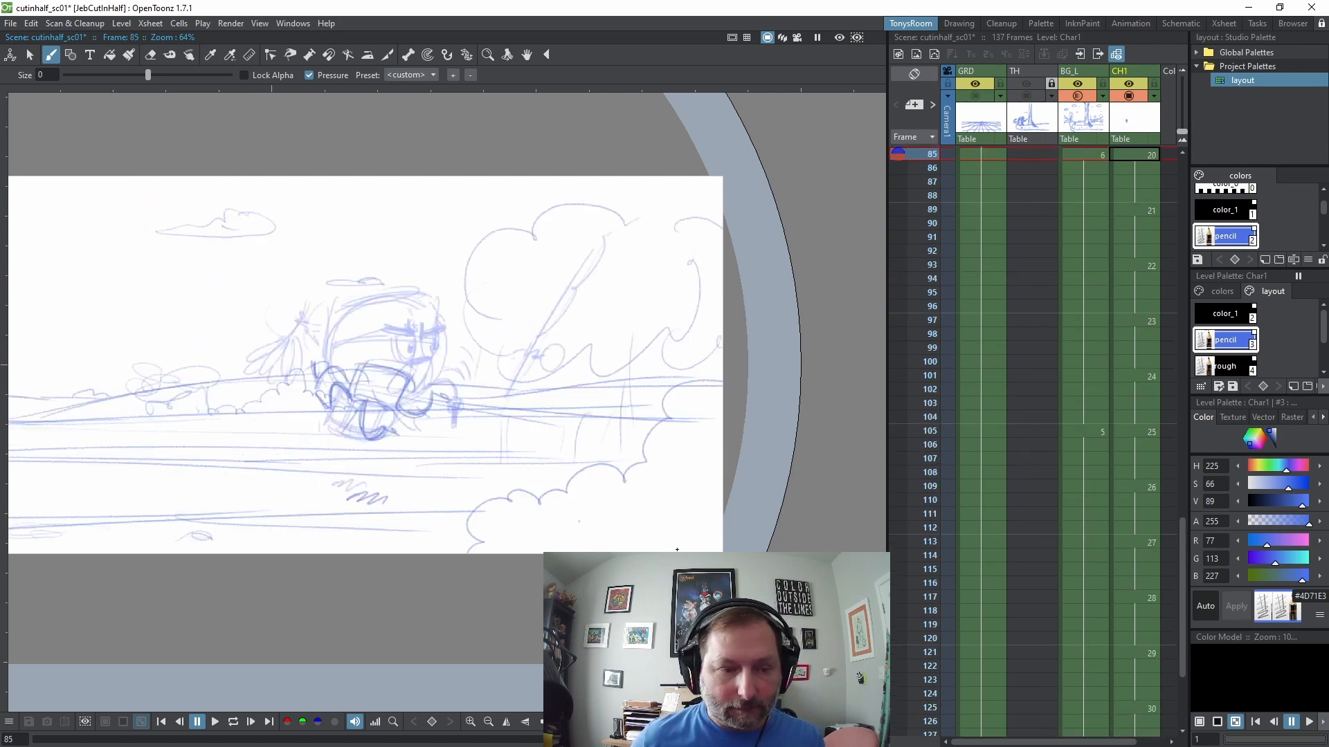
pyautogui.press('Down')
pyautogui.press('Down')
pyautogui.press('Down')
pyautogui.press('Down')
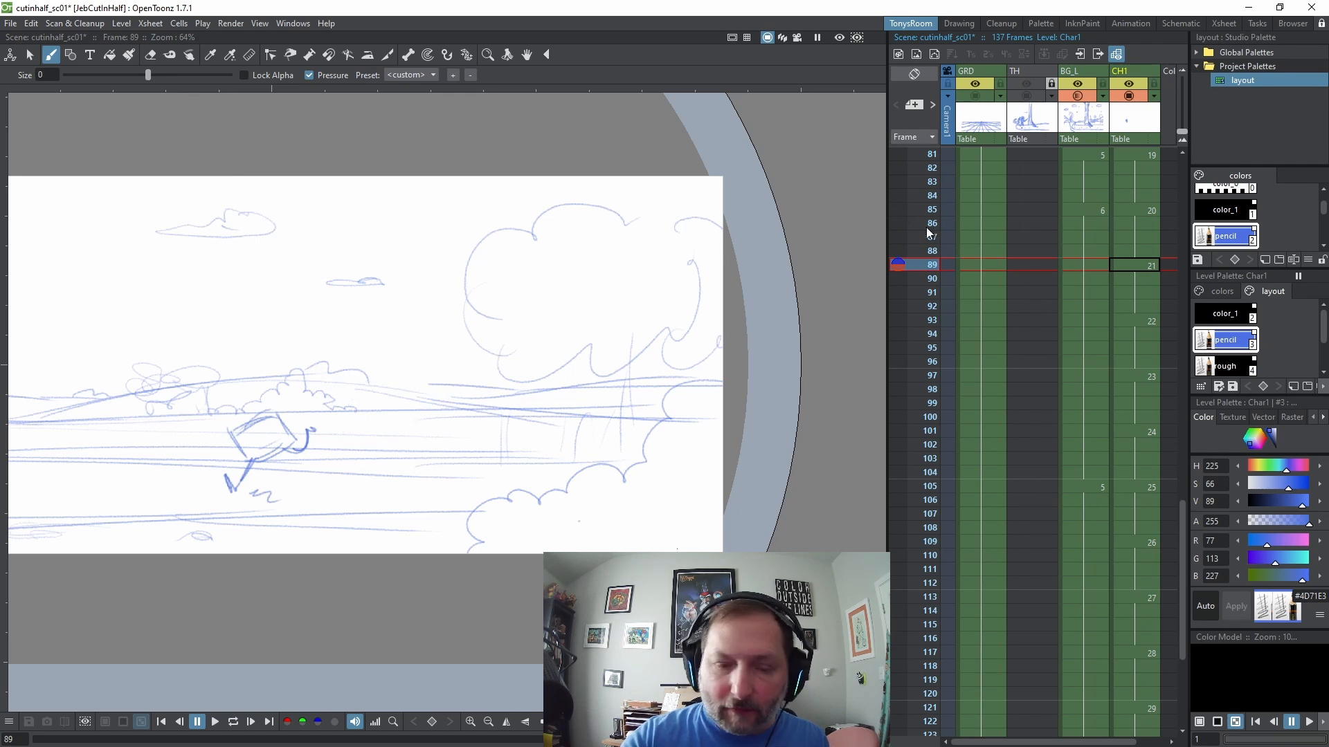
# Trim the extra cells of the GRD column from frame 134 onward so the scene ends at frame 133
pyautogui.press('space')
pyautogui.moveTo(602, 519)
pyautogui.mouseDown()
pyautogui.moveTo(723, 517)
pyautogui.moveTo(775, 532)
pyautogui.mouseUp()
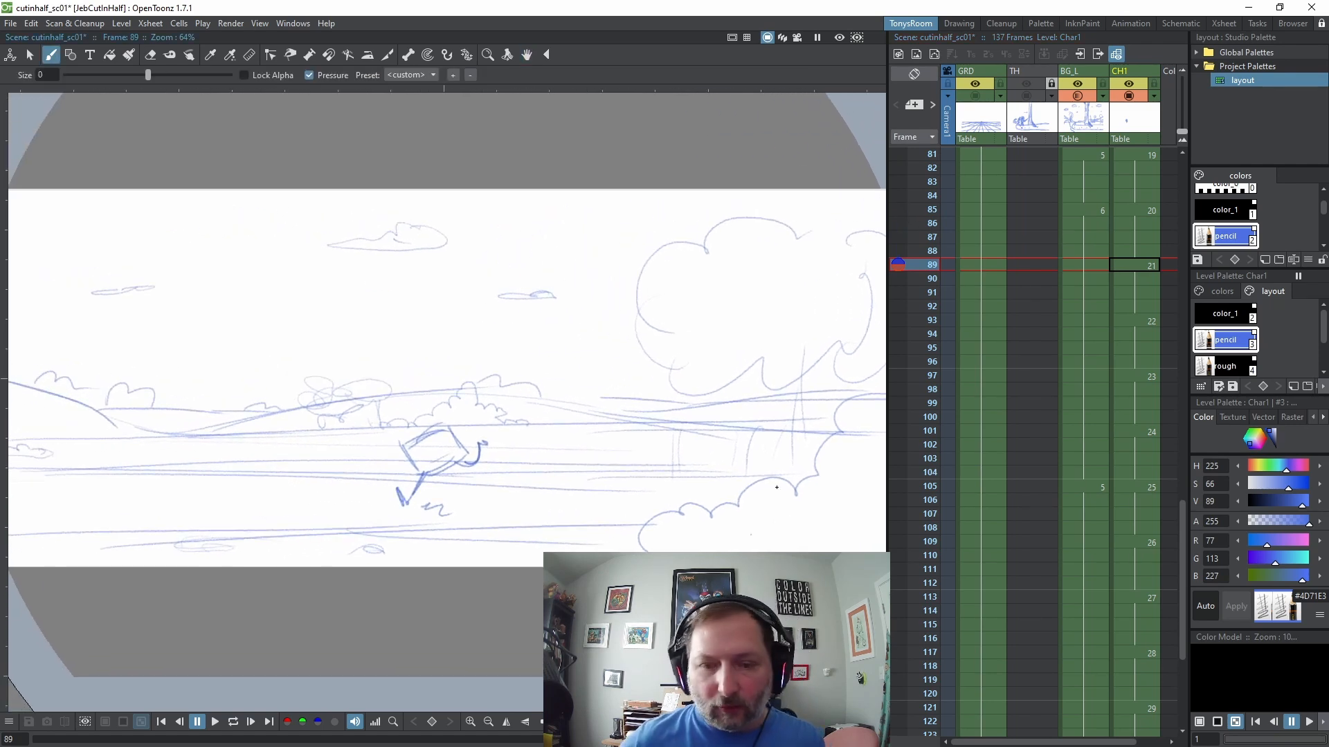
pyautogui.scroll(-3, 637, 409)
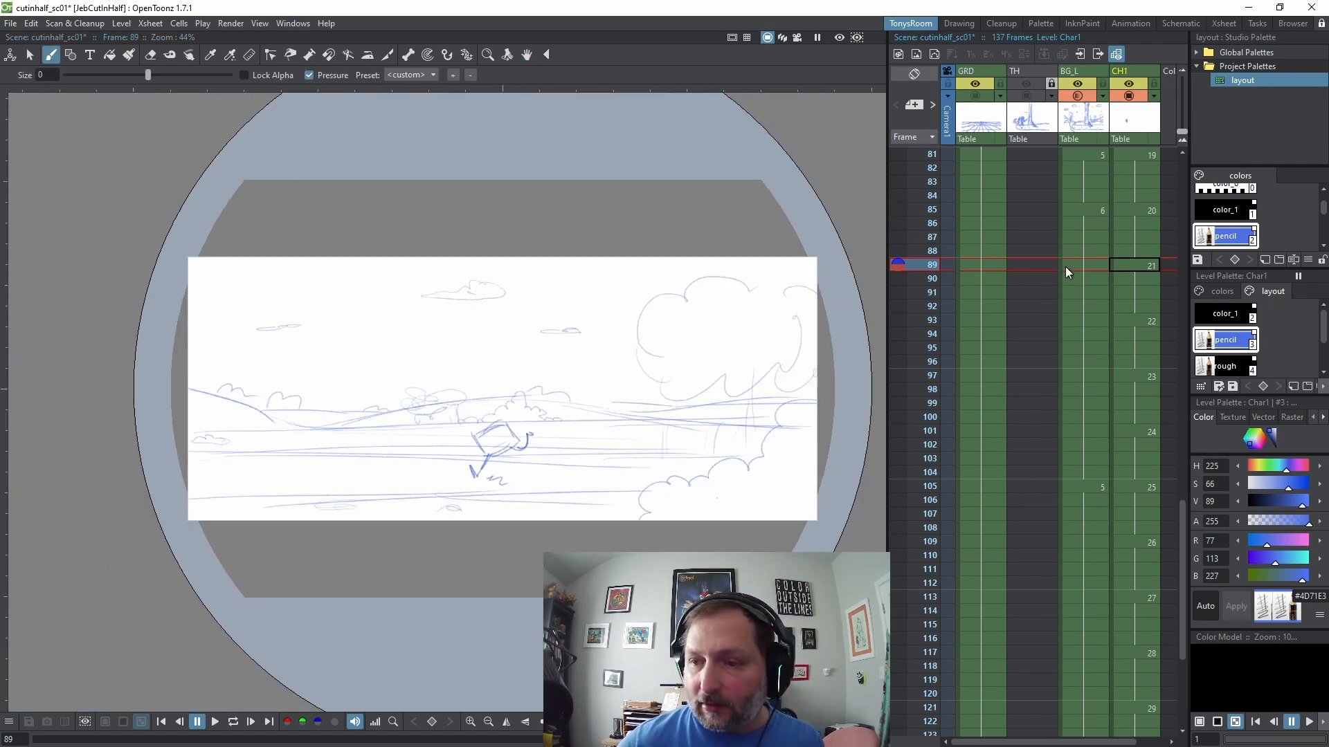
pyautogui.scroll(-3, 1100, 227)
pyautogui.scroll(-3, 1124, 360)
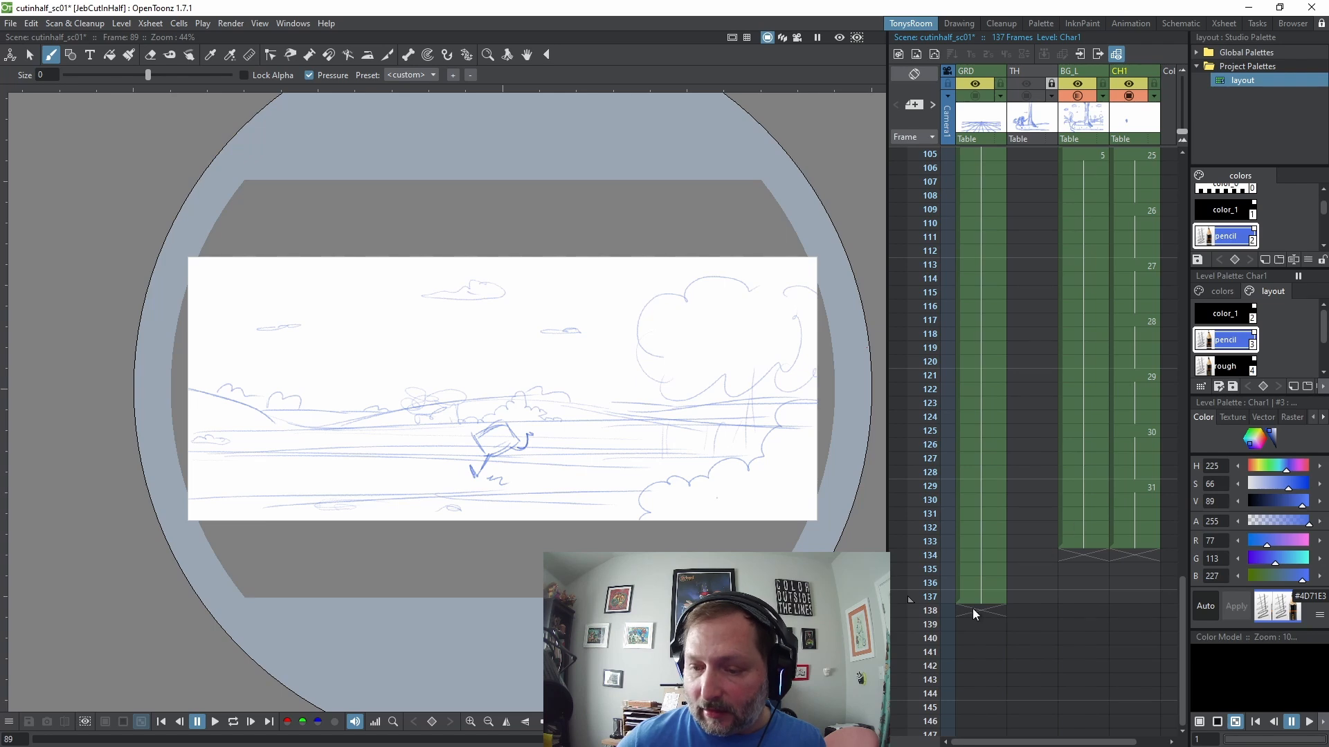
pyautogui.click(978, 553)
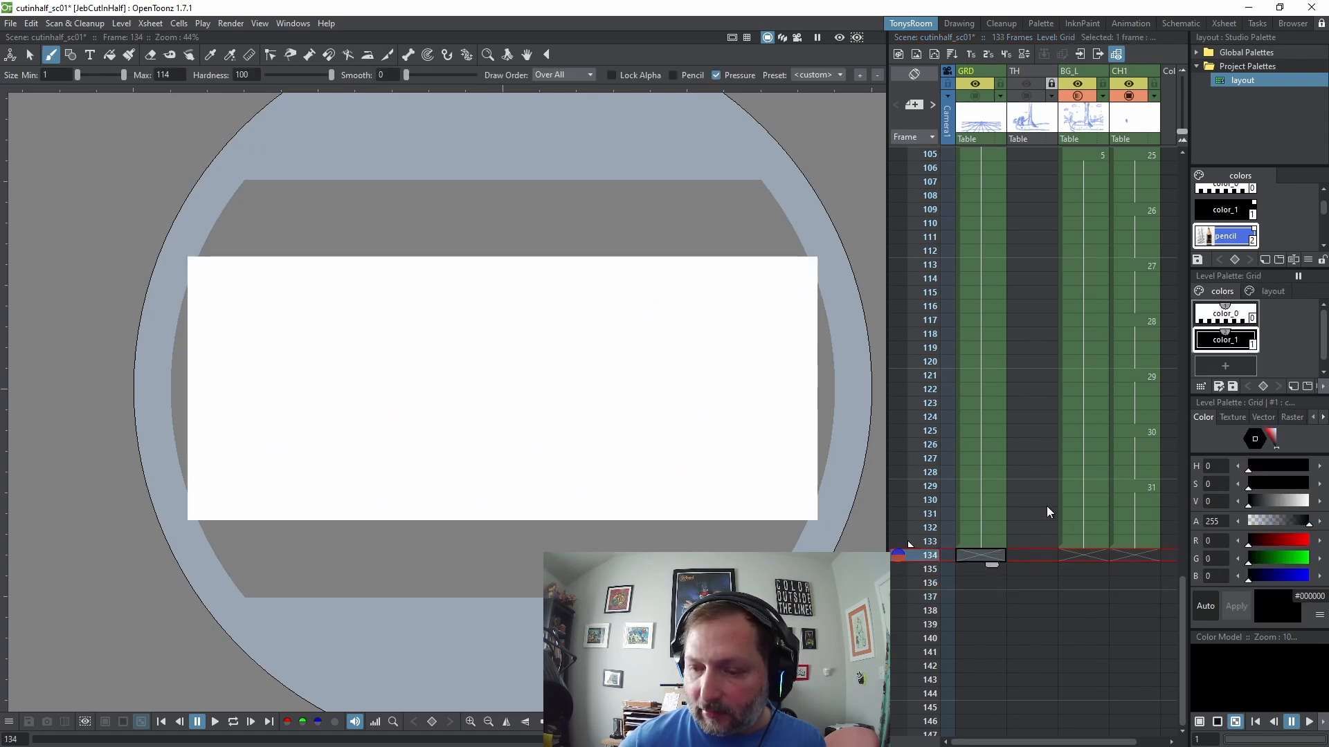
# Return to the first frame of CH1, fit the whole camera frame in view, and play the scene in a loop
pyautogui.scroll(20, 1046, 505)
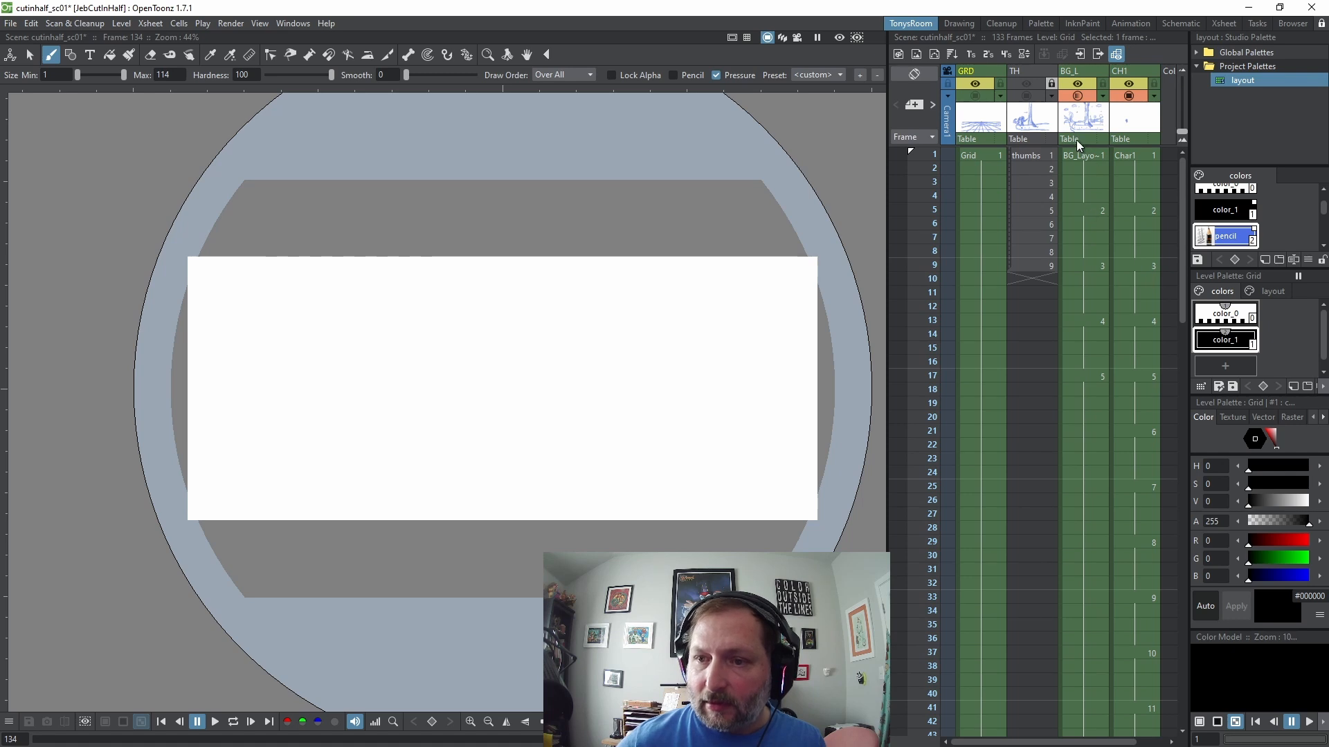
pyautogui.click(1132, 72)
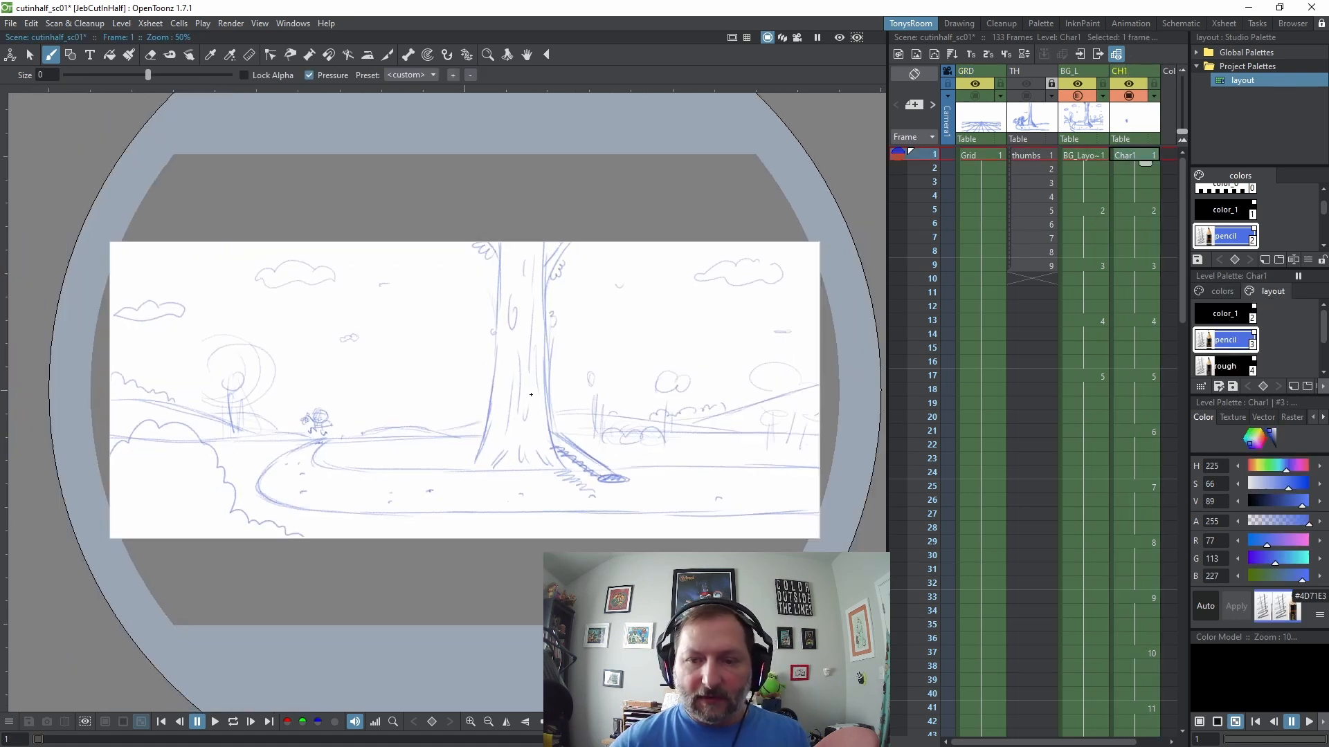
pyautogui.moveTo(531, 393); pyautogui.dragTo(525, 399)
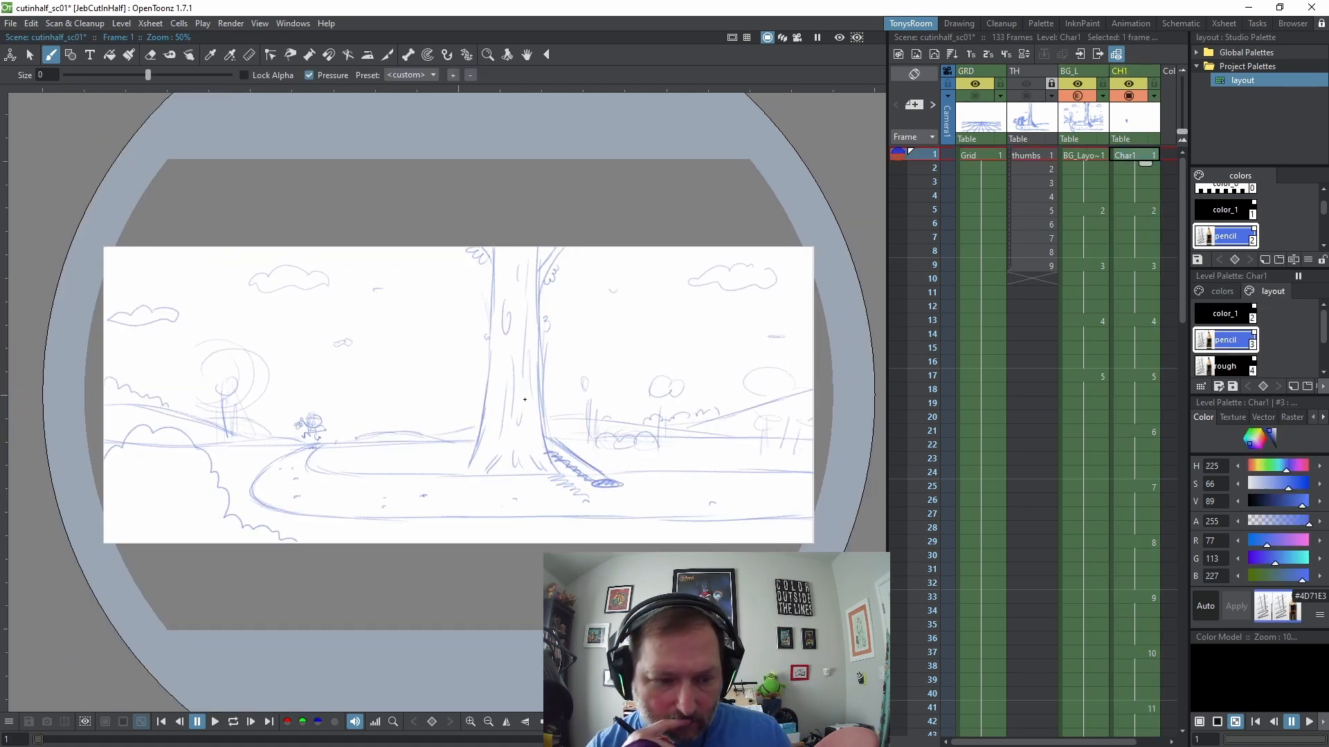
pyautogui.press('l')
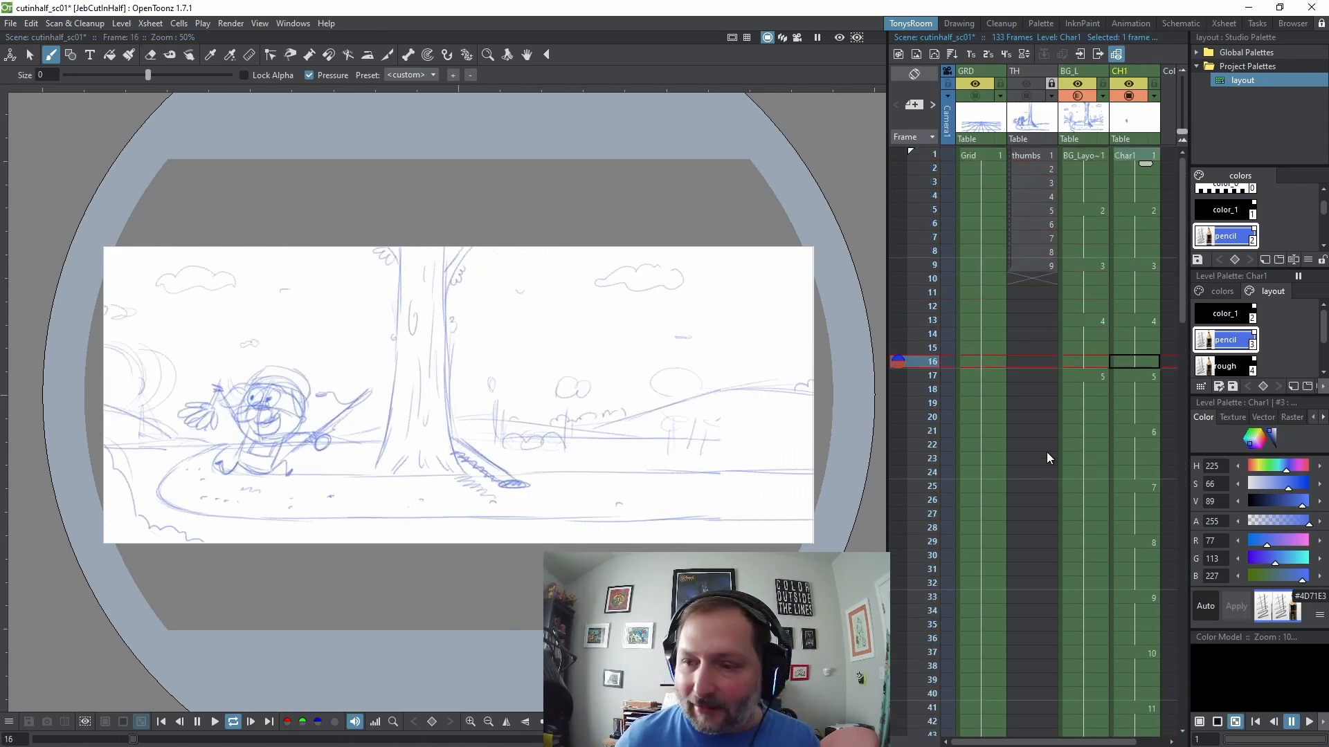
# Extend the hold of drawing 1 by two frames so drawing 2 starts at frame 7 in CH1 and BG_L
pyautogui.click(1145, 158)
pyautogui.press('Down')
pyautogui.press('Down')
pyautogui.press('Down')
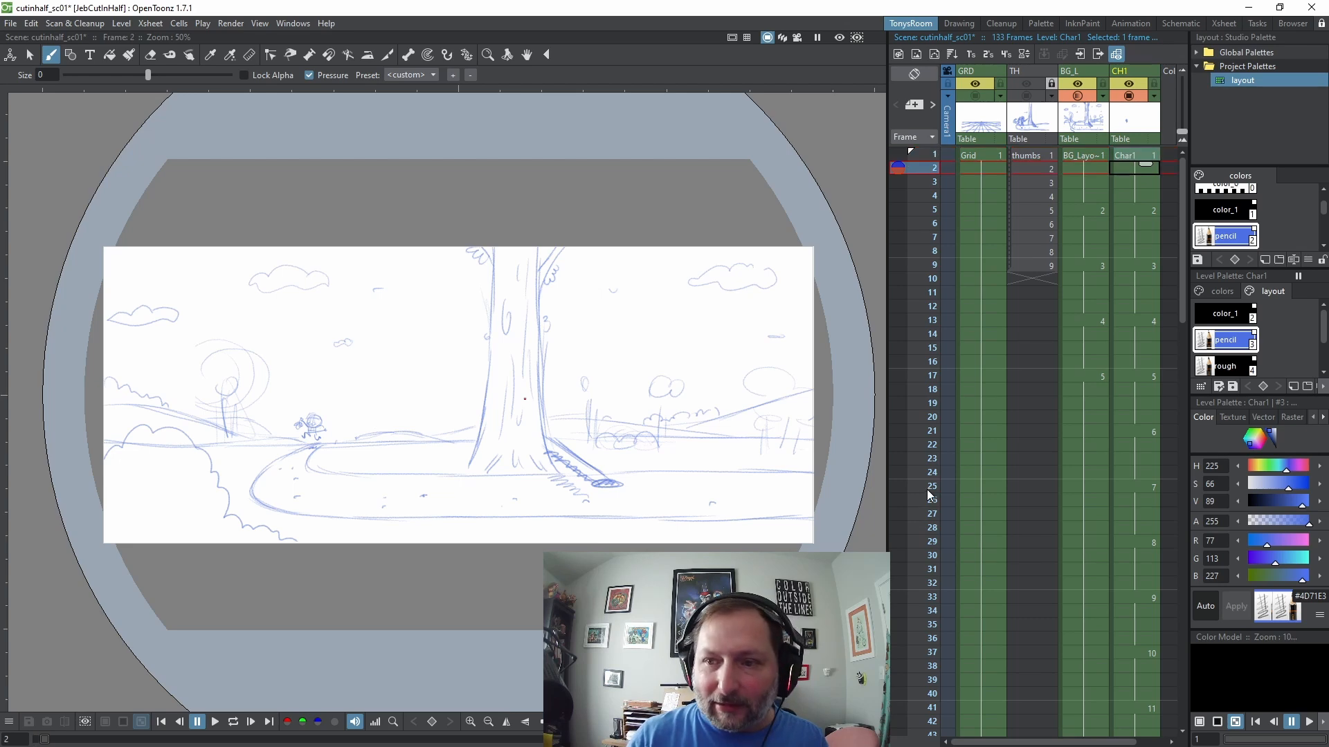
pyautogui.press('Up')
pyautogui.press('Up')
pyautogui.click(1139, 157)
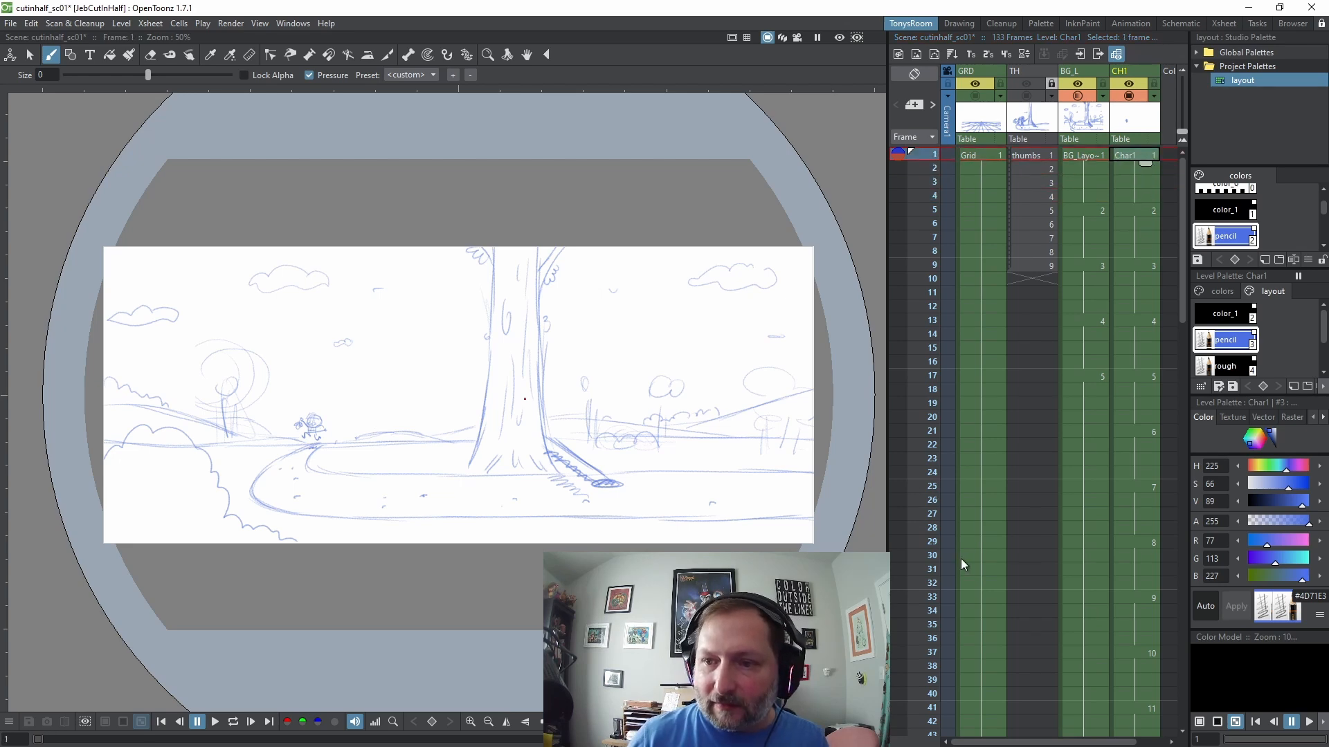
pyautogui.press('Insert')
pyautogui.press('Insert')
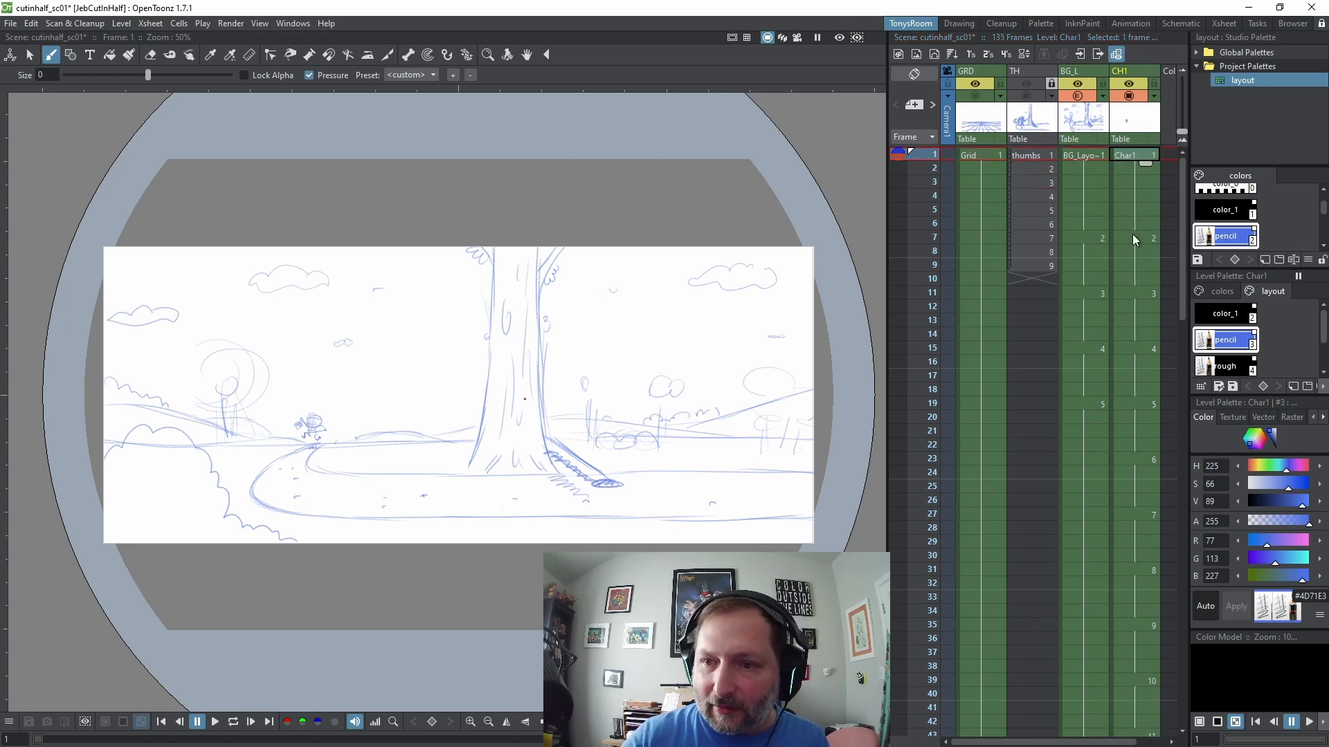
# Extend drawings 2 to 5 in CH1 and BG_L by two frames each, giving every drawing a six-frame hold
pyautogui.click(1145, 267)
pyautogui.press("'")
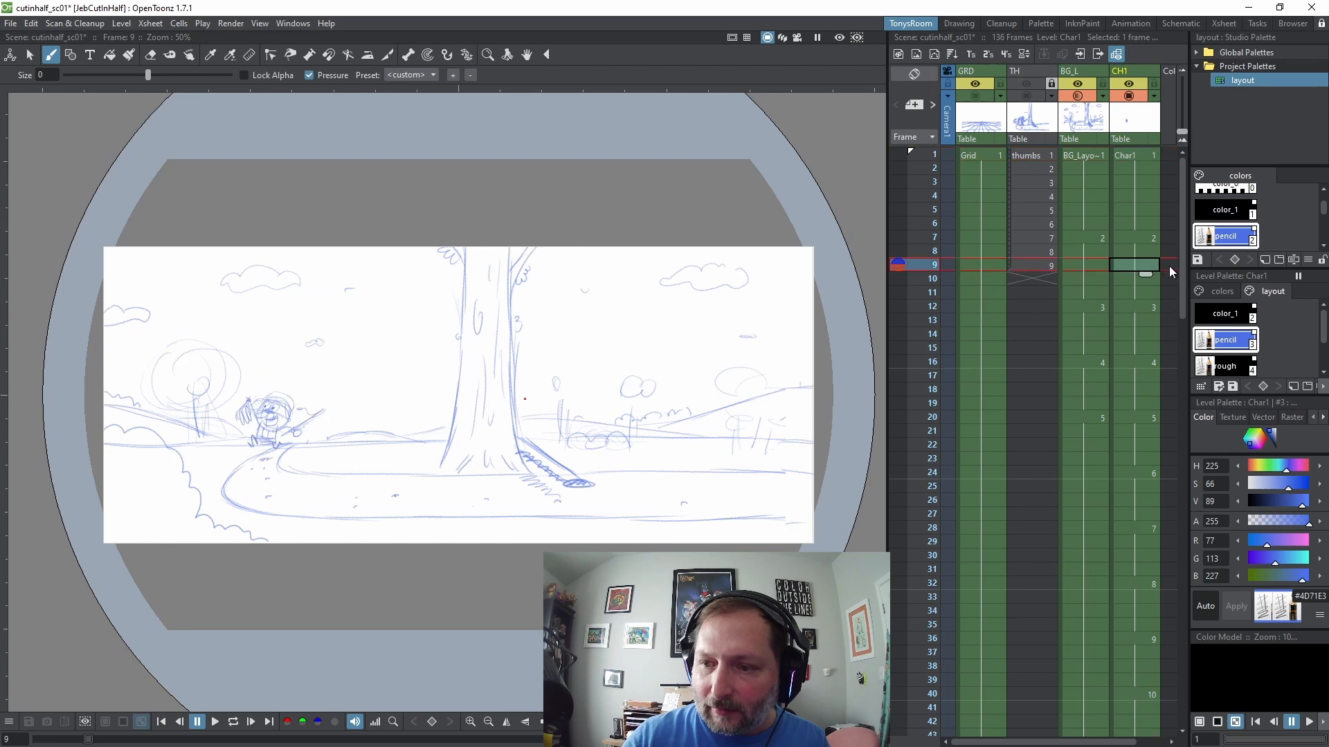
pyautogui.press("'")
pyautogui.click(1144, 346)
pyautogui.press("'")
pyautogui.press("'")
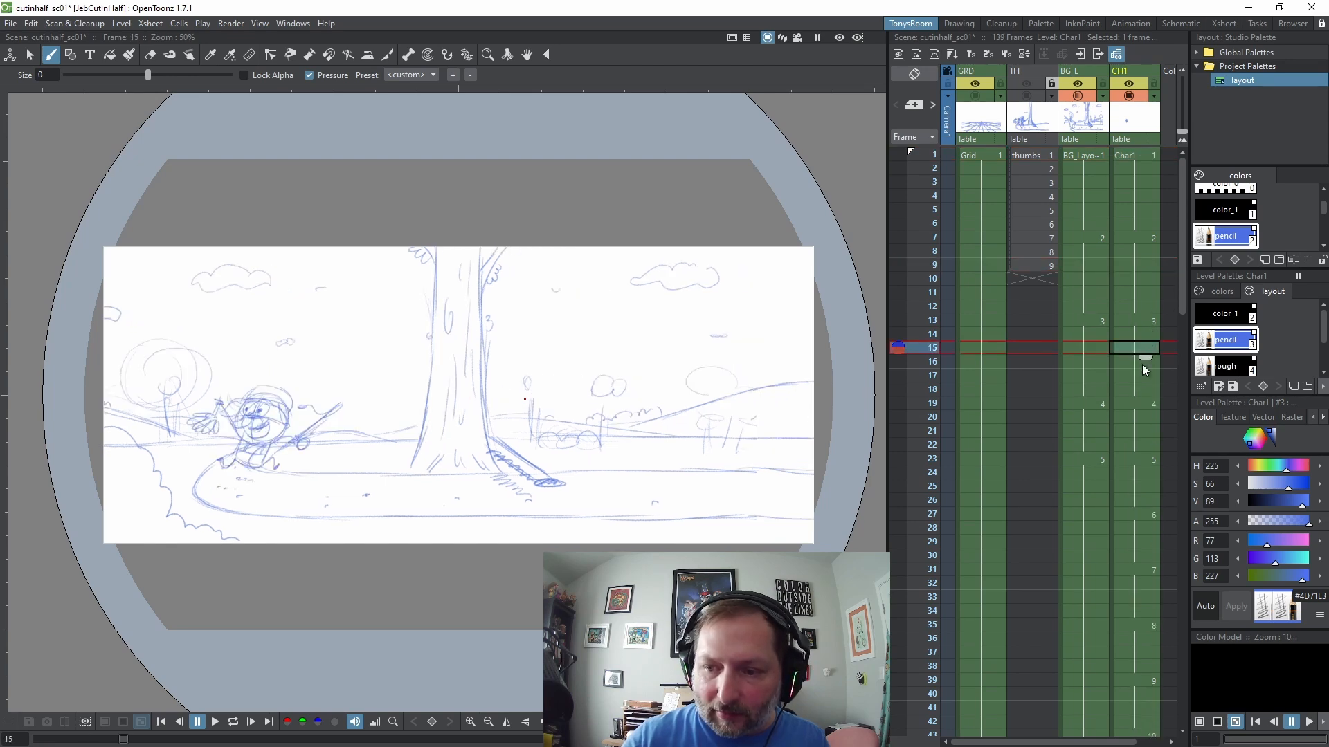
pyautogui.click(1136, 426)
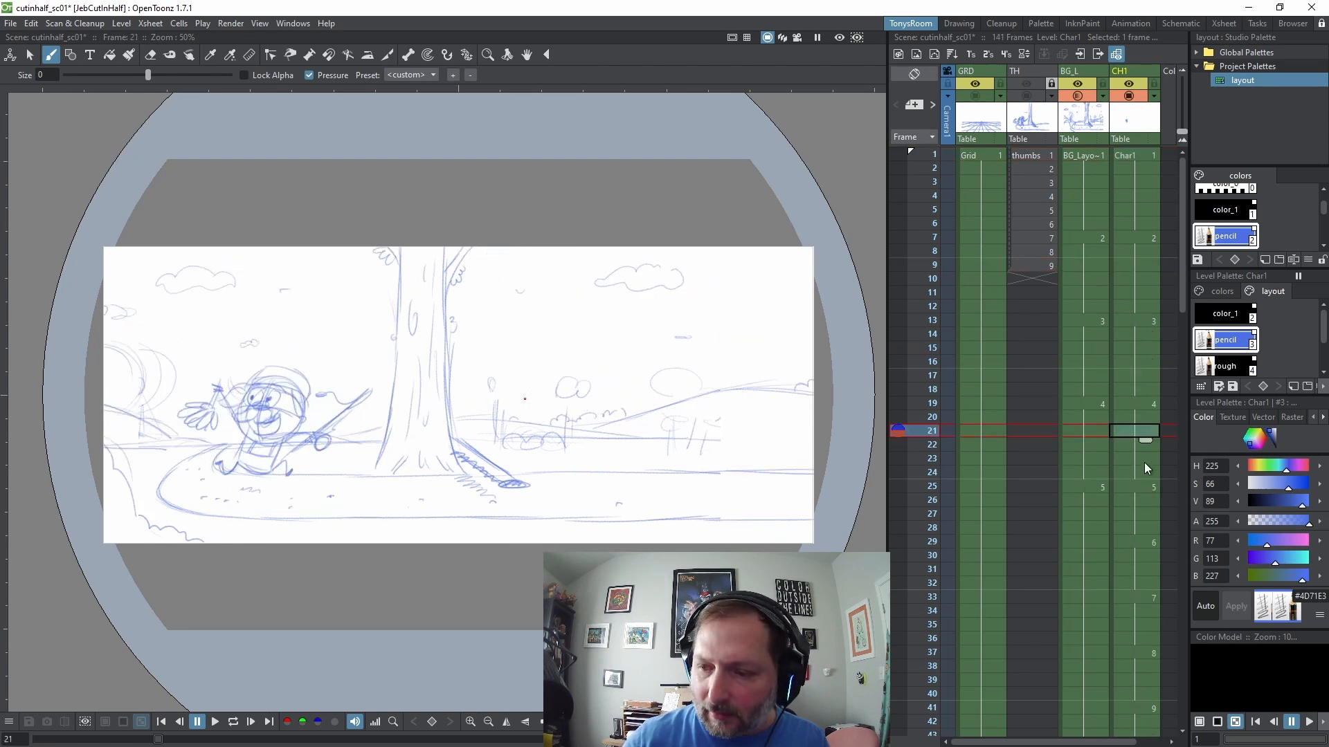
pyautogui.click(1144, 512)
pyautogui.press("'")
pyautogui.press("'")
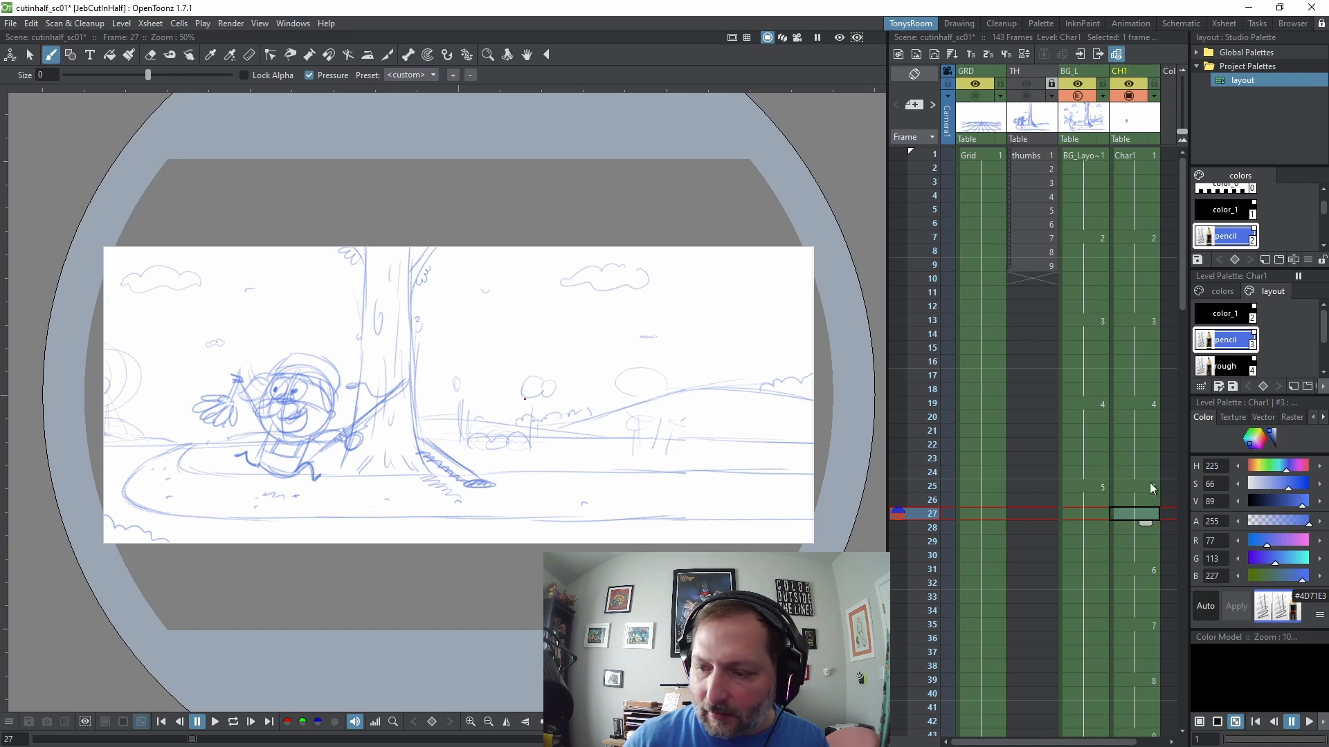
# Return to frame 1 of CH1 and play the scene to check the lengthened opening timing
pyautogui.click(1137, 156)
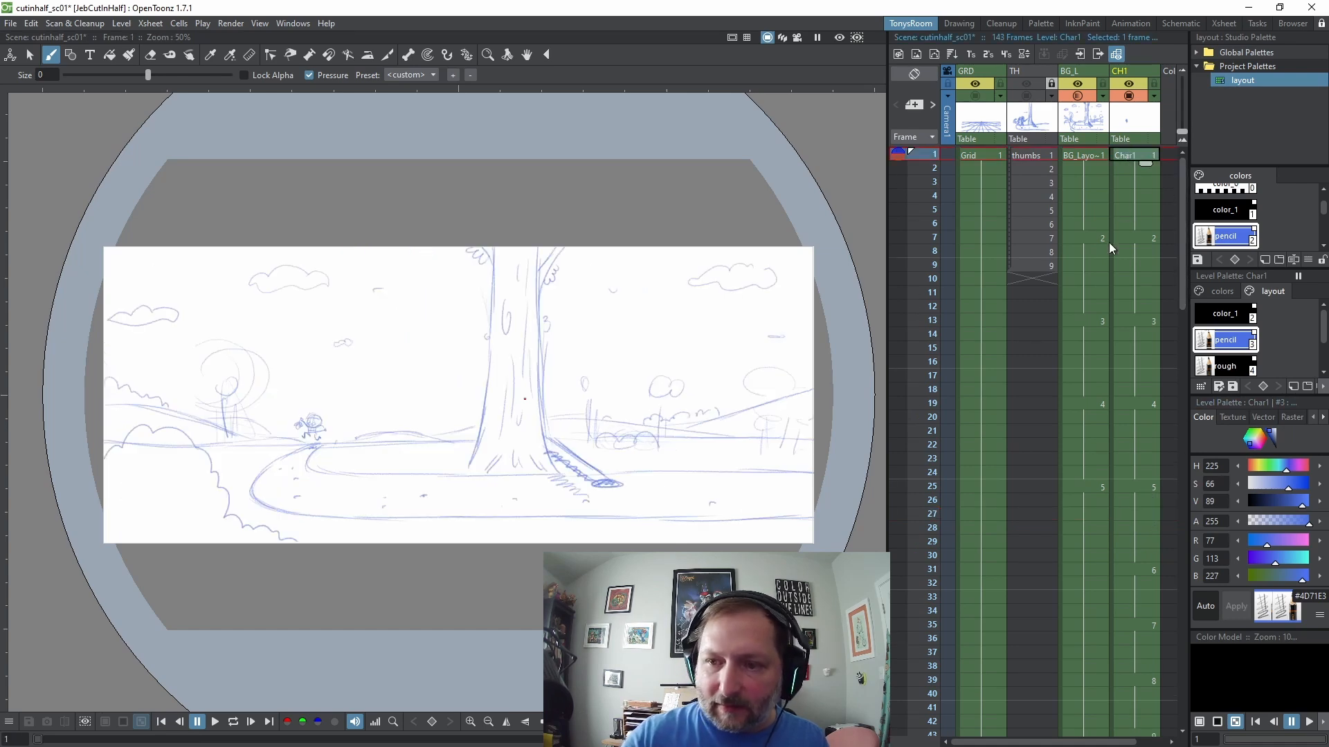
pyautogui.press('l')
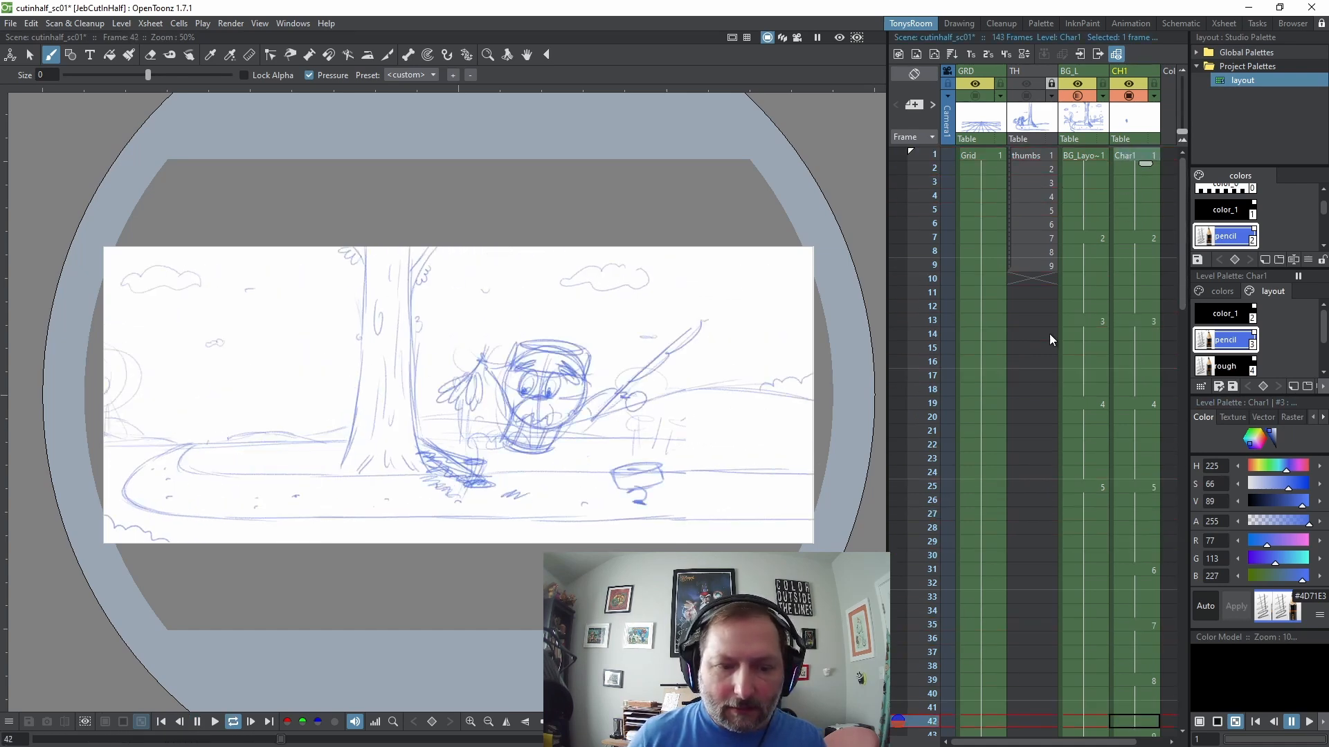
pyautogui.press('l')
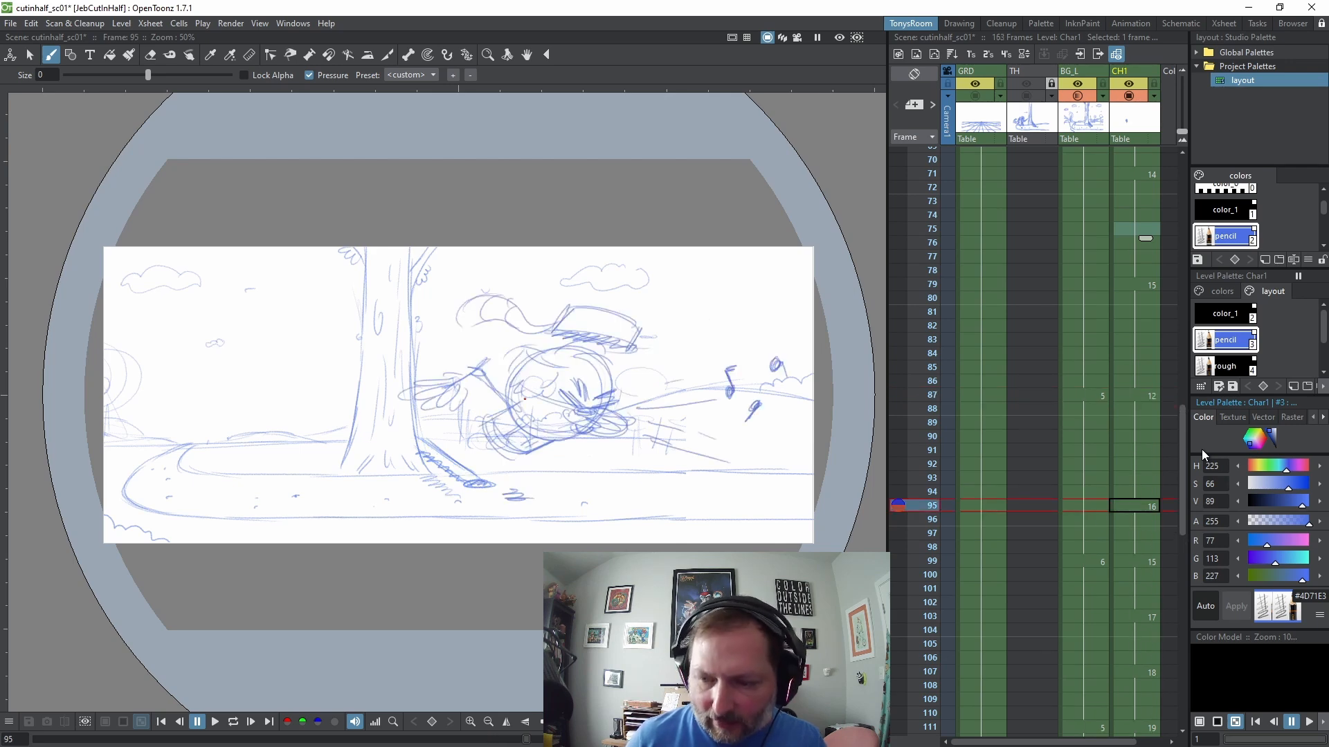
# Insert two more hold frames across the scene in the later part of the CH1 timing
pyautogui.press('Insert')
pyautogui.press('Insert')
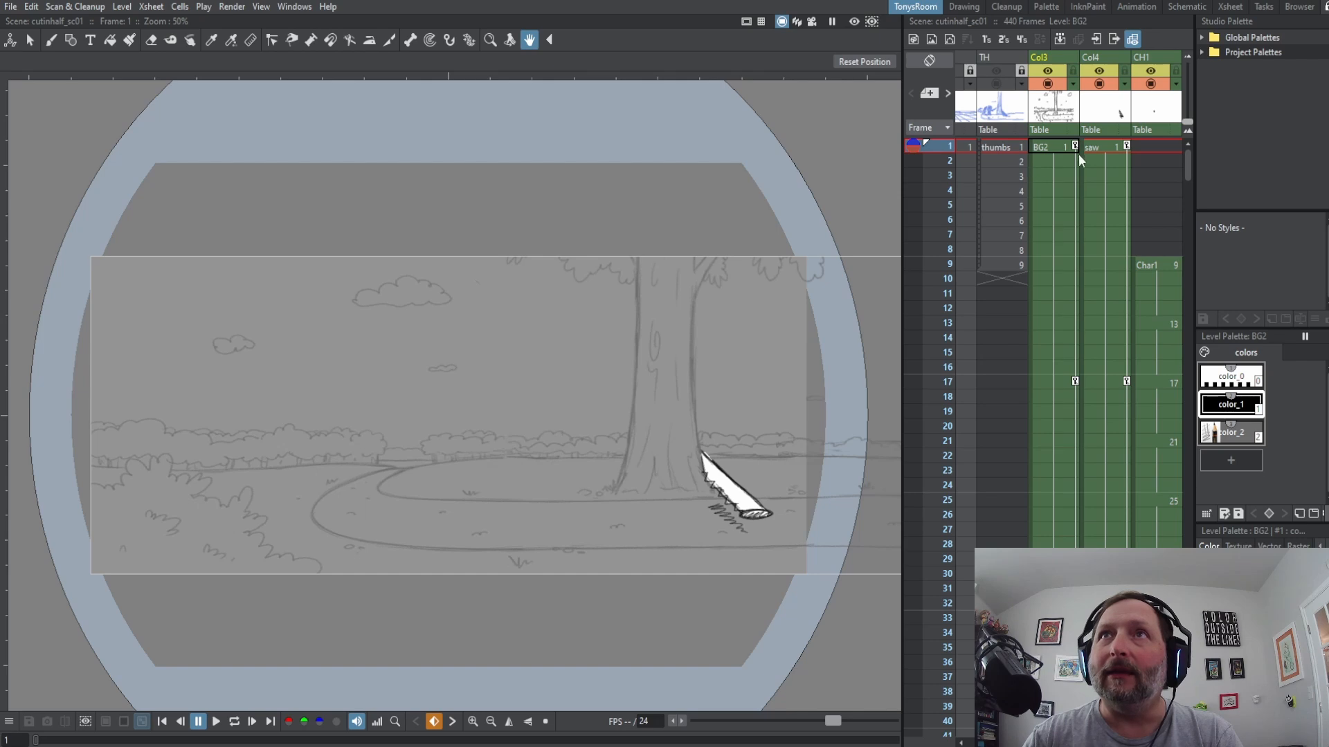
# Set the scene's camera background color to a darker gray with RGB values 130, 130, 130
pyautogui.click(1054, 148)
pyautogui.click(150, 7)
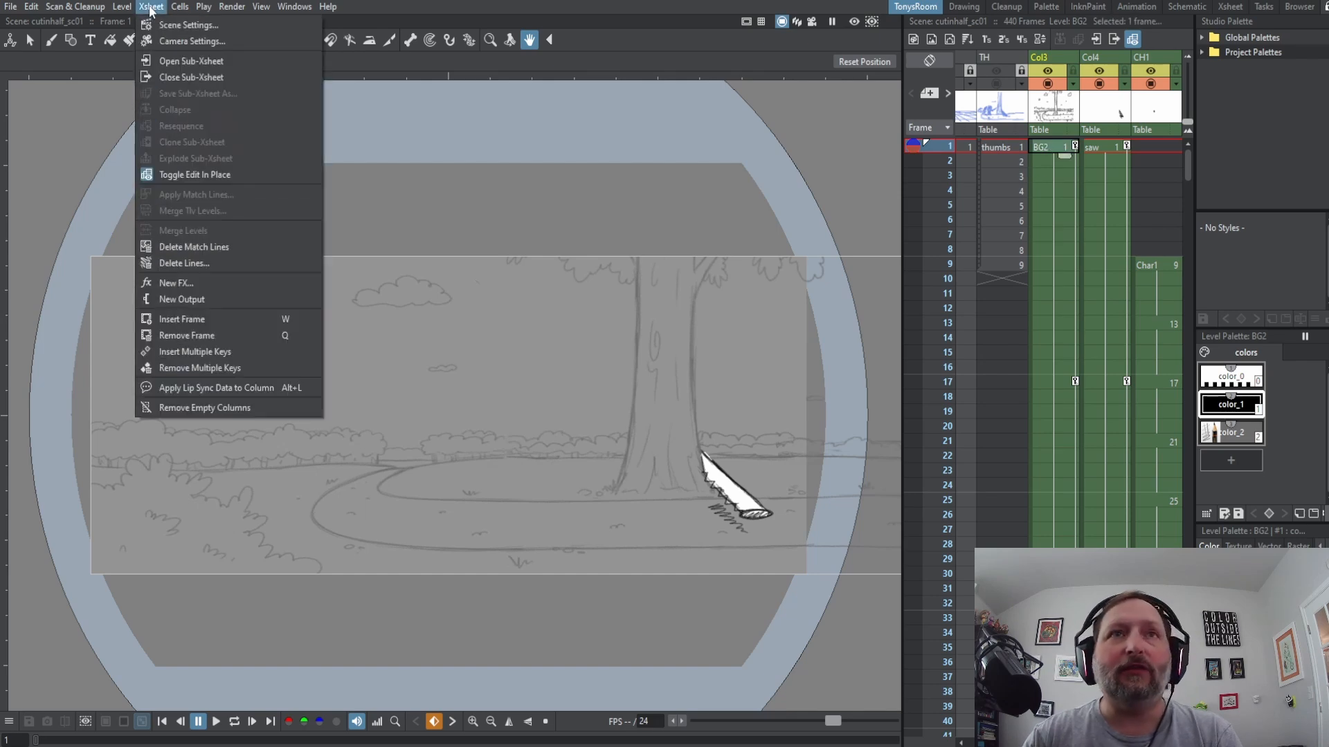
pyautogui.click(184, 26)
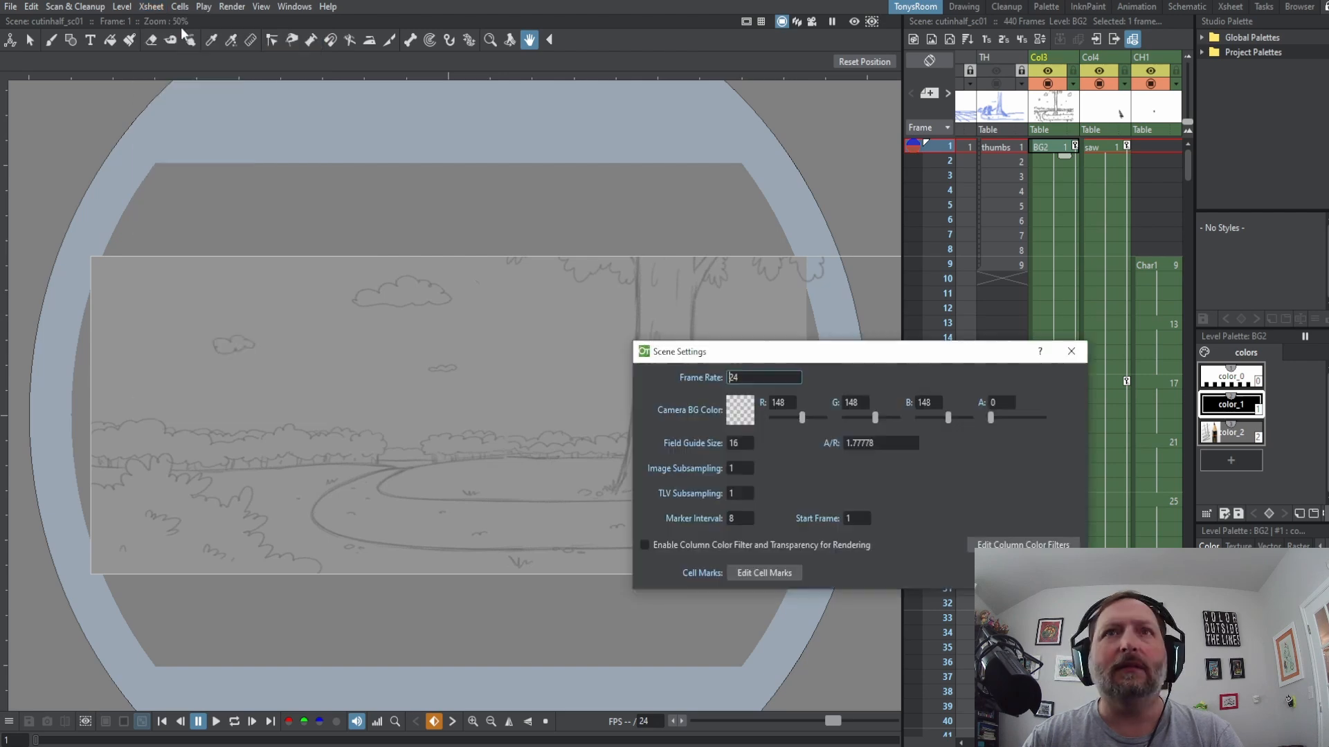
pyautogui.click(745, 419)
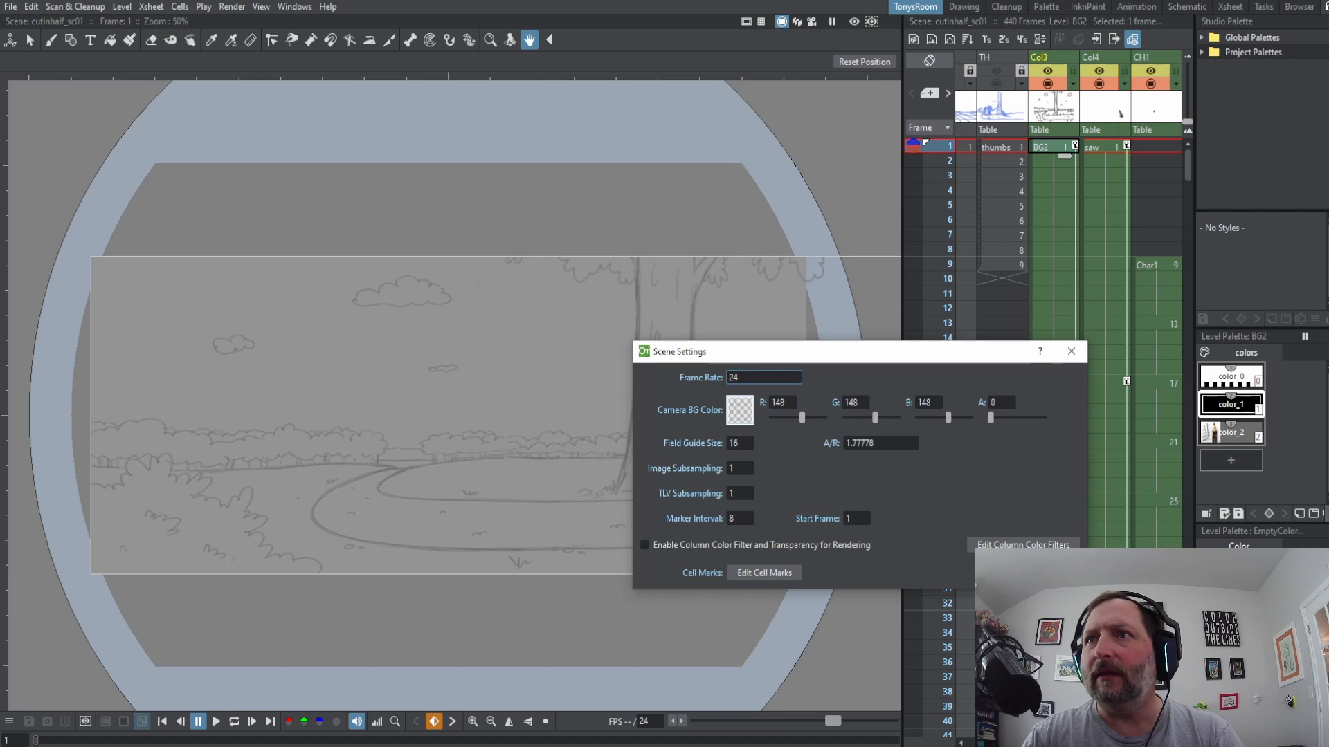
pyautogui.press('Return')
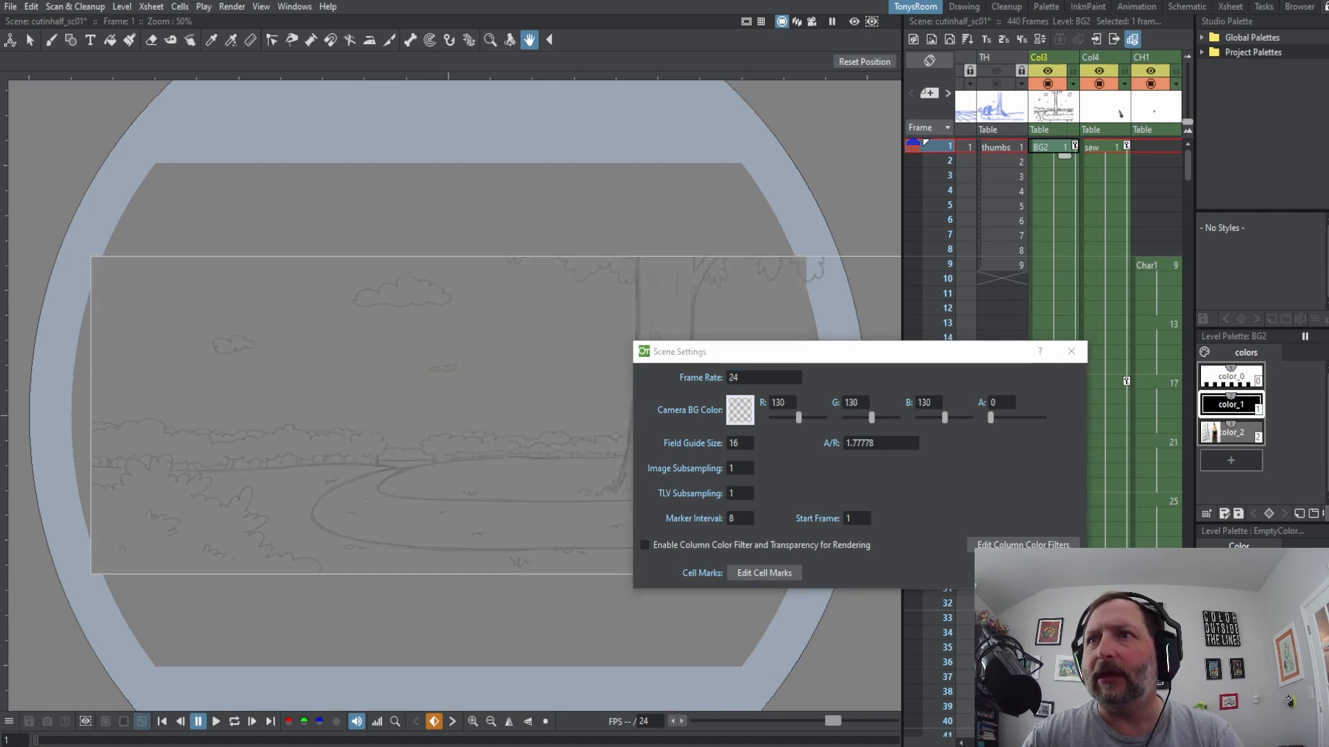
pyautogui.click(1070, 355)
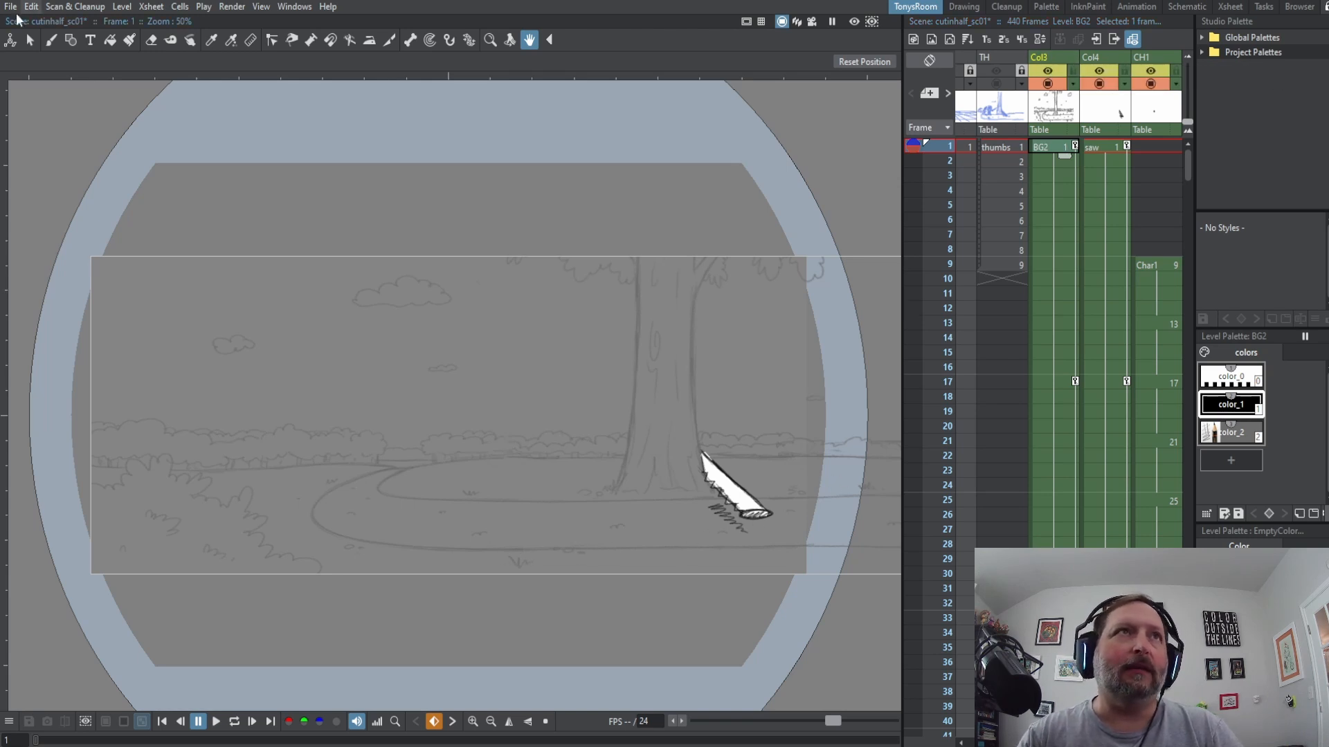
# With the Animate tool, inspect the BG2 background's position keys at frames 1 and 17 and scrub its pan to frame 53
pyautogui.click(11, 40)
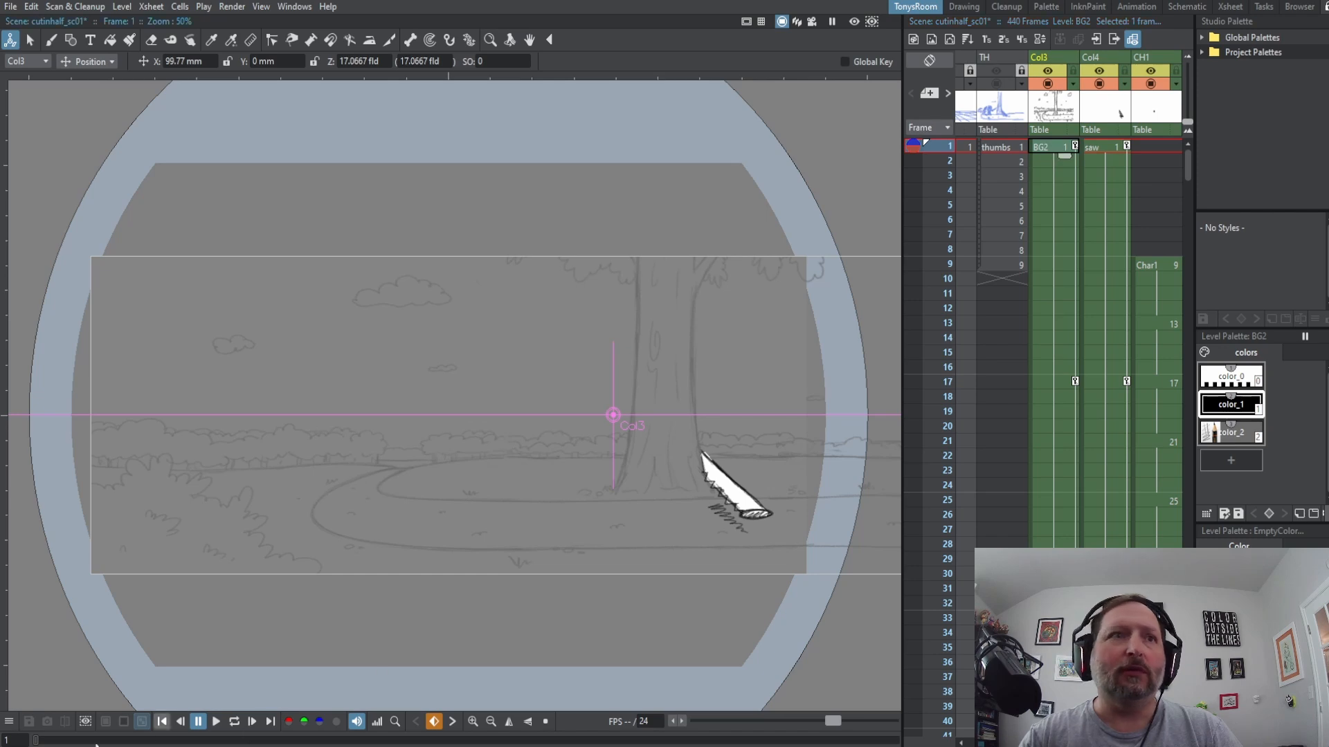
pyautogui.moveTo(36, 740); pyautogui.dragTo(65, 743)
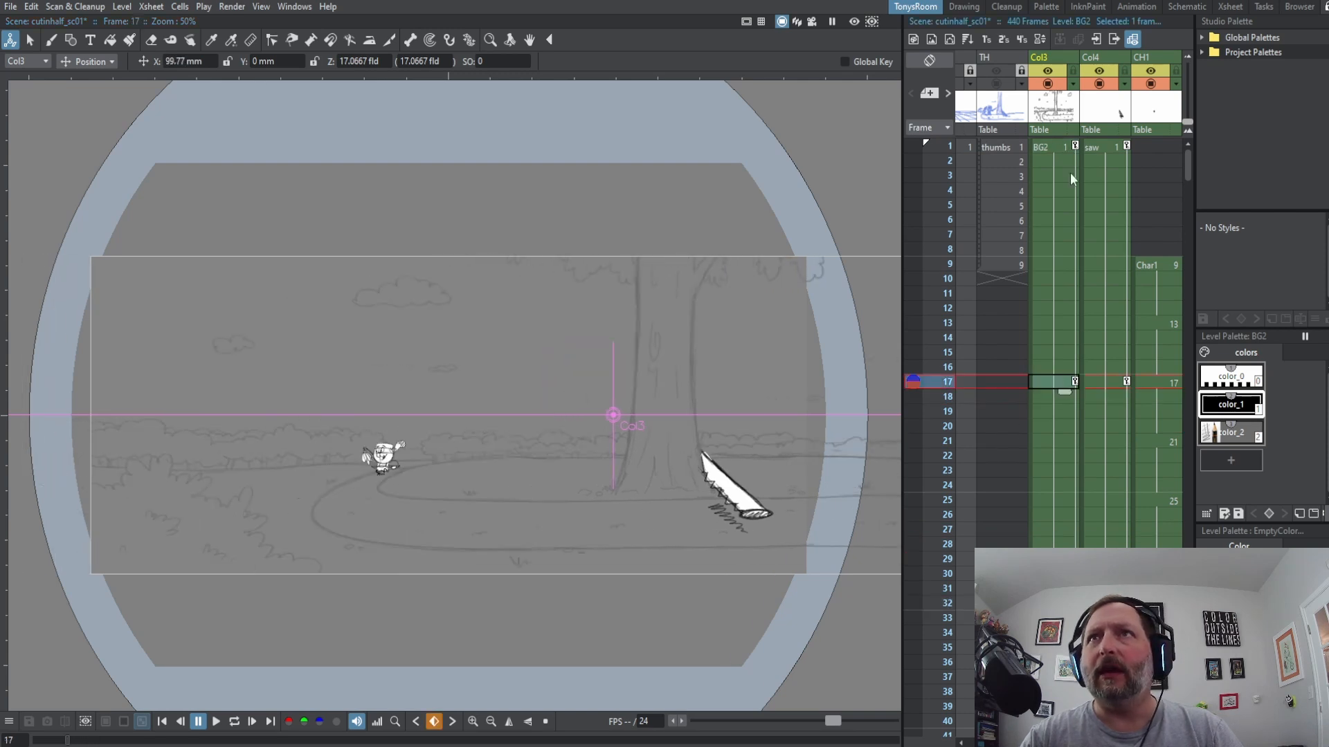
pyautogui.click(1060, 146)
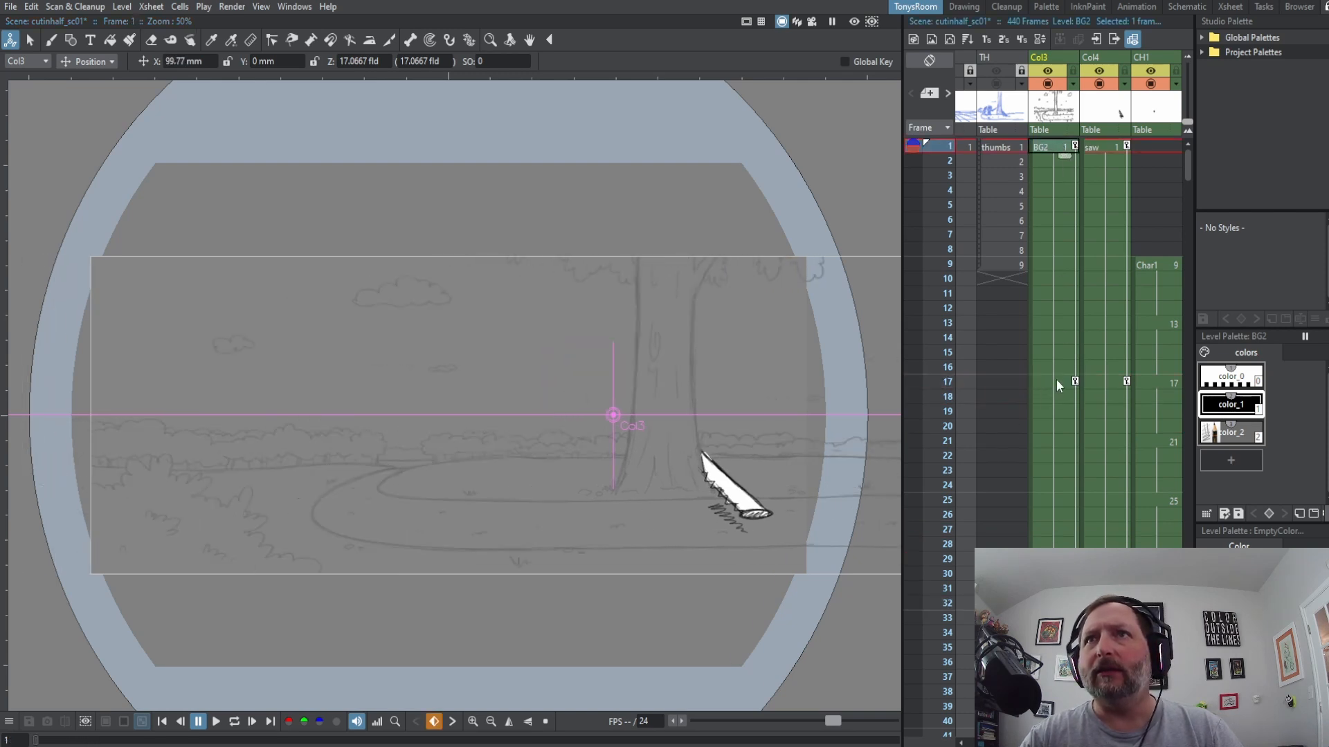
pyautogui.click(1056, 383)
pyautogui.click(1058, 147)
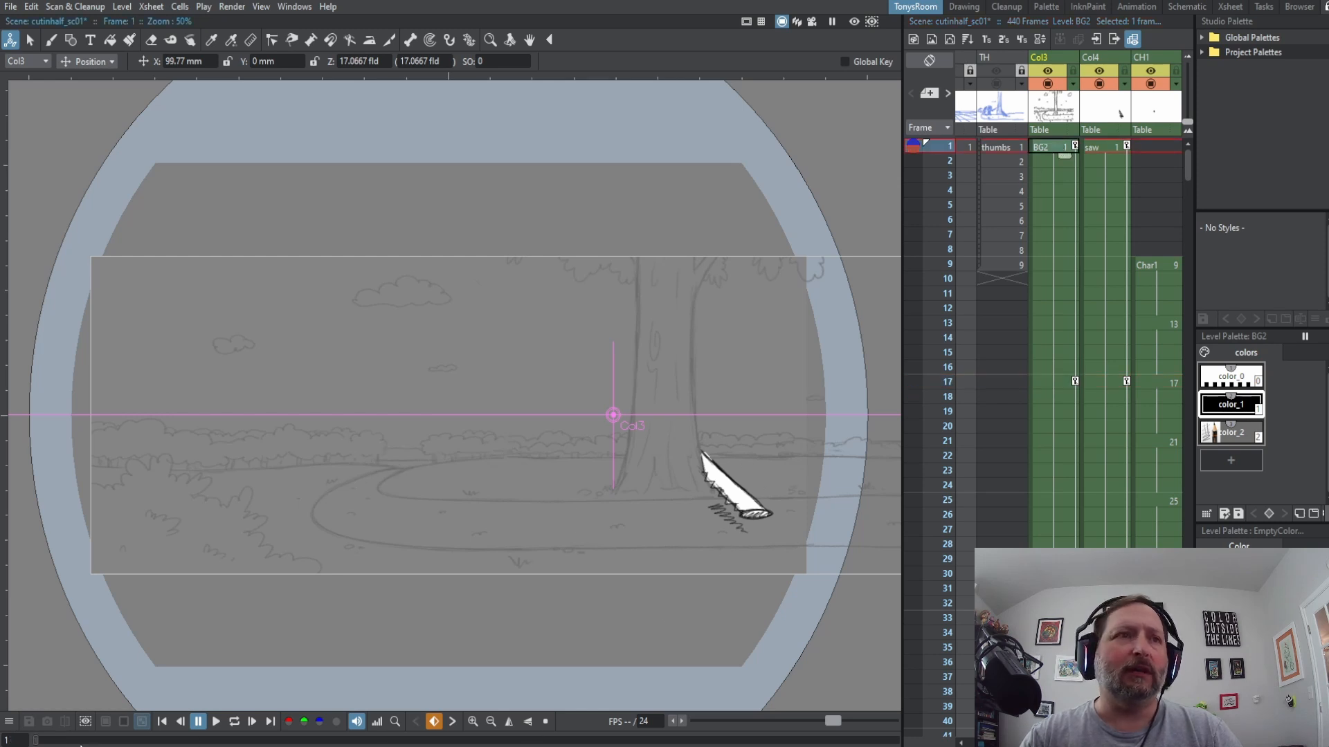
pyautogui.moveTo(40, 742); pyautogui.dragTo(138, 741)
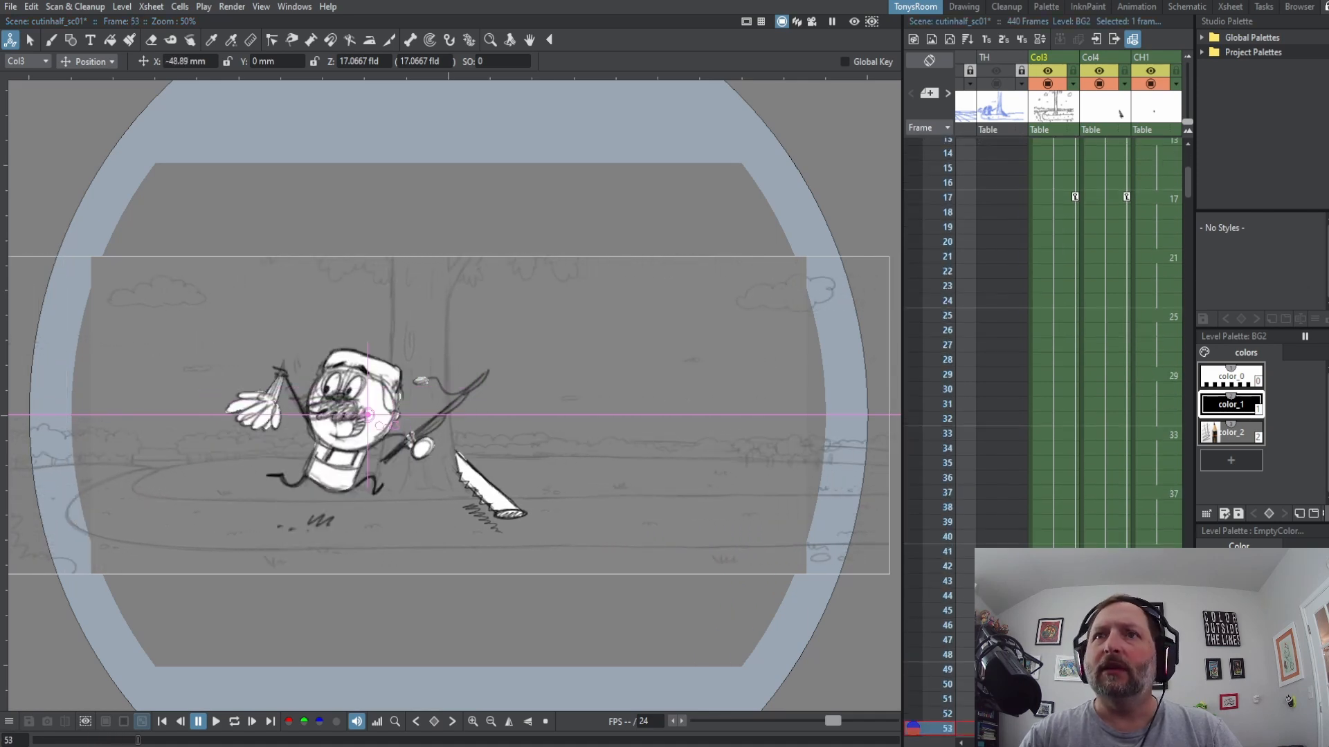
# Toggle the saw column (Col4) off and on to check it as a layer separate from the background
pyautogui.hscroll(2, 1099, 431)
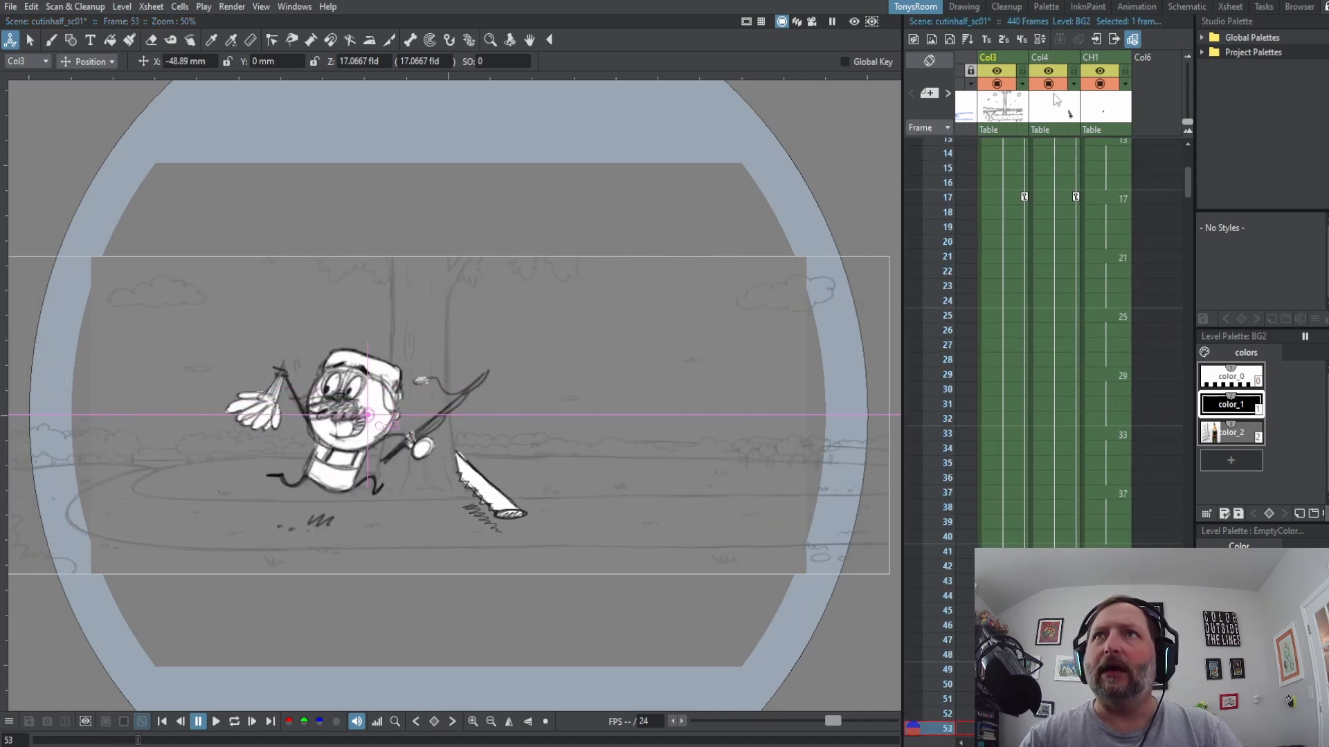
pyautogui.click(1050, 85)
pyautogui.click(1051, 86)
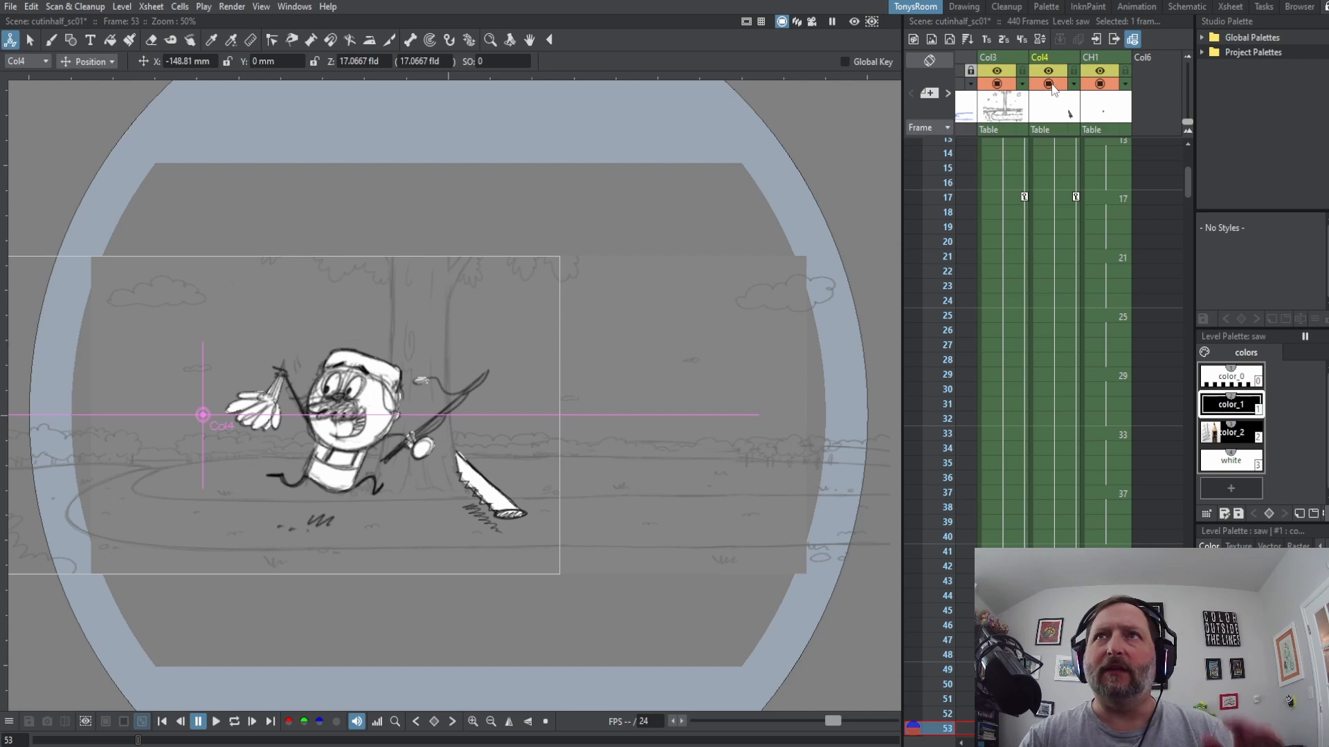
pyautogui.click(1051, 85)
pyautogui.click(1050, 85)
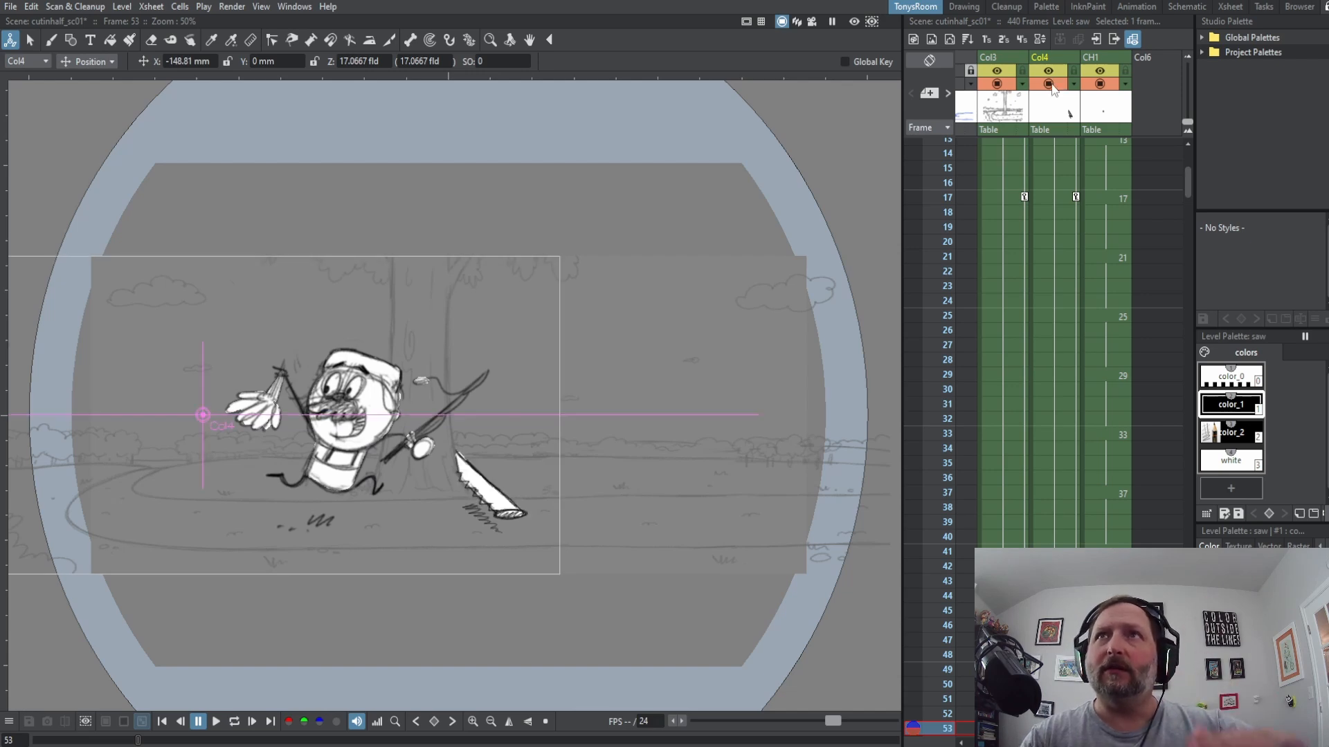
pyautogui.click(1051, 85)
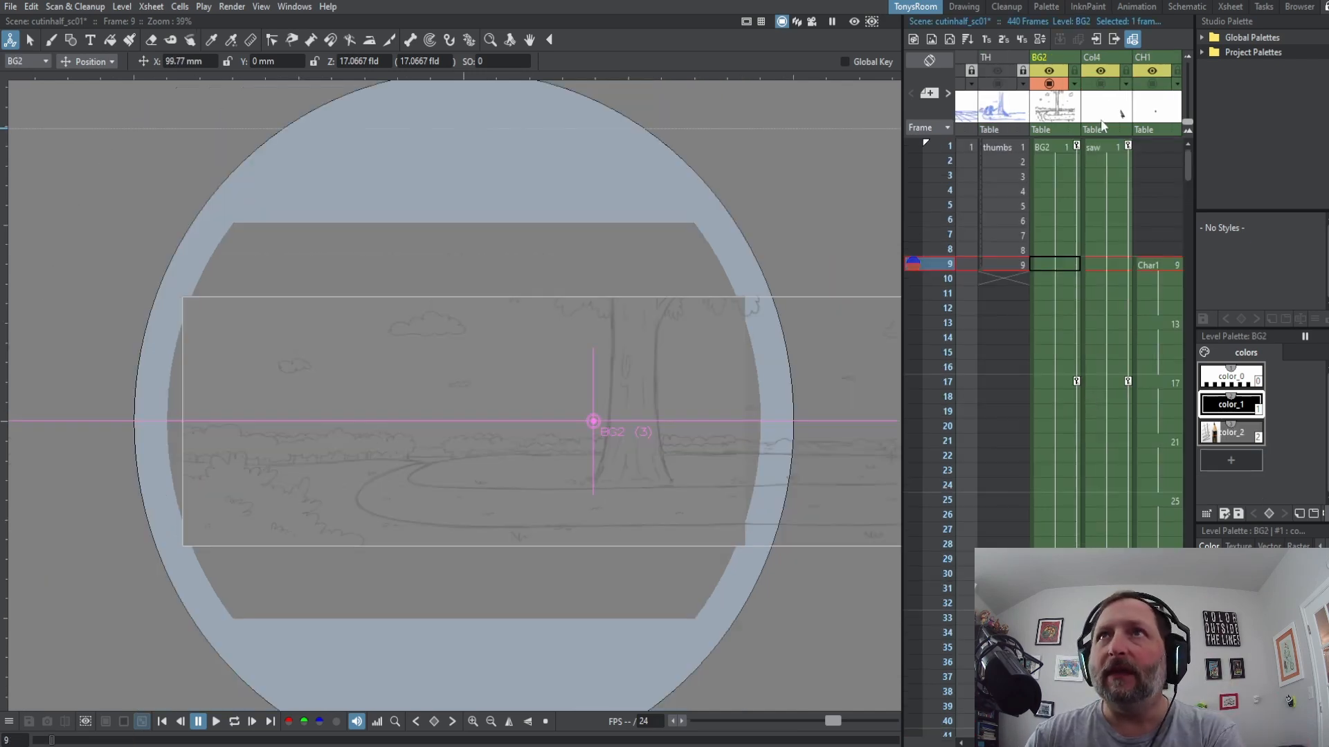
pyautogui.click(1100, 86)
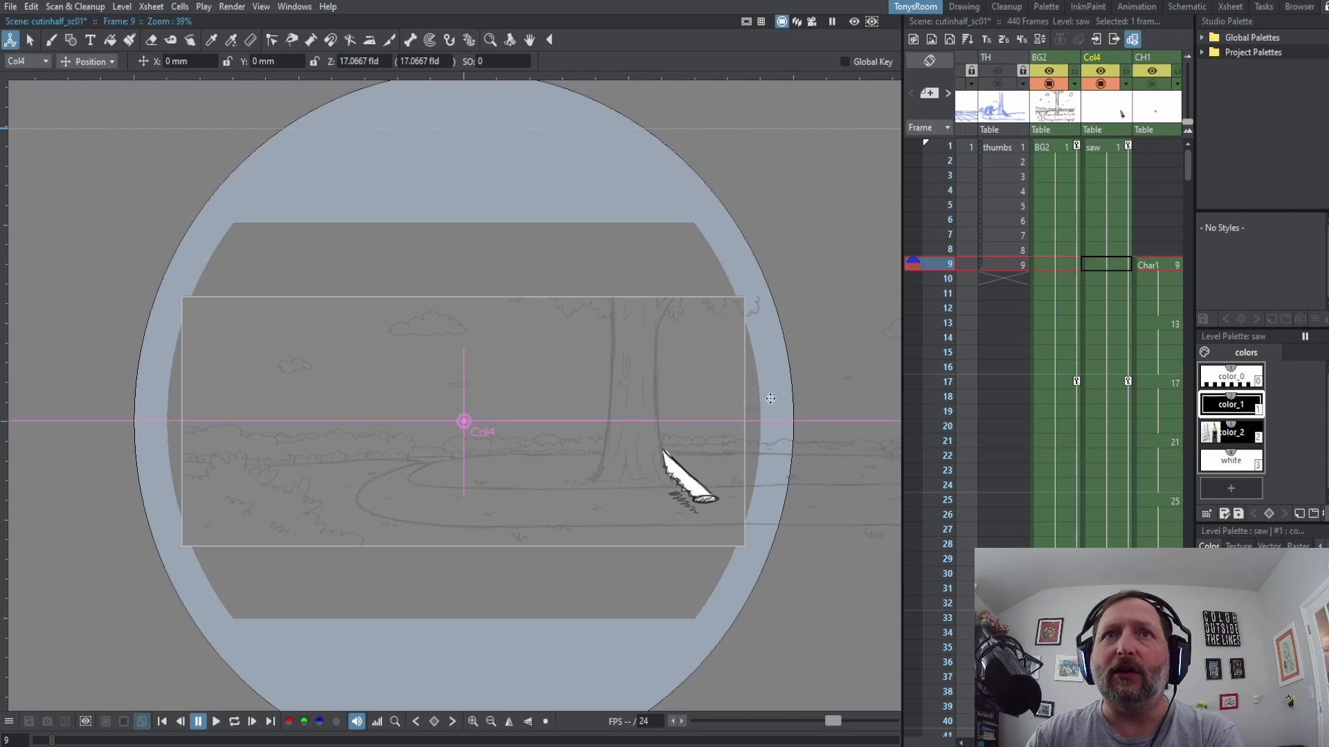
# Inspect the saw column's position keys at frames 1, 17 and 61 and scrub through its pan
pyautogui.scroll(3, 768, 421)
pyautogui.click(1111, 148)
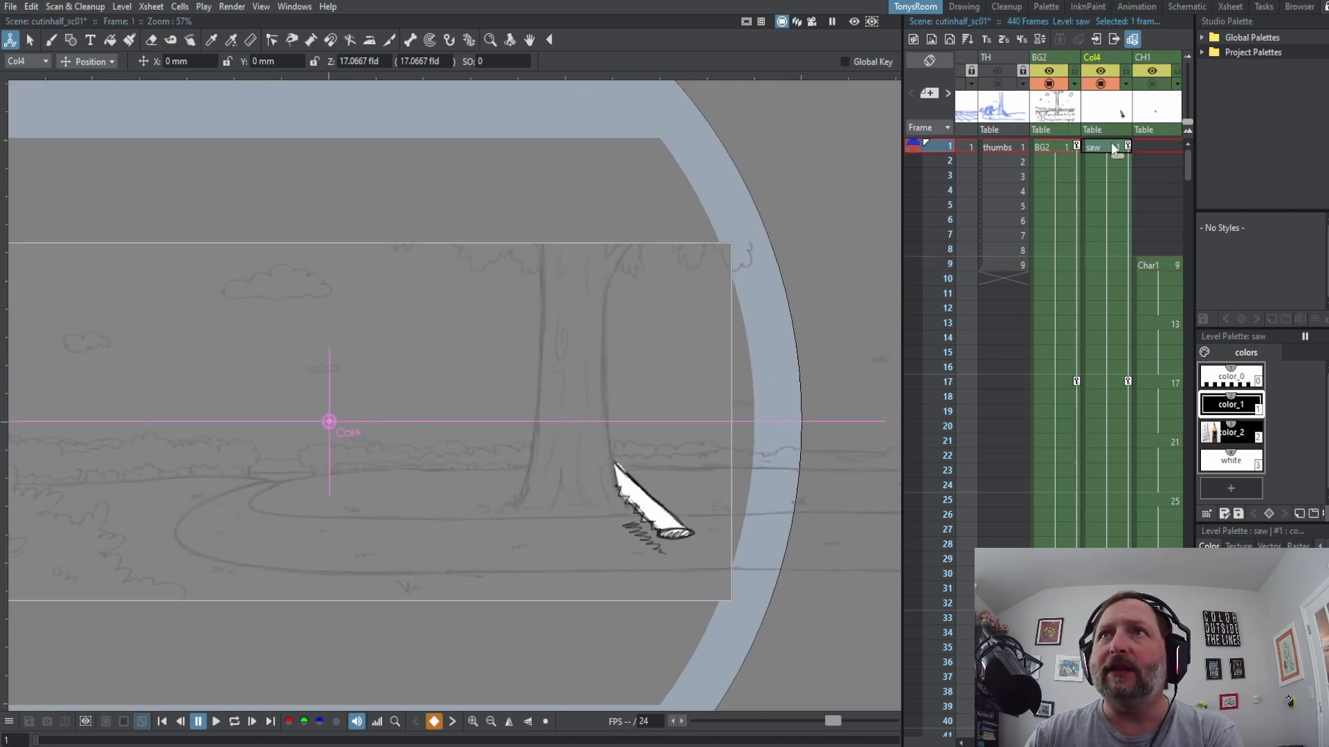
pyautogui.click(1106, 383)
pyautogui.scroll(-1, 740, 408)
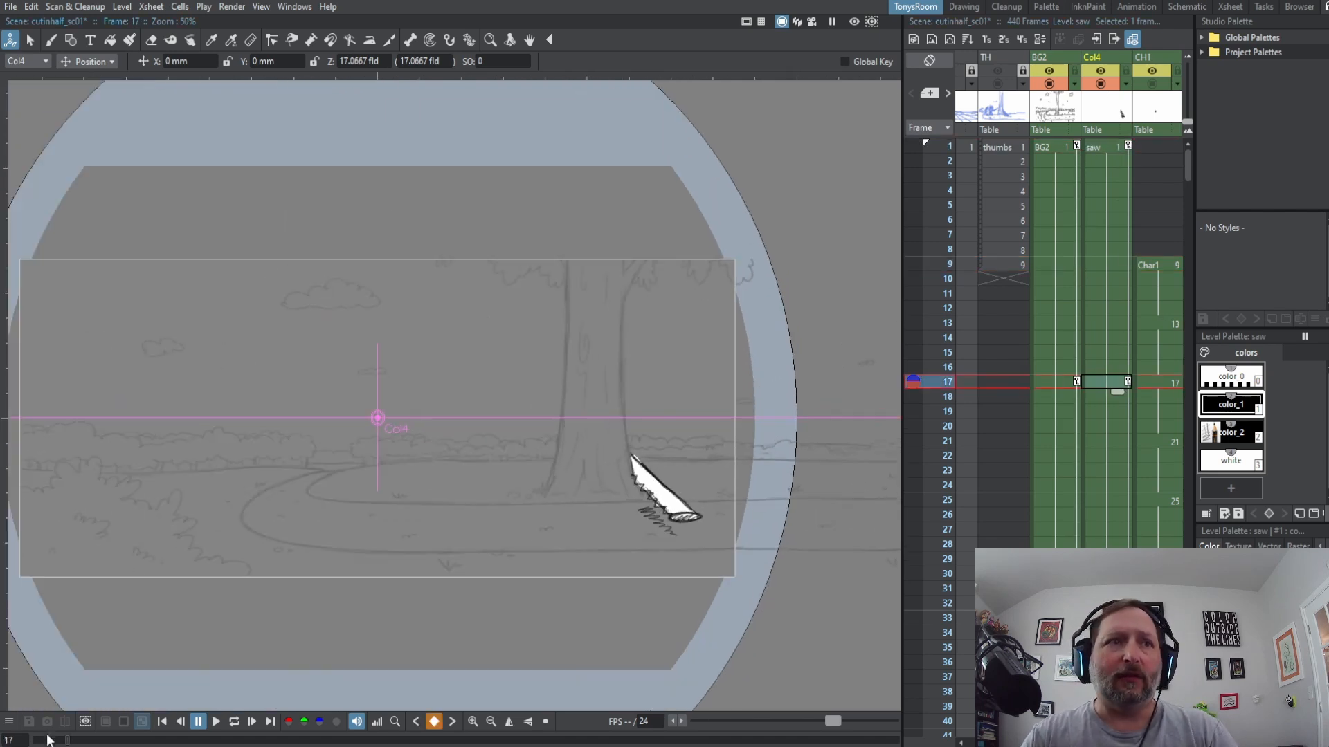
pyautogui.moveTo(67, 739); pyautogui.dragTo(145, 741)
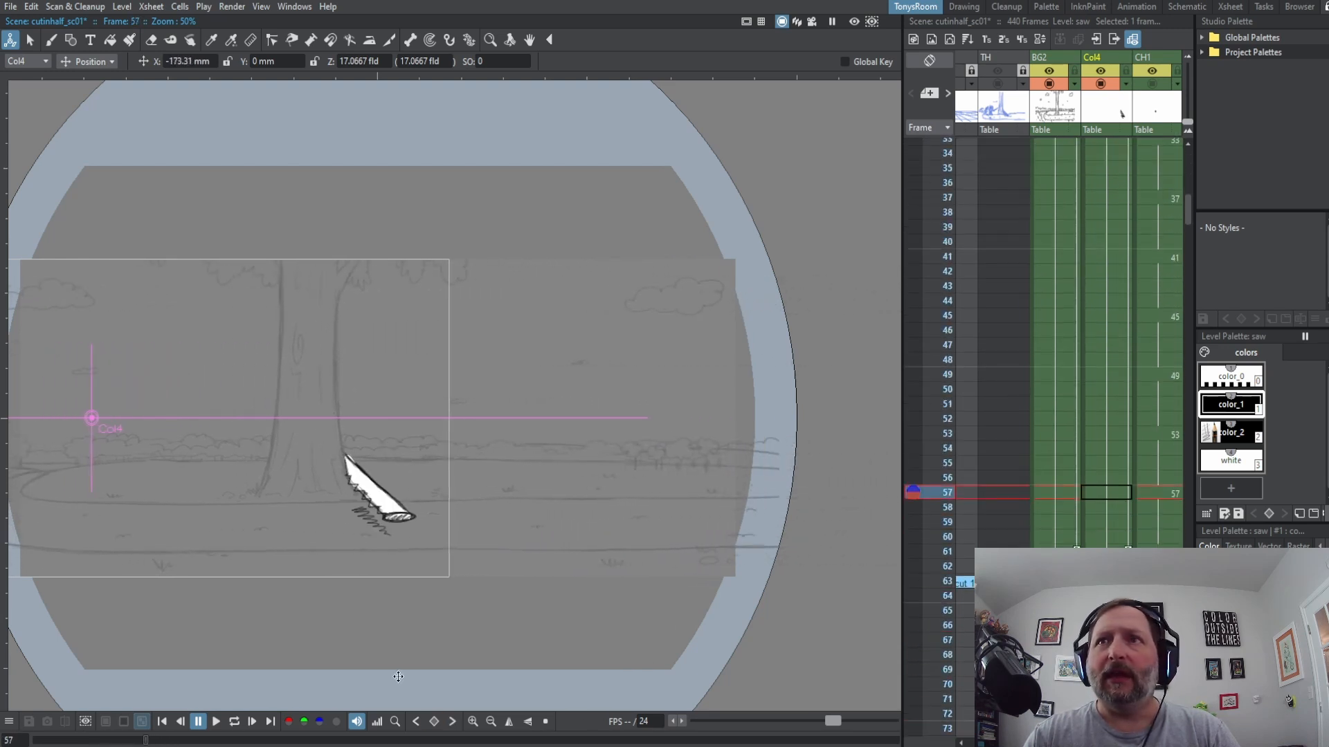
pyautogui.scroll(-5, 1101, 429)
pyautogui.click(1115, 317)
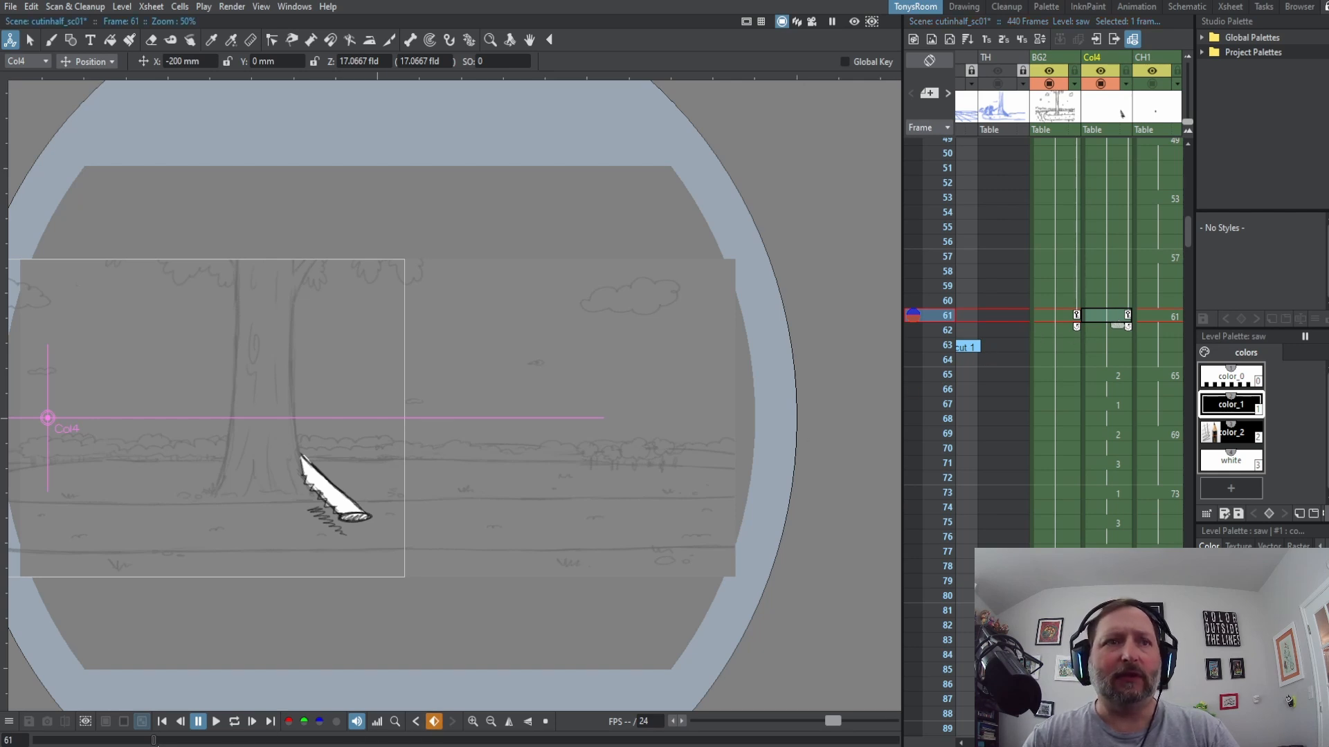
# Examine the saw's motion drawings from frame 65 onward up close, reviewing the section from frame 63 to 85
pyautogui.moveTo(153, 741); pyautogui.dragTo(161, 742)
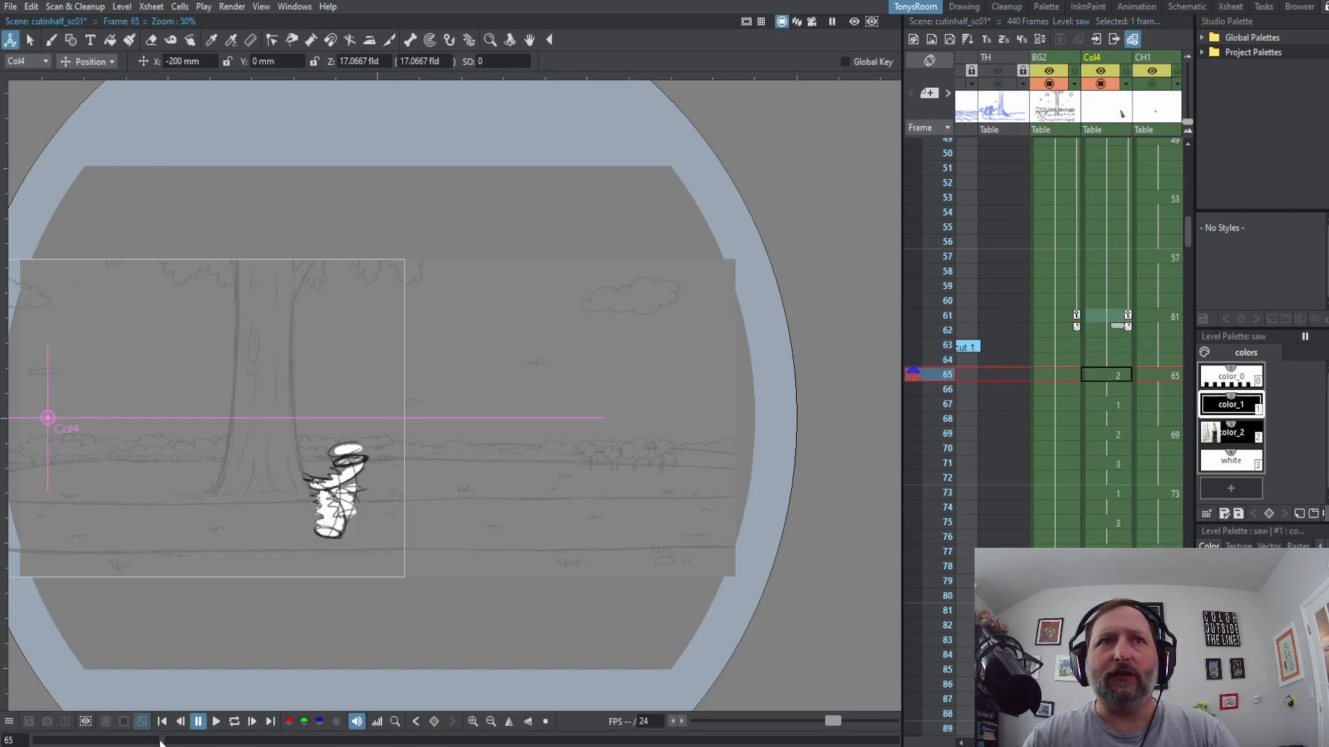
pyautogui.moveTo(367, 501); pyautogui.dragTo(534, 454)
pyautogui.scroll(2, 528, 443)
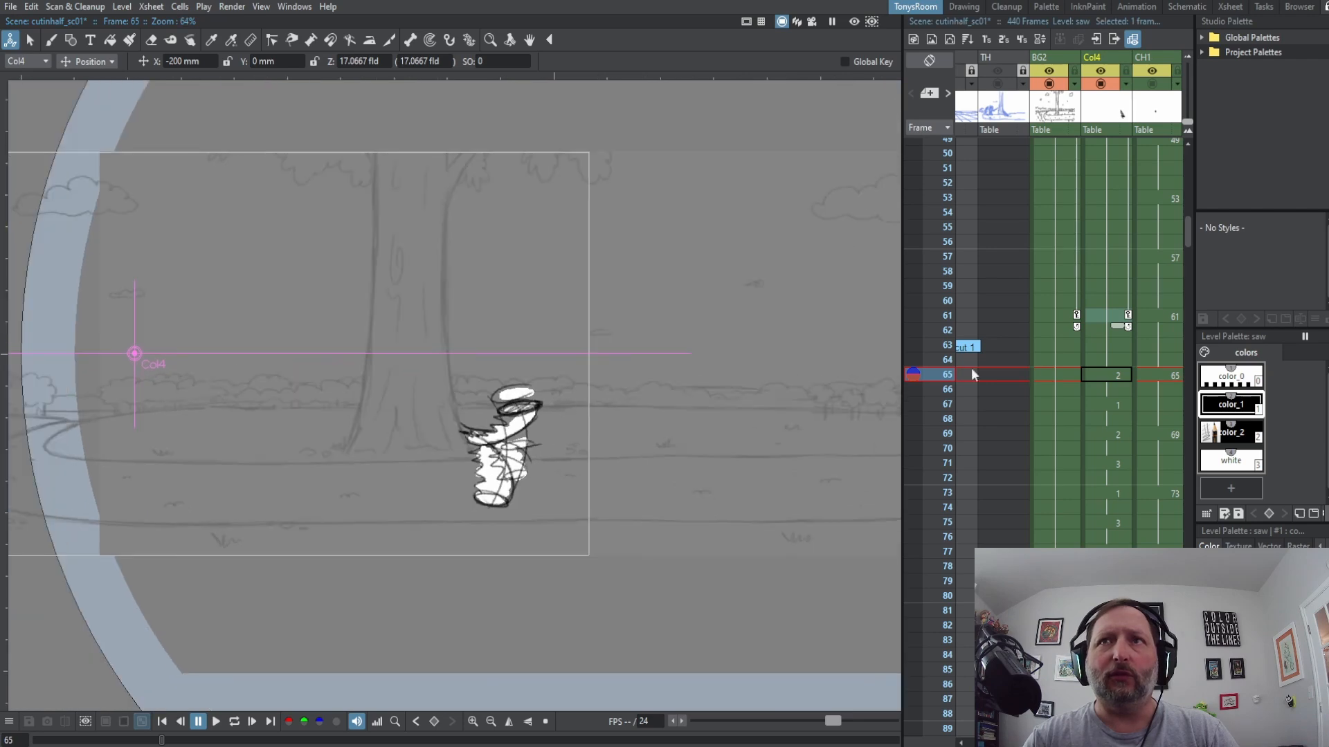
pyautogui.click(1108, 404)
pyautogui.click(1110, 377)
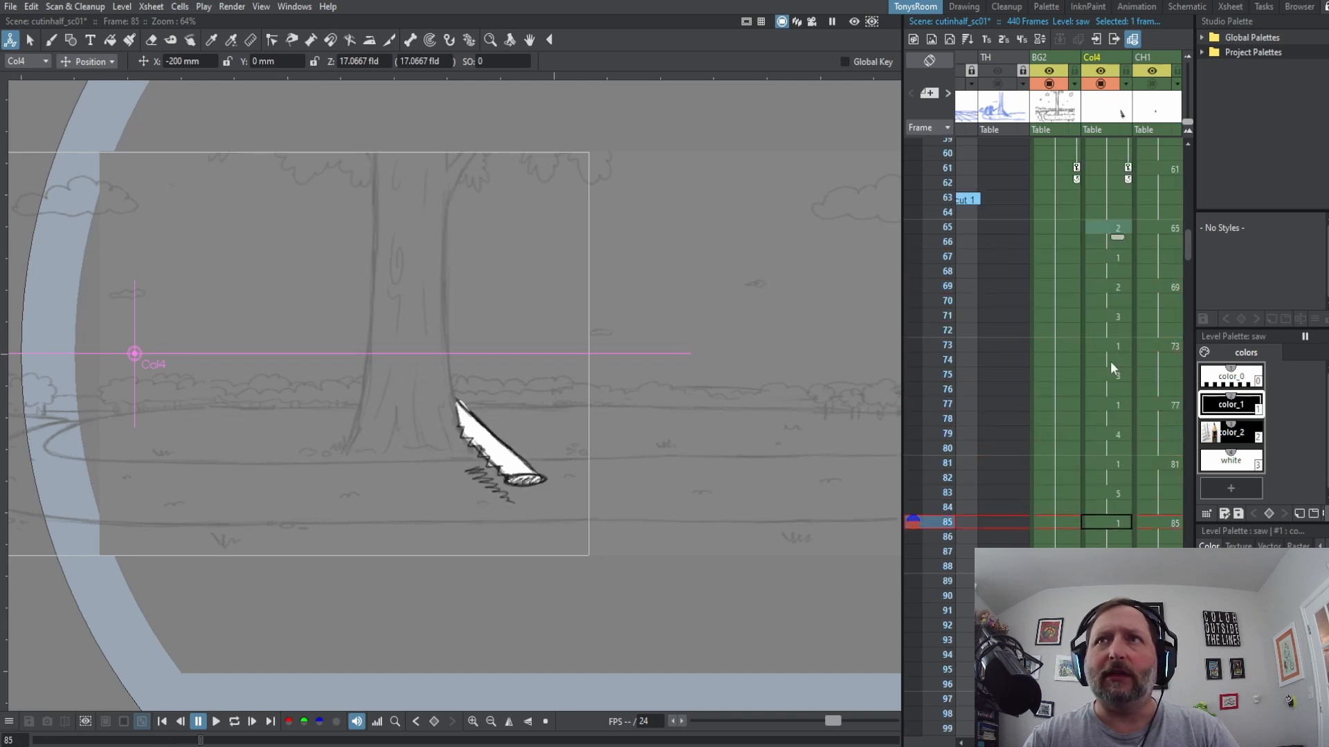
pyautogui.click(1102, 211)
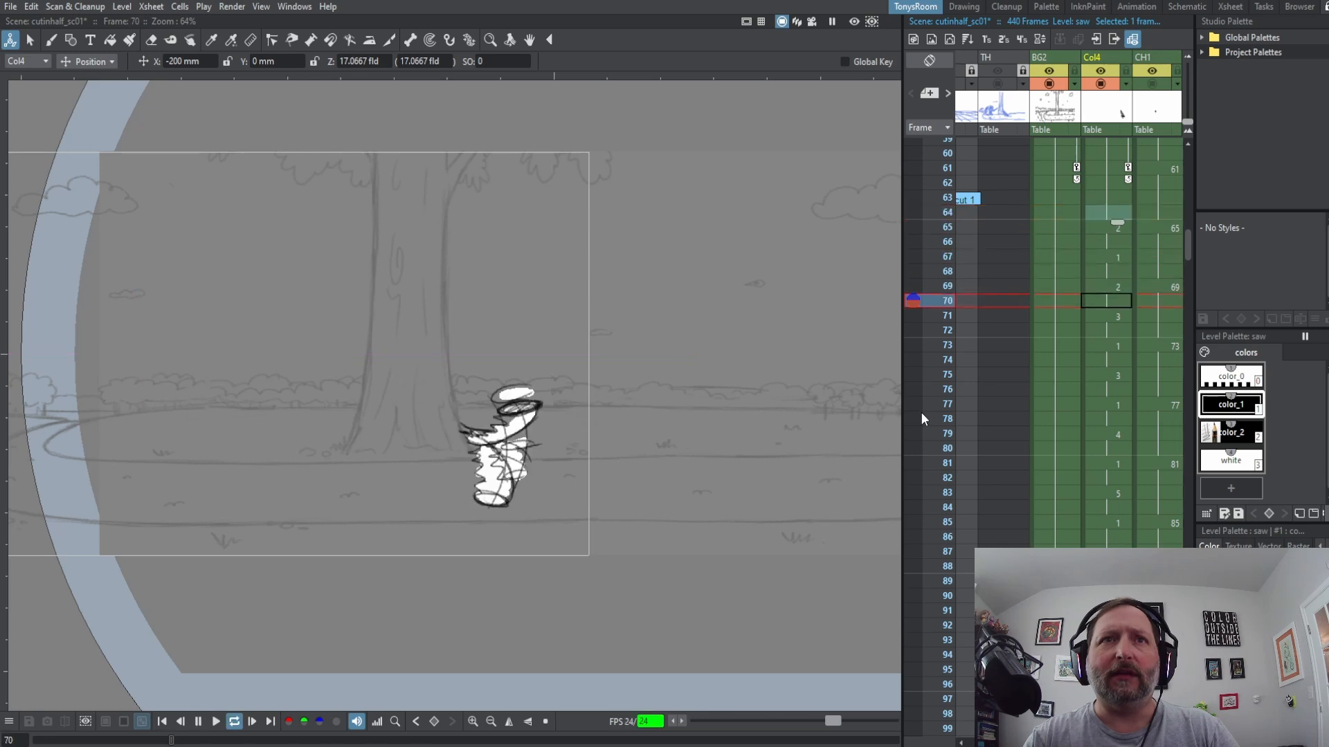
pyautogui.click(1108, 199)
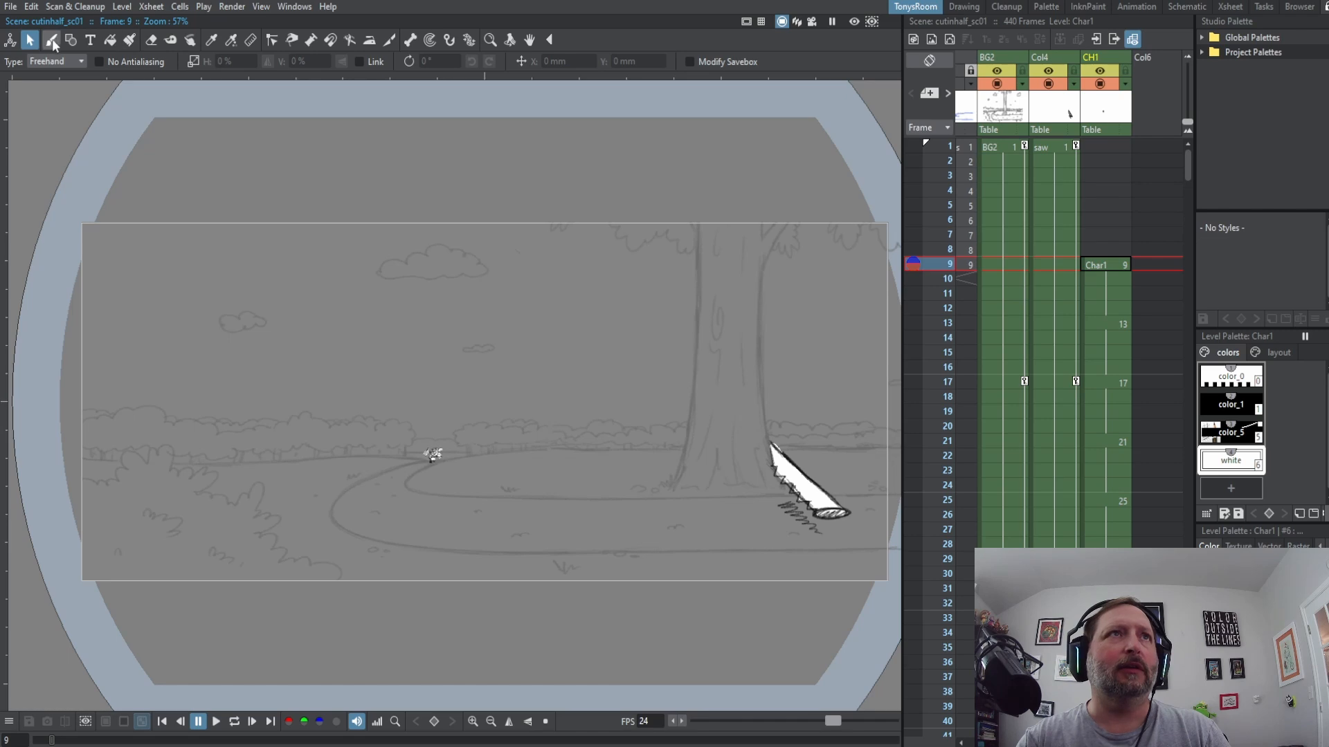
# Try painting white areas behind the small distant character on frame 9 with the size 18 Paint Brush, and undo the painting
pyautogui.click(129, 43)
pyautogui.scroll(4, 795, 477)
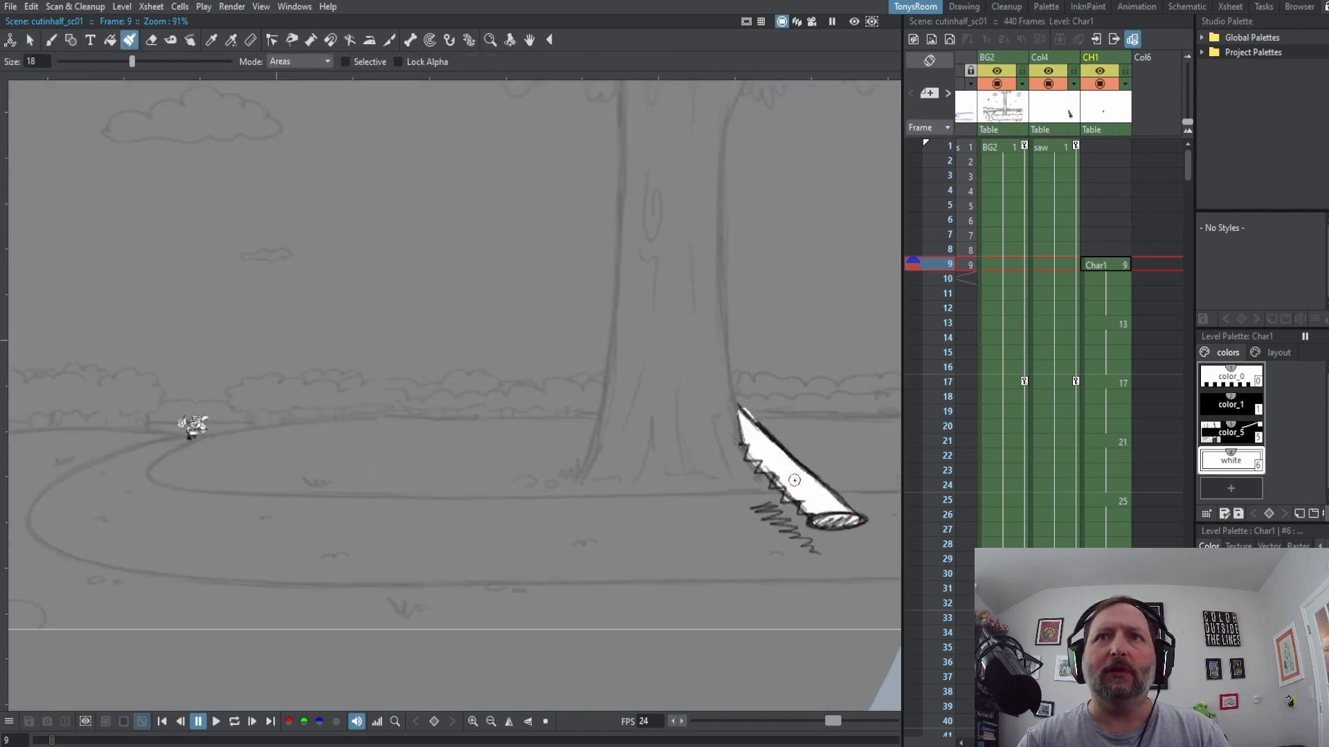
pyautogui.scroll(-1, 803, 439)
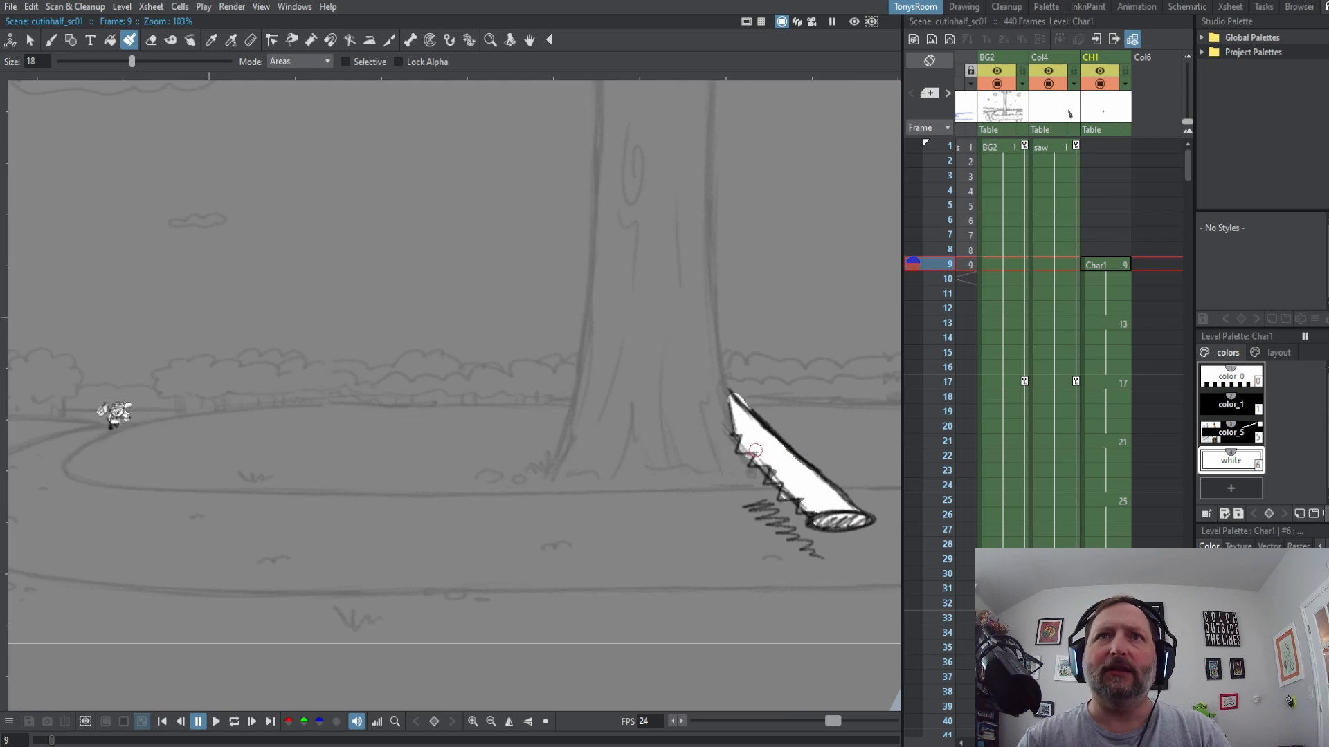
pyautogui.moveTo(521, 450); pyautogui.dragTo(789, 443)
pyautogui.scroll(2, 405, 436)
pyautogui.moveTo(376, 399)
pyautogui.mouseDown()
pyautogui.moveTo(388, 391)
pyautogui.moveTo(360, 411)
pyautogui.moveTo(374, 429)
pyautogui.moveTo(380, 399)
pyautogui.moveTo(367, 418)
pyautogui.mouseUp()
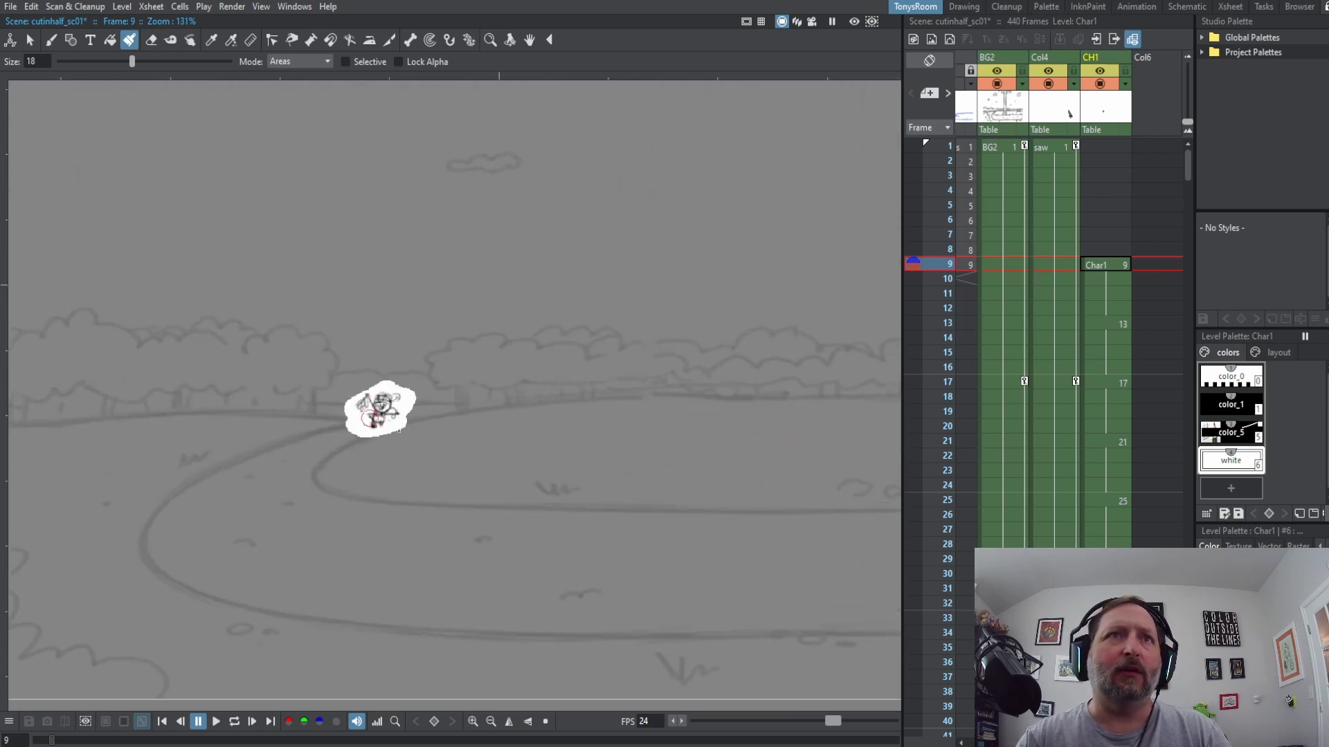
pyautogui.hotkey('ctrl', 'z')
# Paint white areas over the pole in the character's hand on frame 53, and erase that paint with the Eraser in Areas mode
pyautogui.press('.')
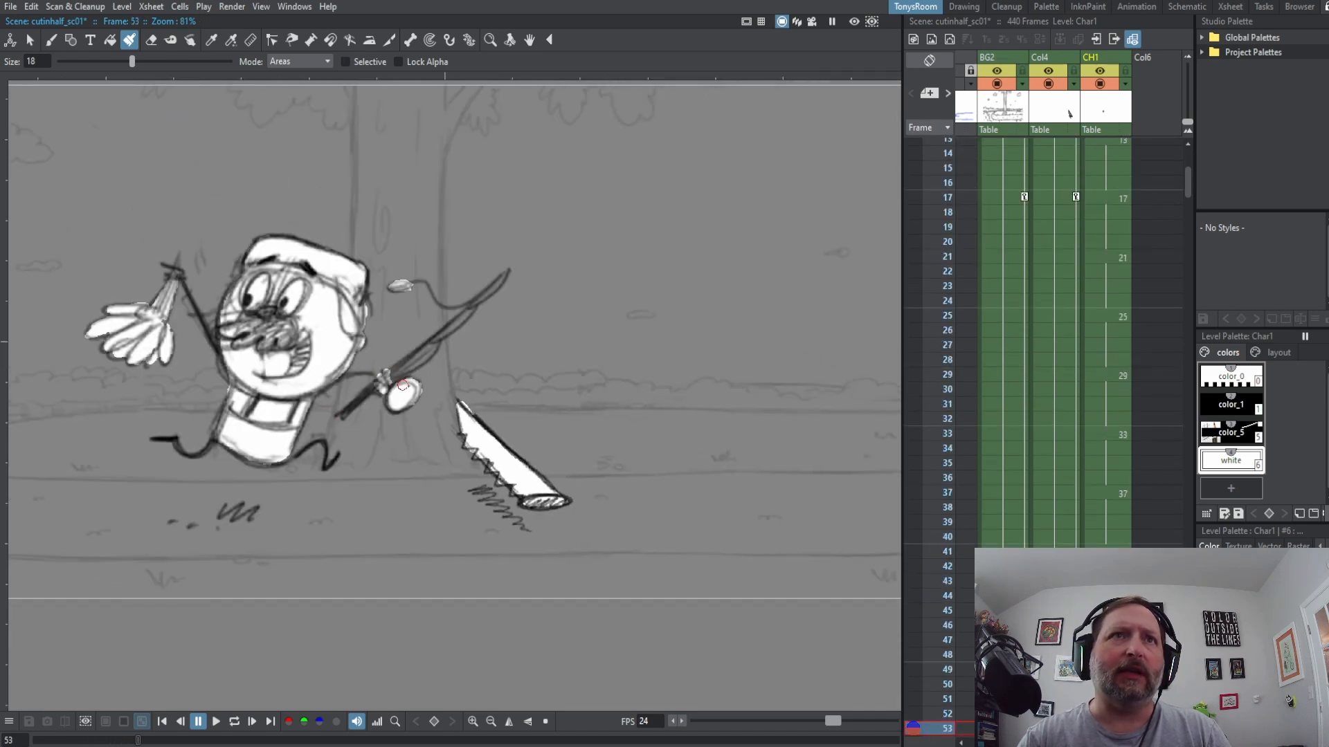
pyautogui.moveTo(410, 362)
pyautogui.mouseDown()
pyautogui.moveTo(338, 417)
pyautogui.moveTo(504, 272)
pyautogui.moveTo(456, 305)
pyautogui.moveTo(405, 288)
pyautogui.mouseUp()
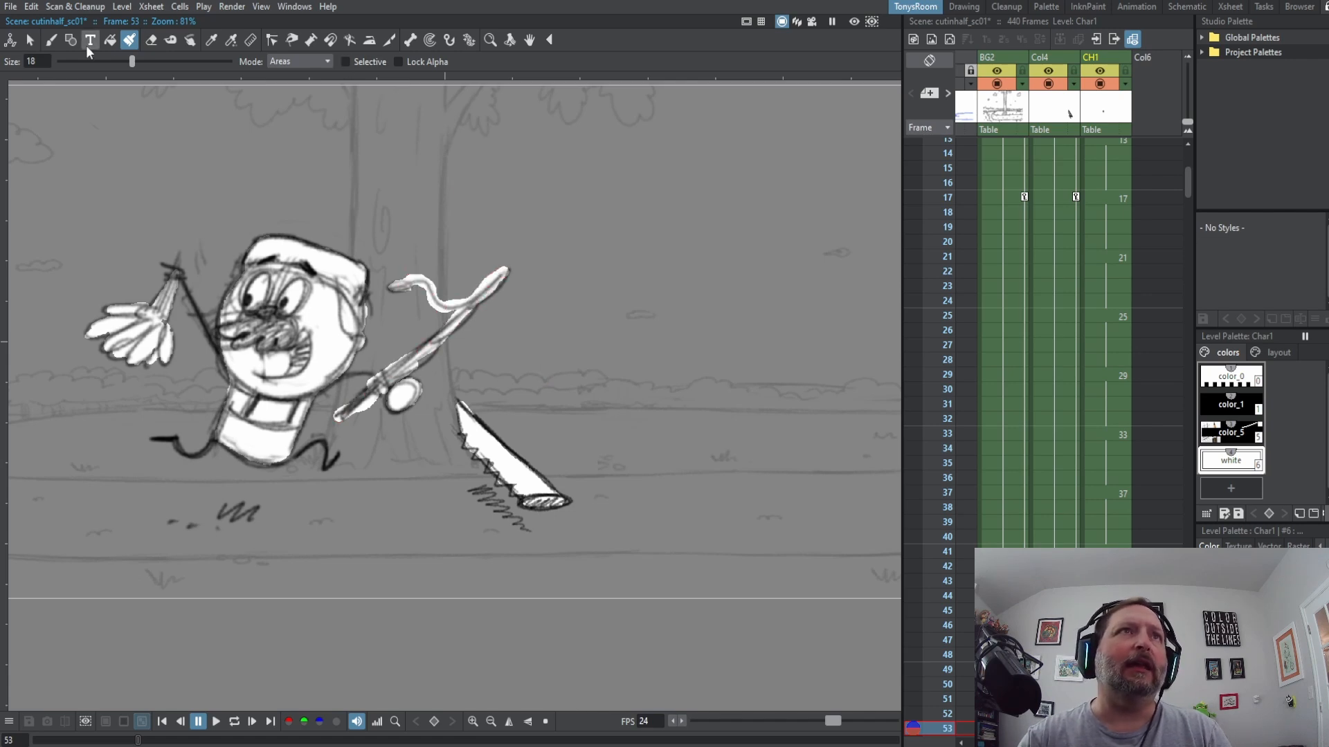
pyautogui.click(152, 41)
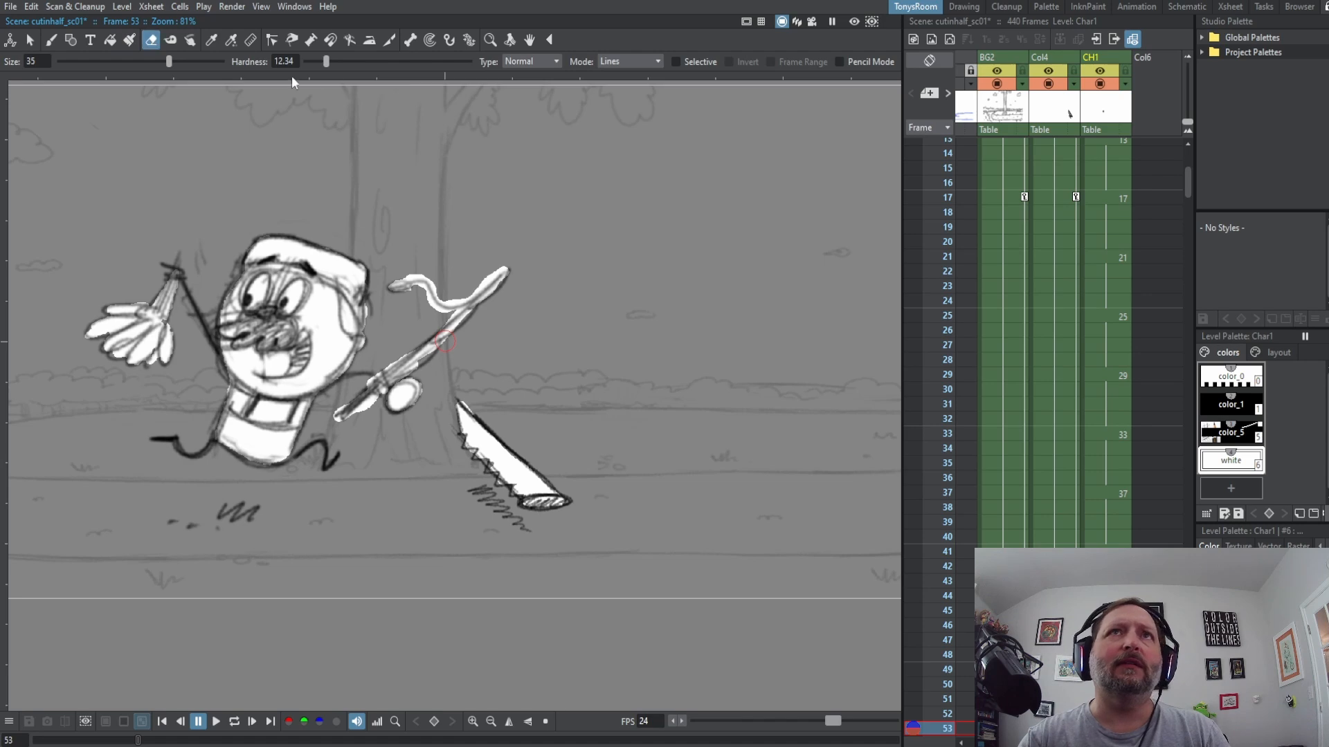
pyautogui.click(619, 63)
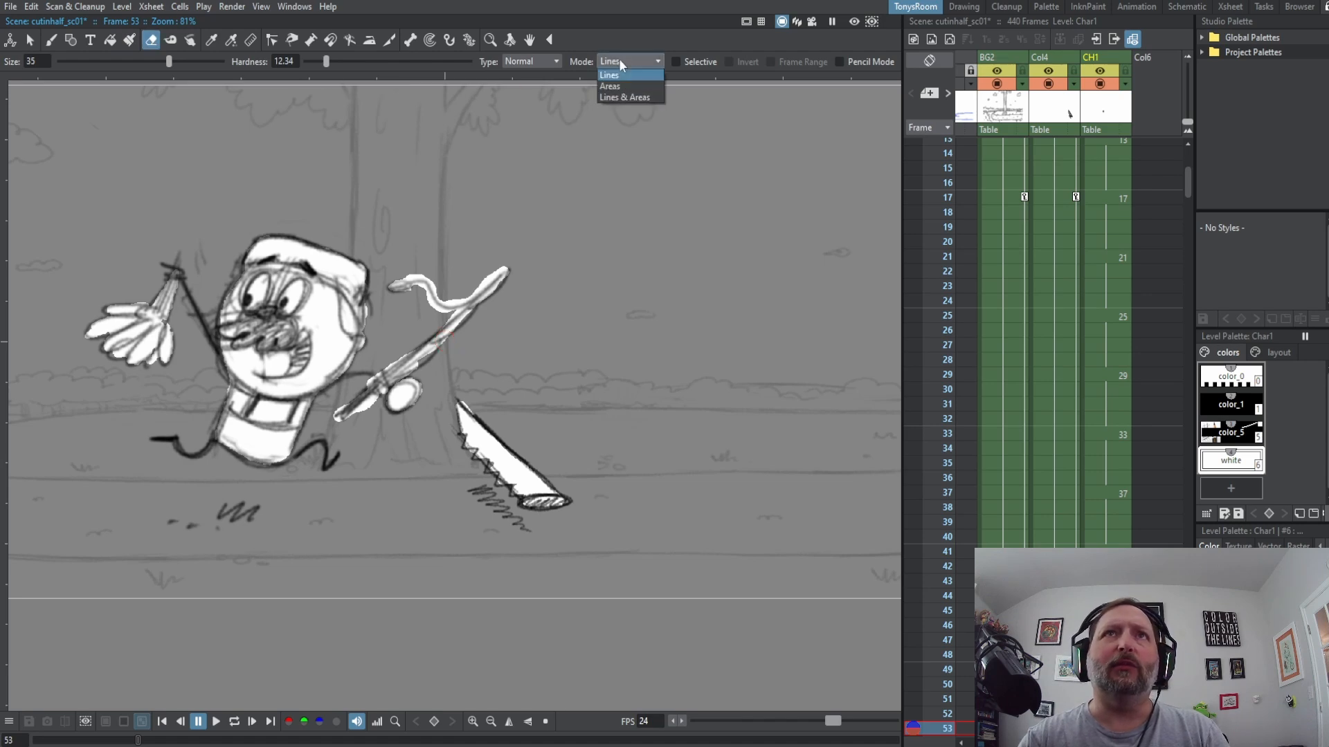
pyautogui.click(624, 85)
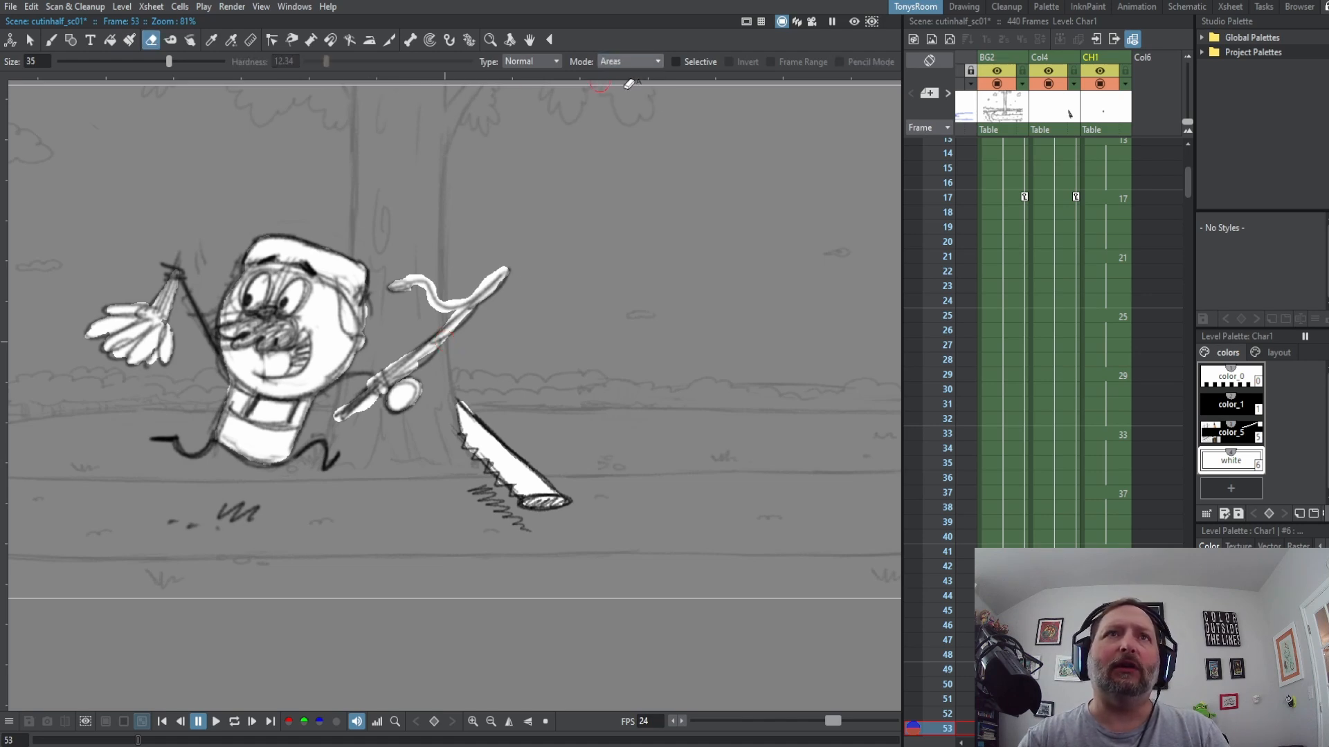
pyautogui.moveTo(507, 272)
pyautogui.mouseDown()
pyautogui.moveTo(476, 287)
pyautogui.moveTo(467, 313)
pyautogui.moveTo(411, 278)
pyautogui.moveTo(396, 292)
pyautogui.moveTo(410, 274)
pyautogui.moveTo(451, 285)
pyautogui.moveTo(451, 326)
pyautogui.moveTo(367, 384)
pyautogui.moveTo(416, 365)
pyautogui.moveTo(360, 403)
pyautogui.mouseUp()
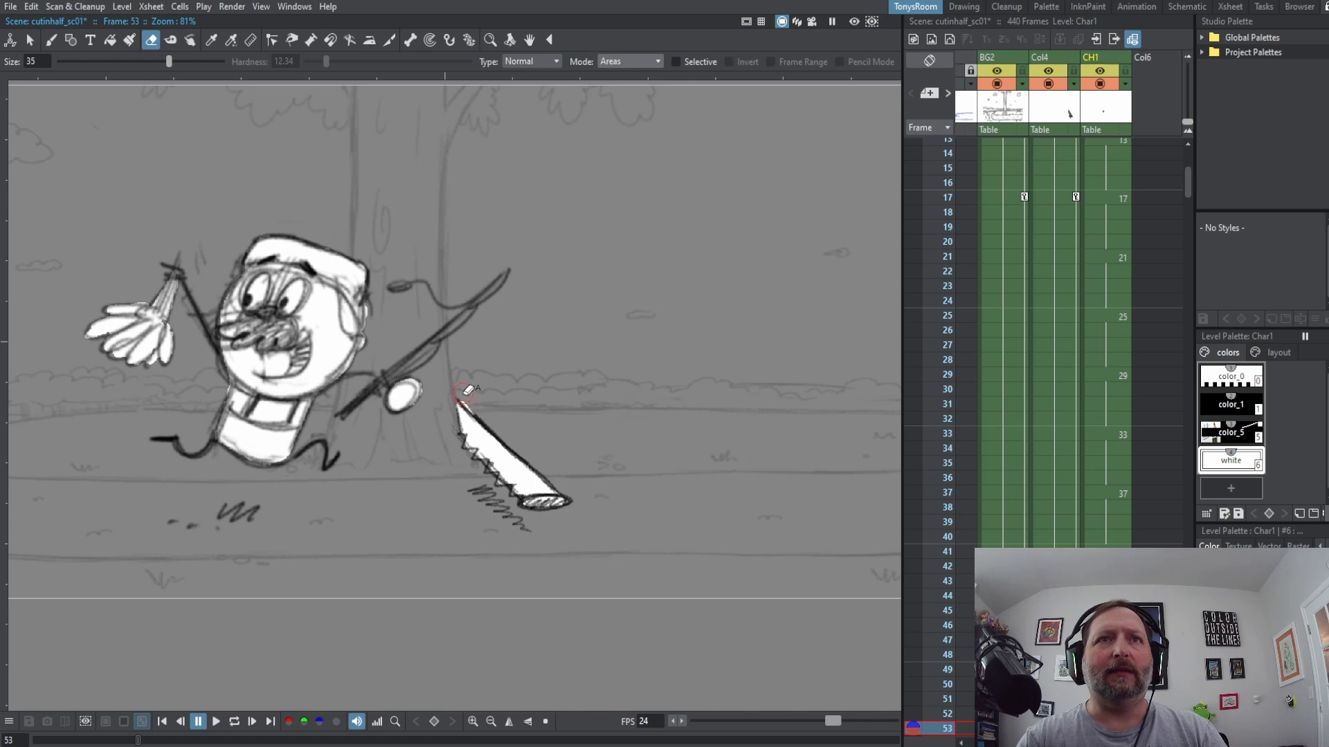
# Play back the scene, stop at frame 102, and examine the character's pose and the saw up close
pyautogui.scroll(5, 1073, 208)
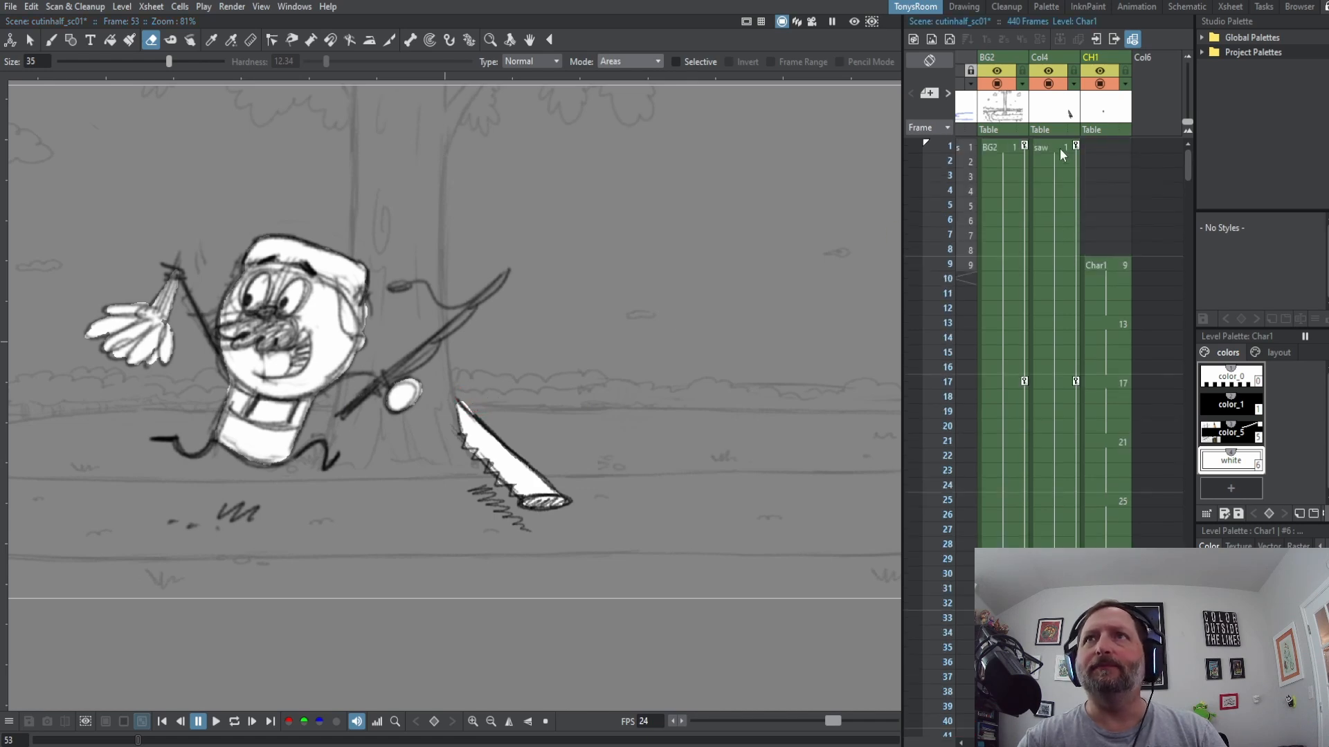
pyautogui.scroll(-5, 554, 367)
pyautogui.press('l')
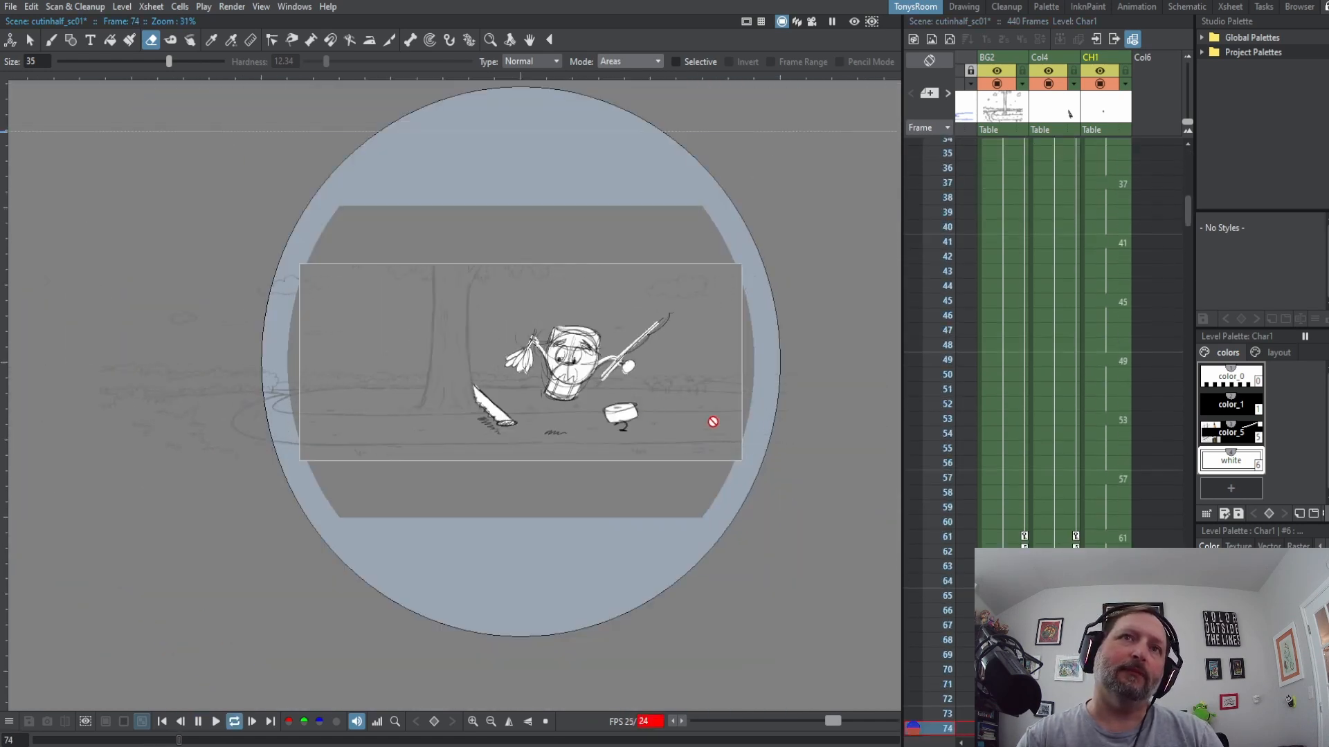
pyautogui.press('l')
pyautogui.scroll(4, 594, 465)
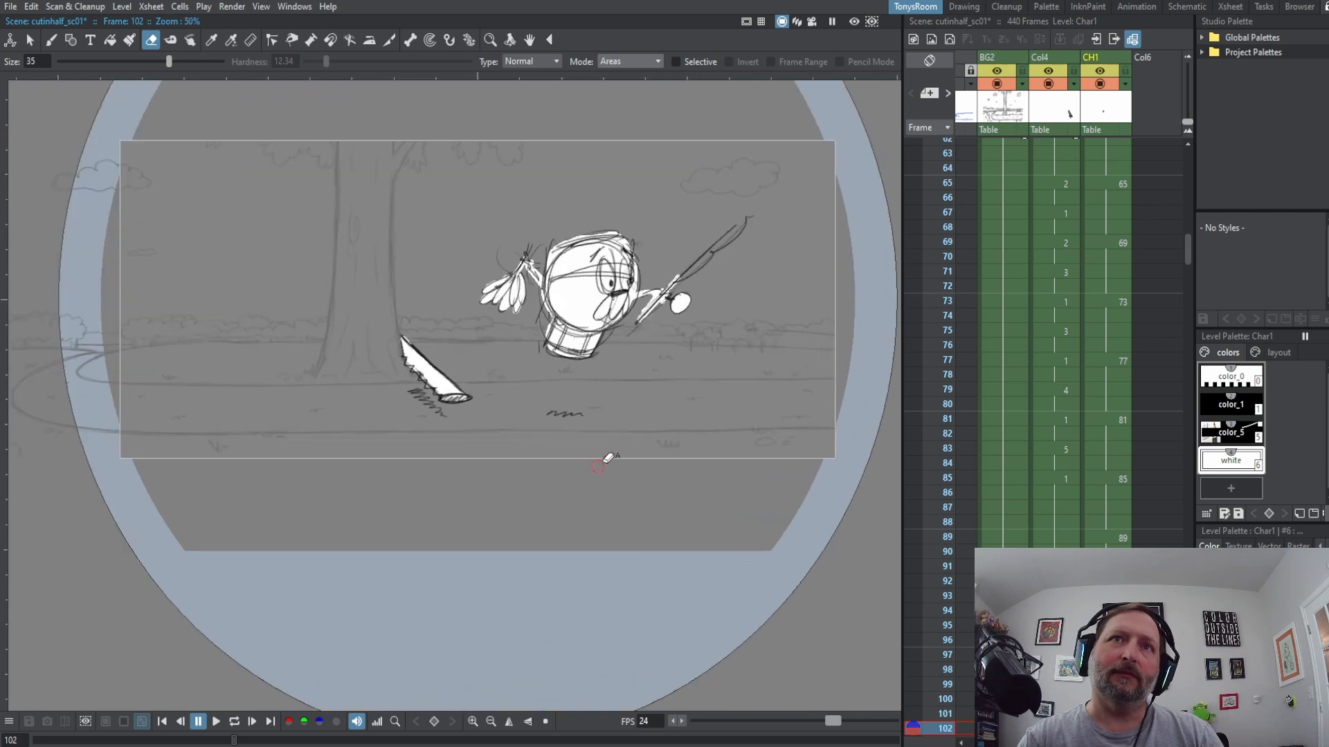
pyautogui.moveTo(695, 400); pyautogui.dragTo(751, 502)
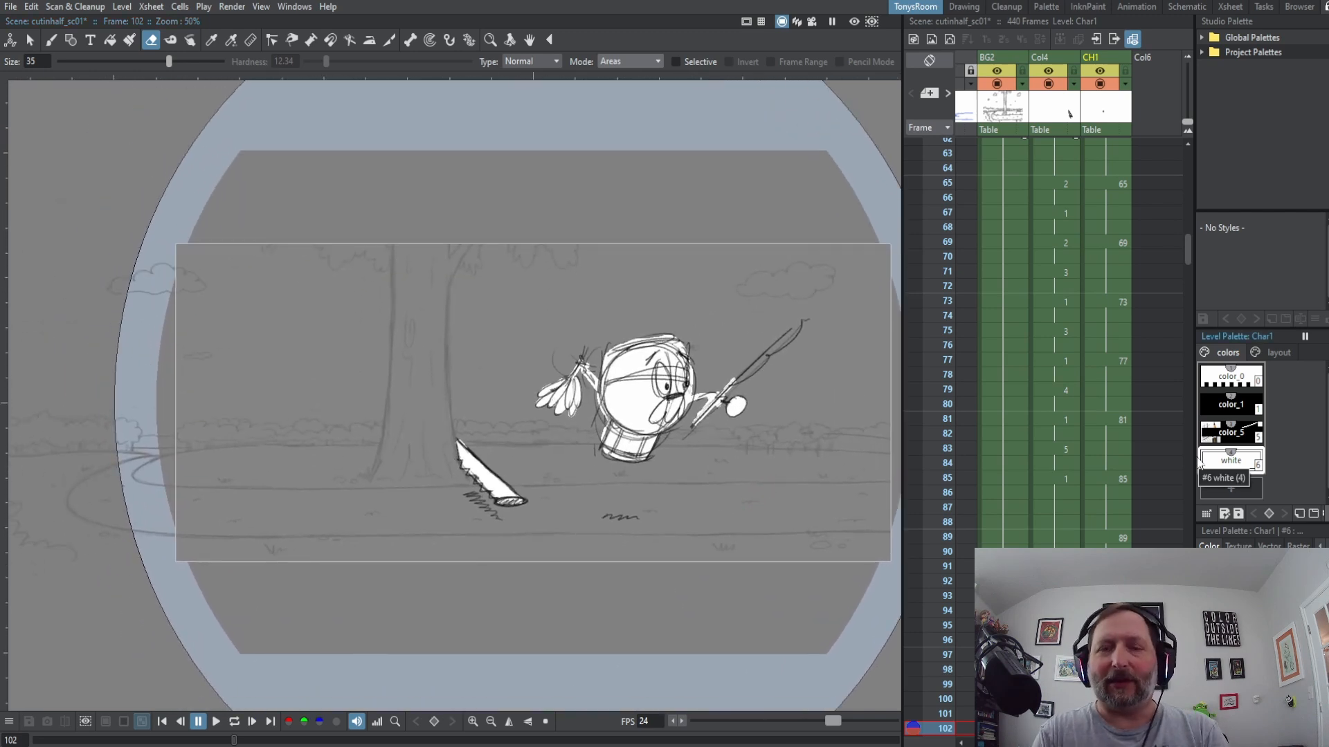